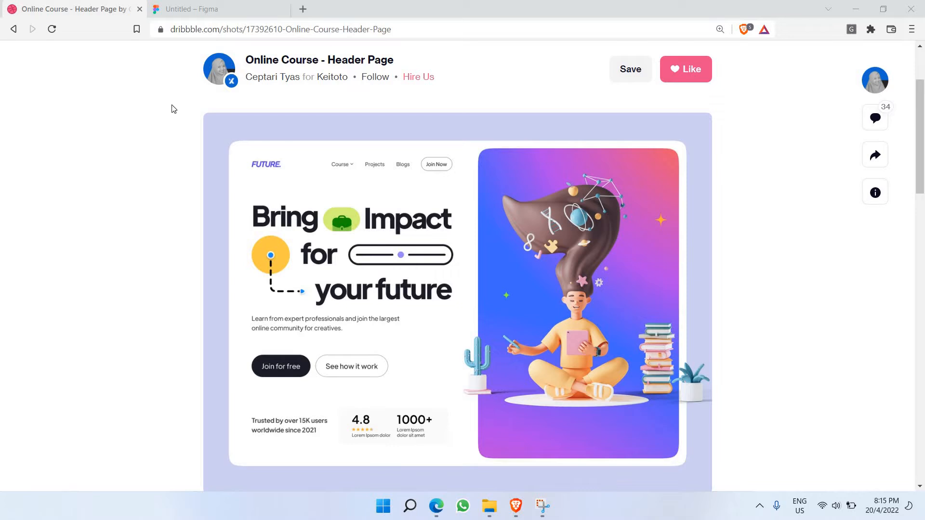
- Switch to the Untitled Figma file and shift the character illustration slightly to about X -389, Y -481
left_click(207, 8)
left_click(306, 162)
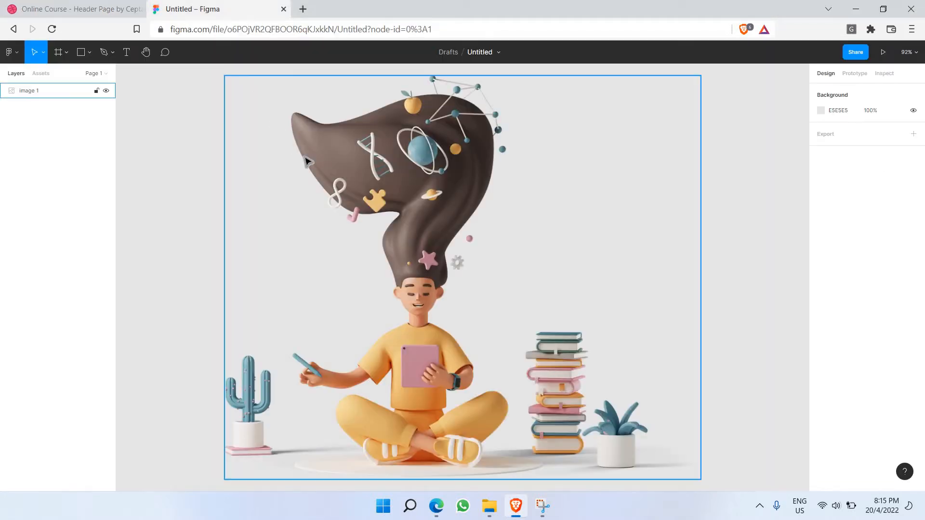
key("Escape")
scroll(307, 161, "down", 5)
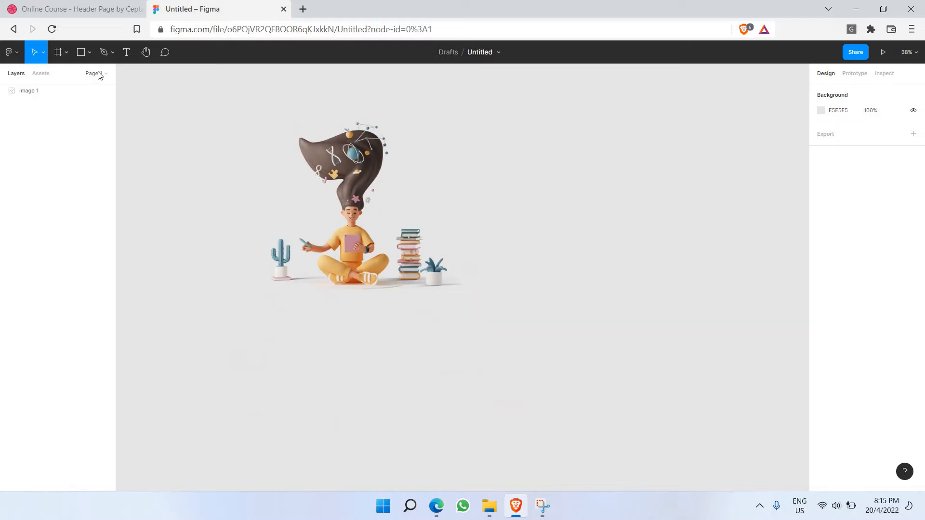
left_click(9, 52)
left_click(214, 132)
scroll(348, 157, "right", 1)
scroll(295, 161, "right", 5)
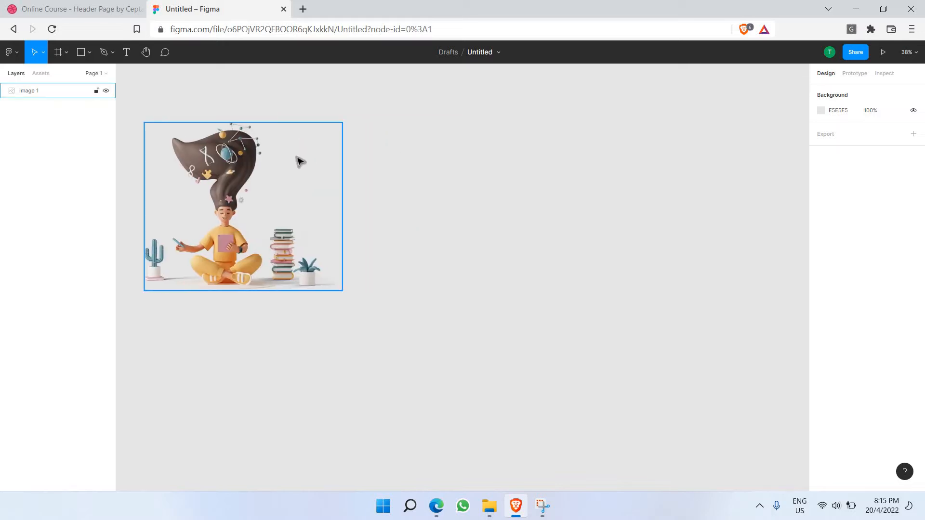
scroll(295, 159, "up", 1)
scroll(339, 217, "up", 5)
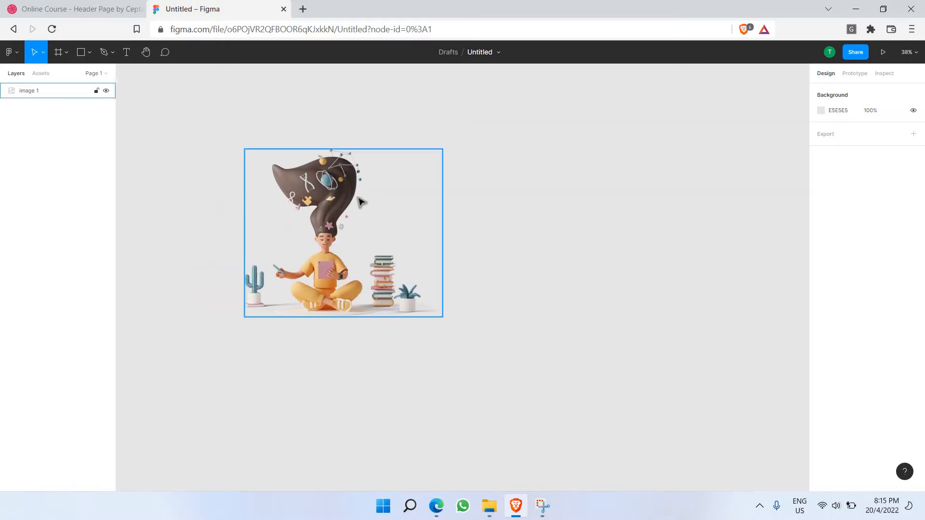
left_click_drag(350, 192, 397, 198)
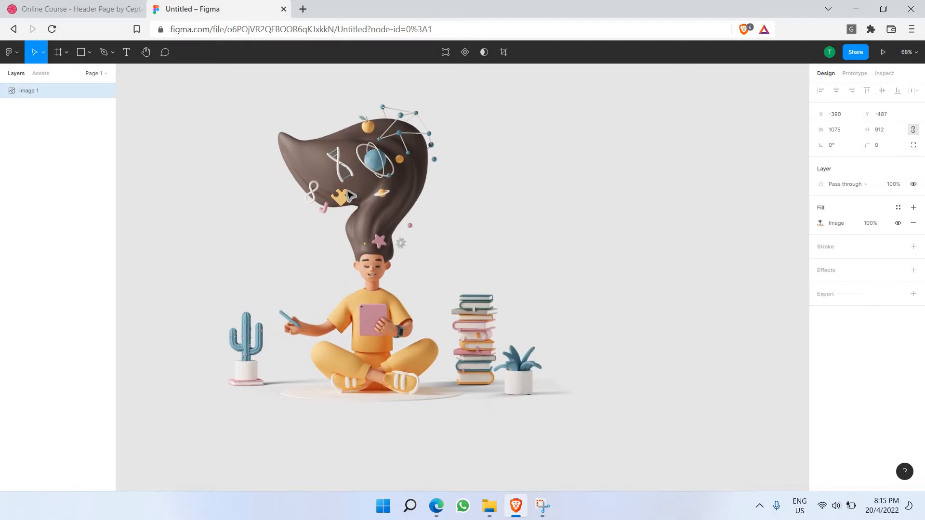
- Look at the Online Course header page reference on Dribbble and return to the Figma file
left_click(61, 7)
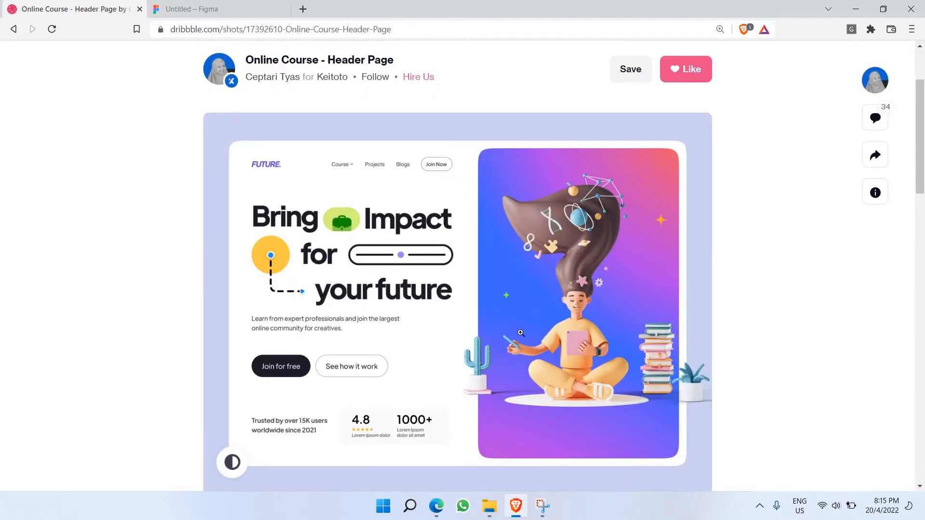
left_click(231, 8)
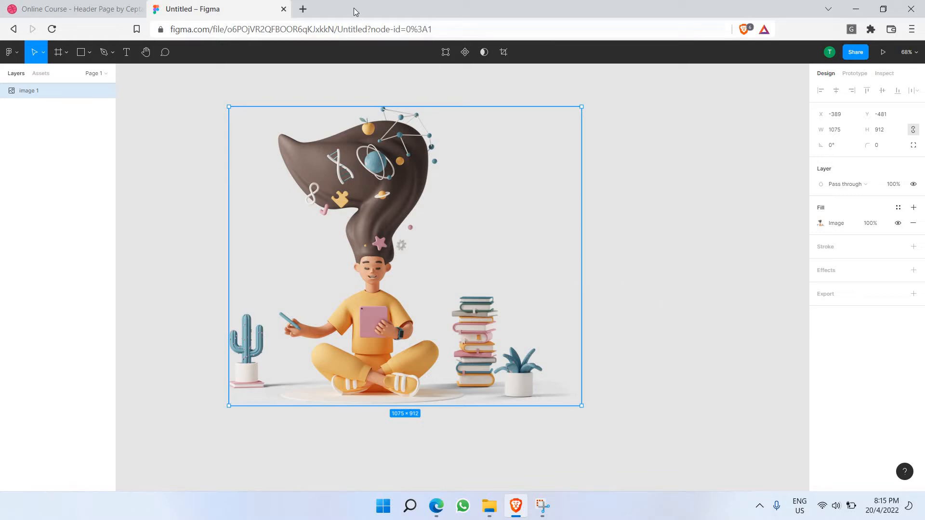
double_click(377, 29)
double_click(284, 30)
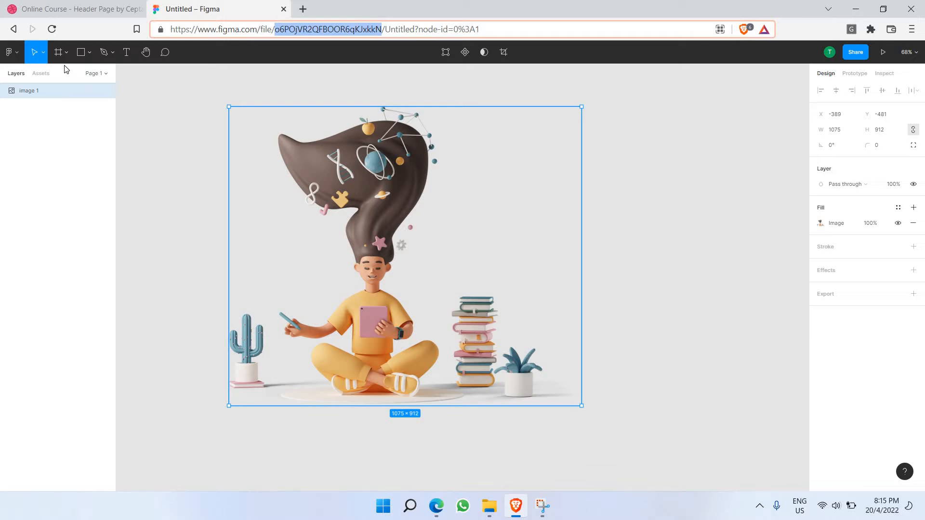
key("super+plus")
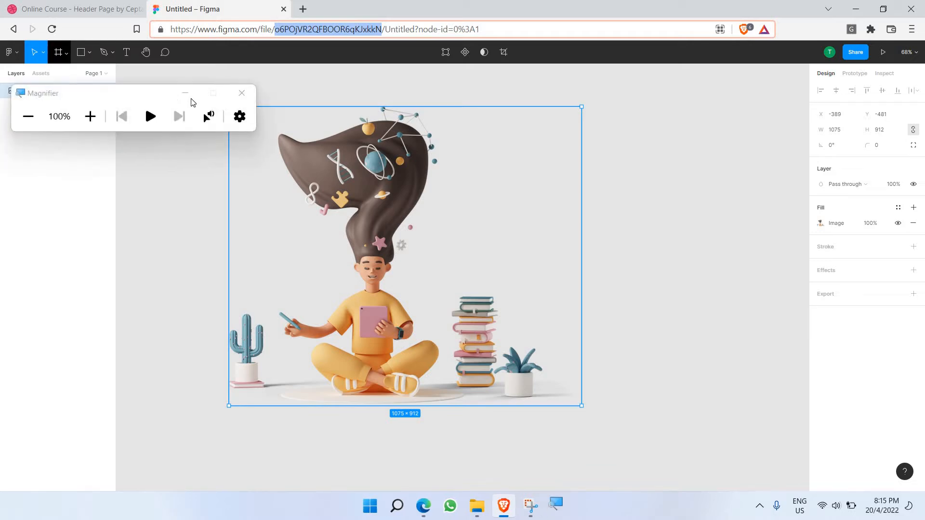
left_click(185, 93)
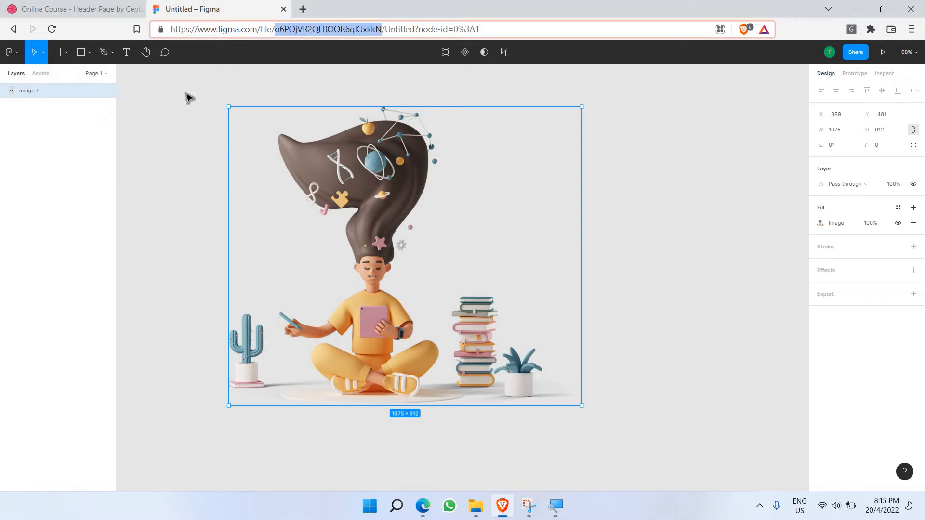
key("super+plus")
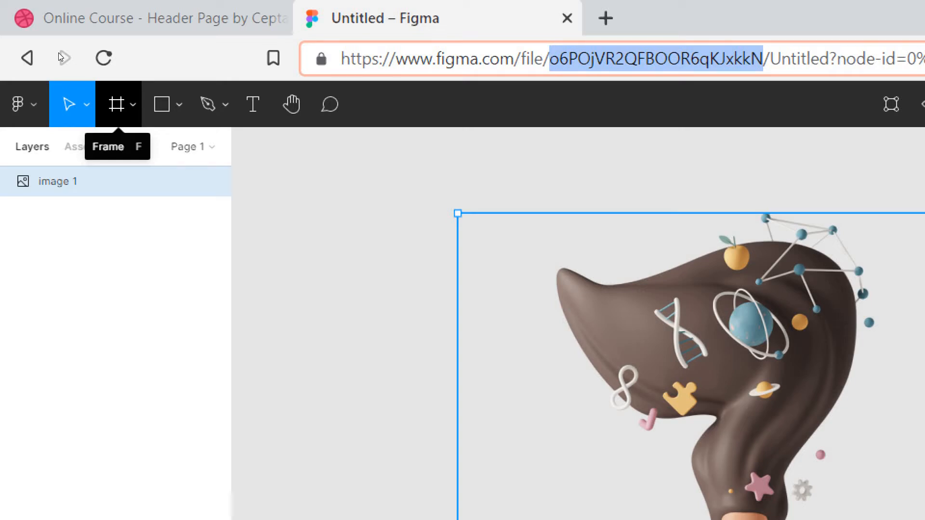
- Draw a landscape frame of about 1890 × 1174 on the empty canvas to the right of the illustration, leaving it deselected
left_click(118, 99)
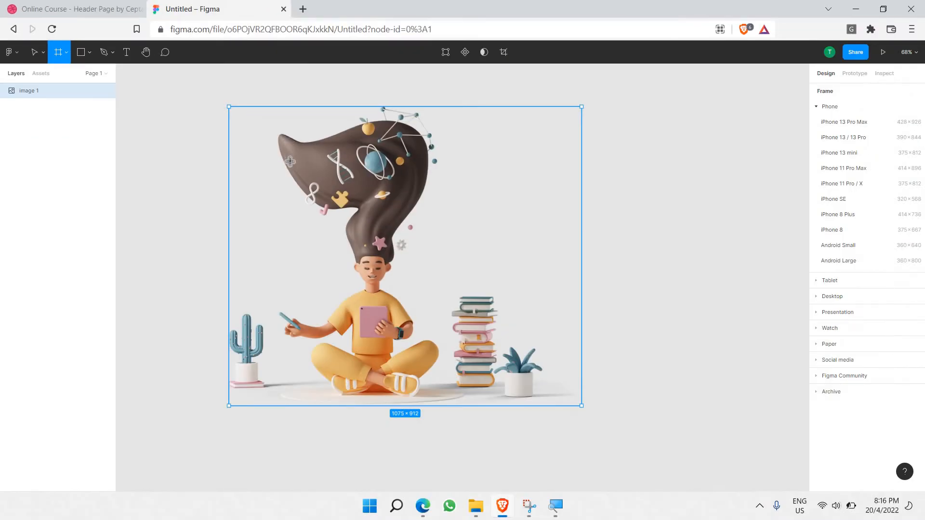
scroll(290, 161, "right", 5)
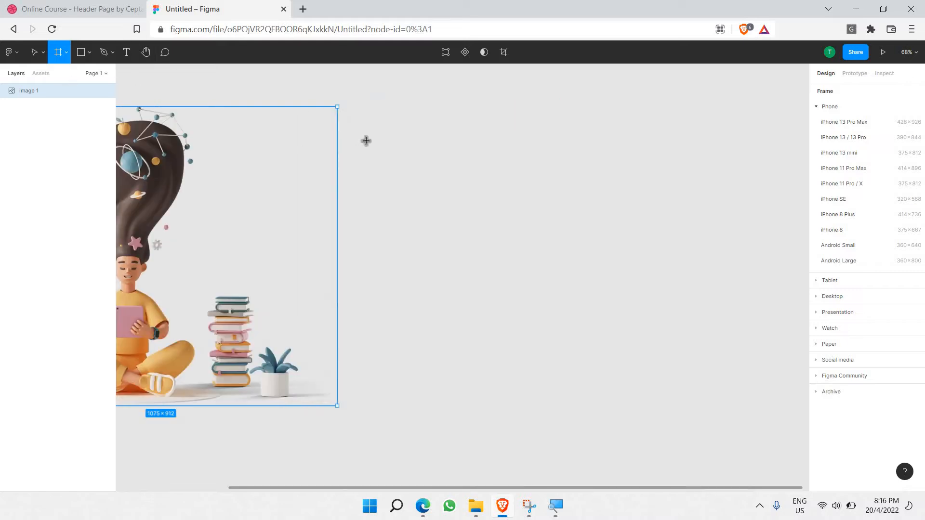
scroll(432, 150, "right", 7)
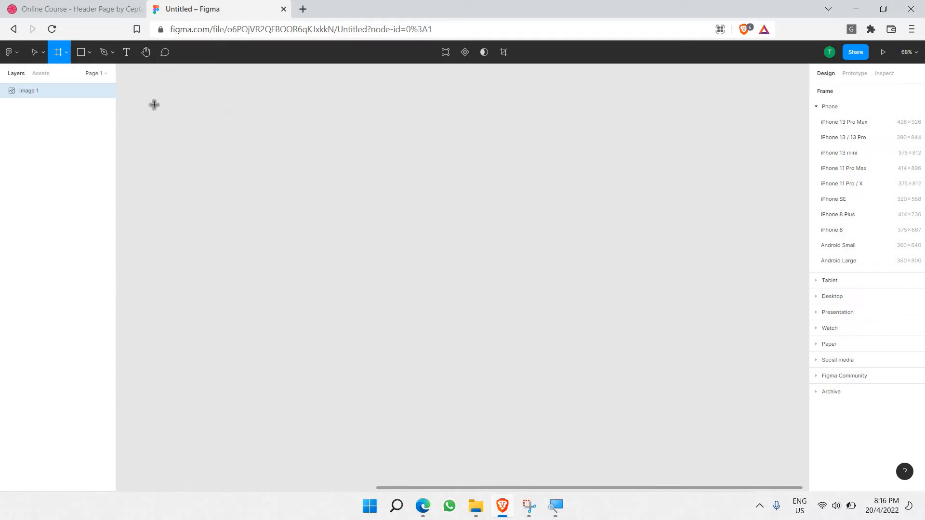
scroll(154, 104, "right", 1)
left_click_drag(134, 83, 194, 117)
left_click_drag(314, 170, 753, 466)
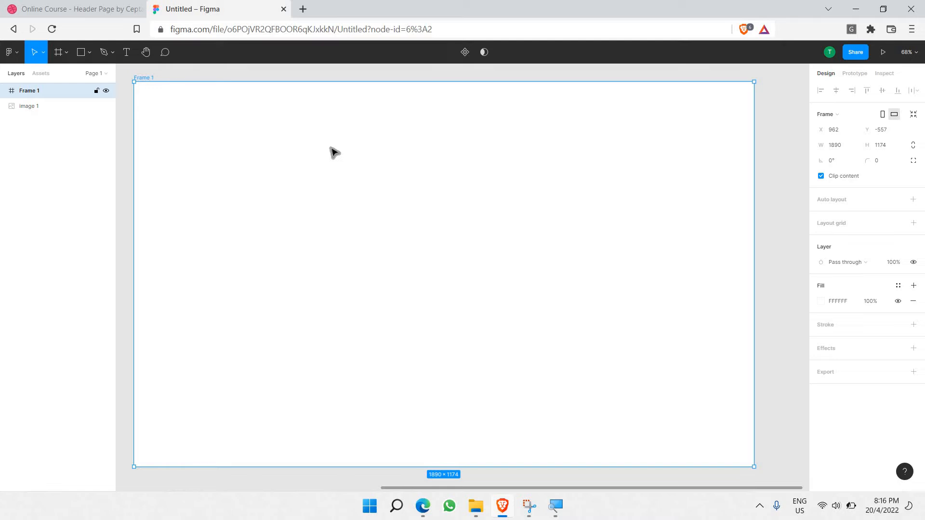
left_click(126, 200)
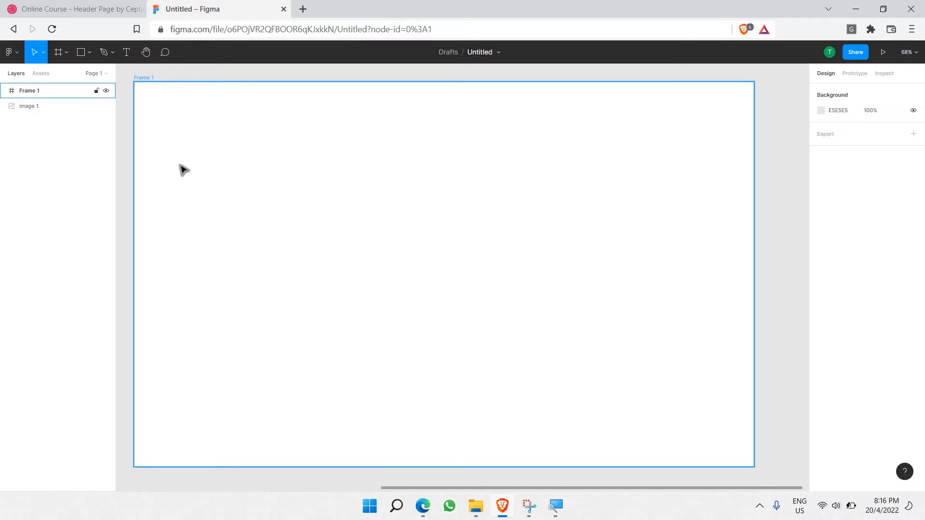
- Examine the navigation bar, headline, buttons and illustration layout of the Dribbble reference, and go back to the Figma file
left_click(107, 15)
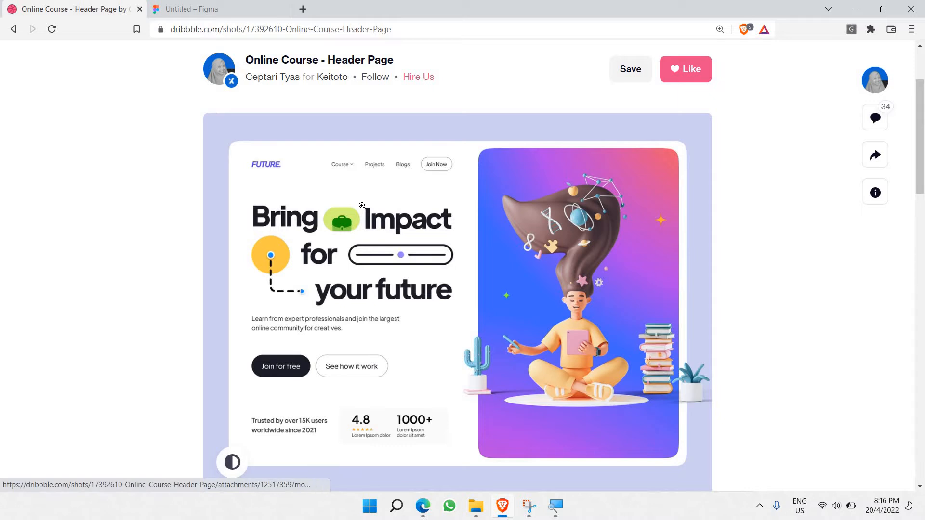
scroll(383, 207, "down", 1)
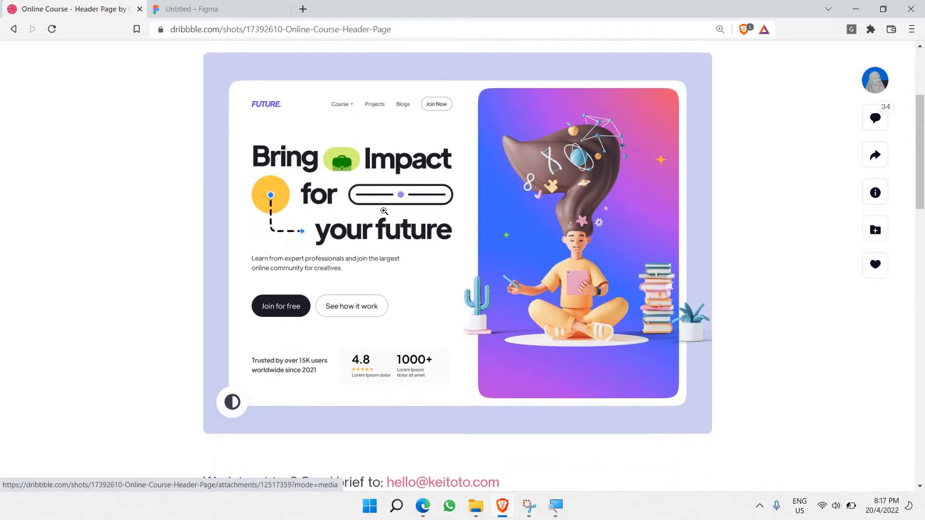
scroll(384, 211, "up", 1)
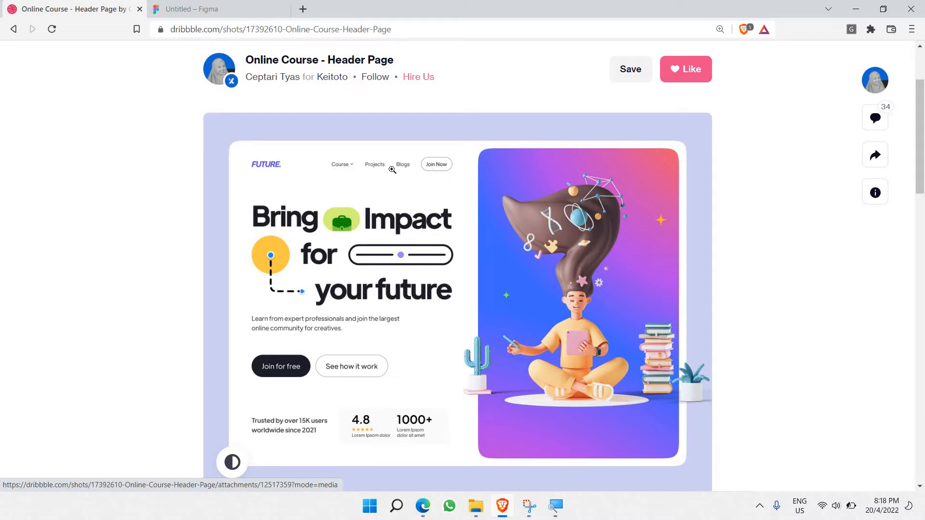
left_click(235, 7)
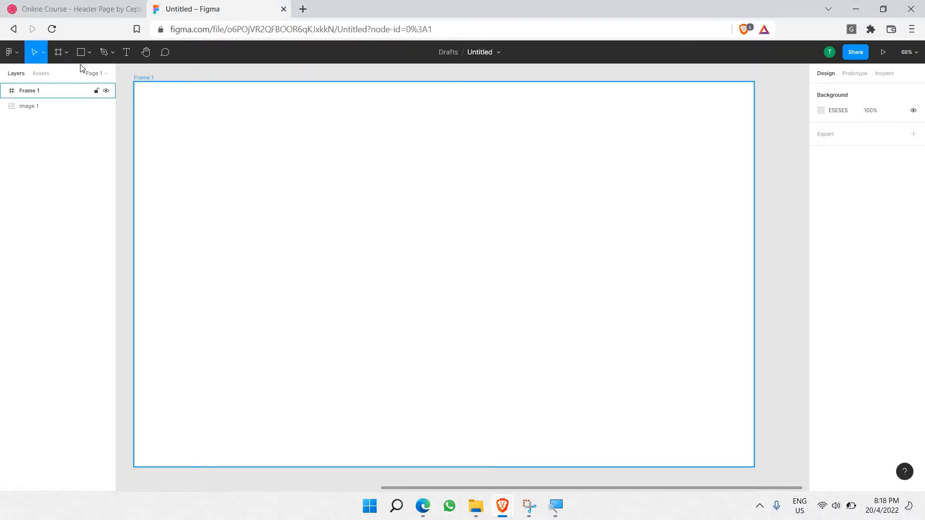
- Add a text box of about 159 × 43 near the frame's upper-left corner containing the logo text "FUTURE"
scroll(301, 95, "left", 2)
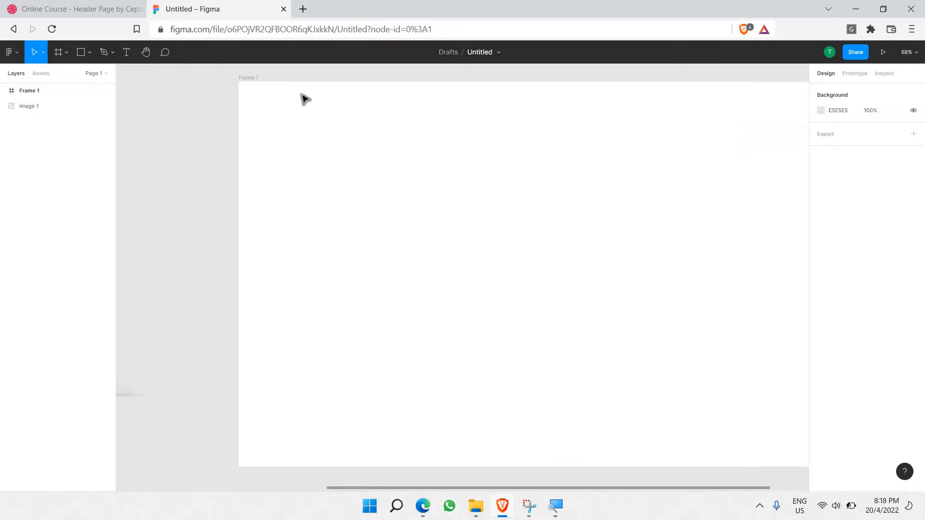
scroll(279, 103, "up", 5)
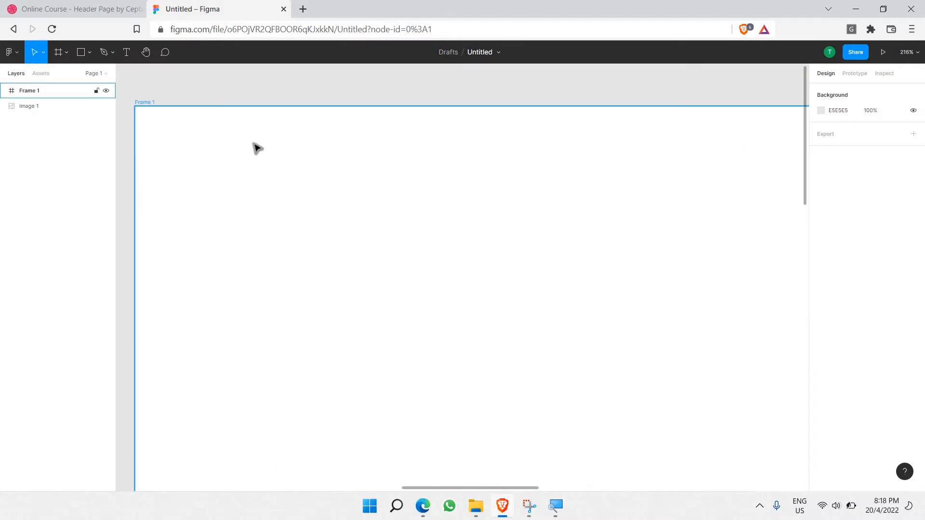
scroll(257, 148, "left", 1)
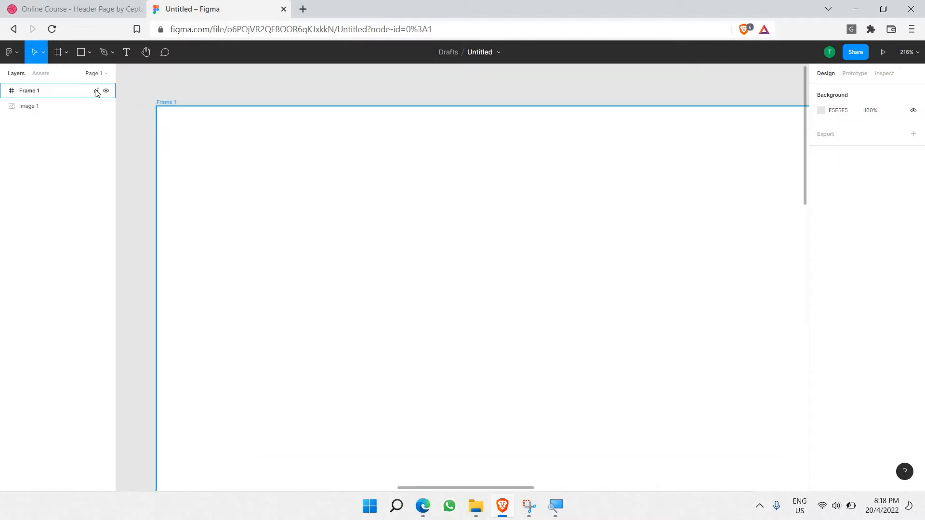
left_click(124, 55)
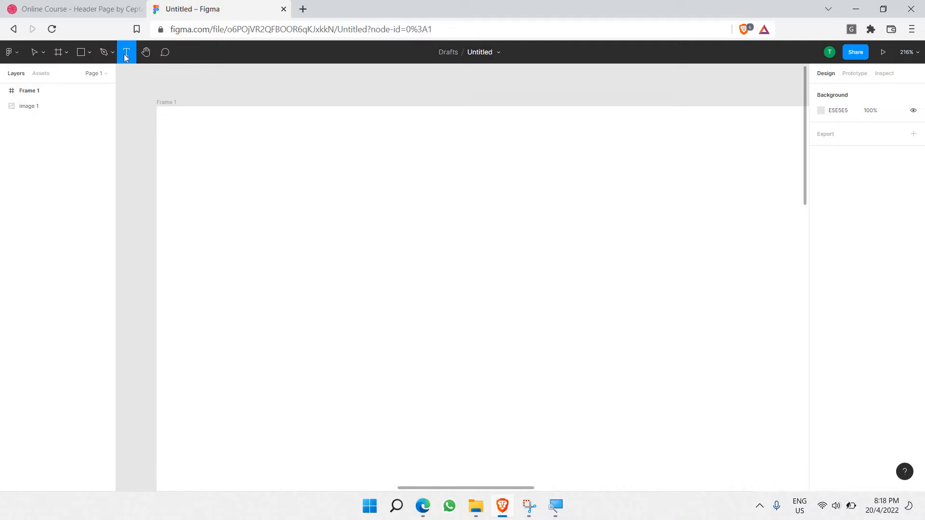
left_click_drag(195, 129, 309, 156)
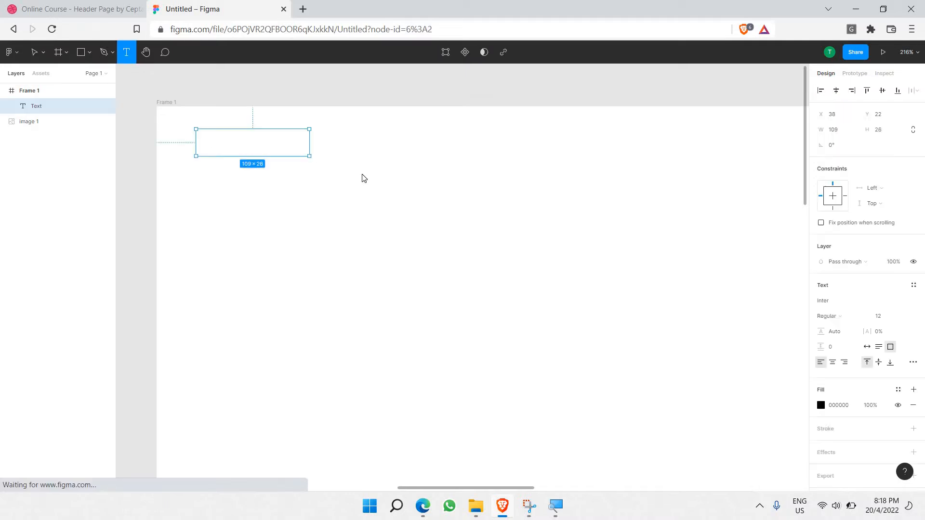
left_click_drag(364, 178, 361, 174)
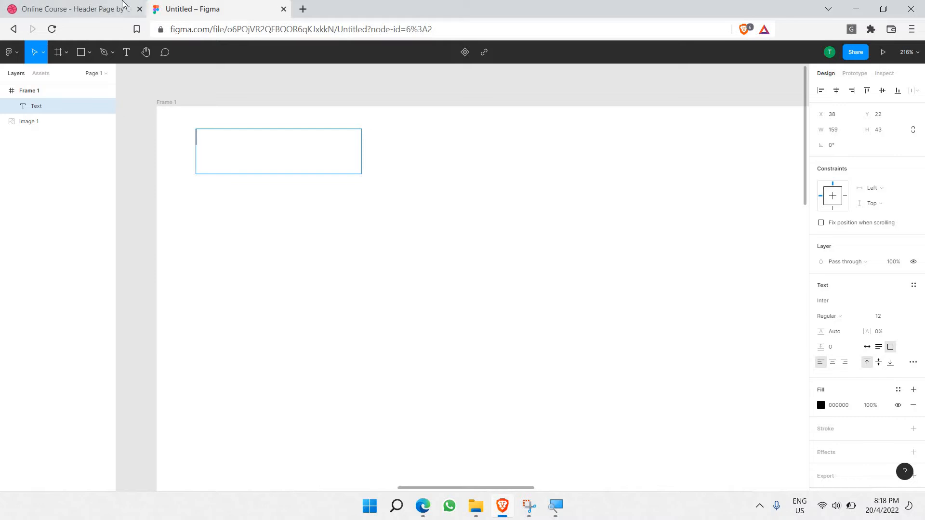
left_click(123, 5)
left_click(198, 7)
type("FUTURE")
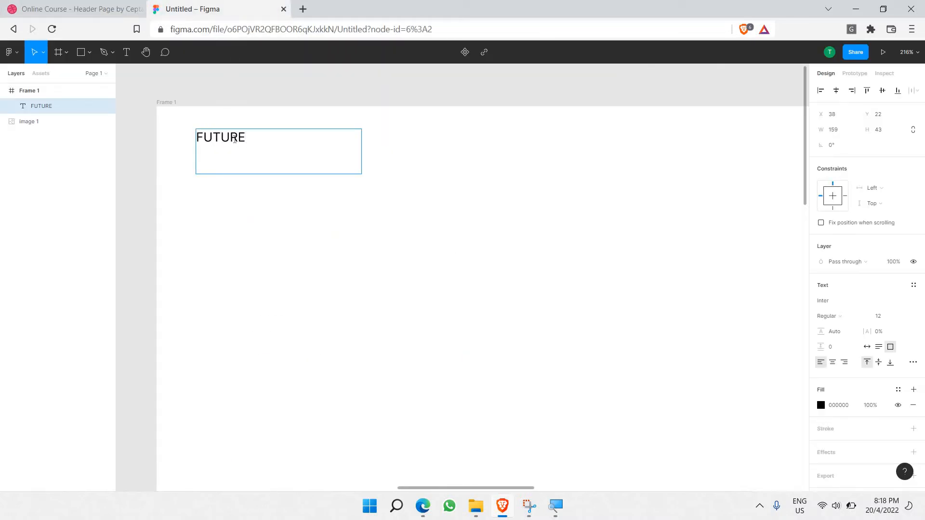
- Set the font style of the whole FUTURE text to Black Italic
double_click(233, 138)
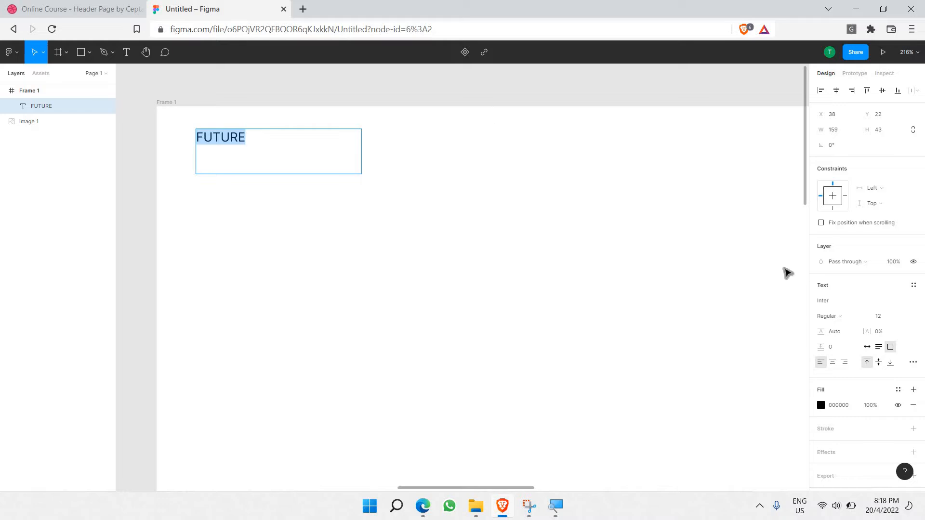
left_click(846, 322)
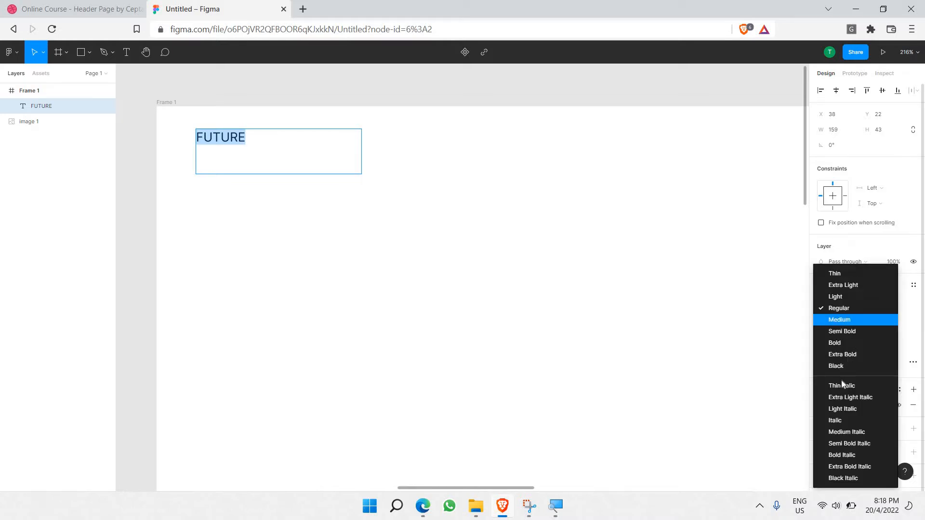
left_click(857, 434)
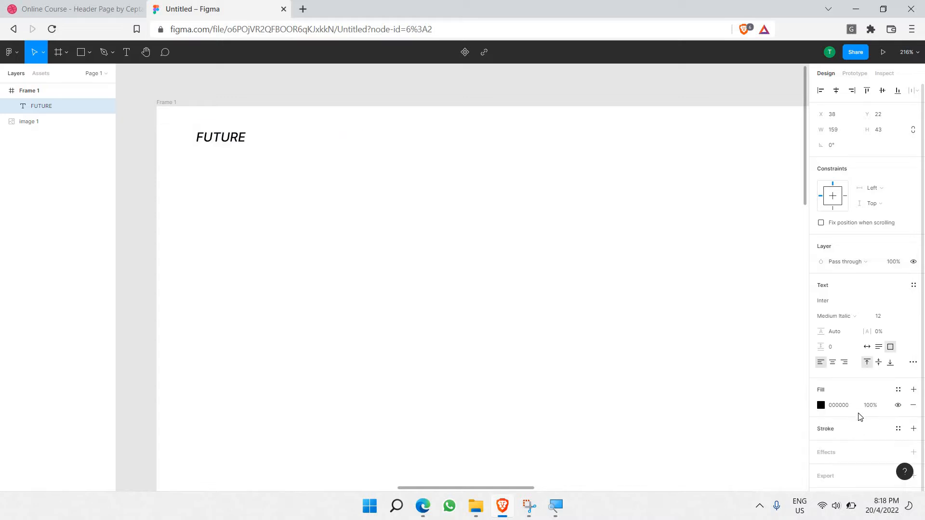
left_click(853, 316)
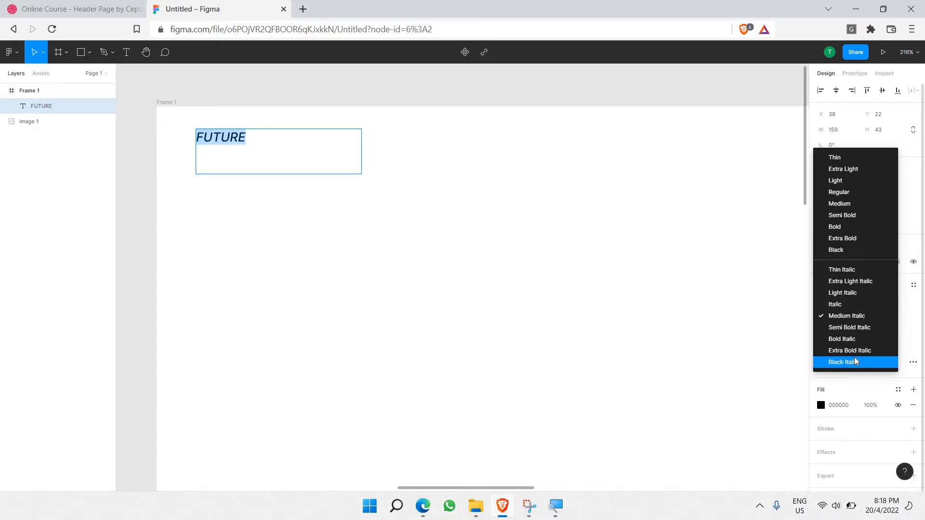
left_click(854, 361)
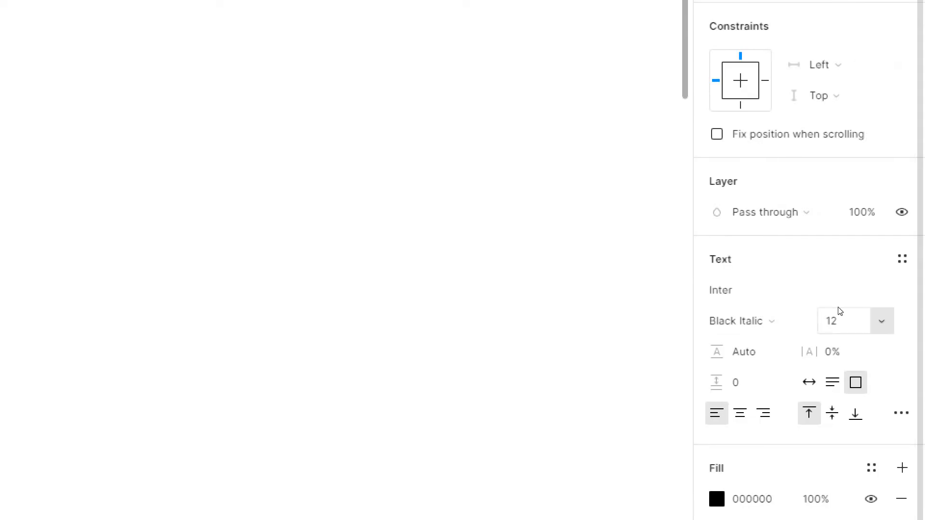
left_click(831, 303)
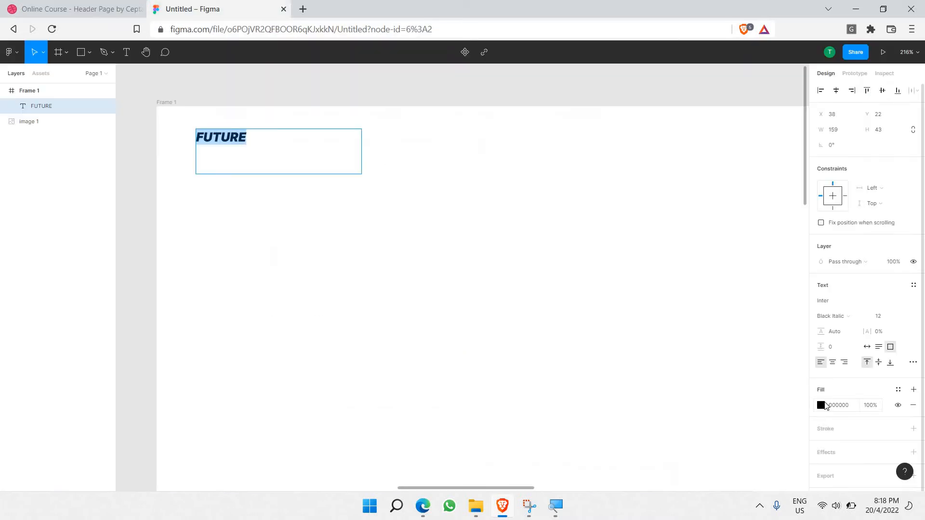
- Change the FUTURE text's solid fill to a bright blue, about 0097EC
left_click(820, 405)
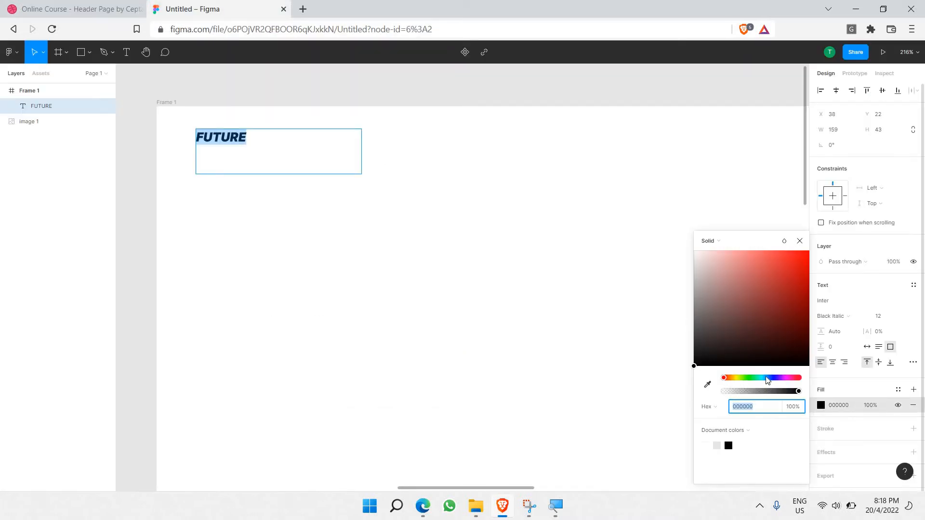
left_click(766, 379)
left_click_drag(768, 282, 867, 262)
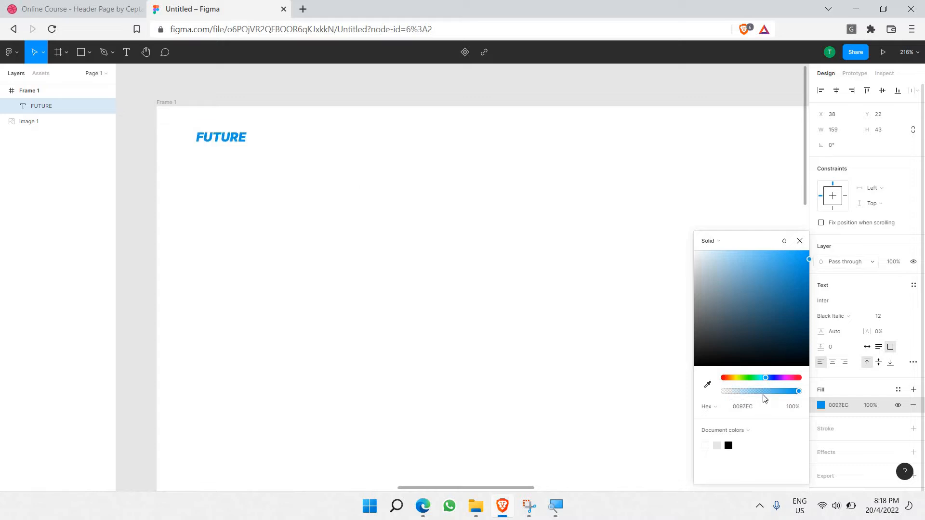
- Change the FUTURE text's fill colour to violet 4B00EB
left_click_drag(778, 380, 779, 384)
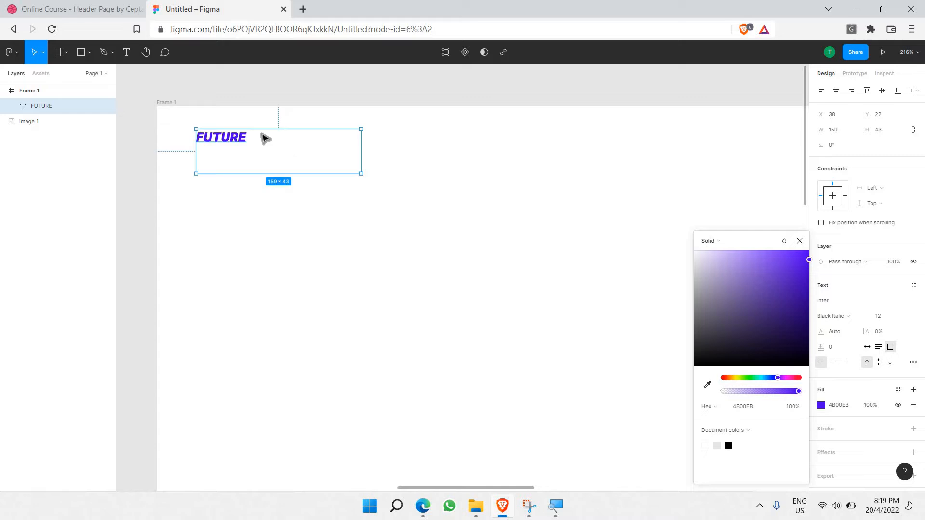
key("Escape")
key("Escape")
- Set the FUTURE text's font size to 40, enlarge its box to about 233 × 66 and place it at about X 75, Y 47
scroll(399, 262, "down", 2)
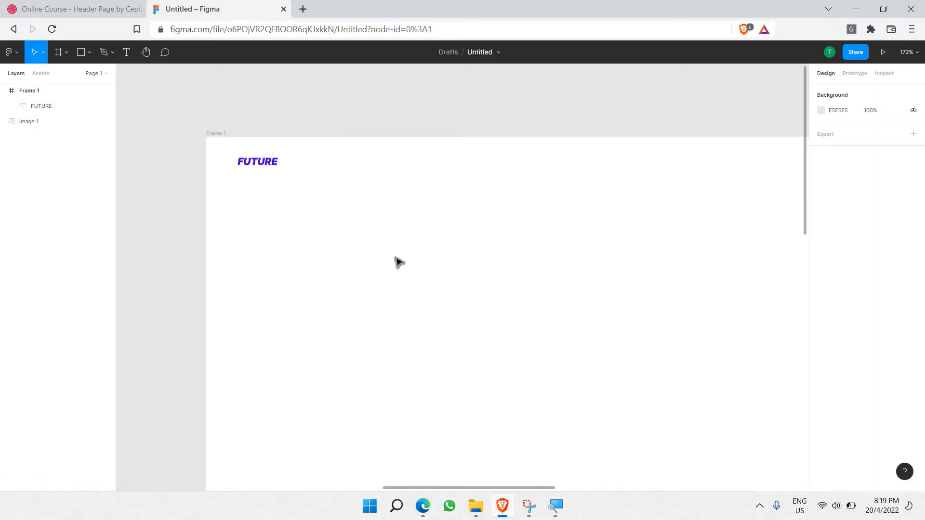
scroll(399, 262, "right", 3)
scroll(395, 258, "down", 3)
scroll(391, 258, "right", 2)
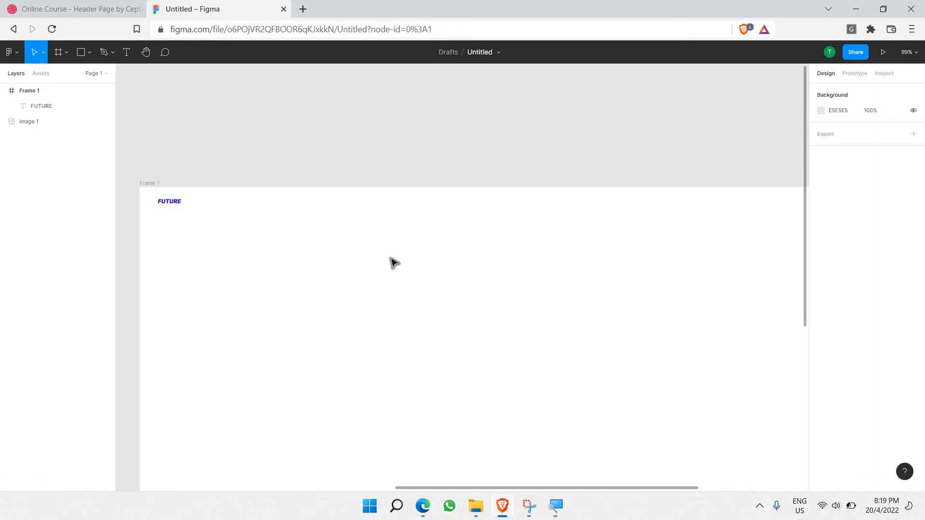
scroll(390, 259, "down", 3)
scroll(393, 262, "down", 5)
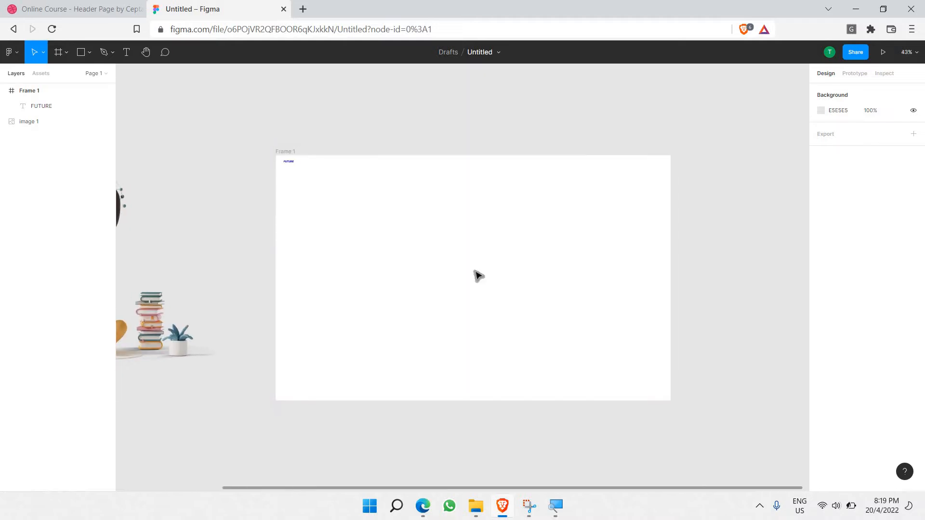
scroll(476, 274, "up", 1)
scroll(231, 123, "up", 2)
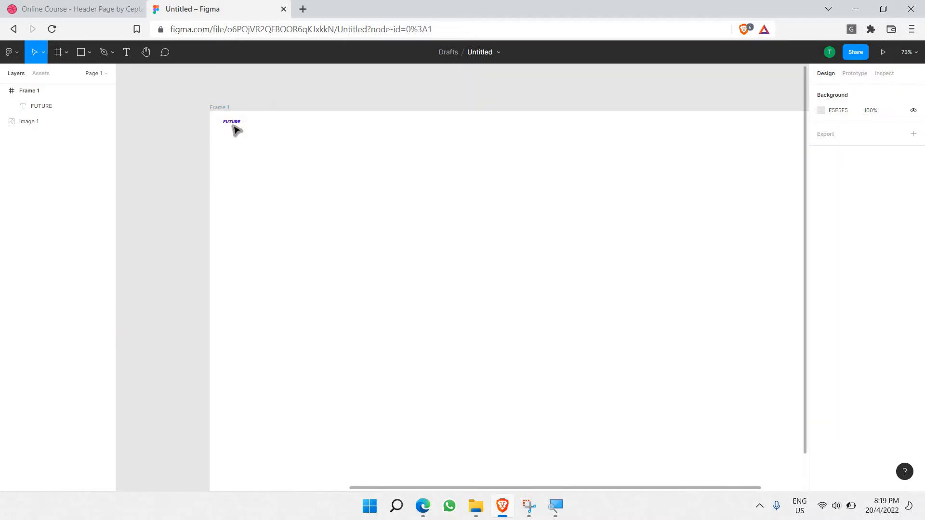
left_click(233, 126)
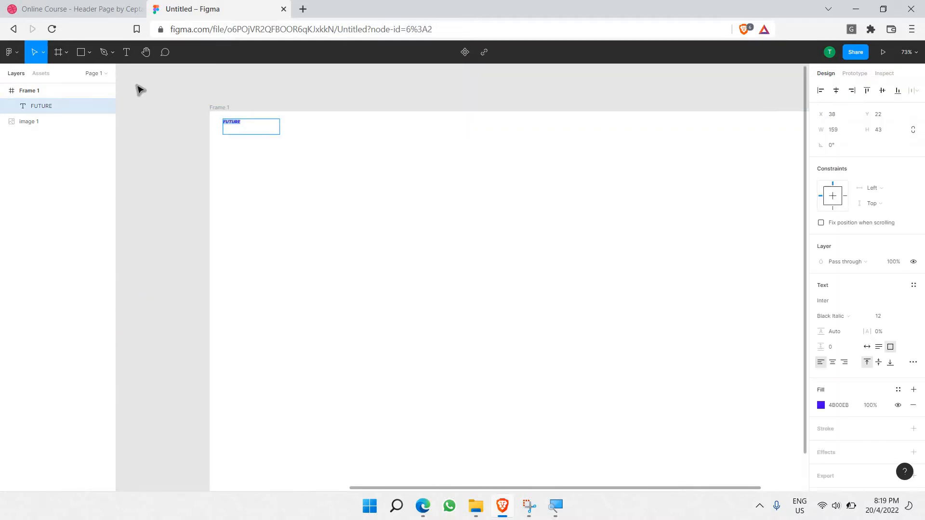
left_click(902, 316)
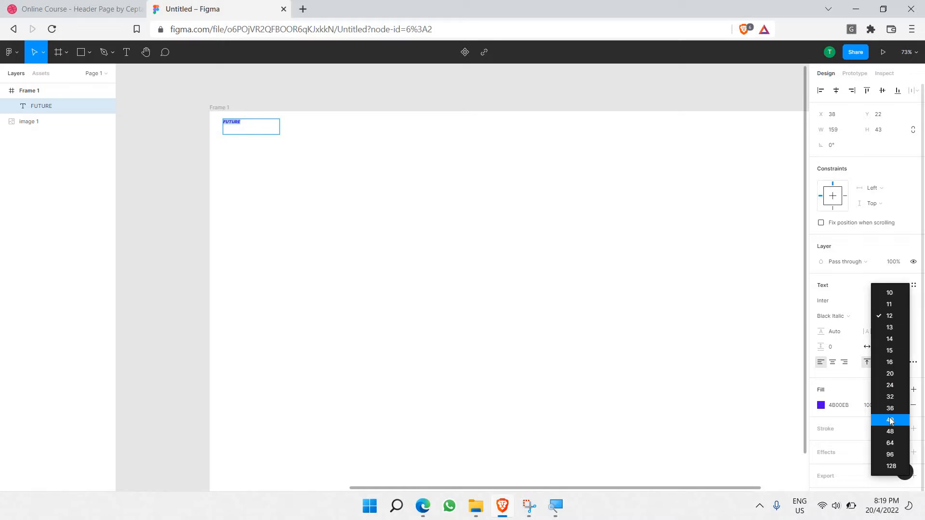
left_click(890, 419)
left_click_drag(280, 135, 296, 145)
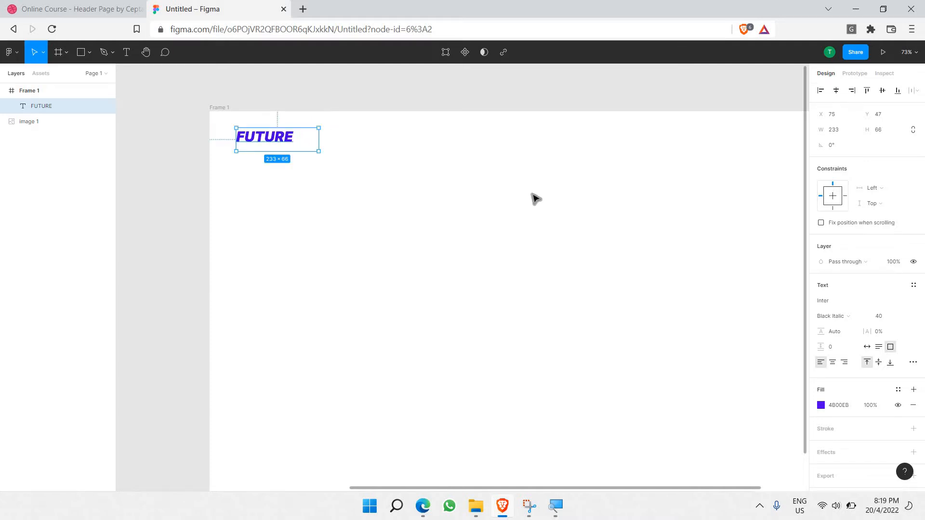
- Nudge the FUTURE logo text slightly left within the frame and deselect it
left_click(506, 206)
scroll(499, 221, "down", 3)
scroll(433, 236, "right", 5)
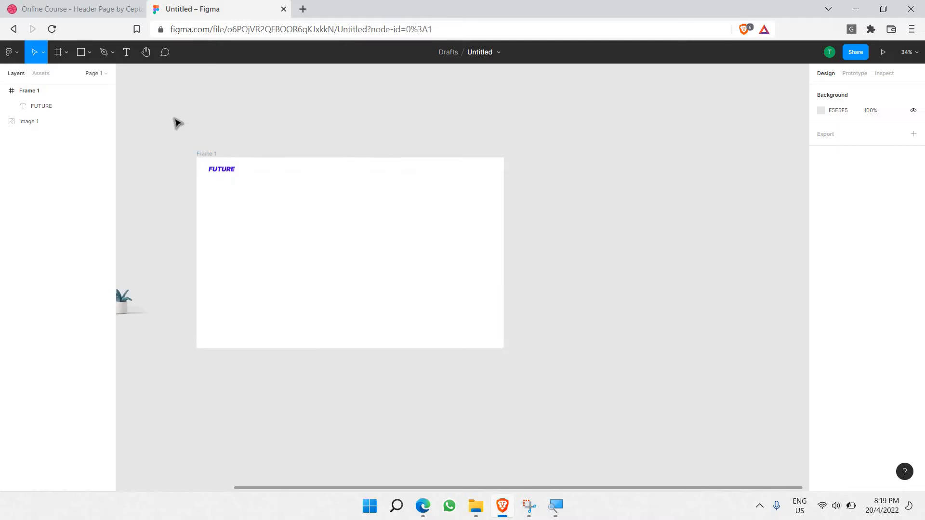
scroll(202, 135, "up", 4)
scroll(219, 139, "left", 1)
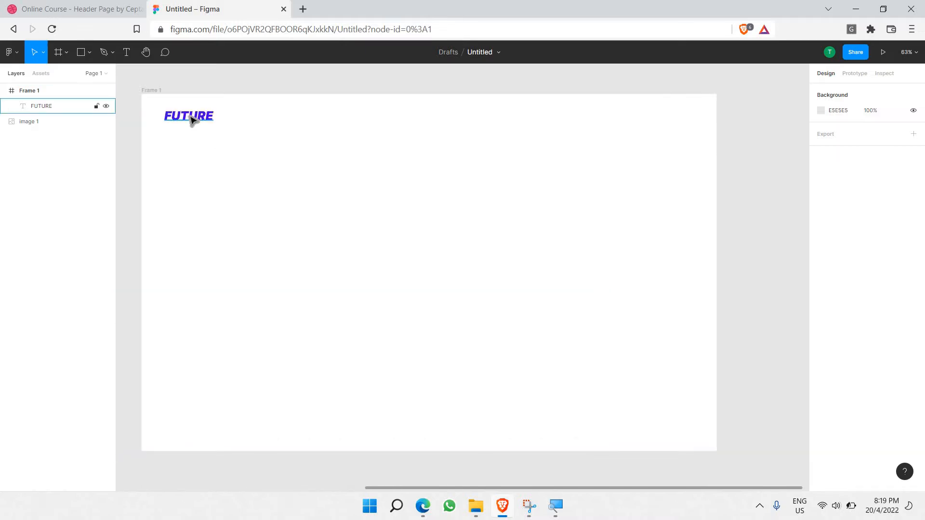
left_click(192, 120)
left_click(212, 126)
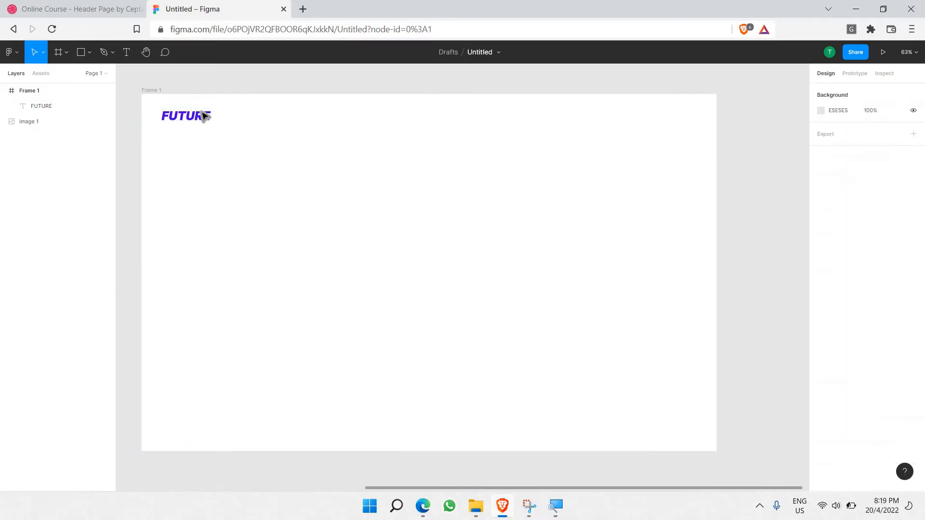
- Check the Dribbble reference's navigation bar, and add a text box of about 196 × 47 reading "Courses" to the right of FUTURE in Figma
left_click(81, 9)
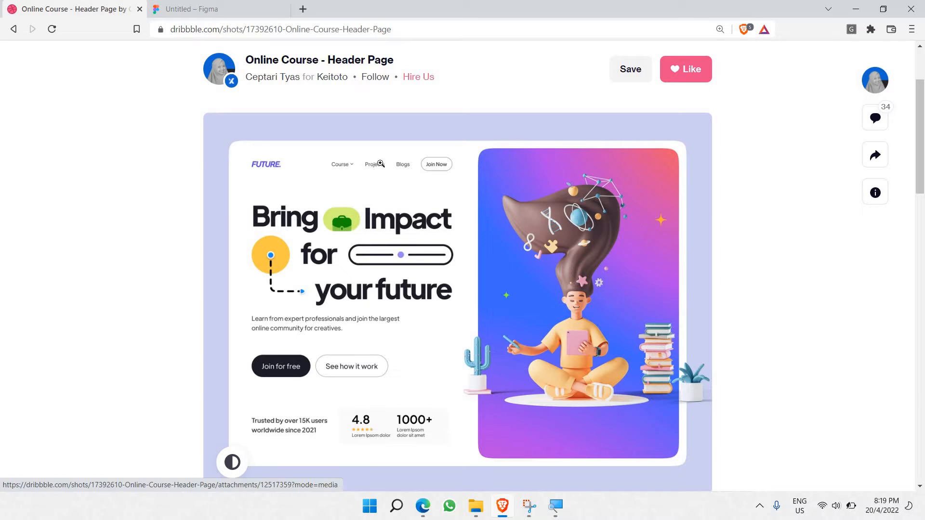
left_click(205, 4)
key("t")
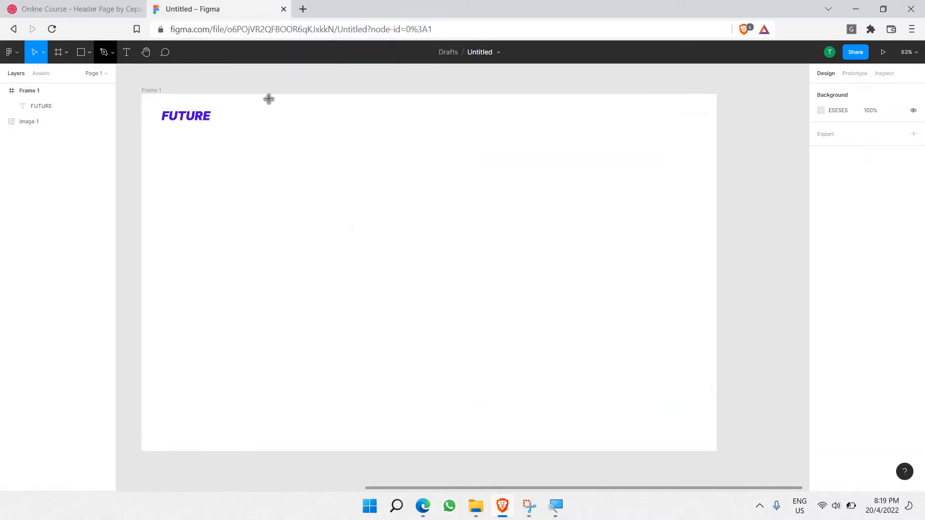
left_click_drag(255, 106, 309, 126)
type("Coures")
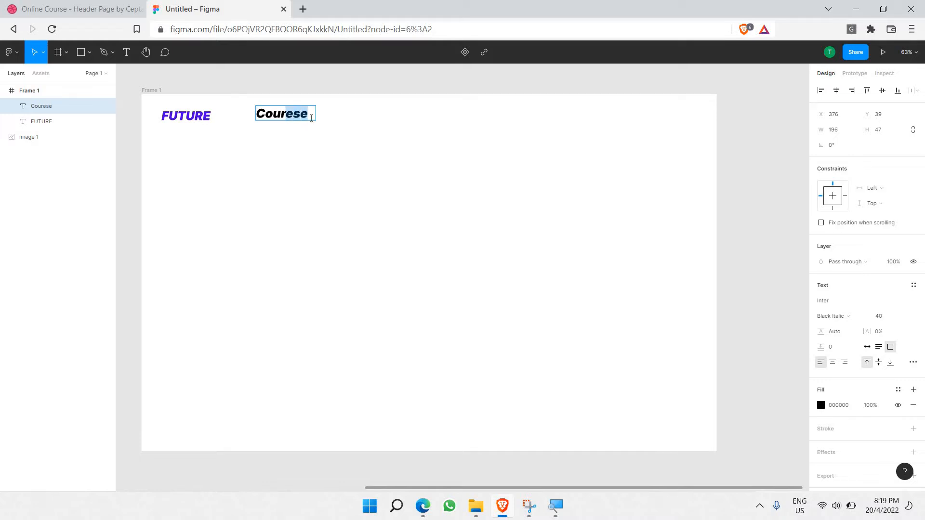
type("e")
- Set the font style of the whole Courses text to Medium
key("ctrl+a")
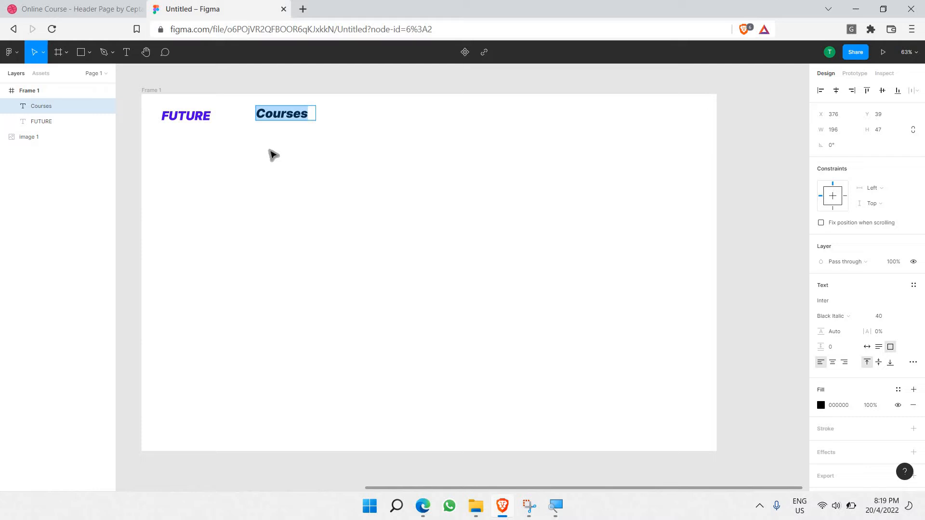
left_click(857, 315)
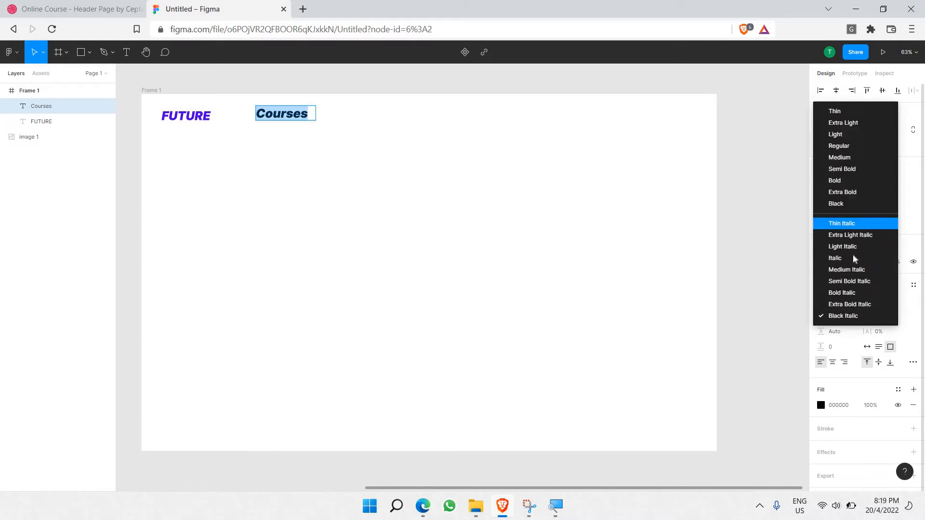
left_click(863, 157)
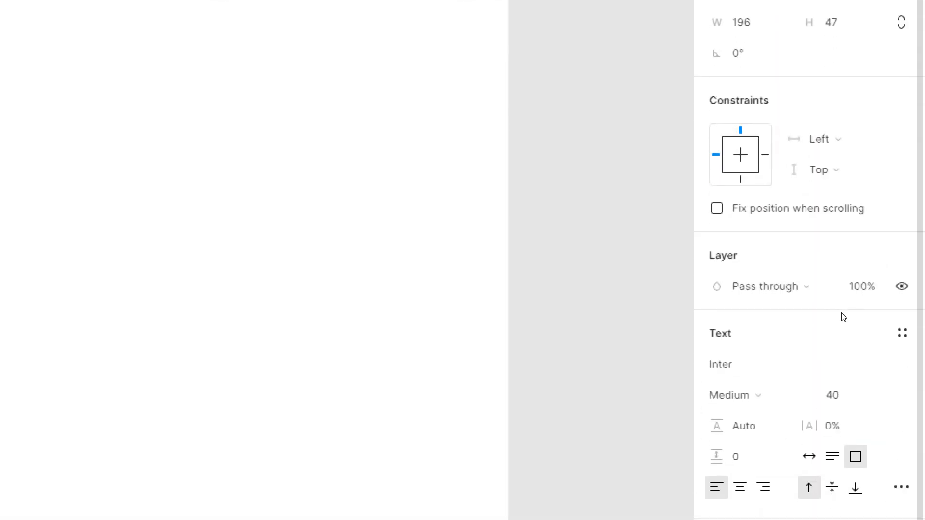
- Set the Courses text's font style to Light and deselect it
left_click(841, 314)
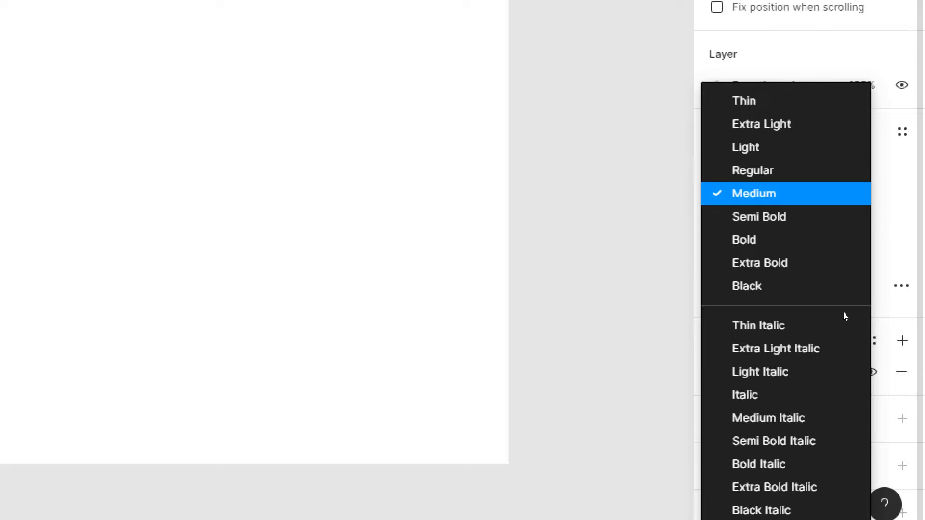
key("Up")
key("Up")
key("Return")
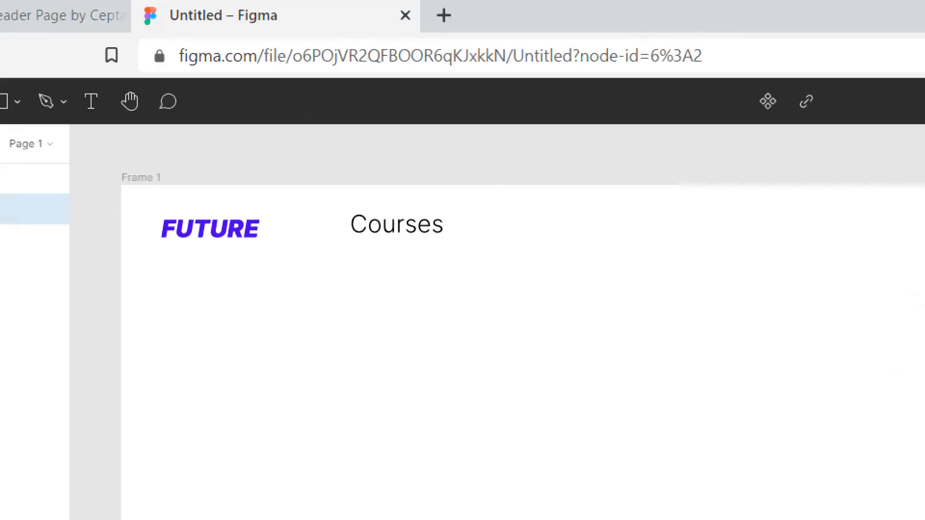
key("Escape")
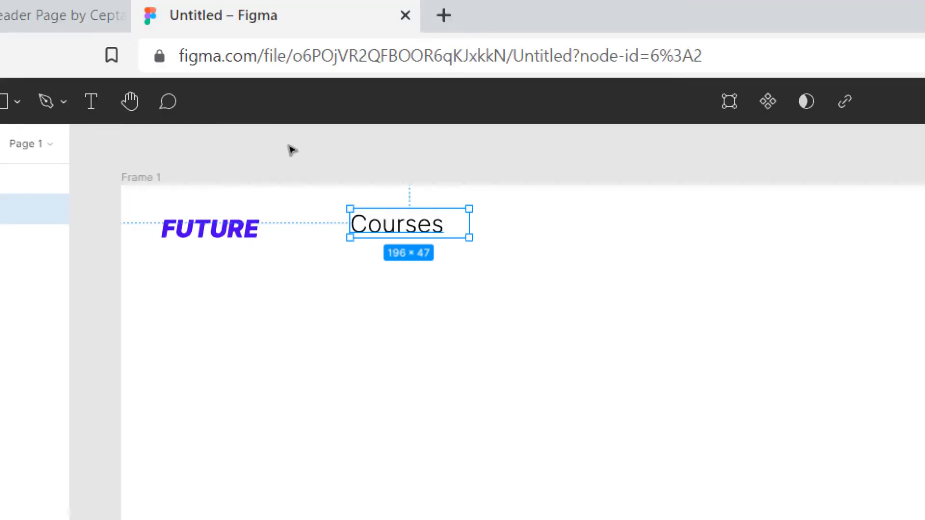
left_click(291, 150)
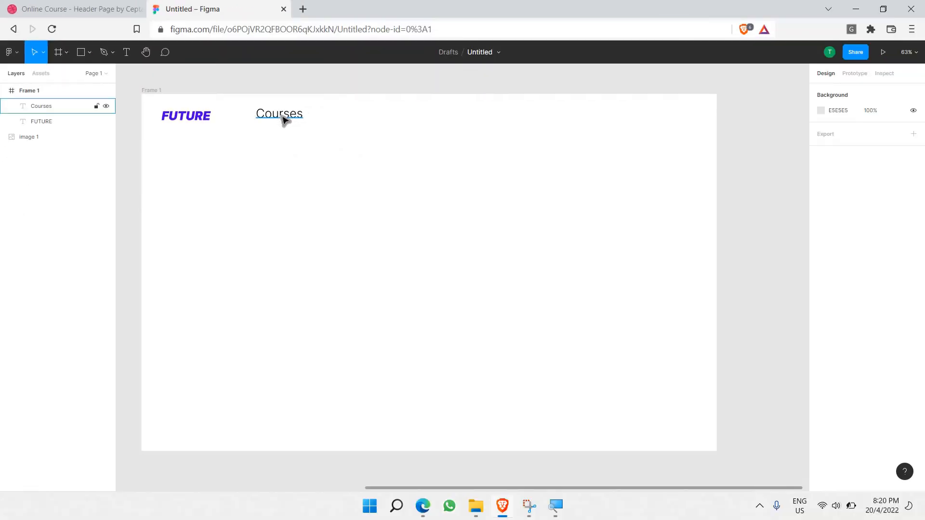
- Move the Courses text right to about X 423, and compare it with the navigation labels in the Dribbble reference
left_click(284, 120)
left_click_drag(299, 118, 314, 116)
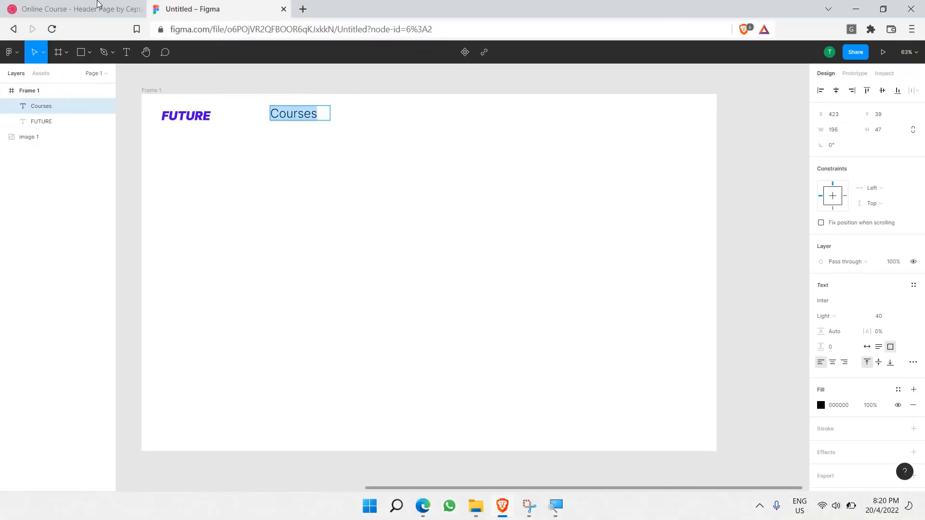
left_click(98, 5)
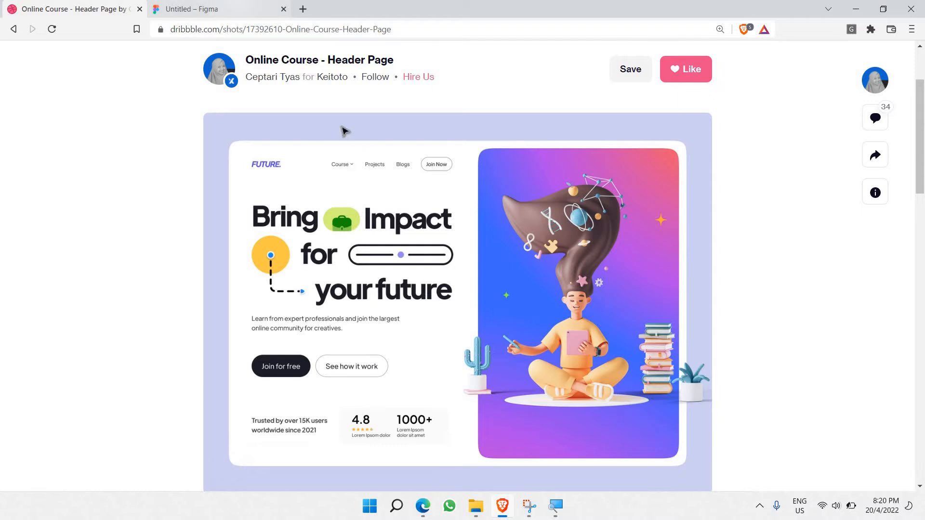
key("ctrl+Tab")
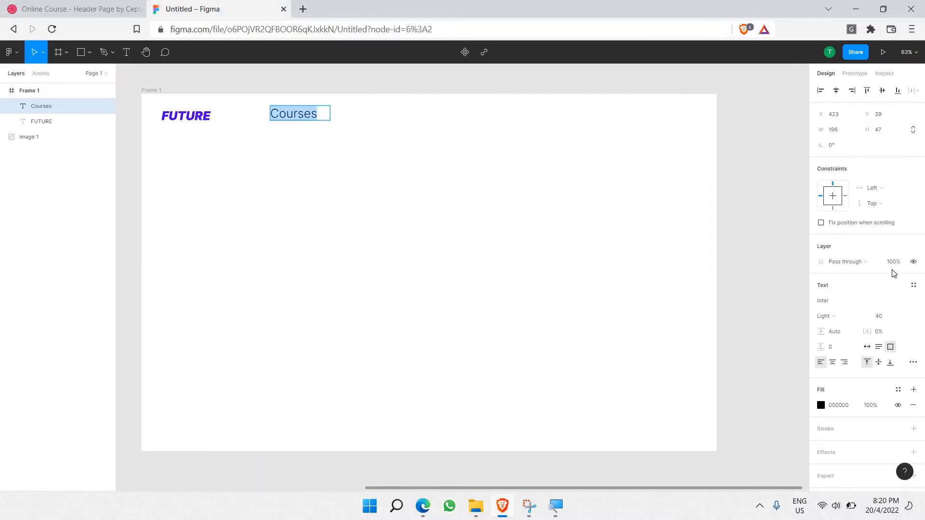
- Set the Courses text to the Medium font style with a font size of 20
left_click(854, 319)
left_click(848, 320)
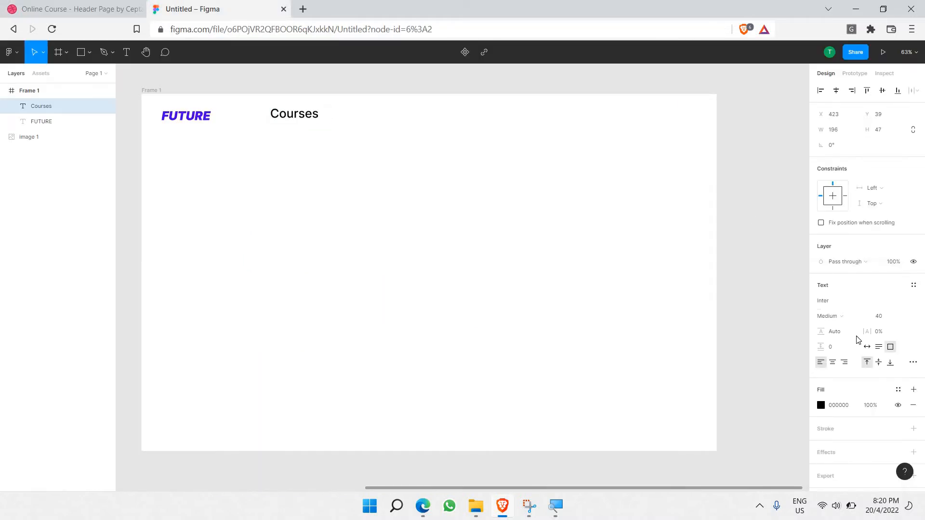
left_click(903, 316)
left_click(900, 271)
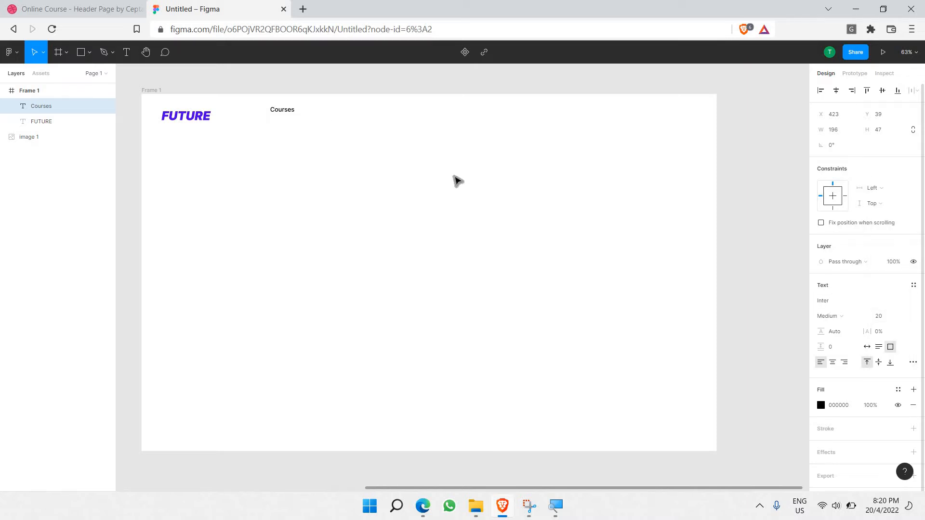
- Centre the Courses text horizontally within its text box
scroll(315, 128, "up", 5)
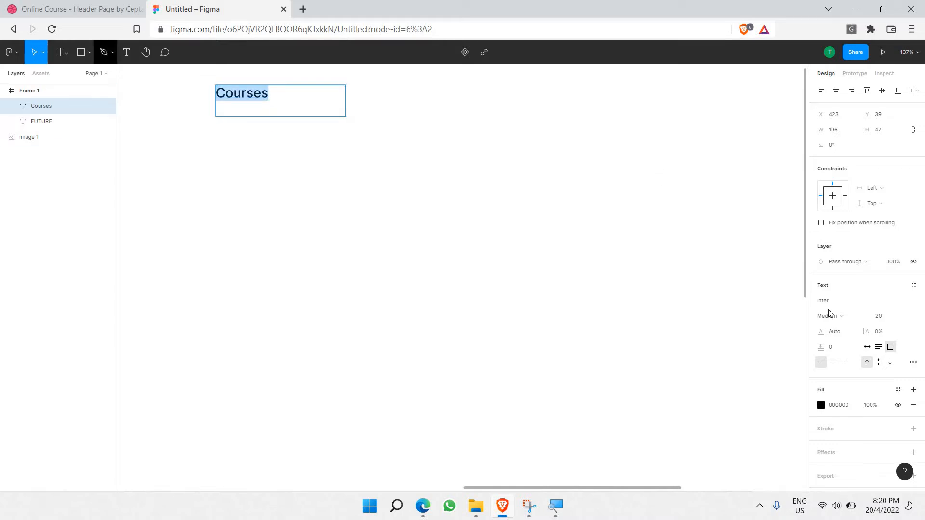
left_click(833, 362)
key("Escape")
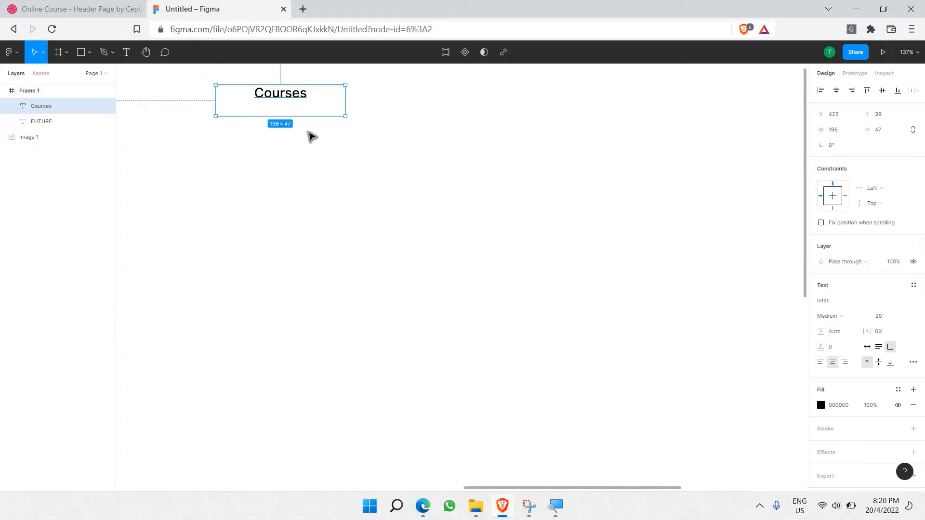
- Shrink the Courses text box to about 82 × 25 and place it at about X 456, Y 43
scroll(298, 173, "up", 5)
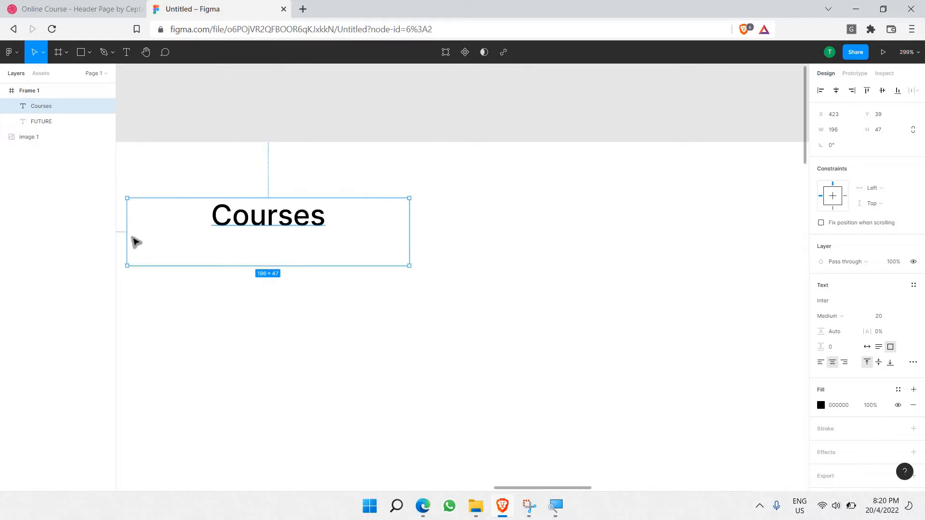
left_click_drag(156, 237, 291, 242)
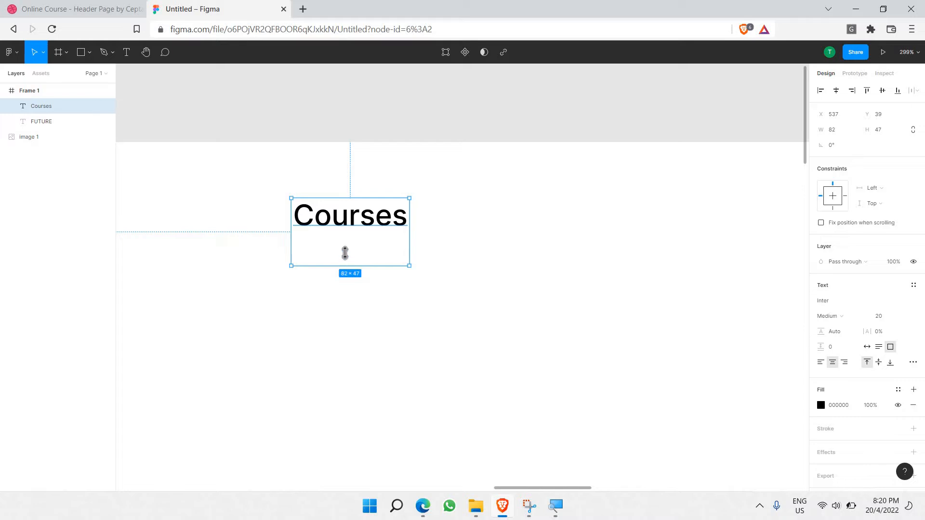
left_click_drag(345, 253, 252, 225)
scroll(261, 215, "down", 5)
- View the navigation bar in the full-size Dribbble image, and go back to the Figma file
left_click(100, 7)
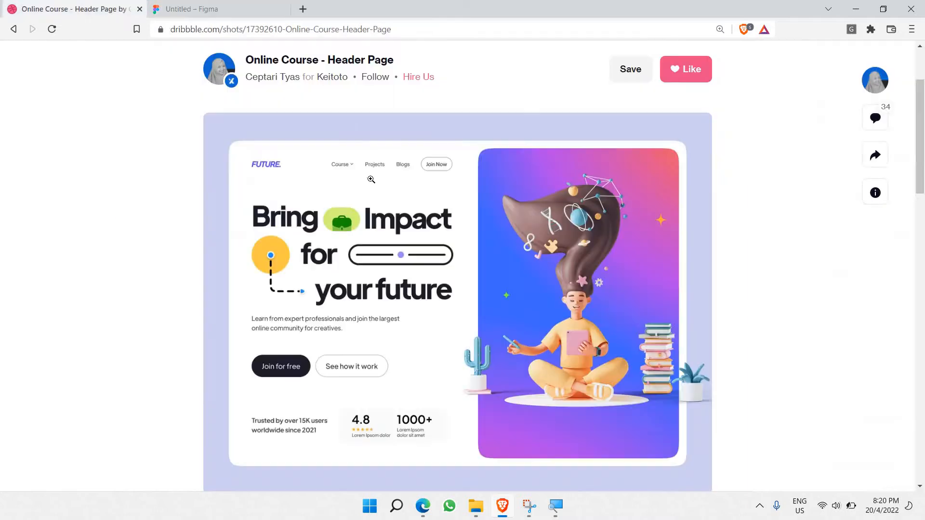
left_click(354, 176)
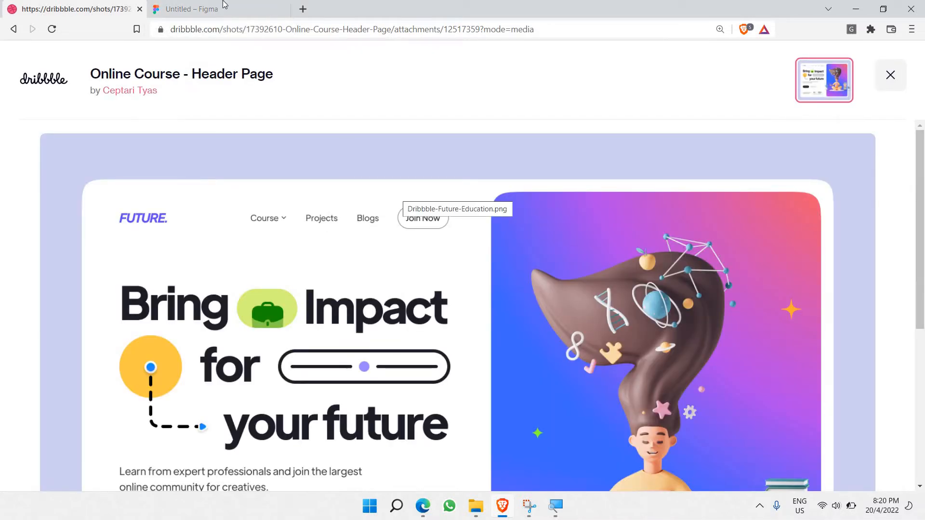
left_click(223, 5)
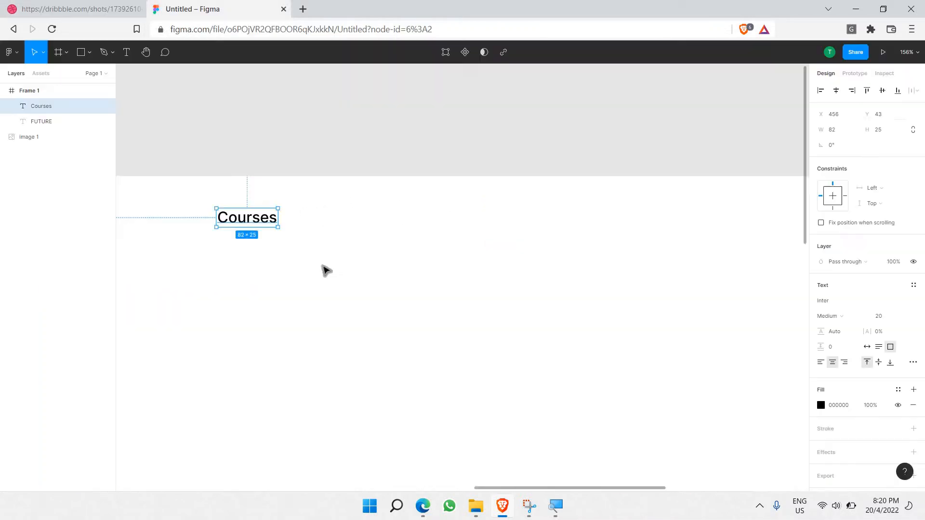
- Duplicate the Courses text, place the copy to its right at about X 566, Y 43, and check the Dribbble reference for the next label
left_click(265, 225)
key("ctrl+v")
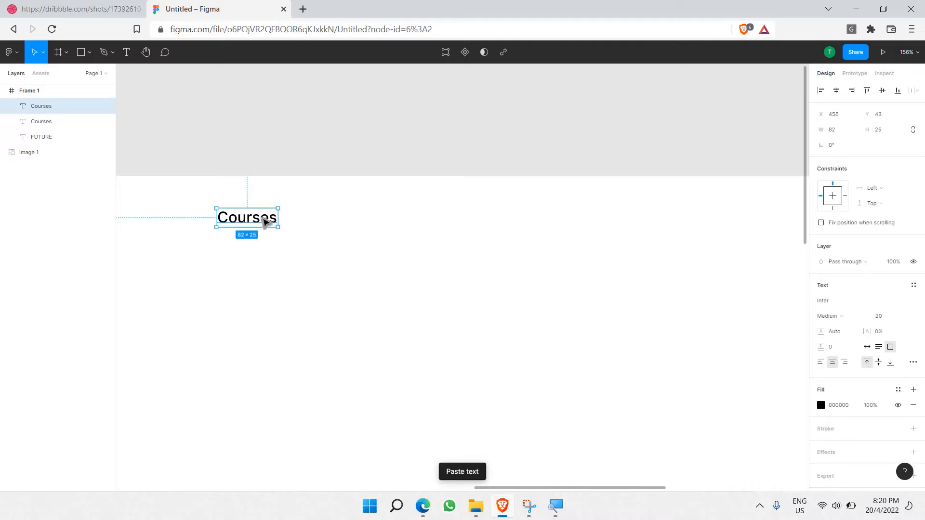
left_click_drag(264, 217, 345, 217)
left_click(91, 9)
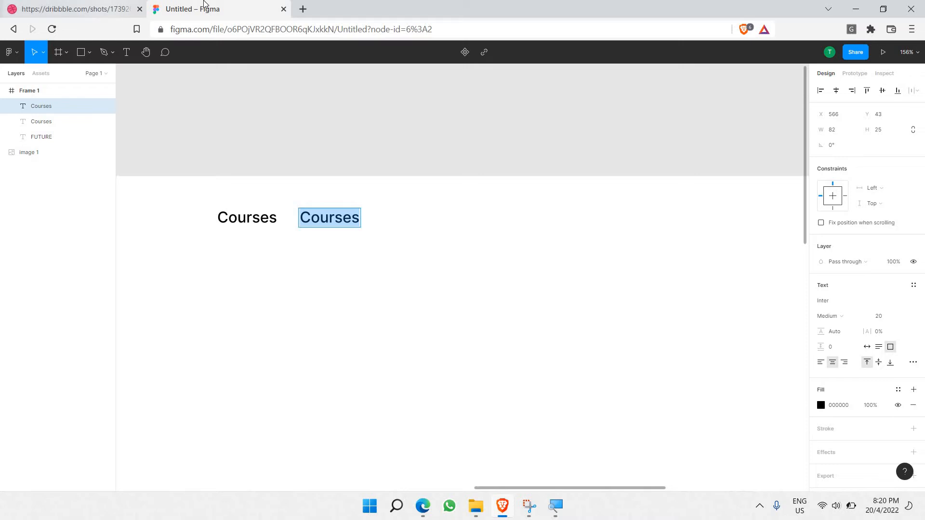
- Change the text of the duplicated label beside Courses to Projects
key("ctrl+Tab")
key("Return")
type("Pro")
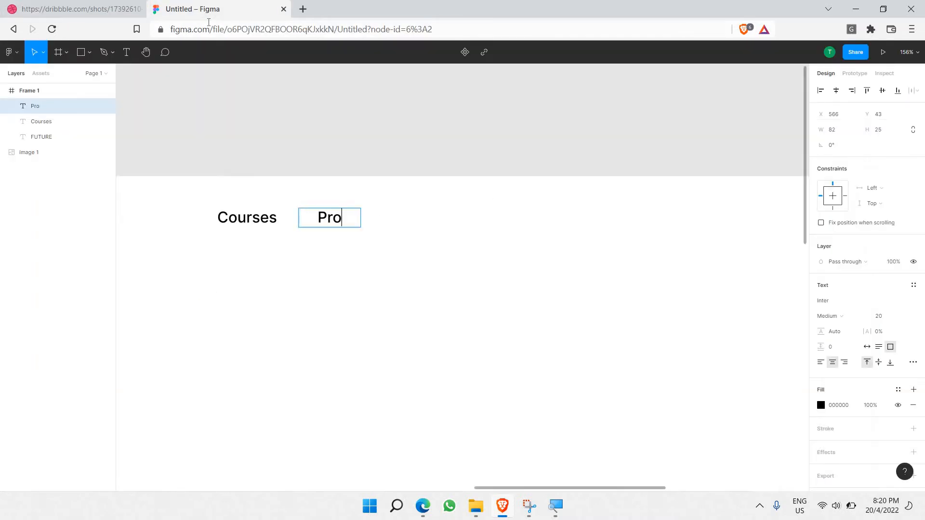
type("jects")
key("Escape")
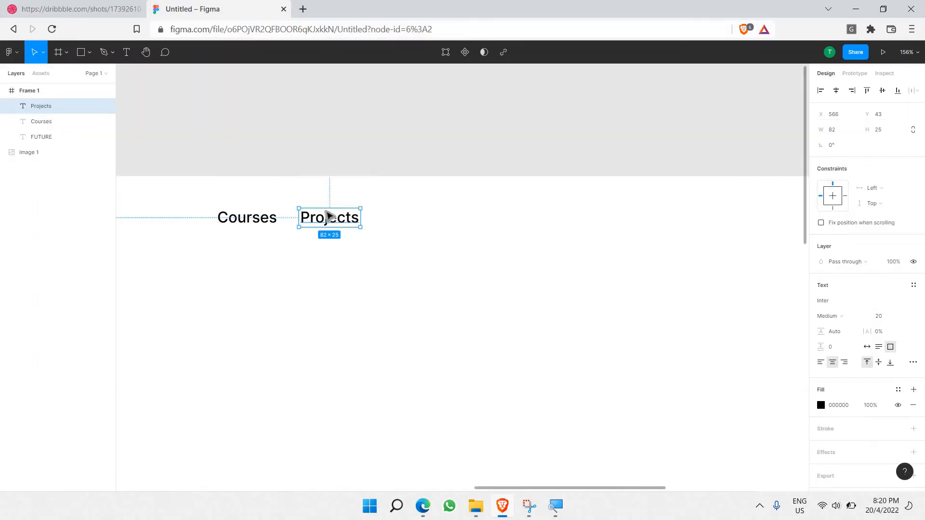
key("Escape")
- Duplicate the Projects label to its right at about X 676, Y 43, and change the copy's text to Blogs
left_click(342, 222)
key("ctrl+v")
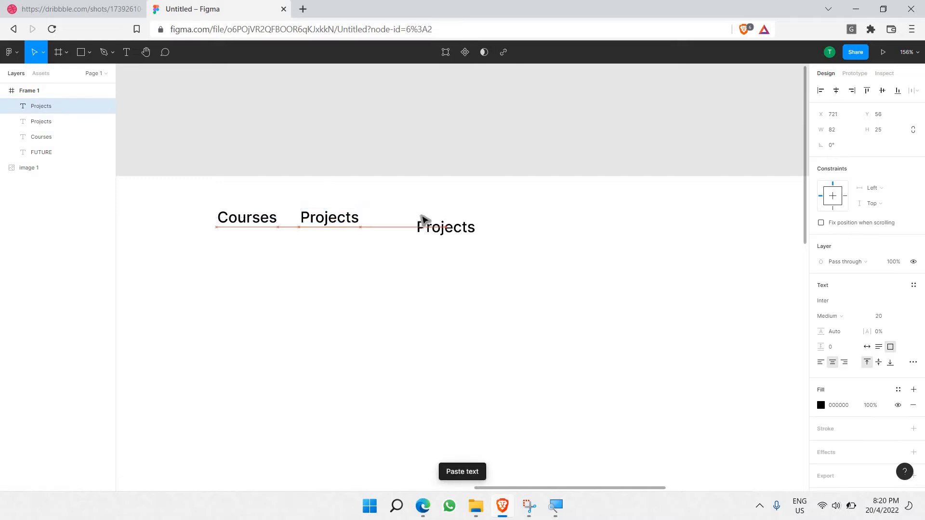
mouse_move(421, 217)
left_mouse_down()
mouse_move(414, 227)
mouse_move(423, 223)
left_mouse_up()
left_click(72, 9)
left_click(216, 6)
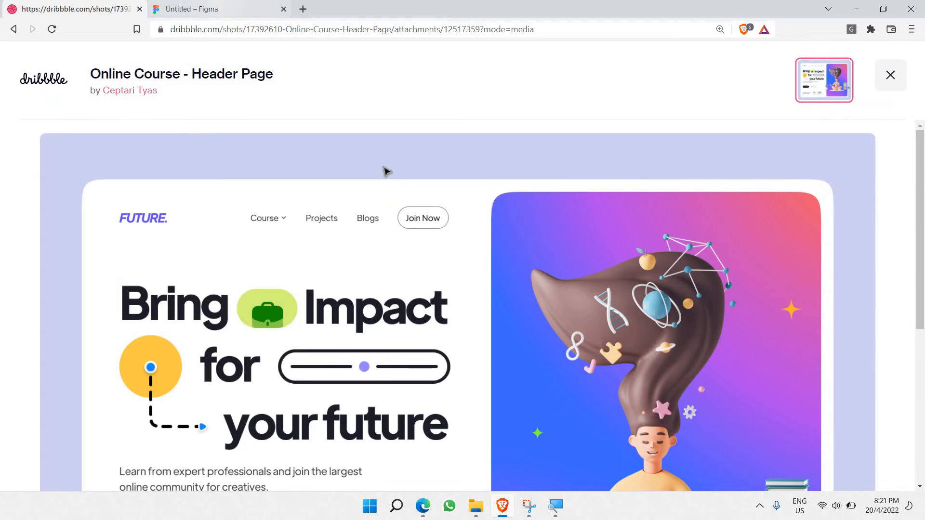
double_click(417, 213)
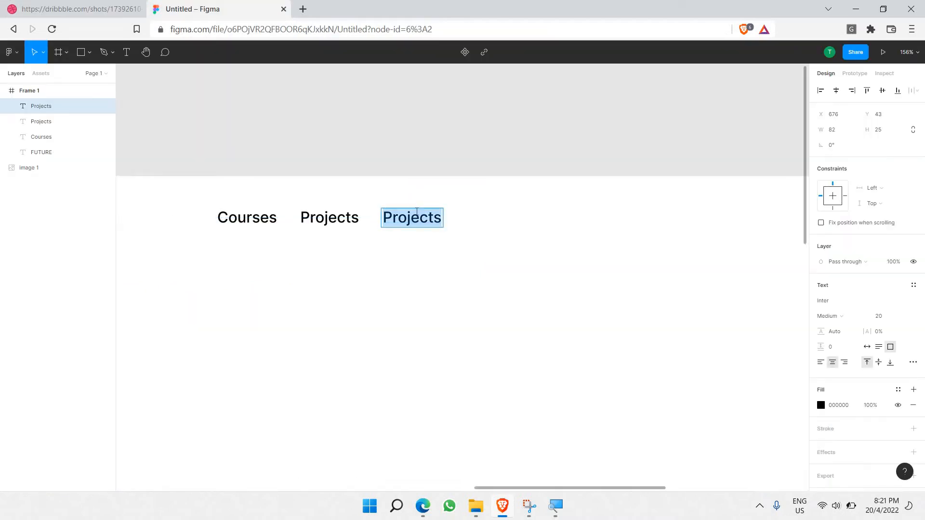
type("Blogs")
key("Escape")
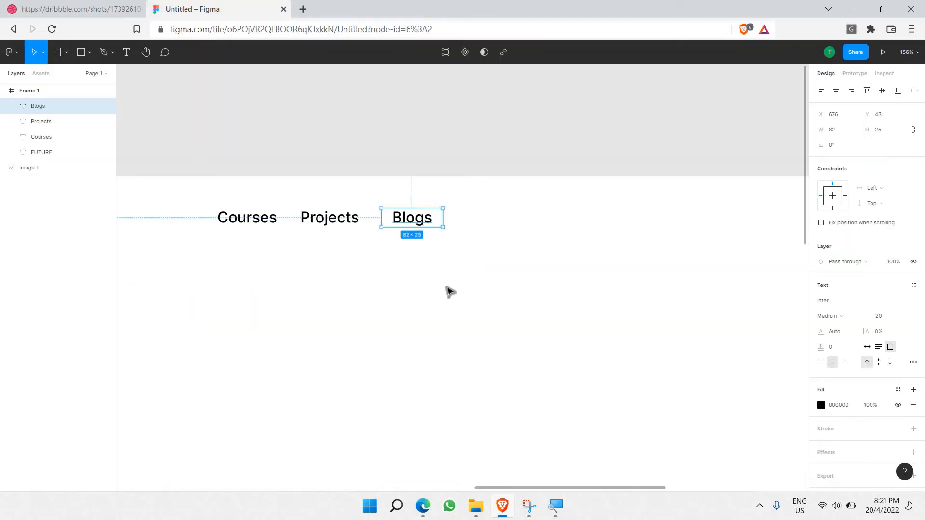
- Check the Dribbble reference for the last navigation item, and duplicate the Blogs label to its right at about X 758, Y 43
left_click(362, 212)
key("ctrl+Tab")
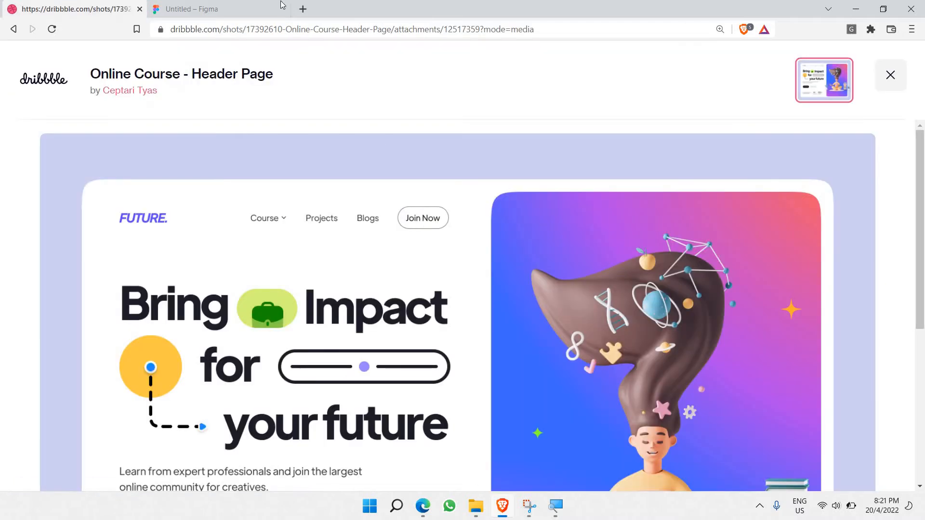
key("ctrl+Tab")
scroll(374, 218, "right", 1)
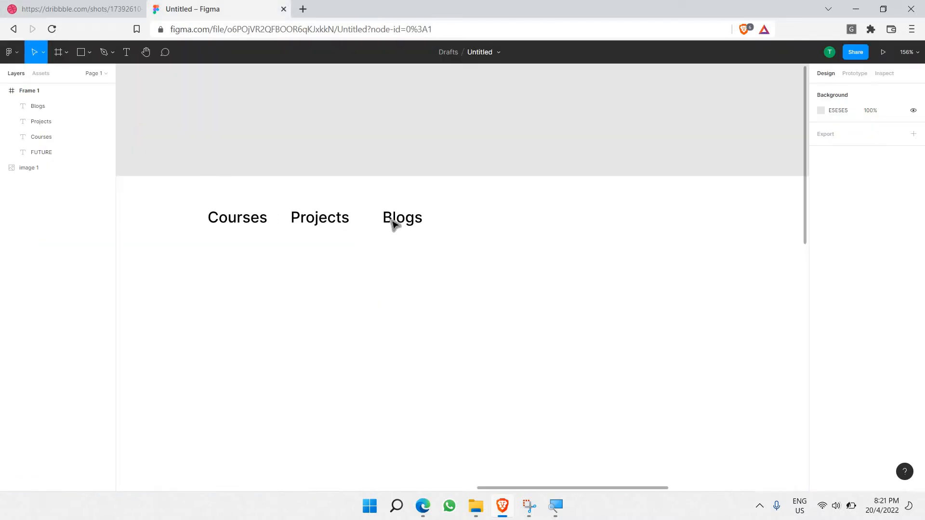
left_click(392, 221)
key("ctrl+v")
left_click_drag(408, 223, 470, 224)
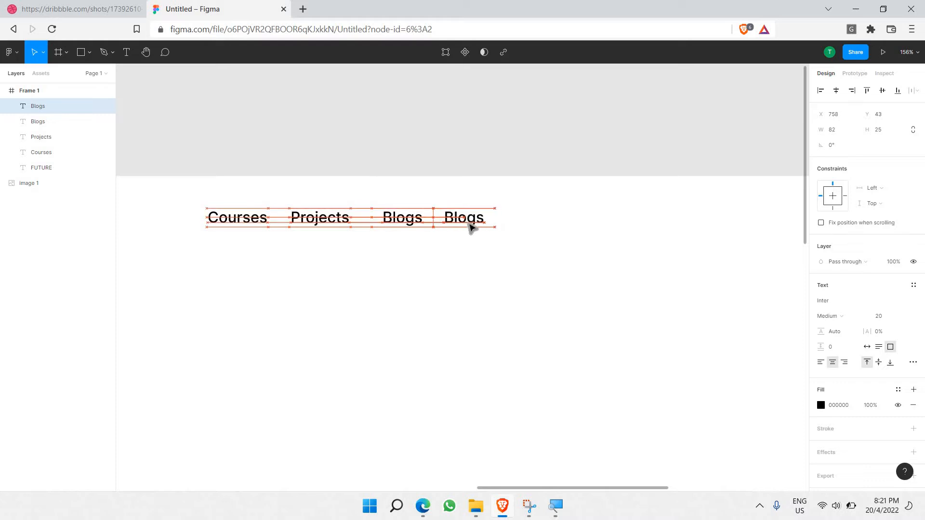
- Change the second Blogs label to Join Now and widen its text box to about 99 × 25 so it fits one line
left_click(501, 303)
scroll(424, 230, "right", 2)
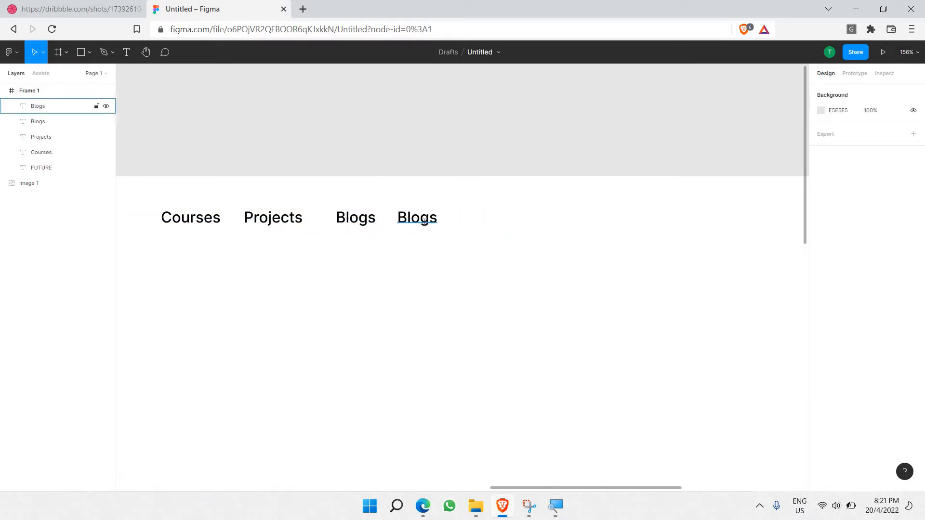
left_click(424, 220)
double_click(424, 220)
double_click(432, 220)
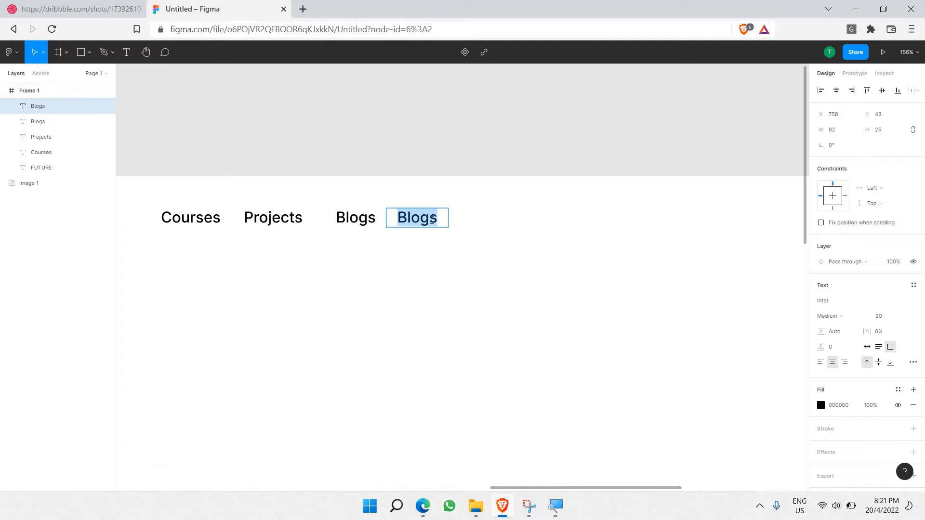
type("Join NOq")
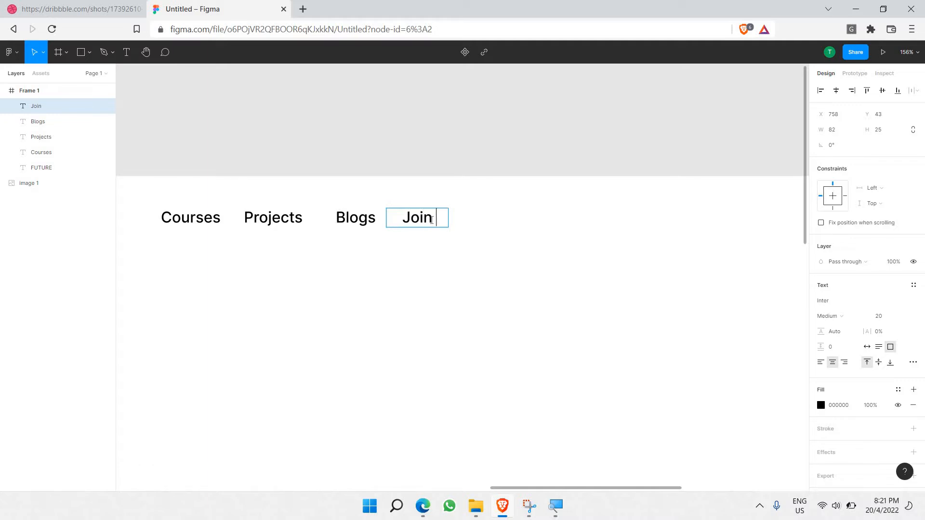
key("BackSpace")
key("BackSpace")
type("oqw")
key("BackSpace")
key("BackSpace")
type("w")
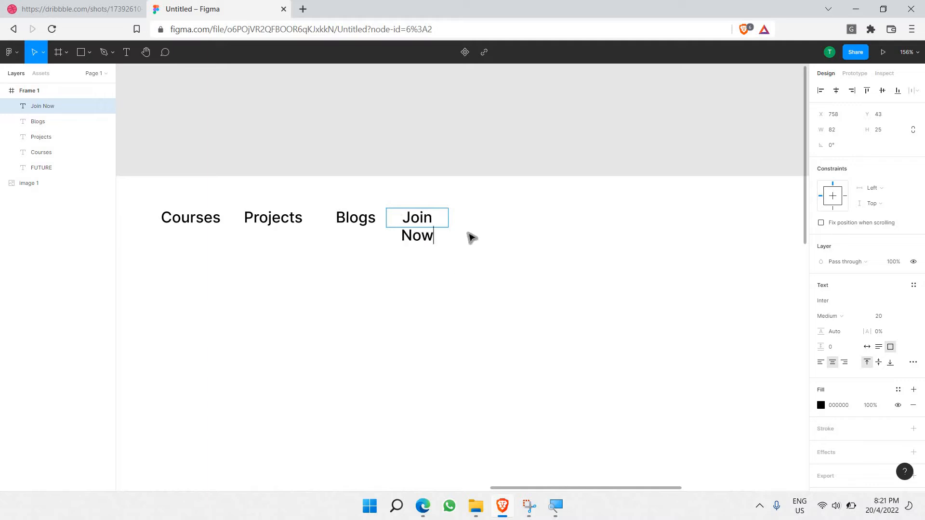
key("Escape")
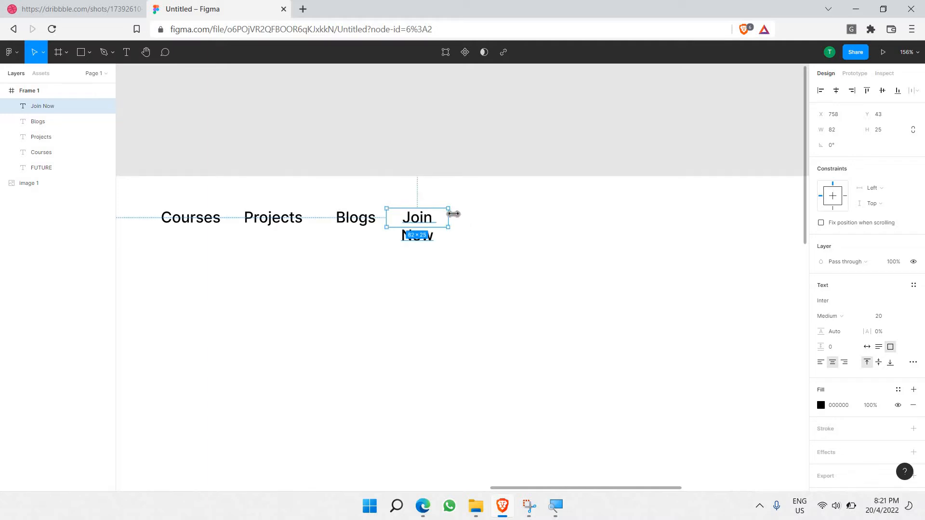
left_click_drag(454, 214, 461, 217)
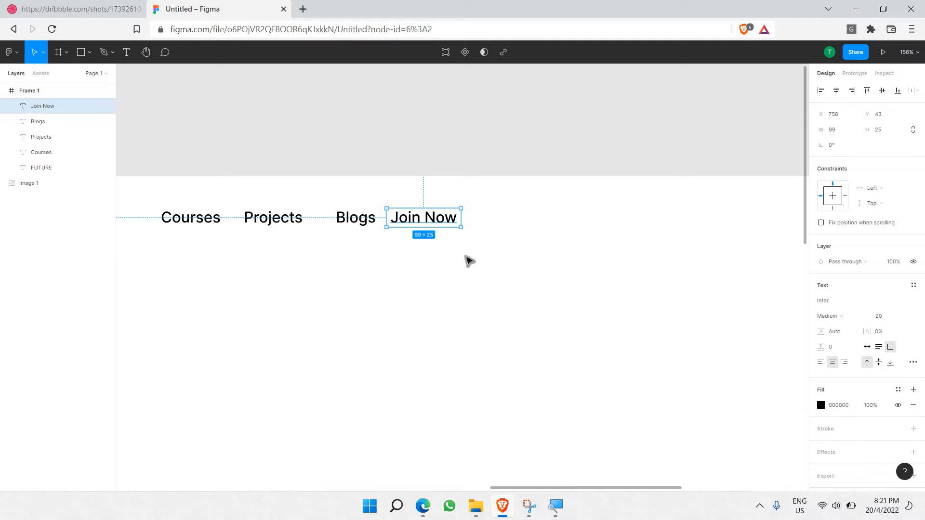
left_click(468, 261)
- Move the Courses, Projects, Blogs and Join Now labels together down to about Y 53
scroll(239, 283, "down", 5)
scroll(238, 242, "left", 2)
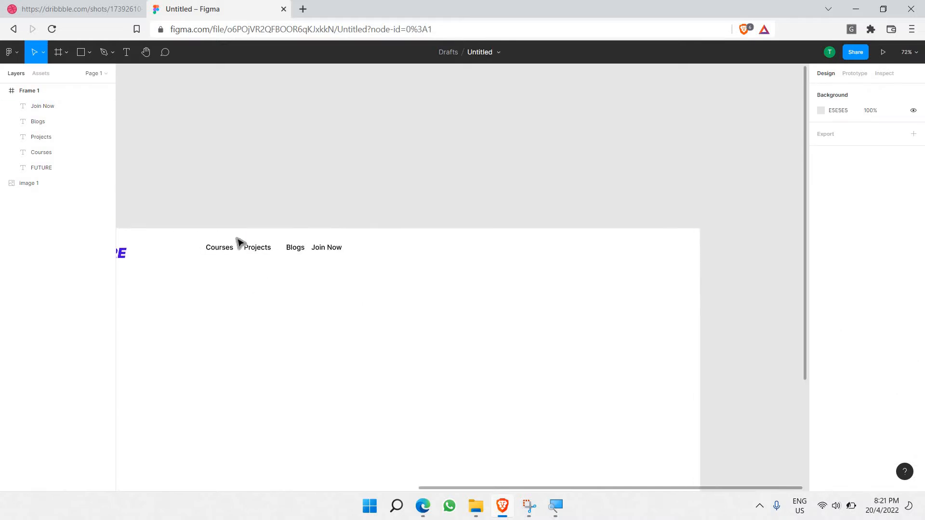
left_click_drag(230, 241, 389, 274)
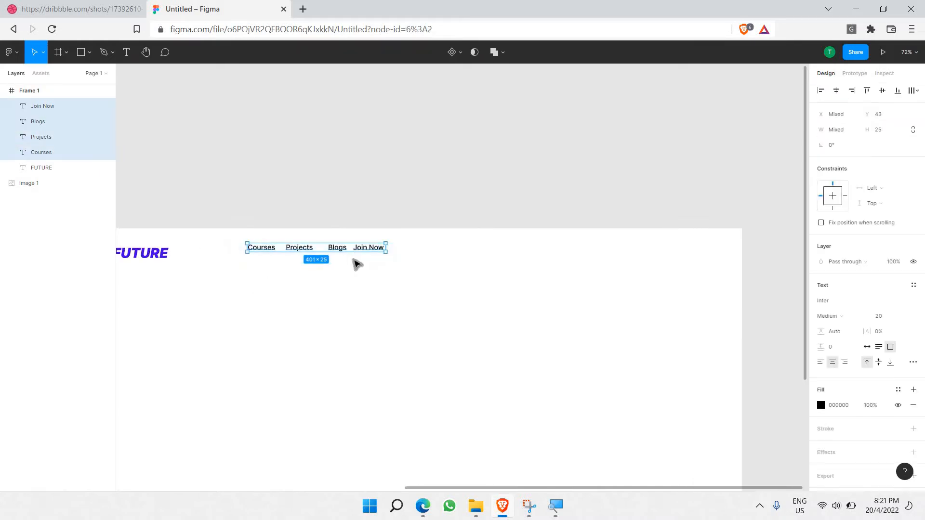
scroll(355, 262, "up", 5)
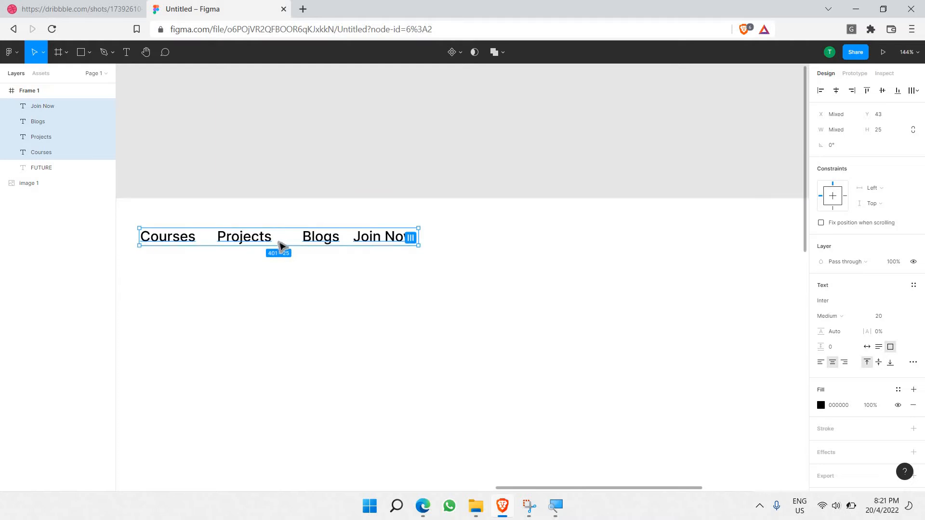
left_click_drag(281, 246, 280, 254)
left_click(134, 224)
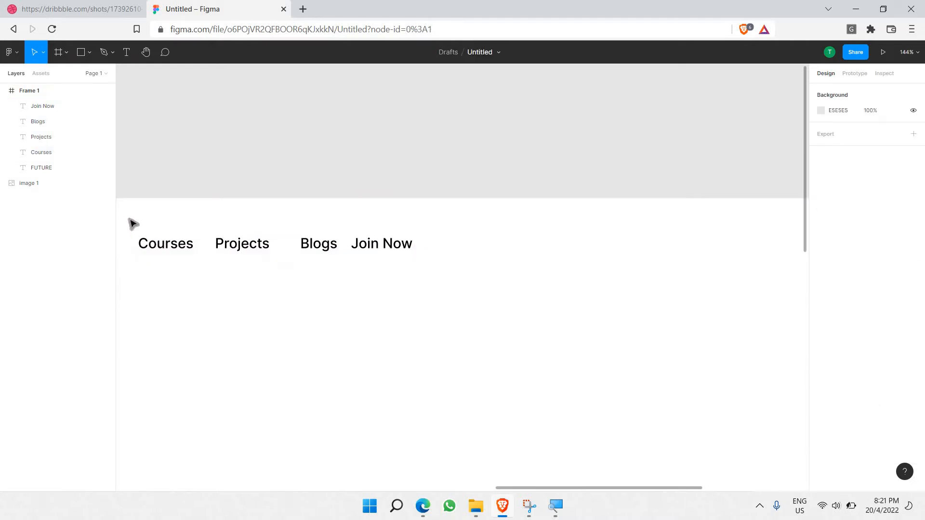
- Set the fill colour of all four navigation labels to grey 828282
left_click_drag(129, 219, 428, 275)
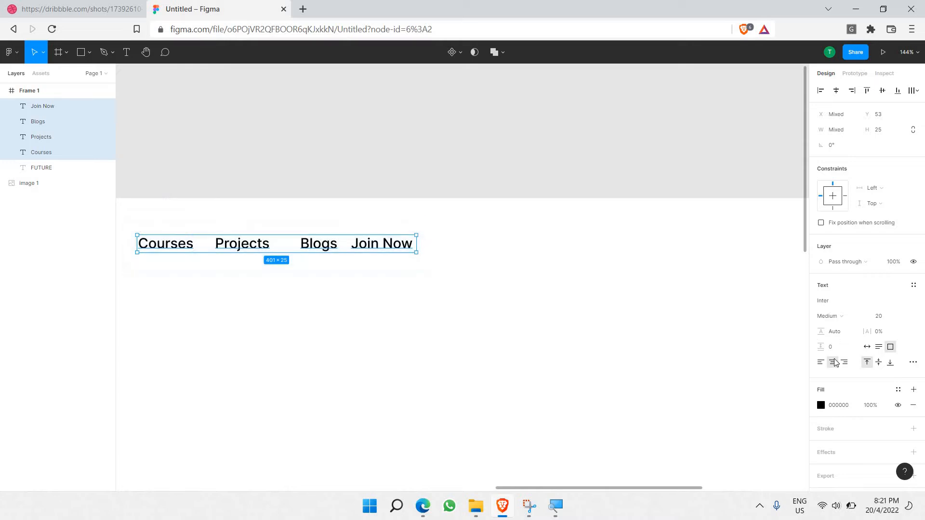
left_click(821, 405)
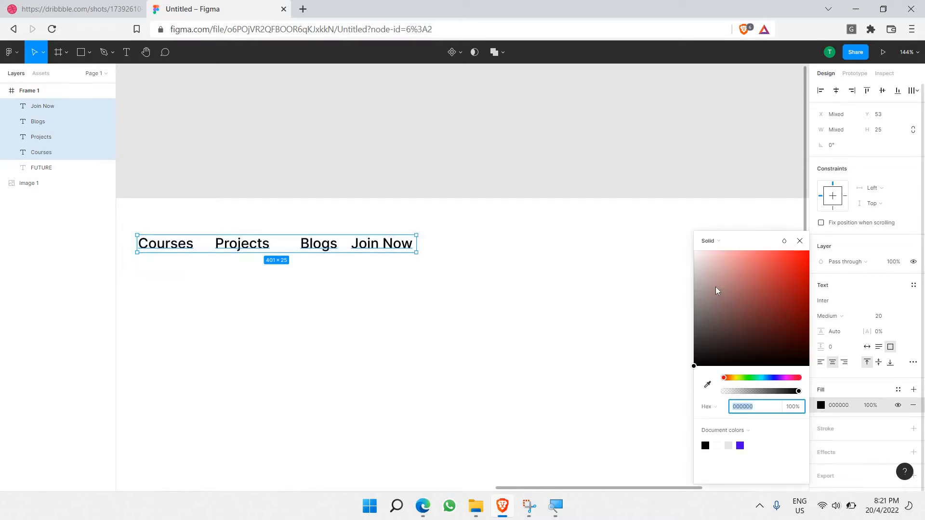
left_click_drag(630, 306, 617, 312)
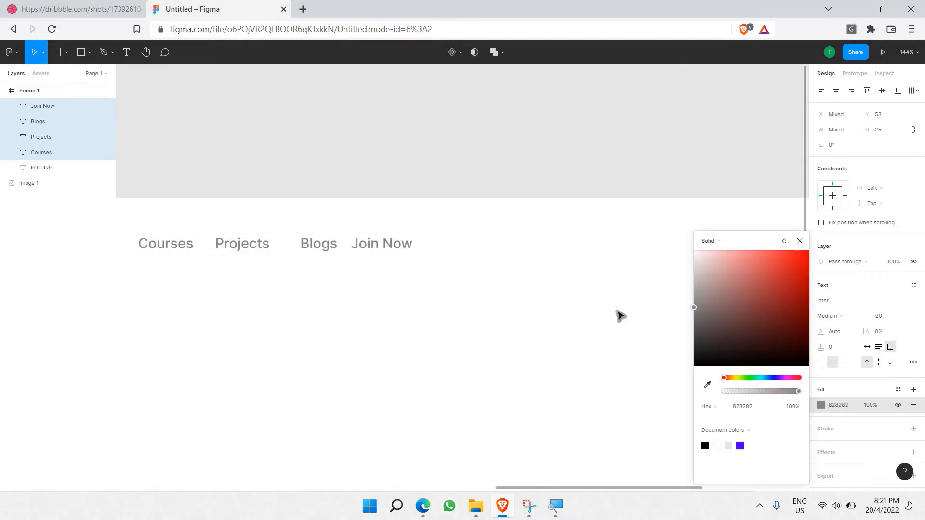
left_click(427, 270)
- Move the Join Now label slightly to the right to widen its gap from Blogs
left_click(395, 248)
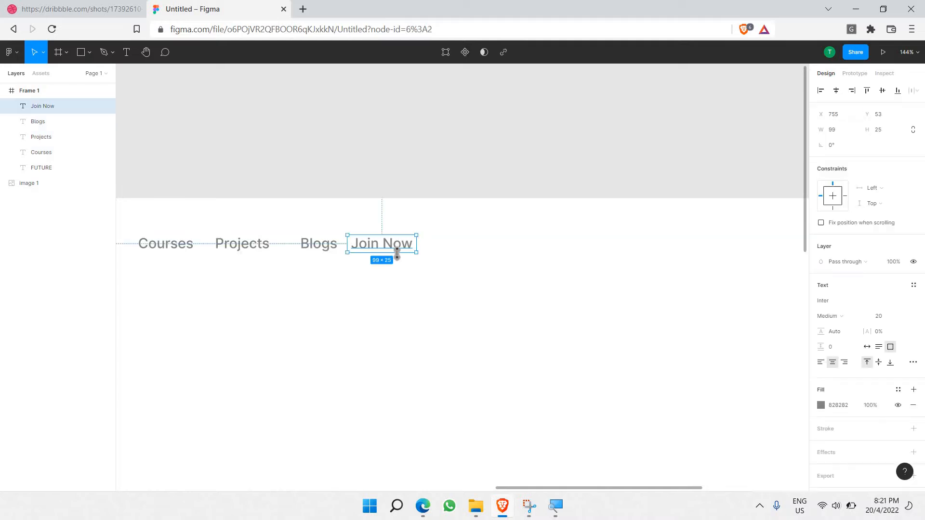
left_click_drag(415, 250, 430, 235)
left_click(383, 220)
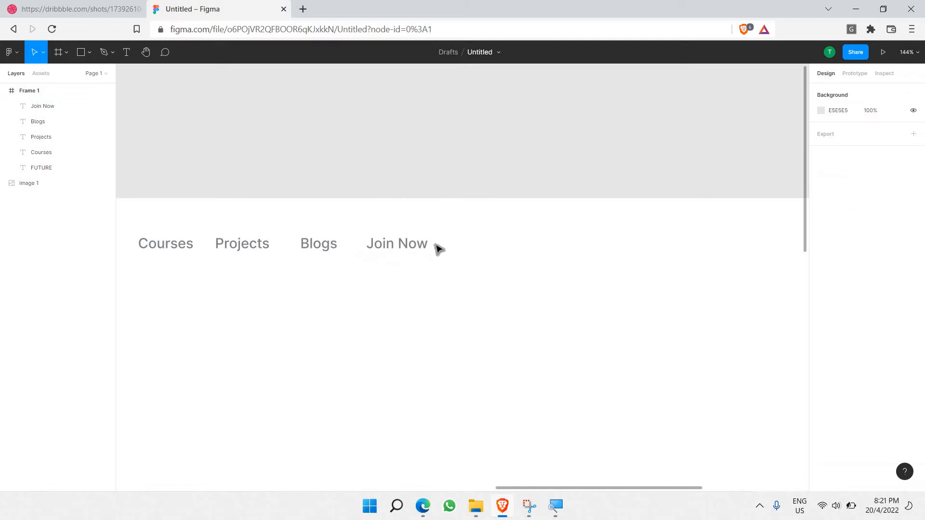
- Draw a rectangle about 111 × 44 around Join Now at about X 772, Y 45, and replace its fill with a black stroke
left_click(81, 52)
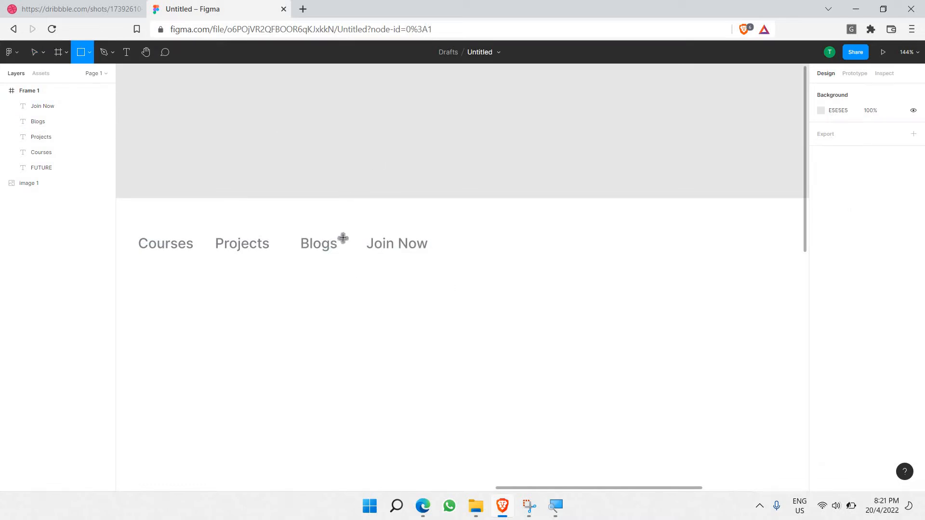
left_click_drag(359, 229, 436, 260)
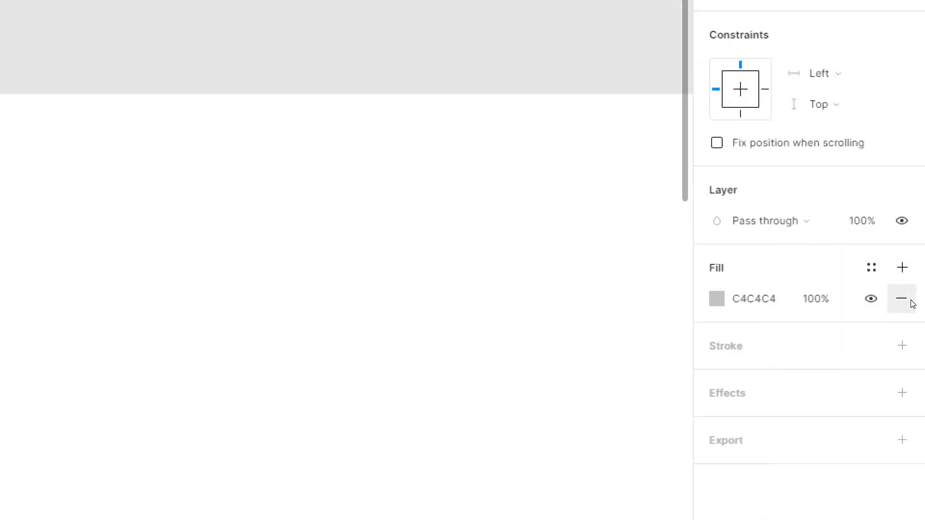
left_click(910, 302)
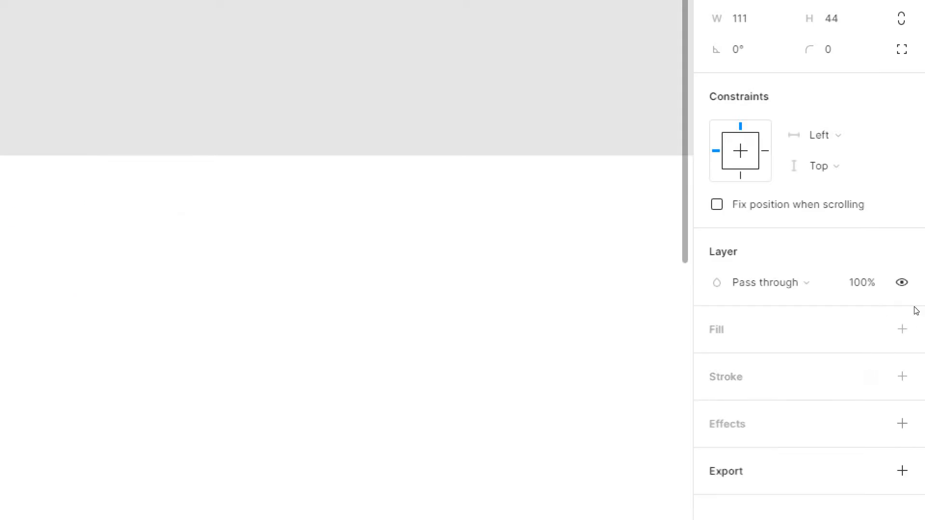
left_click(902, 376)
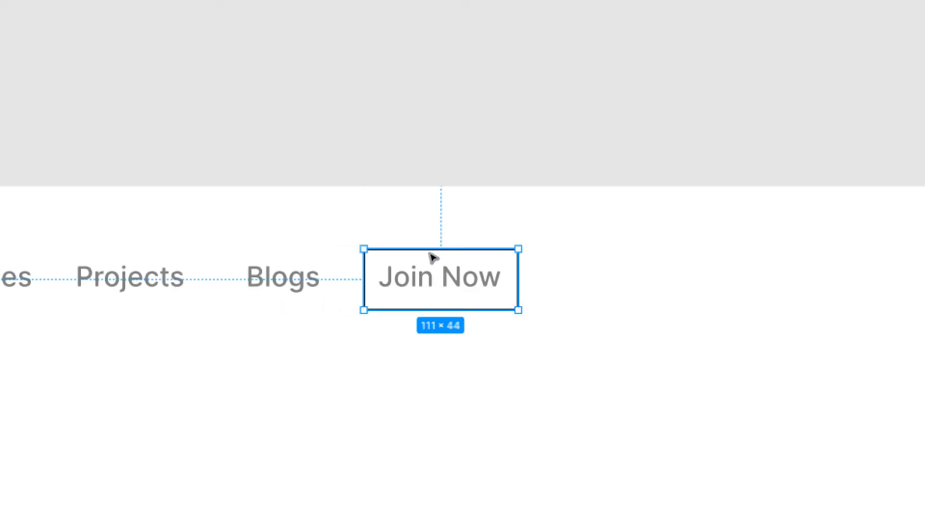
left_click(447, 245)
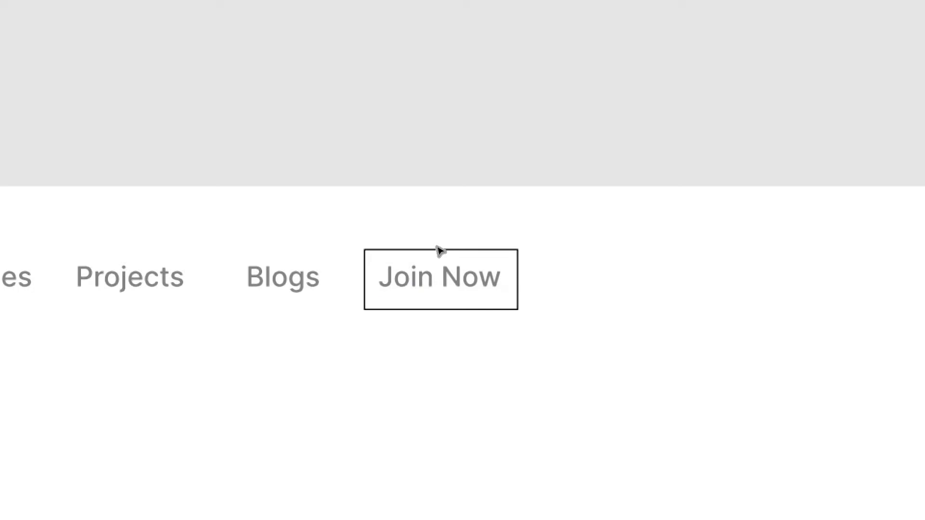
- Set the corner radius of the rectangle around Join Now to 10
left_click(439, 253)
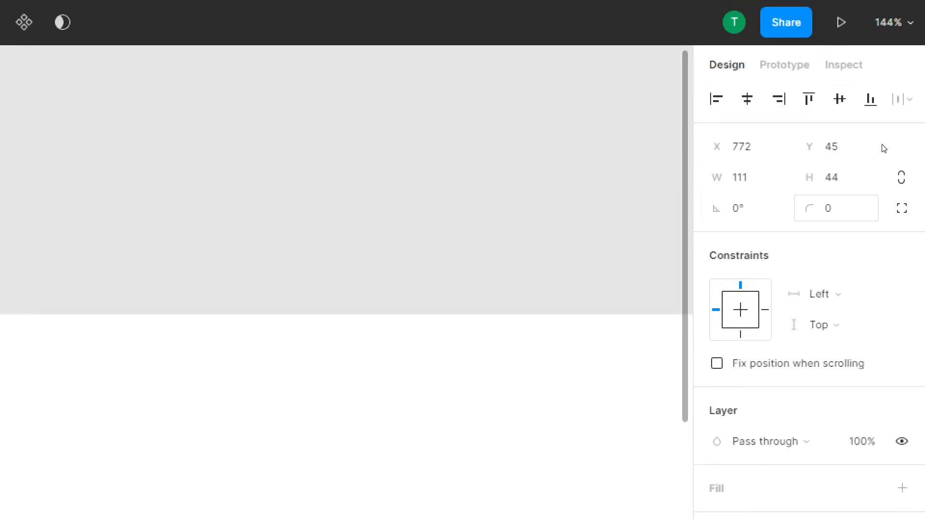
left_click(838, 208)
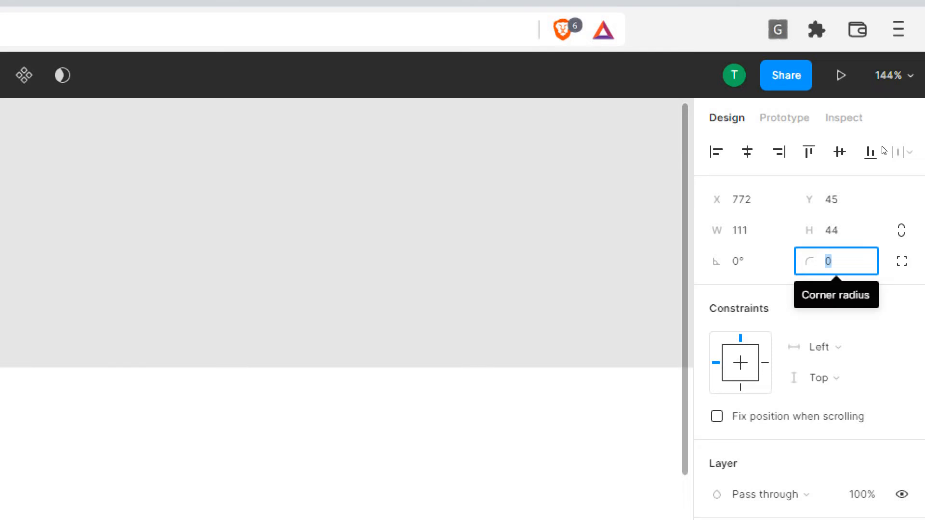
type("1")
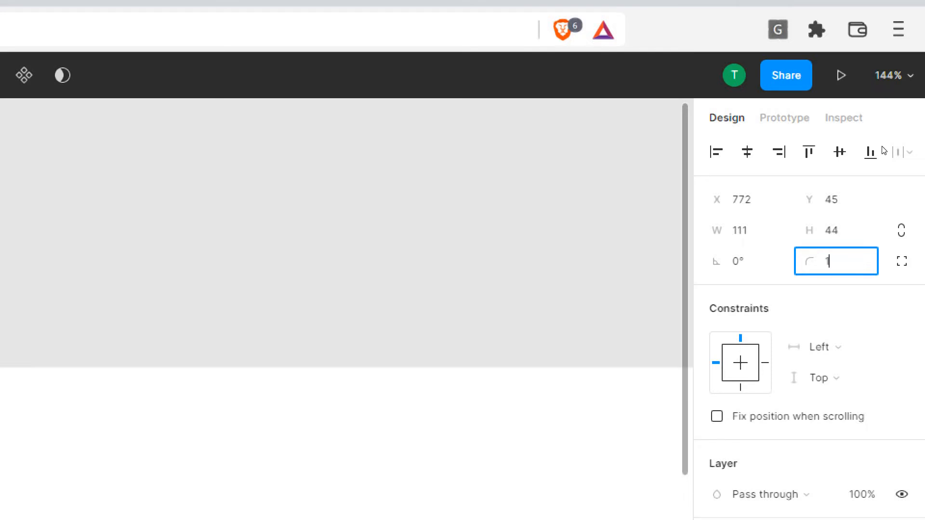
key("Return")
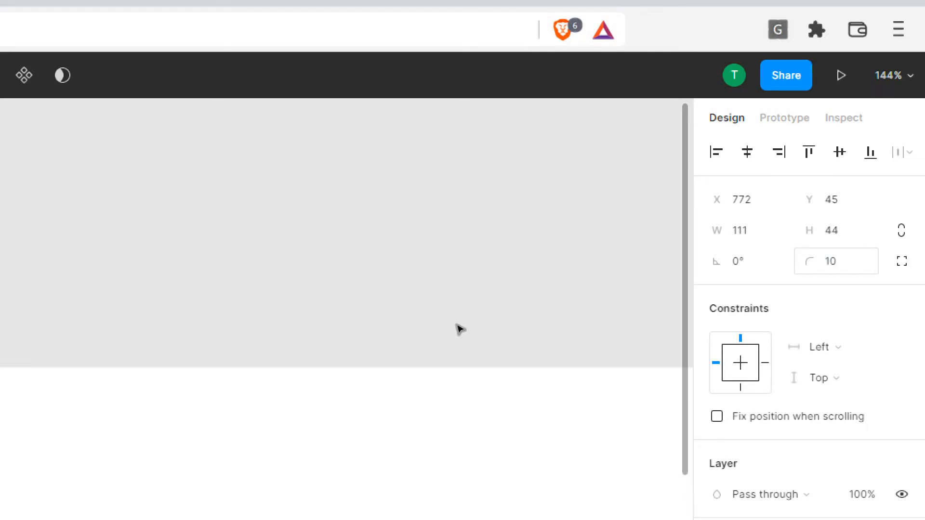
left_click(169, 429)
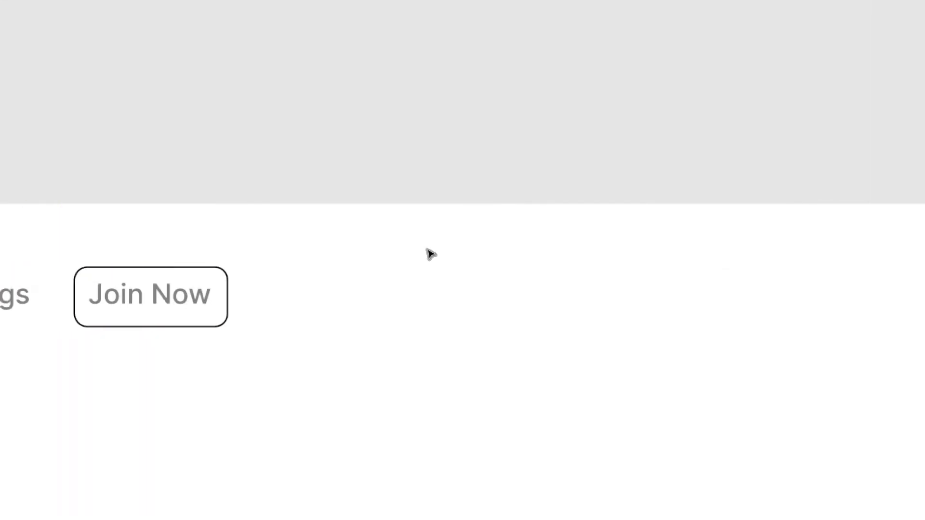
- Set the corner radius of the outline rectangle around Join Now to 20
left_click(73, 294)
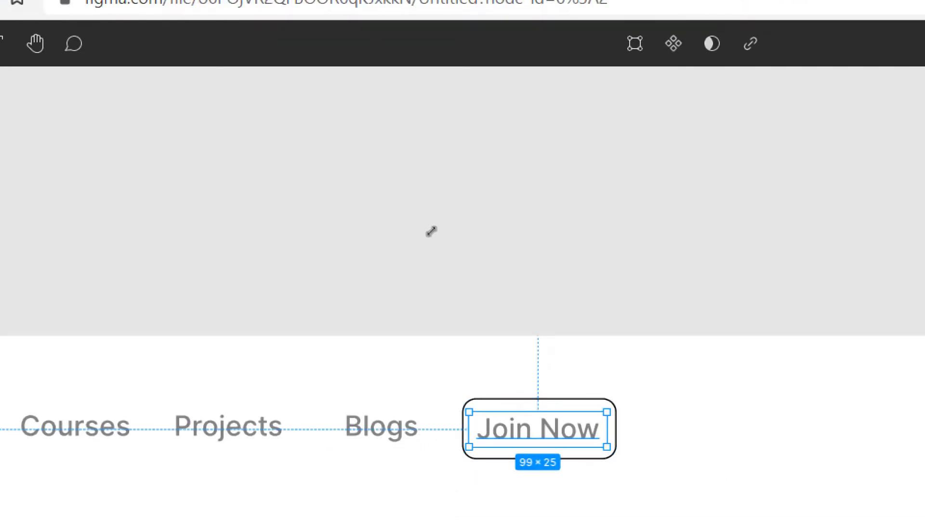
key("Escape")
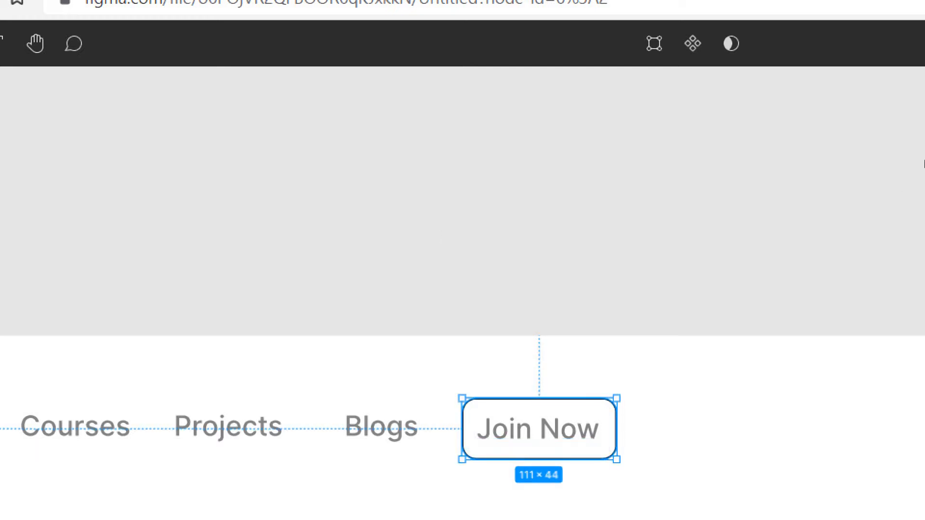
left_click(835, 229)
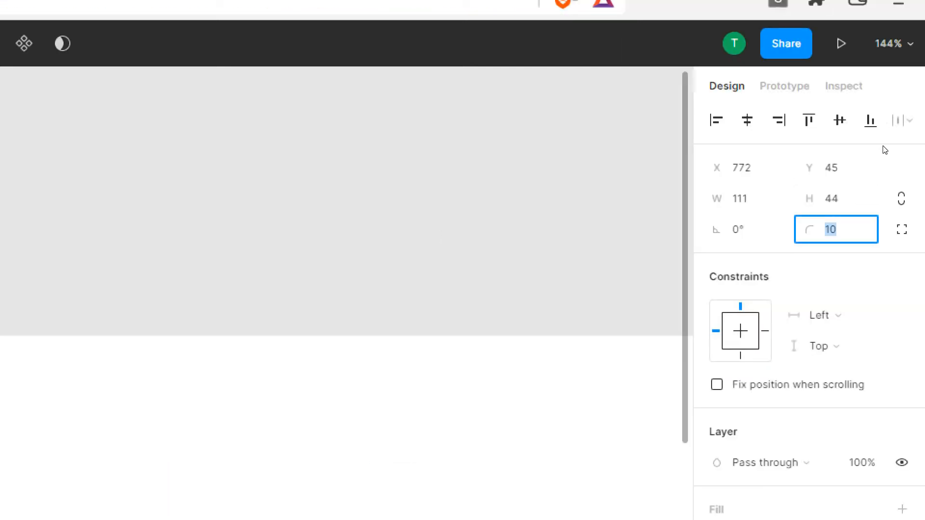
type("20")
key("Return")
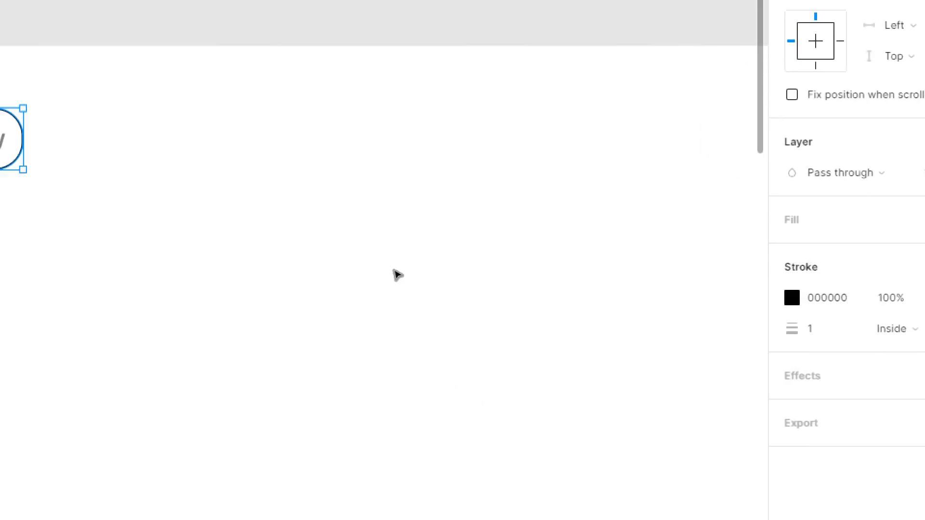
left_click(299, 296)
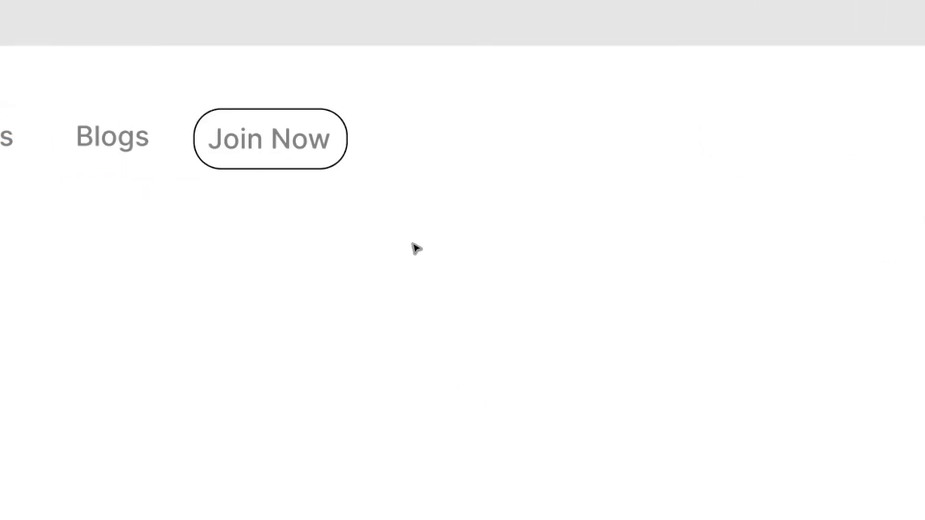
- Widen the outline rectangle slightly and centre the Join Now label horizontally within it
left_click(441, 240)
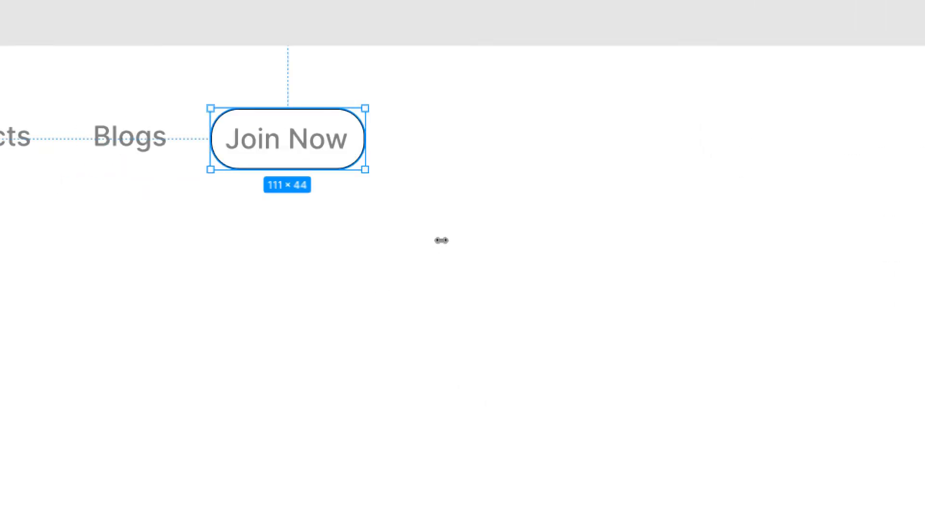
left_click_drag(441, 240, 442, 240)
key("Return")
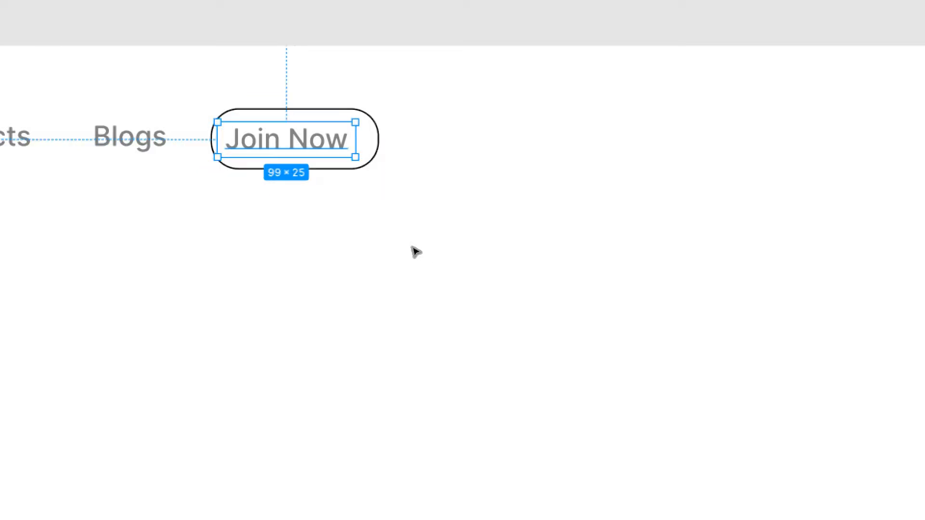
key("alt+h")
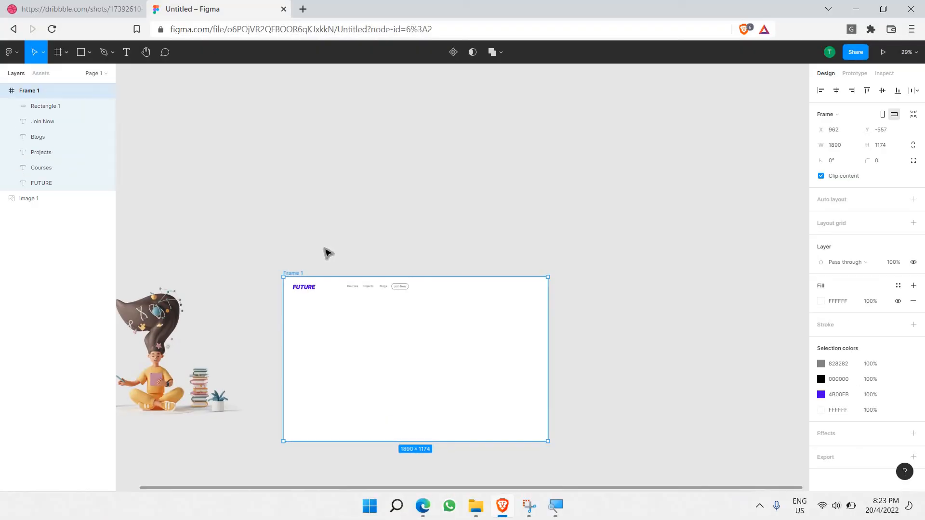
- Move Courses, Projects, Blogs and the outlined Join Now button together closer to the FUTURE logo and align them with it
scroll(370, 355, "up", 5)
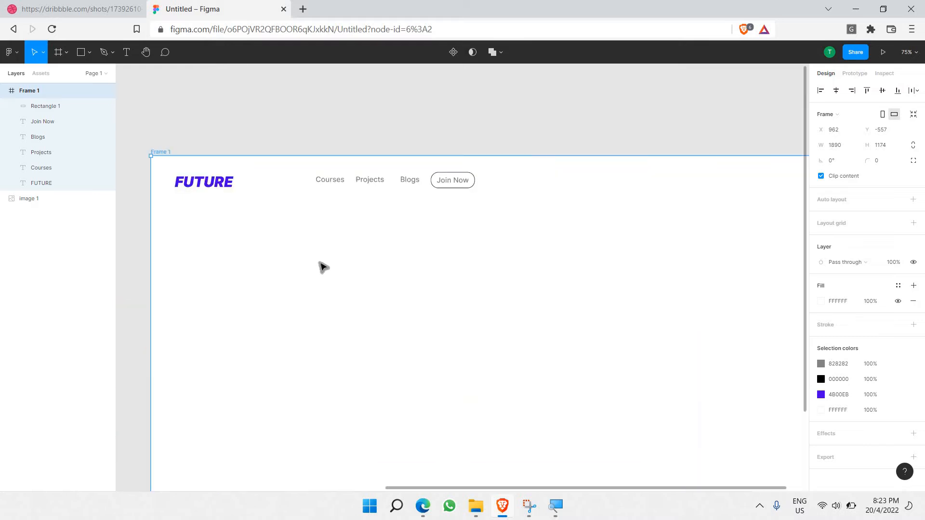
left_click_drag(300, 182, 333, 182)
scroll(277, 172, "right", 1)
left_click_drag(273, 167, 303, 243)
left_click(306, 249)
mouse_move(257, 182)
left_mouse_down()
mouse_move(295, 196)
mouse_move(455, 211)
left_mouse_up()
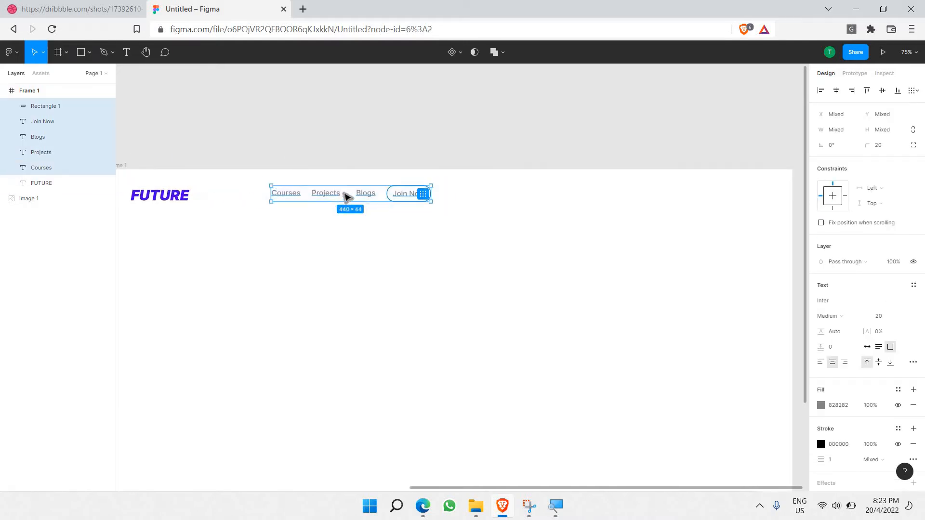
left_click_drag(346, 201, 257, 214)
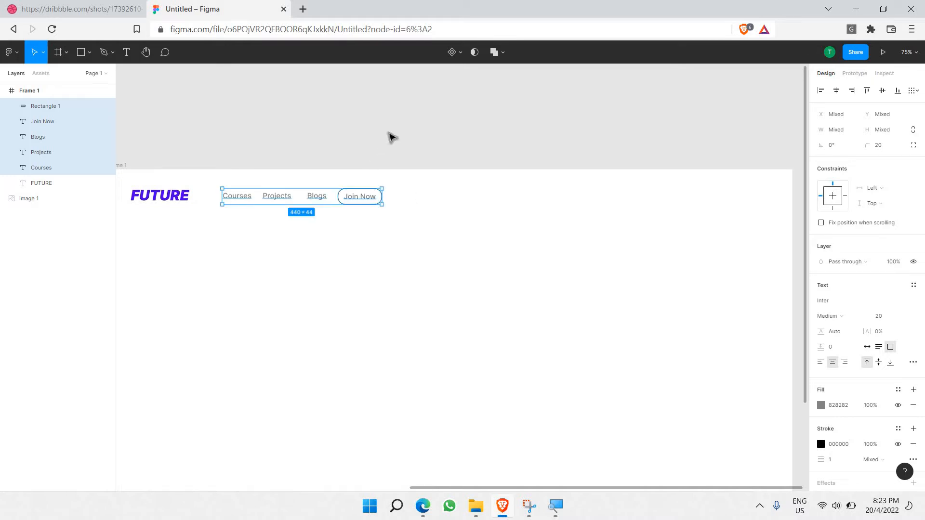
left_click(387, 162)
- Draw a tall rectangle about 712 × 1072 beyond the Join Now button, at about X 874, Y 39
scroll(384, 157, "down", 5)
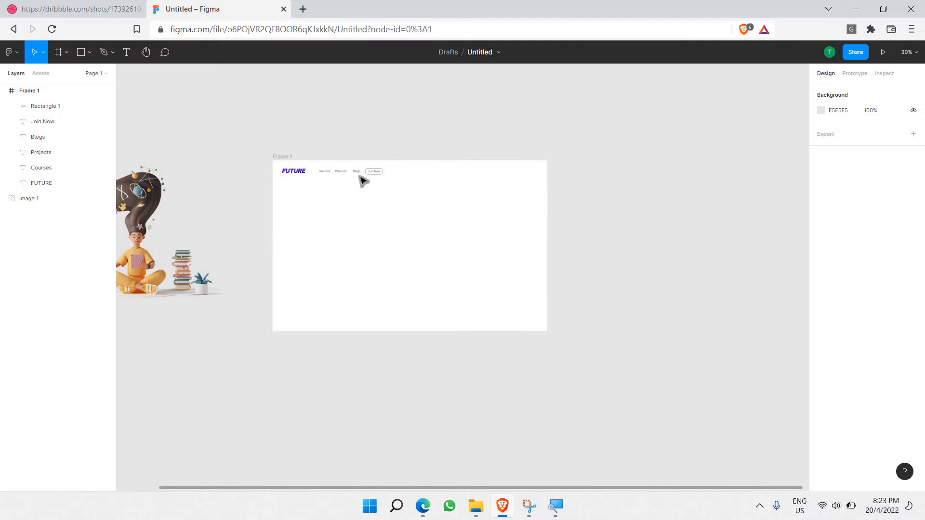
scroll(533, 268, "up", 8)
scroll(542, 252, "down", 2)
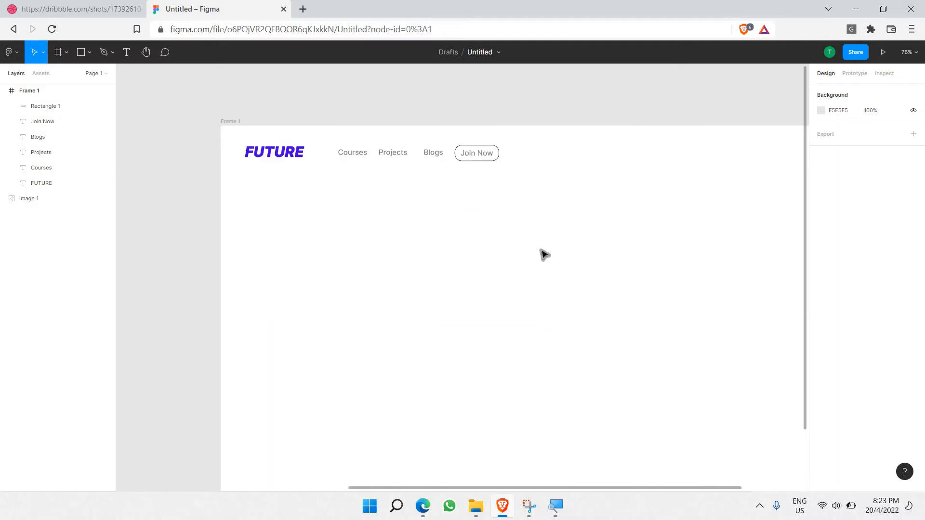
scroll(537, 254, "right", 3)
scroll(554, 263, "down", 4)
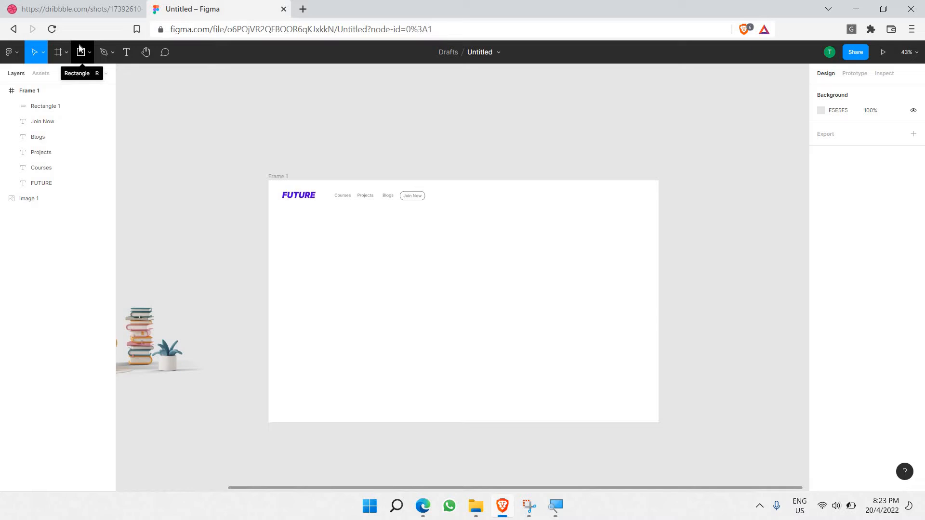
left_click(58, 52)
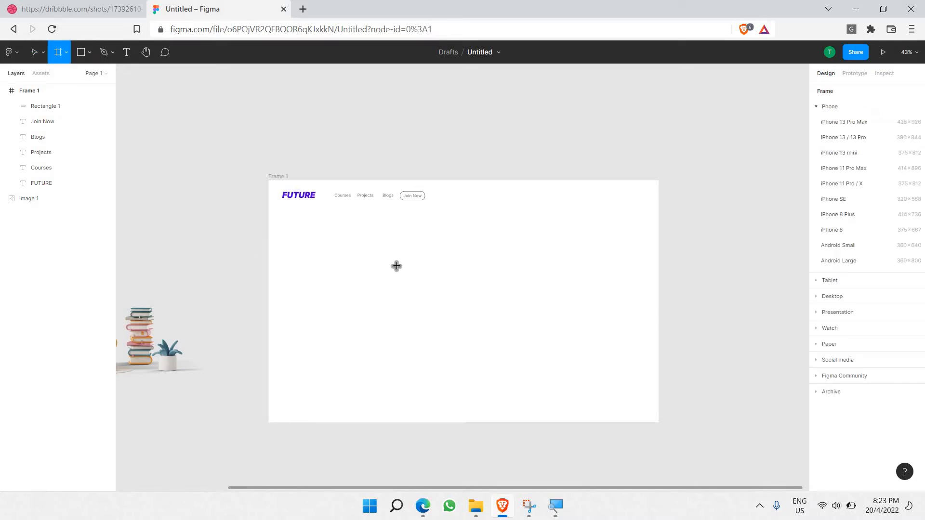
left_click(80, 53)
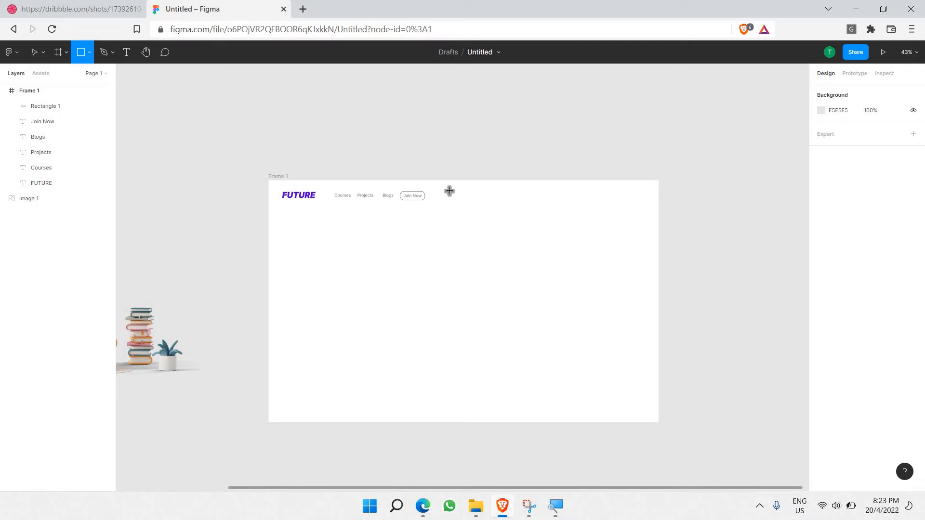
mouse_move(449, 188)
left_mouse_down()
mouse_move(582, 374)
mouse_move(599, 417)
left_mouse_up()
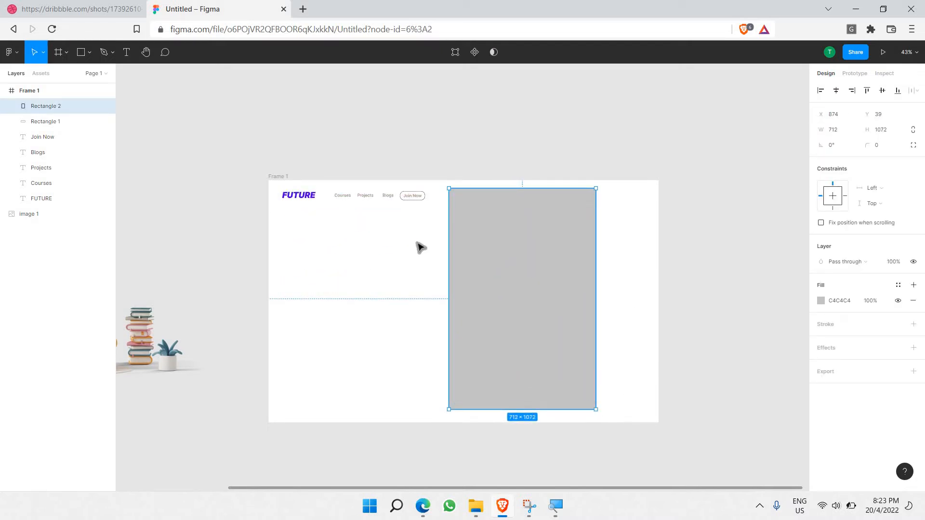
- Narrow Frame 1 to a width of about 1645 so its right edge sits close to the large rectangle
left_click(654, 284)
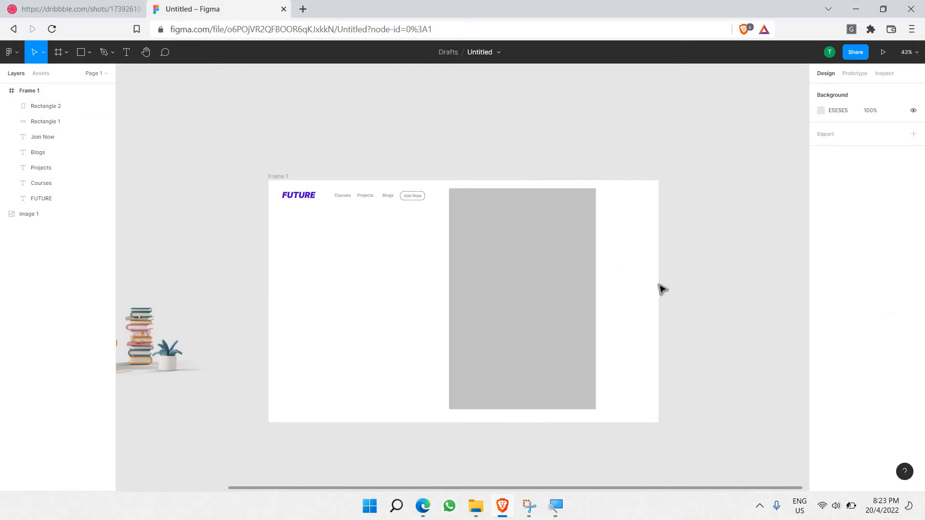
left_click(655, 285)
left_click_drag(658, 289, 608, 308)
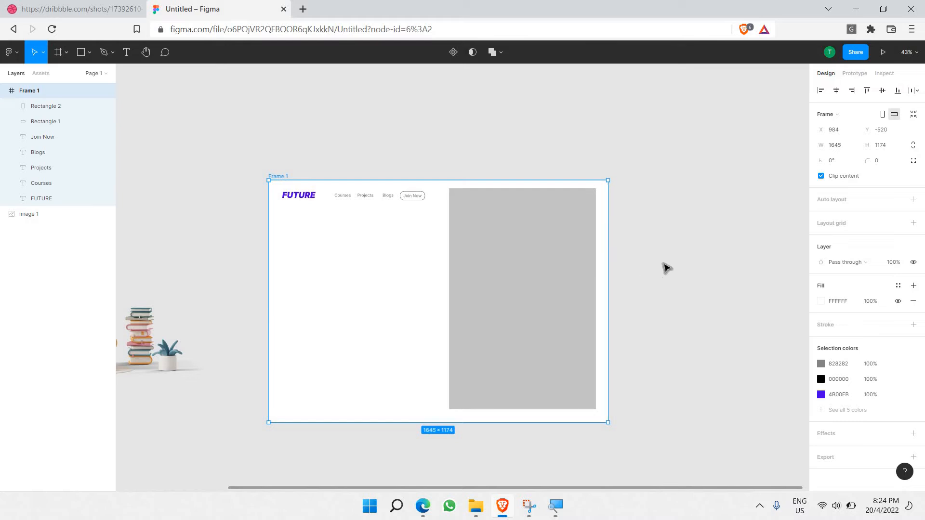
scroll(626, 271, "up", 5)
scroll(530, 250, "down", 3)
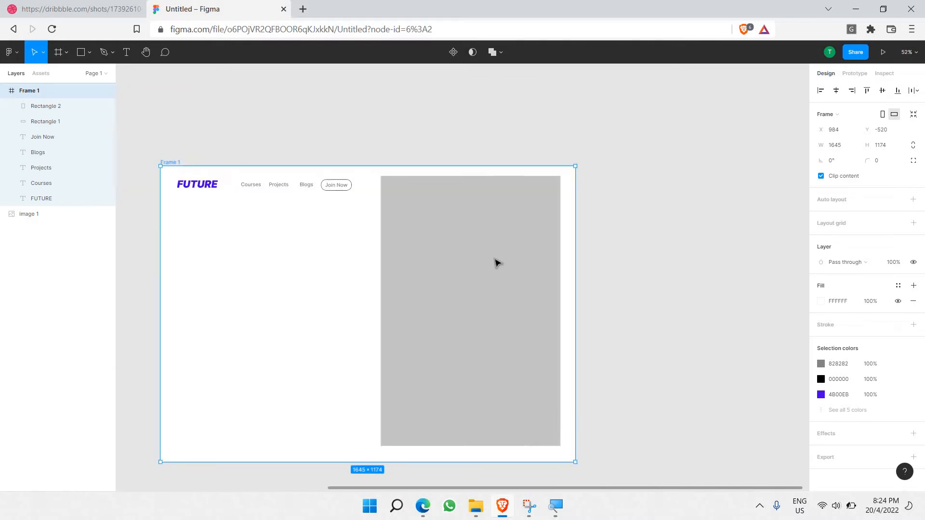
- Switch to the Dribbble reference page, examine the illustration panel on the header design, and return to the Figma file
key("Return")
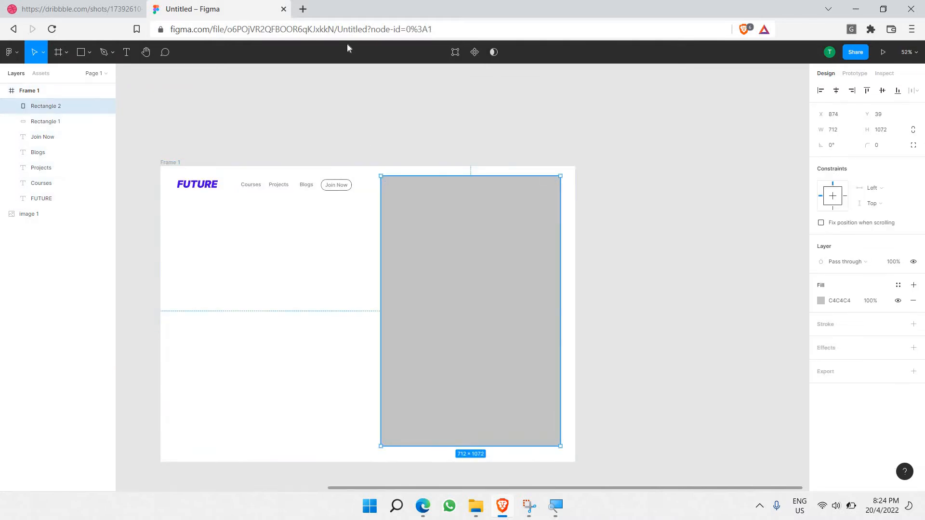
key("Escape")
key("Escape")
left_click(70, 5)
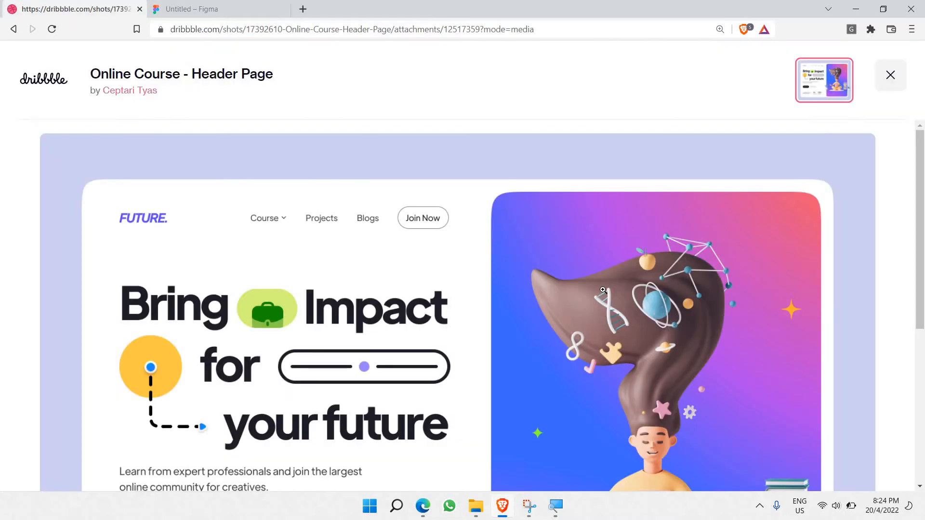
scroll(607, 289, "down", 5)
scroll(617, 287, "up", 5)
left_click(228, 5)
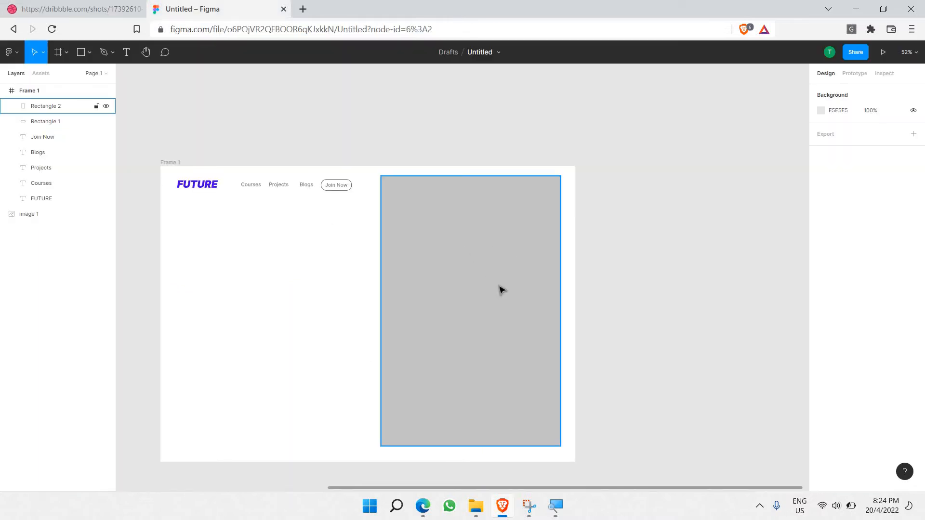
- Change the large rectangle's fill from solid to a Linear gradient
left_click(501, 289)
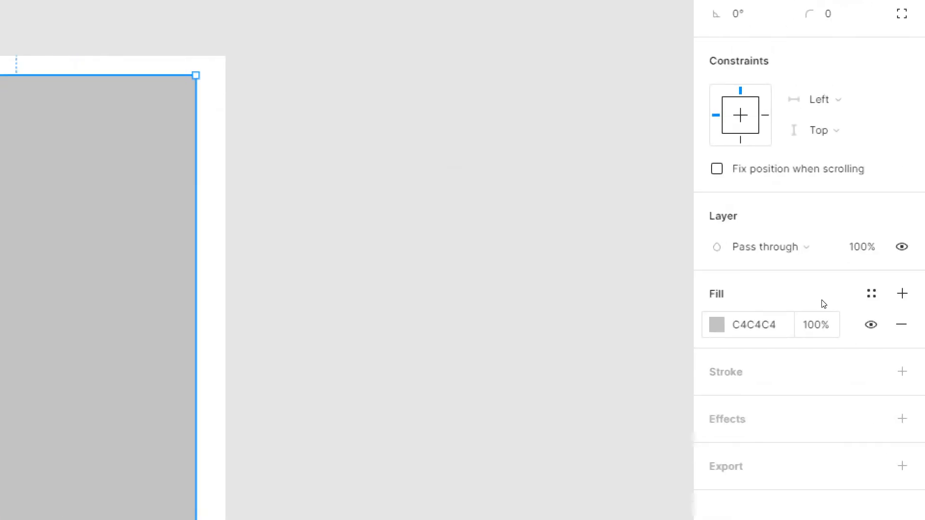
left_click(716, 325)
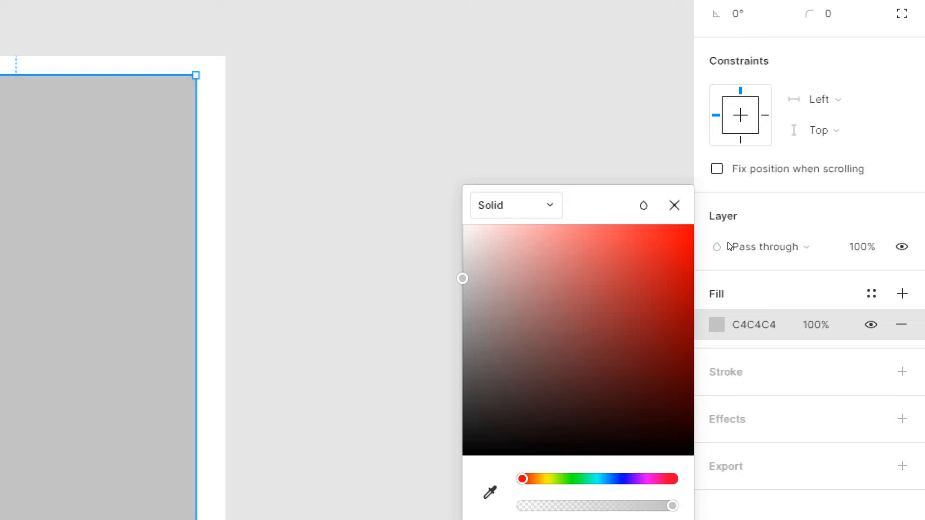
left_click(531, 205)
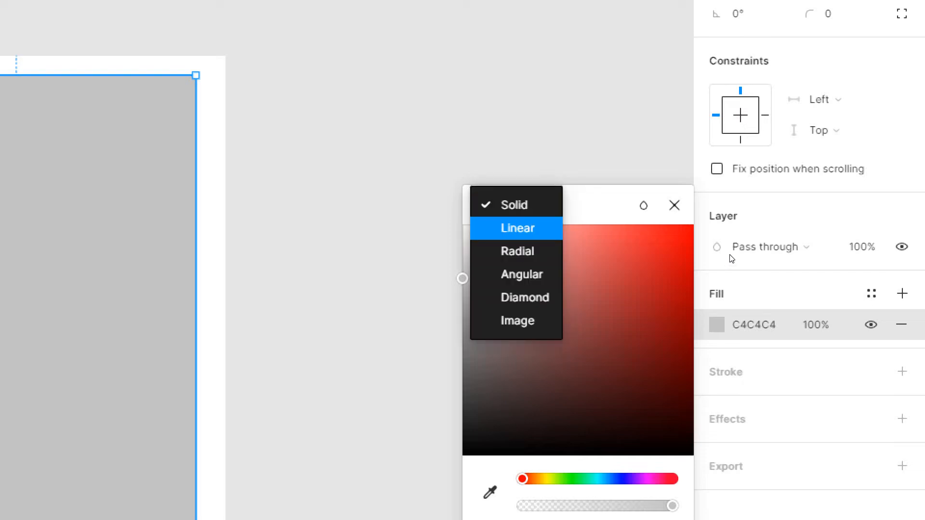
left_click(517, 228)
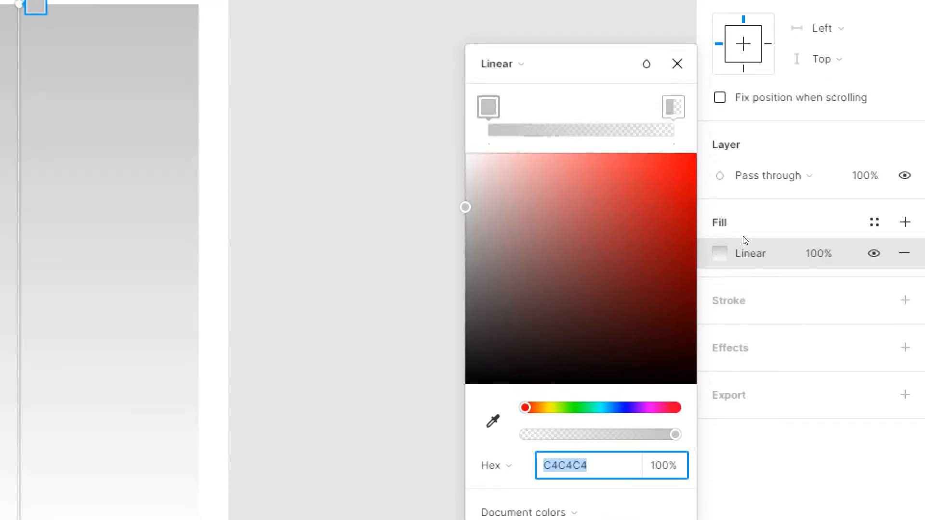
- Add two intermediate stops to the large rectangle's linear gradient and select its first stop
left_click(564, 130)
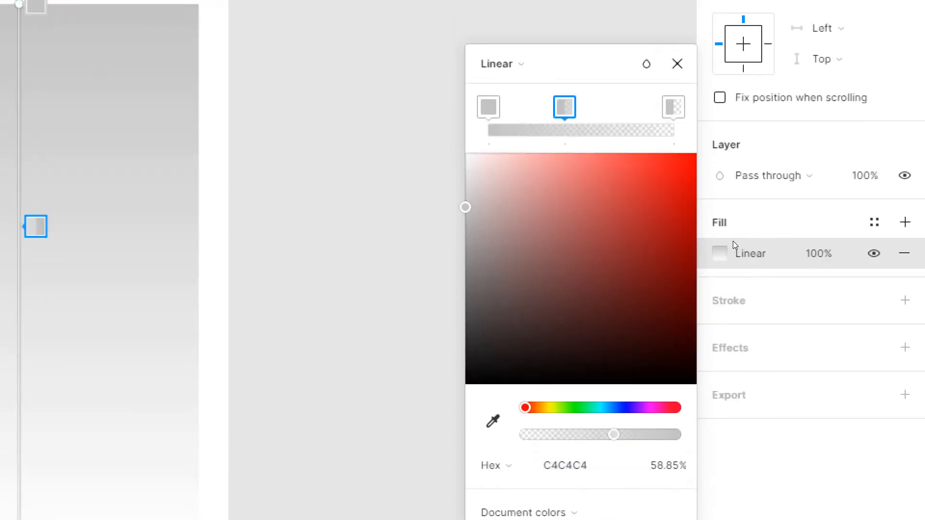
left_click_drag(584, 130, 605, 130)
left_click(489, 107)
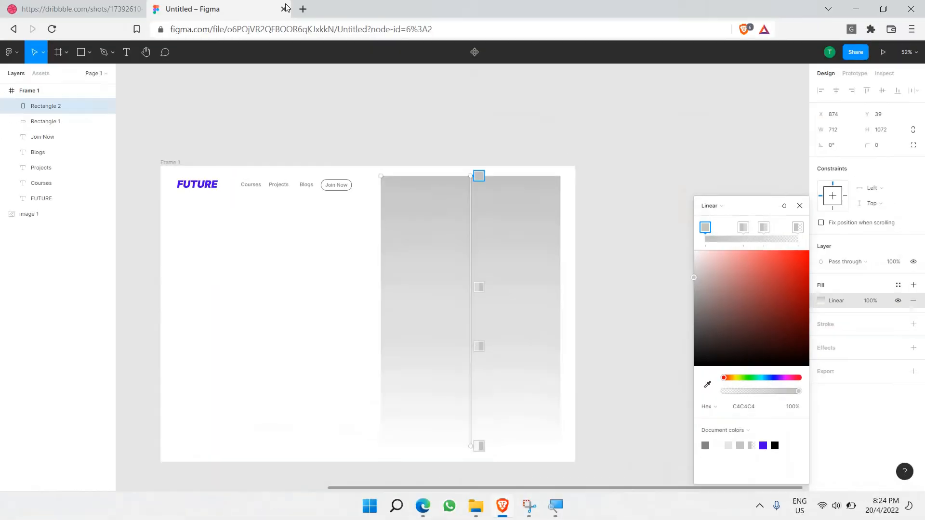
- Examine the colours and direction of the panel's gradient in the Dribbble reference, and return to the Figma file
key("ctrl+Tab")
scroll(547, 385, "down", 5)
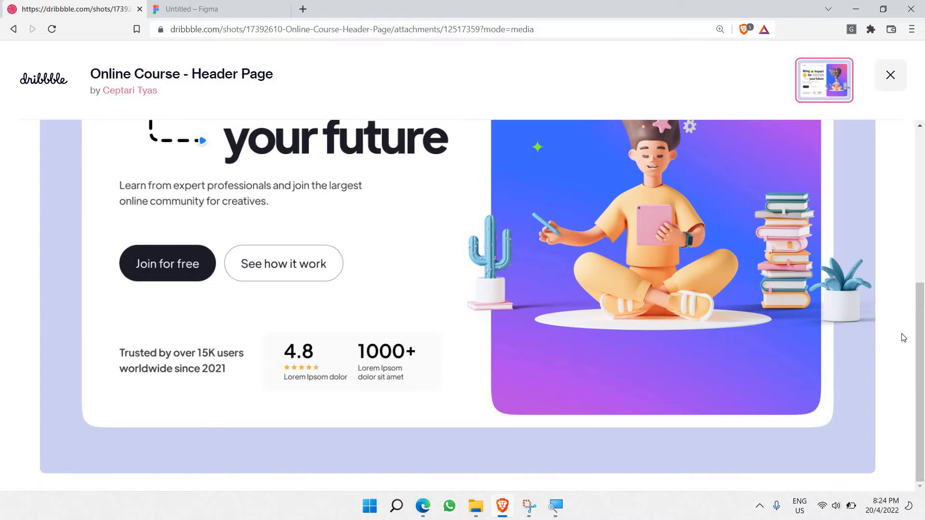
scroll(593, 317, "up", 3)
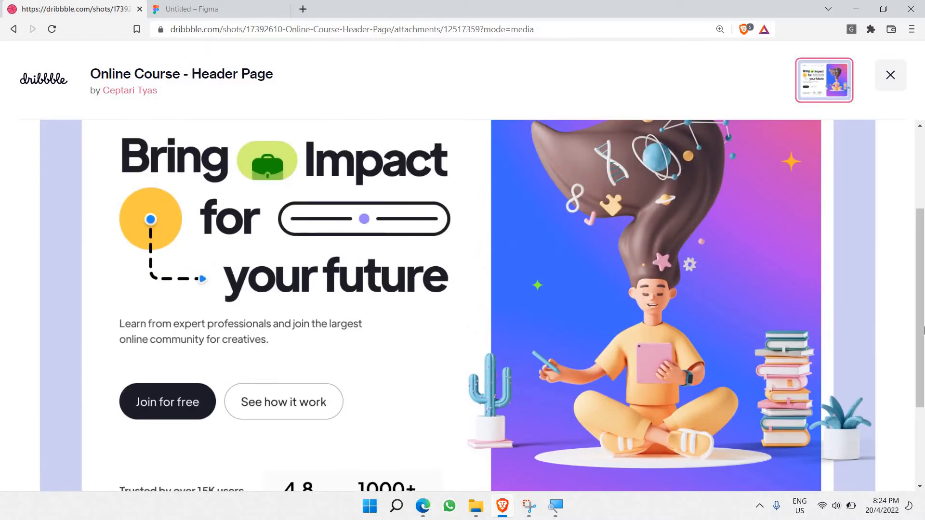
scroll(921, 255, "up", 3)
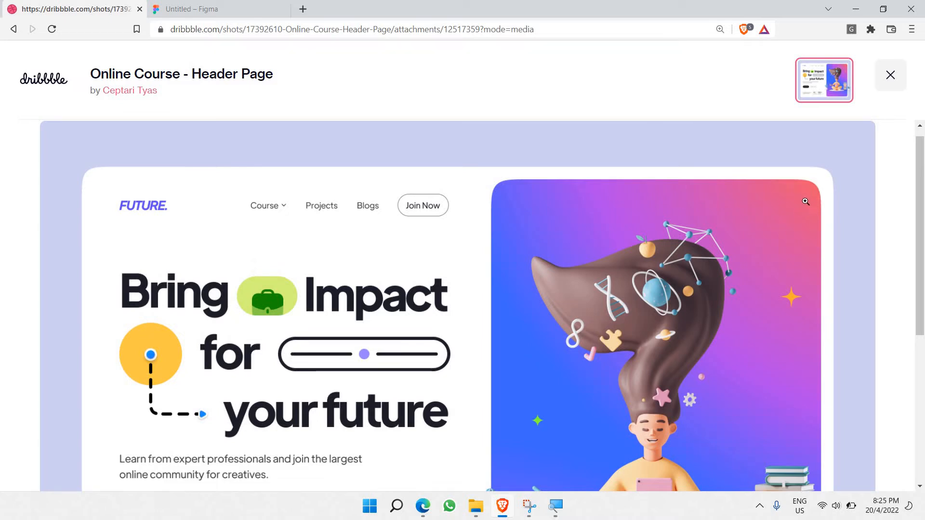
left_click(234, 5)
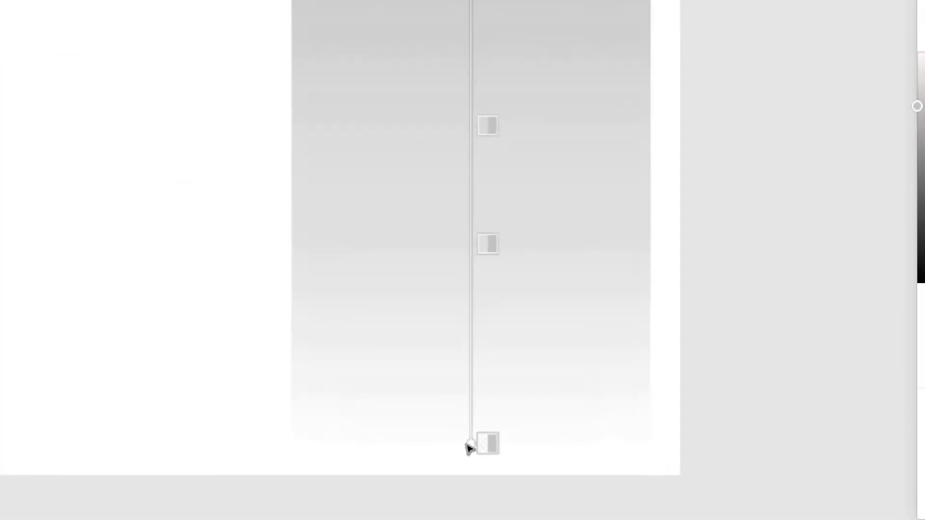
- Run the rectangle's linear gradient diagonally, starting just beyond its upper-right corner and ending near its lower-left corner
left_click_drag(423, 454, 399, 451)
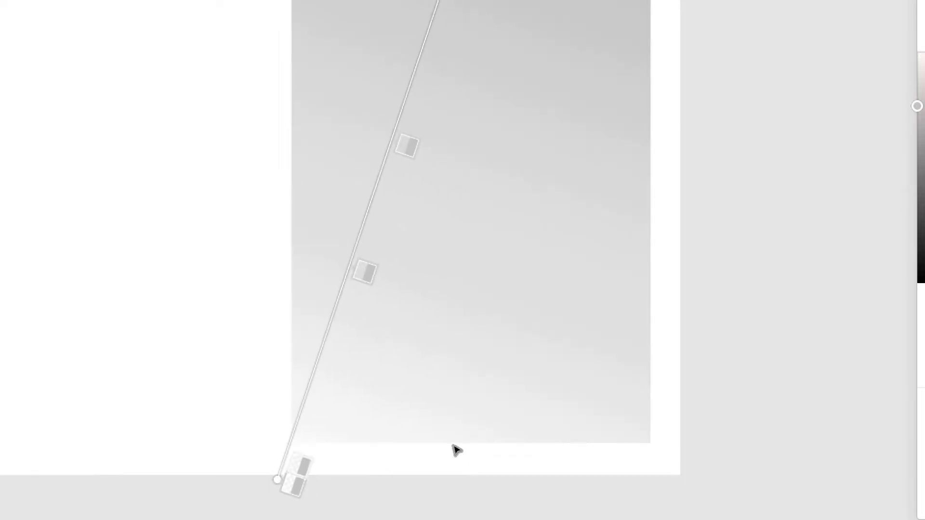
scroll(452, 444, "up", 10)
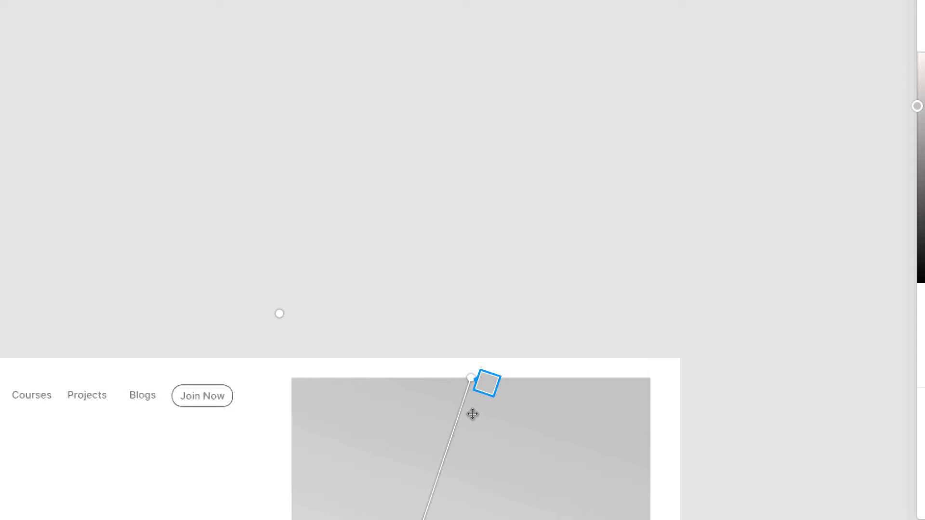
left_click_drag(472, 414, 609, 406)
scroll(605, 407, "down", 4)
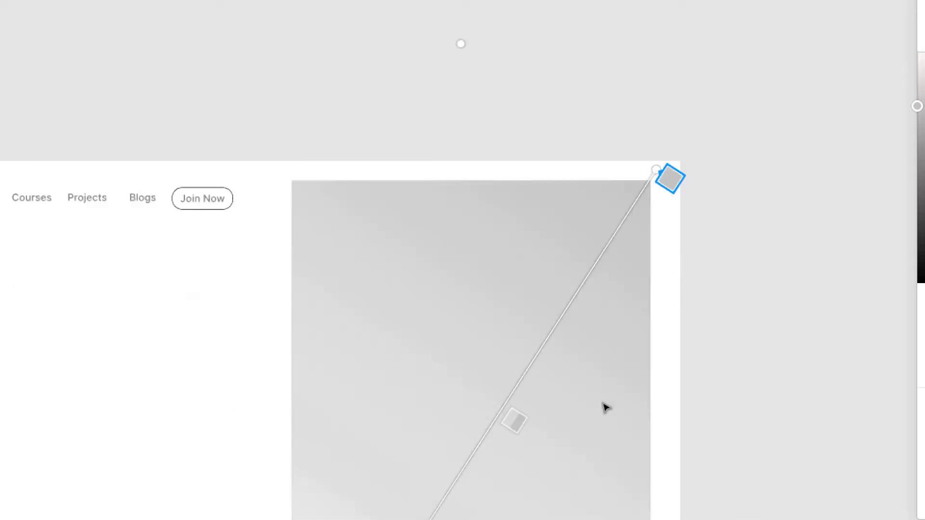
scroll(601, 406, "down", 3)
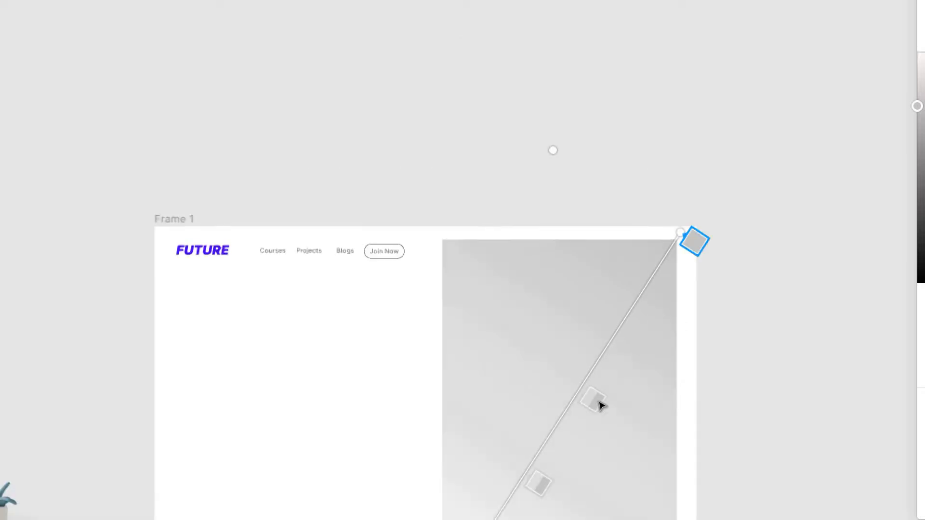
scroll(601, 406, "right", 5)
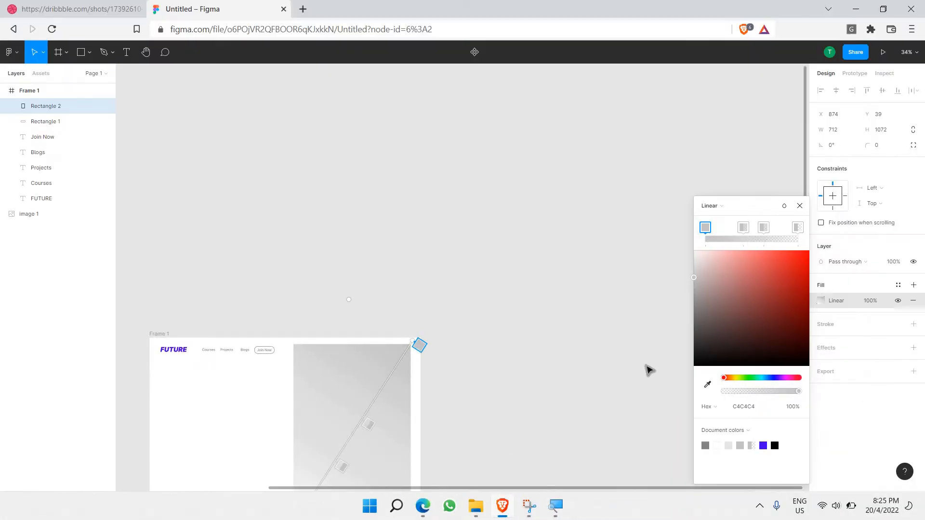
- Delete both intermediate stops of the linear gradient and select its end stop
scroll(192, 356, "right", 3)
scroll(291, 370, "up", 8)
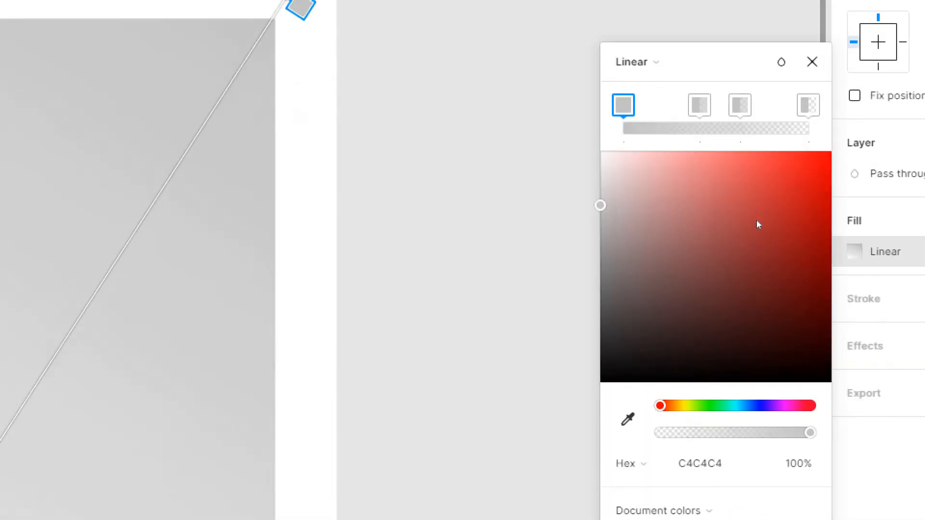
left_click(740, 122)
key("Delete")
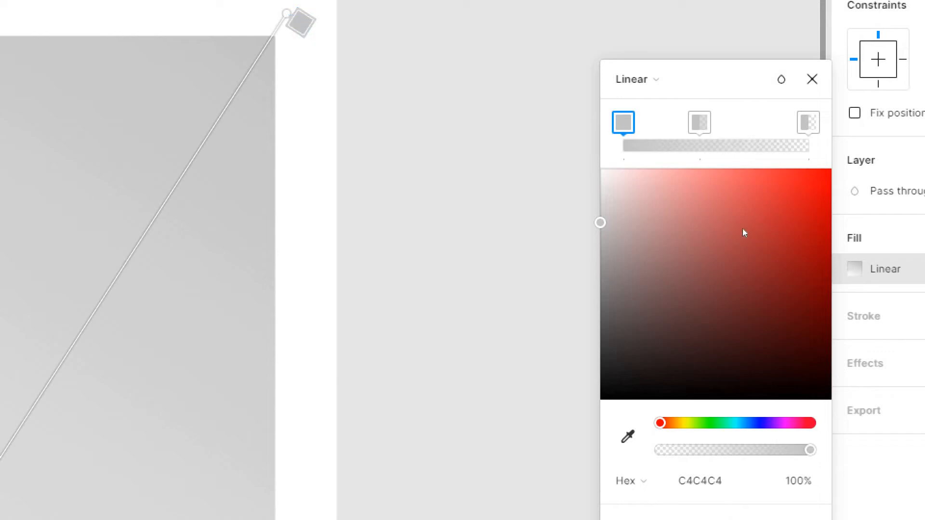
key("Tab")
key("Delete")
key("Tab")
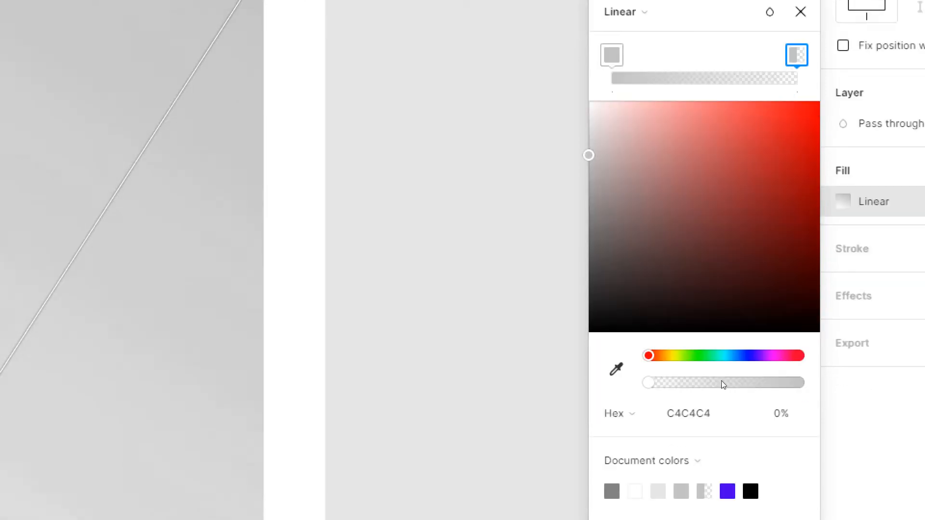
- Set the end stop's opacity to 100% and colour the first stop magenta FA00FF
left_click_drag(649, 382, 857, 382)
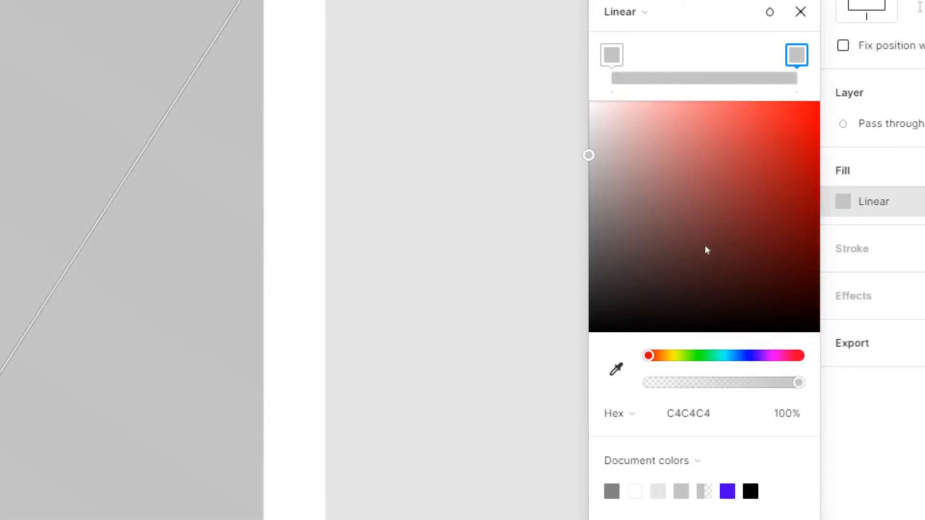
key("Tab")
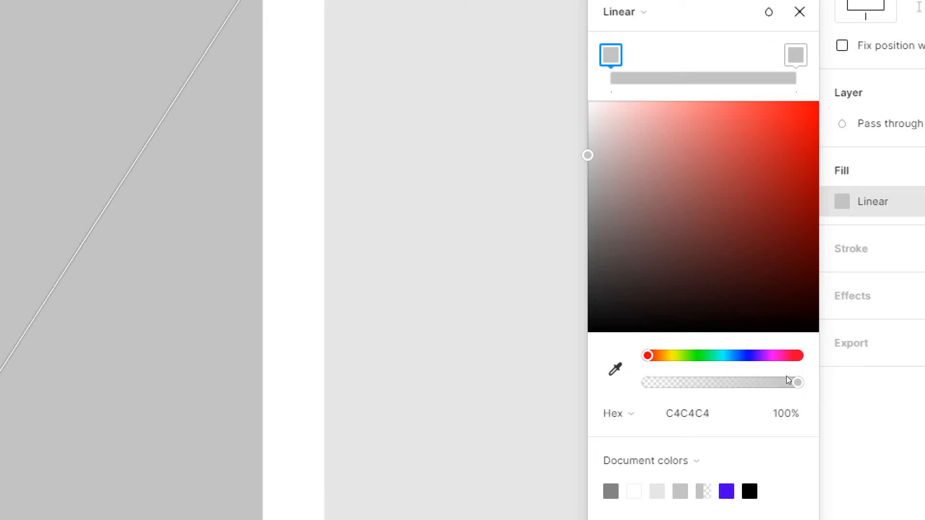
left_click(771, 355)
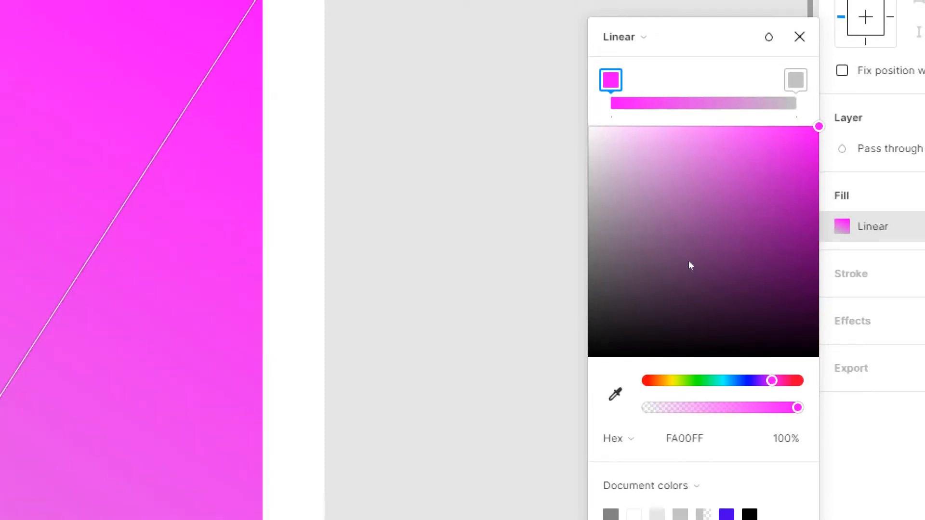
- Swap the two gradient stops so grey C4C4C4 starts the gradient and magenta FA00FF ends it
scroll(464, 363, "down", 5, "ctrl")
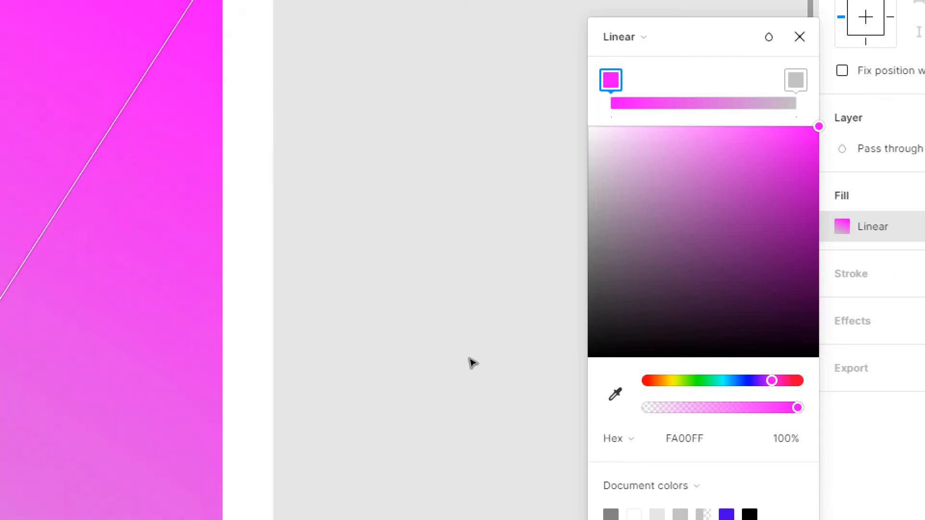
scroll(479, 361, "left", 4)
scroll(434, 310, "down", 6)
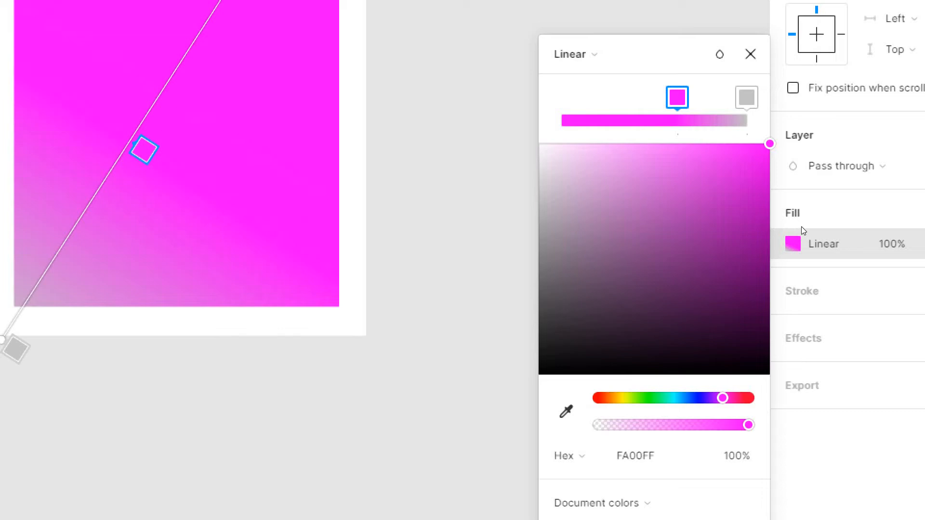
left_click_drag(677, 97, 691, 97)
left_click_drag(746, 97, 562, 97)
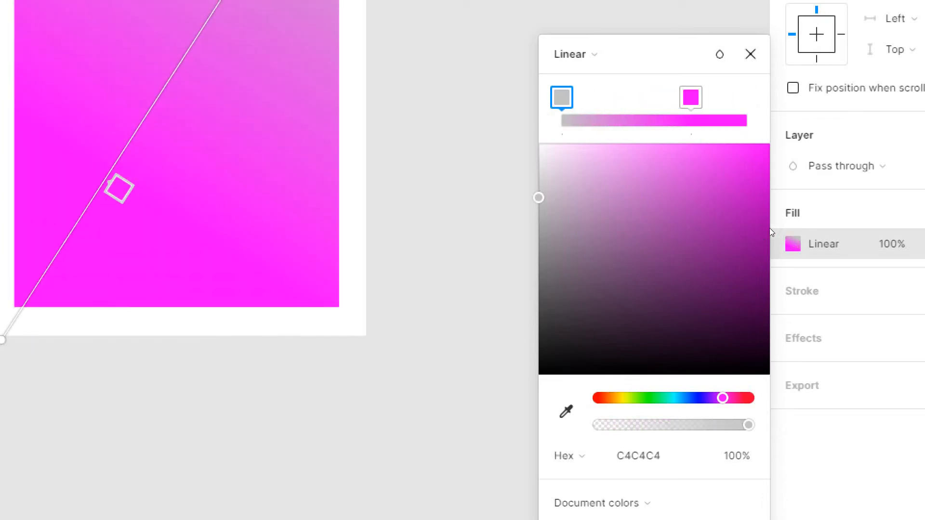
left_click_drag(691, 98, 746, 97)
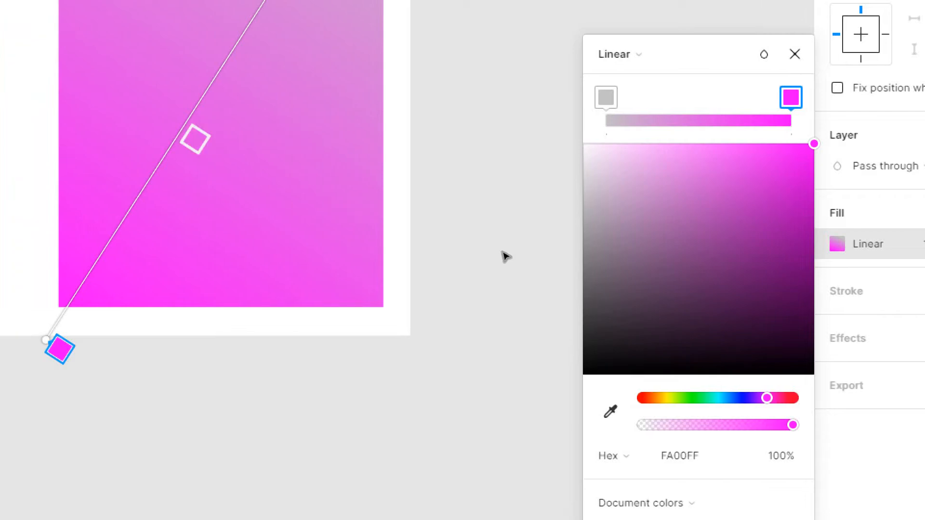
- Change the gradient's first stop at the panel's upper-right corner to blue 0038FF
scroll(457, 260, "up", 3)
scroll(504, 270, "up", 3)
scroll(530, 265, "down", 3)
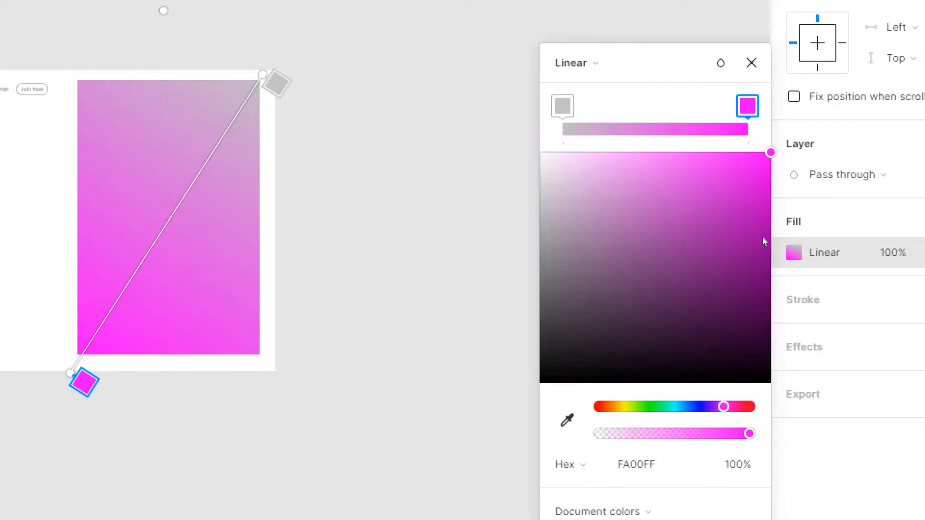
key("Tab")
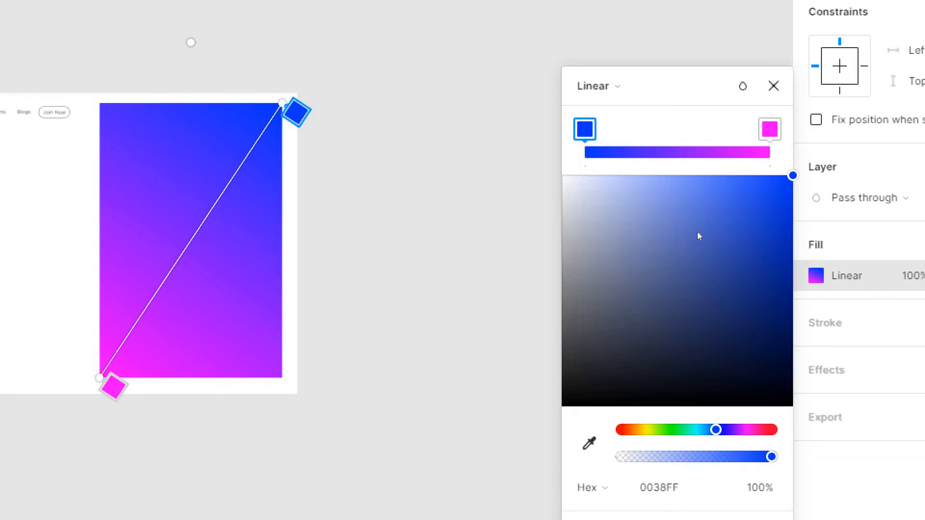
- Add an intermediate stop around the middle of the gradient and colour it violet-blue 4600FF
left_click_drag(707, 224, 744, 226)
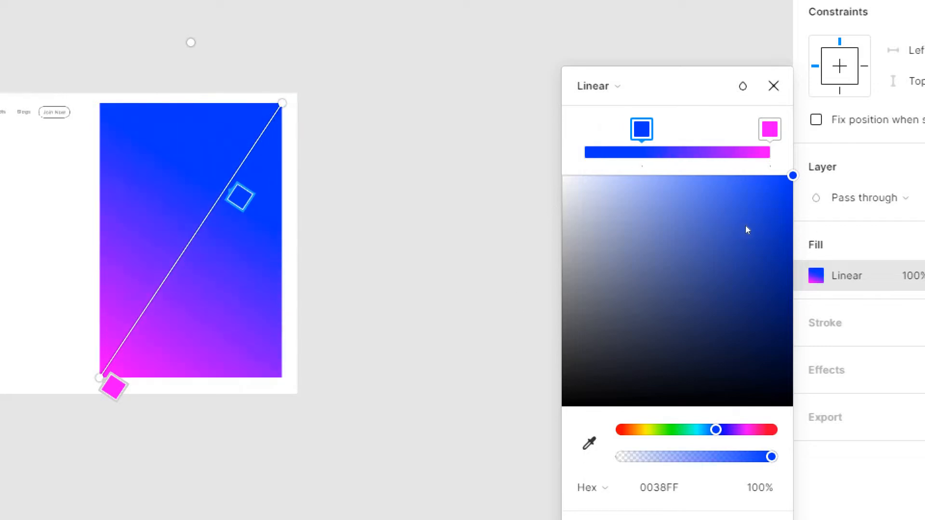
key("ctrl+z")
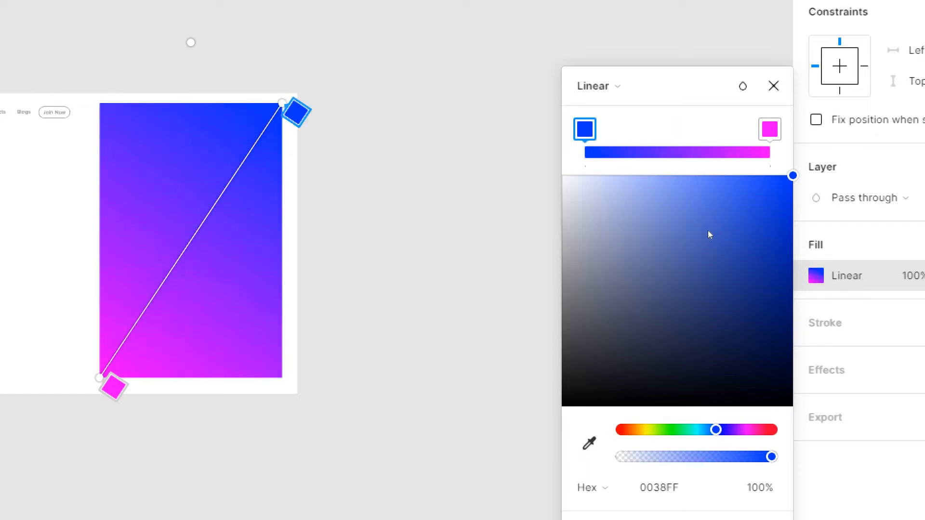
key("ctrl+shift+z")
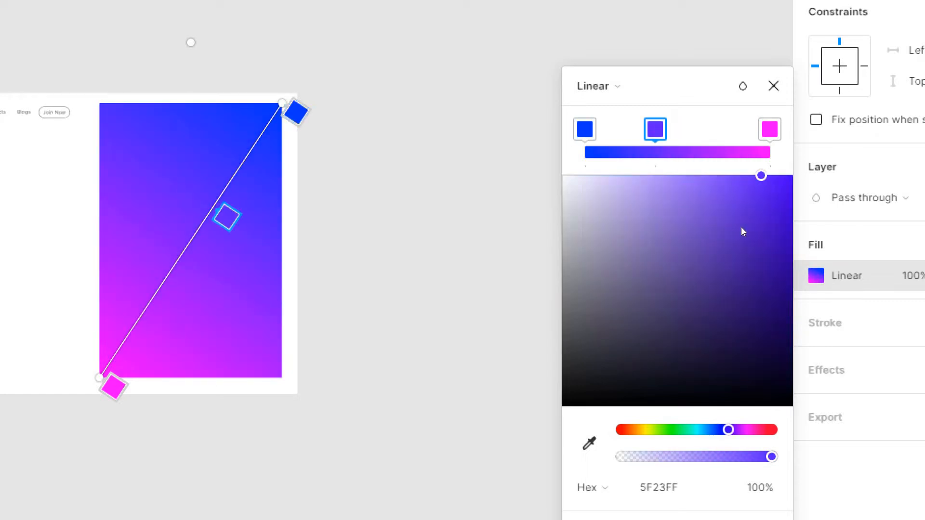
key("Right")
key("Right")
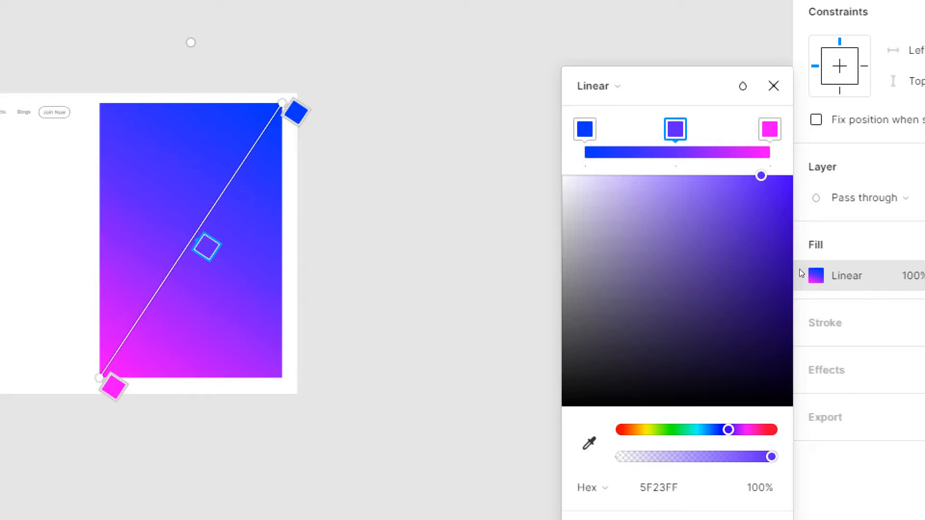
left_click_drag(822, 230, 833, 222)
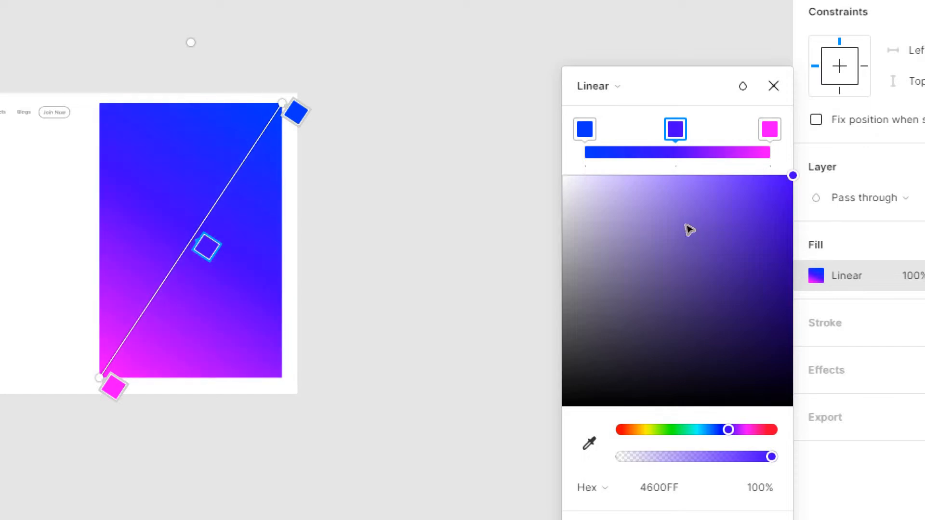
- Colour the gradient's first stop pink DB00FF and shift the violet-blue middle stop closer to the end stop
left_click(585, 129)
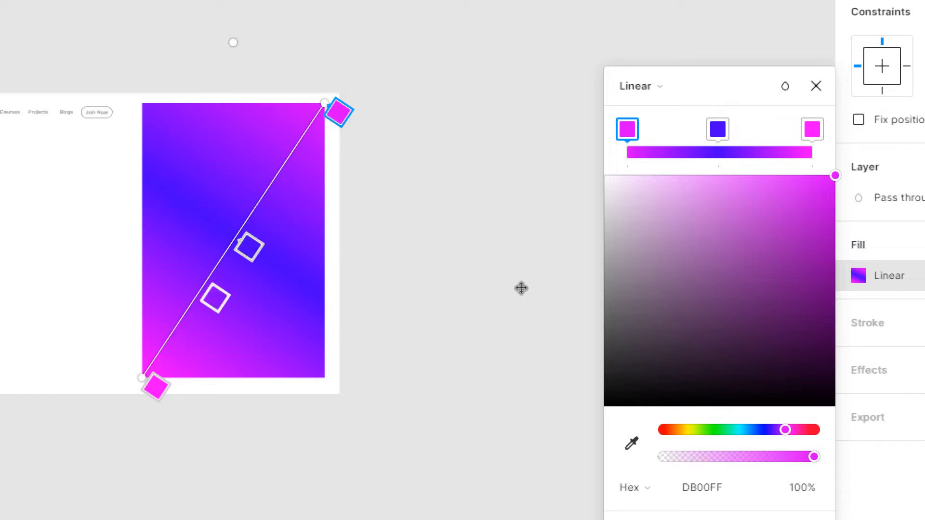
left_click_drag(249, 247, 214, 299)
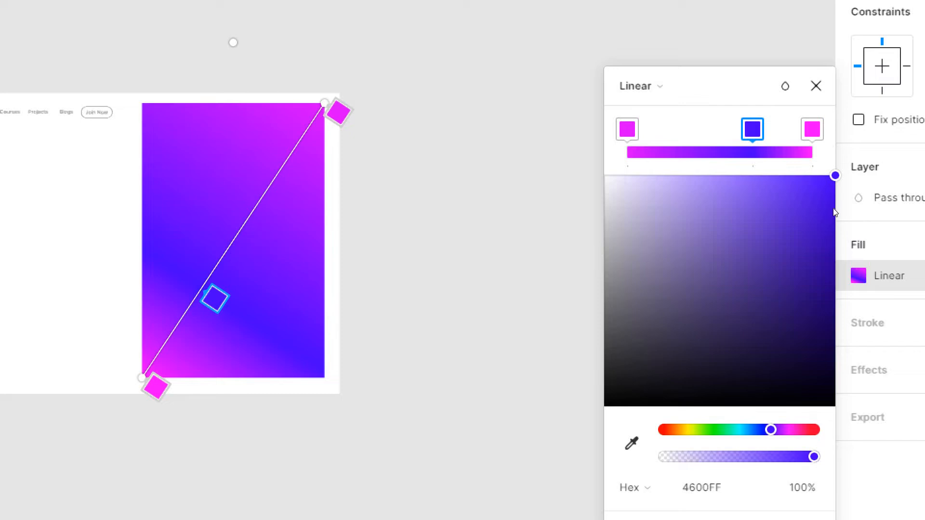
- Add a second intermediate stop, colour it blue 001AFF and place it just before the violet-blue stop
left_click_drag(719, 152, 688, 153)
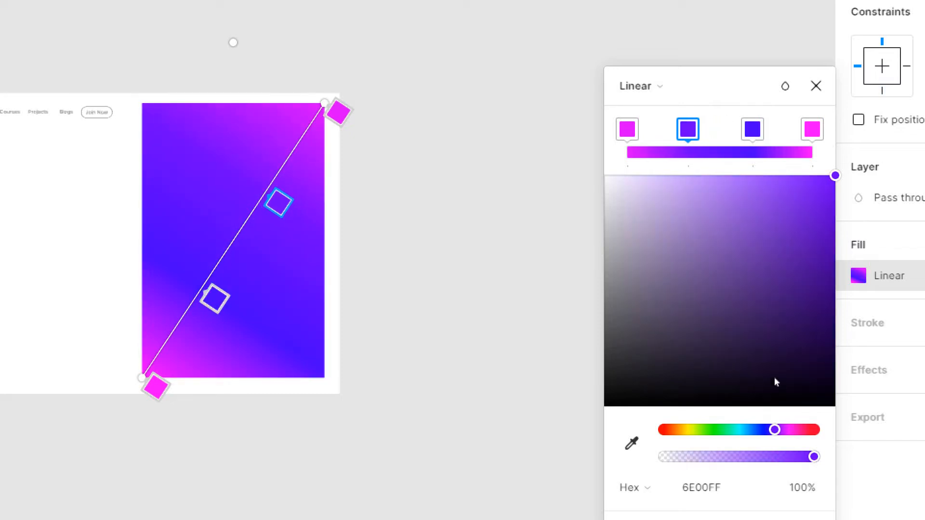
left_click_drag(774, 429, 761, 429)
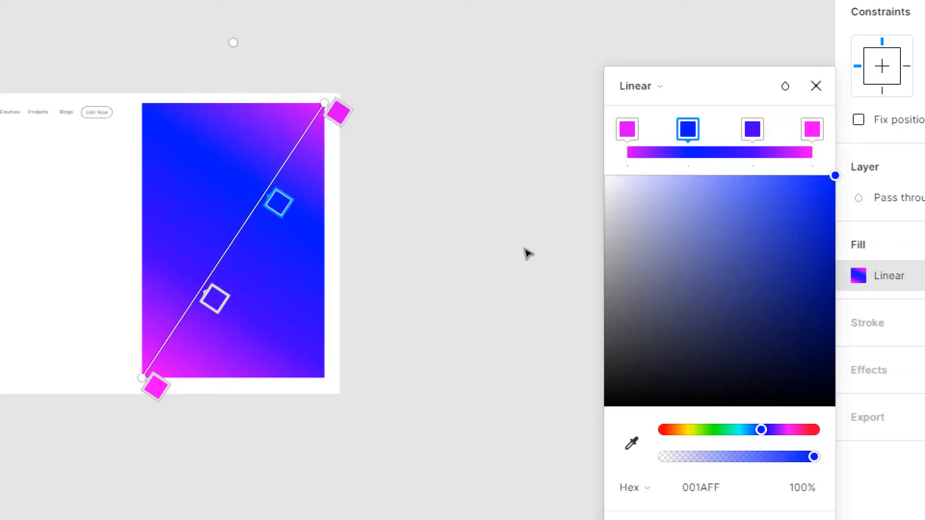
left_click_drag(278, 202, 233, 271)
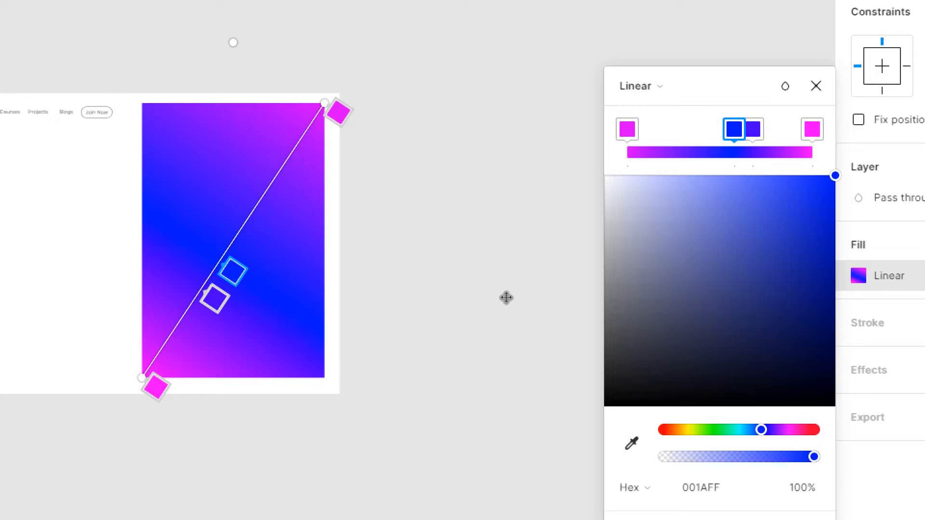
- Extend the gradient line beyond the panel's upper-right corner and move the first pink stop inward, with the blue stop farther from the violet-blue one
mouse_move(338, 111)
left_mouse_down()
mouse_move(304, 165)
mouse_move(338, 112)
mouse_move(333, 91)
mouse_move(379, 48)
mouse_move(367, 35)
mouse_move(348, 96)
mouse_move(301, 167)
left_mouse_up()
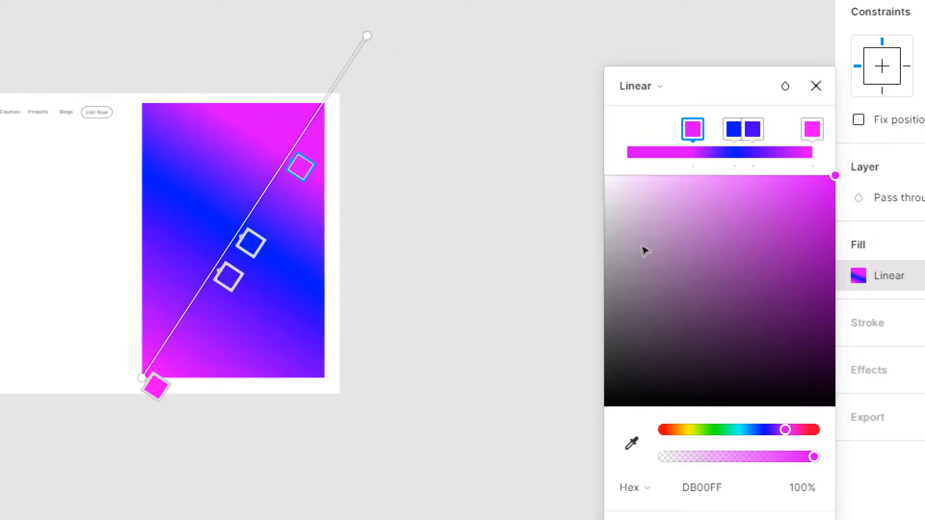
left_click_drag(251, 242, 269, 216)
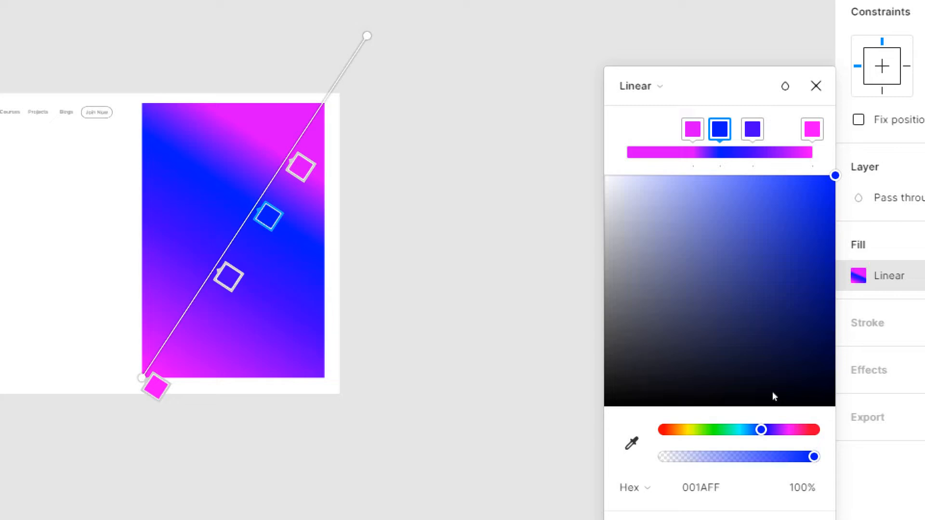
- Try the blue stop at 31% opacity before restoring it to 100%, and nudge the first pink stop outward
left_click_drag(814, 457, 710, 457)
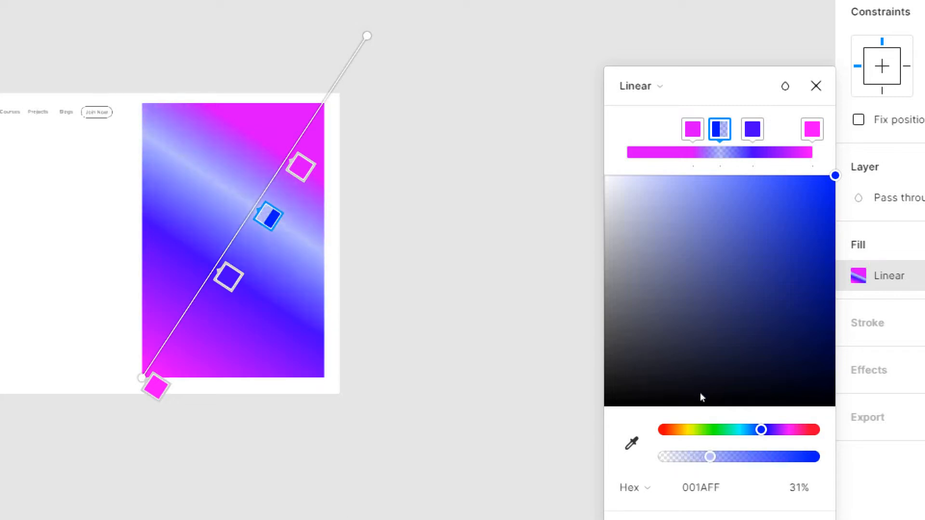
left_click_drag(700, 393, 844, 356)
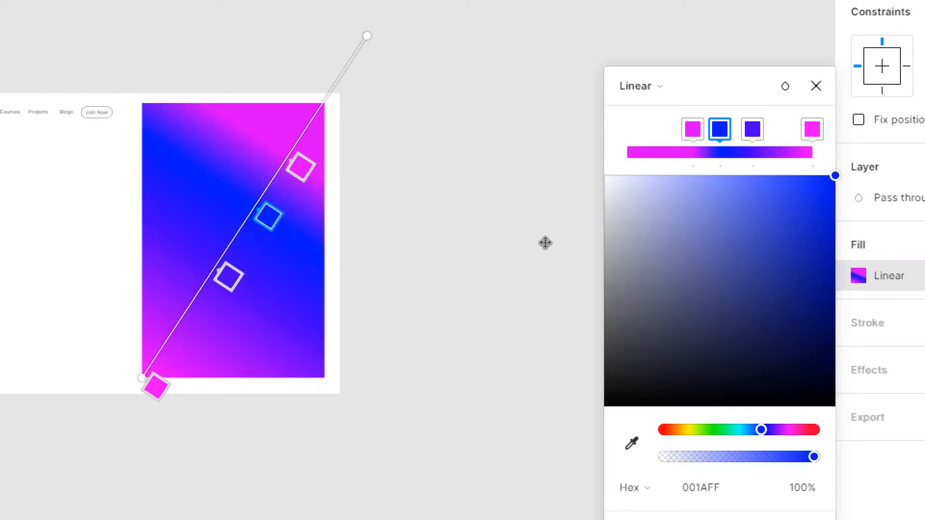
mouse_move(301, 167)
left_mouse_down()
mouse_move(345, 99)
mouse_move(304, 163)
left_mouse_up()
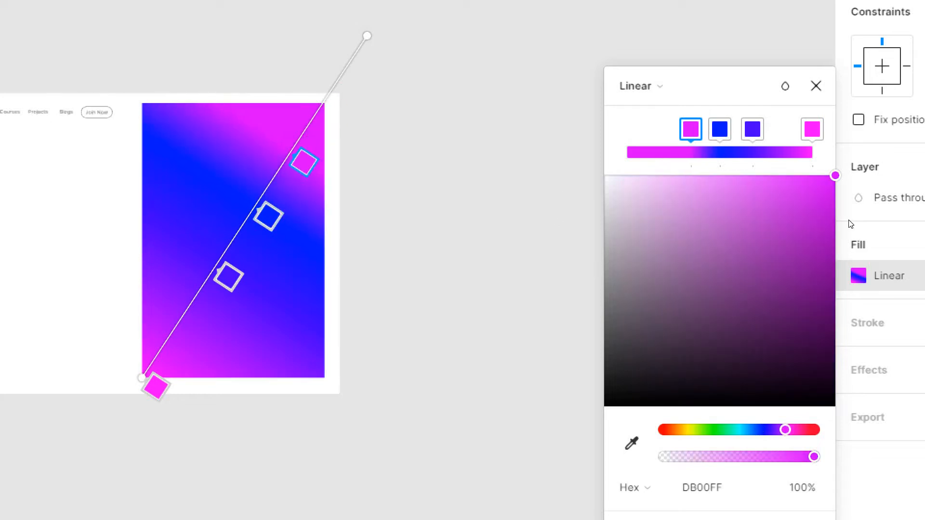
- Delete the blue 001AFF stop, and move the pink DB00FF stop outside the panel's corner and the violet-blue stop slightly towards it
key("Tab")
key("Delete")
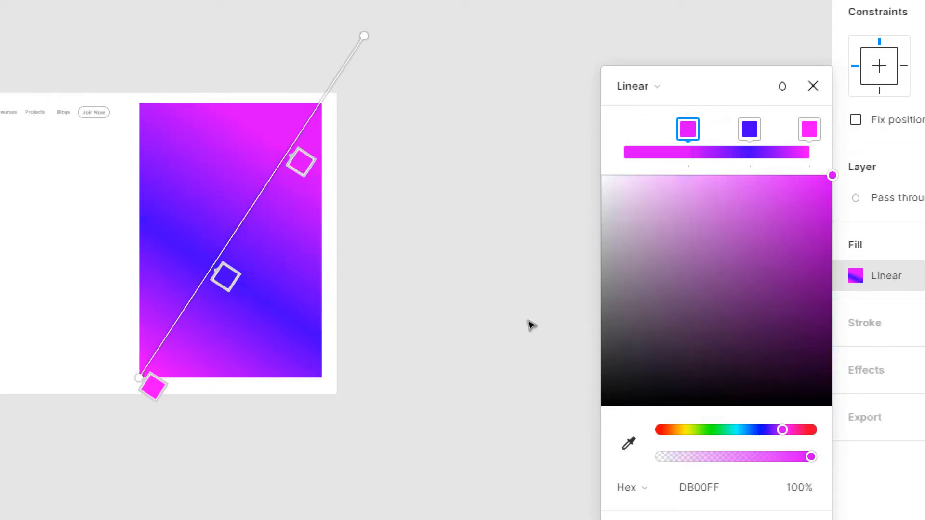
left_click_drag(301, 162, 354, 80)
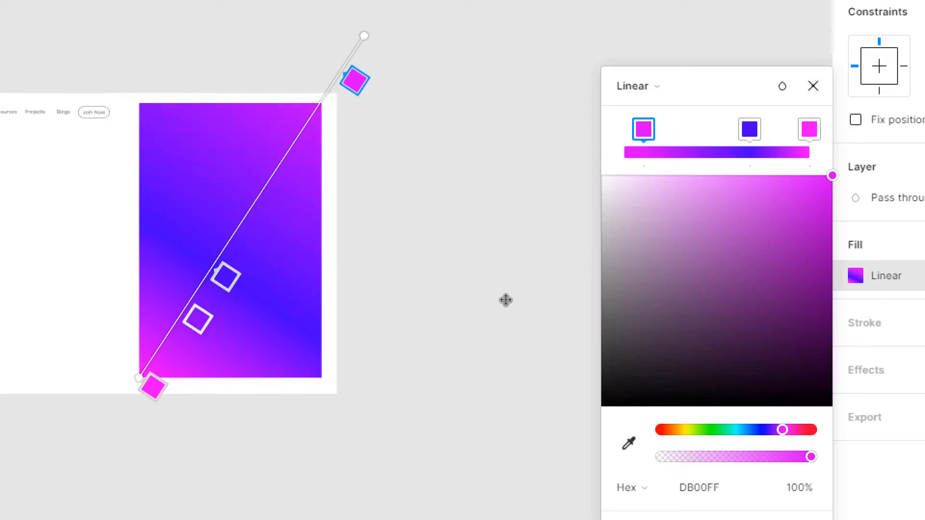
mouse_move(226, 276)
left_mouse_down()
mouse_move(246, 243)
mouse_move(229, 272)
left_mouse_up()
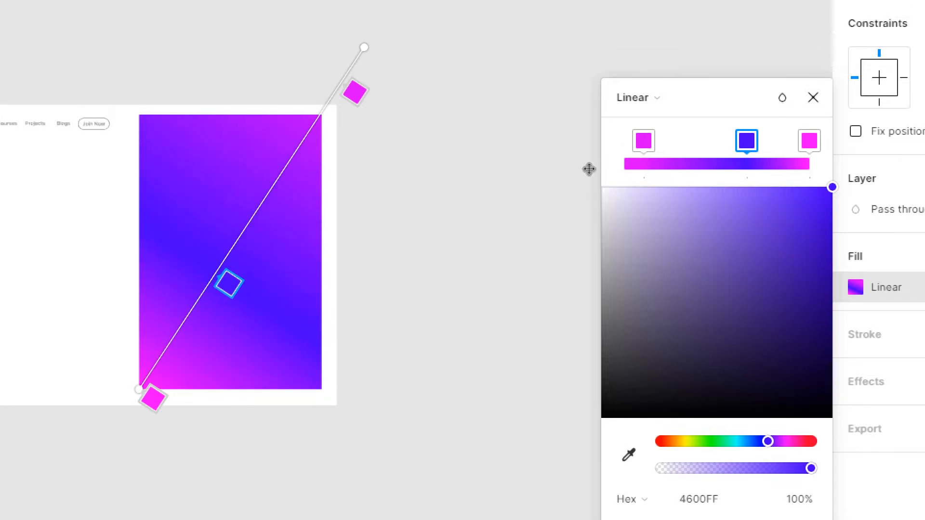
- Extend the lower end of the gradient line beyond the panel's lower-left corner, readjust its upper end, and finish editing the gradient
left_click_drag(364, 47, 393, 21)
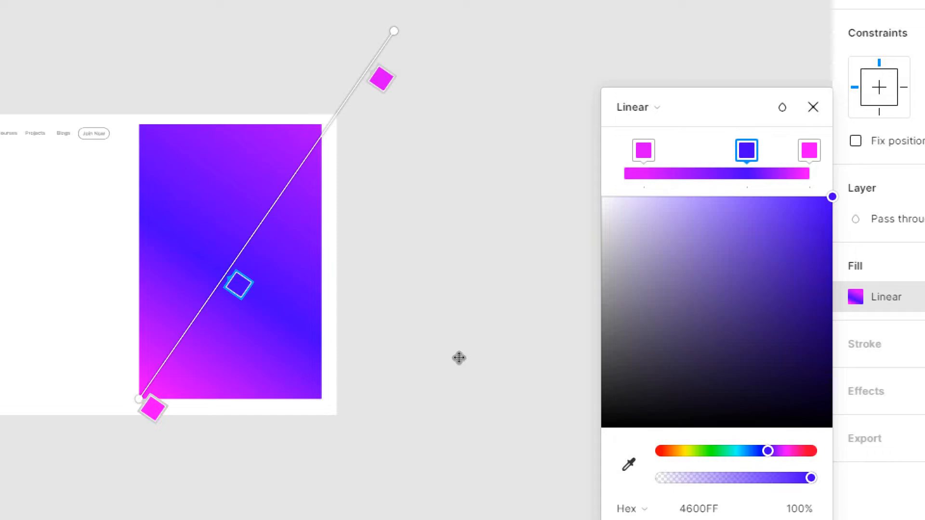
left_click_drag(138, 399, 118, 424)
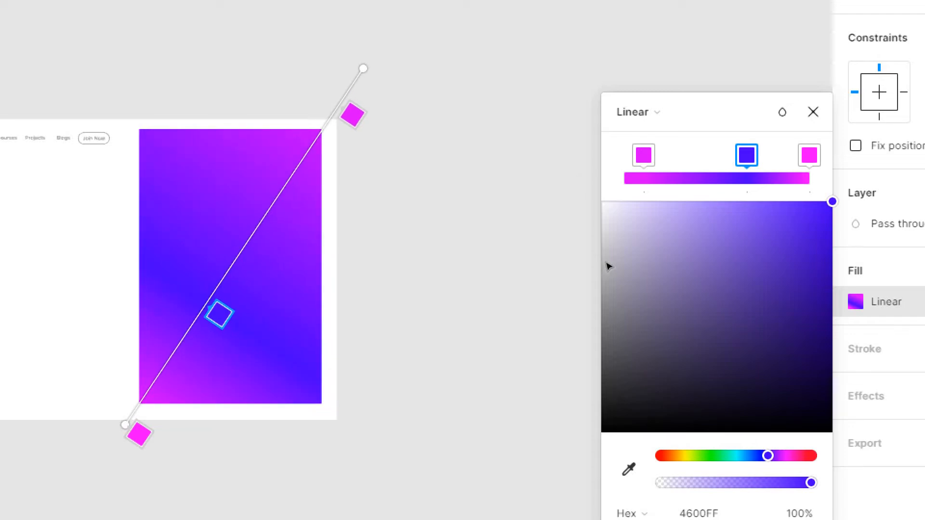
key("Escape")
left_click(519, 285)
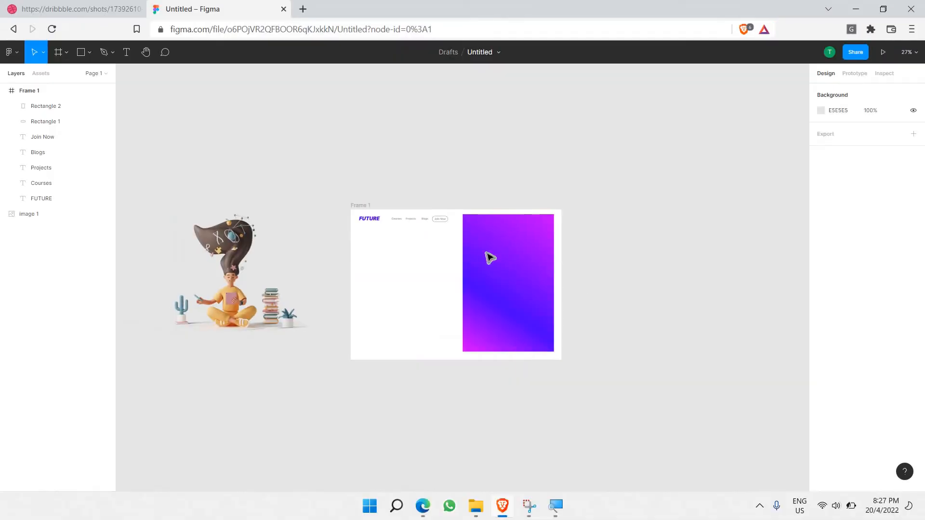
- Switch to the Dribbble reference to examine the illustration panel's shape and corners, and return to the Figma file
scroll(489, 257, "up", 5)
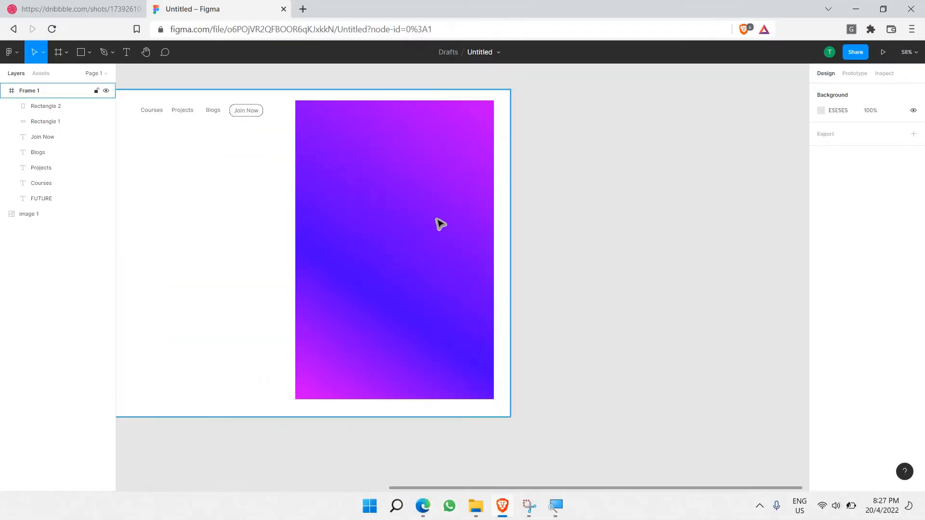
left_click(327, 166)
left_click(96, 7)
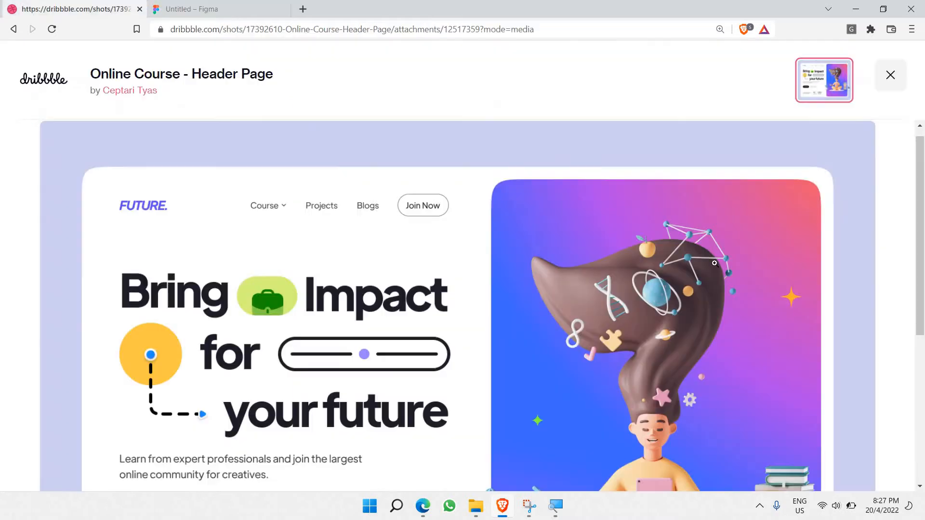
scroll(616, 307, "down", 5)
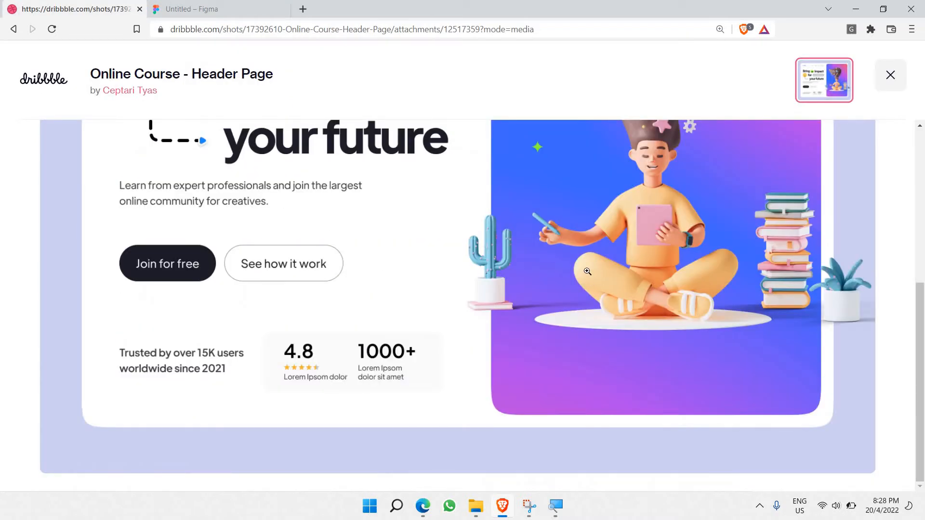
scroll(595, 311, "up", 5)
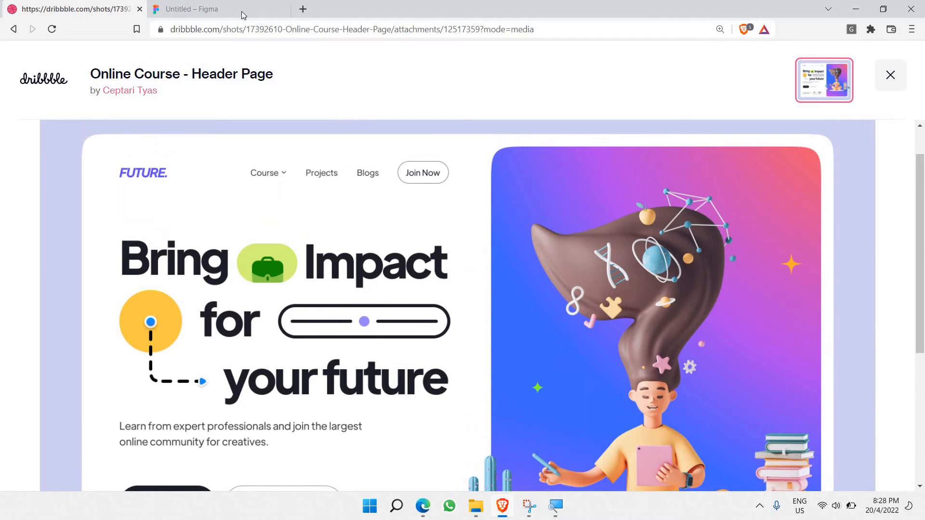
left_click(235, 4)
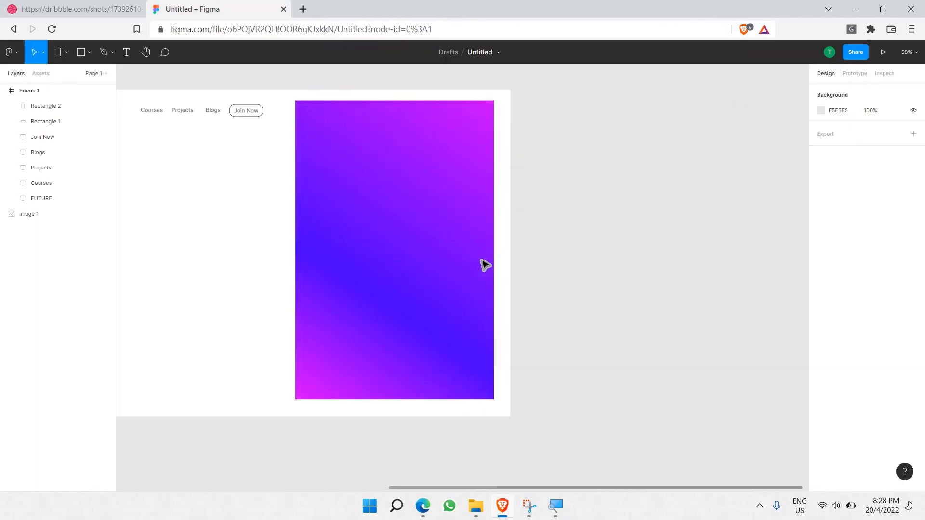
- Round the gradient panel's corners, trying a radius of 25 before settling on 75
left_click(390, 243)
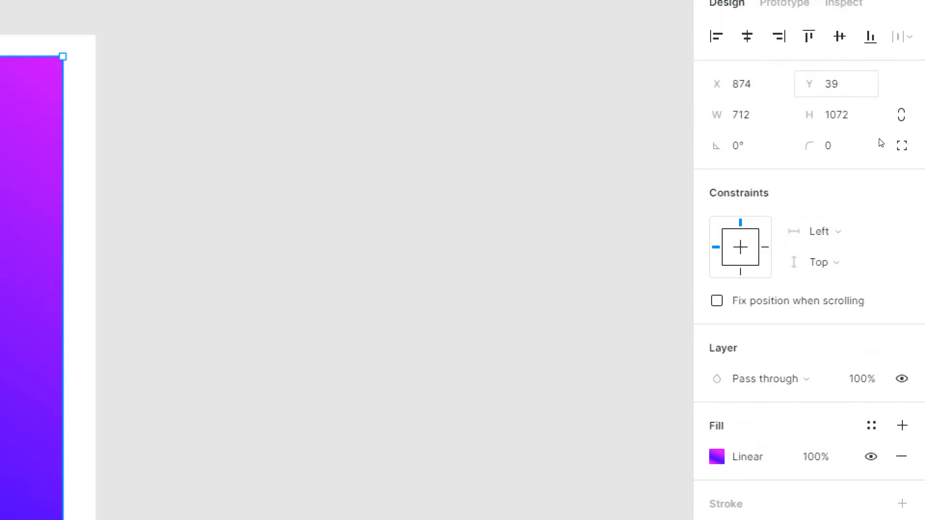
left_click(877, 141)
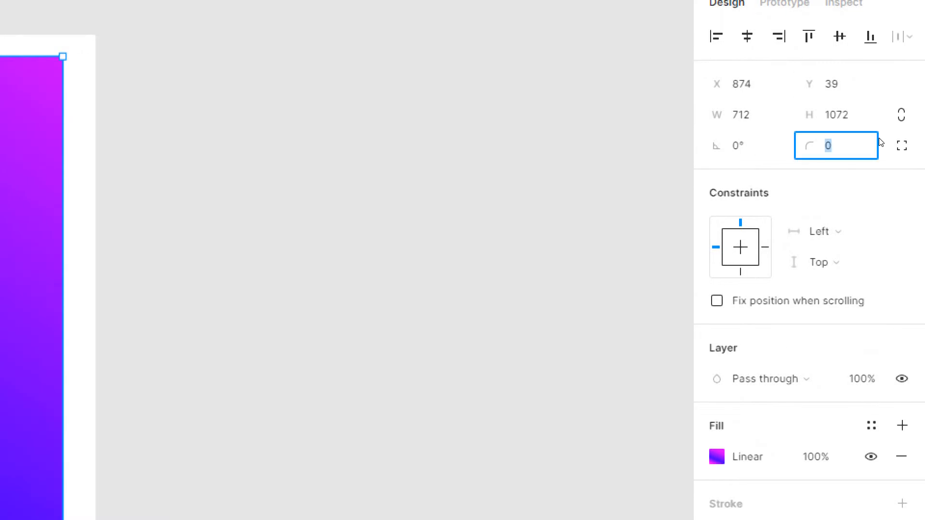
type("25")
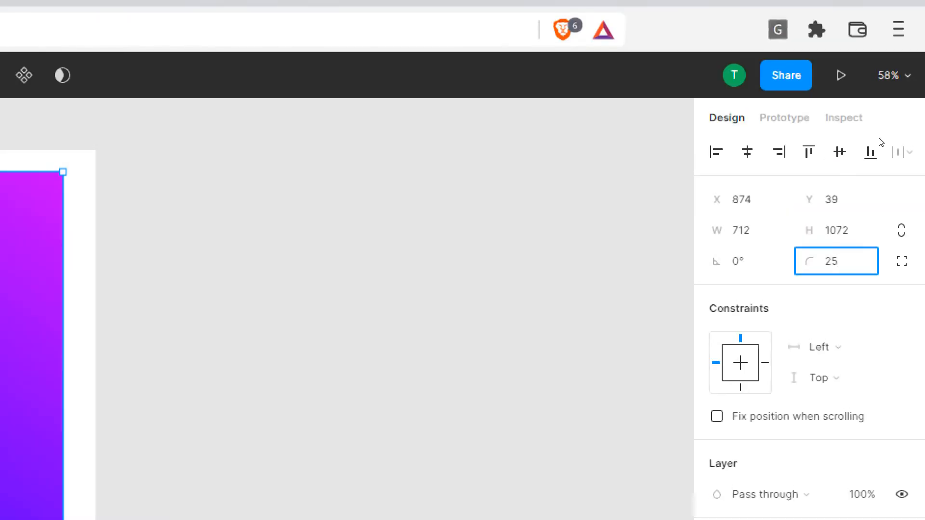
key("Return")
key("Escape")
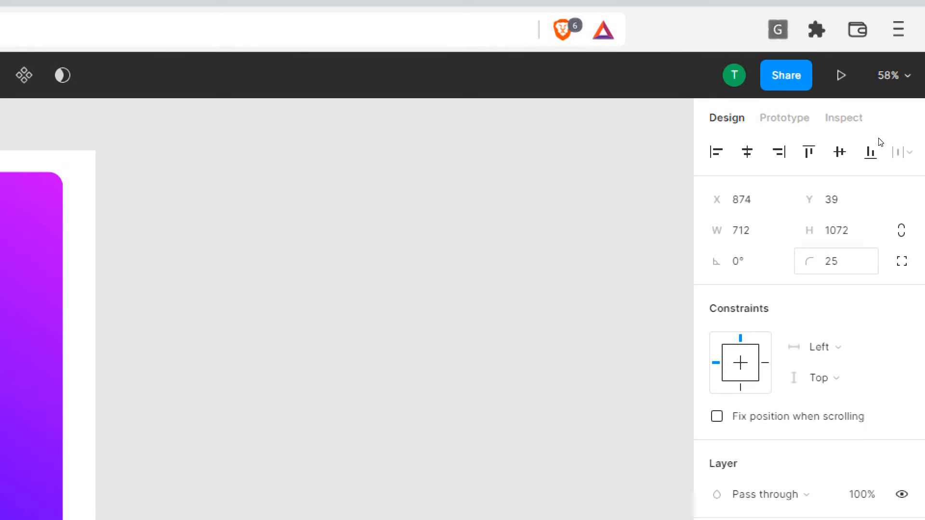
left_click(836, 261)
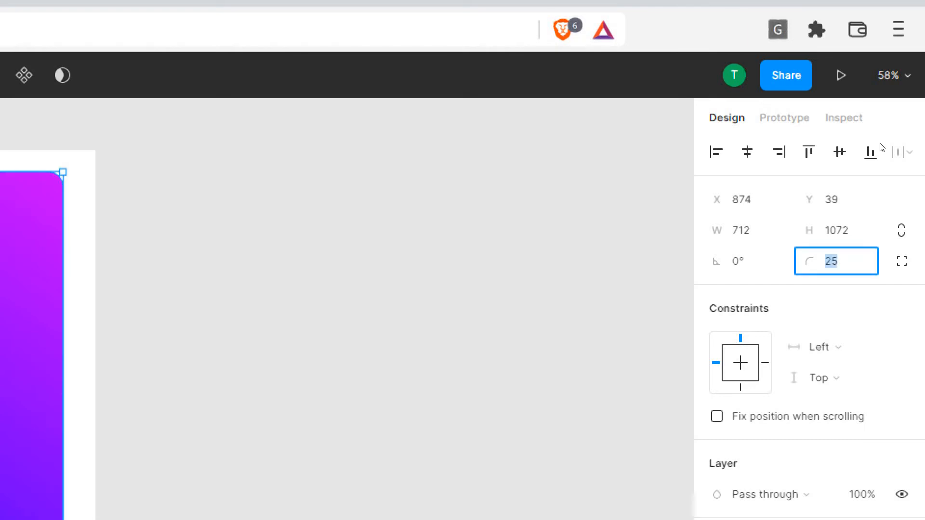
key("Return")
left_click(543, 186)
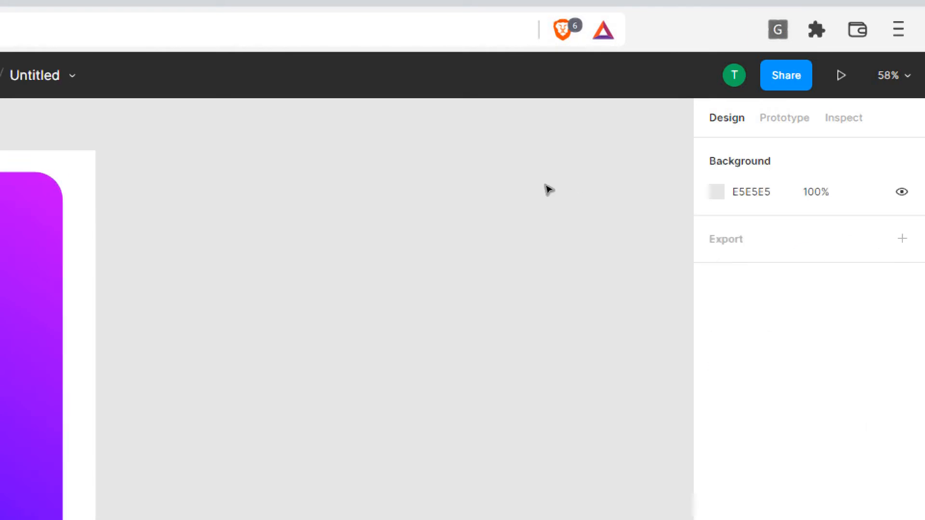
key("shift+1")
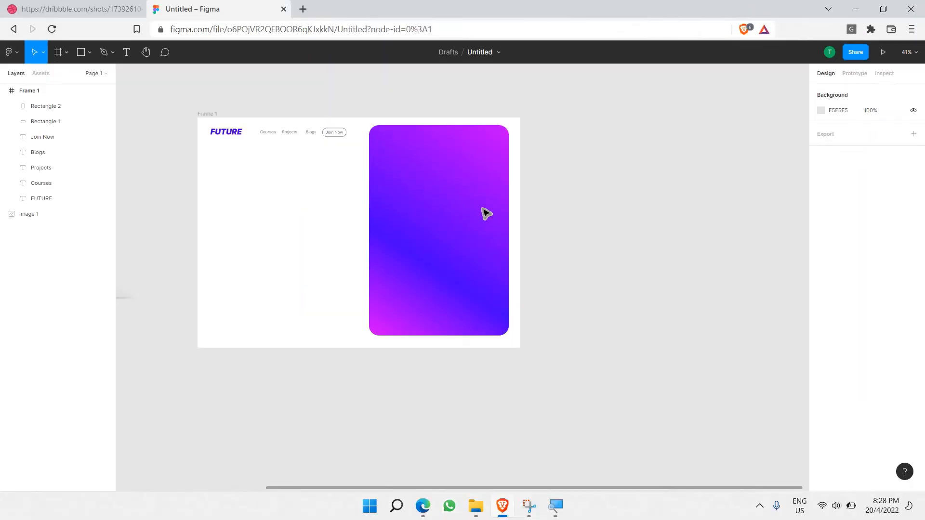
left_click(486, 214)
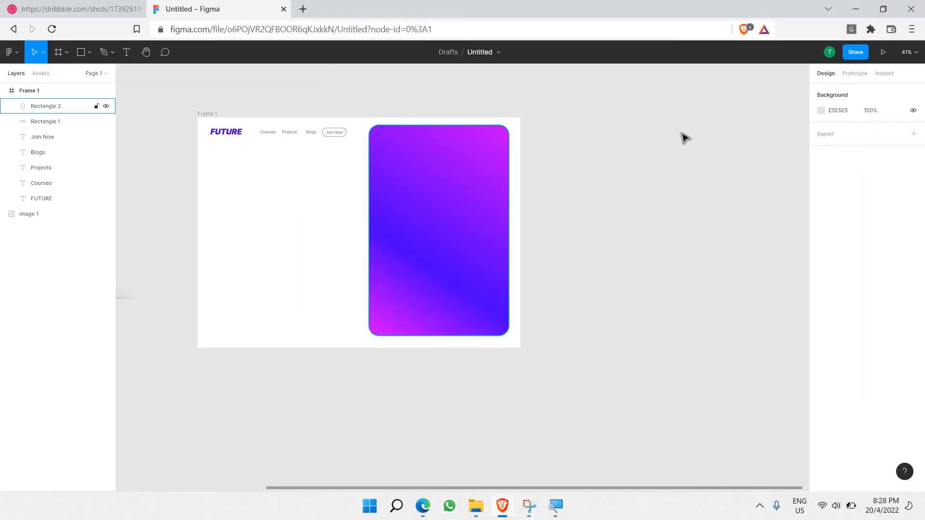
left_click(884, 150)
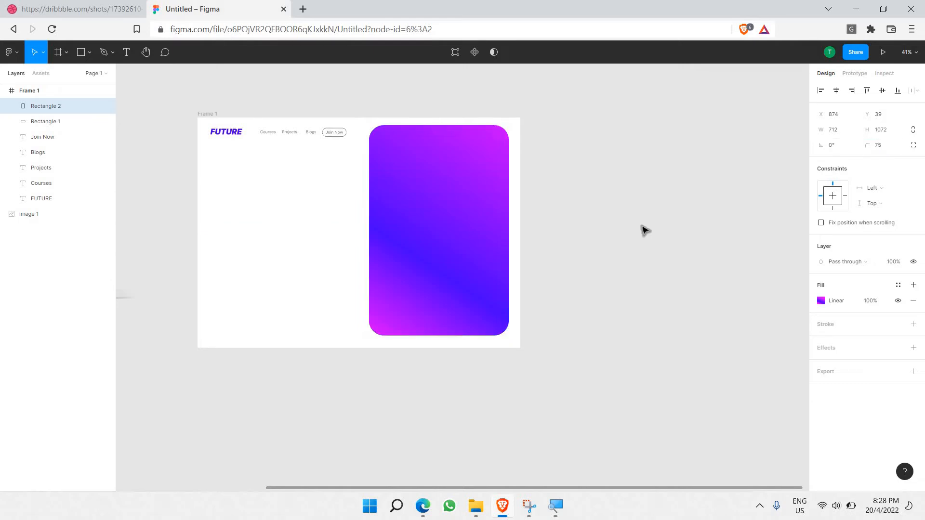
key("Escape")
- Following the Dribbble reference, narrow the gradient panel to a width of 641 and pull the frame's right edge inward to match
left_click(107, 7)
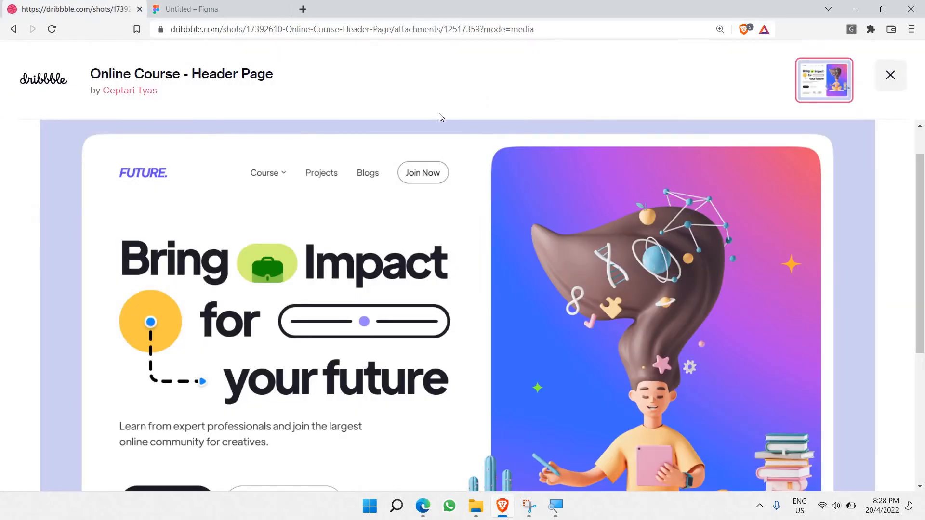
scroll(902, 260, "down", 5)
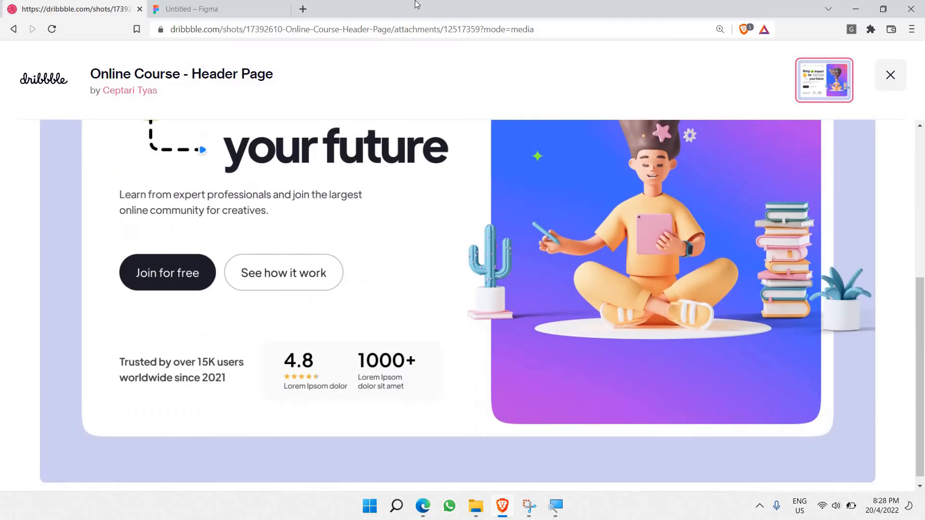
scroll(902, 260, "up", 5)
key("ctrl+Tab")
left_click(501, 236)
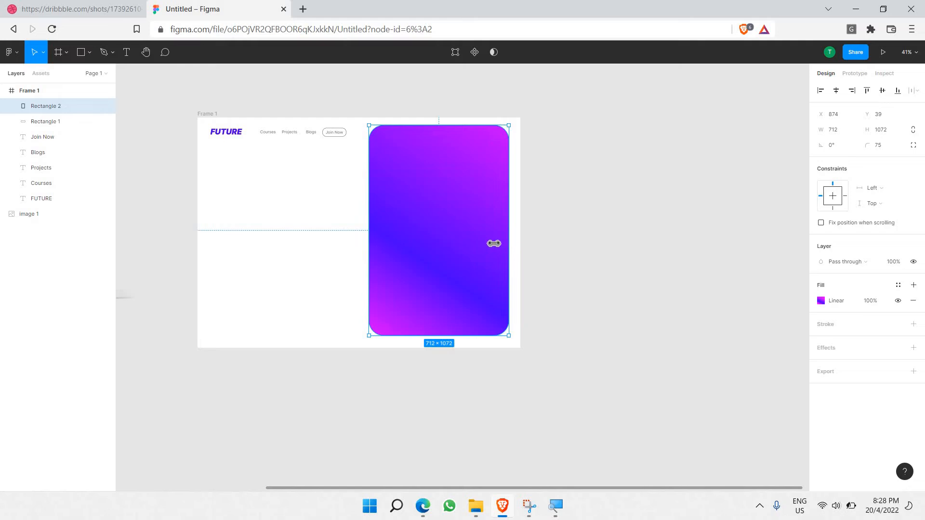
left_click_drag(491, 245, 495, 248)
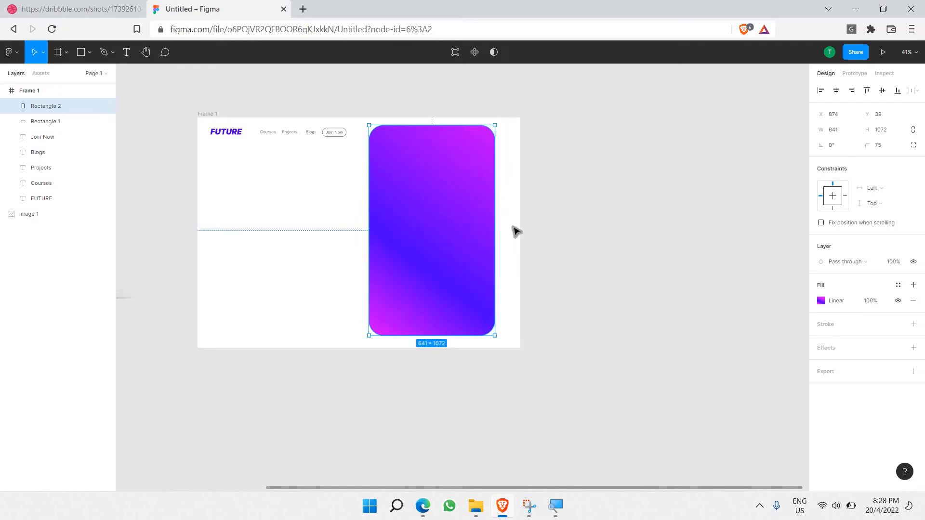
left_click(519, 236)
left_click(519, 239)
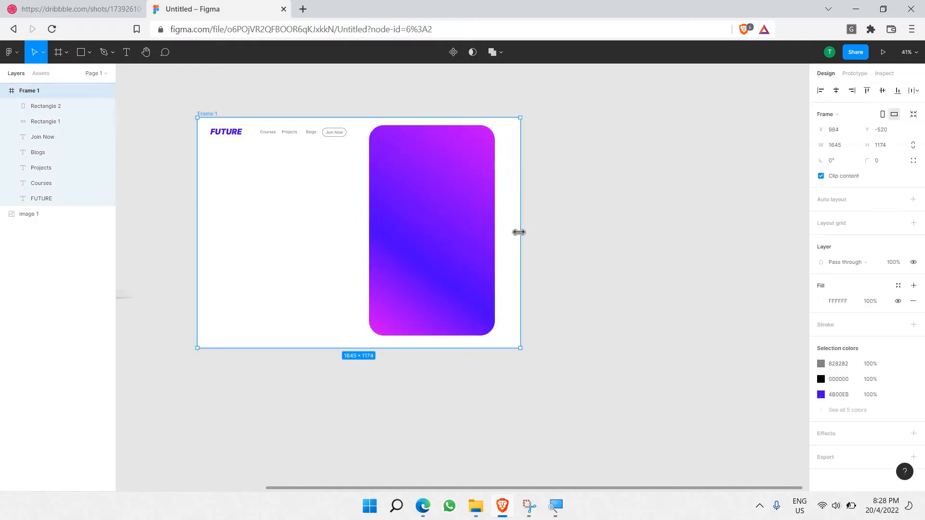
left_click_drag(516, 233, 504, 239)
key("Escape")
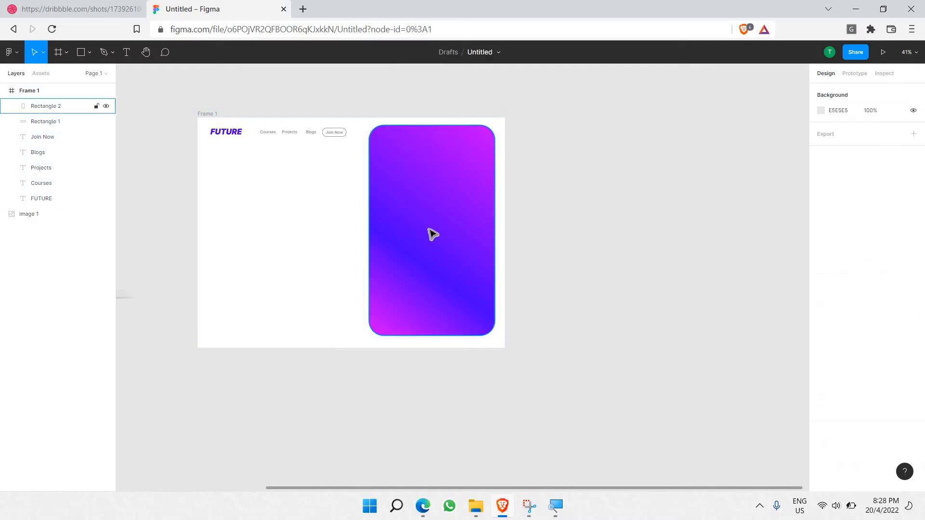
- Nudge the FUTURE logo text to X 68, Y 53 so it lines up with the navigation links
scroll(431, 232, "up", 4)
scroll(431, 232, "up", 1)
scroll(431, 232, "left", 1)
scroll(431, 237, "left", 3)
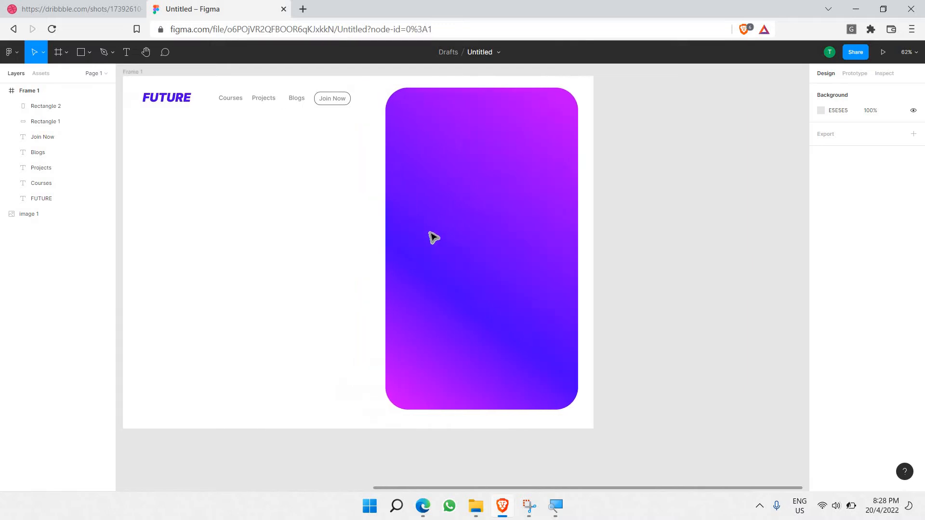
scroll(431, 237, "up", 1)
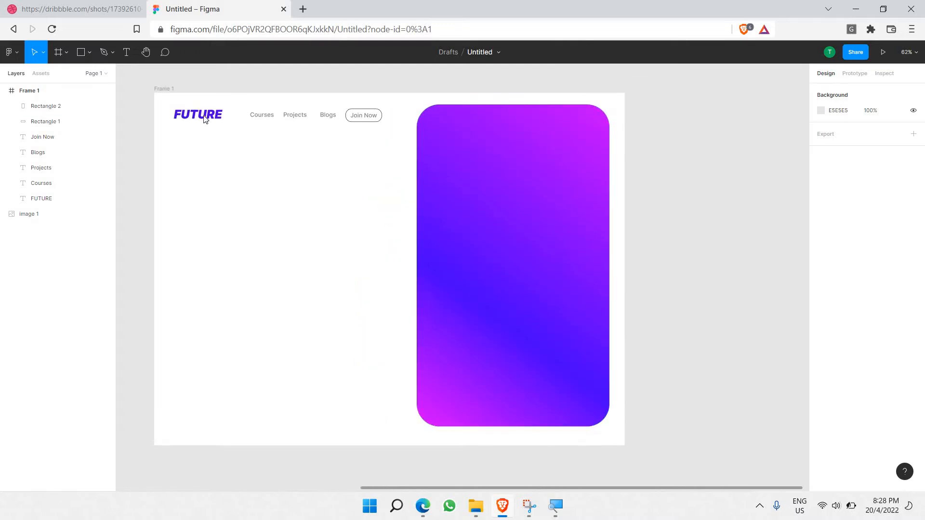
left_click_drag(211, 117, 217, 122)
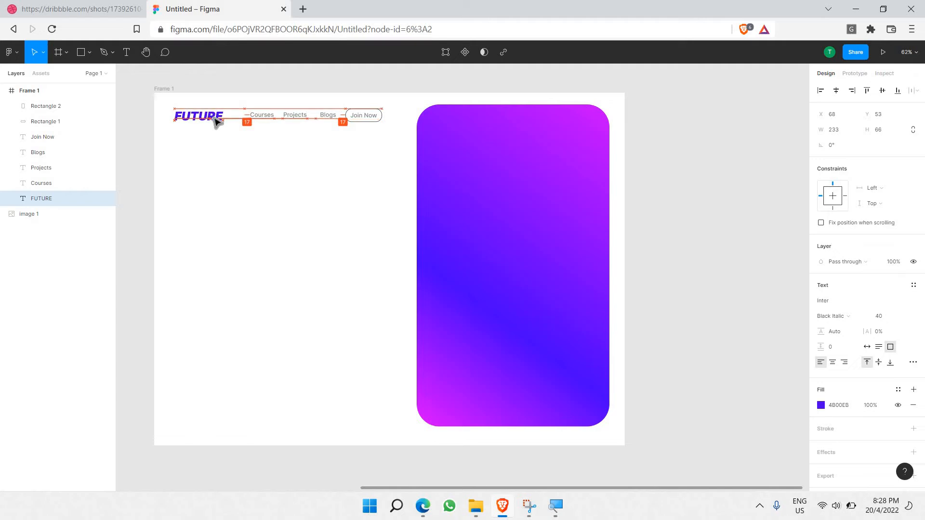
left_click(120, 140)
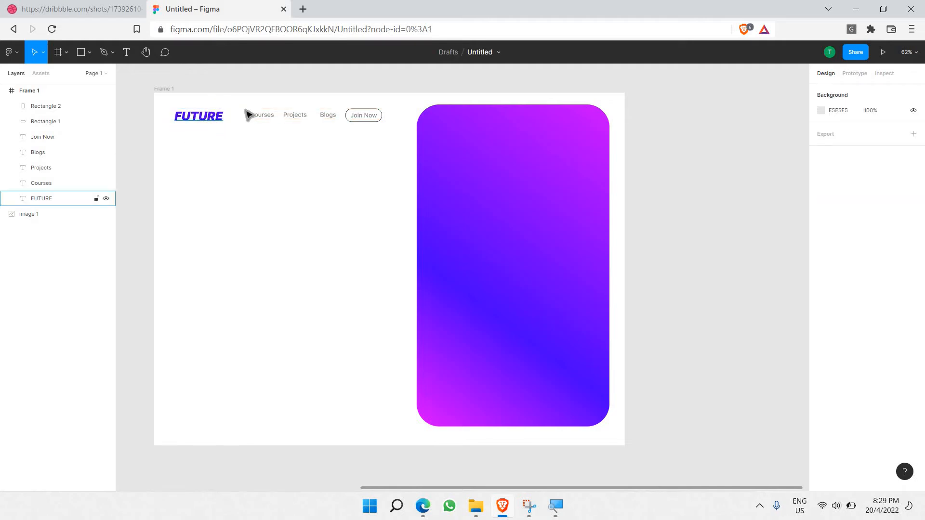
- Scale the illustration of the sitting character down proportionally to 839 × 712
scroll(293, 188, "left", 10)
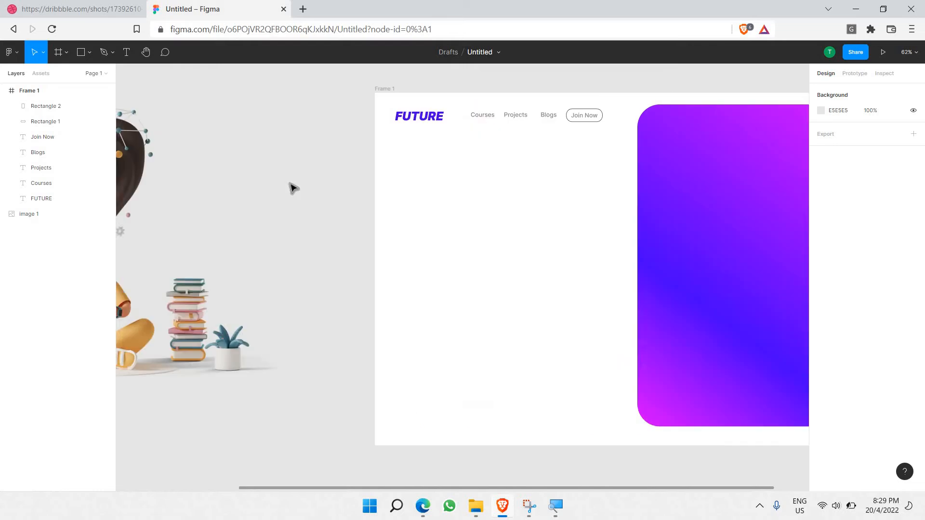
left_click(289, 186)
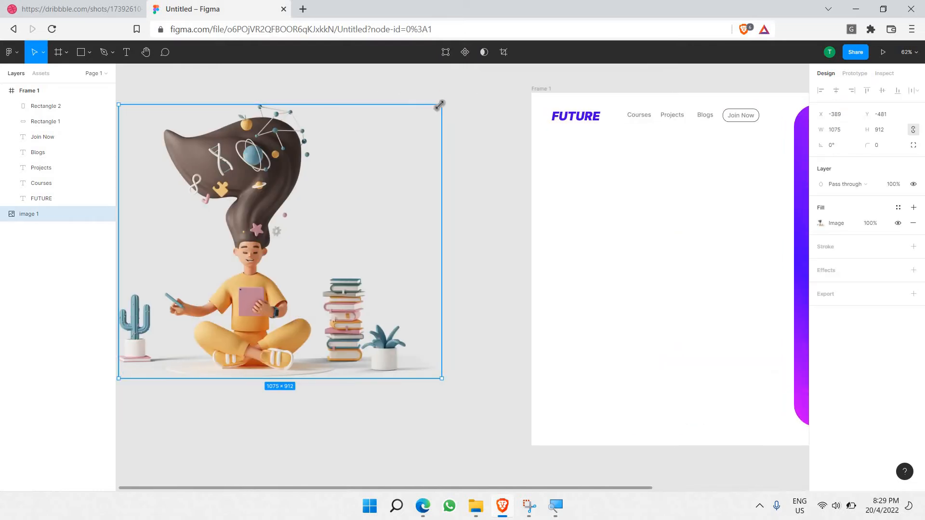
left_click_drag(399, 126, 262, 238)
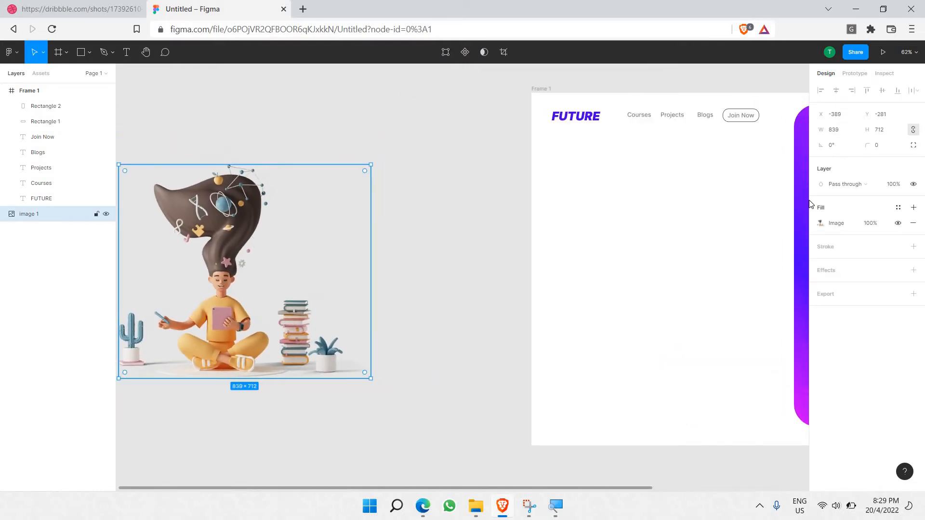
- Move the illustration across to the gradient panel and bring it to the front of the frame
left_click_drag(809, 203, 701, 222)
right_click(701, 222)
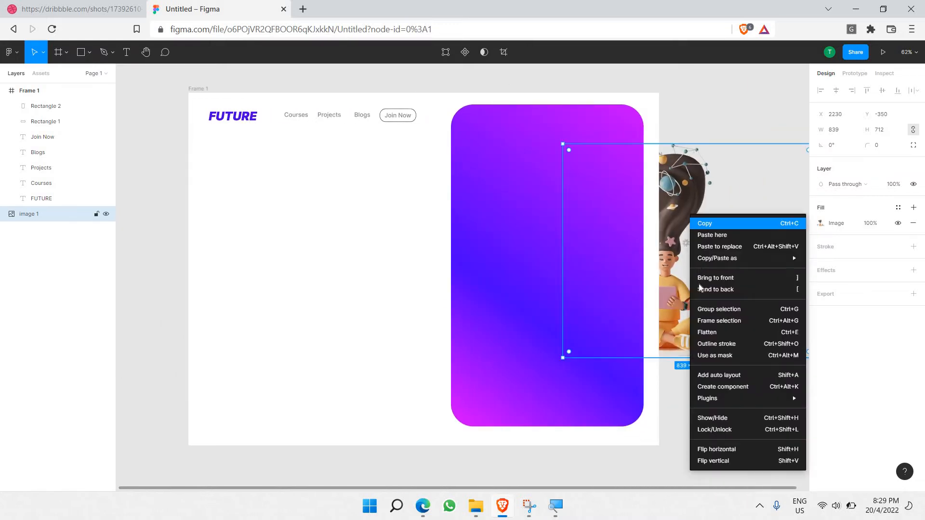
left_click(713, 280)
scroll(676, 267, "right", 2)
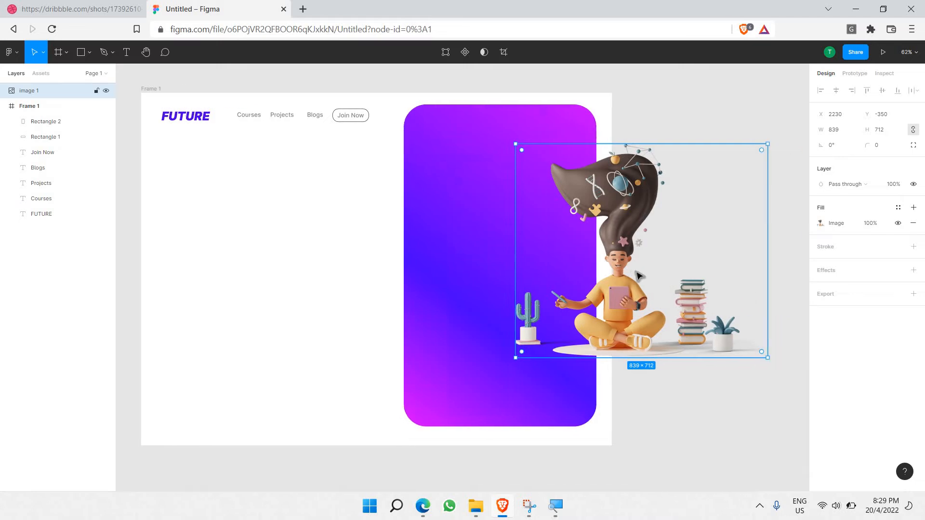
- Place the illustration over the gradient panel inside the frame at X 847, Y 219, and compare it with the Dribbble reference
left_click_drag(573, 291, 507, 292)
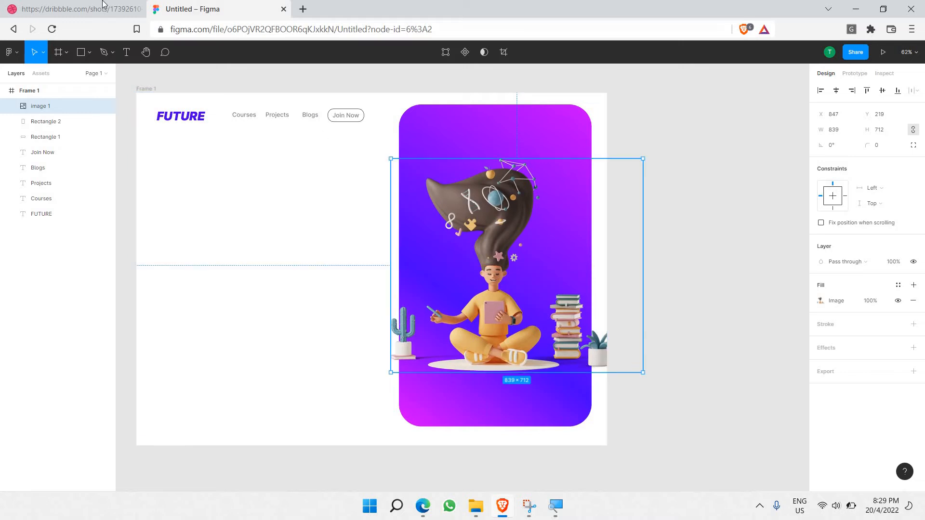
left_click(77, 9)
scroll(829, 306, "down", 5)
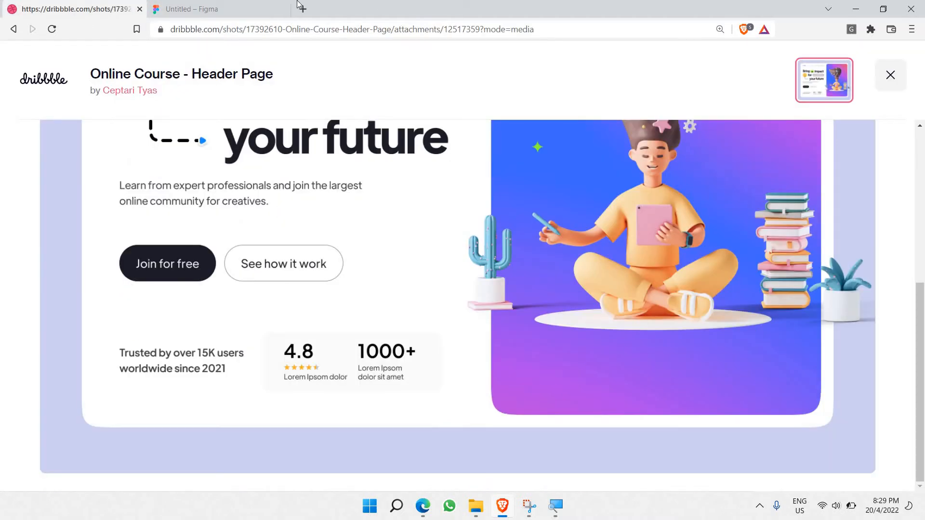
left_click(235, 5)
left_click(622, 294)
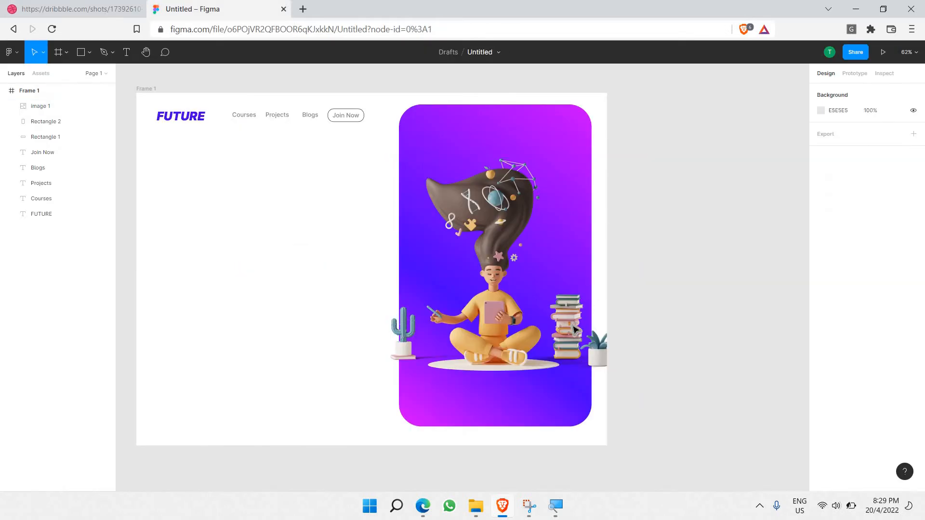
- Undo nesting the illustration inside Frame 1, keeping it as a separate top-level layer above the frame
left_click(66, 108)
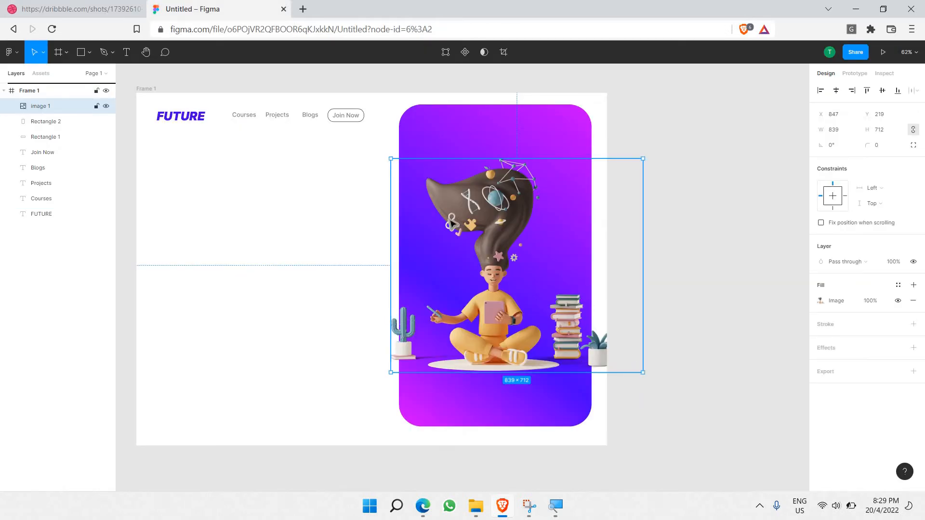
key("ctrl+z")
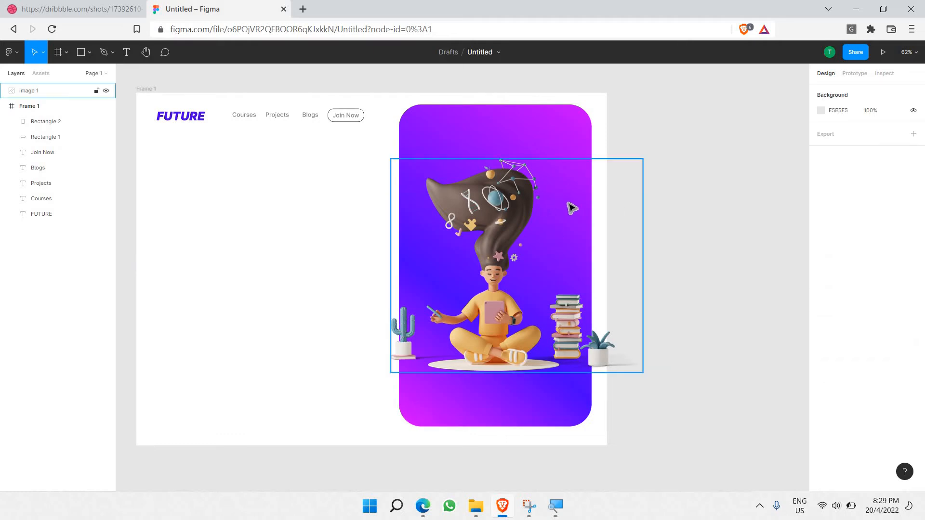
scroll(689, 235, "left", 1)
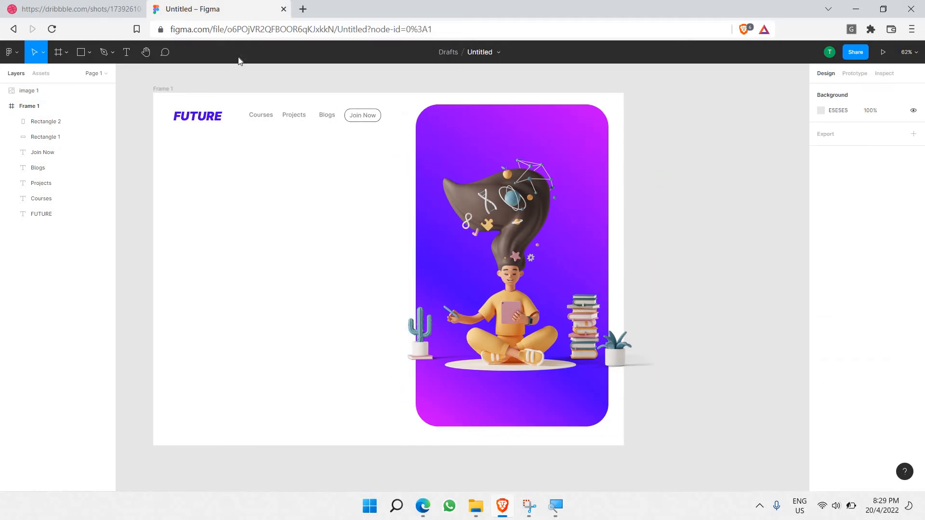
scroll(267, 99, "left", 1)
- Compare the gradient panel with the Dribbble reference and set the panel's corner radius to 50
left_click(103, 6)
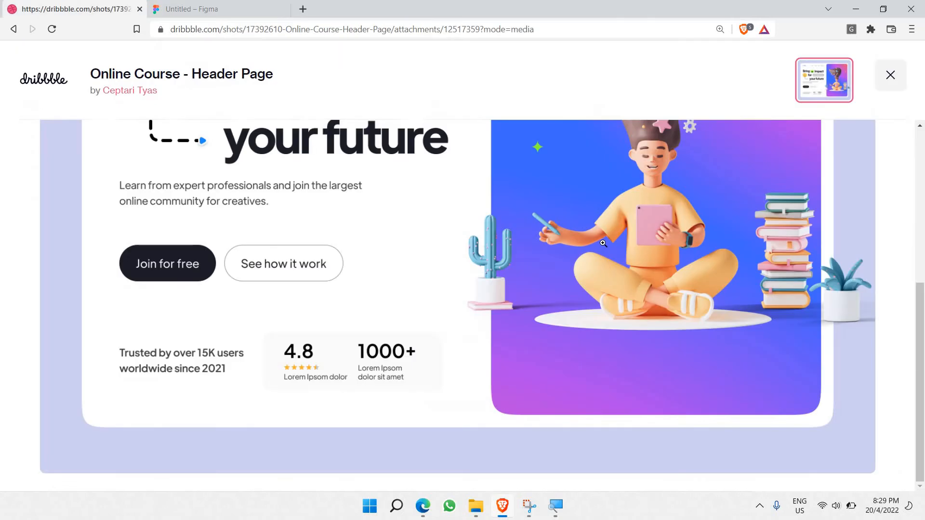
scroll(603, 243, "up", 5)
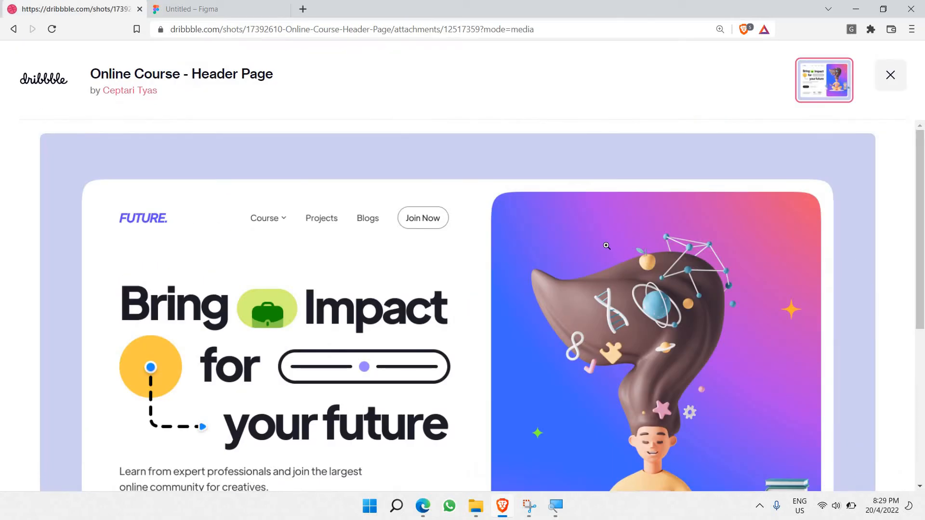
scroll(607, 245, "down", 4)
left_click(207, 9)
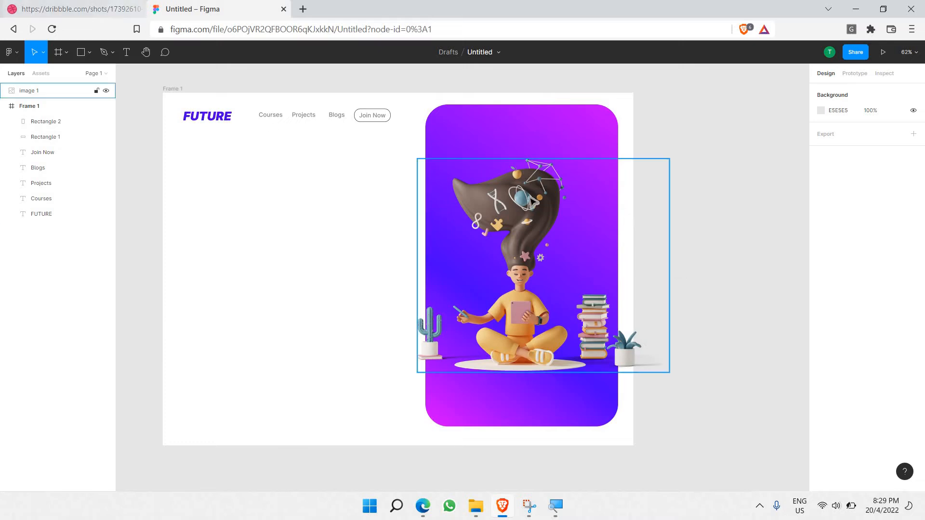
left_click(111, 8)
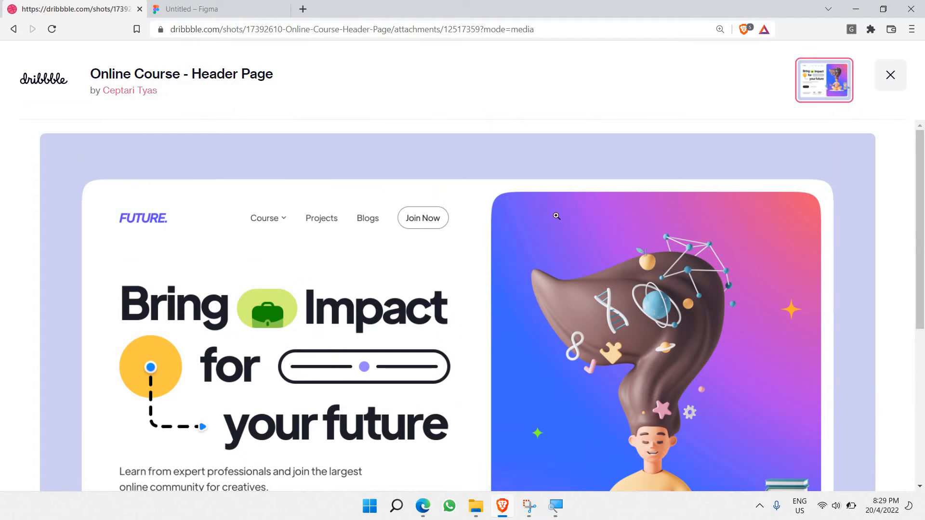
left_click(256, 5)
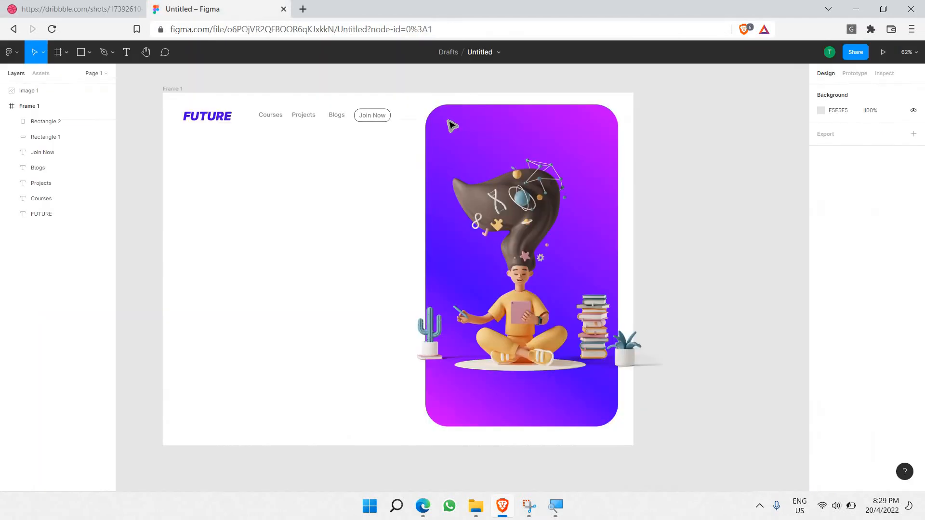
left_click(591, 144)
left_click(883, 145)
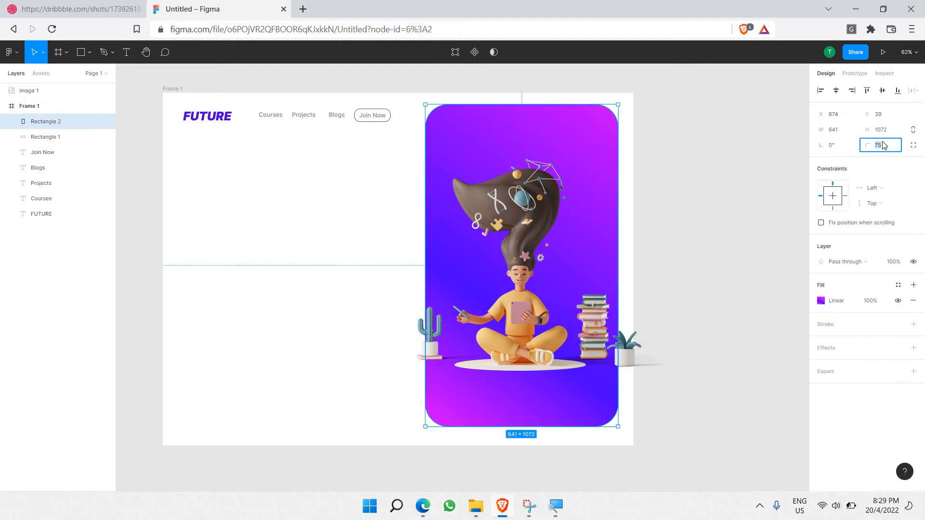
type("50")
key("Return")
left_click(700, 199)
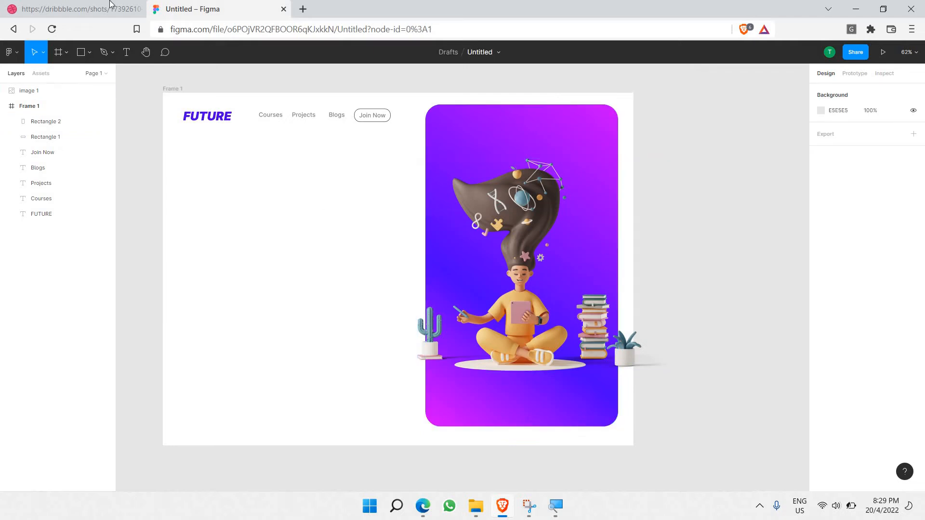
- Check the reference headline and duplicate the FUTURE logo text below the original at X 68, Y 210
key("ctrl+Tab")
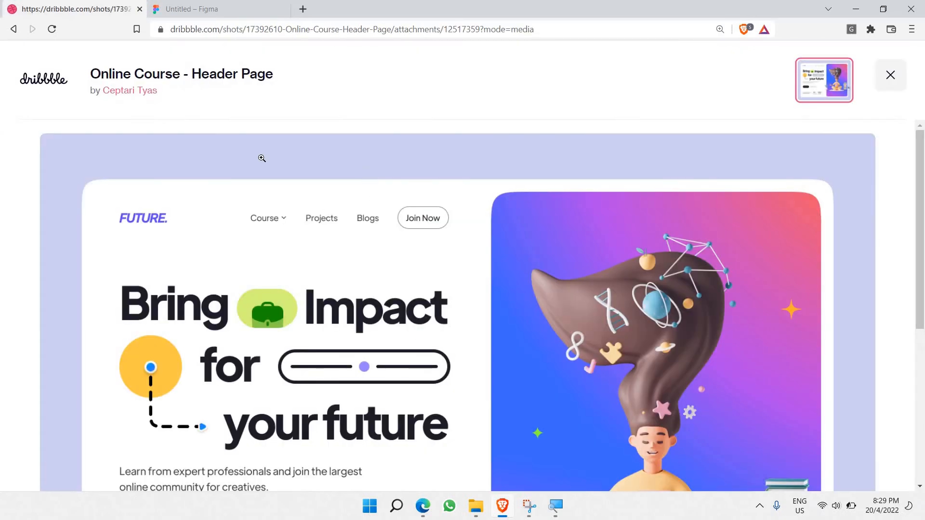
scroll(179, 177, "down", 3)
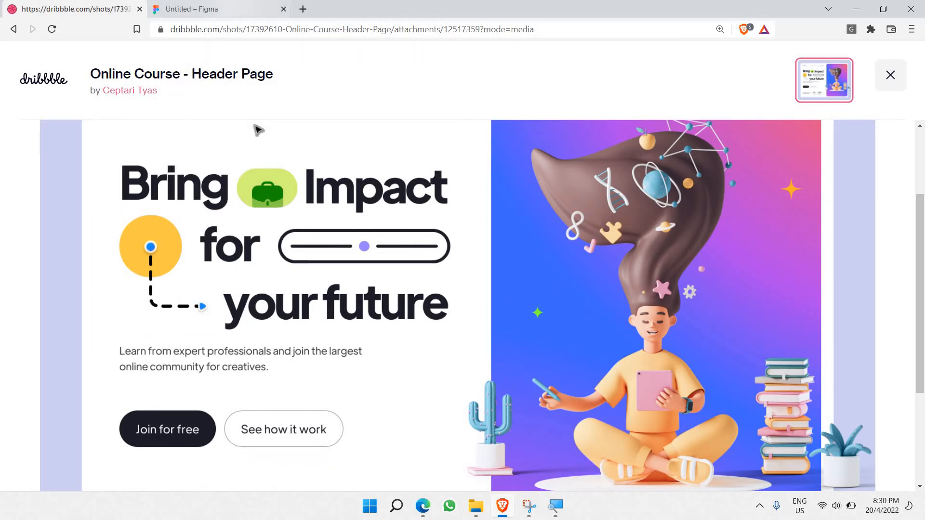
key("ctrl+Tab")
left_click(225, 121)
key("ctrl+c")
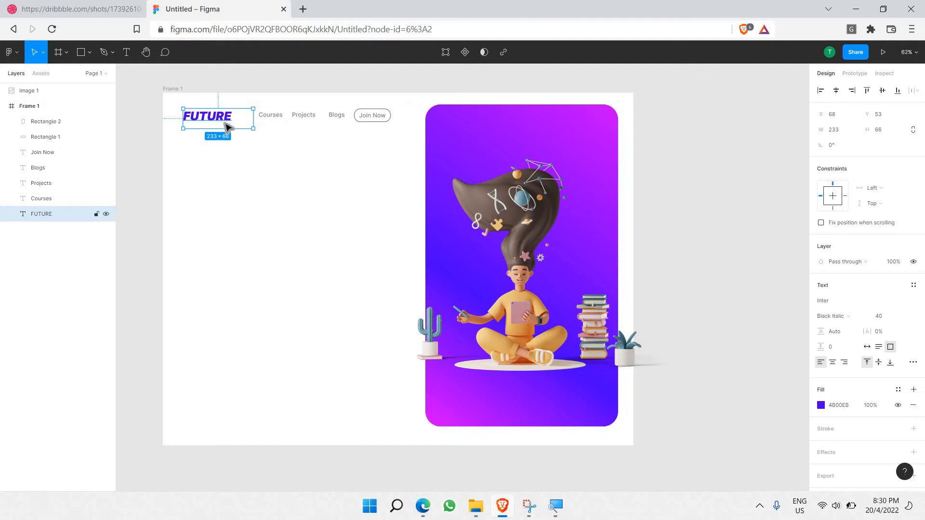
key("ctrl+v")
left_click_drag(224, 122, 223, 167)
- Replace the duplicated text with the headline "Bring Impact to your future"
double_click(222, 166)
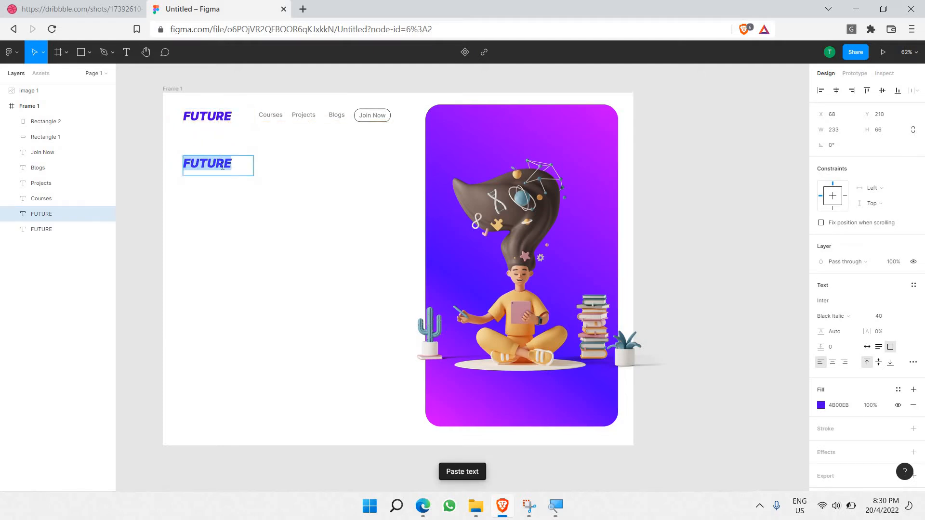
type("Brin")
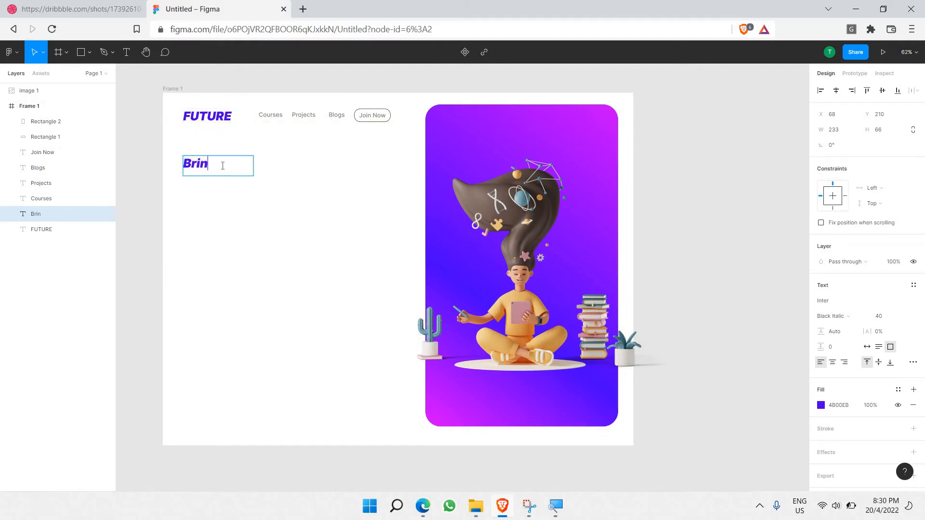
type("g Impact")
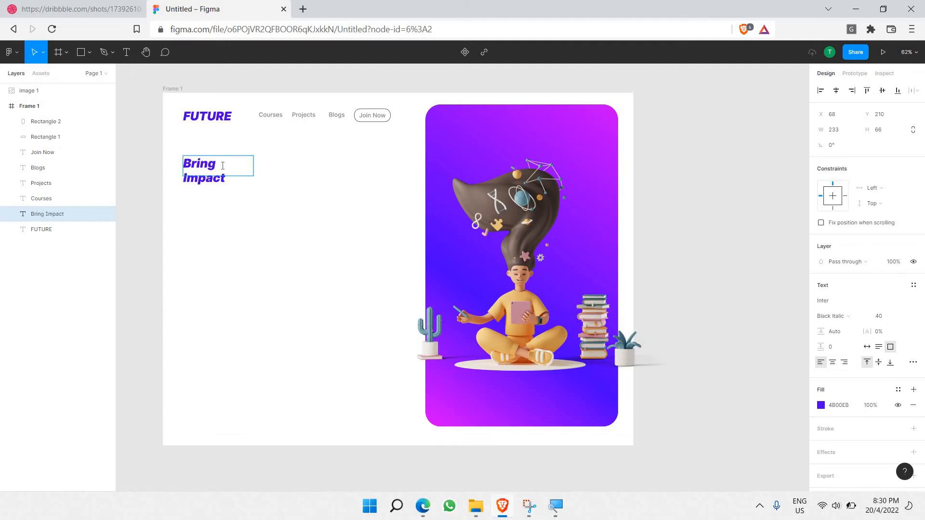
type(" to your futue\\re\\")
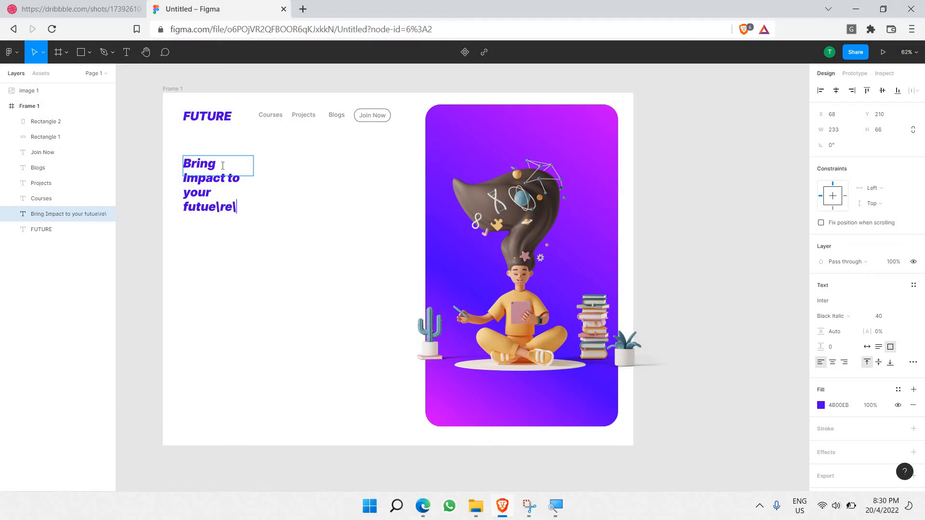
key("BackSpace")
key("BackSpace")
key("BackSpace")
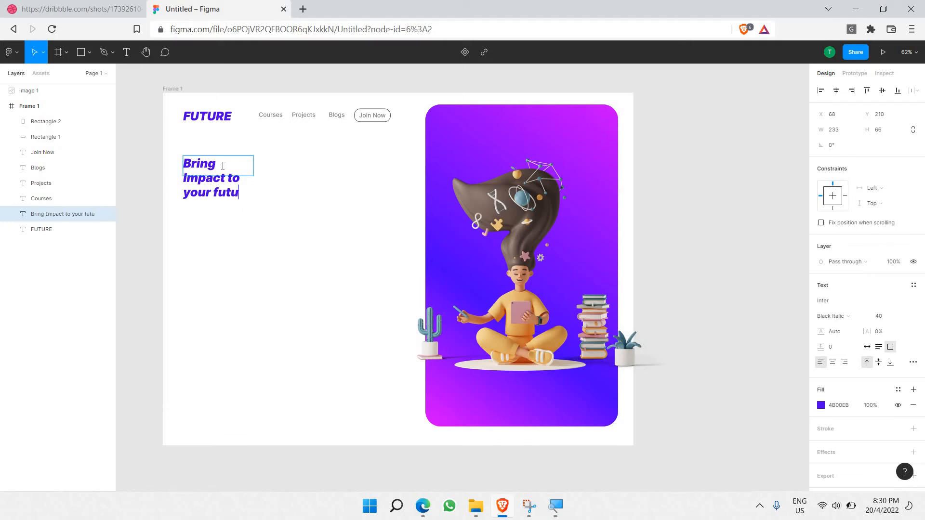
- Enlarge the headline's text box to 690 × 244 and set its font size to 96
left_click_drag(253, 170, 248, 229)
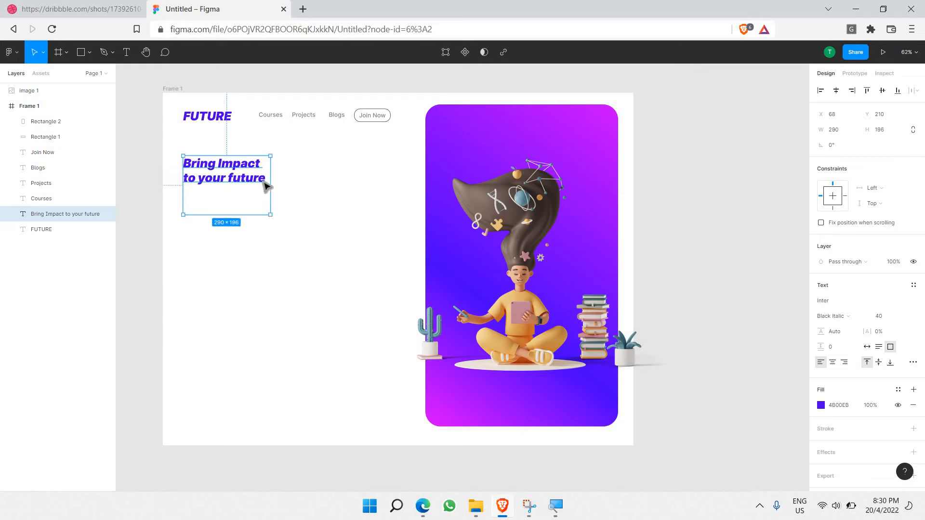
left_click_drag(271, 181, 390, 193)
left_click(300, 174)
key("ctrl+a")
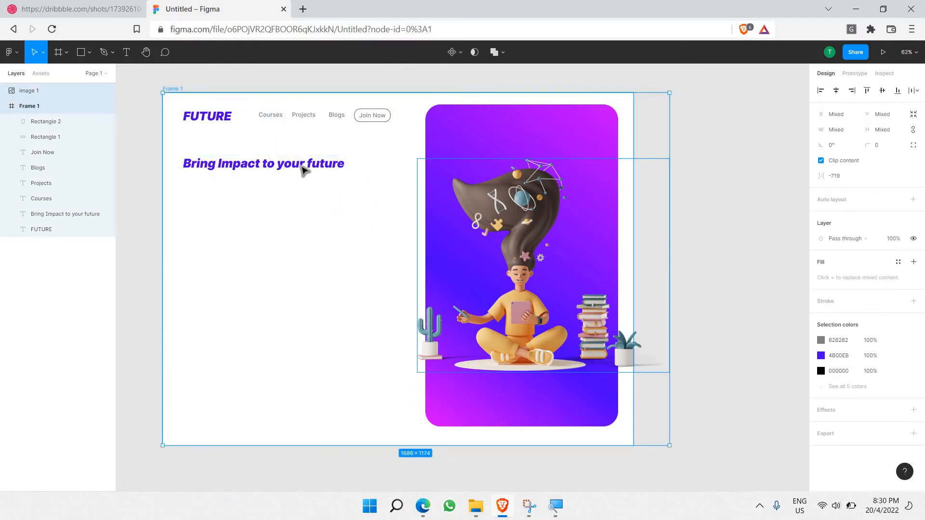
double_click(301, 167)
key("Return")
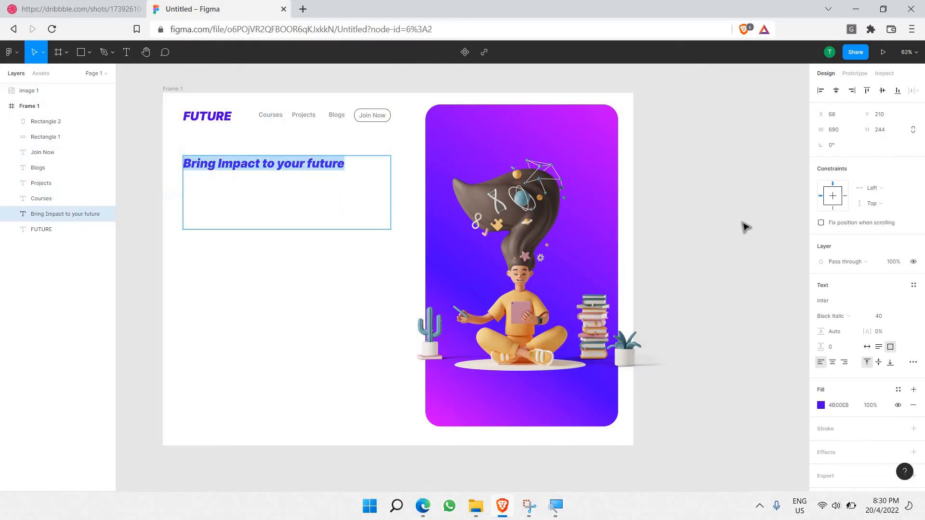
left_click(910, 318)
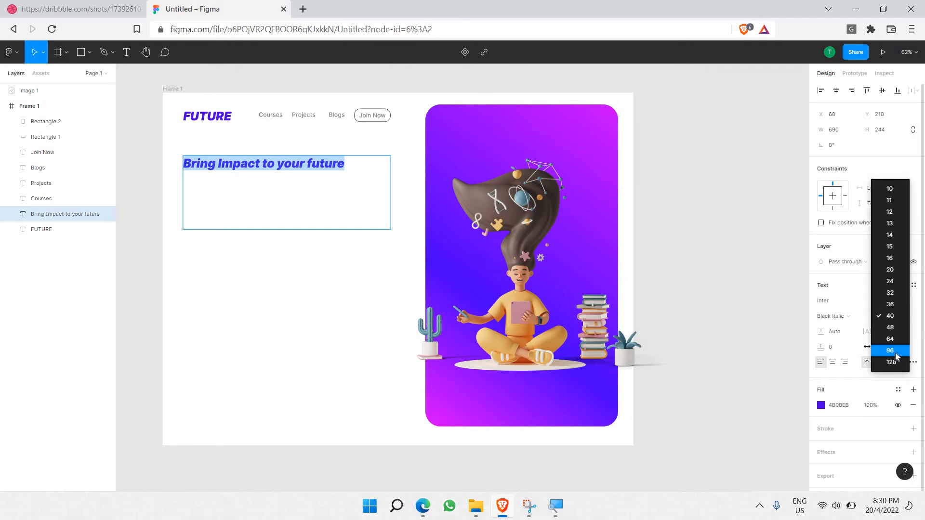
left_click(890, 350)
- Change the headline's font style to the upright Black weight
double_click(300, 224)
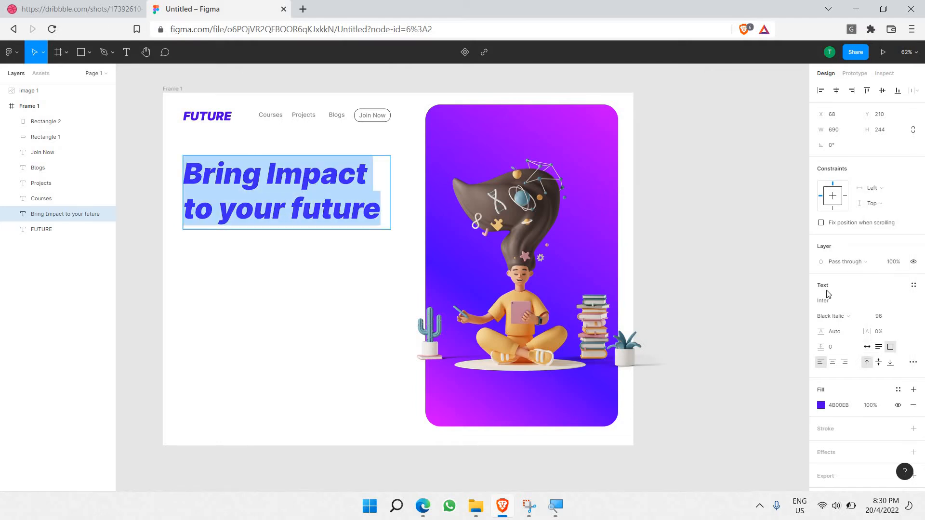
left_click(840, 318)
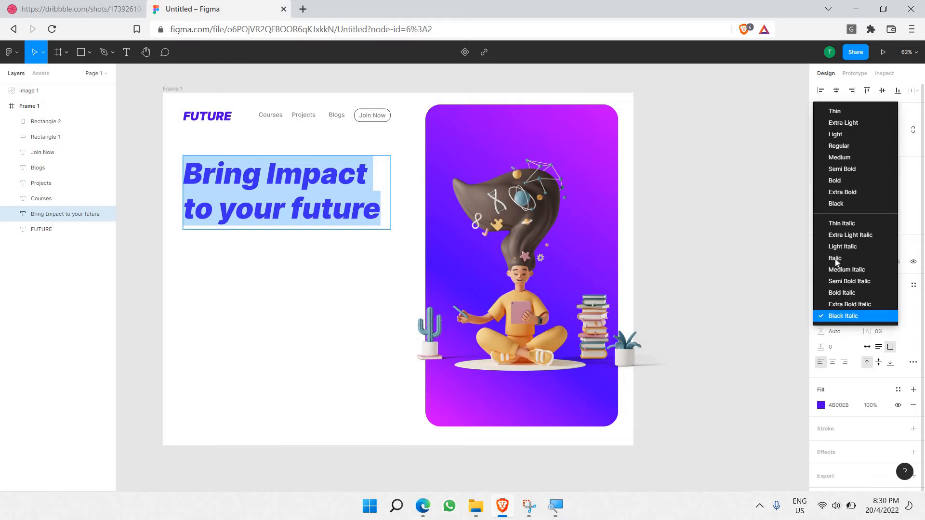
left_click(846, 206)
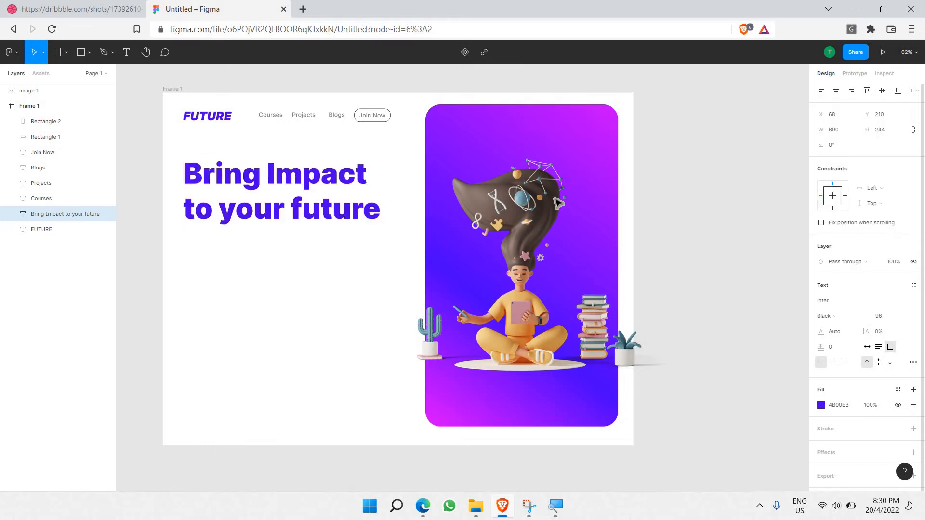
- Try to switch the headline's font to Circular and browse the font list for it
left_click(279, 218)
key("ctrl+a")
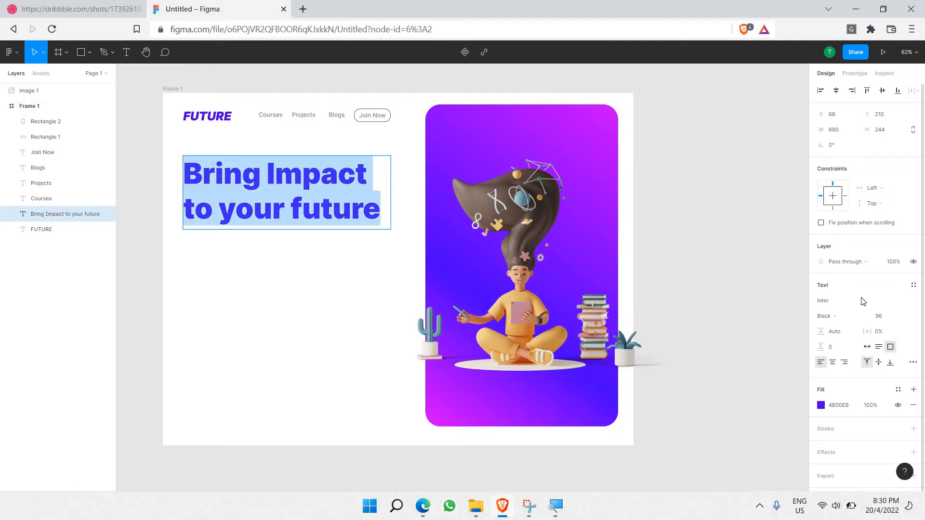
left_click(848, 306)
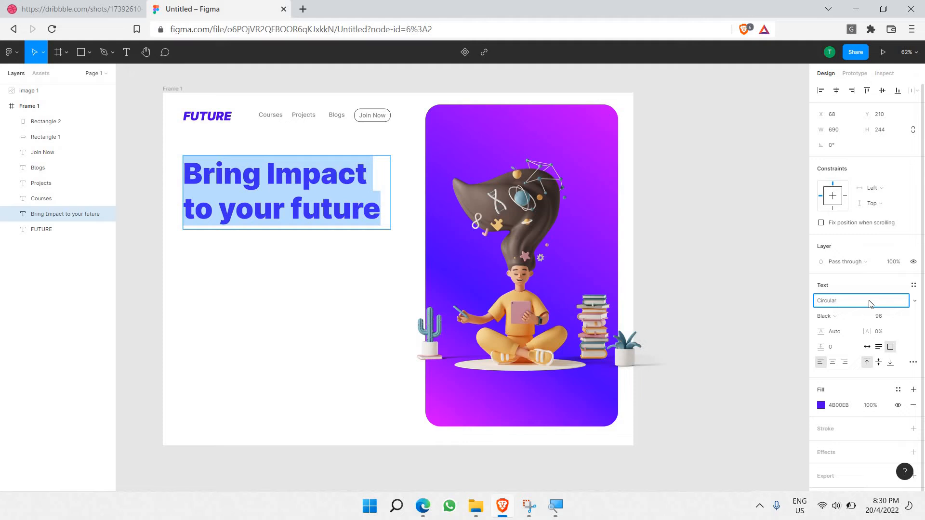
key("Escape")
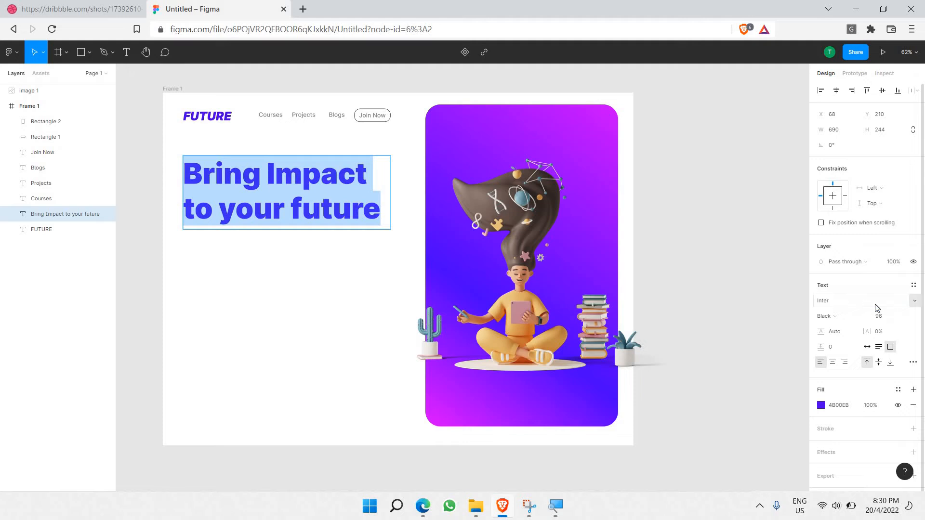
left_click(912, 299)
scroll(896, 307, "down", 12)
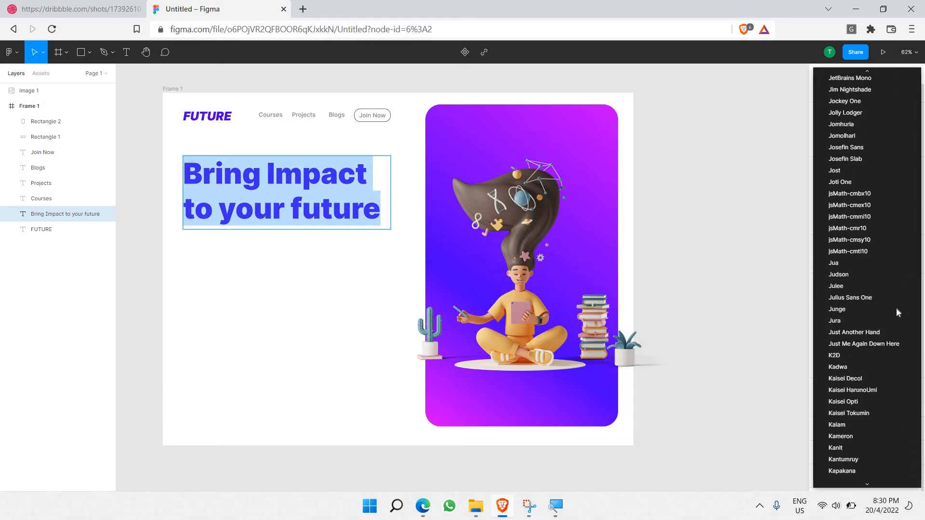
scroll(895, 308, "up", 20)
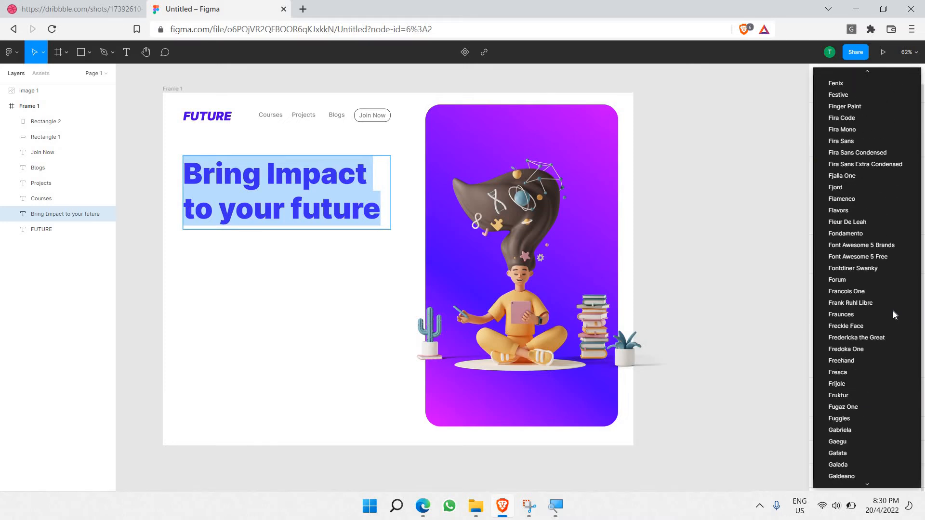
scroll(893, 312, "up", 15)
scroll(893, 314, "up", 15)
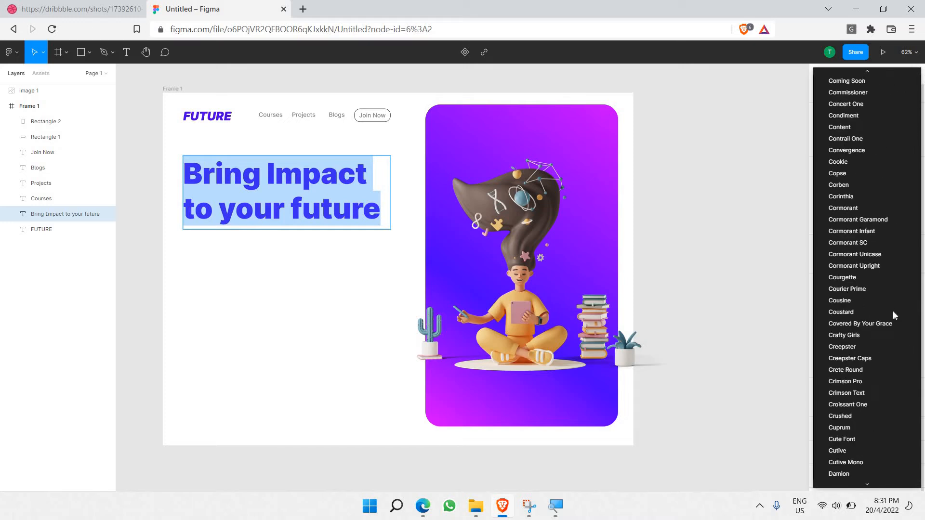
scroll(893, 315, "up", 10)
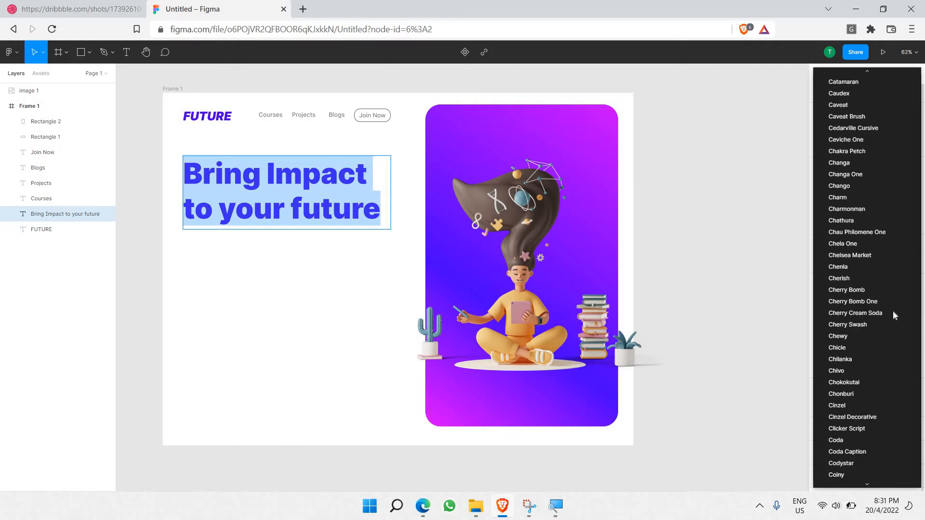
scroll(892, 315, "up", 1)
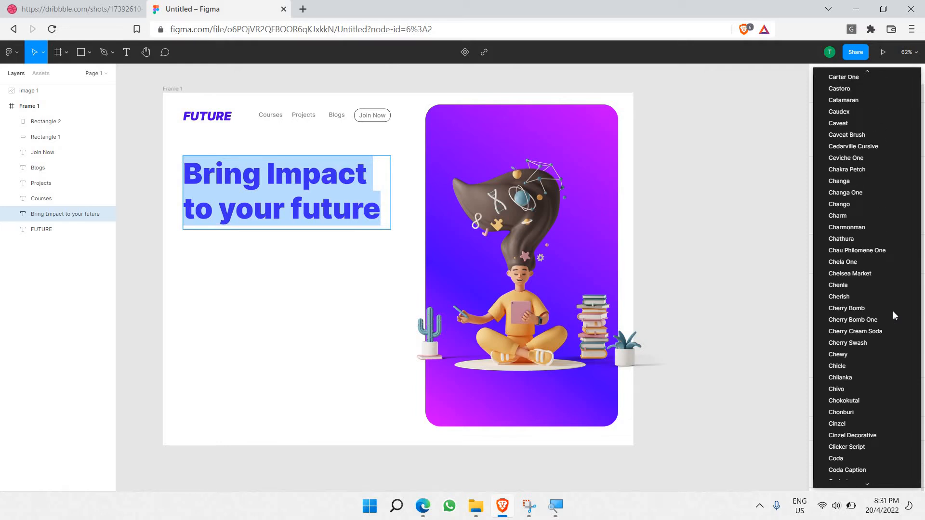
key("Escape")
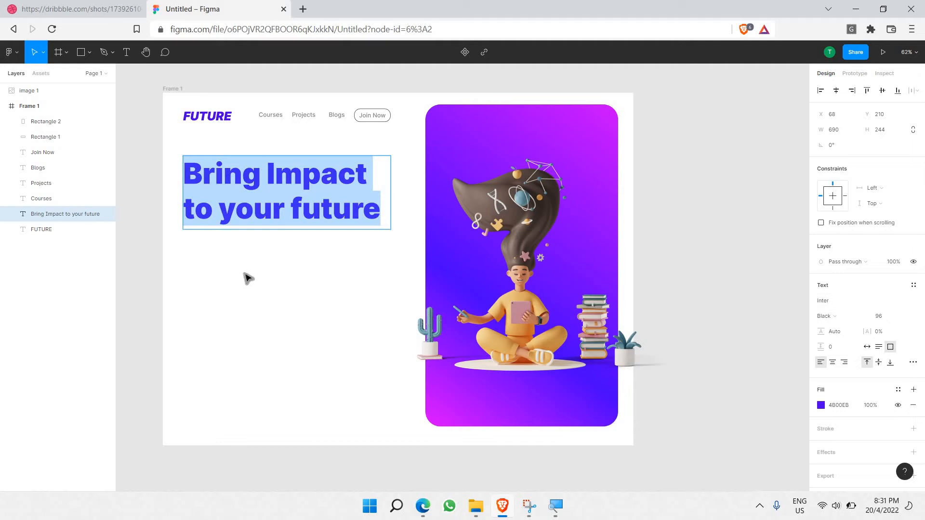
left_click(113, 173)
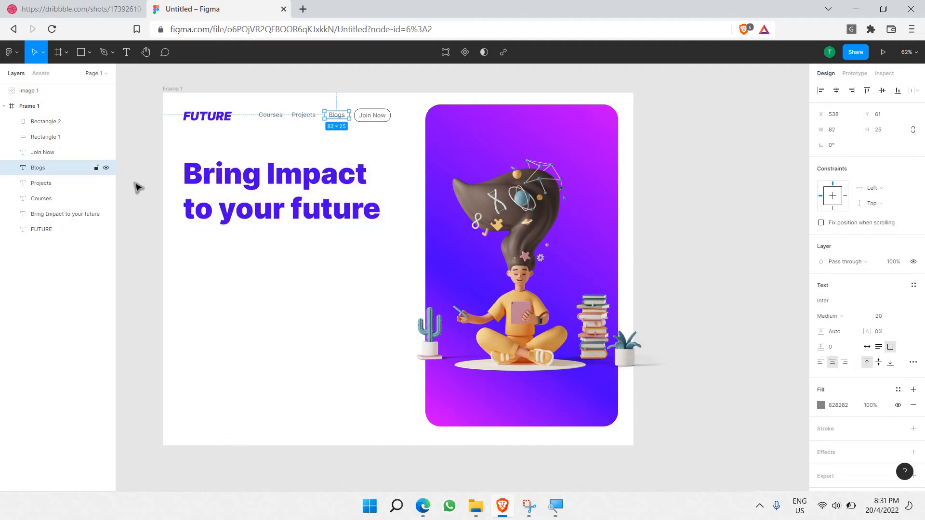
- Check the reference design, widen the gap between "Bring" and "Impact" with extra spaces, and enlarge the headline's text box to 726 × 244
left_click(96, 6)
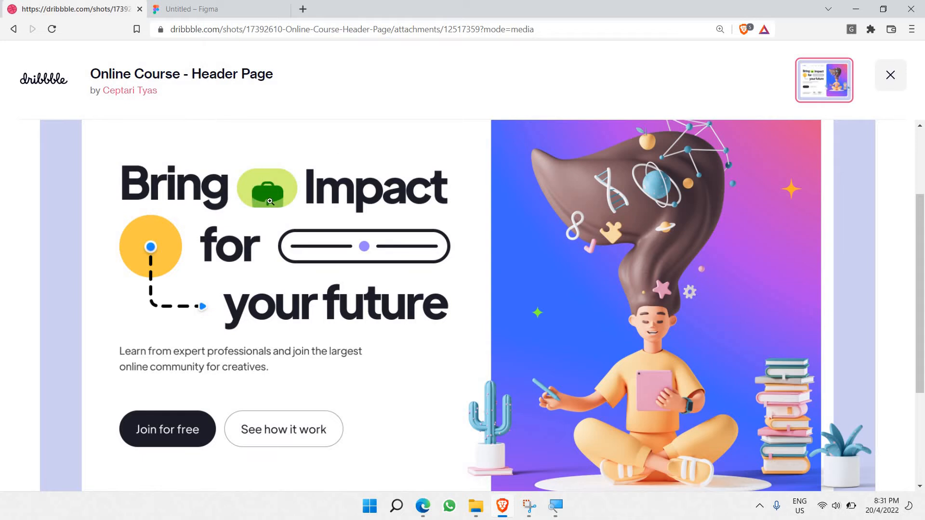
left_click(203, 4)
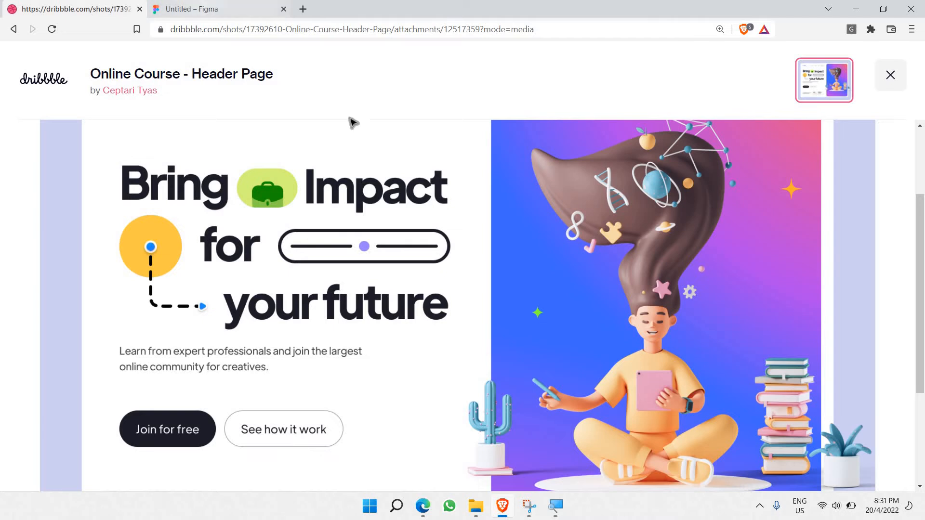
double_click(269, 177)
left_click(268, 177)
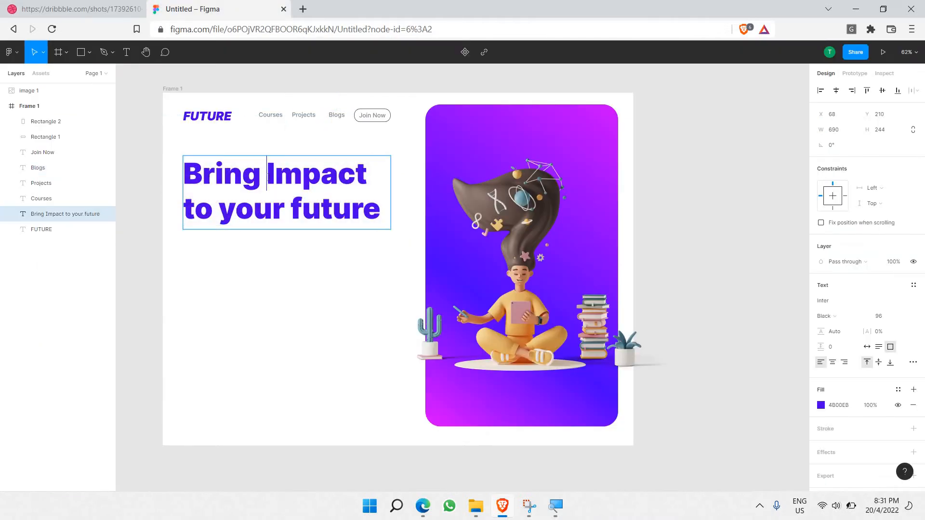
key("Escape")
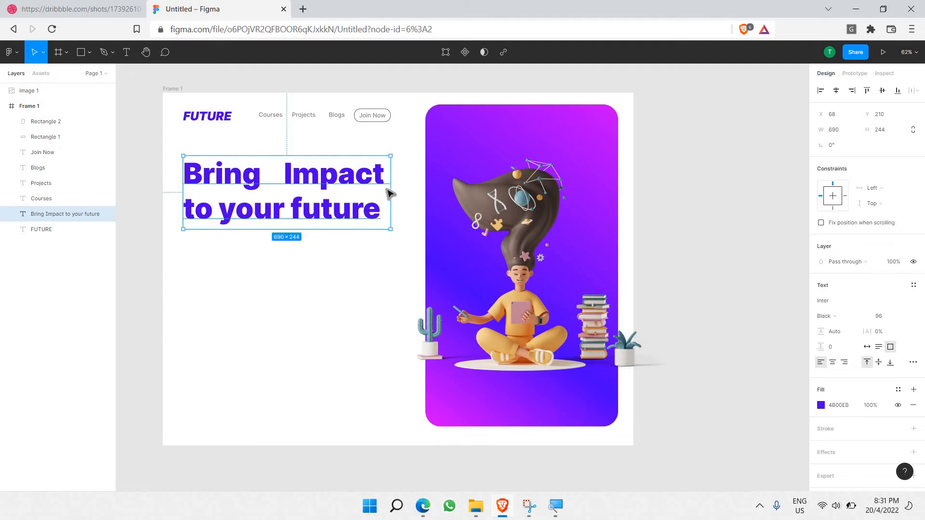
left_click_drag(392, 194, 401, 198)
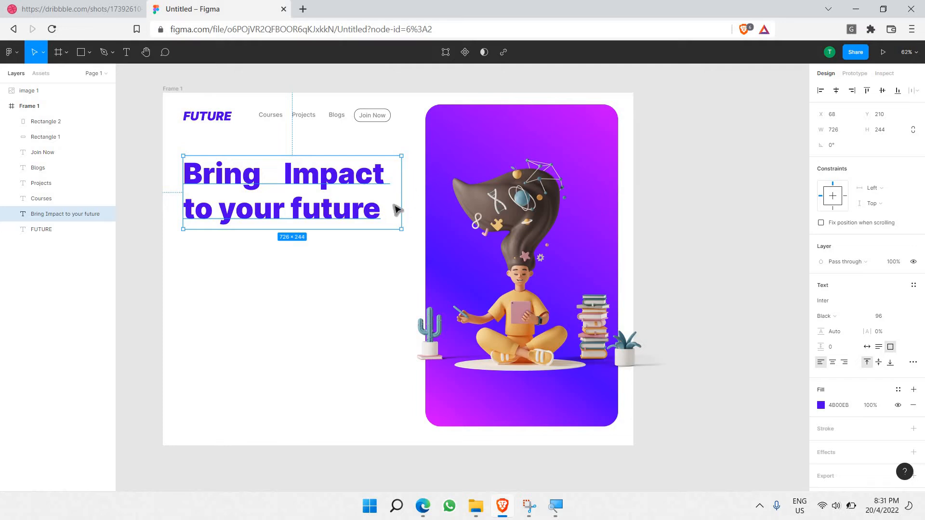
- Reduce the font size of the whole headline to 64
double_click(292, 193)
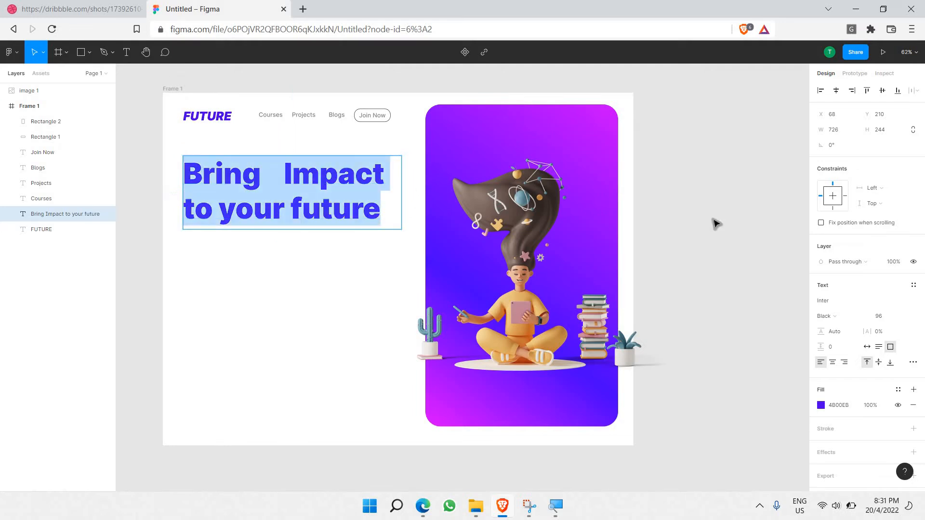
left_click(891, 318)
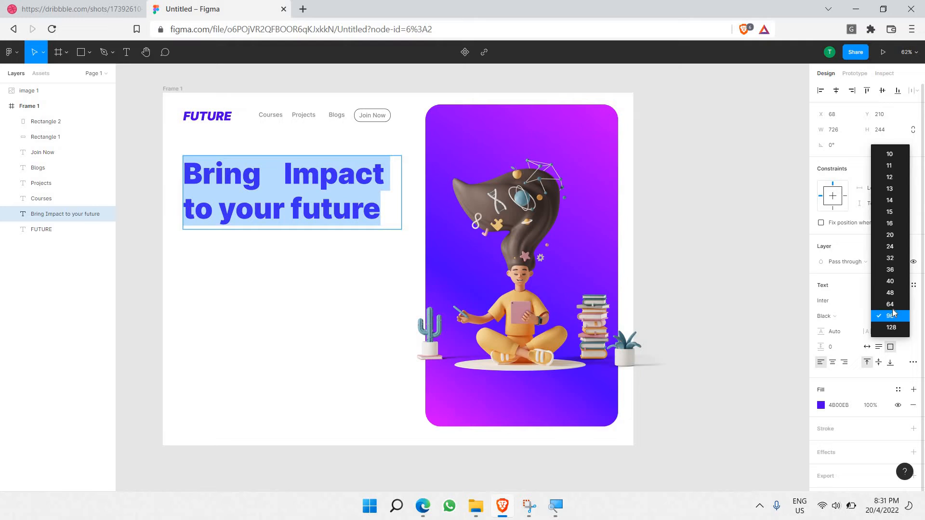
left_click(886, 304)
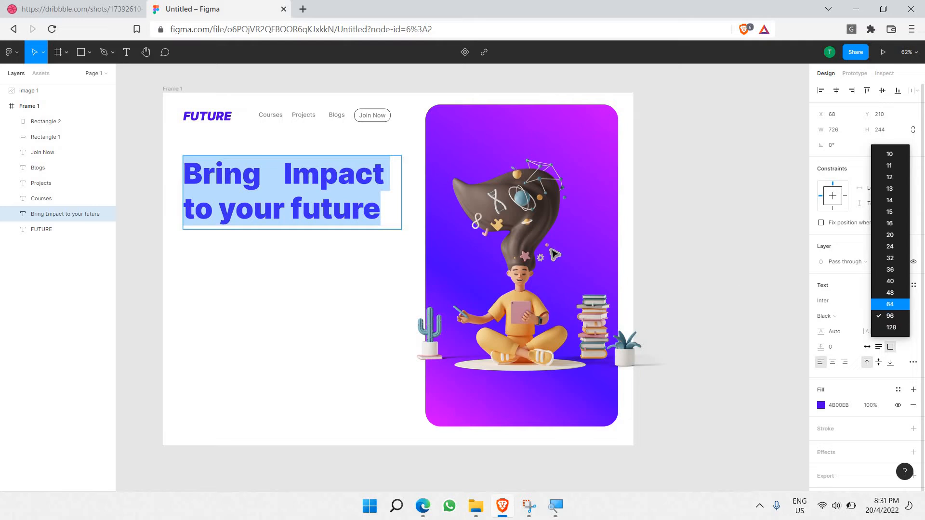
- Compare with the reference design, add more space before "Impact", and break the headline before "to your future"
left_click(115, 9)
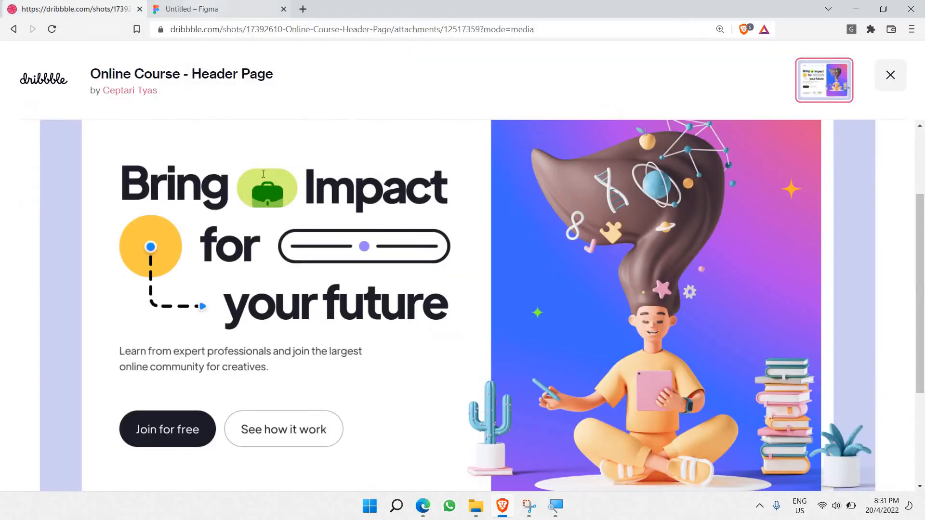
left_click(202, 4)
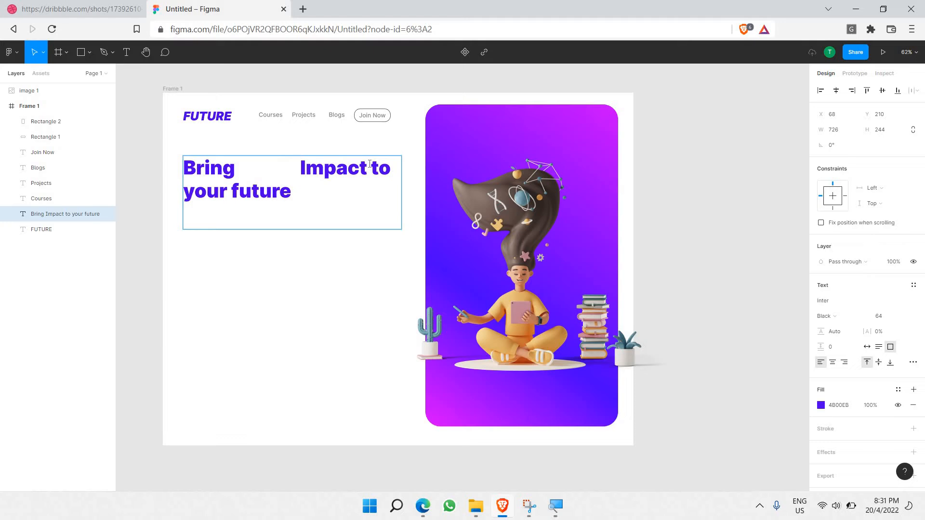
key("Return")
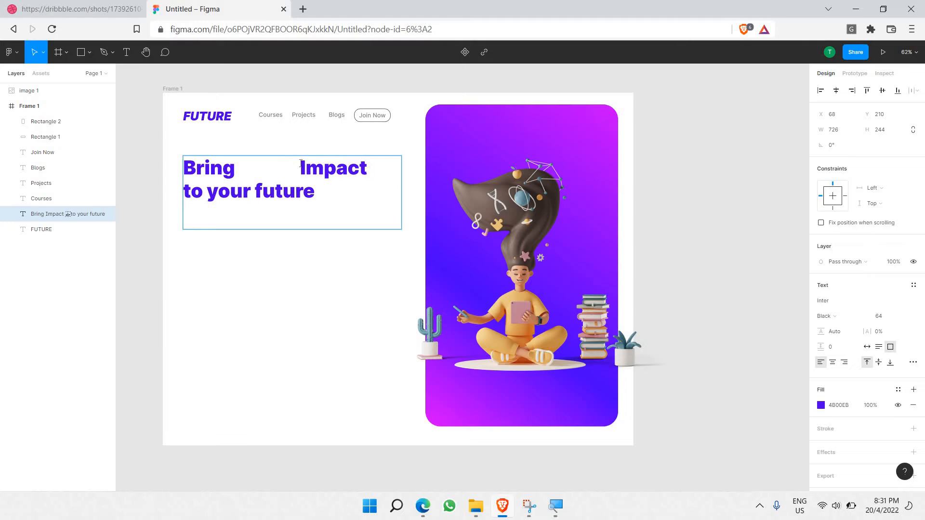
- Set the font size of the whole headline to 75
key("ctrl+a")
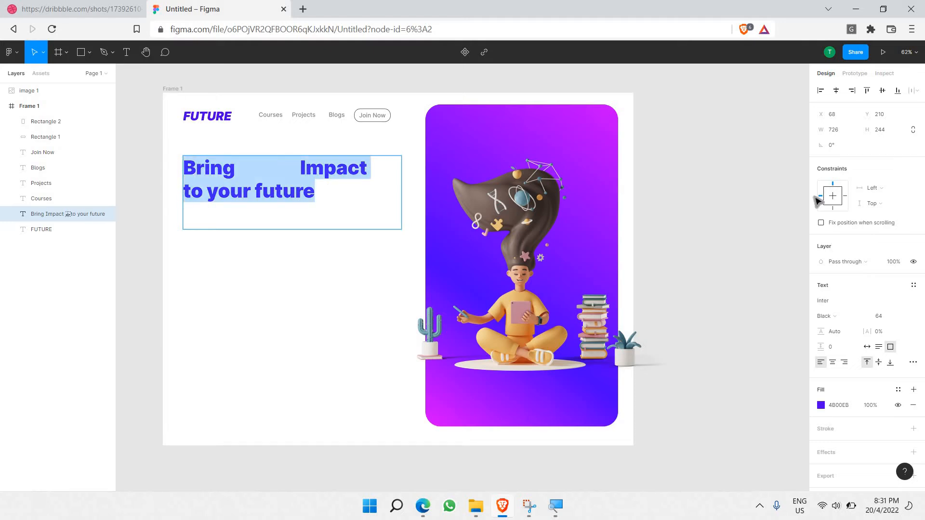
left_click(887, 319)
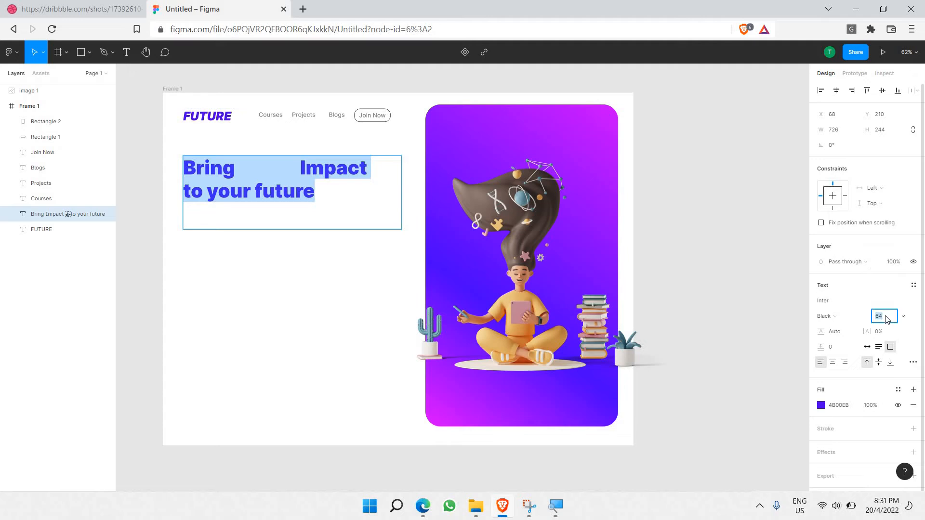
type("75")
key("Return")
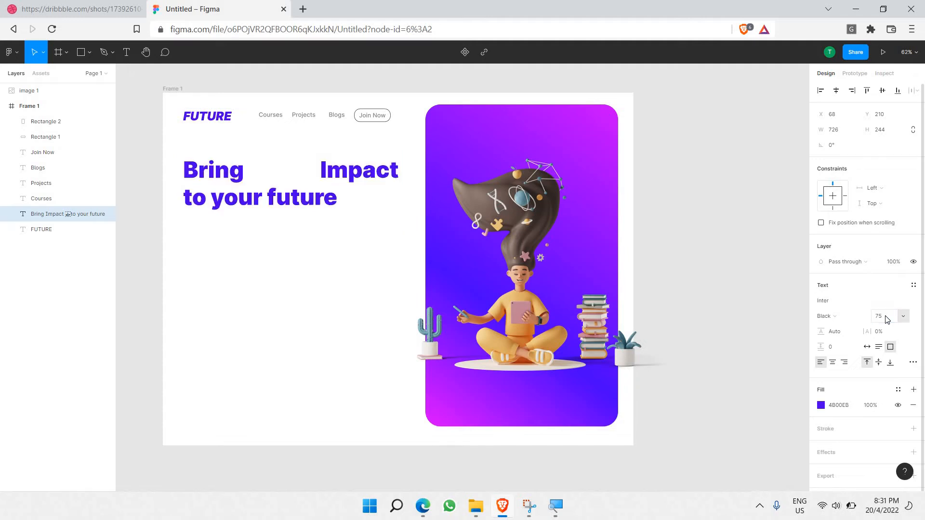
- Narrow the gap between "Bring" and "Impact" by deleting five of the spaces before "Impact"
left_click(345, 190)
key("ctrl+a")
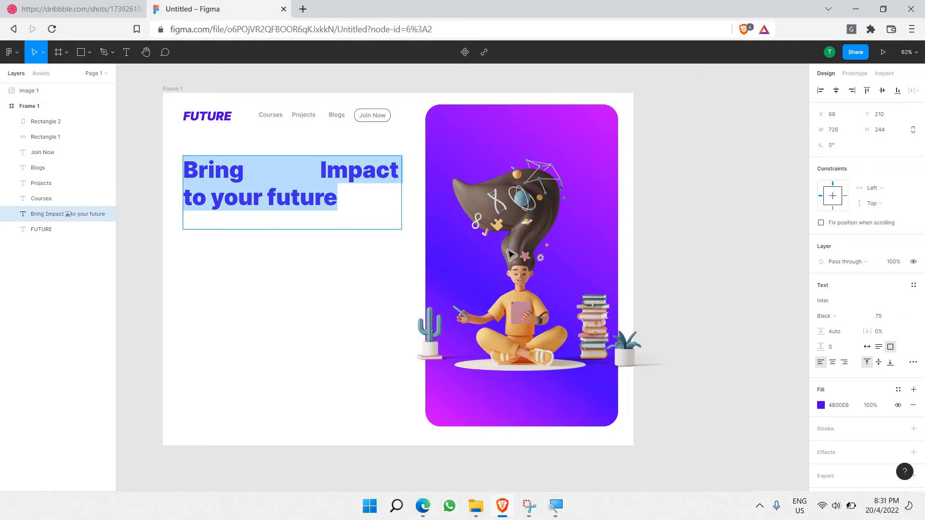
left_click(311, 169)
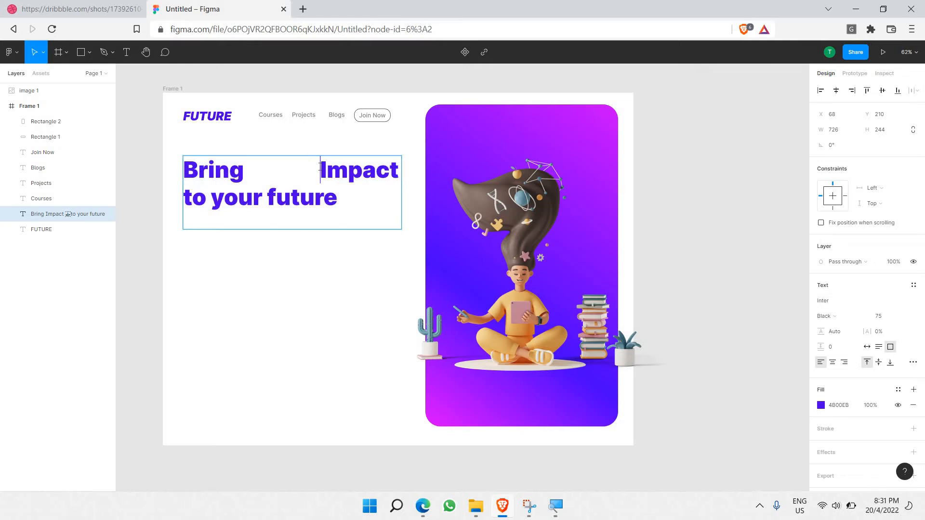
key("BackSpace")
key("BackSpace")
key("BackSpace")
key("BackSpace")
key("BackSpace")
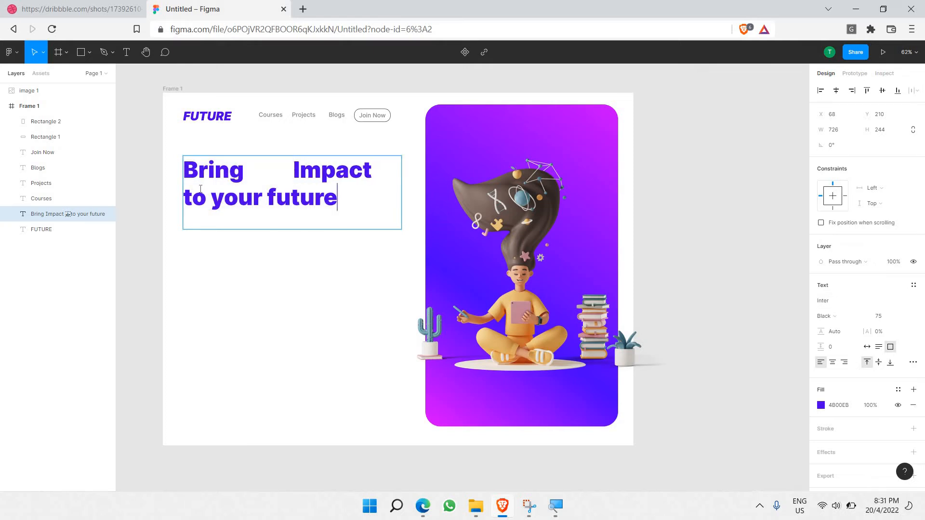
- Set the headline's font size to 85 and remove one more space before "Impact"
left_click_drag(337, 198, 206, 197)
key("ctrl+a")
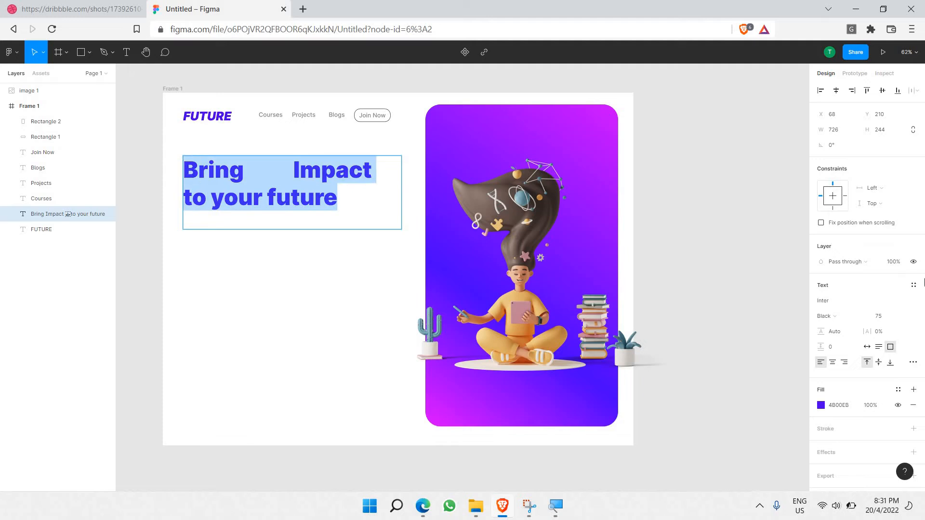
left_click(903, 316)
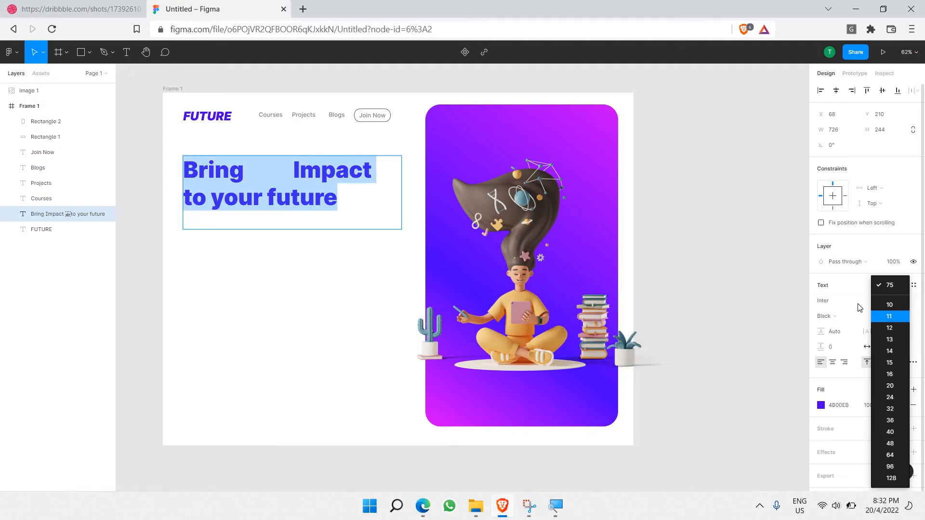
left_click(888, 320)
left_click(889, 317)
type("8")
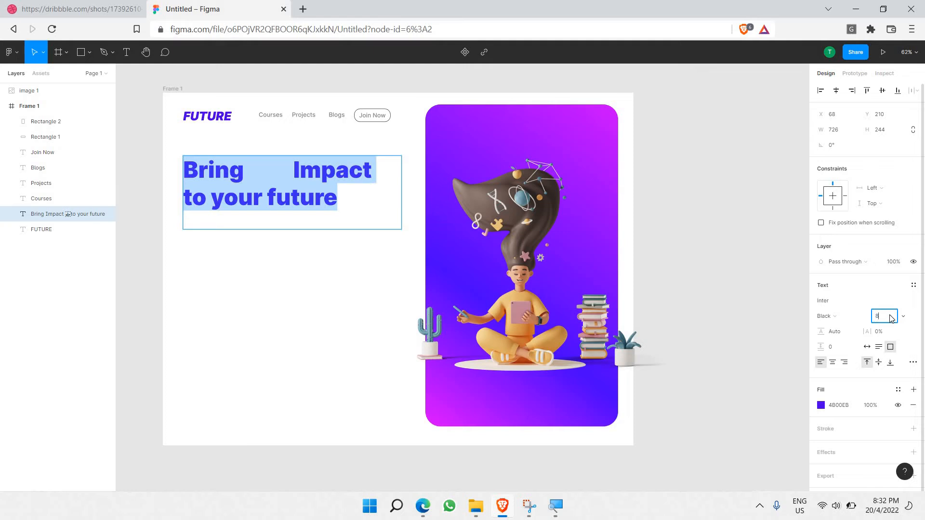
type("5")
key("Return")
left_click(307, 168)
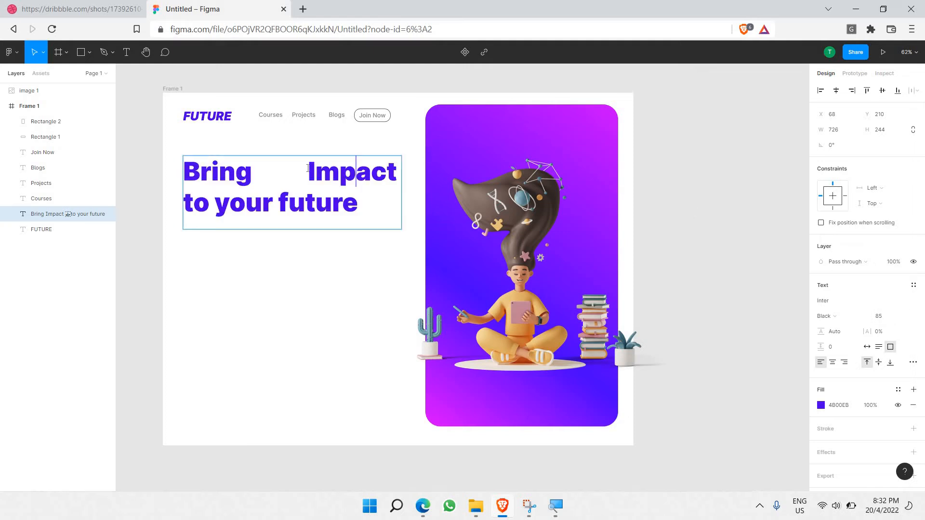
key("BackSpace")
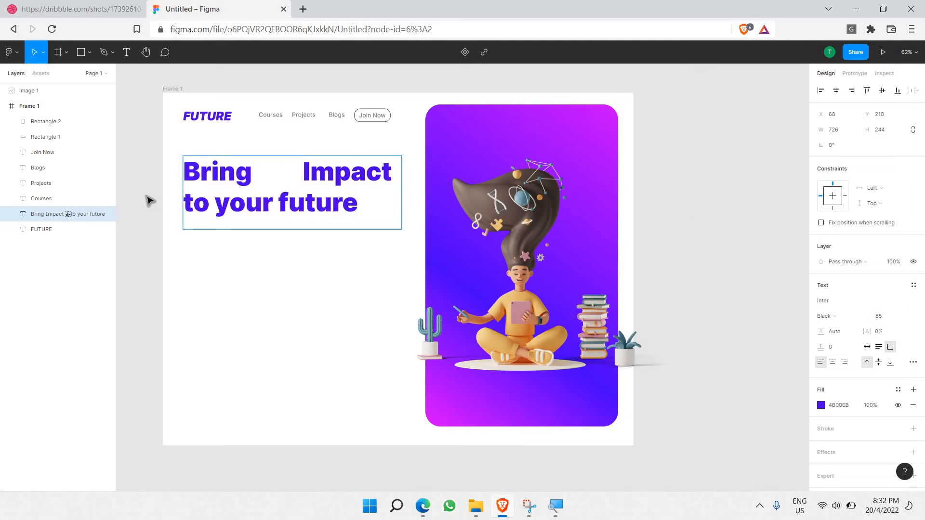
- Change the fill colour of the whole headline to black (000000)
key("Escape")
left_click(106, 183)
key("Return")
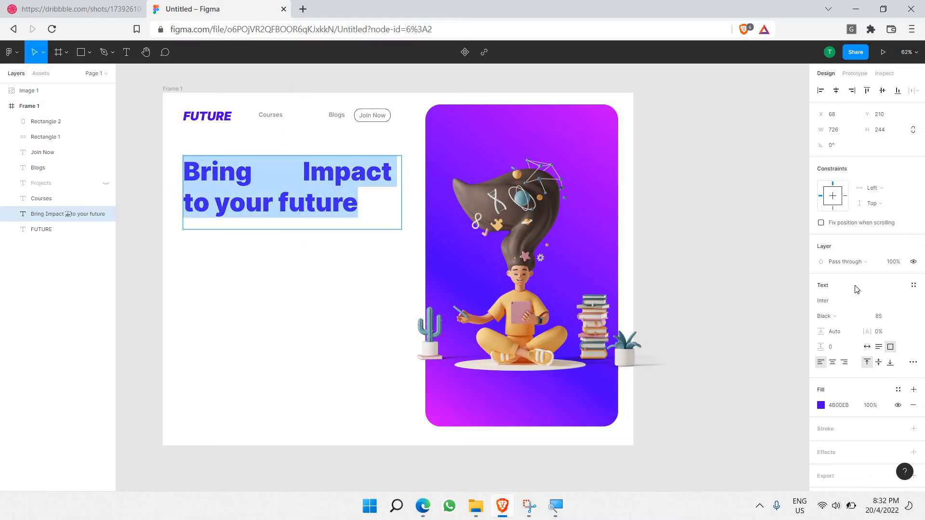
left_click(820, 405)
left_click_drag(722, 314, 638, 425)
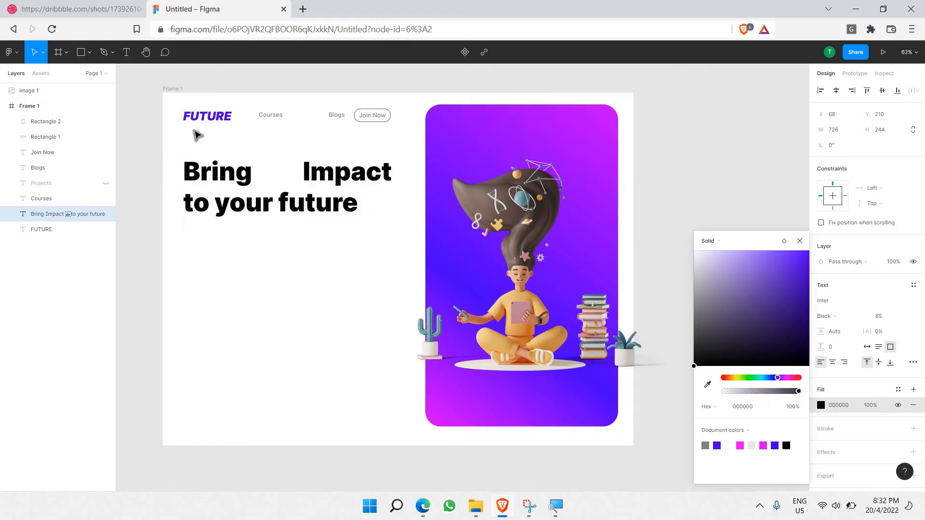
left_click(153, 95)
key("Escape")
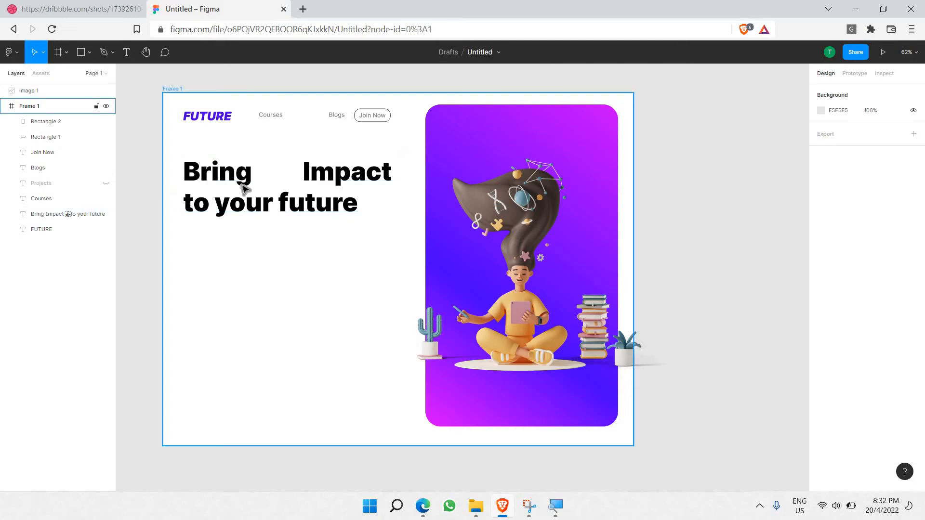
- Following the reference design, draw a frame of about 132 × 67 in the gap between "Bring" and "Impact" and adjust its position
scroll(243, 183, "up", 5)
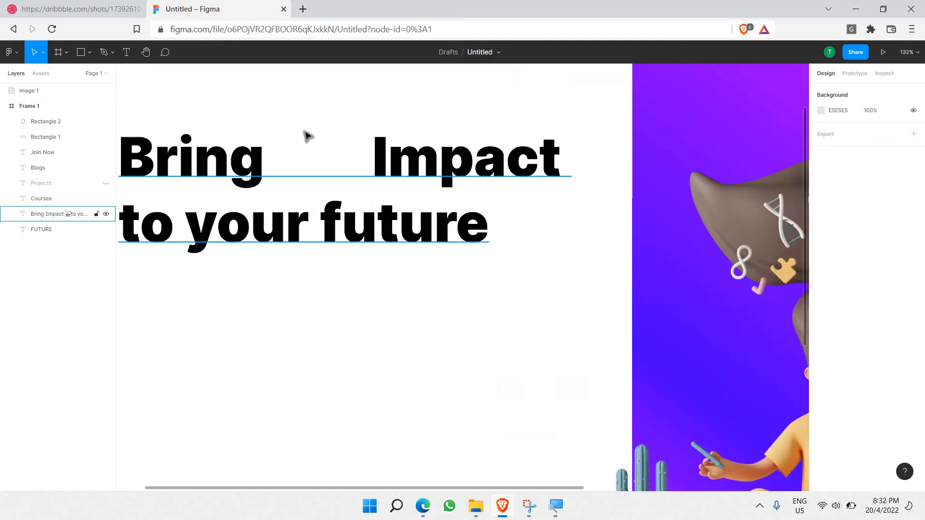
left_click(30, 8)
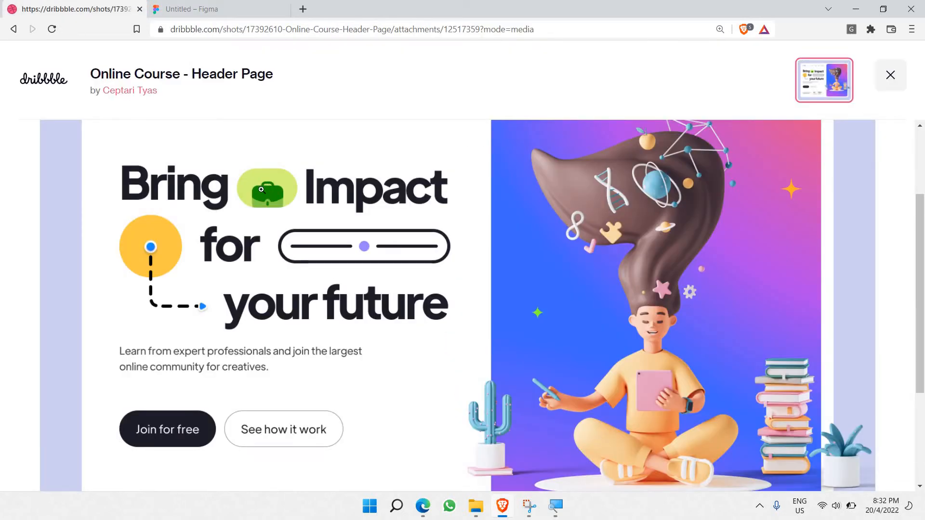
left_click(224, 6)
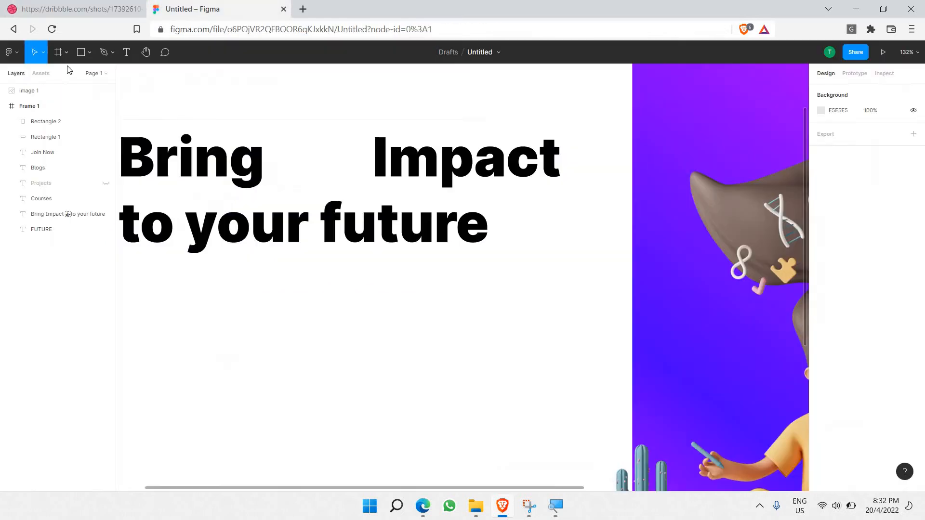
left_click(80, 52)
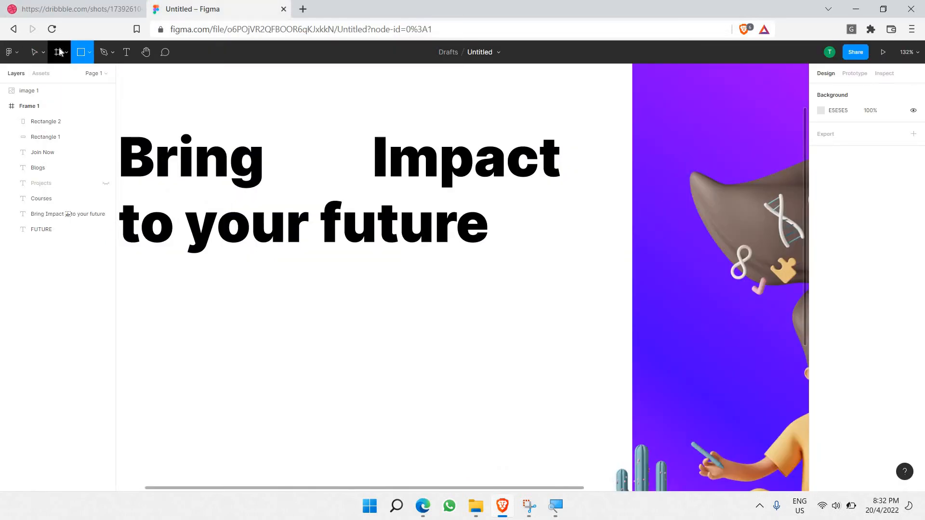
left_click(59, 52)
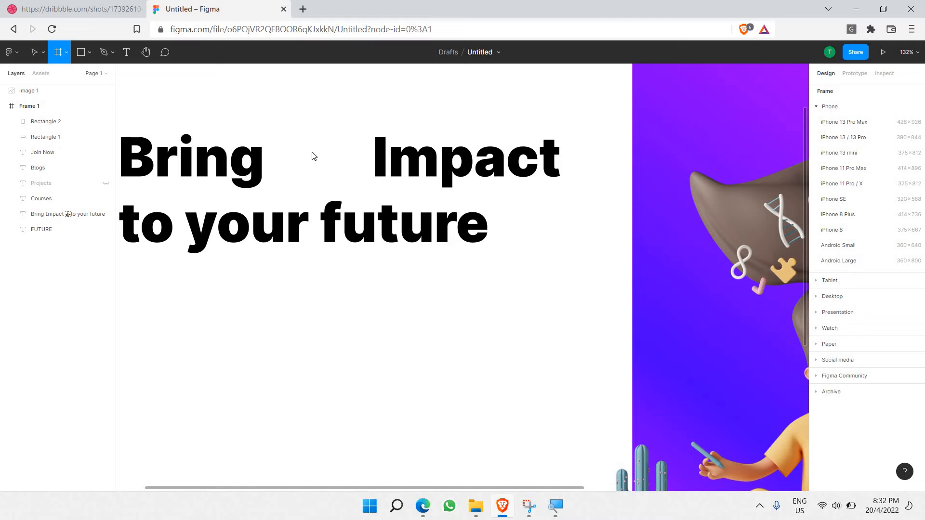
left_click_drag(280, 137, 364, 179)
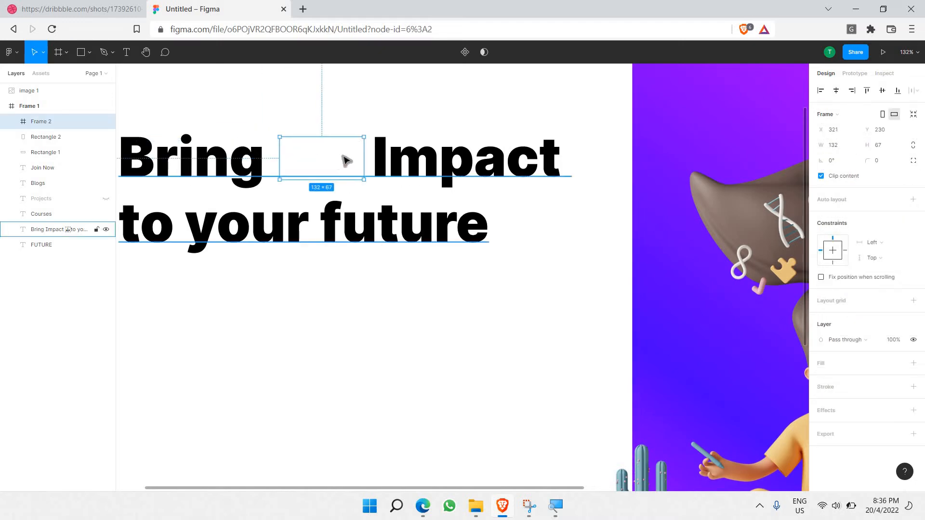
left_click_drag(331, 160, 339, 153)
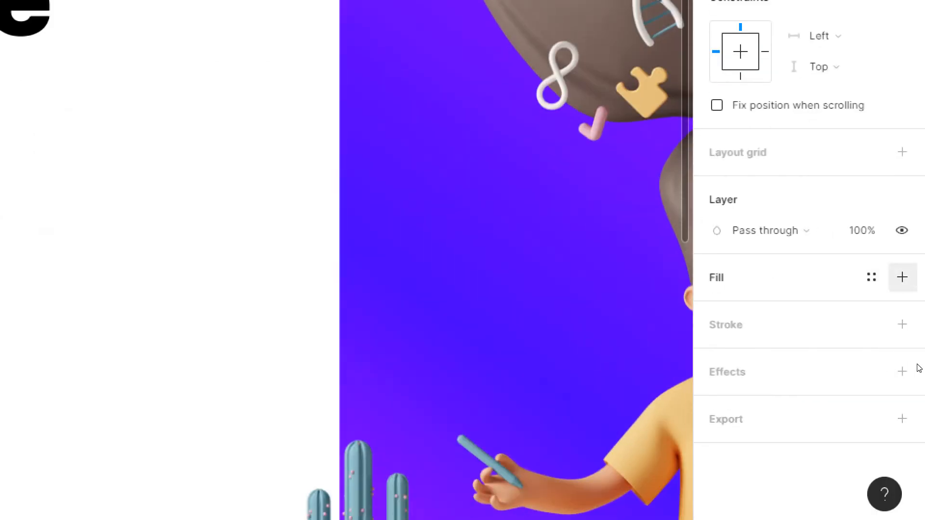
- Add a solid fill to the new frame and set its colour to light green C6FFA4
left_click(902, 277)
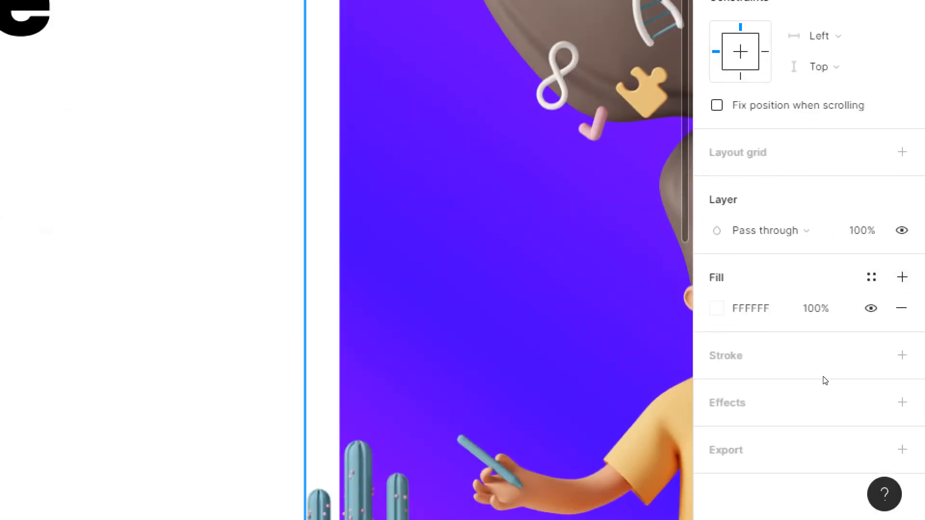
left_click(716, 308)
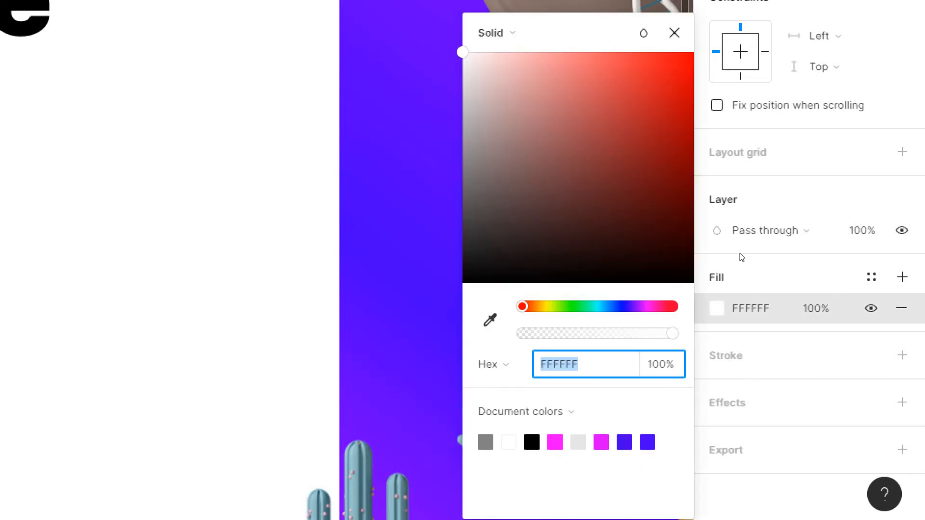
left_click(562, 307)
left_click_drag(549, 82, 545, 52)
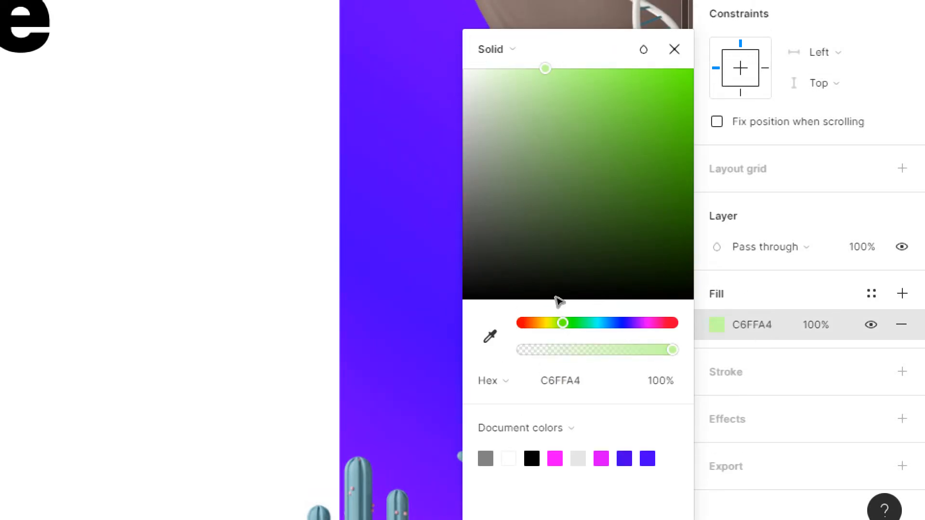
- Set the green badge frame's corner radius to 50
scroll(559, 301, "down", 5)
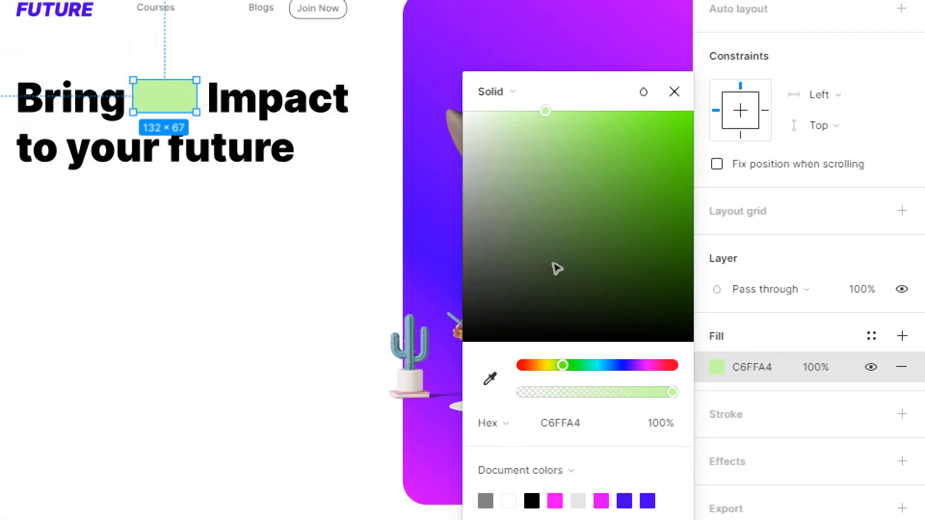
key("Escape")
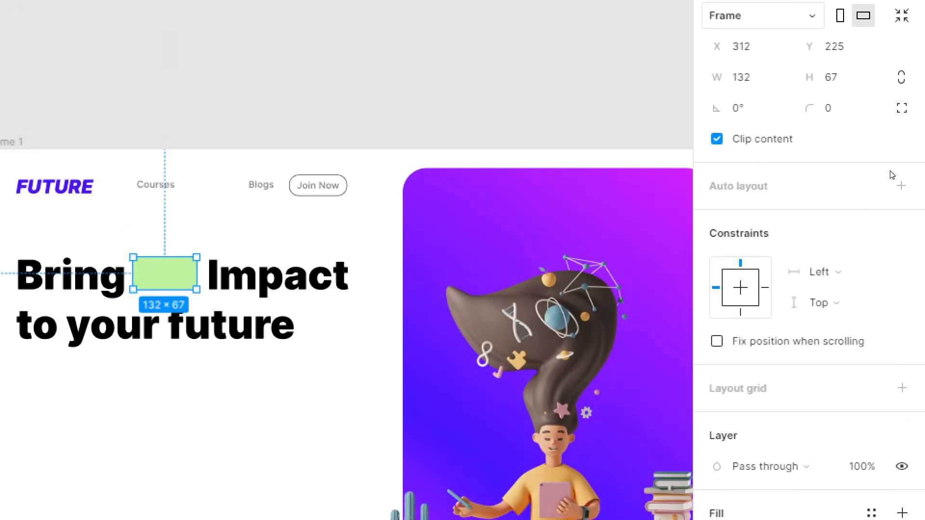
key("Tab")
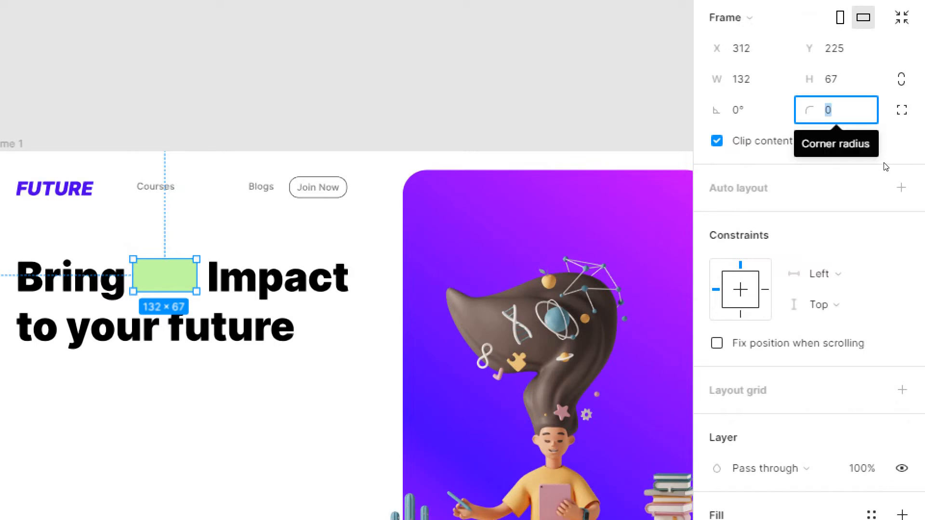
type("50")
key("Return")
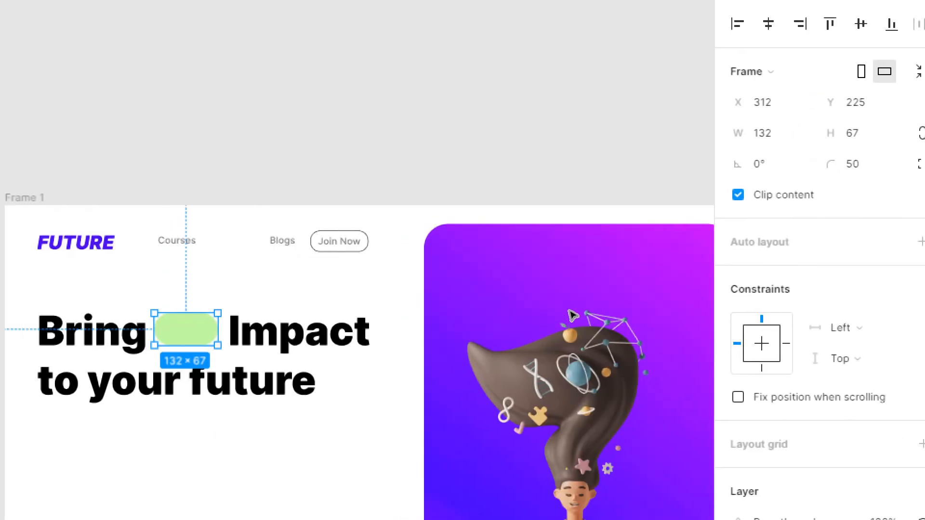
key("Escape")
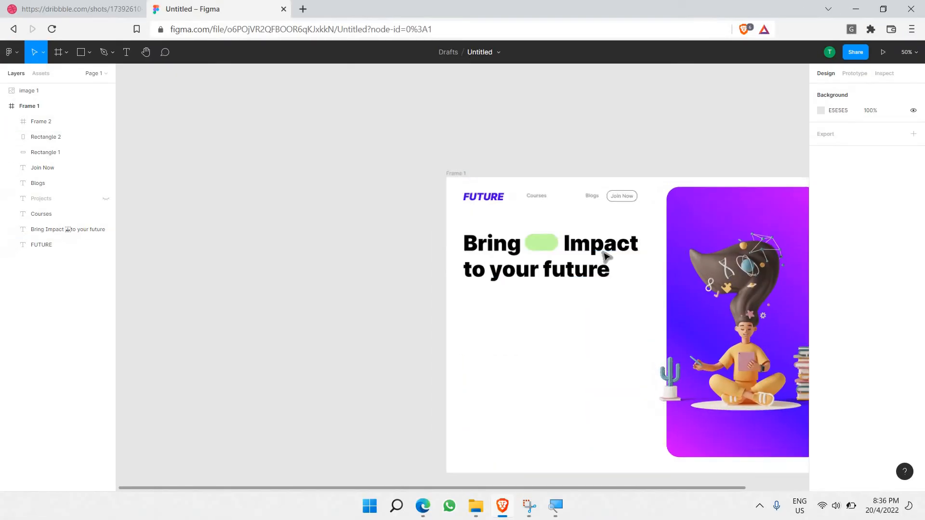
- Nudge the green badge to X 309, Y 229 so it sits in line with the headline's first row
scroll(444, 212, "up", 6)
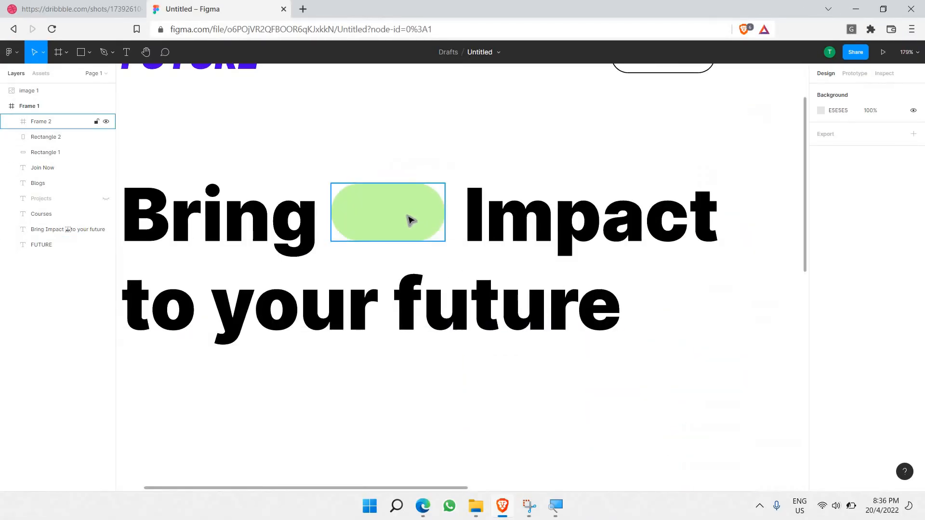
left_click(395, 220)
left_click_drag(393, 221, 394, 218)
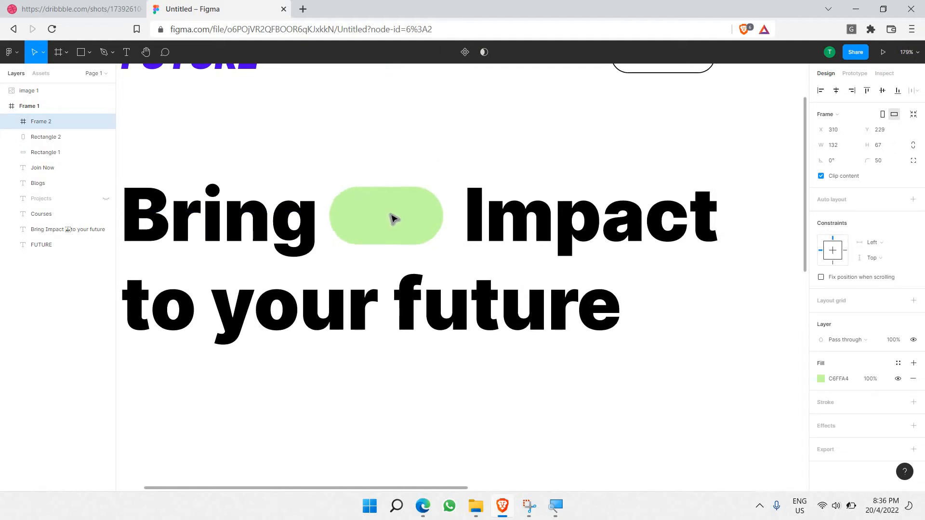
left_click(448, 377)
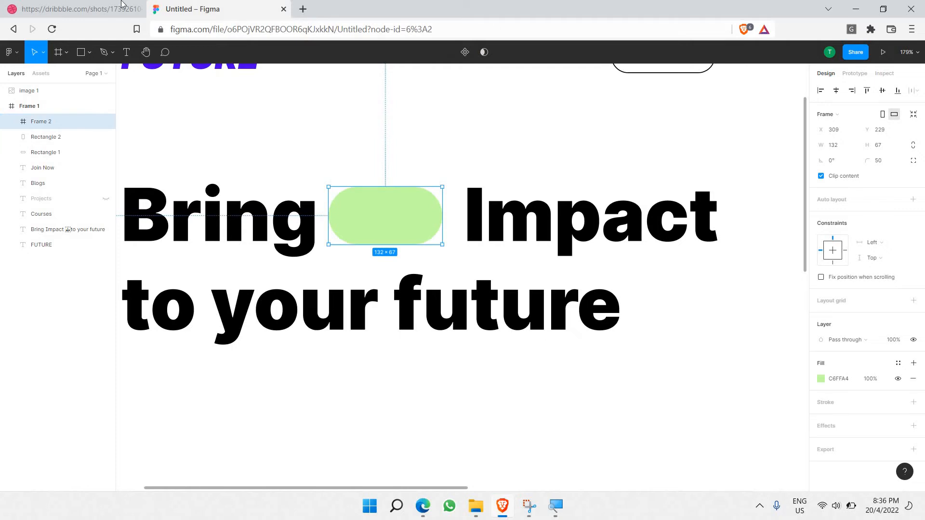
- Check the badge's icon in the reference design, then open Flaticon in a new browser tab and search for "job" icons
left_click(107, 4)
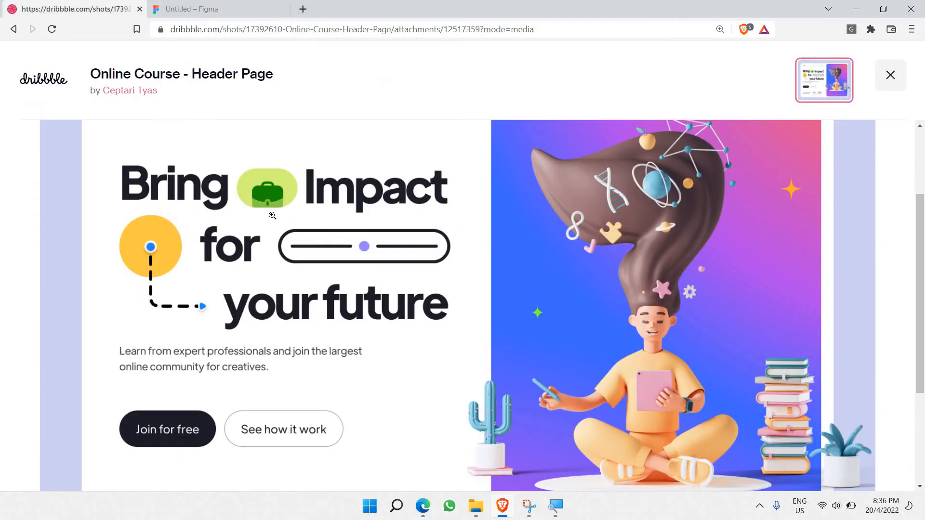
left_click(293, 15)
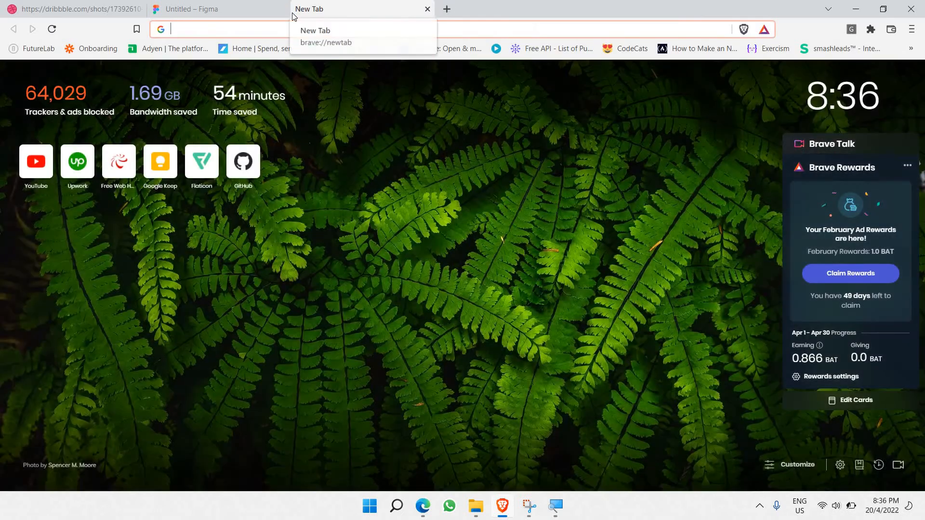
type("fla")
key("Return")
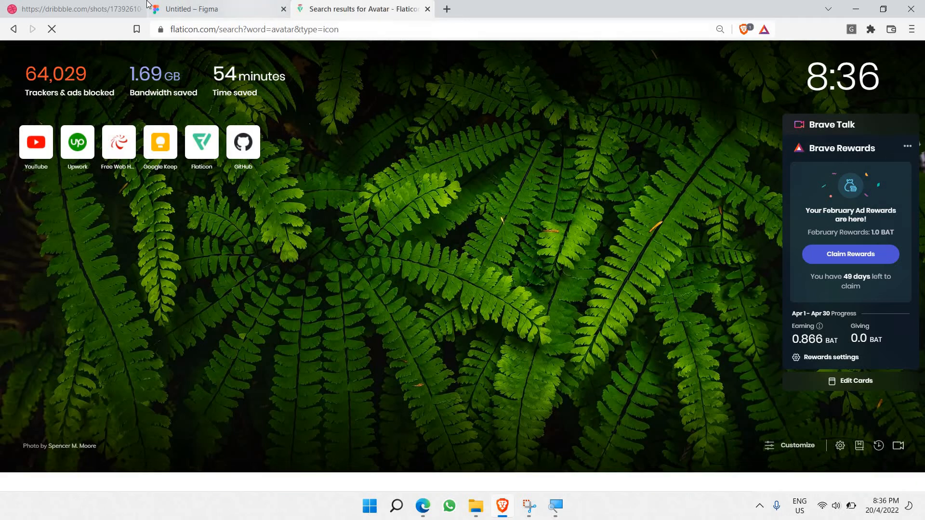
left_click(107, 7)
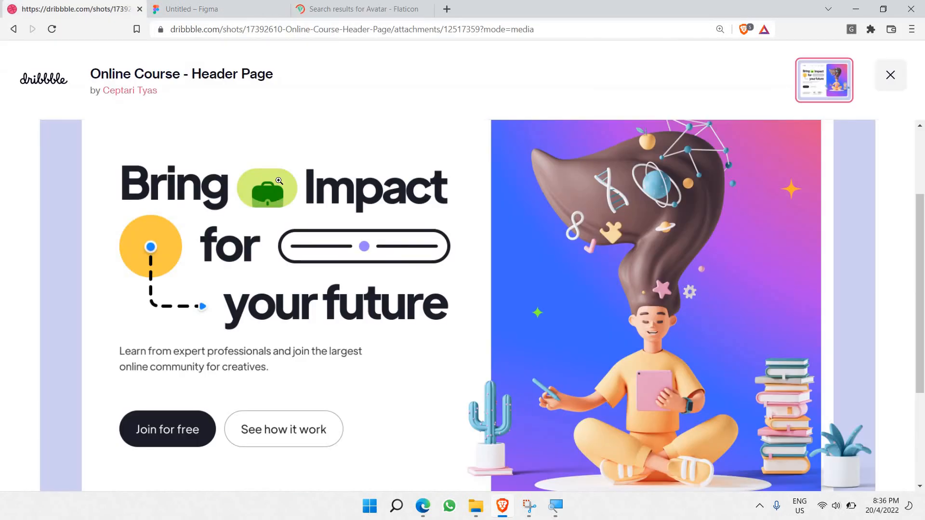
left_click(339, 5)
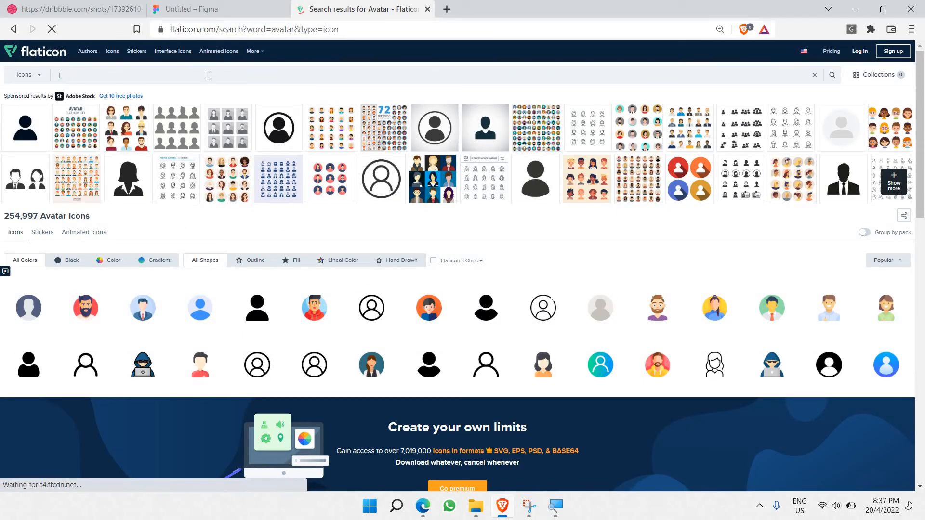
key("Return")
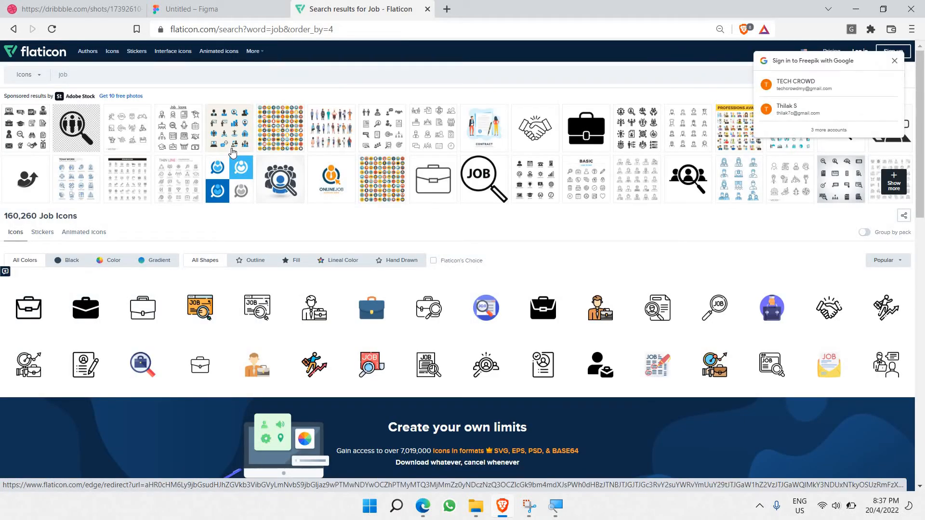
- Browse the job icons, open the black filled suitcase icon and look through its page
scroll(232, 152, "down", 7)
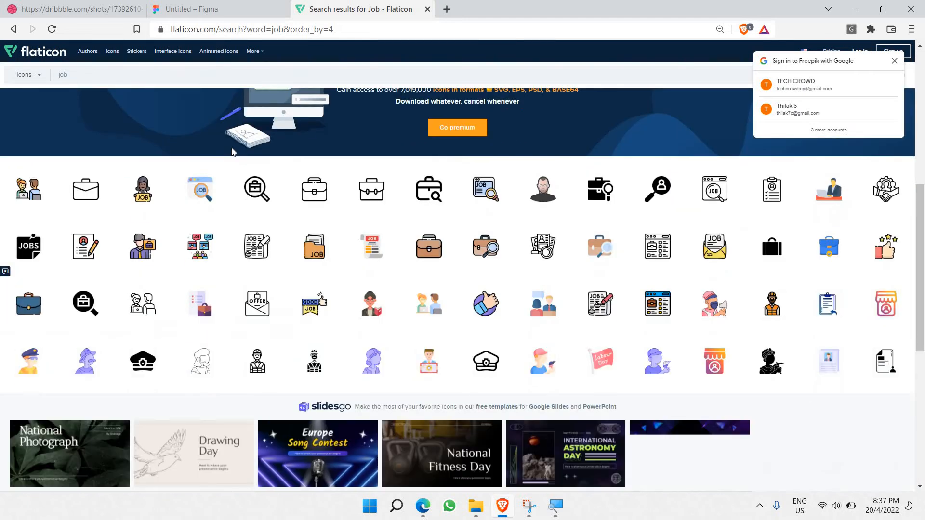
scroll(231, 153, "down", 2)
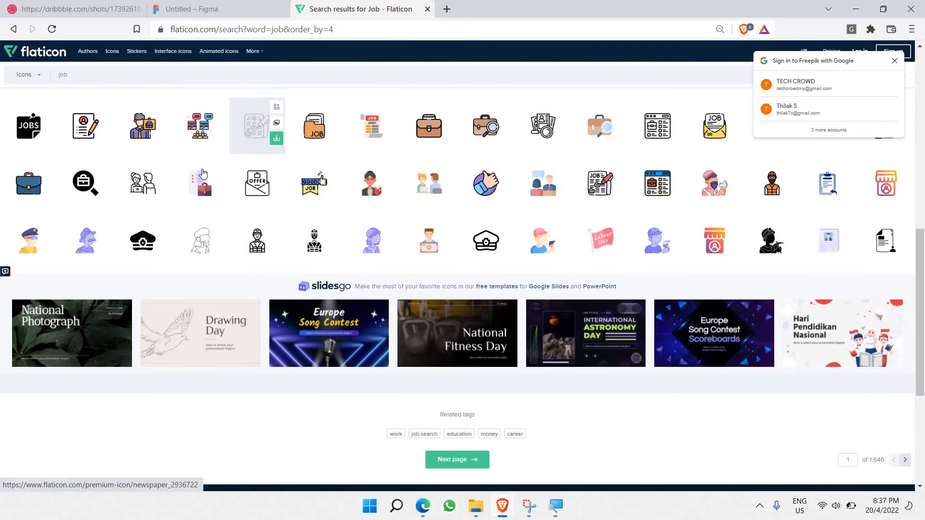
scroll(202, 168, "up", 10)
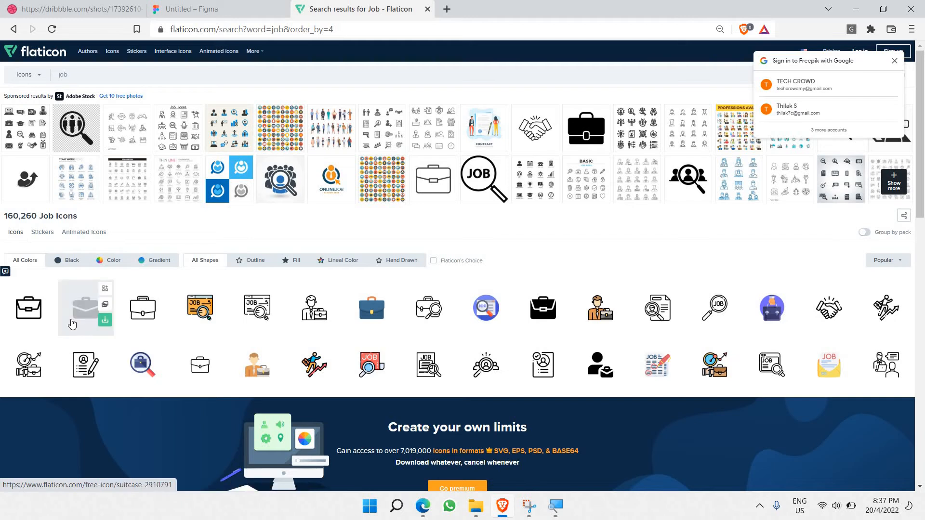
left_click(112, 280)
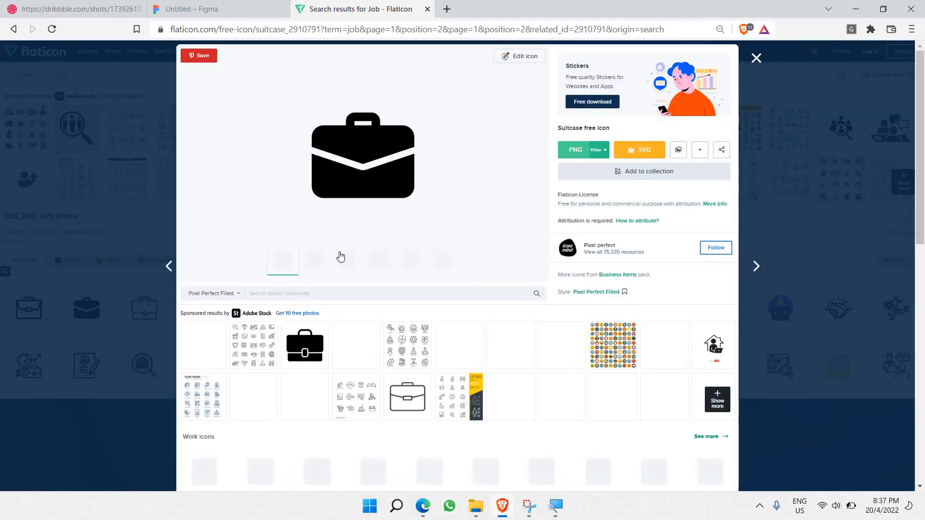
scroll(366, 248, "down", 3)
scroll(406, 239, "up", 2)
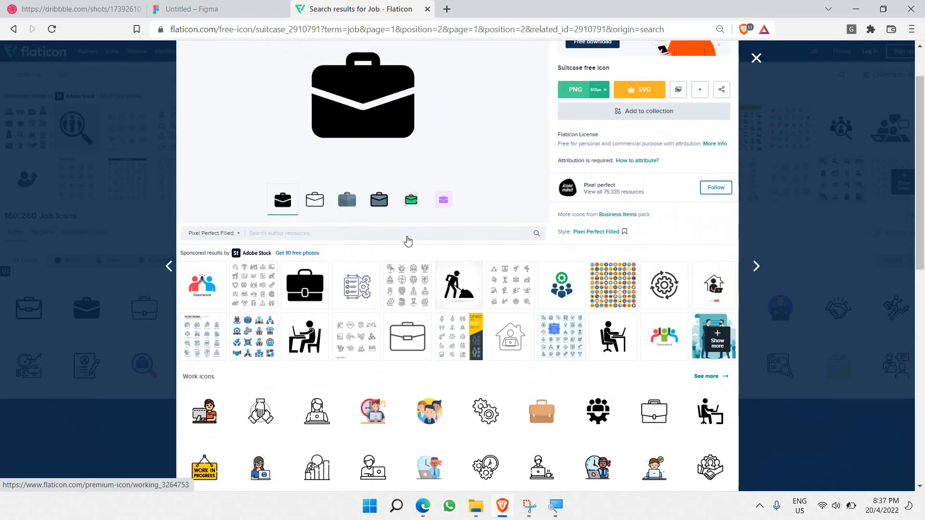
scroll(404, 241, "down", 5)
scroll(404, 242, "down", 4)
scroll(403, 243, "up", 10)
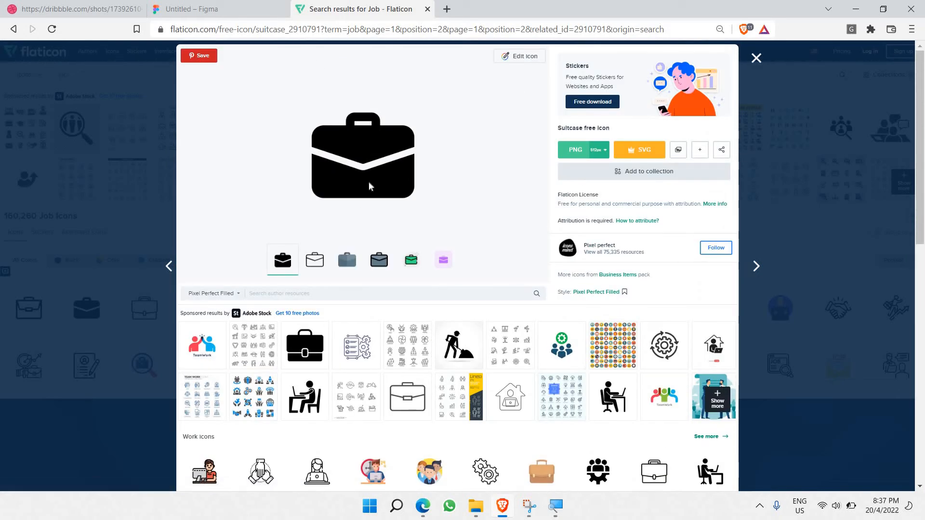
- Preview the suitcase icon's flat, lineal and rounded-shapes styles, then return to the black filled style
left_click(357, 255)
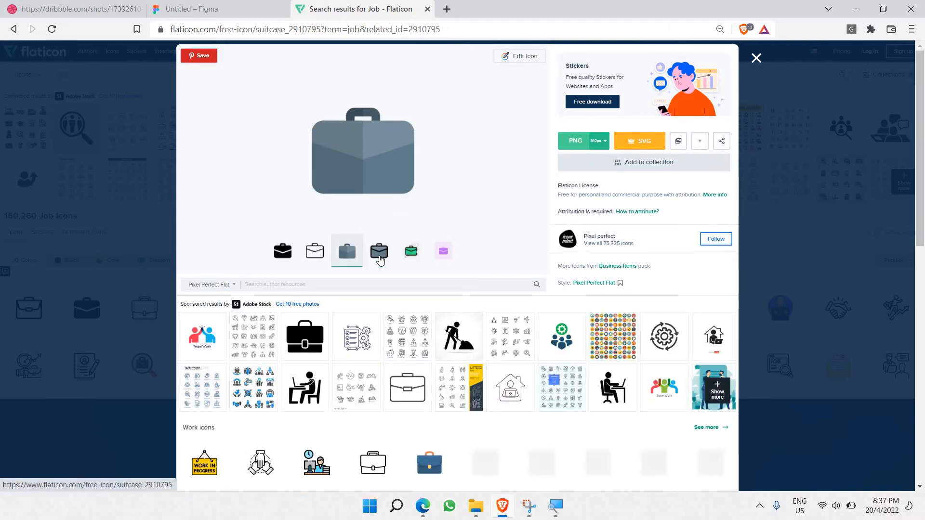
left_click(302, 254)
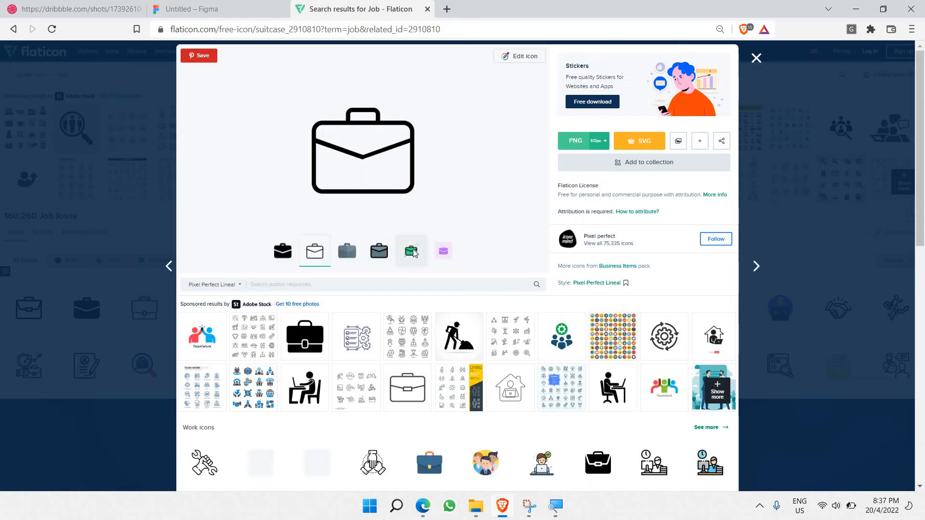
left_click(410, 251)
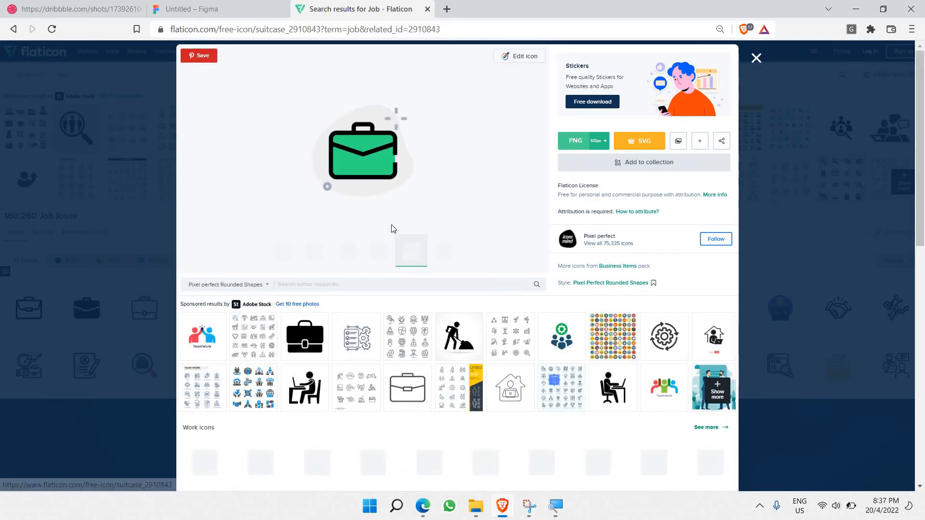
left_click(281, 254)
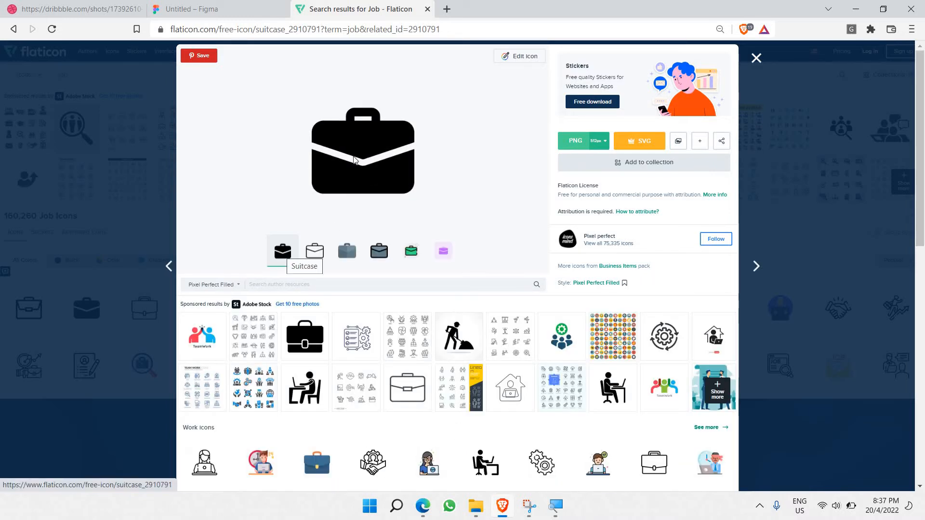
- Copy the black filled suitcase image and paste it into the header frame of the Figma design
right_click(354, 157)
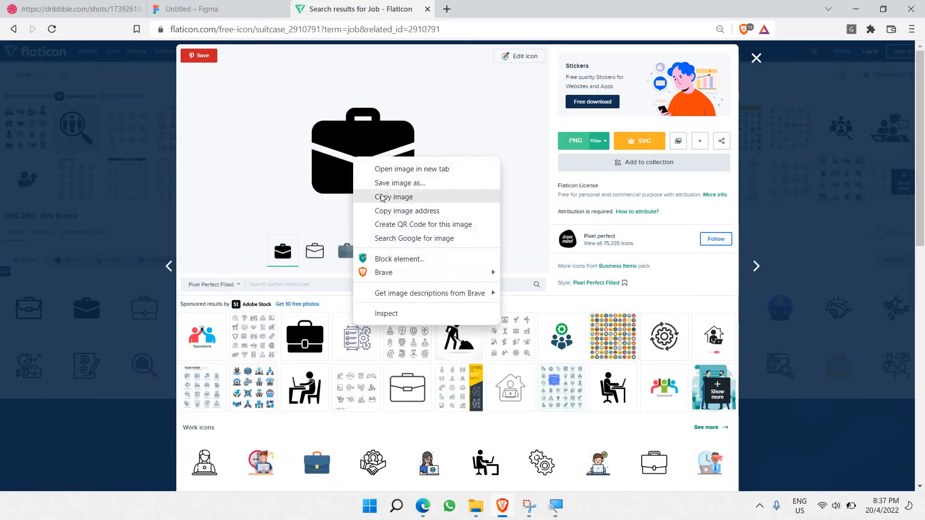
left_click(382, 198)
key("ctrl+shift+Tab")
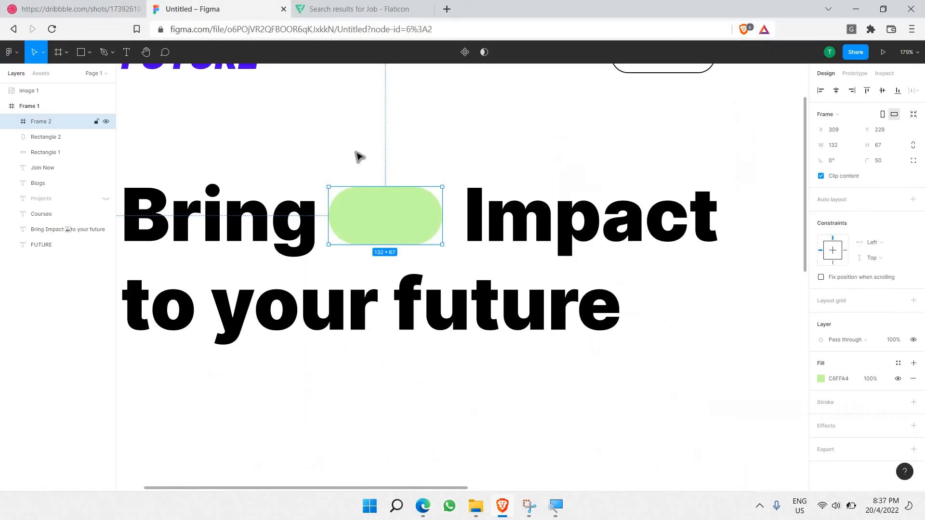
left_click(384, 330)
scroll(385, 330, "down", 3)
key("ctrl+v")
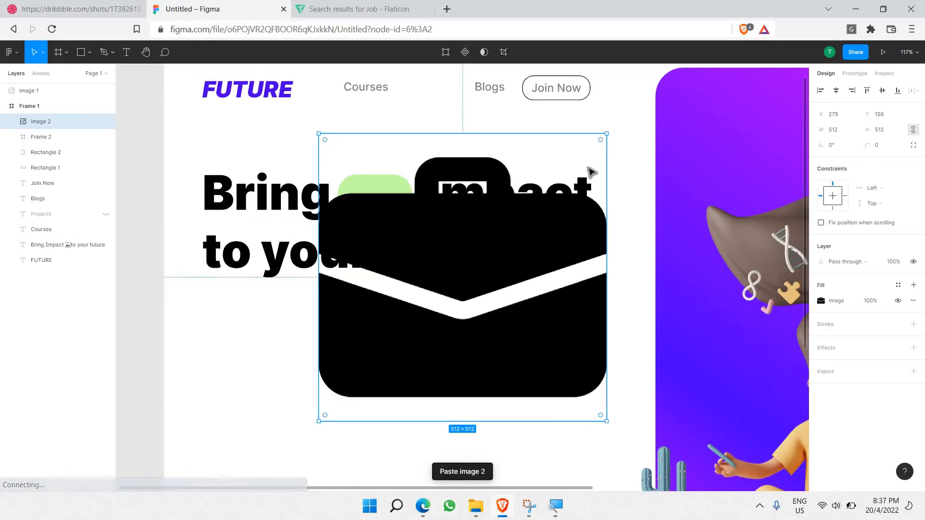
- Shrink the pasted suitcase image proportionally to about 173 wide, keeping it below the headline
left_click_drag(606, 131, 420, 323)
key("Escape")
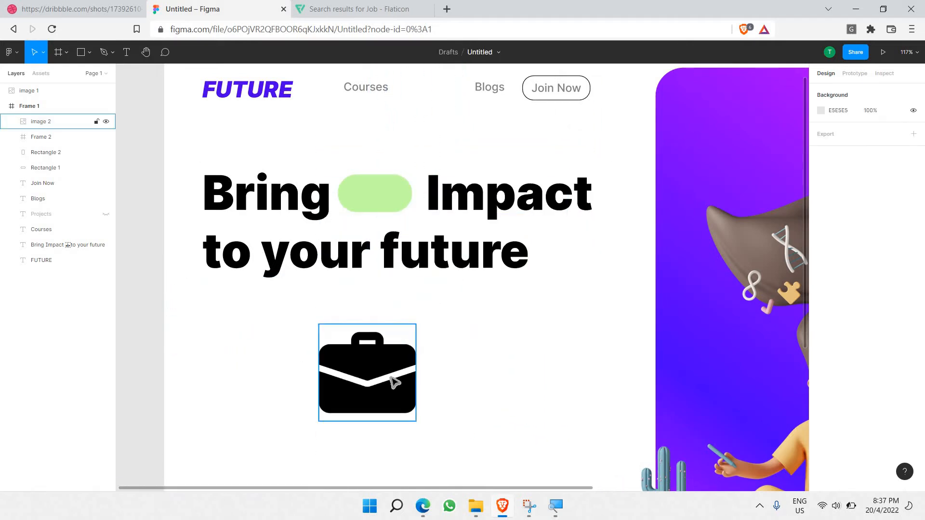
scroll(385, 378, "down", 3)
scroll(390, 380, "up", 5)
left_click(390, 382)
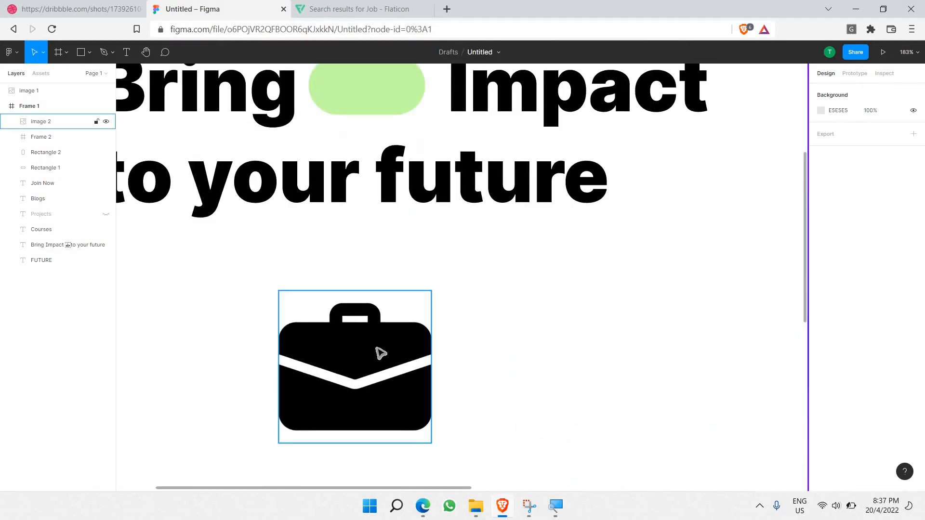
scroll(448, 315, "down", 3)
key("Escape")
- Following the reference badge, crop the suitcase image from its lower edge to a height of about 71
left_click(54, 5)
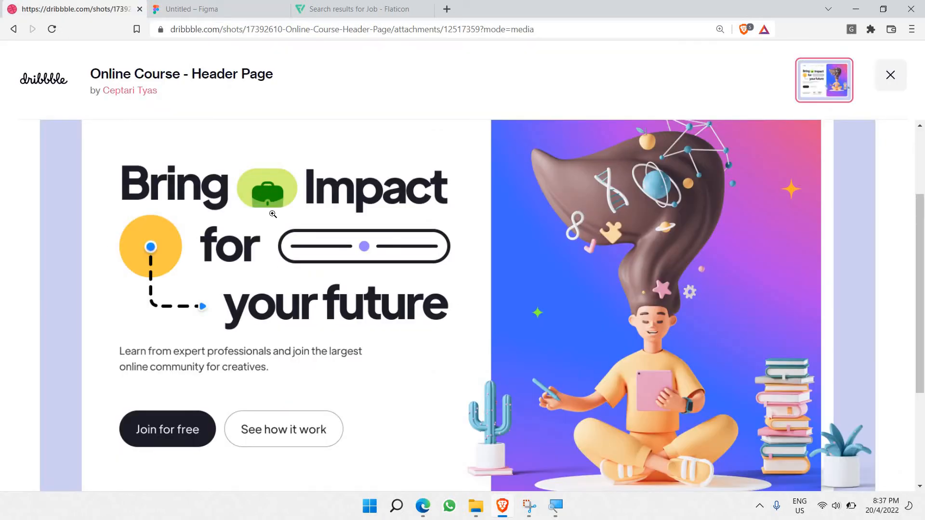
left_click(194, 6)
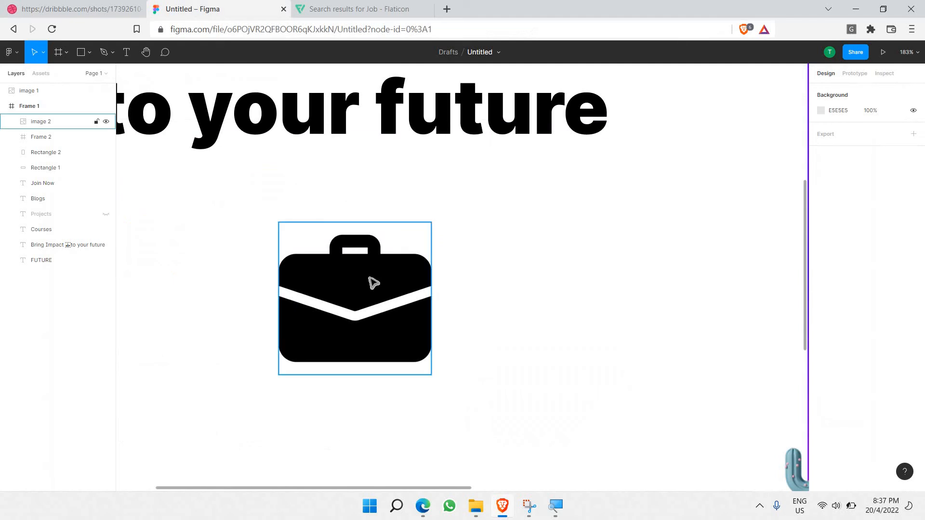
left_click(386, 352)
left_click_drag(375, 375, 421, 286)
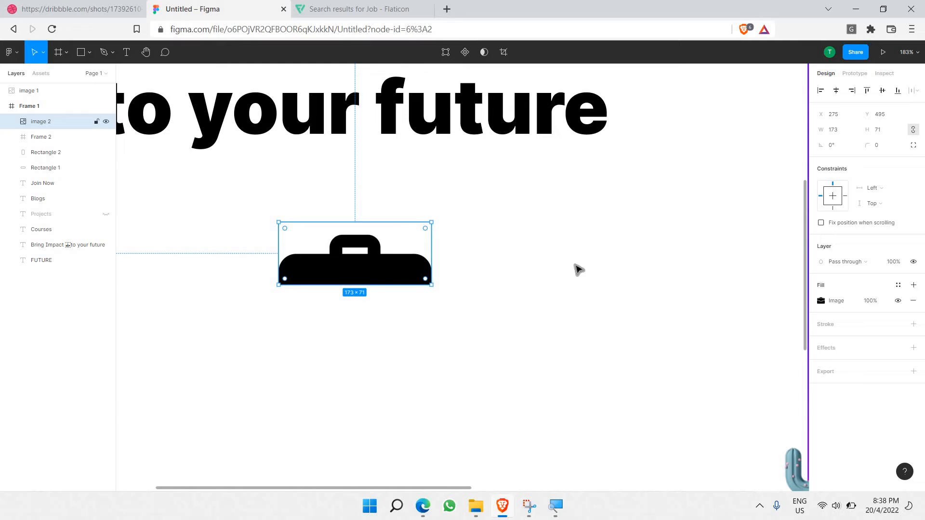
- Use the cropped suitcase image as a mask and draw a rectangle of about 251 × 127 over it
right_click(323, 265)
left_click(311, 265)
right_click(310, 266)
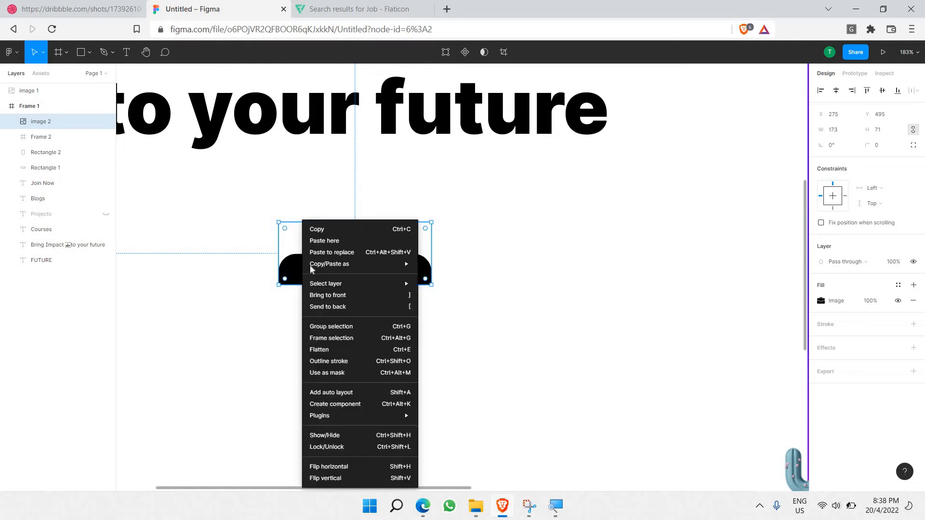
left_click(351, 372)
left_click(82, 53)
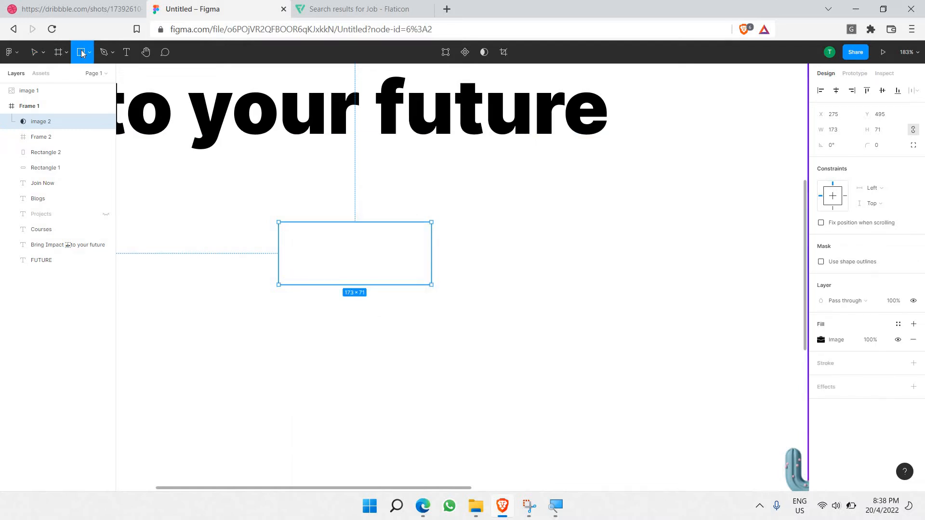
left_click_drag(244, 204, 466, 316)
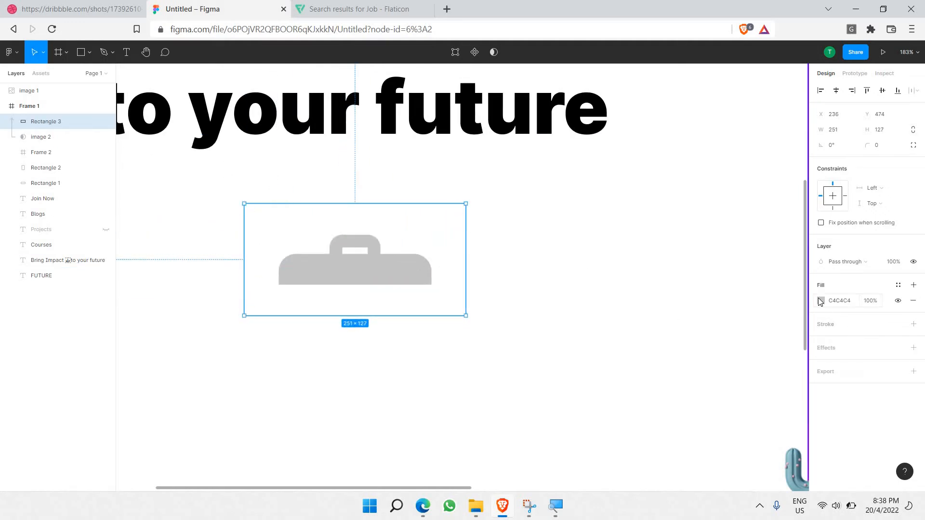
- Fill the rectangle masked by the suitcase top with dark green 009A2B, checking the shade against the reference badge
left_click(820, 301)
left_click(752, 378)
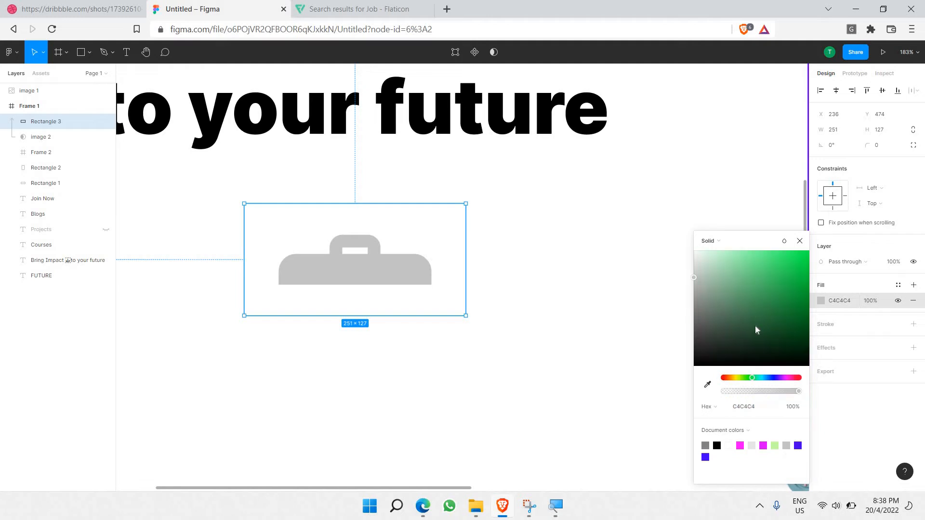
left_click_drag(807, 278, 878, 287)
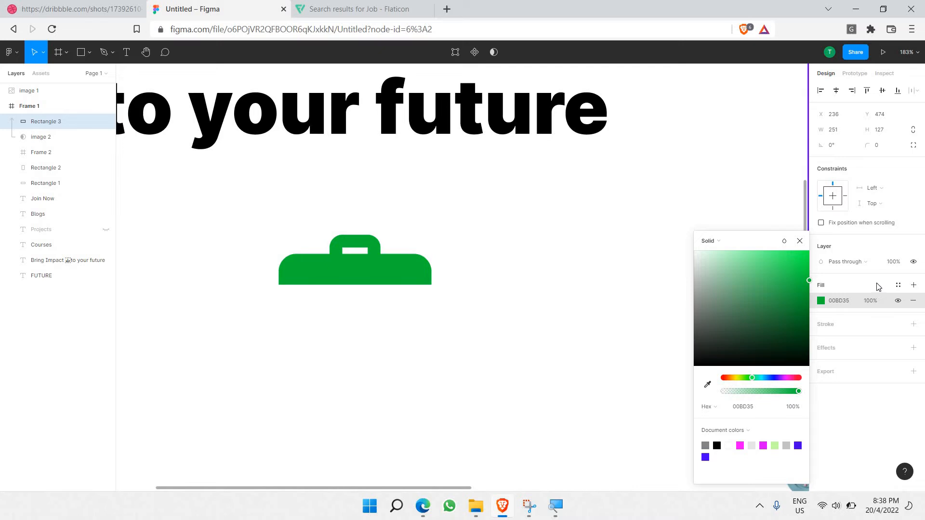
left_click(36, 7)
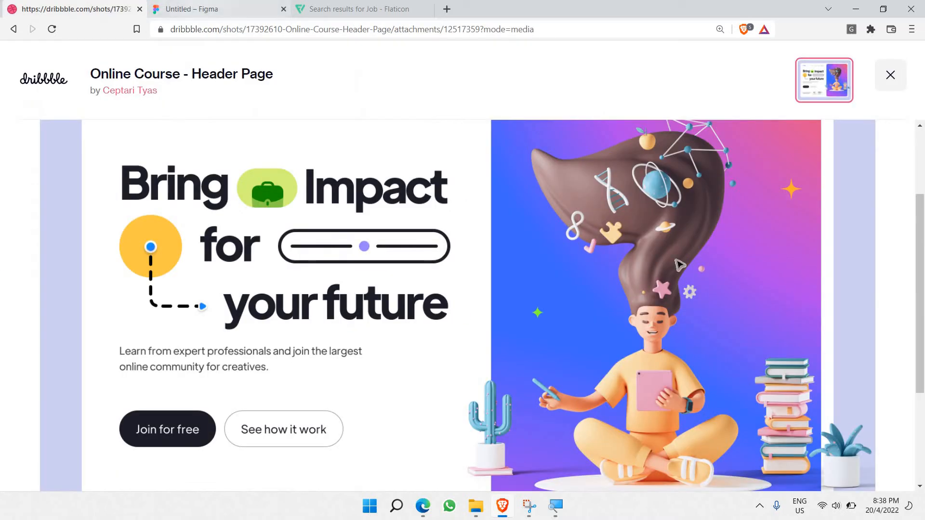
left_click(207, 8)
left_click_drag(790, 297, 839, 303)
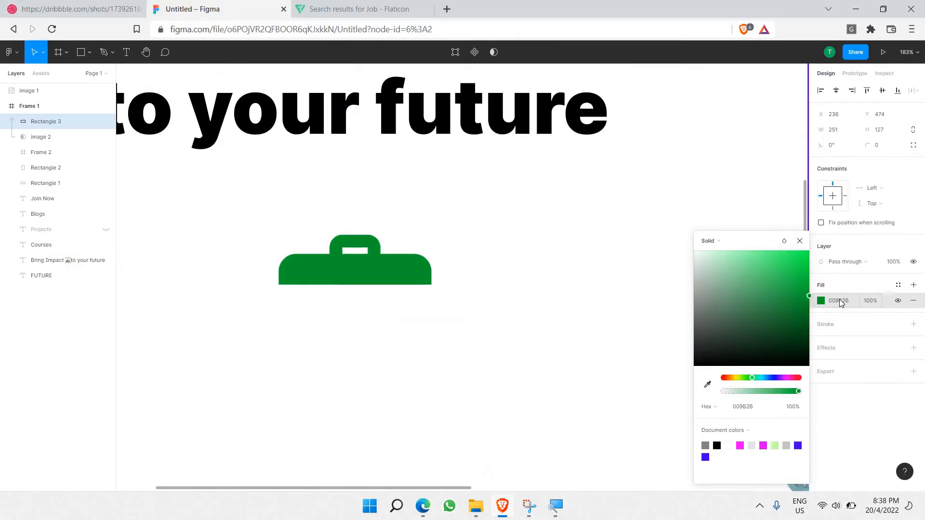
left_click(567, 231)
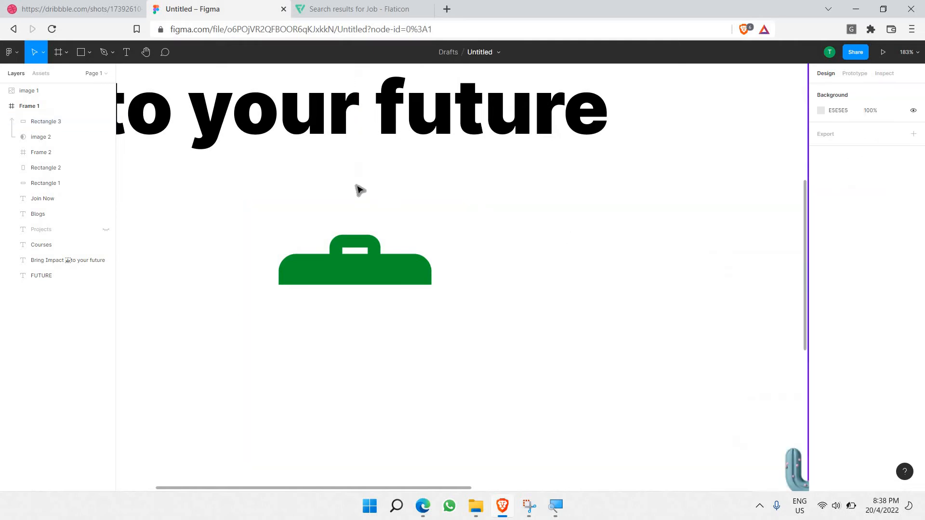
- Copy the black filled suitcase image from Flaticon again and return to the Figma design
key("ctrl+Tab")
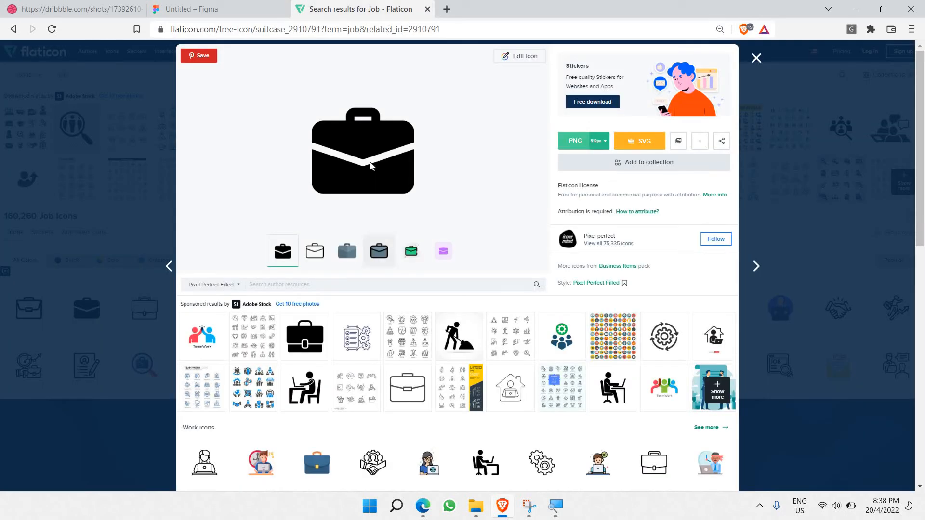
right_click(370, 163)
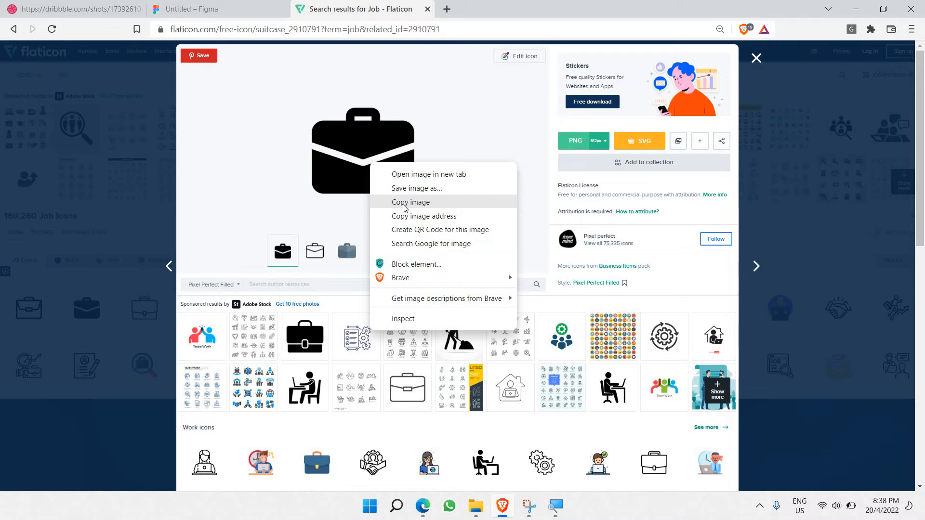
left_click(450, 218)
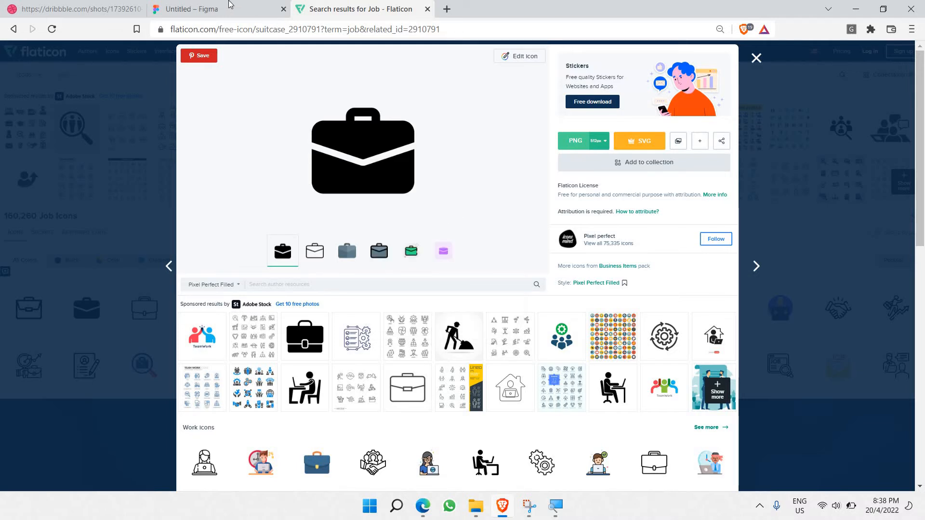
left_click(207, 9)
left_click(439, 355)
key("ctrl+v")
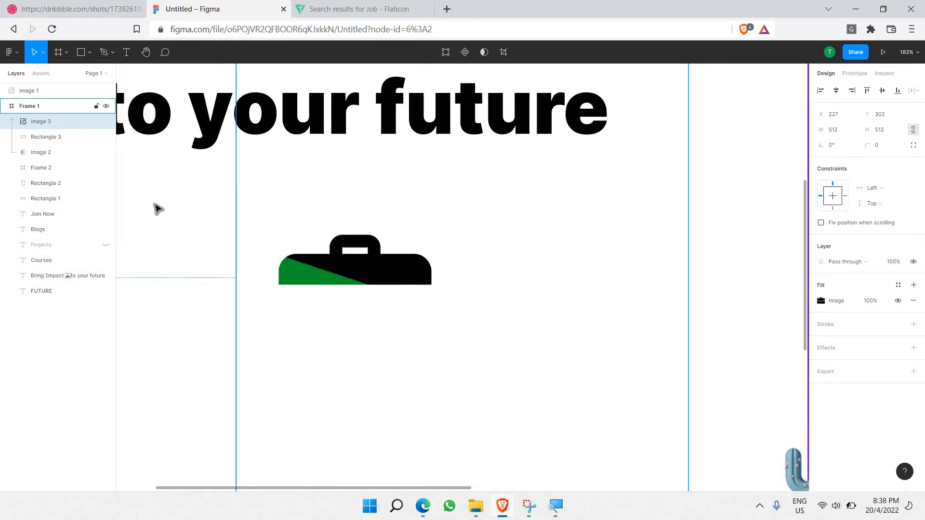
key("Delete")
- Group the green rectangle with its suitcase image mask
left_click(36, 123)
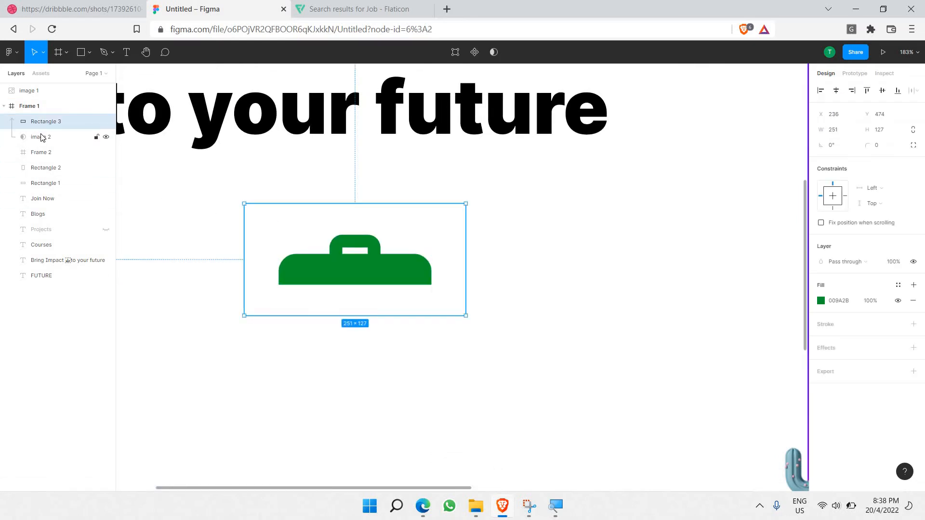
left_click(41, 138, "shift")
right_click(35, 134)
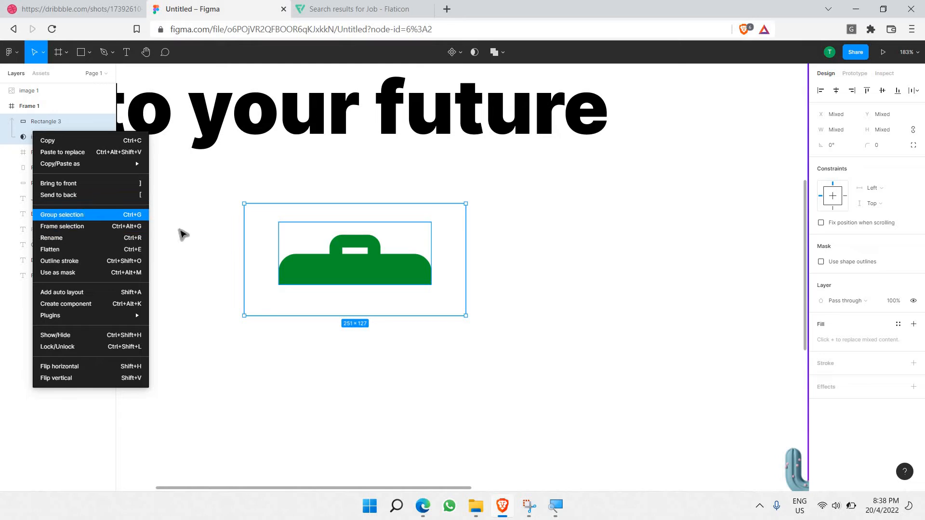
key("ctrl+g")
- Paste the copied suitcase image into the header frame and crop it to its lower body, about 411 × 144
left_click(385, 355)
key("ctrl+v")
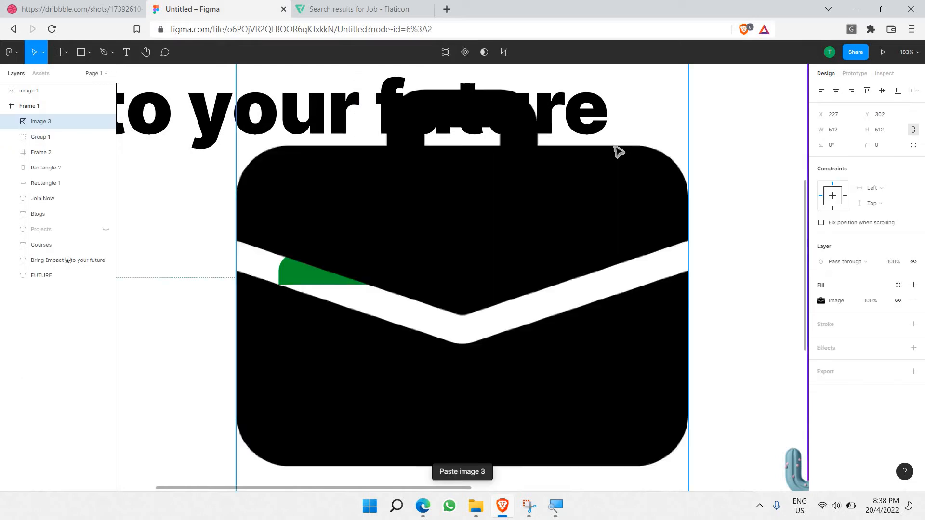
scroll(543, 160, "right", 2)
scroll(514, 101, "right", 3)
scroll(532, 93, "down", 5)
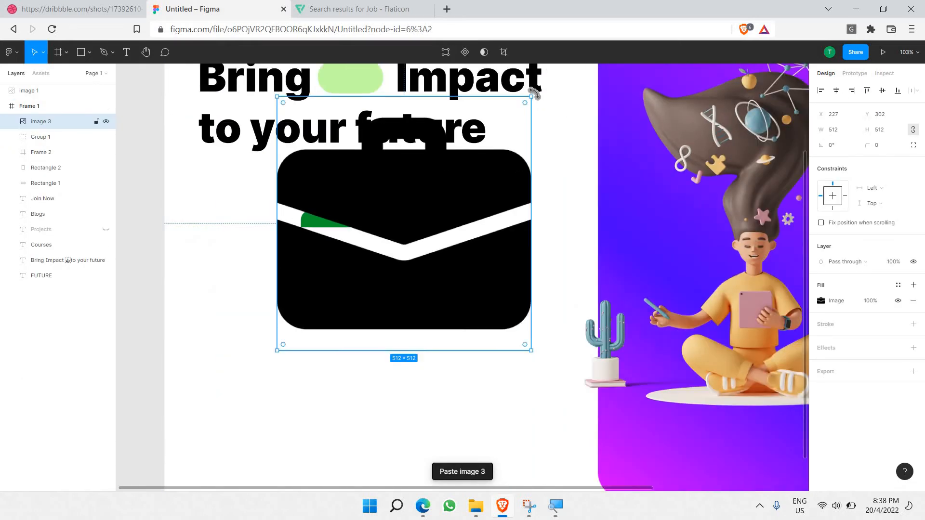
left_click_drag(422, 95, 470, 275)
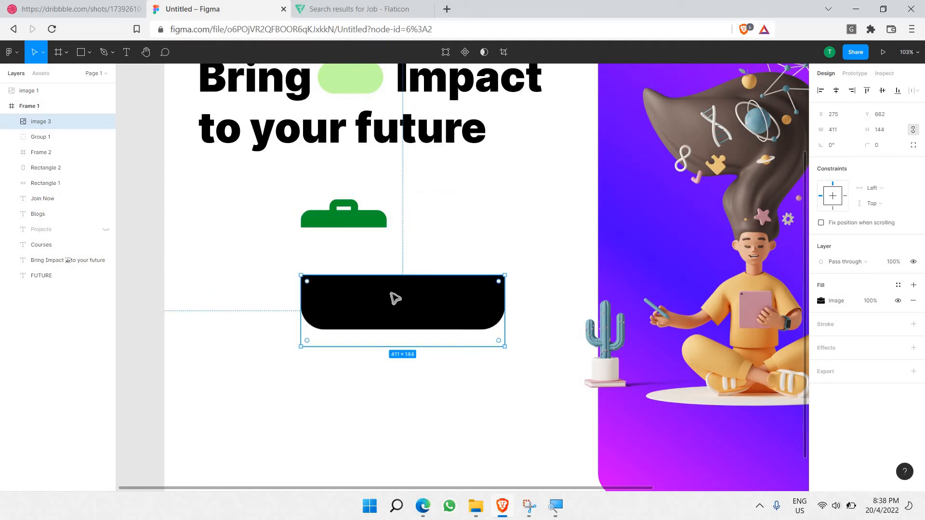
- Scale the cropped lower body proportionally to 173 × 61 and place it below the green suitcase top, aligned with its sides
mouse_move(394, 284)
left_mouse_down()
mouse_move(398, 277)
mouse_move(382, 270)
left_mouse_up()
scroll(382, 271, "up", 5)
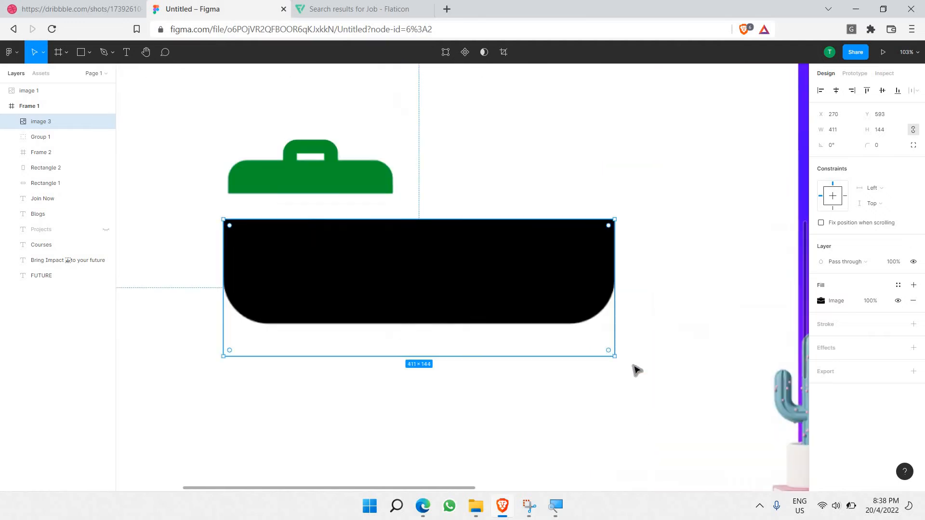
left_click_drag(614, 359, 328, 282)
left_click_drag(338, 243, 342, 233)
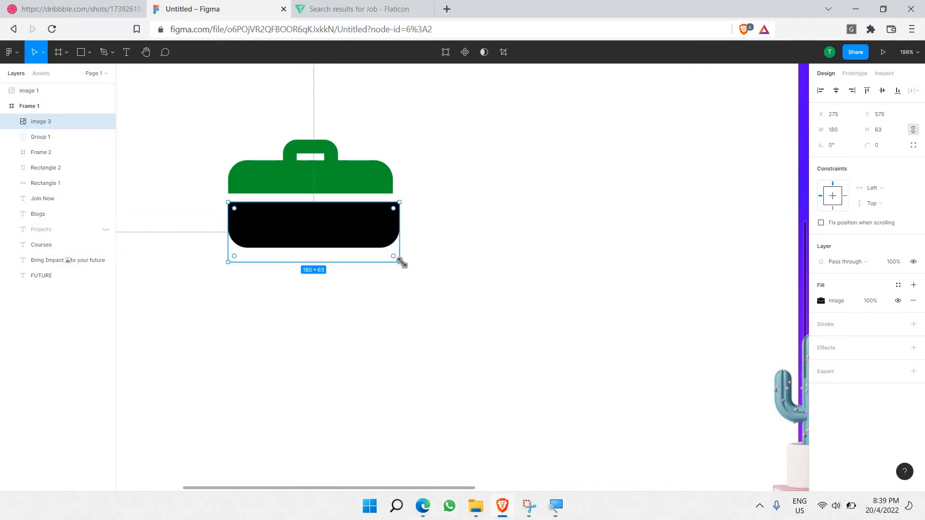
left_click_drag(397, 258, 394, 256)
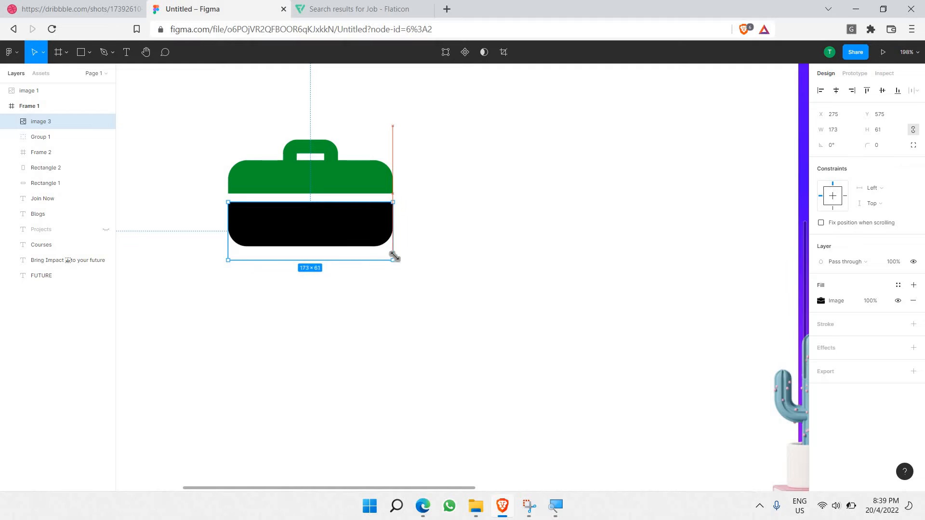
left_click(423, 237)
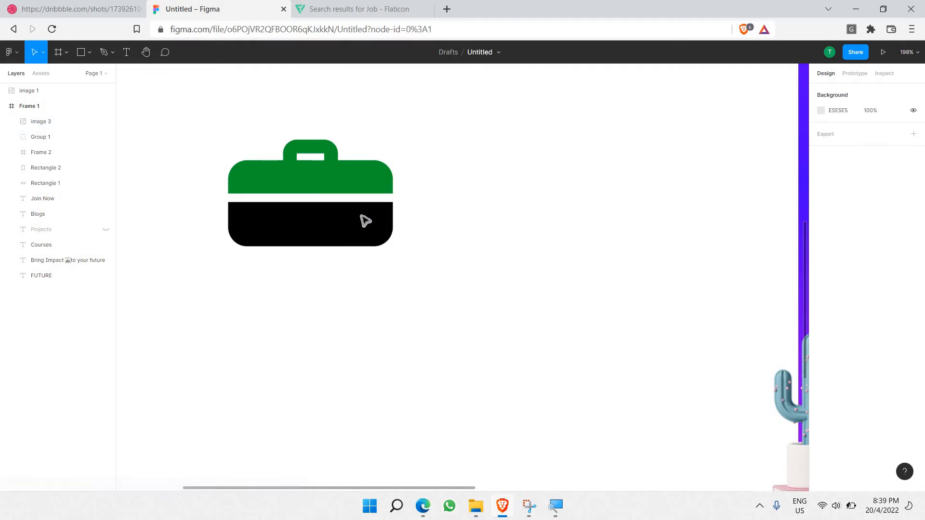
left_click(363, 220)
left_click_drag(364, 220, 356, 234)
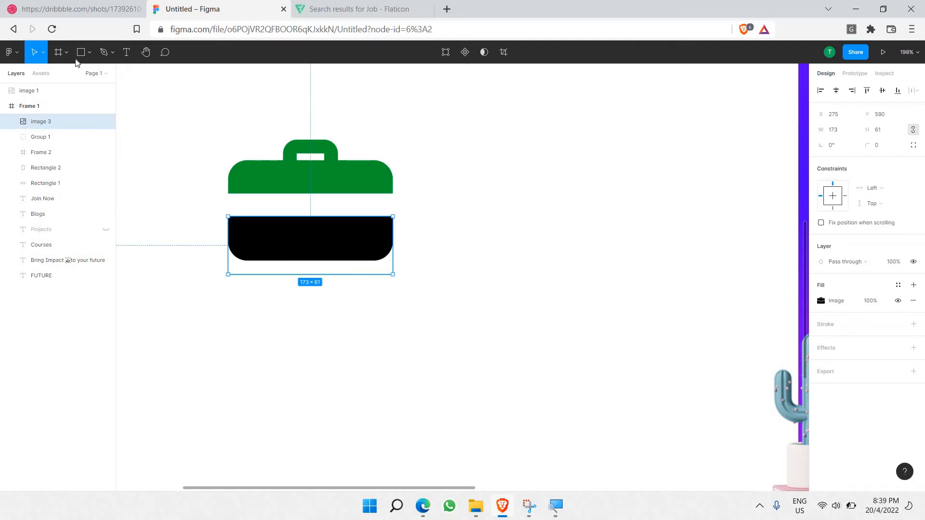
- Draw a rectangle about 33 high over the upper part of the black lower body and fit it to the body's 173 width
left_click(77, 59)
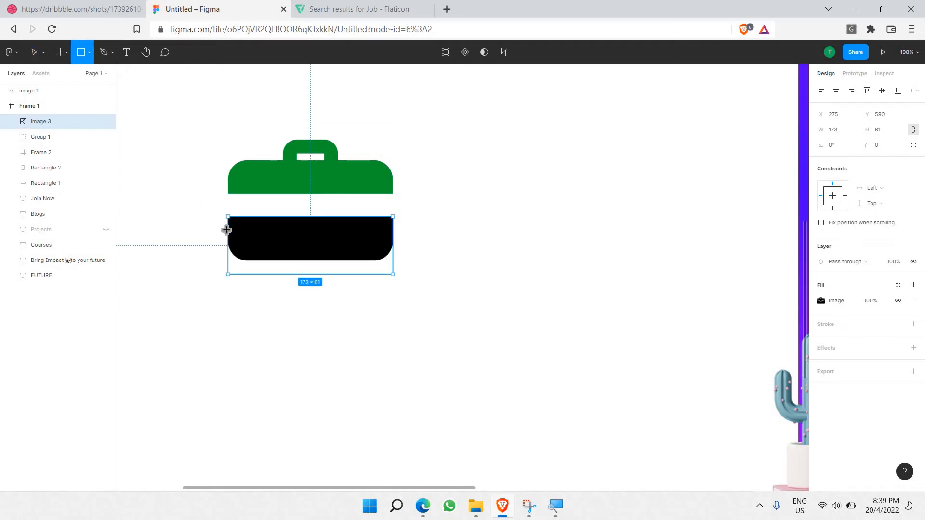
left_click_drag(226, 229, 394, 198)
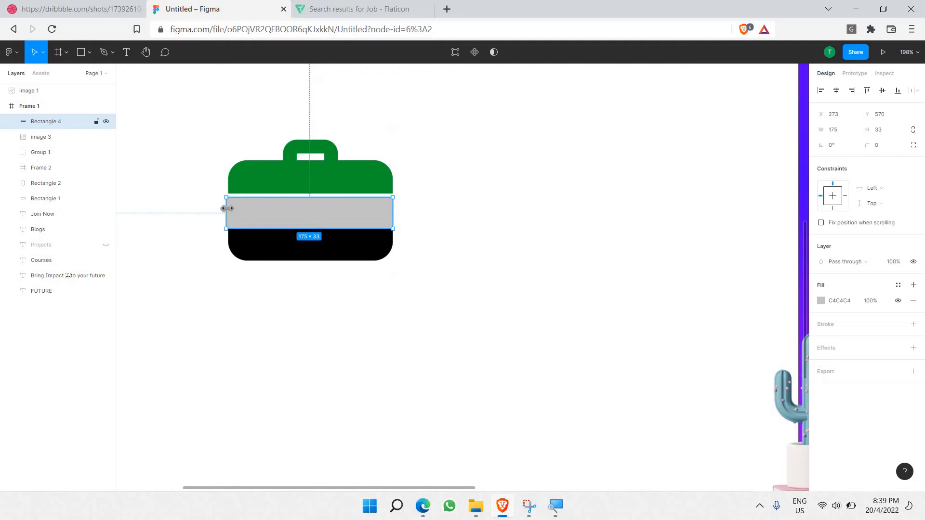
left_click_drag(231, 208, 233, 208)
left_click_drag(384, 214, 396, 220)
left_click(411, 242)
scroll(324, 232, "up", 2)
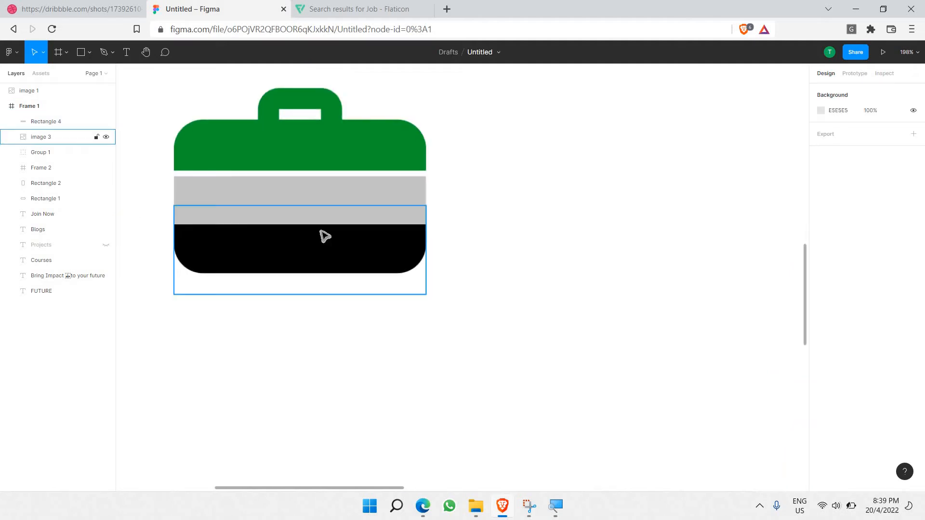
- Move the grey rectangle and black lower body down together, and extend the rectangle upward to a height of 45
left_click(330, 214)
left_click(335, 242, "shift")
left_click_drag(343, 214, 345, 218)
left_click_drag(538, 208, 336, 221)
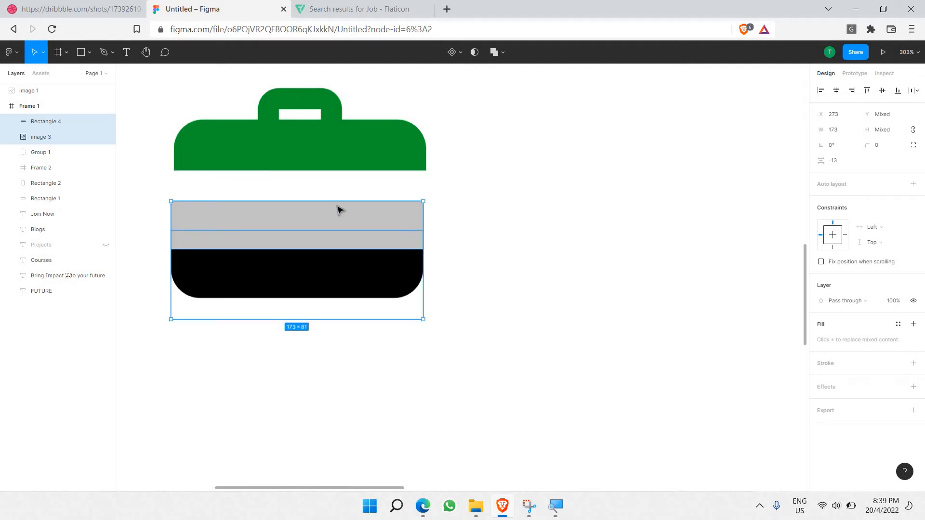
left_click(337, 210)
left_click_drag(341, 185, 342, 184)
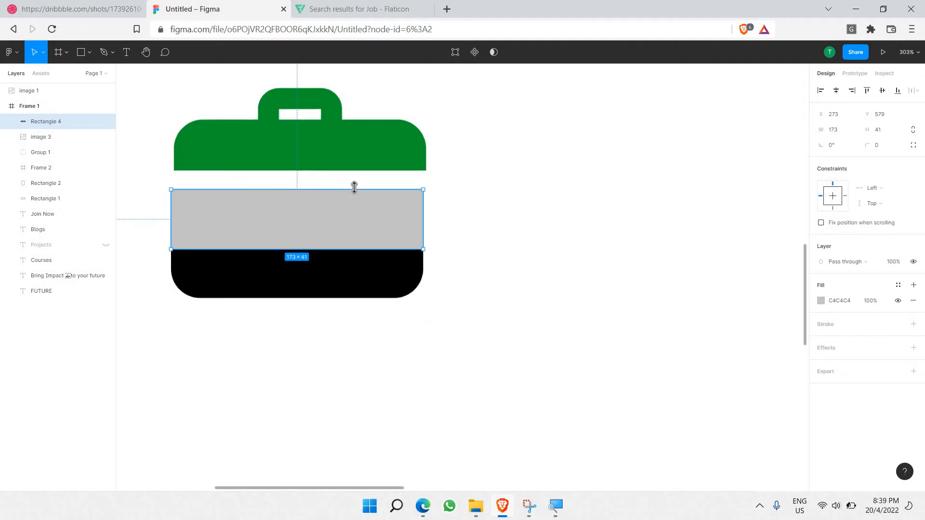
- Nudge the grey rectangle and black lower body right to X 275, in line with the green suitcase top
left_click(482, 232)
left_click_drag(140, 336, 424, 203)
key("Right")
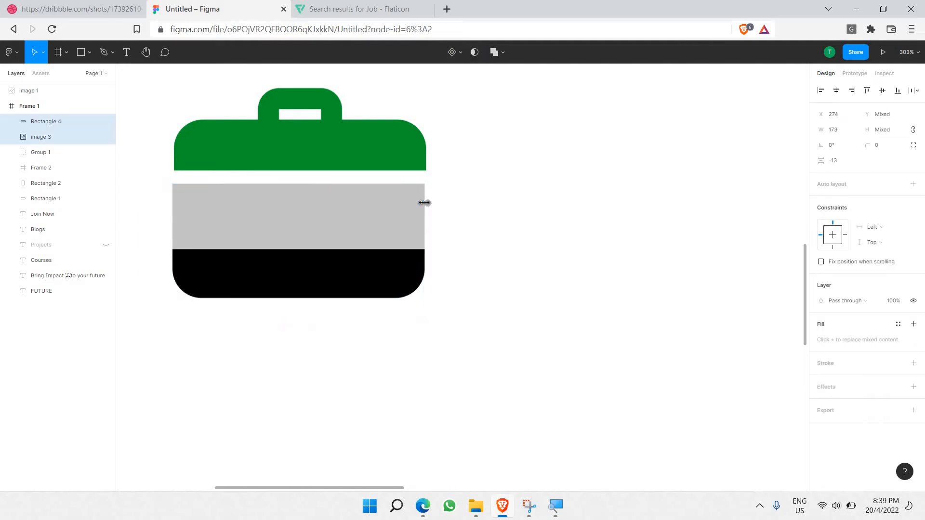
key("Right")
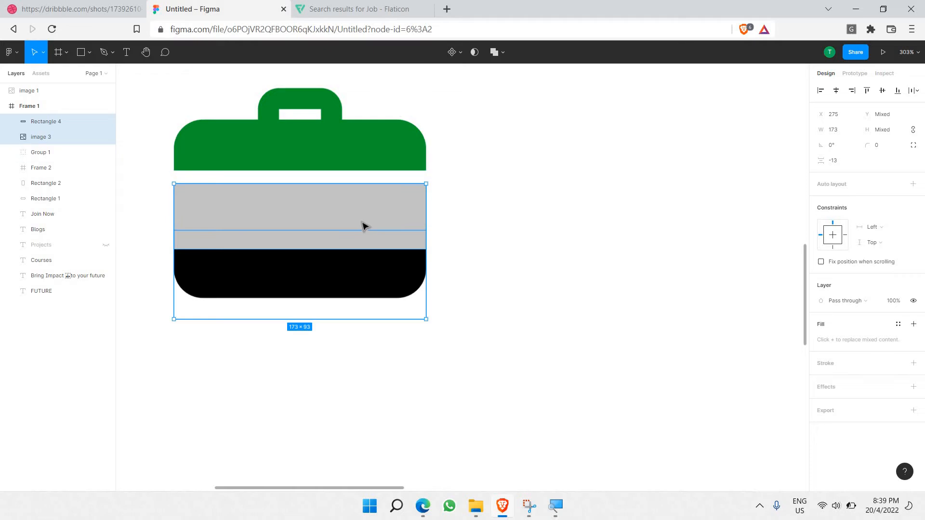
- Group the grey rectangle with the black lower body and use the group as a mask
left_click(374, 240)
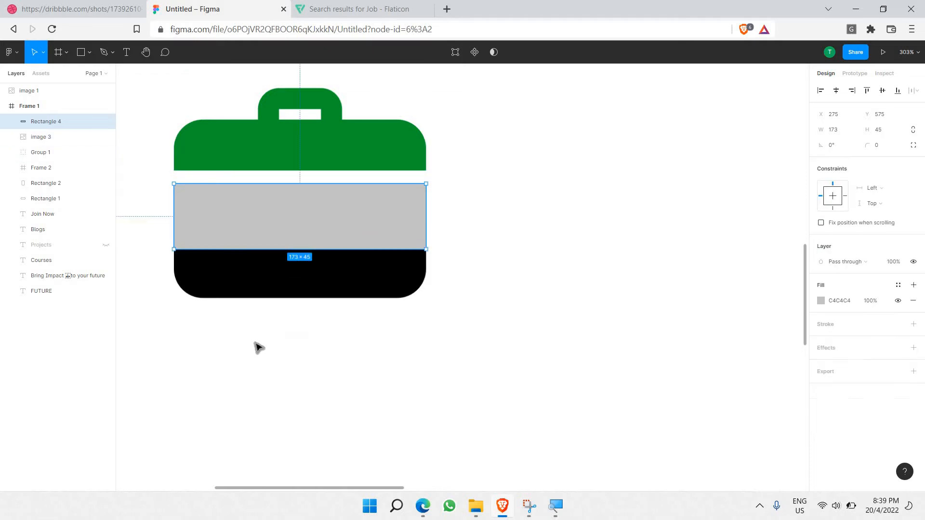
left_click(266, 232, "shift")
right_click(264, 239)
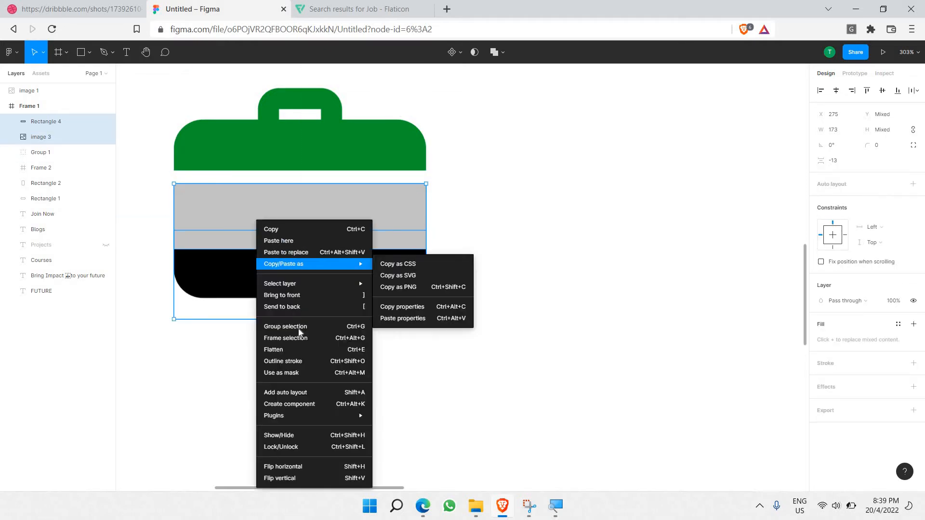
key("ctrl+g")
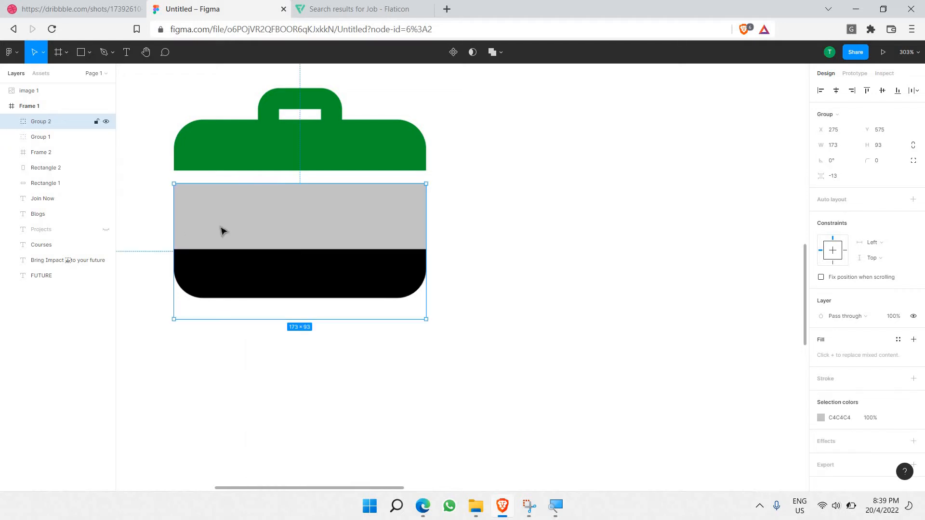
right_click(51, 126)
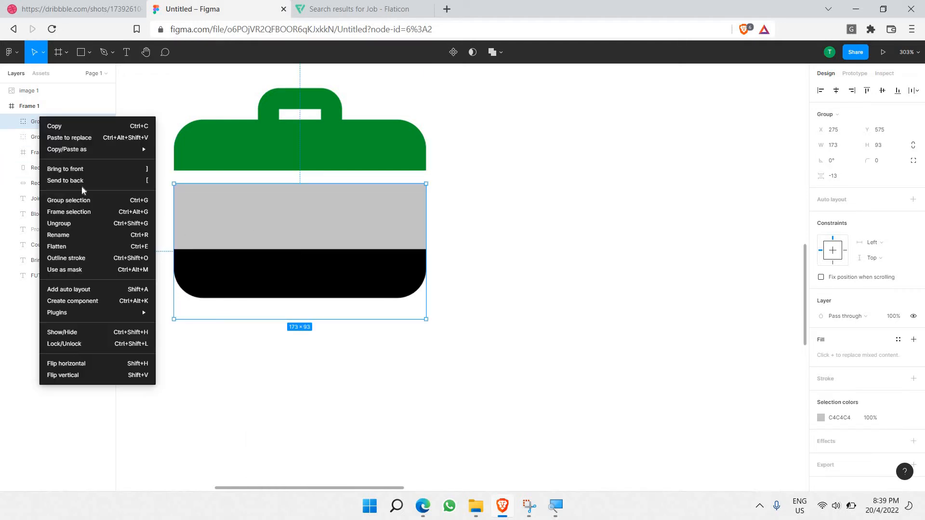
left_click(79, 270)
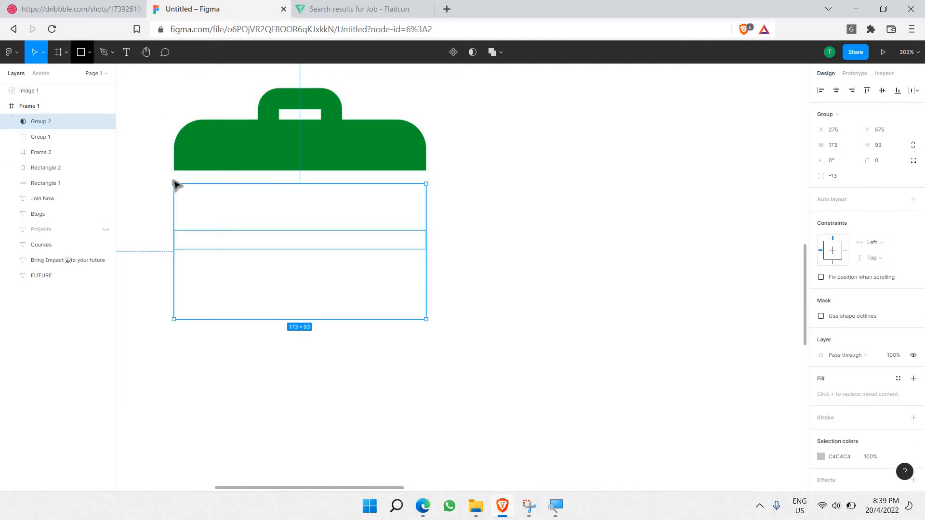
- Draw a rectangle about 200 × 113 over the masked lower body, fill it with green 00F261, and compare the colour with the Dribbble reference
key("r")
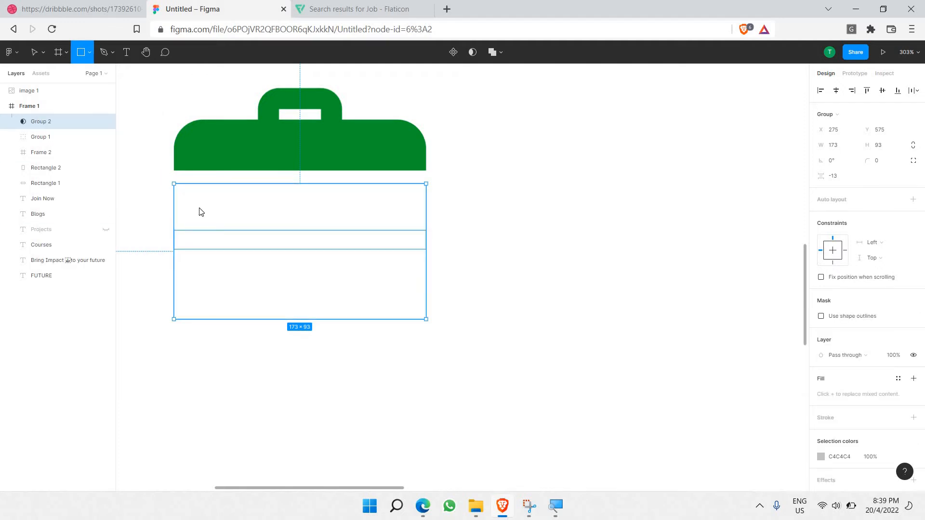
mouse_move(165, 176)
left_mouse_down()
mouse_move(196, 207)
mouse_move(456, 341)
left_mouse_up()
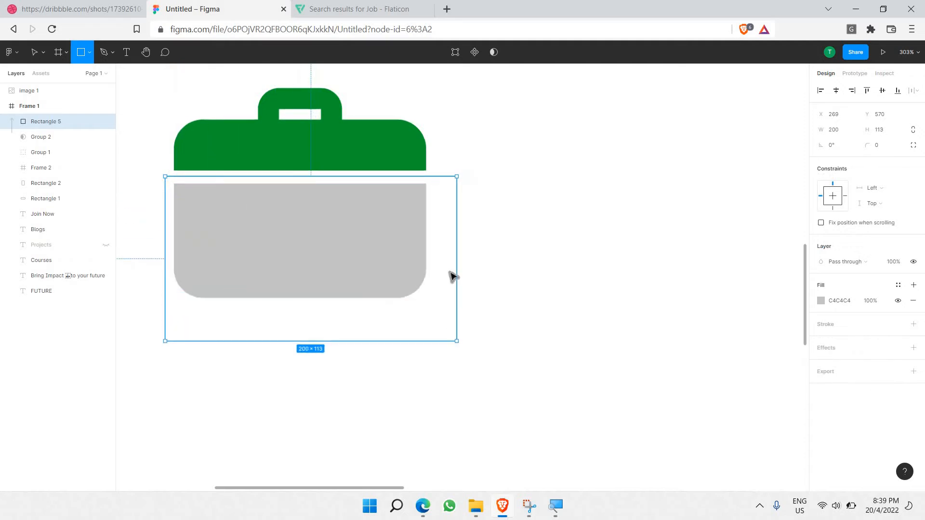
left_click(821, 300)
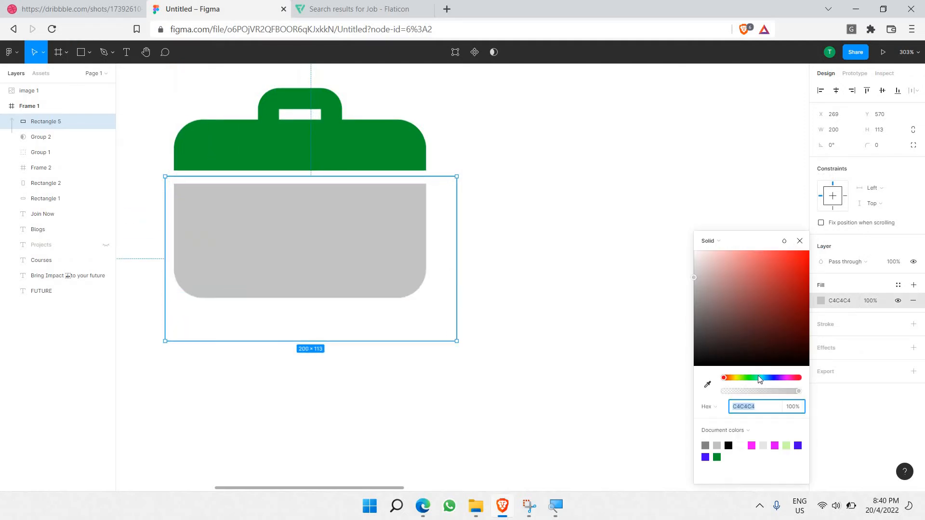
left_click(753, 377)
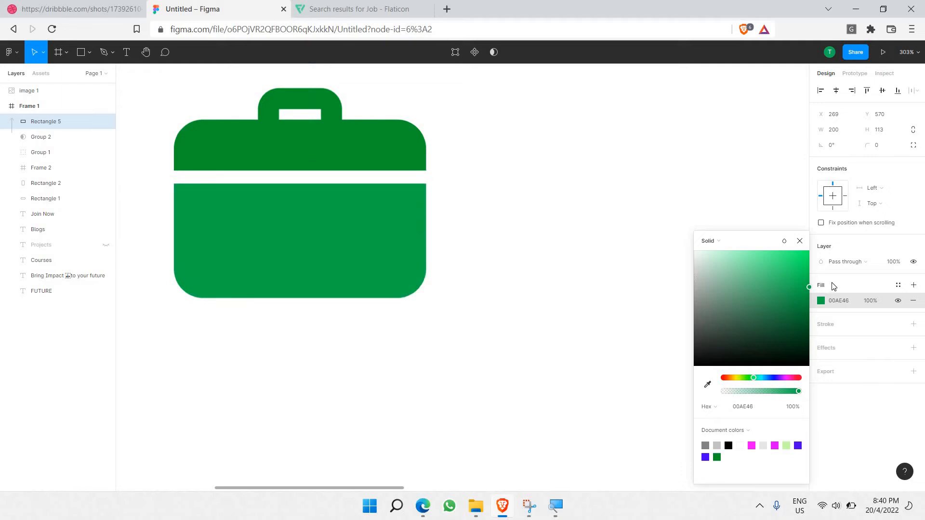
left_click_drag(834, 286, 835, 266)
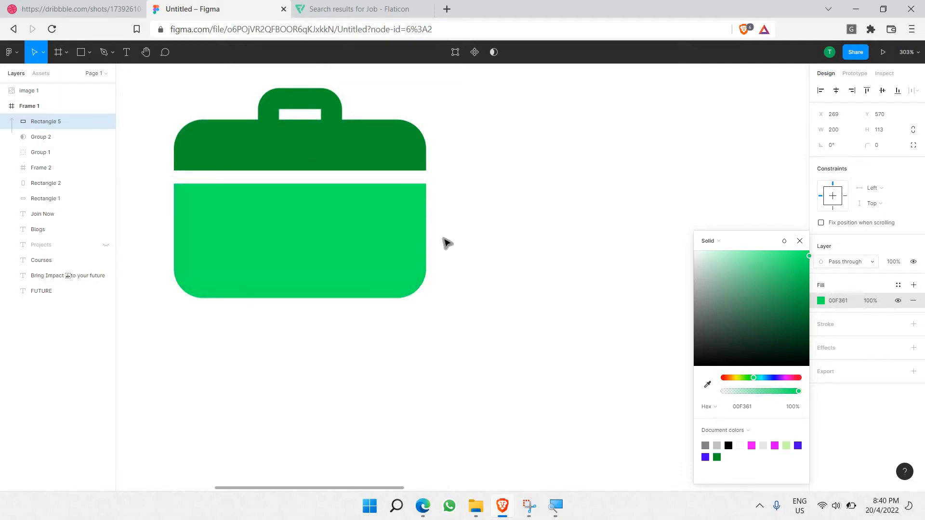
left_click(101, 7)
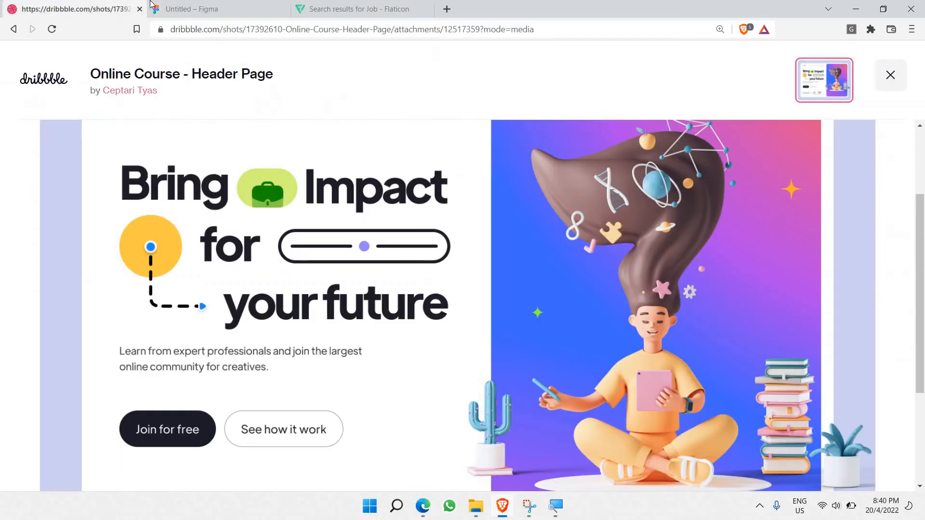
left_click(188, 8)
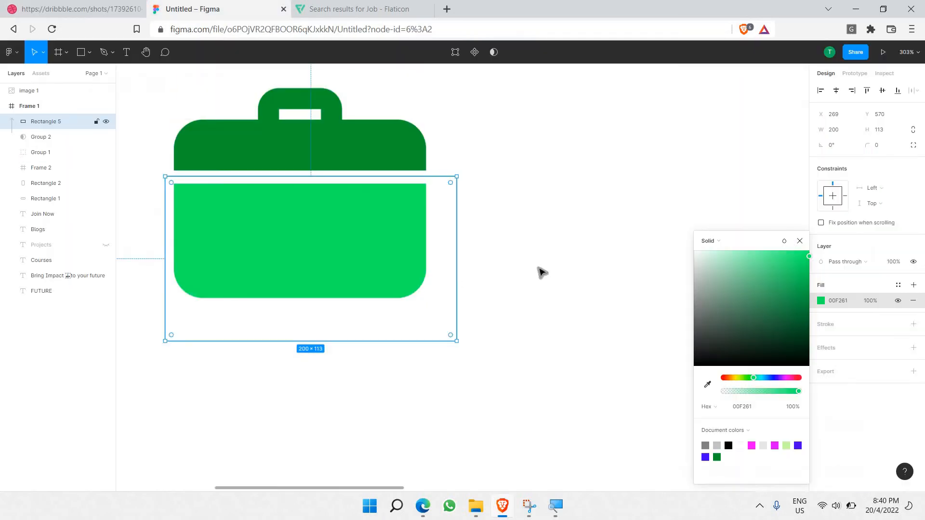
left_click(202, 166)
left_click(351, 264)
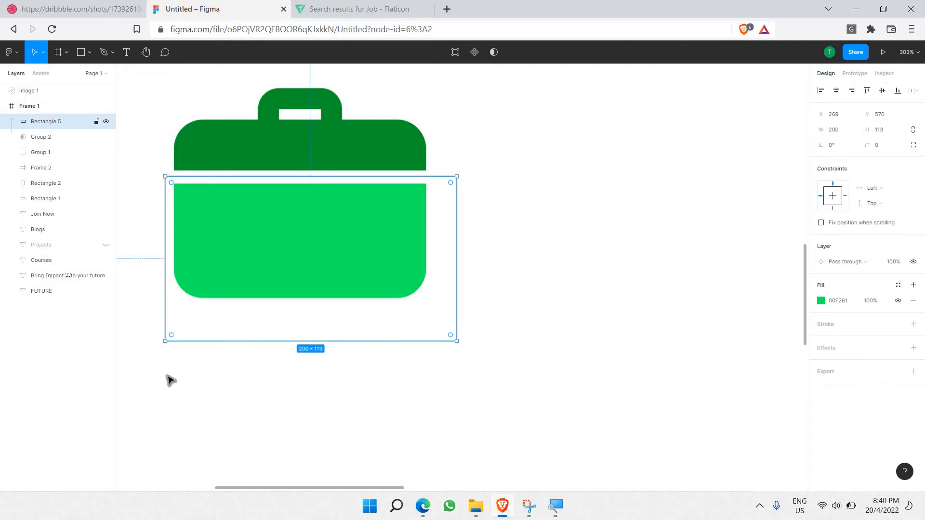
- Move the light green rectangle and its mask up together against the dark green suitcase top, and check the Dribbble reference
left_click_drag(151, 374, 482, 191)
left_click_drag(355, 281, 358, 271)
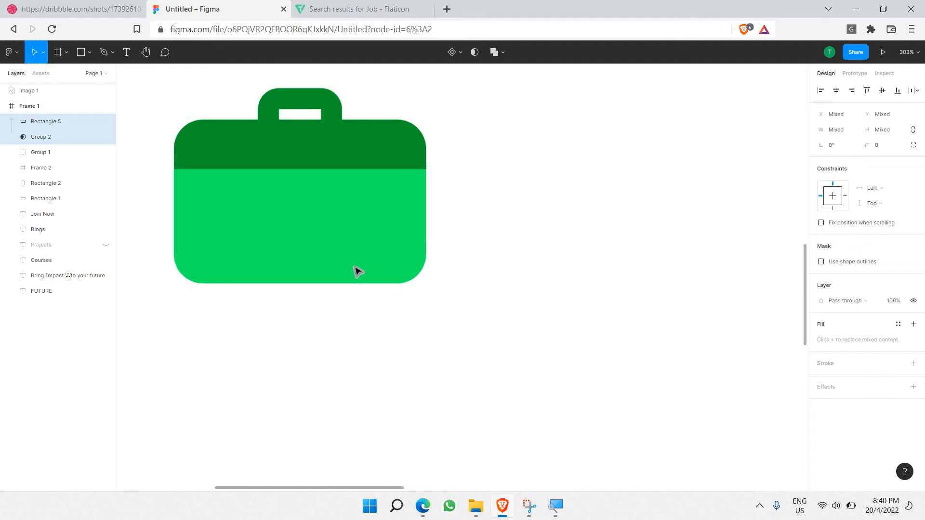
left_click(65, 9)
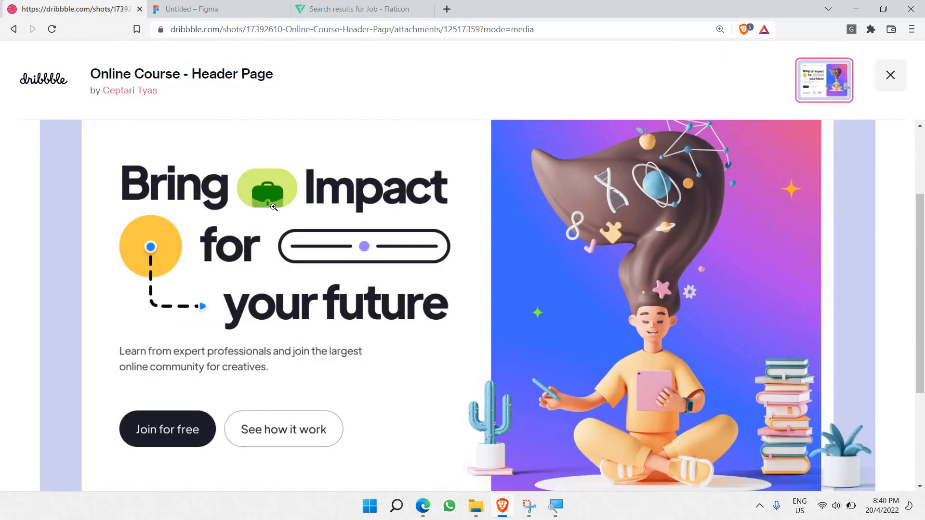
left_click(221, 5)
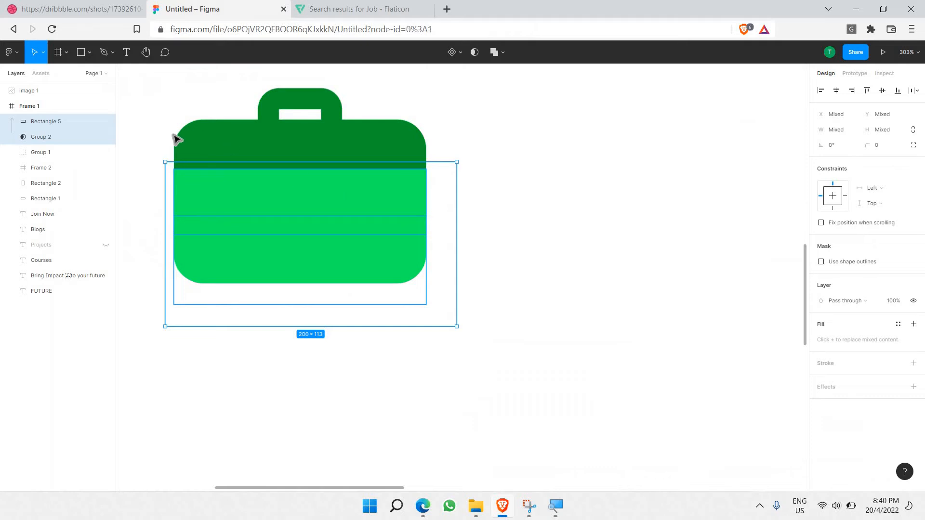
left_click(156, 139)
left_click(81, 51)
right_click(81, 50)
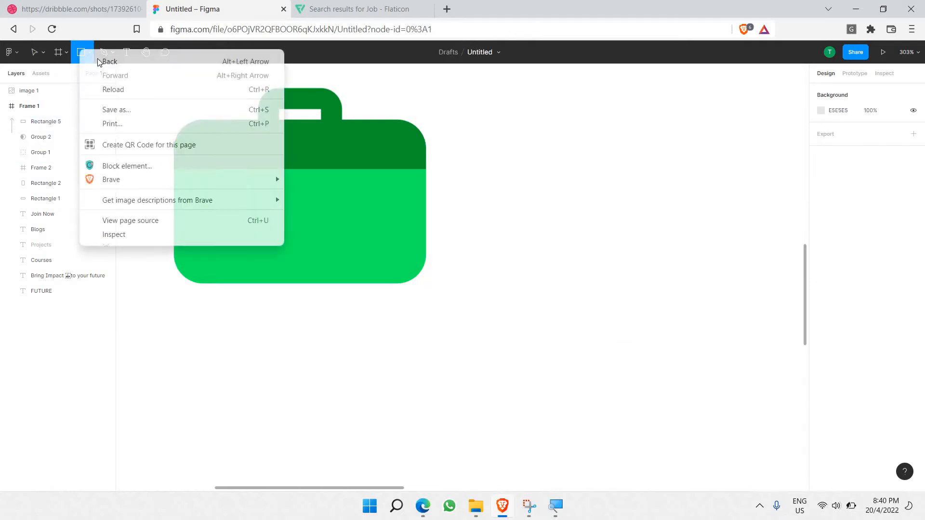
left_click(515, 277)
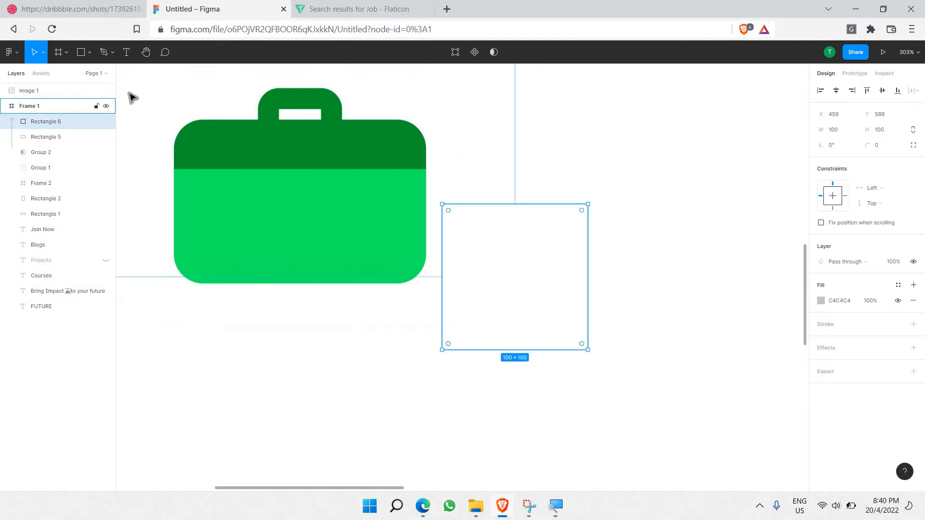
key("Delete")
- Draw a rectangle about 20 × 27 across the seam of the two greens and move its layer below the suitcase groups
key("r")
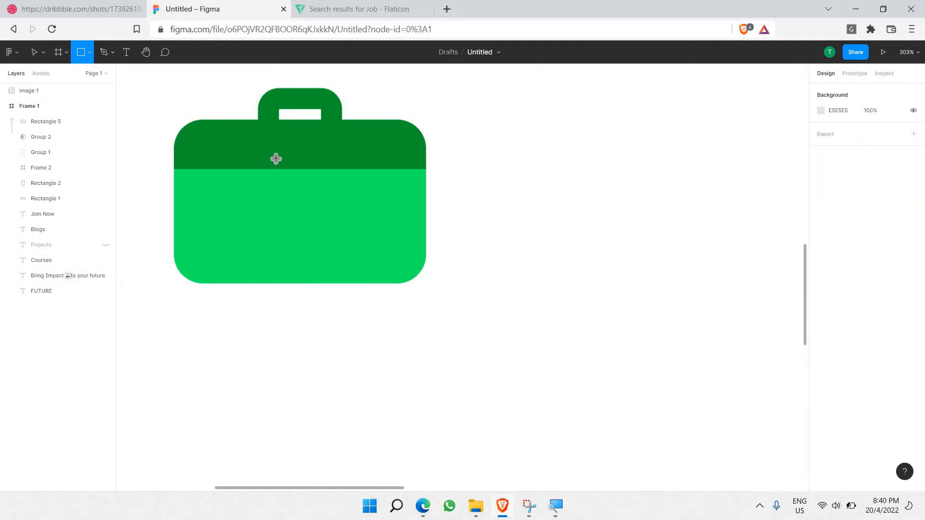
left_click_drag(281, 147, 311, 188)
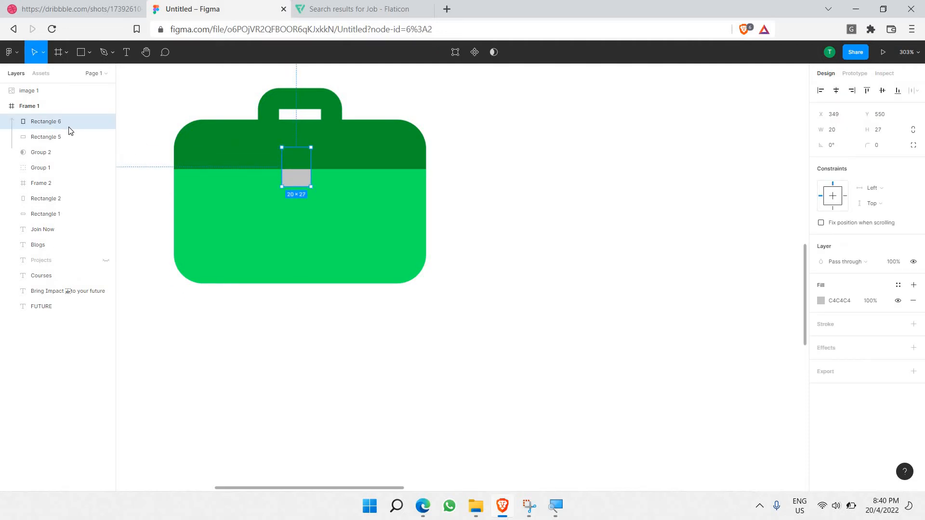
left_click_drag(58, 123, 50, 178)
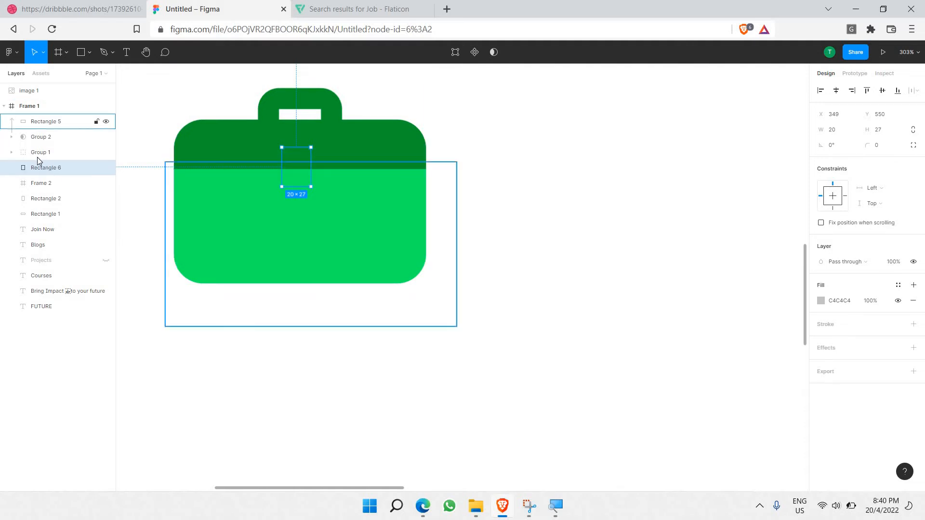
- Group the light green rectangle with the two suitcase groups, and place the small grey rectangle's layer above the new group
left_click(36, 155)
left_click(44, 124, "shift")
right_click(36, 124)
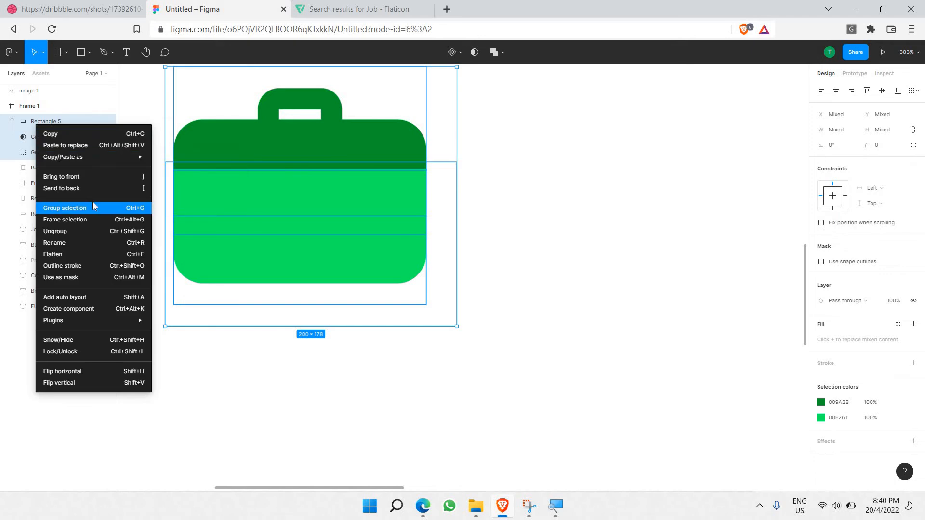
left_click(65, 207)
left_click_drag(43, 136, 37, 120)
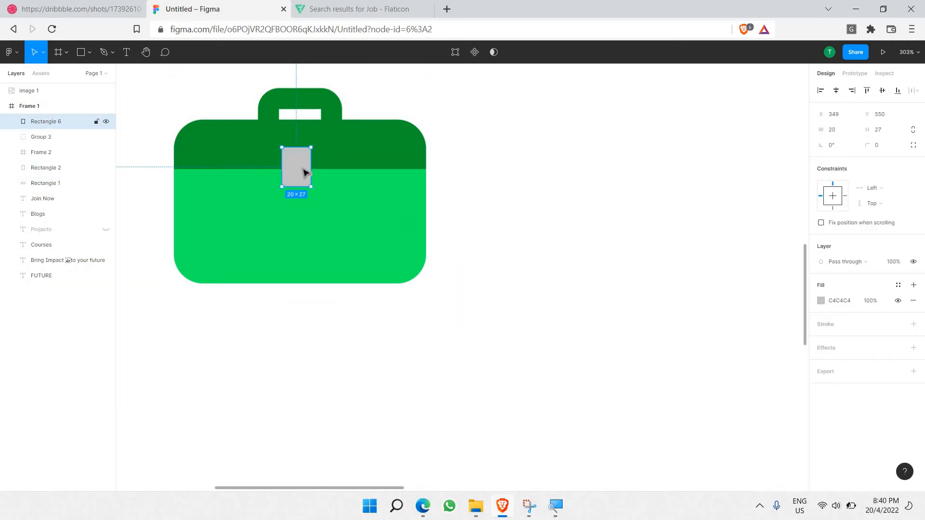
- Set the small rectangle's corner radius to 15 and fill it with the lower body's light green, 00F261
left_click(884, 151)
type("15")
key("Return")
left_click(820, 300)
left_click(707, 384)
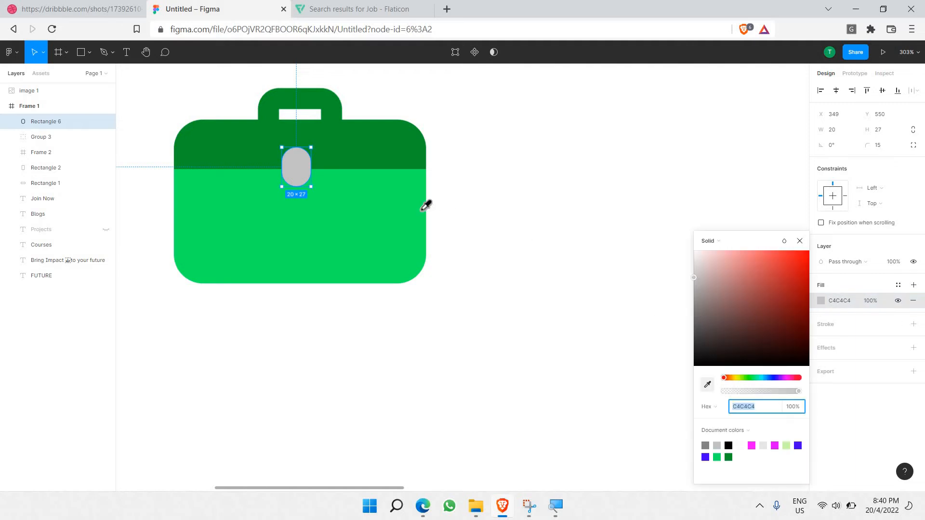
left_click(402, 213)
left_click(605, 243)
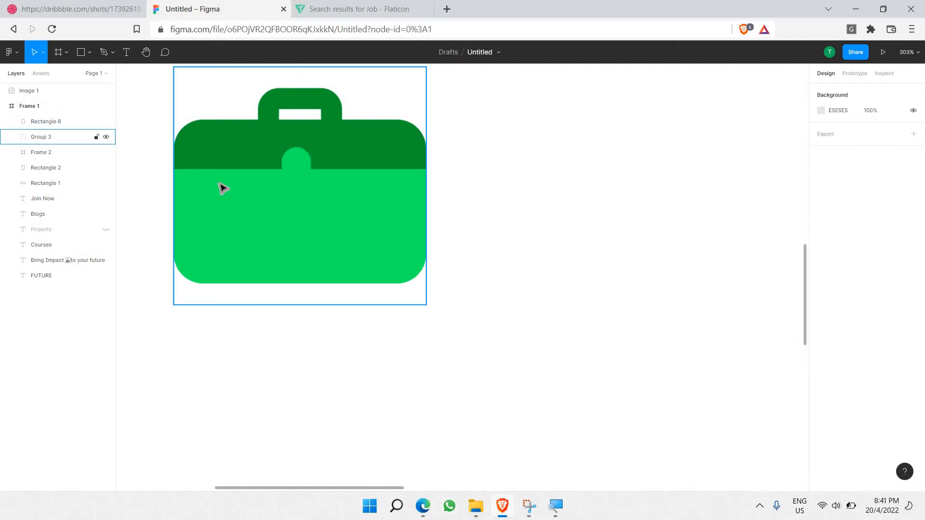
- Paste a copy of the rounded latch shape slightly below it and fill the copy with the suitcase top's dark green, 009A2B
left_click(301, 179)
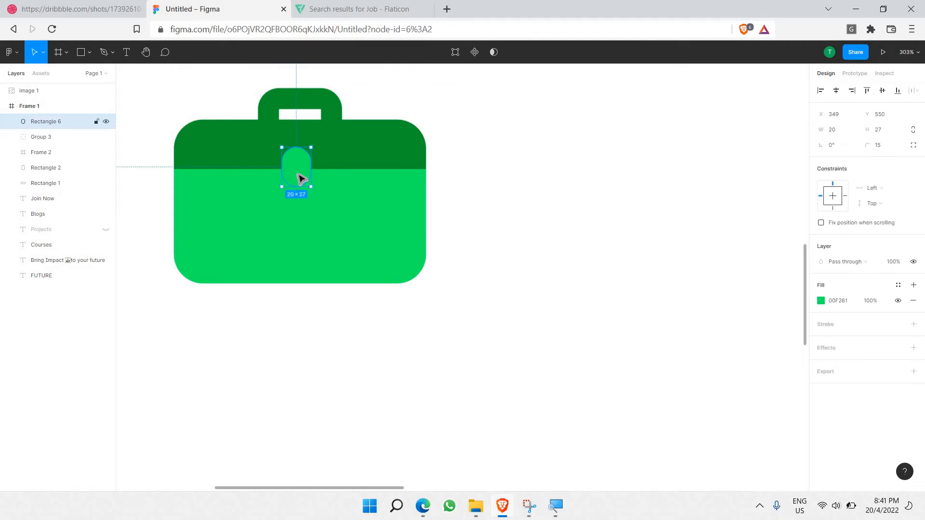
key("ctrl+v")
left_click_drag(299, 177, 321, 210)
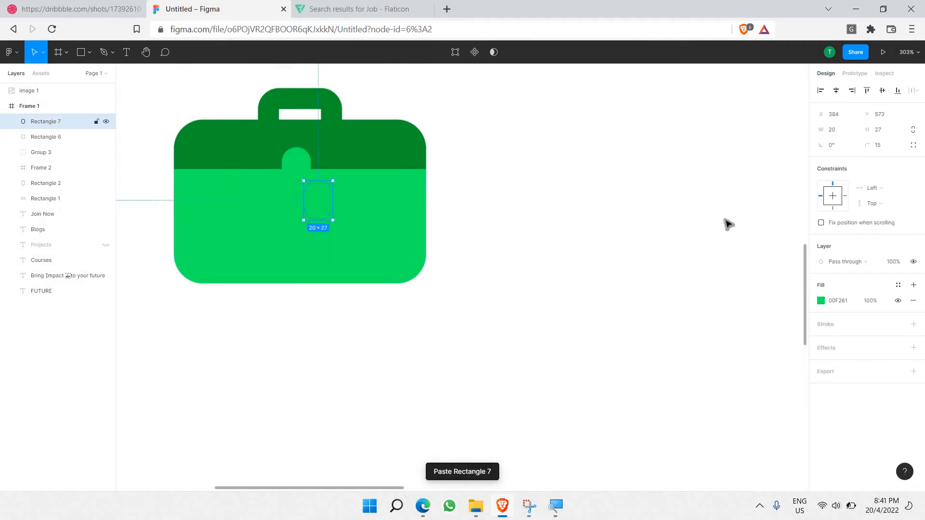
left_click(821, 301)
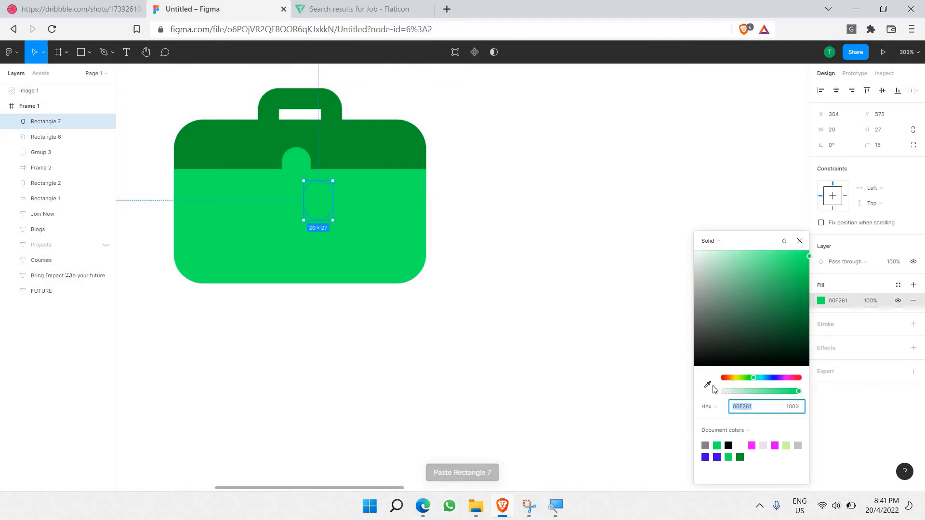
left_click(710, 387)
left_click(405, 163)
left_click(530, 173)
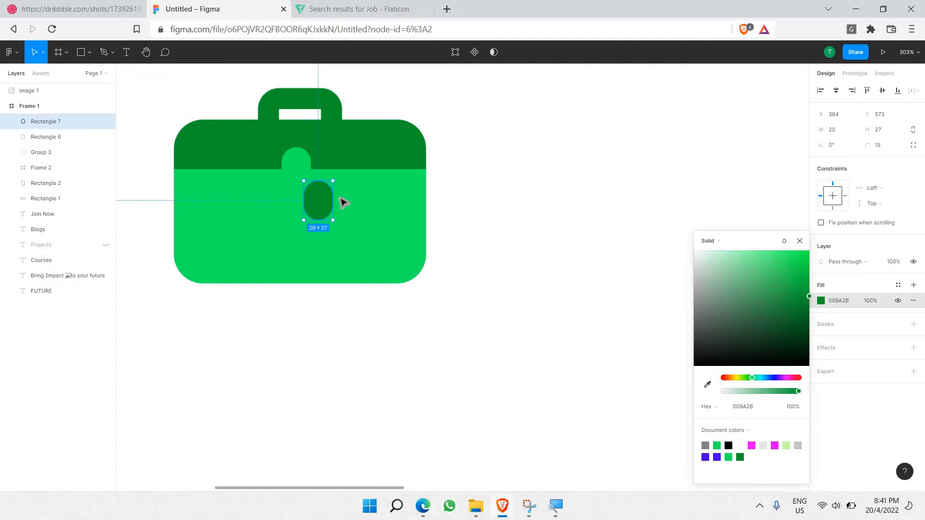
- Scale the dark green copy down to about 9 × 12 and centre it inside the light green latch at X 354, Y 555
left_click(313, 207)
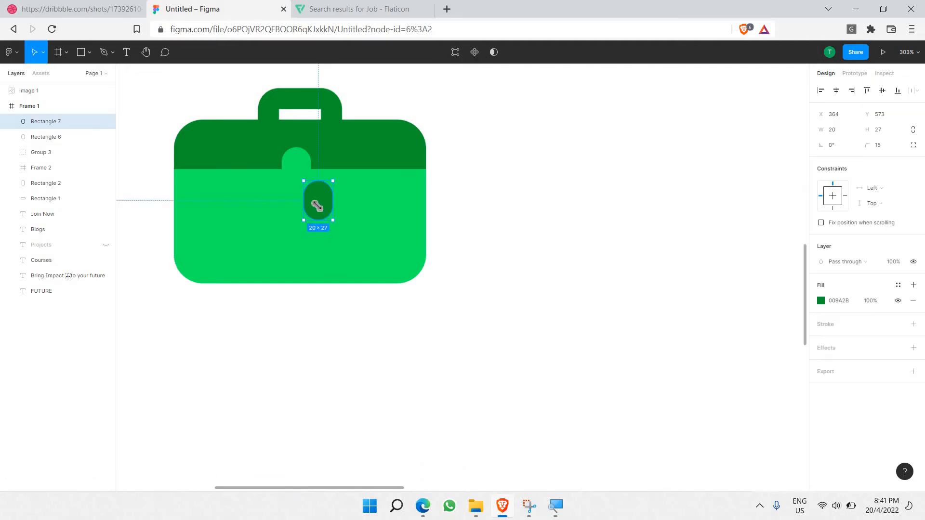
left_click_drag(317, 206, 277, 147)
scroll(317, 198, "up", 3)
scroll(328, 220, "up", 3)
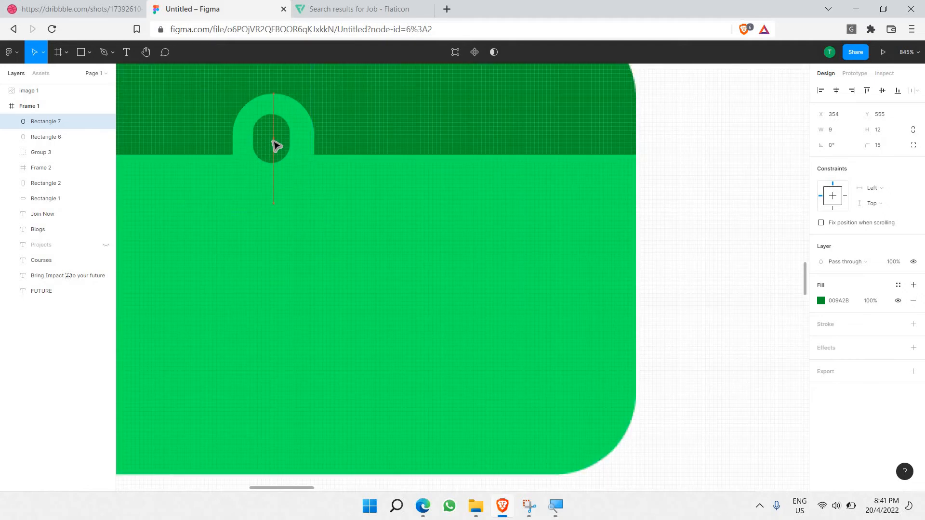
left_click(717, 214)
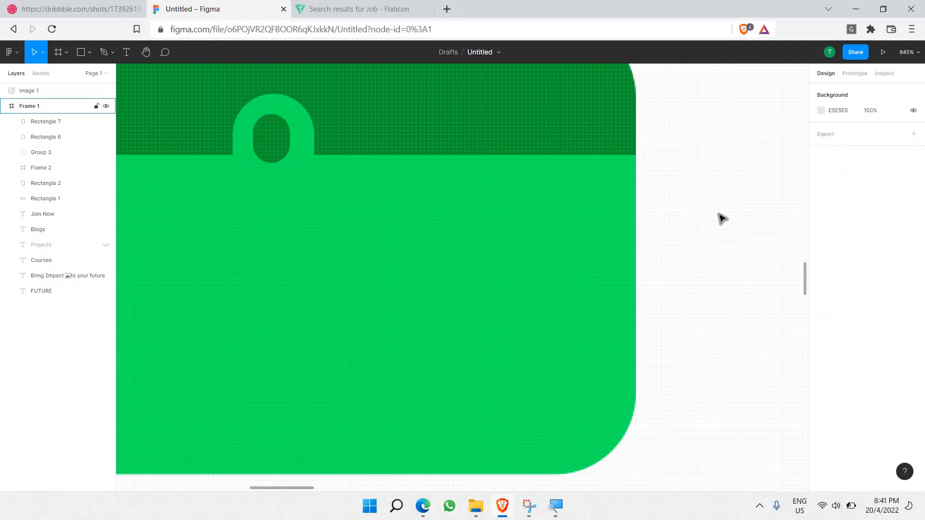
- Group the two latch shapes with the suitcase group into one briefcase icon
scroll(715, 212, "down", 5)
scroll(702, 207, "right", 4)
left_click(510, 176)
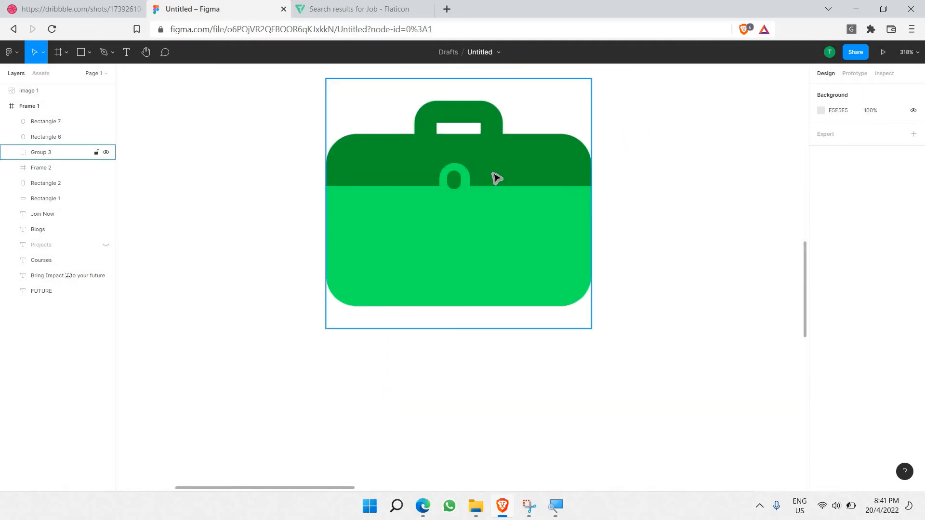
scroll(636, 193, "right", 2)
scroll(631, 198, "down", 1)
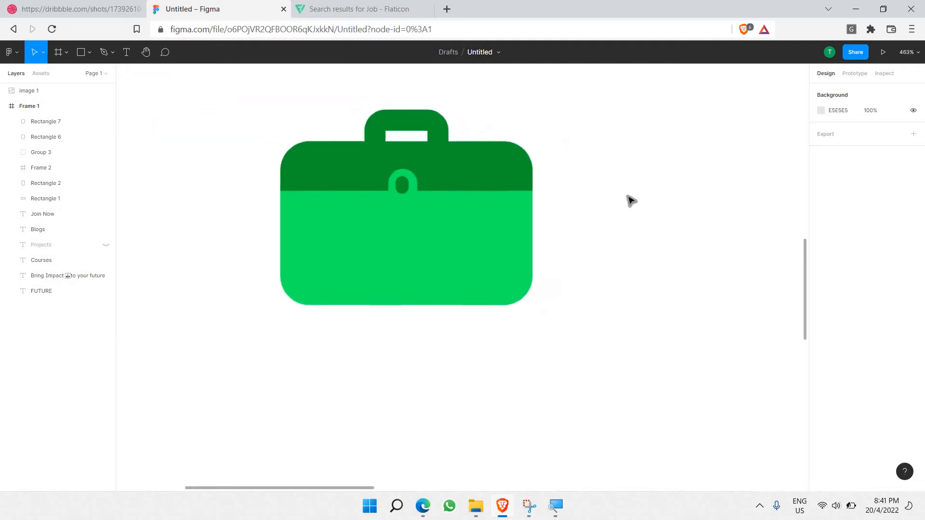
scroll(631, 201, "down", 1)
scroll(631, 201, "down", 3)
scroll(385, 149, "up", 3)
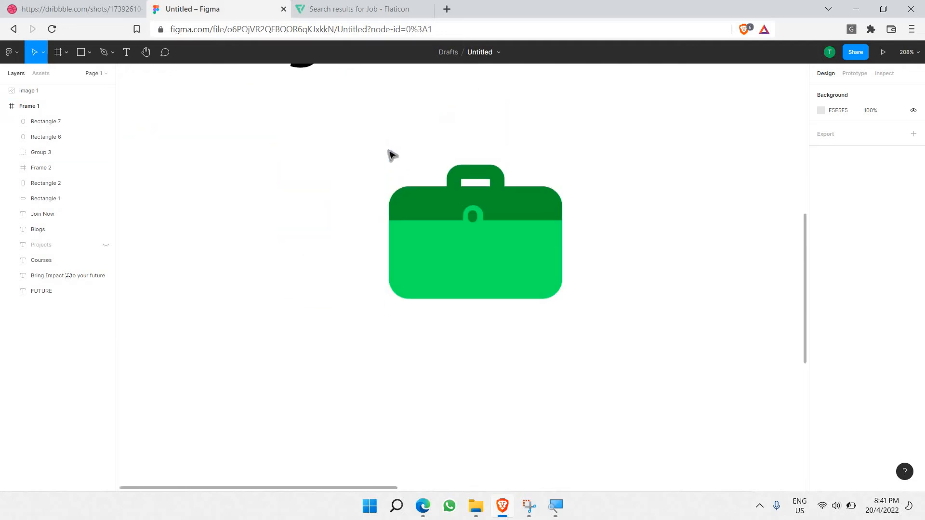
left_click_drag(674, 298, 479, 216)
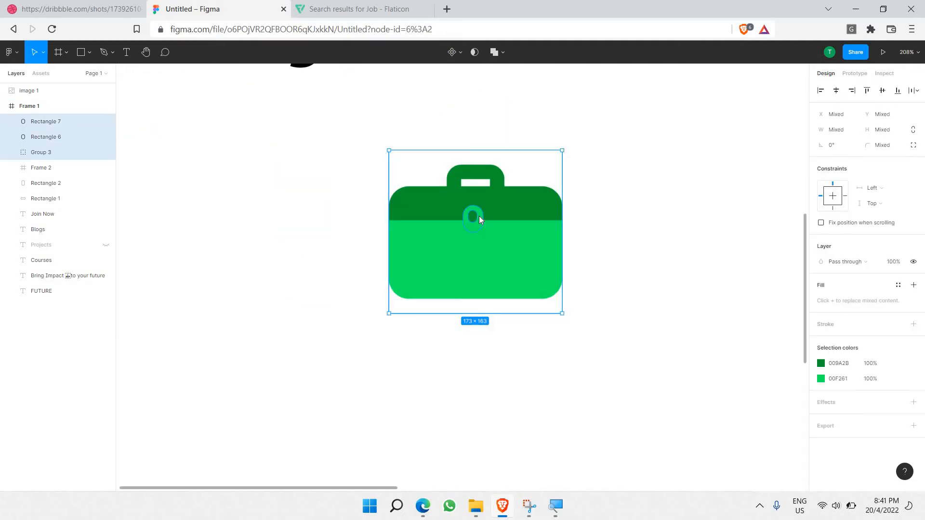
right_click(477, 214)
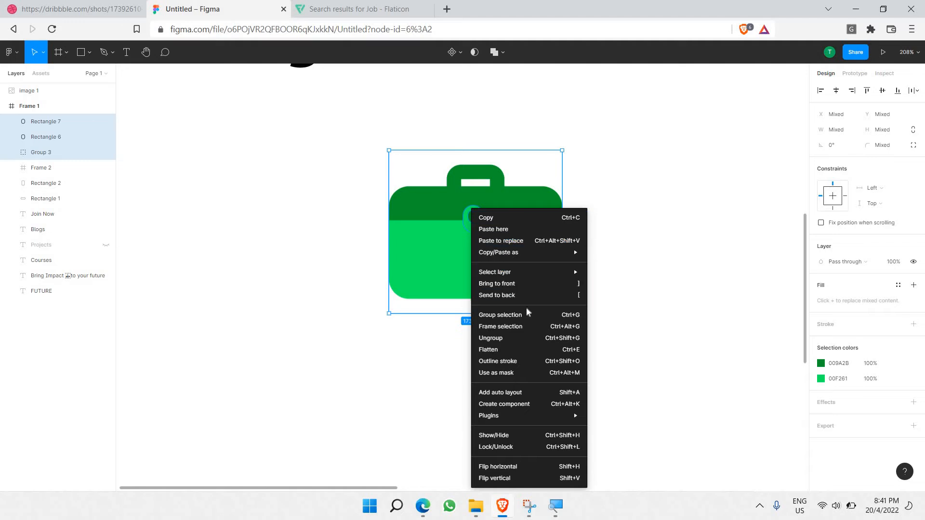
key("ctrl+g")
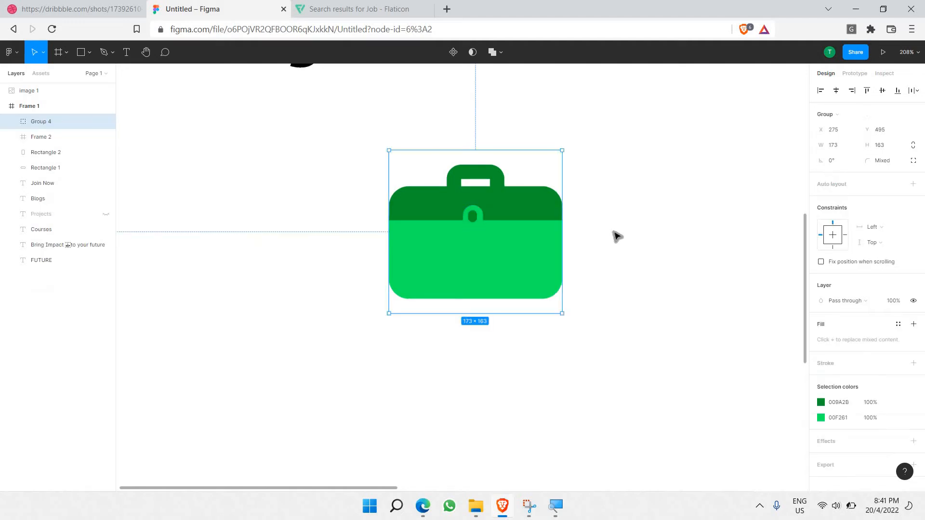
- Scale the briefcase icon group down to about 88 × 83 and move it over the light green badge at X 331, Y 237
left_click(613, 232)
scroll(615, 235, "down", 5)
scroll(609, 269, "up", 2)
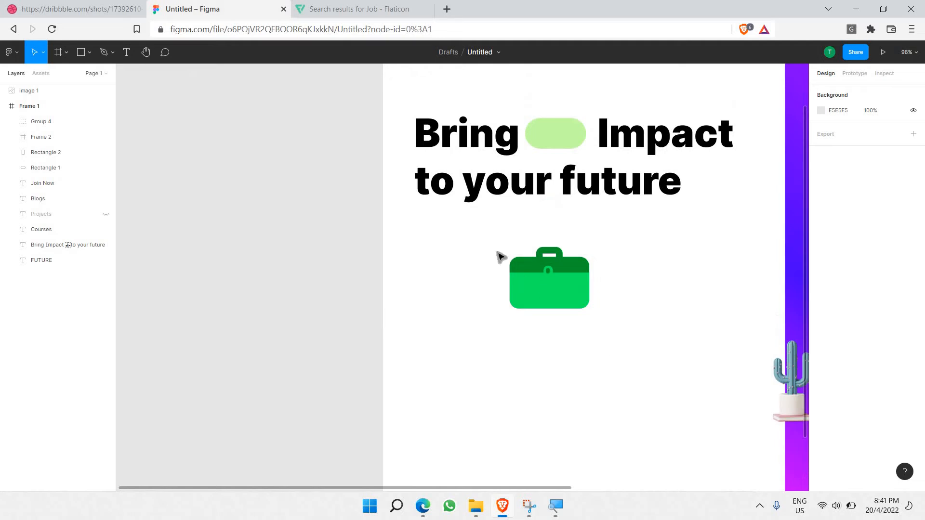
left_click_drag(501, 257, 545, 270)
key("ctrl+z")
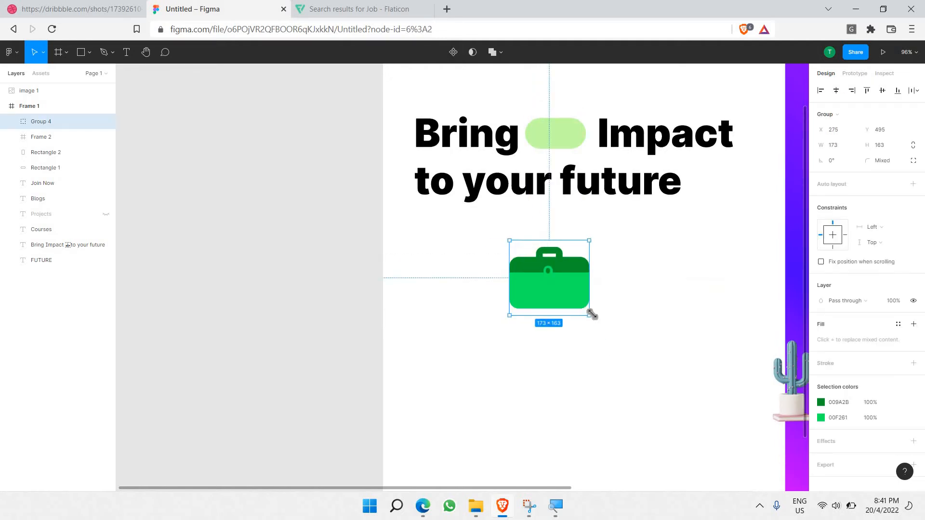
left_click_drag(588, 314, 547, 275)
left_click_drag(529, 268, 597, 141)
scroll(553, 140, "up", 6)
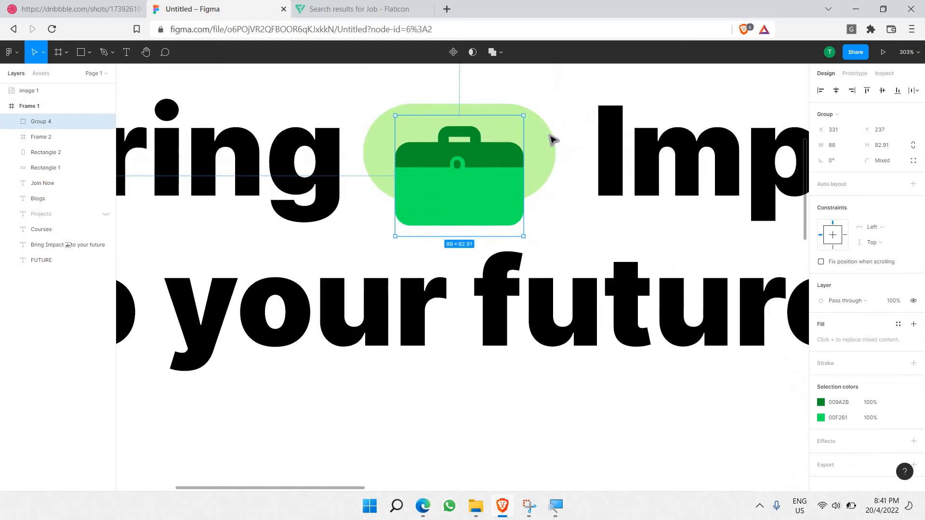
- Nest the briefcase group inside the light green badge frame so the frame clips it
left_click(553, 140)
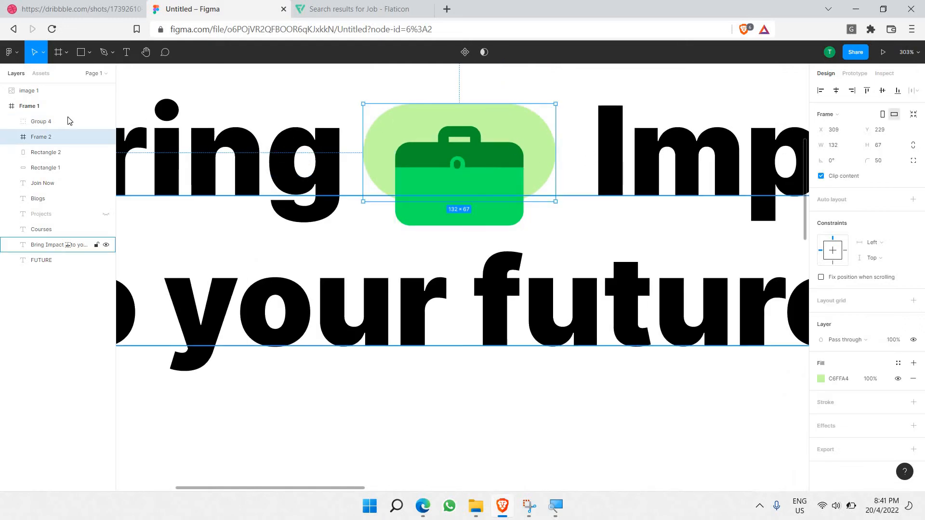
left_click_drag(52, 125, 52, 139)
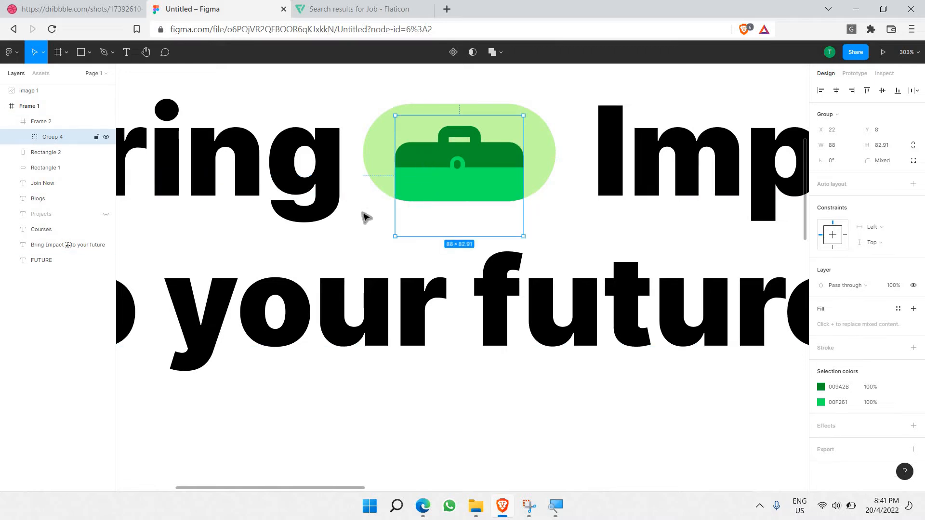
left_click(501, 144)
- Check the badge icon against the Dribbble reference shot, then return to the Figma design and view the whole headline
left_click(84, 7)
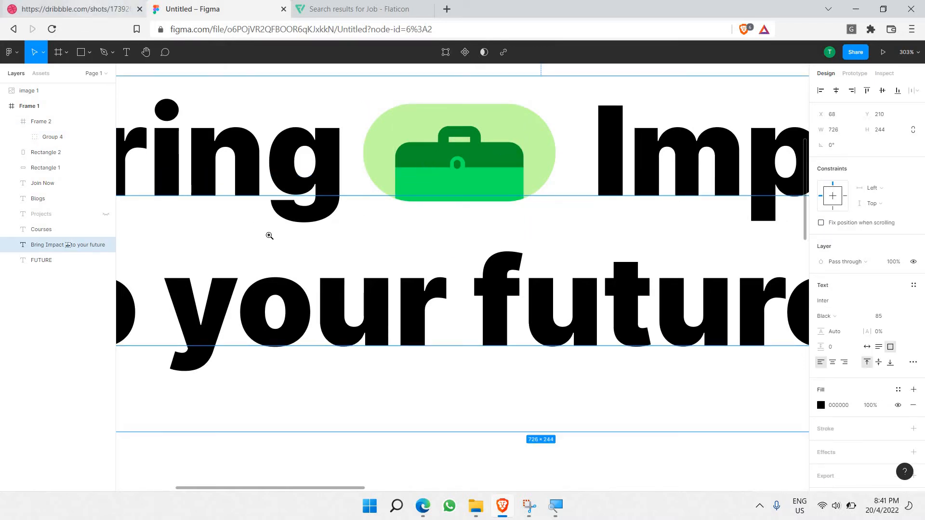
key("ctrl+Tab")
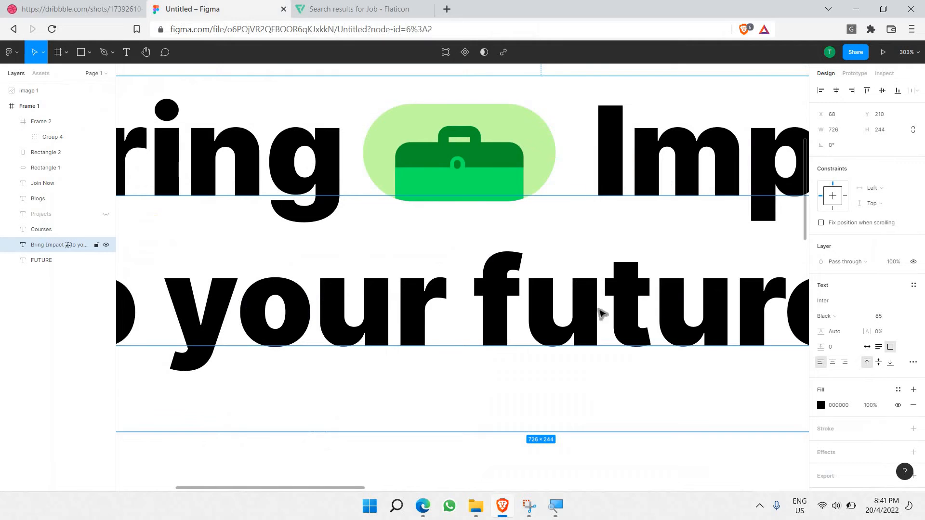
scroll(599, 309, "down", 4)
left_click(623, 355)
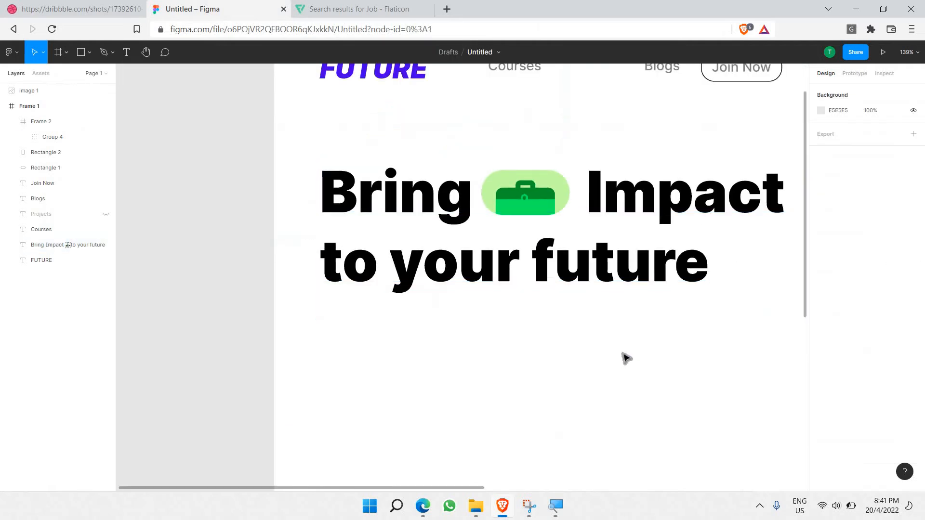
- Stretch the light green badge behind the briefcase slightly upward so it is taller
left_click(540, 184)
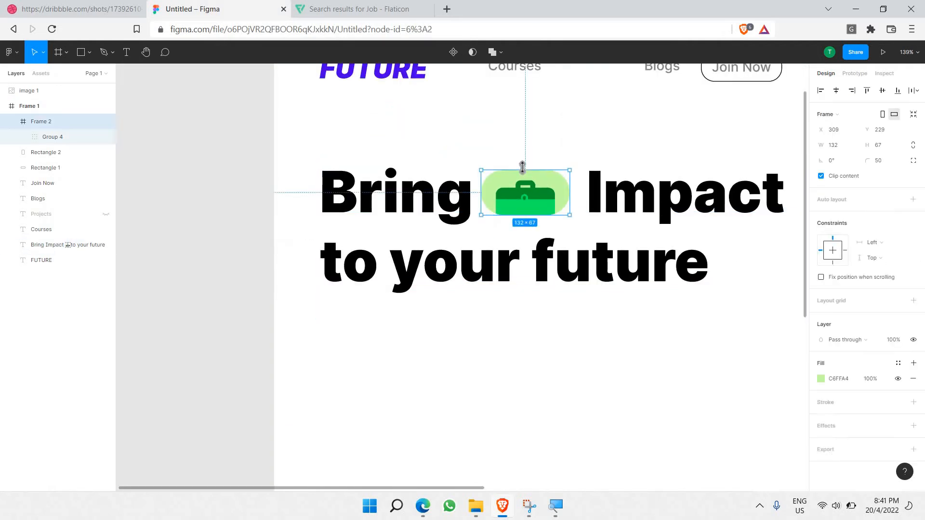
left_click(605, 326)
scroll(202, 137, "right", 2)
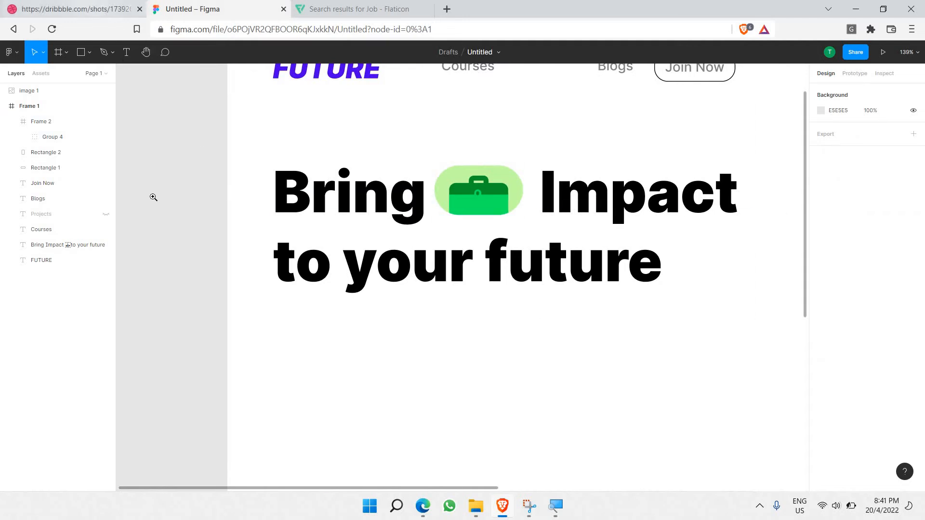
- Check the Dribbble reference, return to Figma and indent the "to your future" line to leave room for a circle
key("ctrl+shift+Tab")
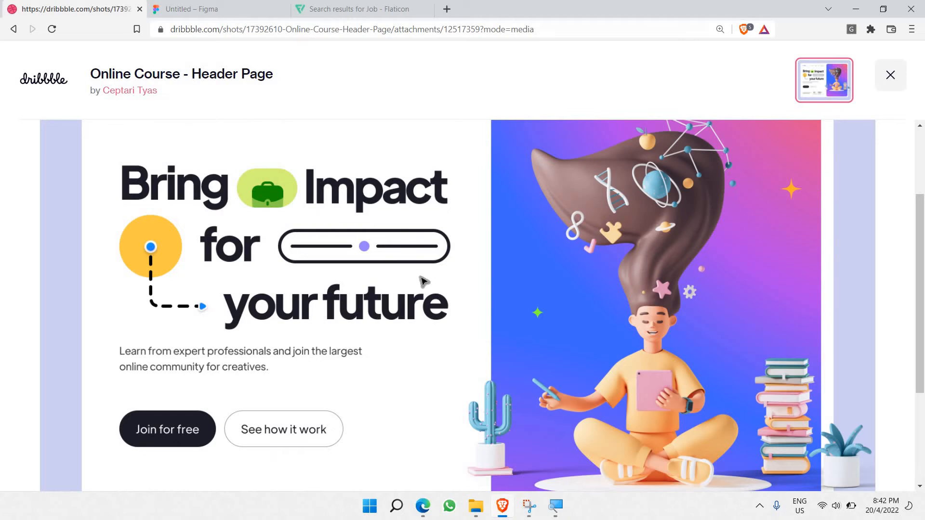
key("ctrl+Tab")
double_click(280, 261)
left_click(278, 262)
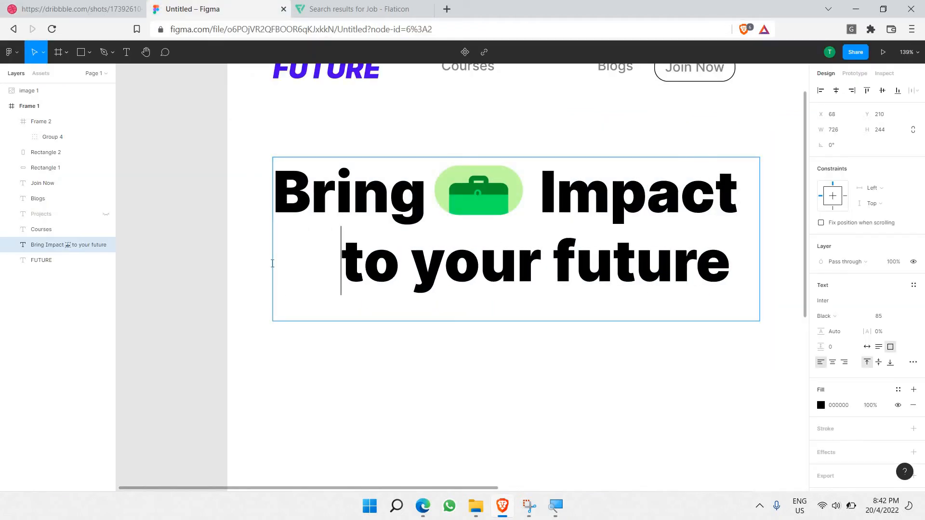
- Draw a circle of about 90 × 90 in the gap before "to your future"
left_click(81, 51)
right_click(82, 51)
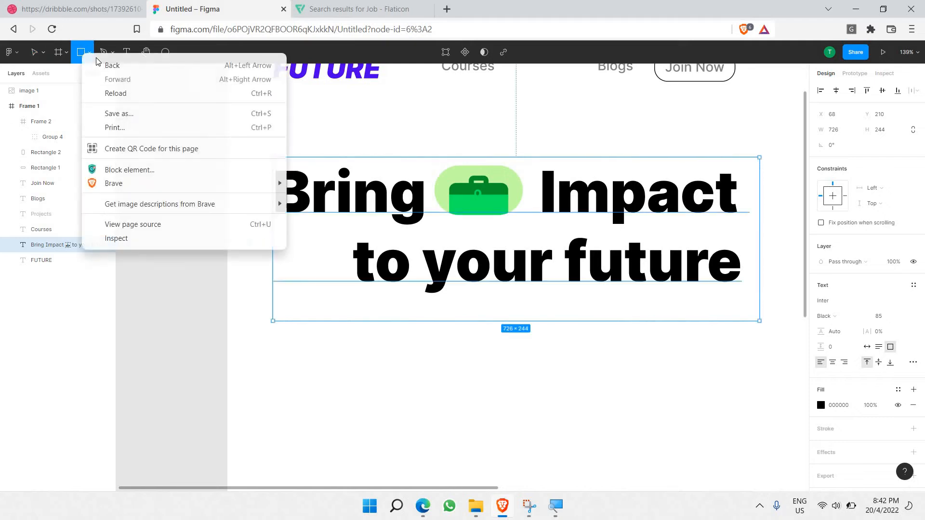
key("Escape")
left_click(90, 52)
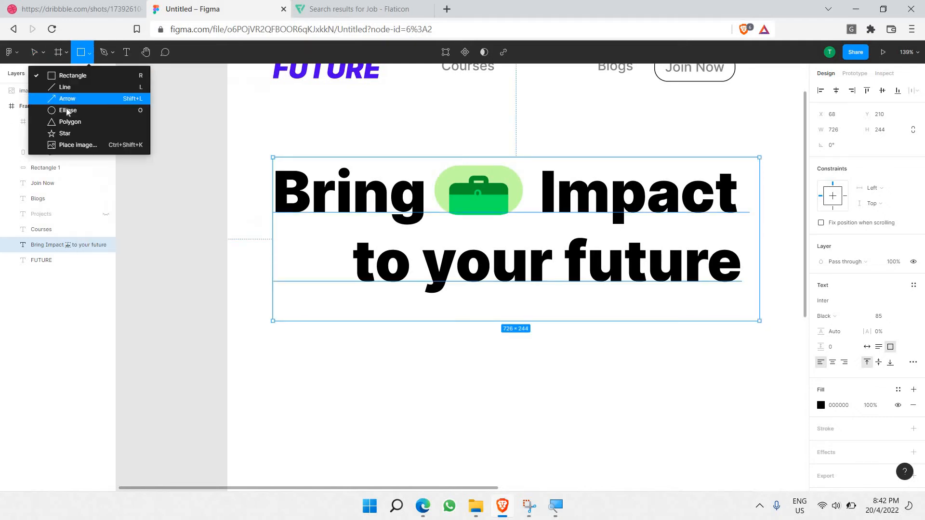
left_click(69, 110)
left_click_drag(283, 227, 343, 286)
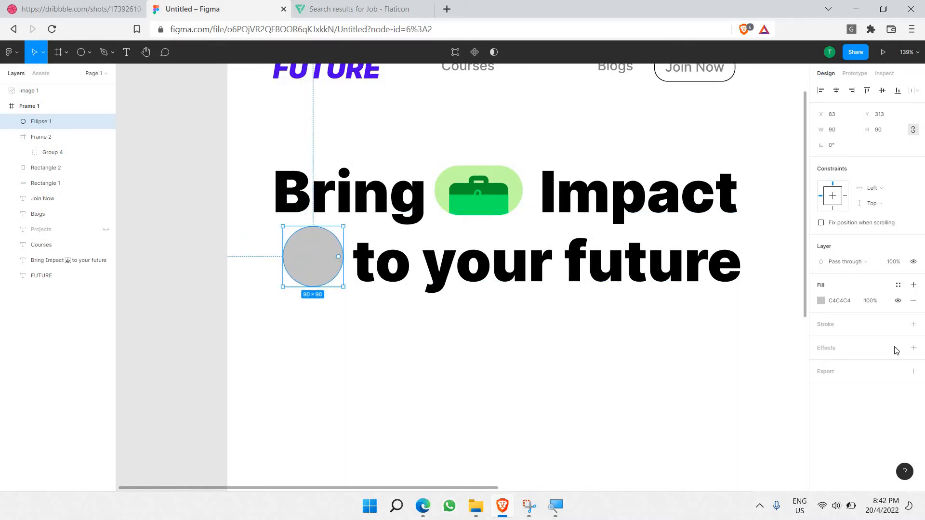
- Set the circle's fill to yellow F2DA00
left_click(826, 301)
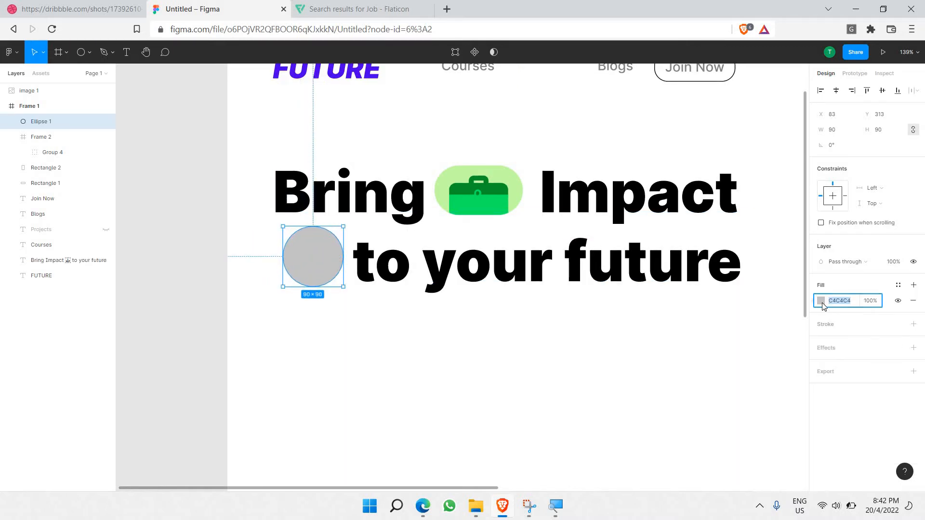
left_click(821, 302)
left_click(737, 378)
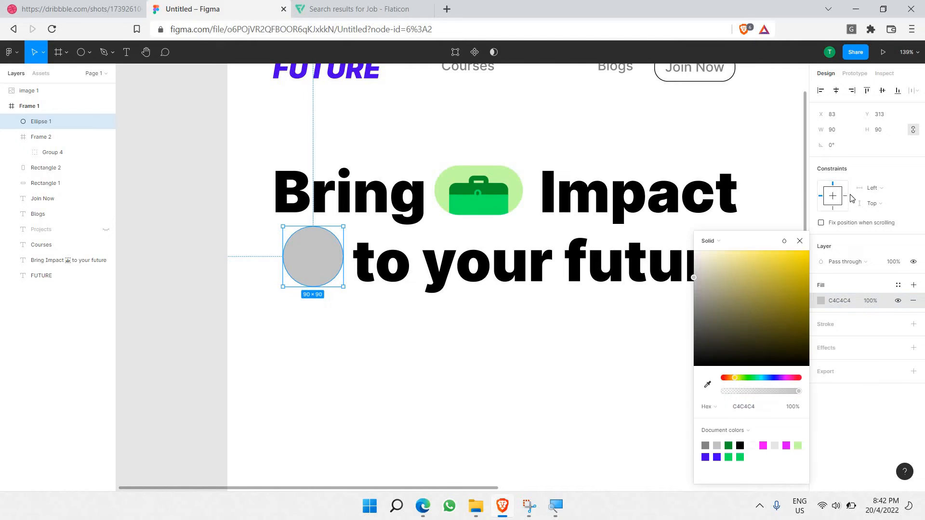
left_click(809, 256)
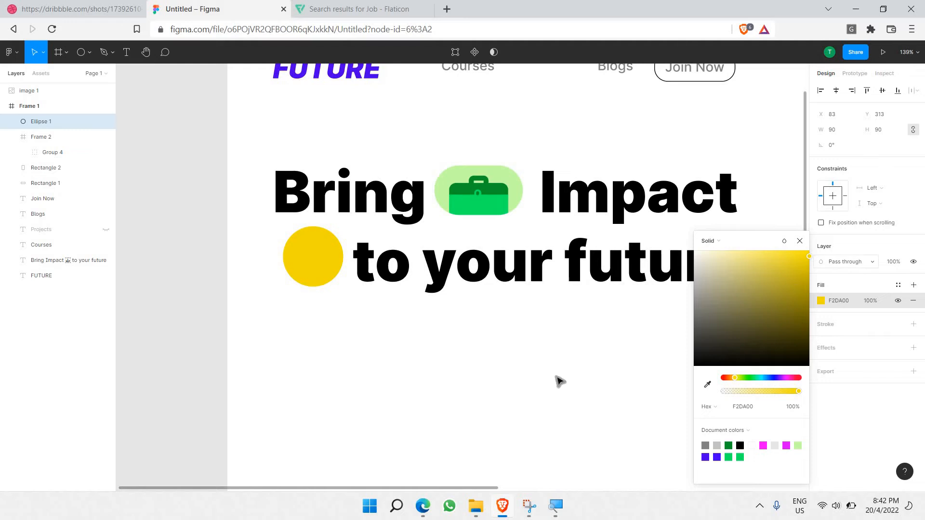
- Align the circle with the headline's left edge and, after checking the Dribbble reference, enlarge it to about 101 × 101
left_click(314, 256)
left_click_drag(314, 256, 305, 262)
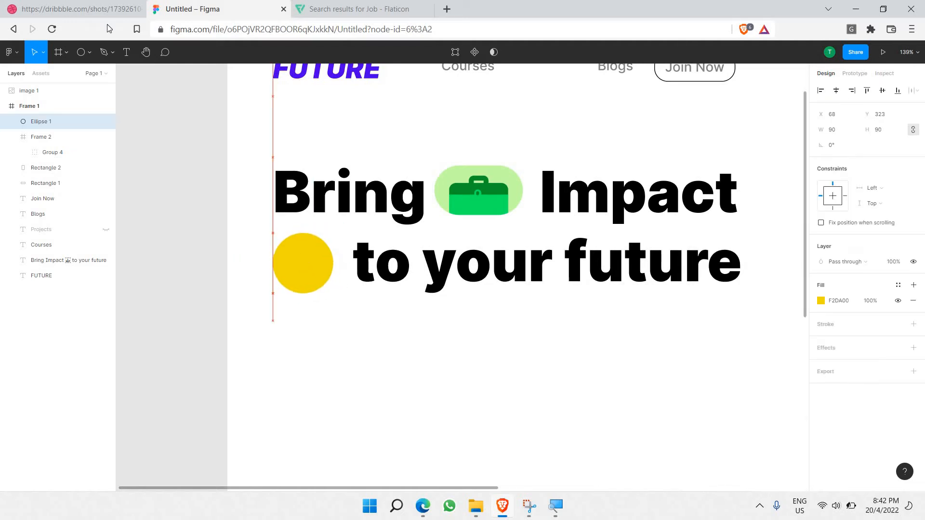
left_click(95, 5)
left_click(231, 6)
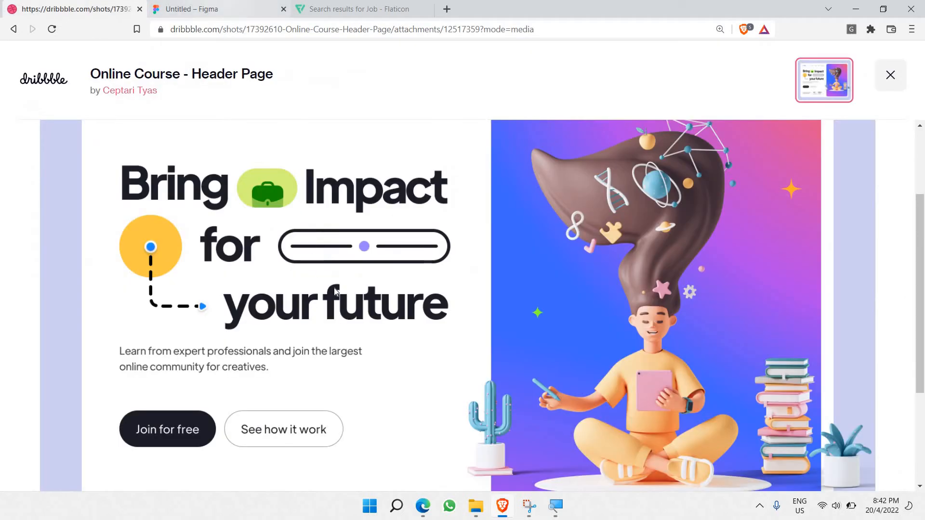
left_click_drag(340, 302, 346, 308)
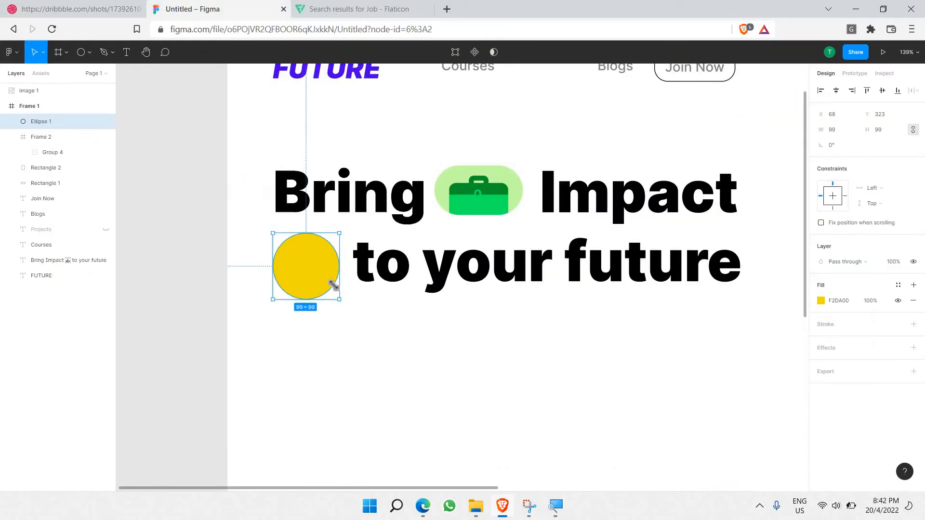
- Indent "to your future" by one more space to widen the gap after the yellow circle
double_click(361, 263)
left_click(361, 264)
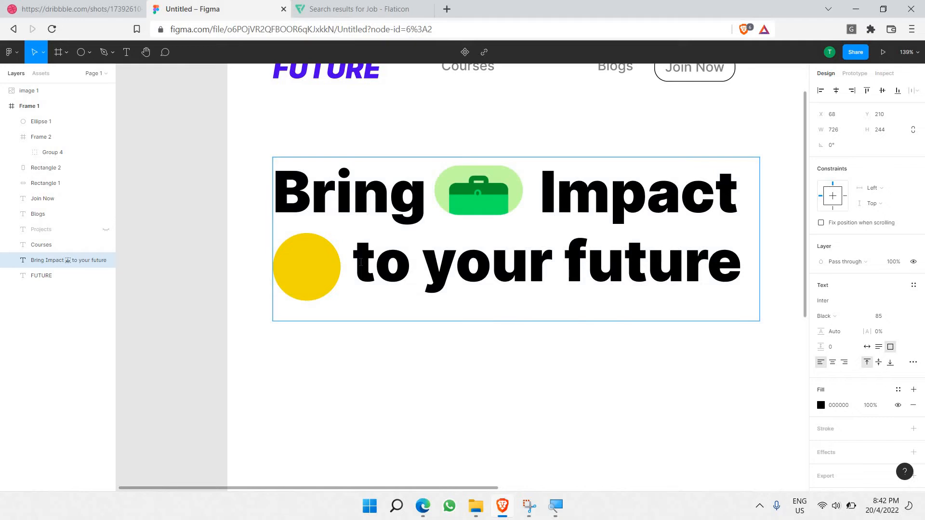
key("Return")
key("BackSpace")
key("BackSpace")
key("Escape")
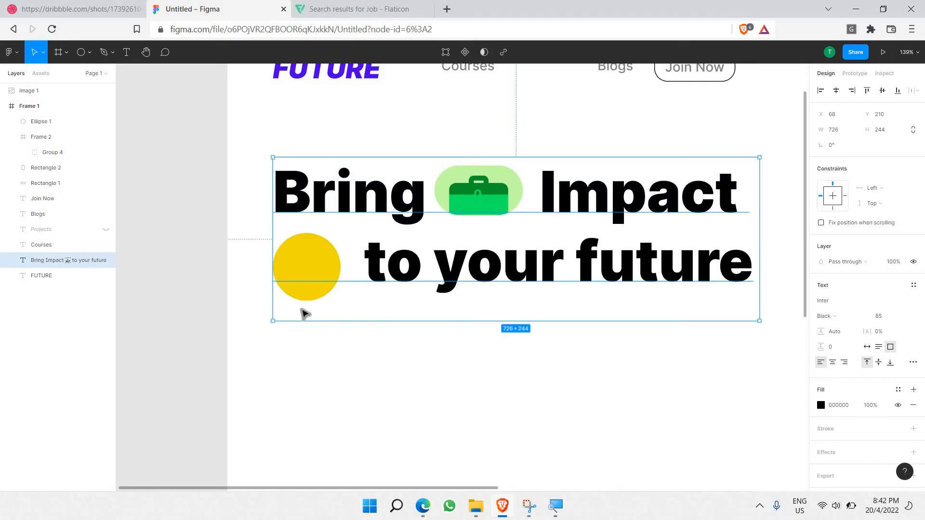
key("Escape")
- Move the circle up to Y 313 and shift its fill to orange-yellow F2BD00
left_click(310, 279)
left_click_drag(310, 278, 310, 273)
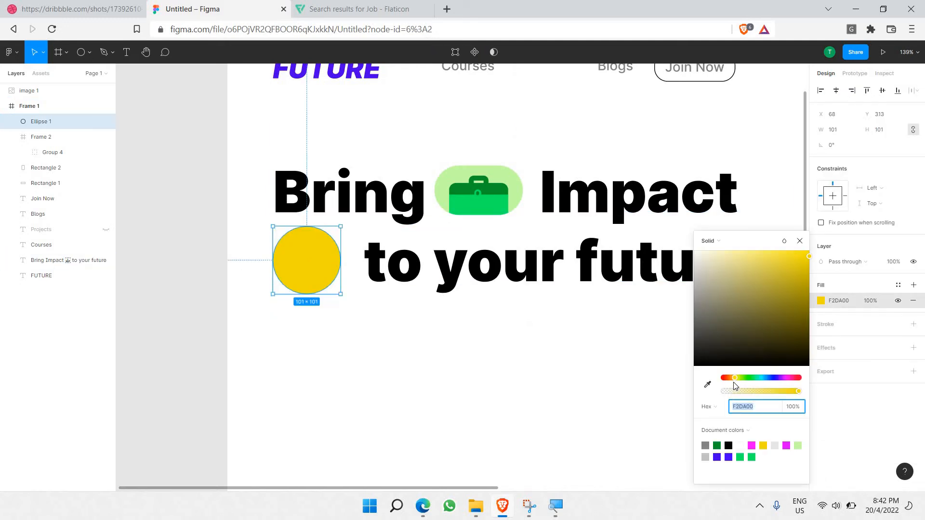
left_click_drag(733, 380, 733, 379)
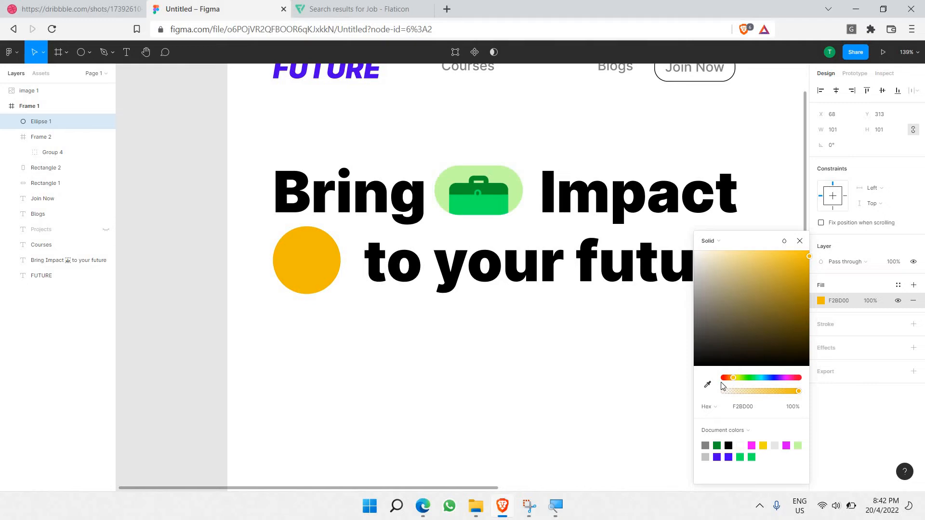
left_click(540, 393)
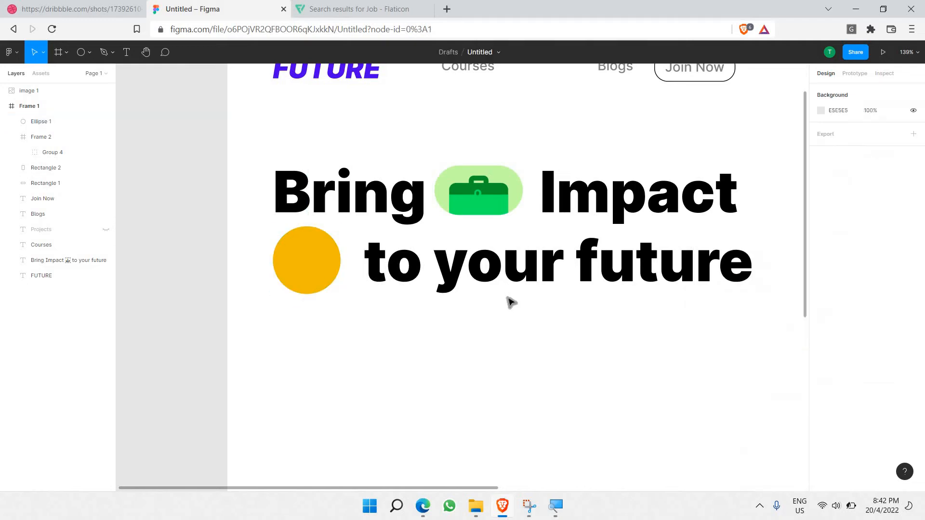
- Check the Dribbble reference, return to Figma and break "your future" onto an indented third headline line
left_click(97, 4)
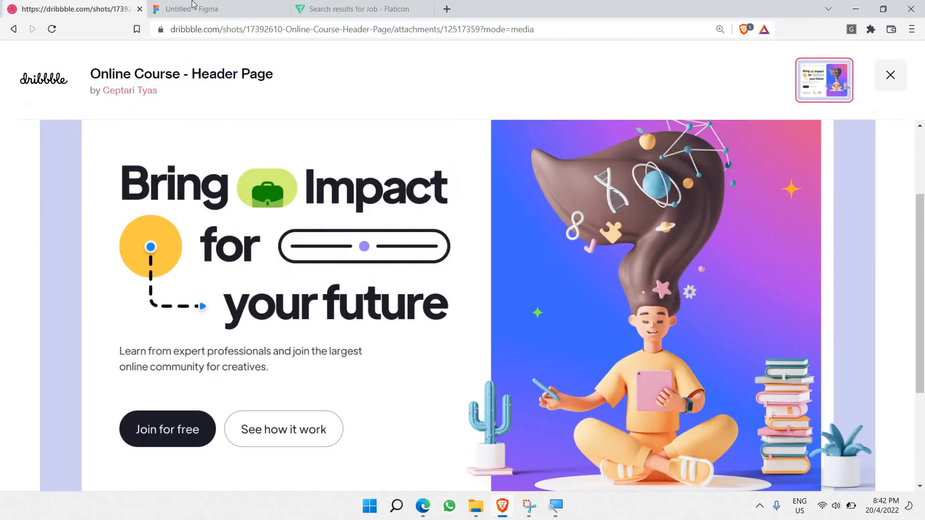
left_click(193, 7)
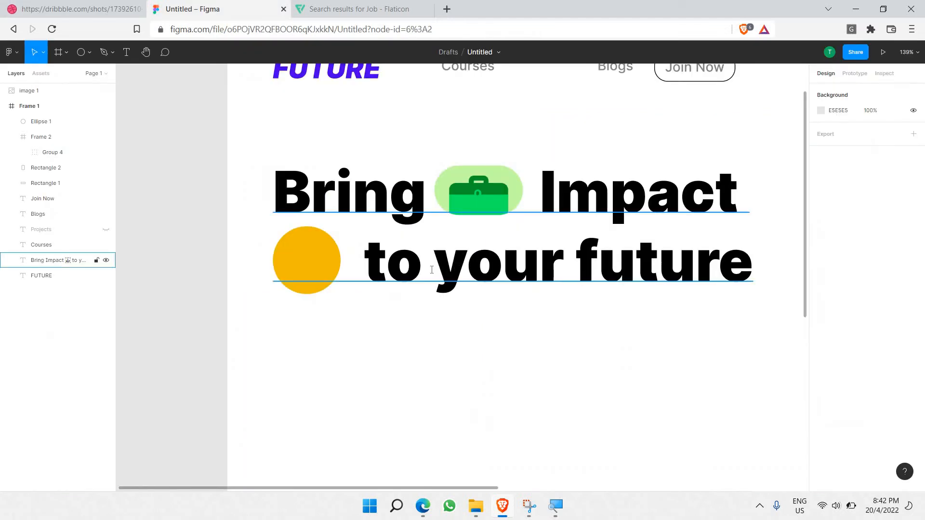
double_click(432, 270)
left_click(432, 270)
key("Return")
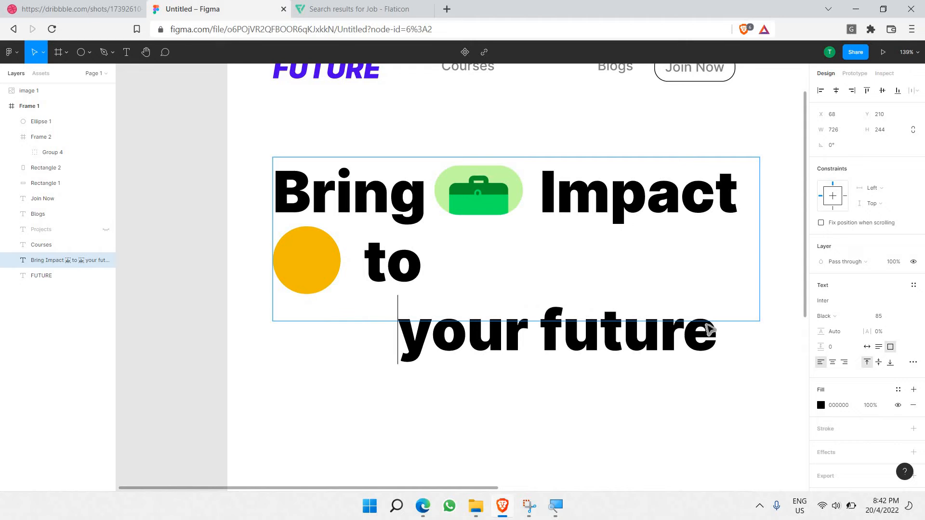
- Set the font weight of the whole headline text to Bold
key("ctrl+a")
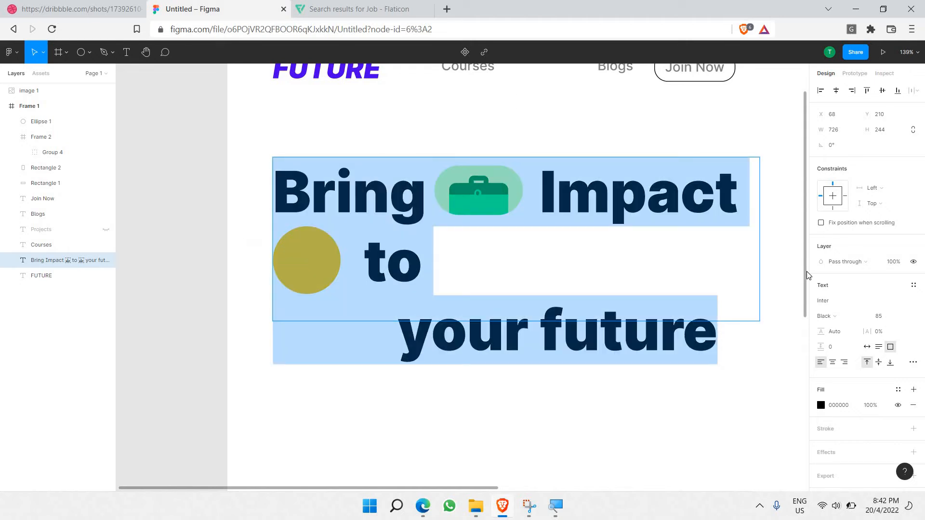
left_click(853, 310)
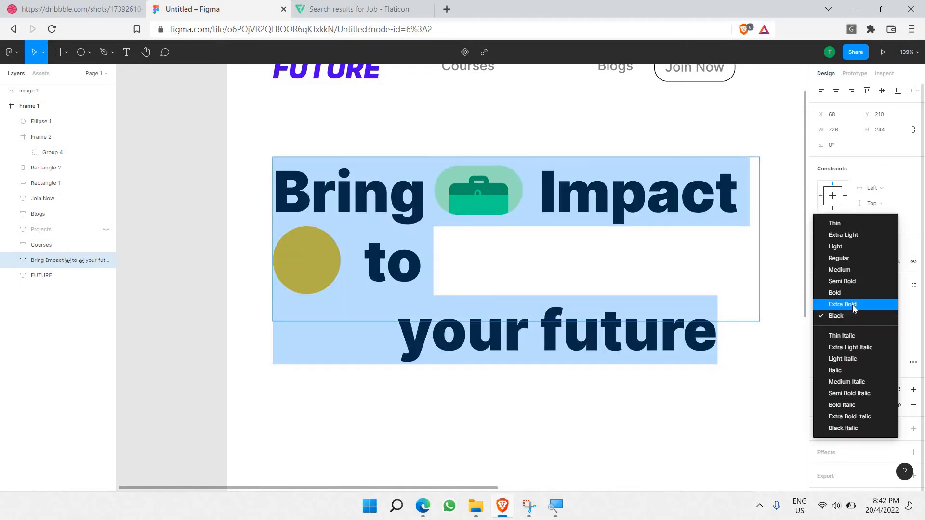
left_click(851, 305)
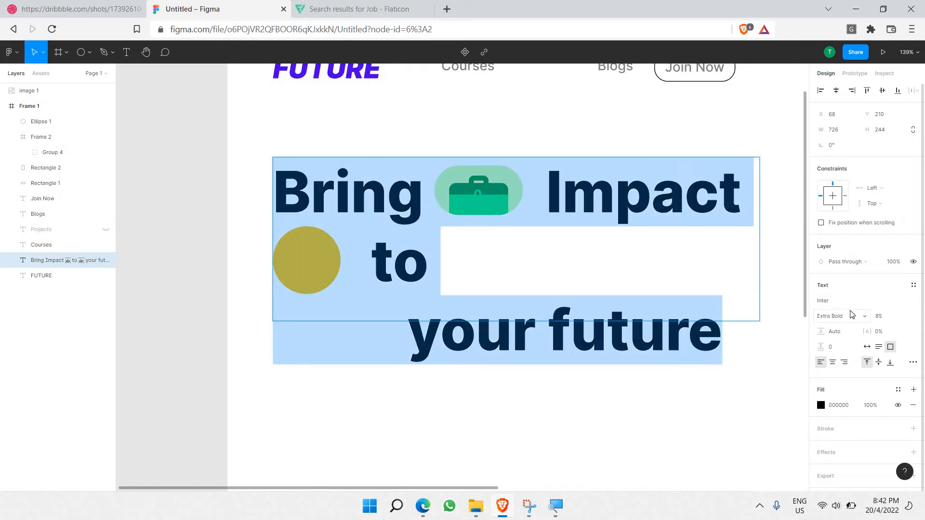
left_click(851, 314)
left_click(847, 303)
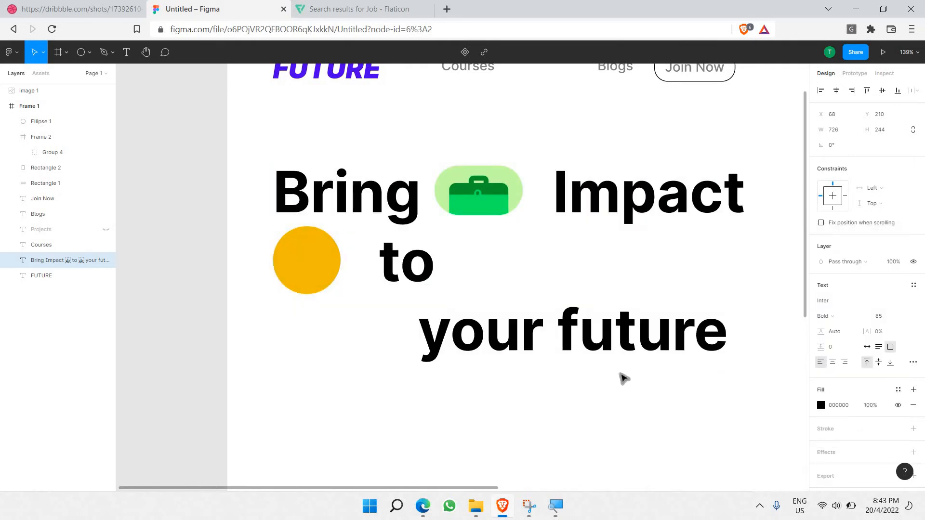
- Remove one space before "Impact" to bring the word closer to the briefcase badge
key("ctrl+a")
left_click(560, 202)
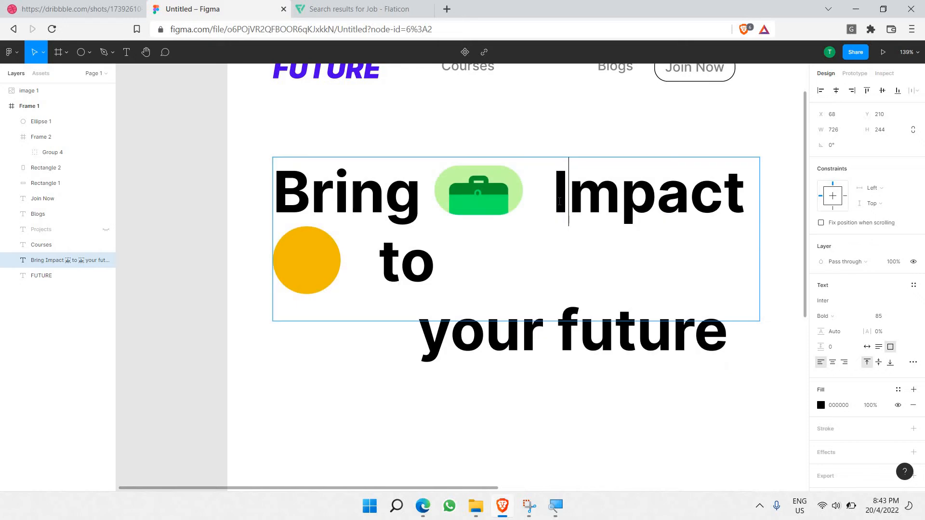
key("BackSpace")
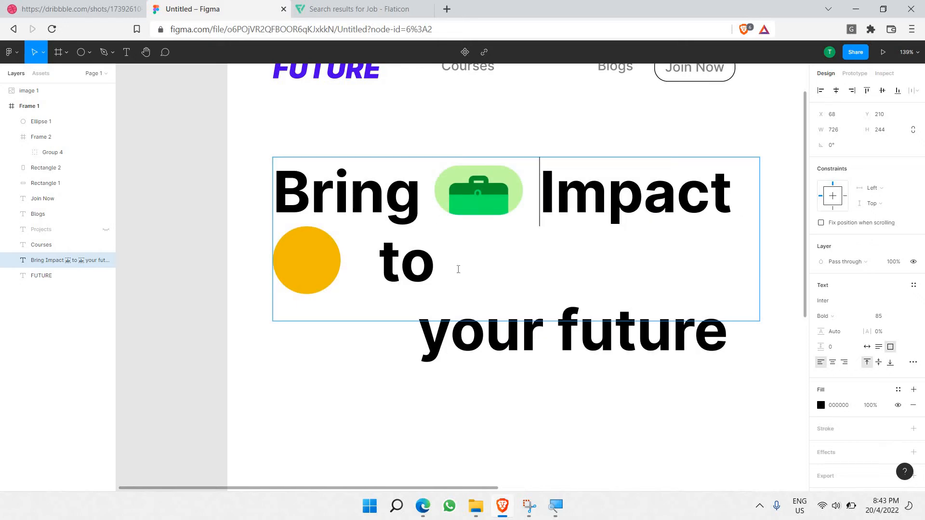
- Check the Dribbble reference, return to Figma and draw a rectangle of about 398 × 74 after "to"
left_click(73, 7)
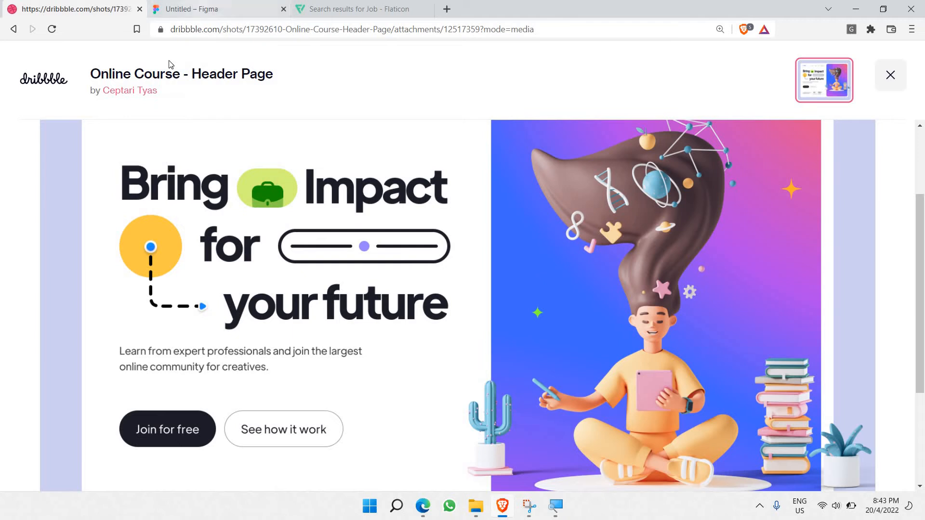
left_click(212, 8)
right_click(86, 57)
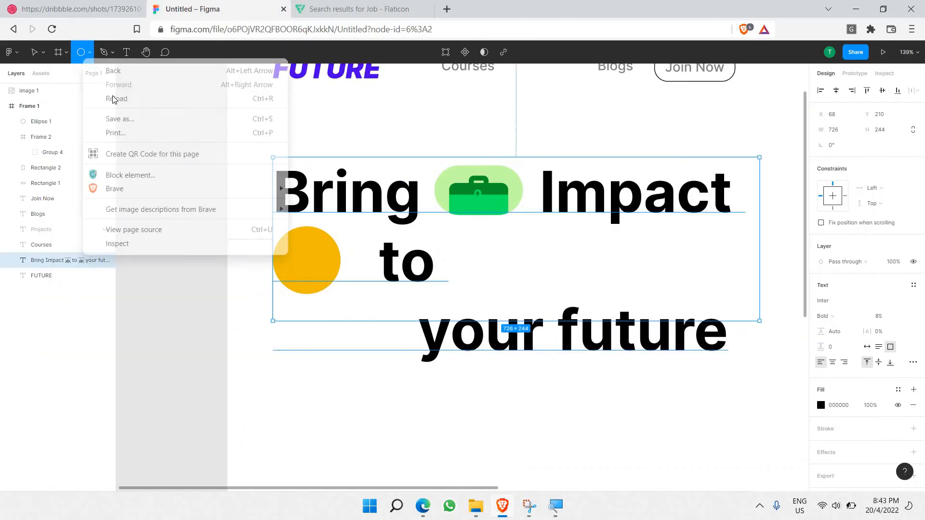
left_click(89, 54)
key("r")
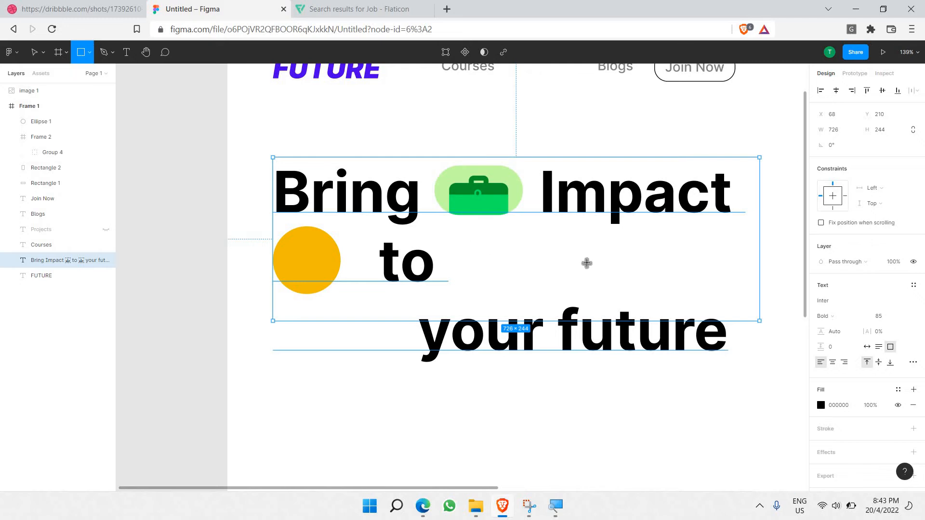
mouse_move(464, 240)
left_mouse_down()
mouse_move(681, 296)
mouse_move(731, 290)
left_mouse_up()
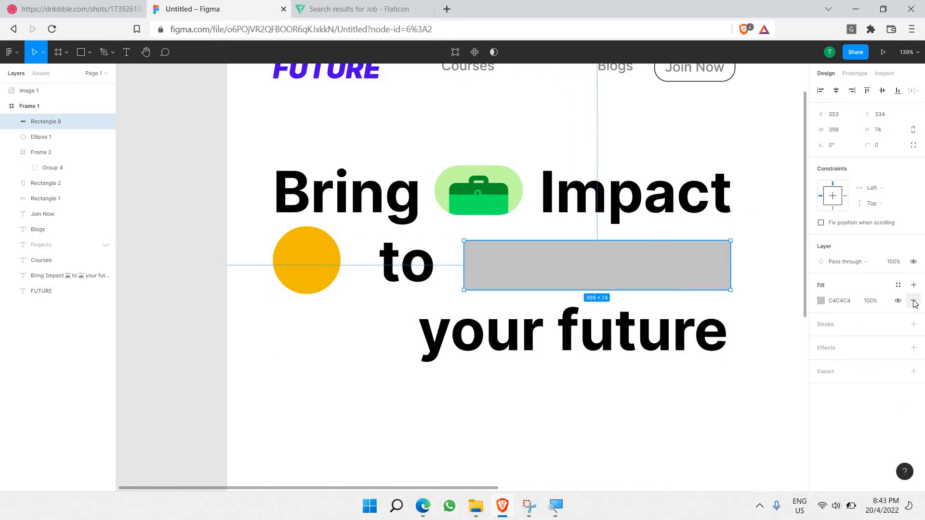
- Remove the rectangle's grey fill and give it a black 000000 stroke
left_click(912, 300)
left_click(912, 309)
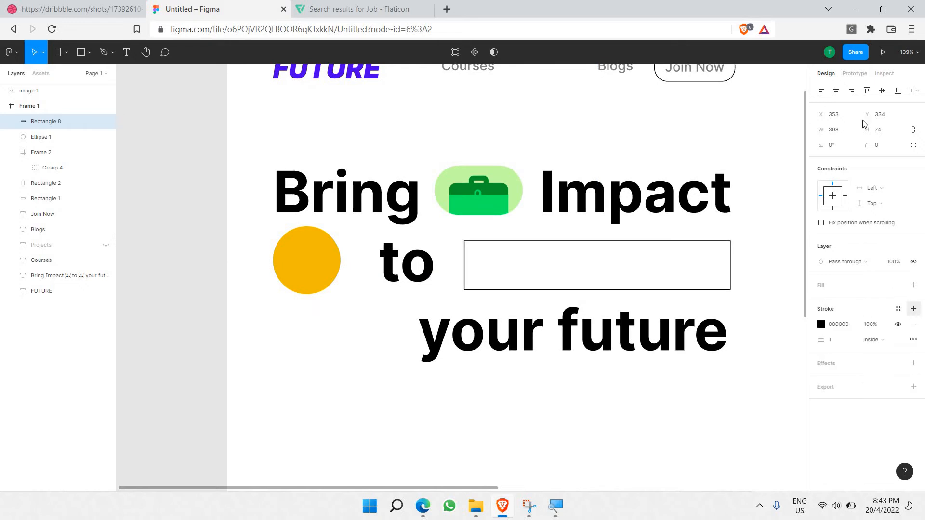
- Set the outlined rectangle's corner radius to 50 and its stroke thickness to 4
left_click(877, 150)
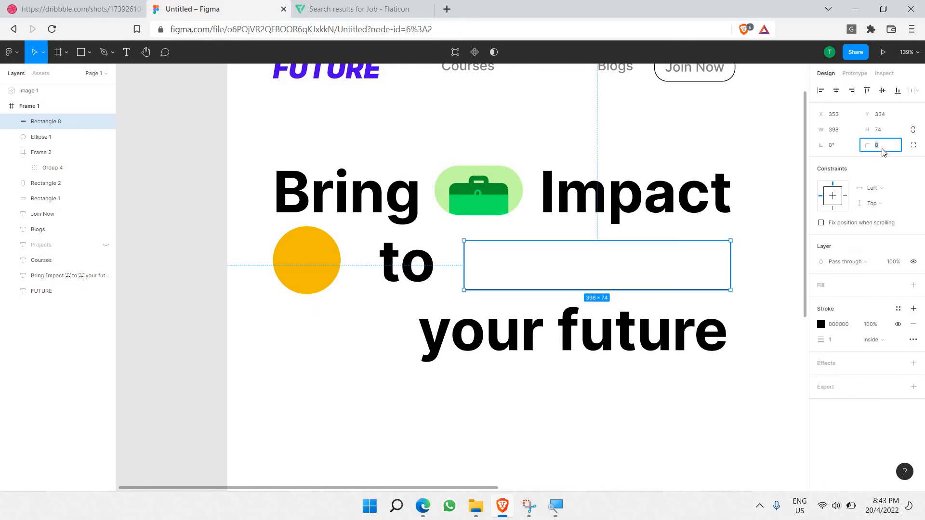
type("5")
key("Return")
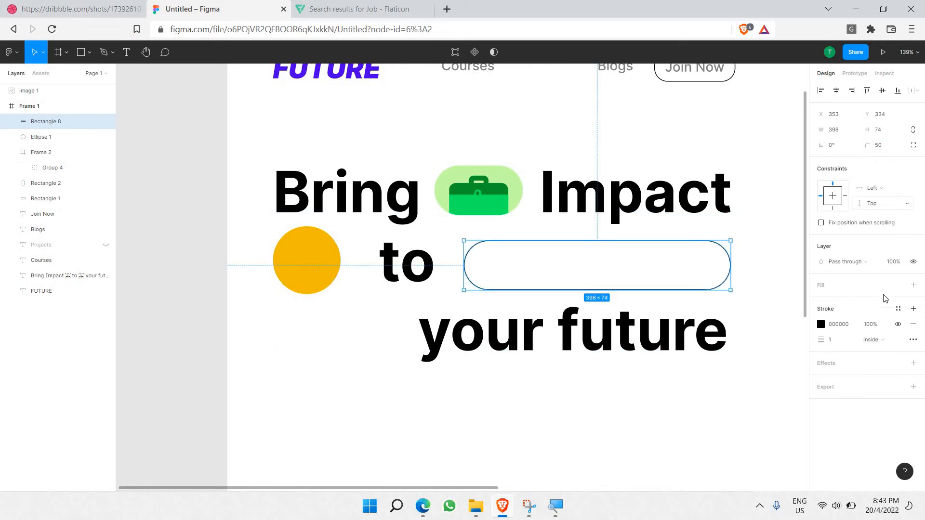
left_click(829, 341)
mouse_move(821, 340)
left_mouse_down()
mouse_move(842, 343)
mouse_move(825, 364)
left_mouse_up()
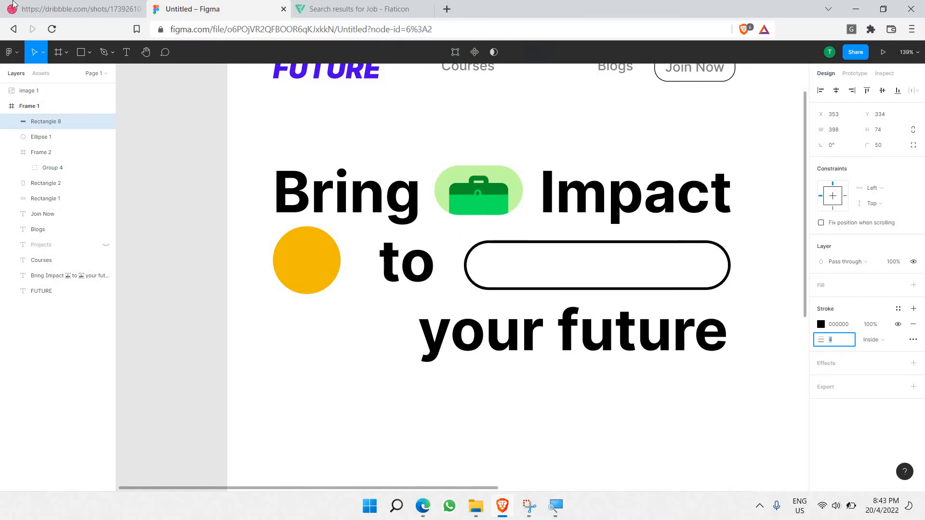
- Check the Dribbble reference, return to Figma and draw a circle of about 18 × 18 in the middle of the outlined pill
left_click(40, 6)
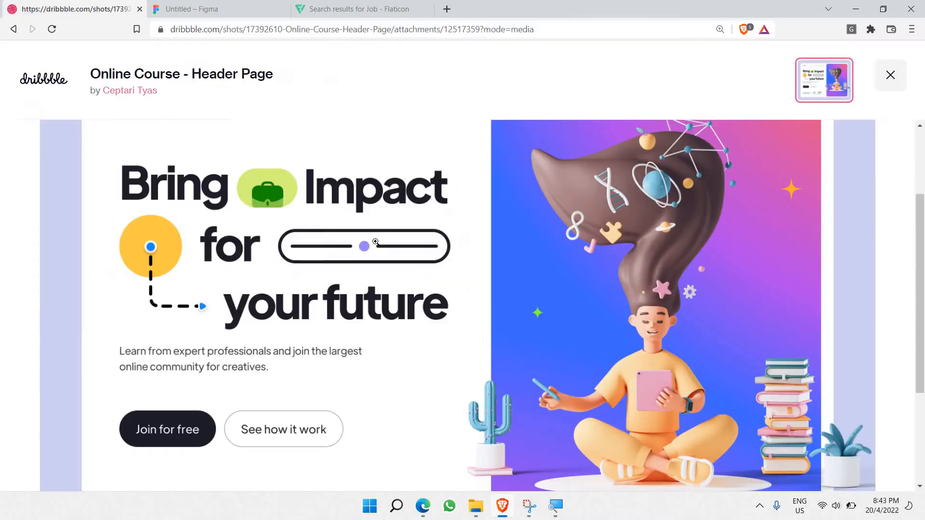
left_click(207, 3)
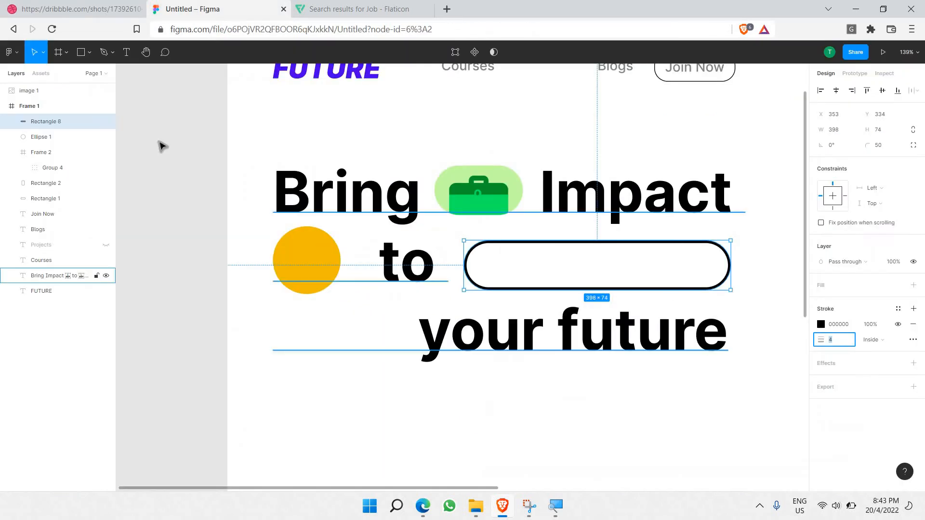
left_click(88, 54)
left_click(82, 110)
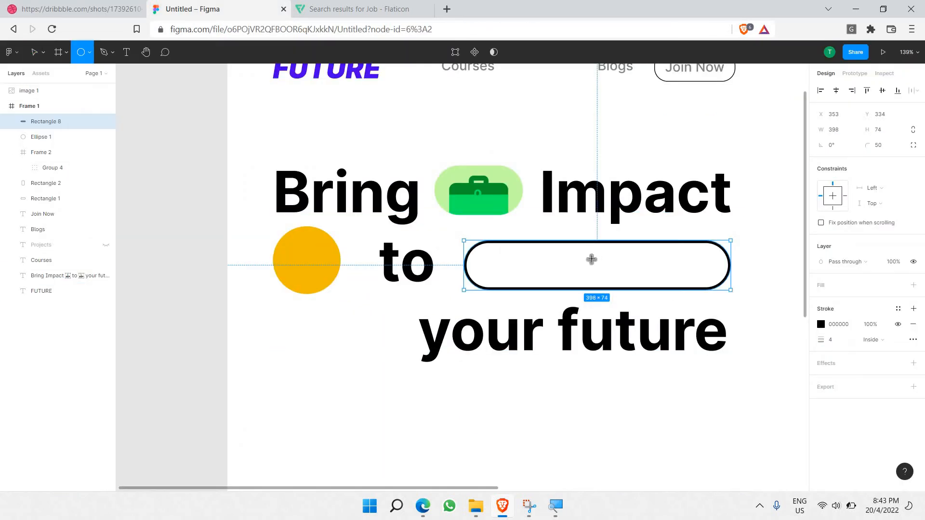
mouse_move(591, 257)
left_mouse_down()
mouse_move(610, 275)
mouse_move(604, 270)
left_mouse_up()
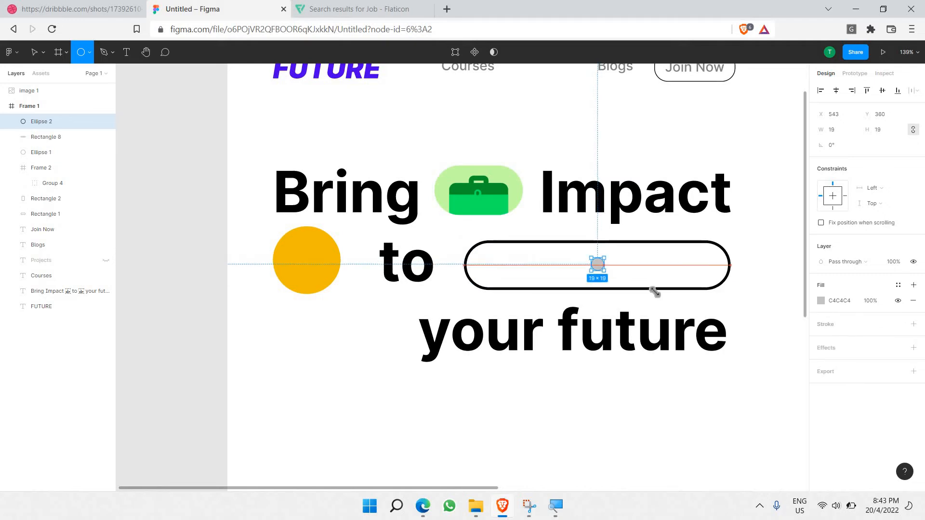
- Change the small circle's fill colour to magenta DB00FF
left_click(821, 300)
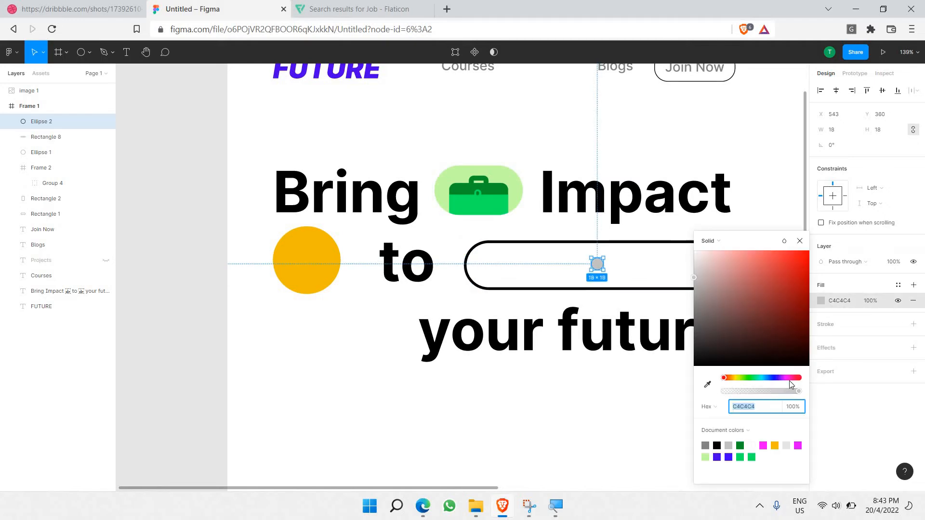
type("FF00B8")
key("Return")
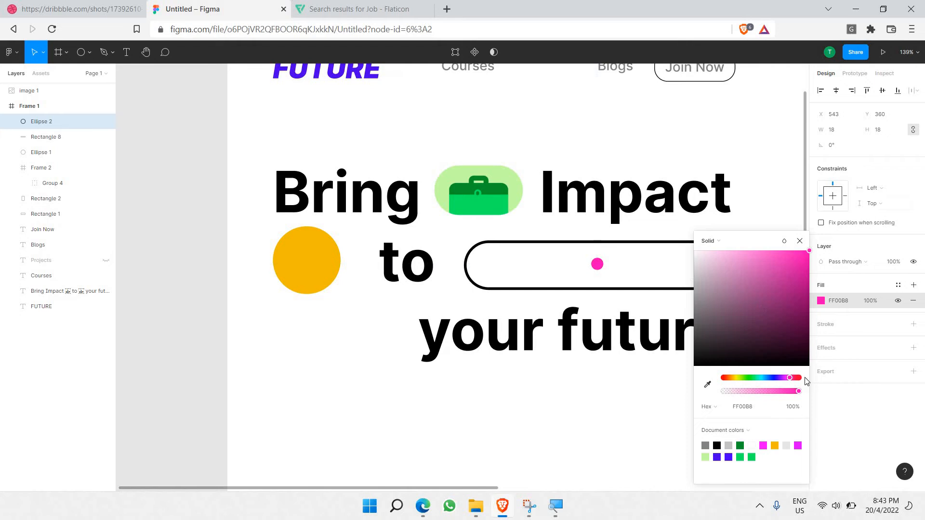
left_click(789, 379)
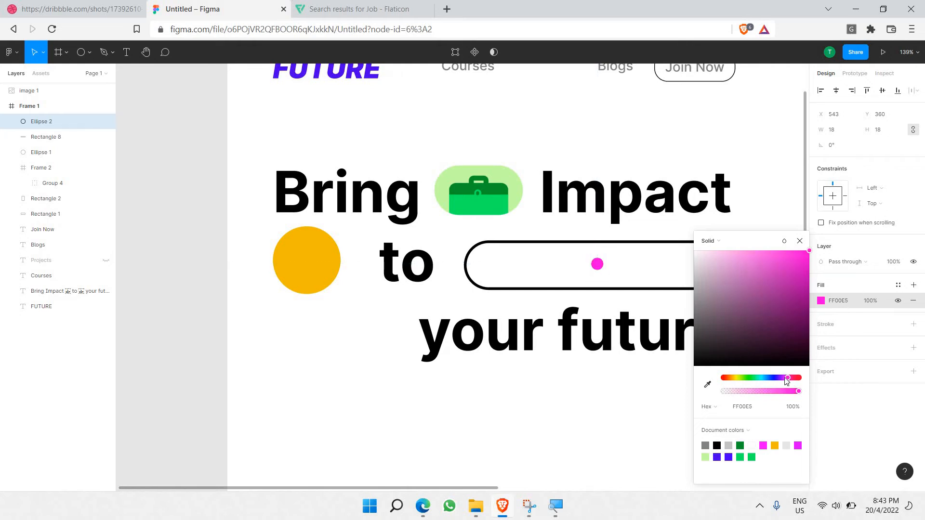
left_click_drag(785, 379, 784, 379)
left_click(630, 416)
- Nudge the magenta circle down to Y 362 so it sits vertically centred in the pill
left_click(597, 263)
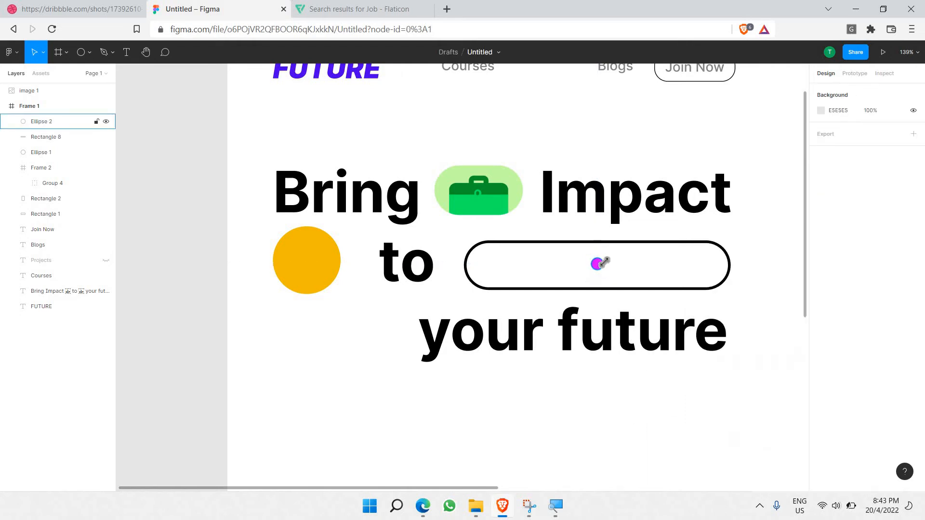
key("Down")
key("Down")
key("Down")
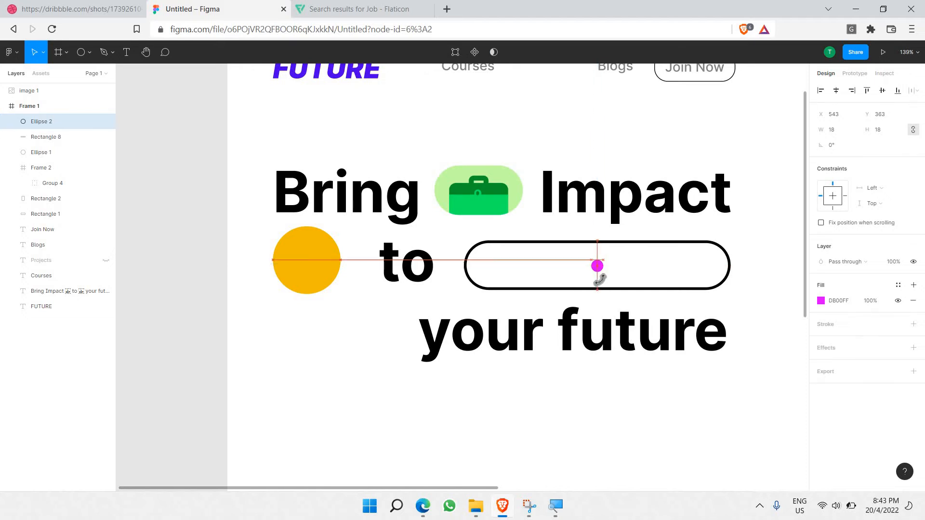
key("Up")
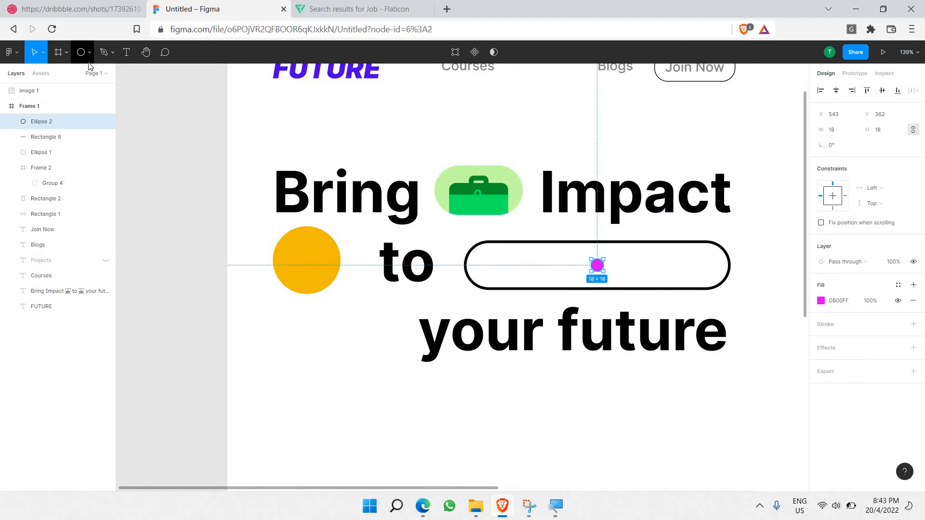
- Draw a horizontal line about 154 long between the pill's left end and the magenta circle, with stroke thickness 9
left_click(90, 53)
left_click(84, 89)
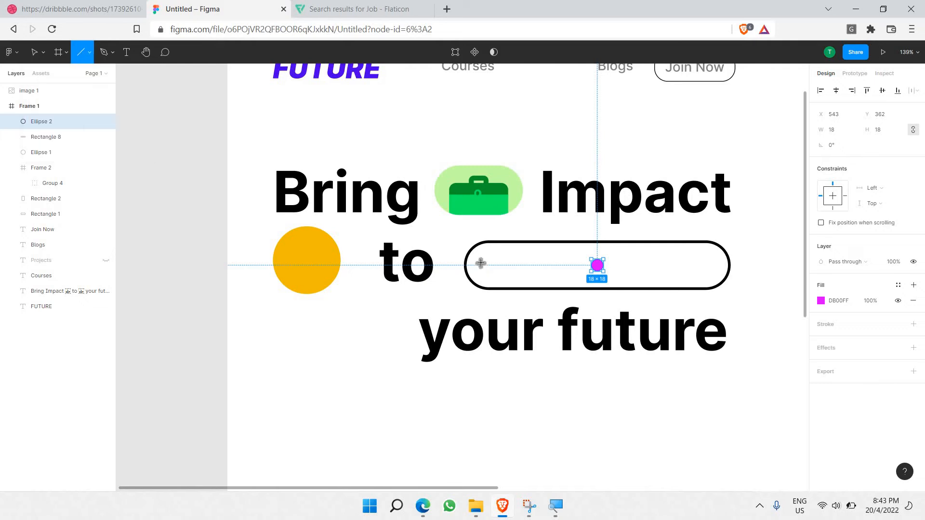
mouse_move(478, 261)
left_mouse_down()
mouse_move(562, 273)
mouse_move(582, 261)
left_mouse_up()
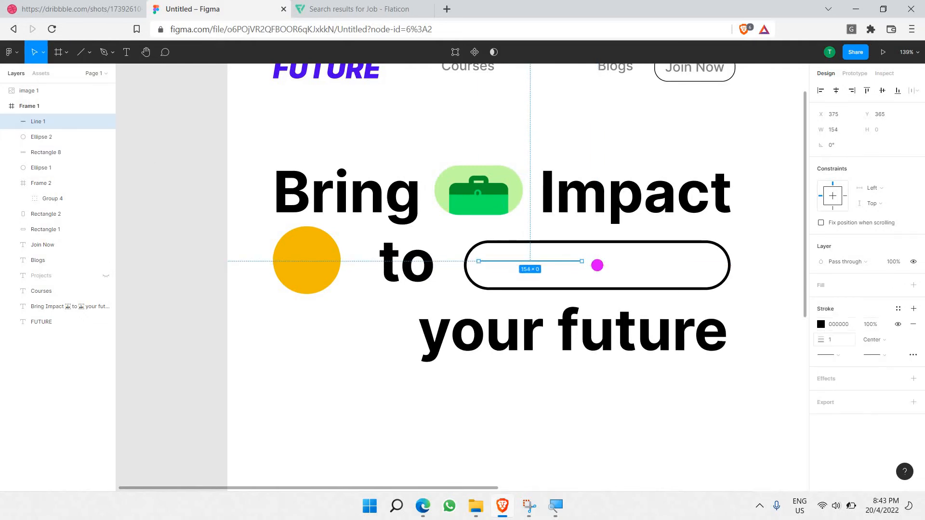
left_click_drag(821, 339, 847, 339)
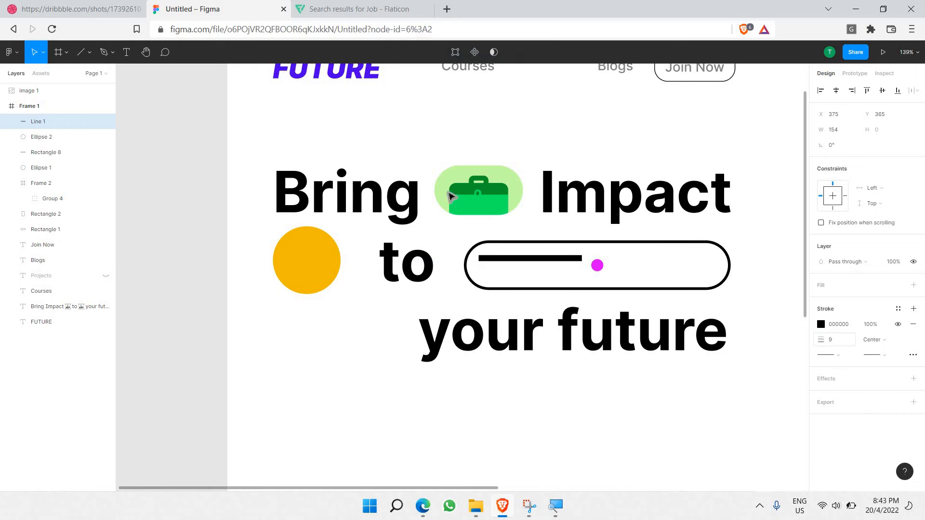
- Check the Dribbble reference again, return to Figma and move the line to X 371, Y 374
left_click(110, 3)
left_click(204, 4)
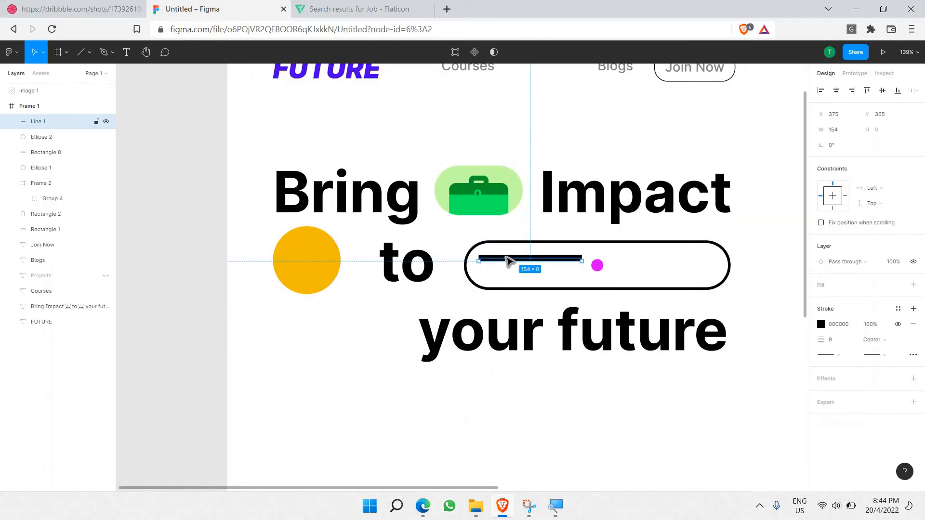
left_click_drag(509, 268, 507, 269)
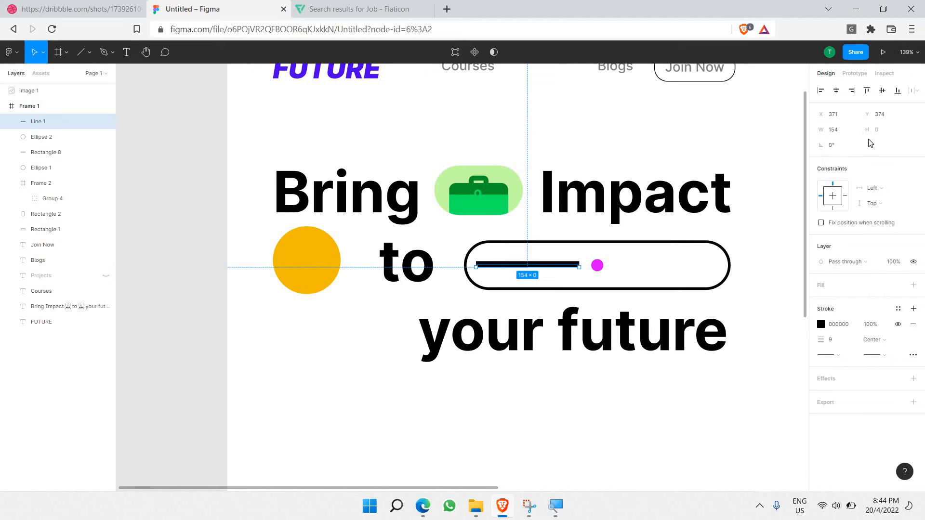
- Delete the thick line inside the pill
left_click(538, 267)
left_click(539, 266)
left_click(542, 310)
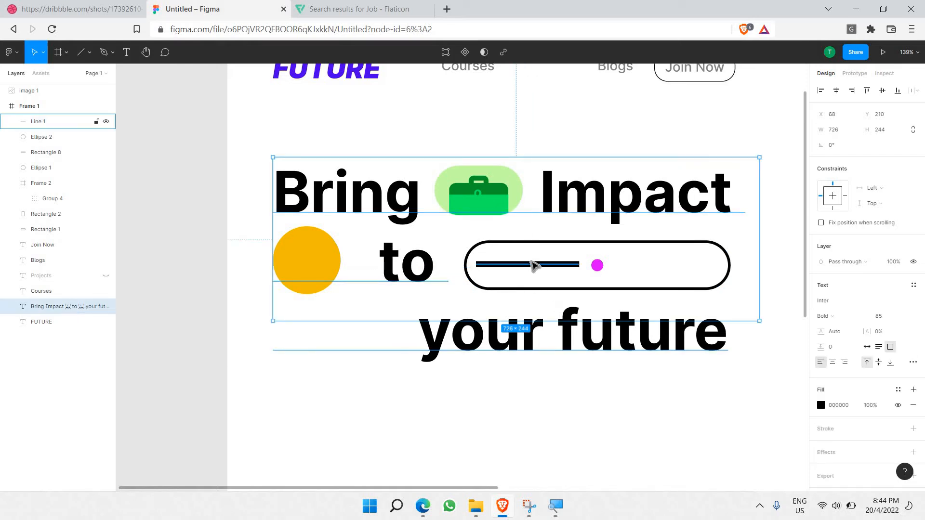
left_click(533, 265)
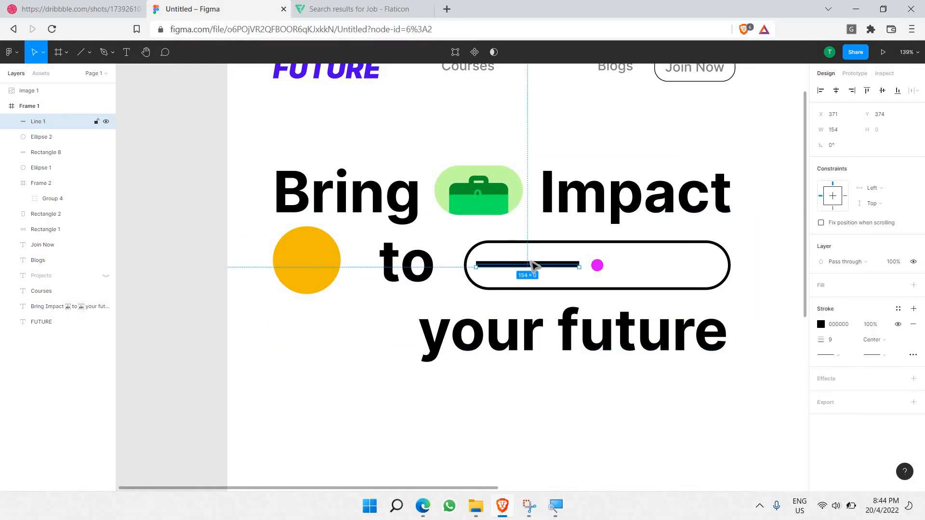
key("Delete")
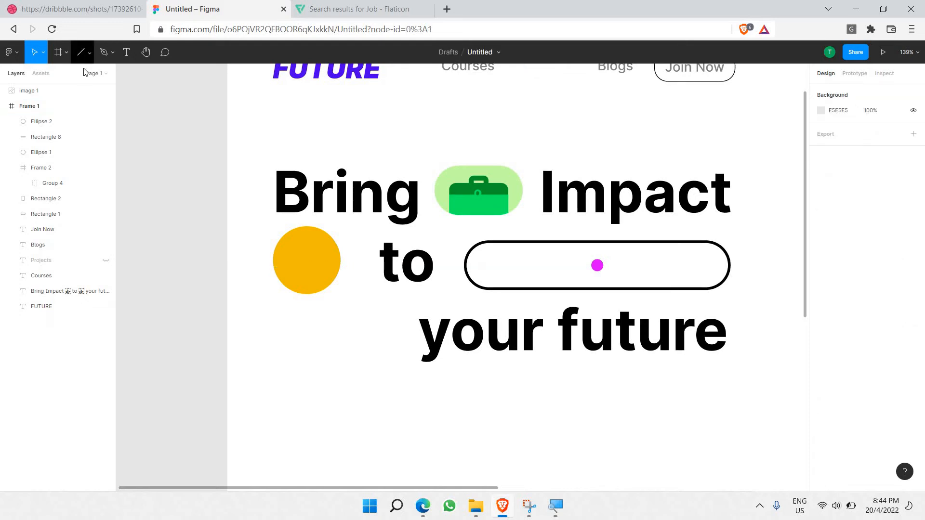
- Draw a rectangle of about 149 × 11 between the pill's left end and the magenta circle, with corner radius 50
left_click(89, 52)
key("r")
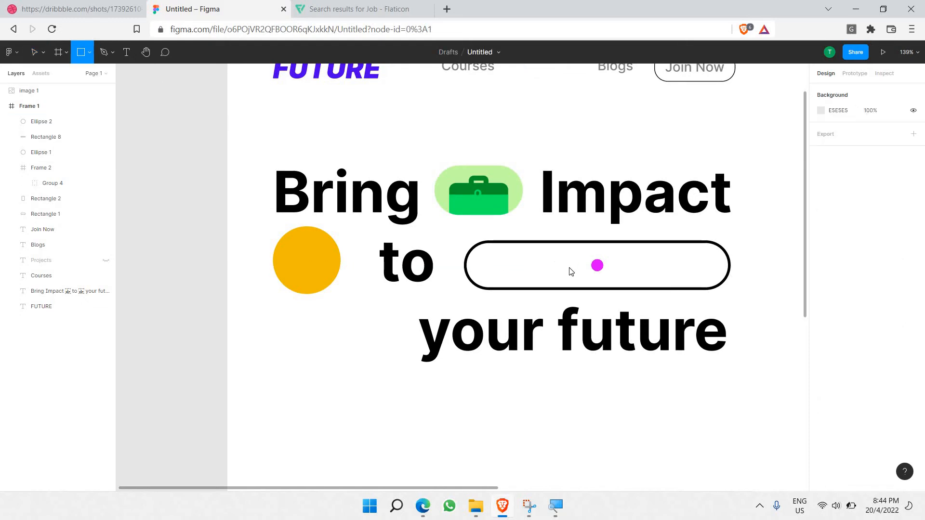
left_click_drag(580, 267, 480, 263)
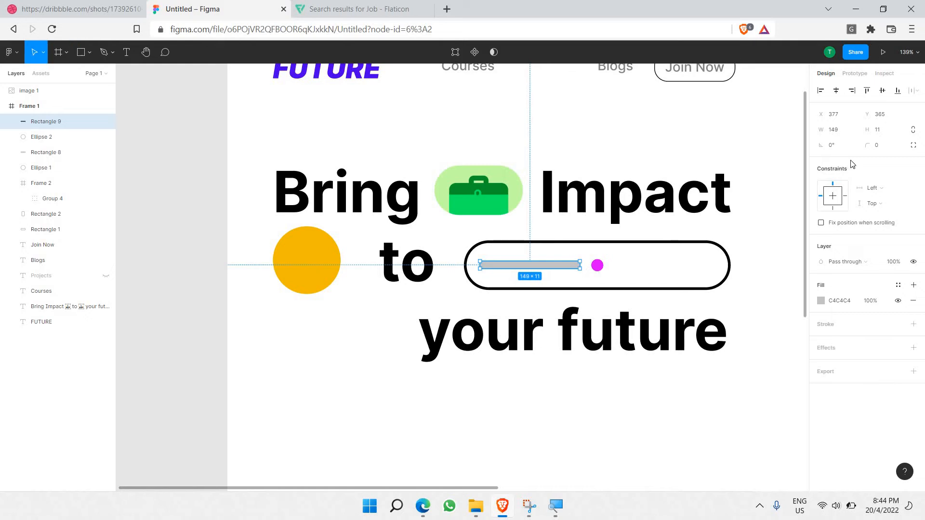
left_click(881, 152)
type("50")
key("Return")
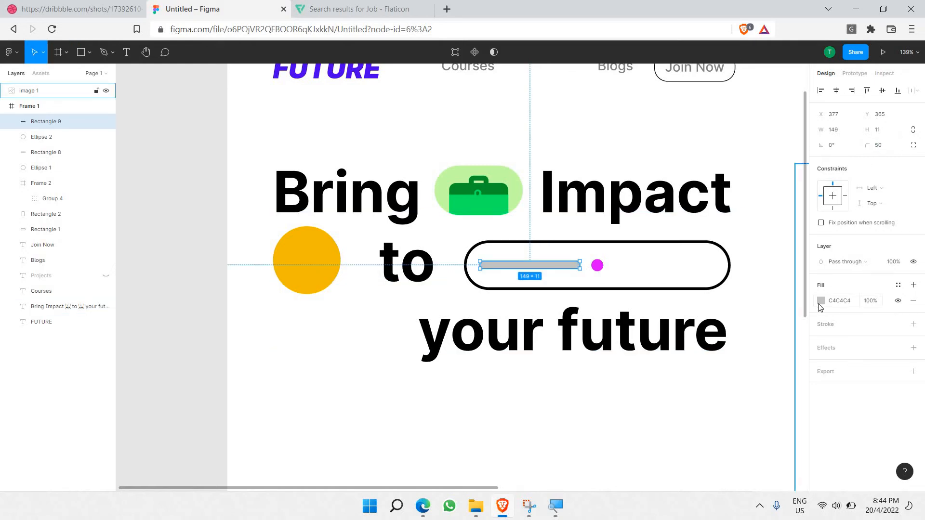
- Fill the rounded bar inside the pill with black 000000 and deselect it
left_click(820, 301)
type("000000")
key("Return")
key("Escape")
key("Escape")
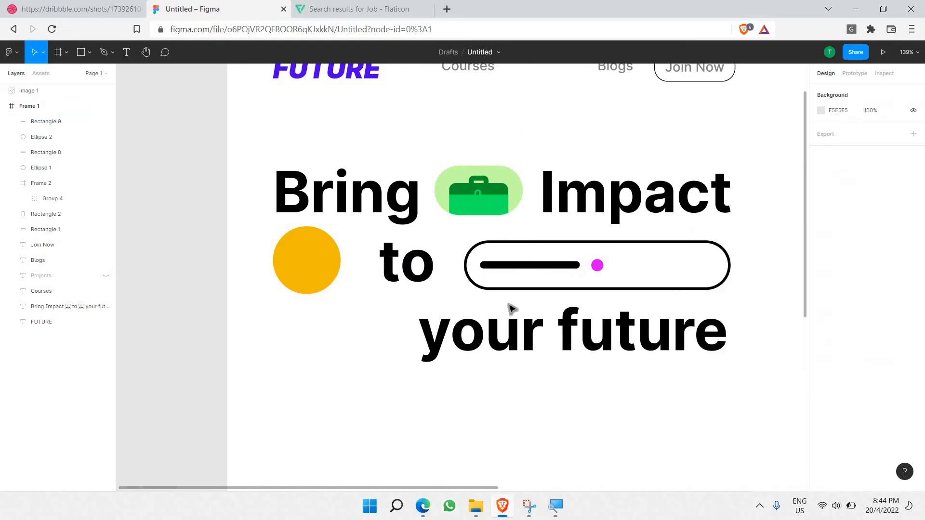
- Resize the black bar to 163 × 9 and place a copy of it on the other side of the magenta circle
left_click(521, 266)
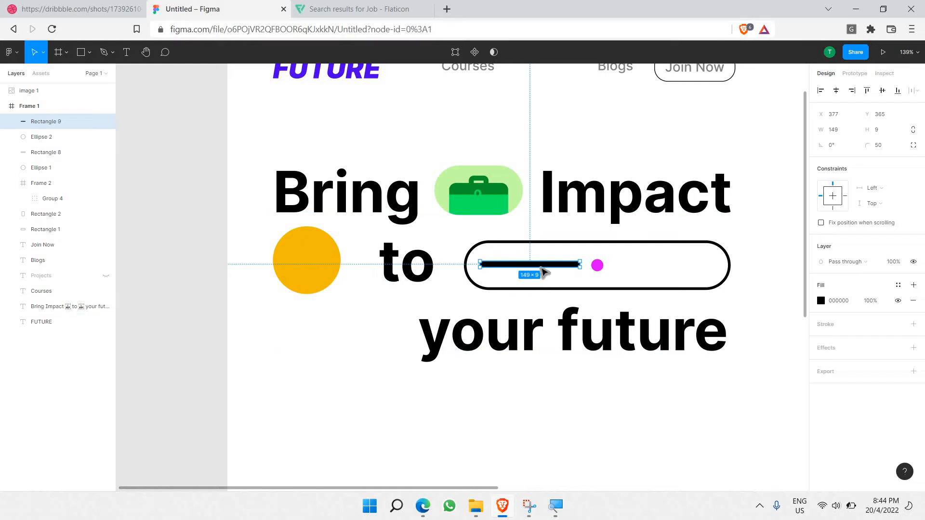
key("Escape")
left_click_drag(539, 273, 706, 266)
key("ctrl+c")
key("ctrl+v")
left_click(695, 392)
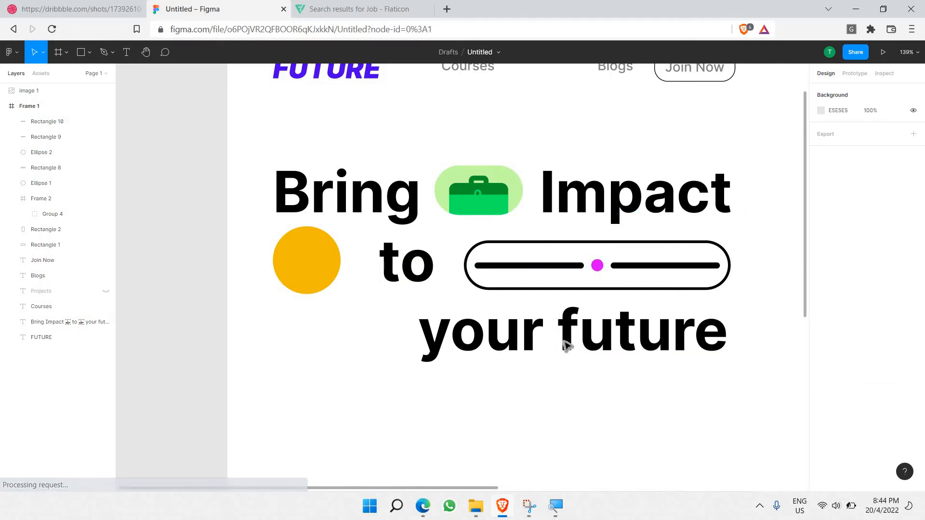
- Set the height of the black bar to the left of the magenta circle to 7
left_click(537, 271)
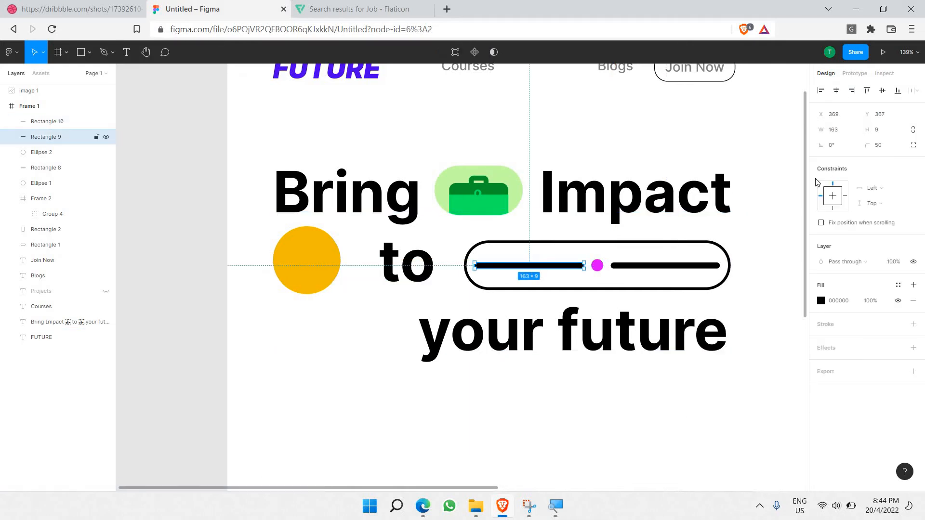
scroll(537, 272, "up", 5)
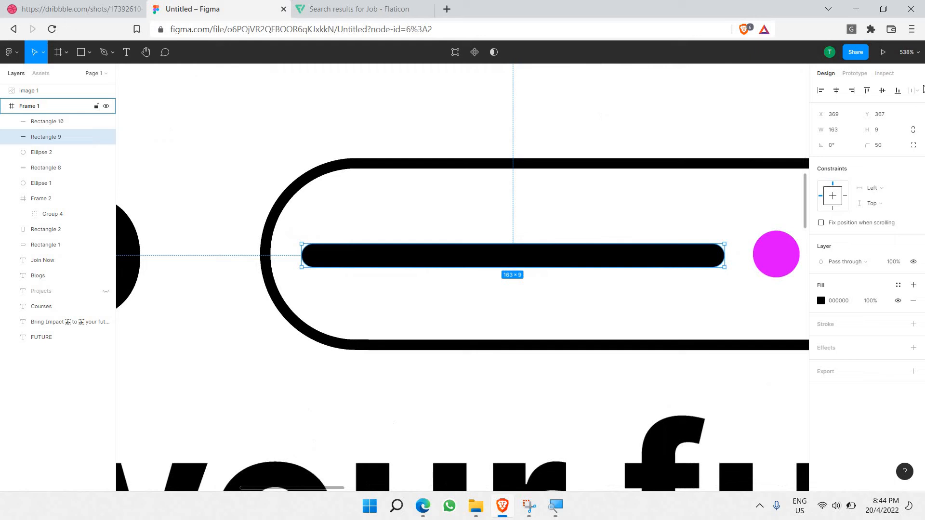
left_click(880, 133)
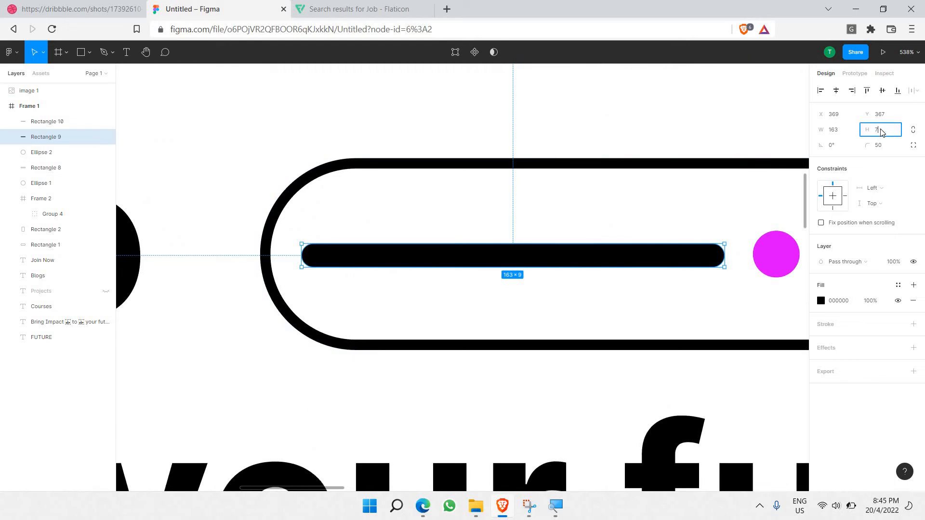
key("Return")
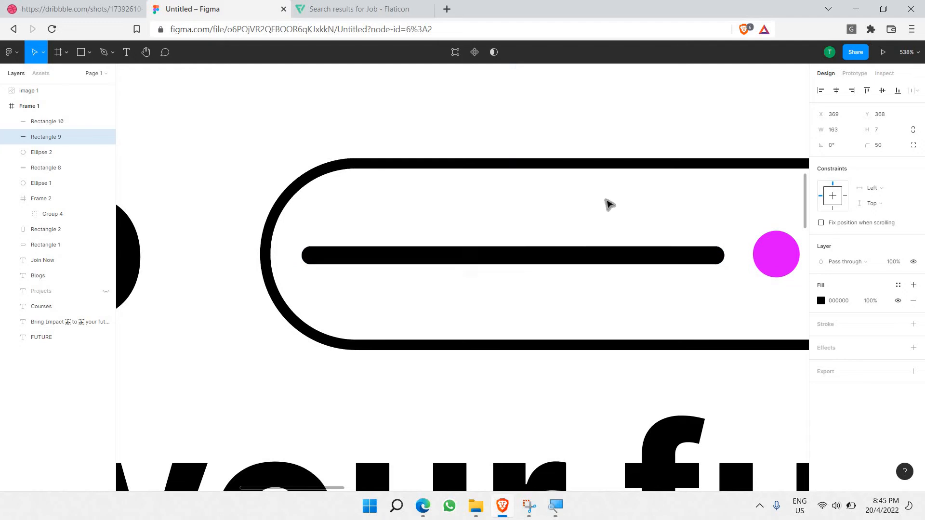
- Set the height of the bar to the right of the circle to 7 and nudge it down to Y 368
scroll(601, 212, "right", 3)
left_click(712, 264)
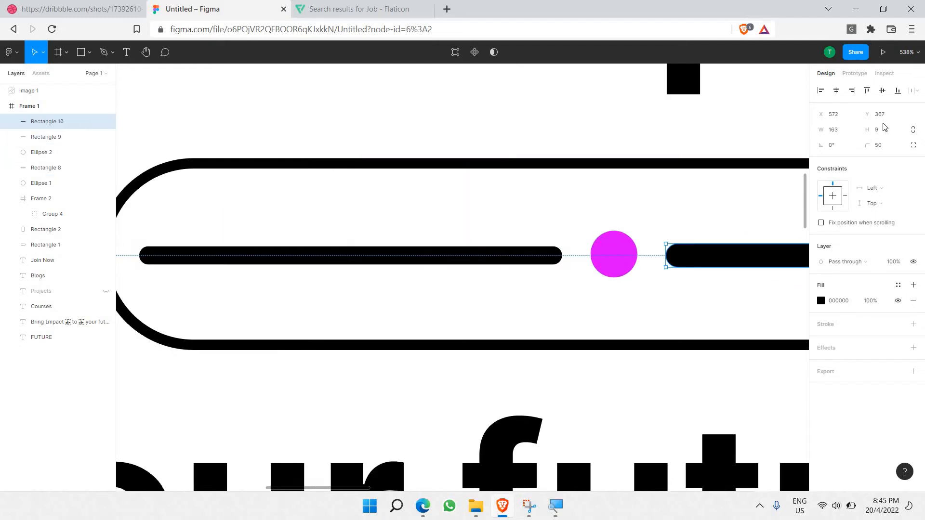
left_click(884, 125)
type("7")
key("Return")
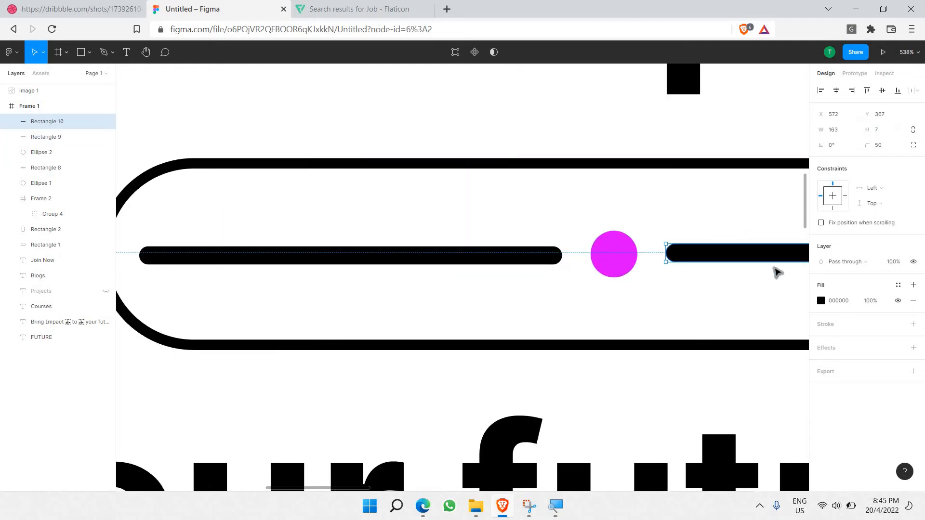
key("Down")
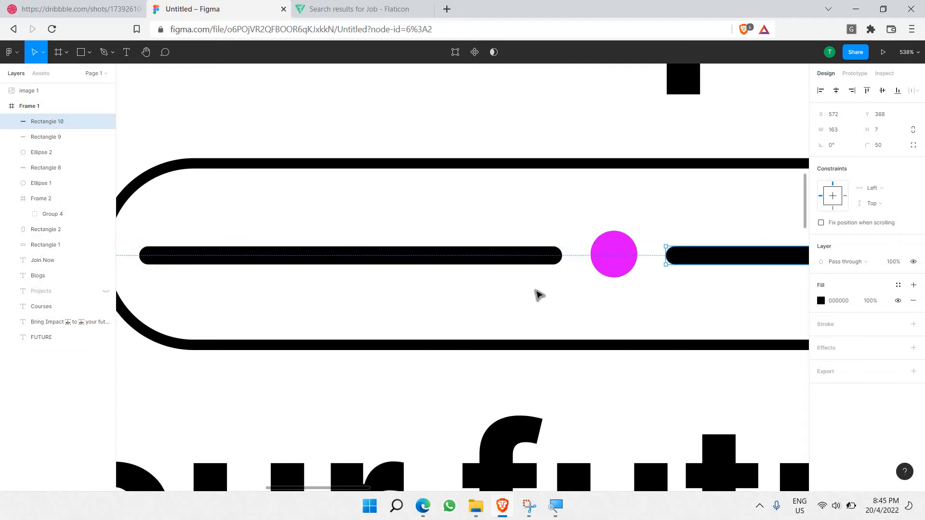
key("Escape")
key("shift+1")
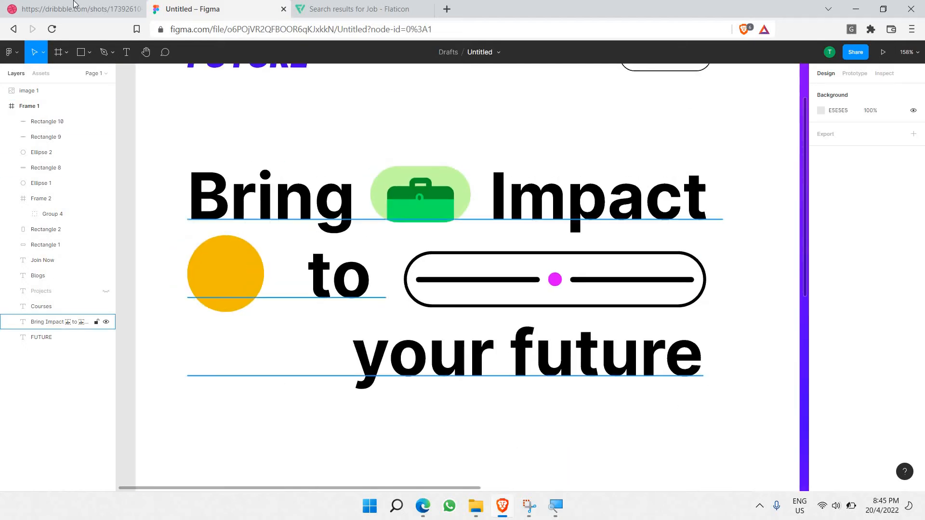
- Check the Dribbble reference, then draw a vertical line about 124 px long from the yellow circle's center downward
left_click(77, 9)
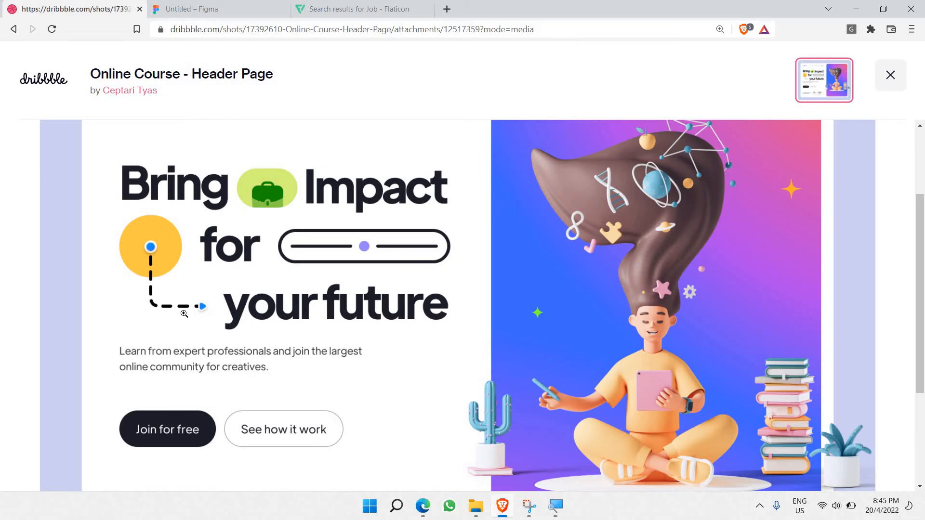
left_click(210, 5)
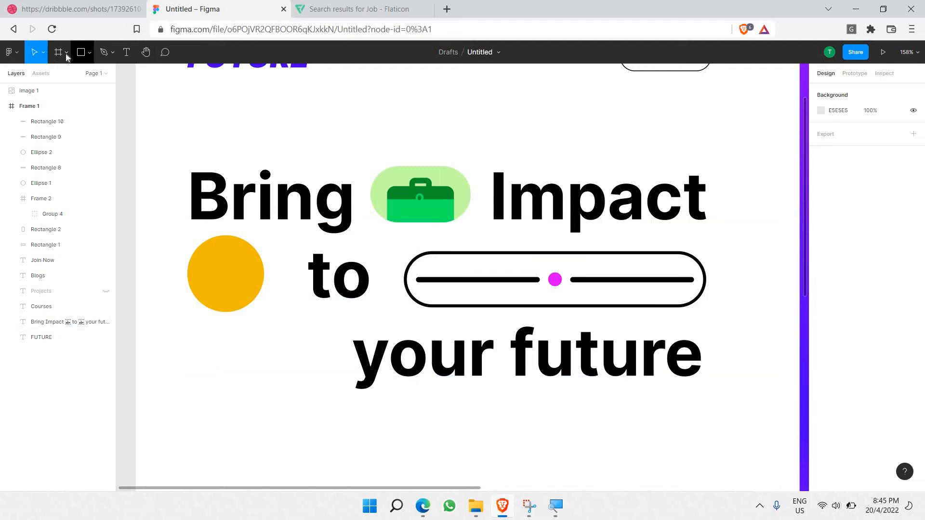
left_click(94, 54)
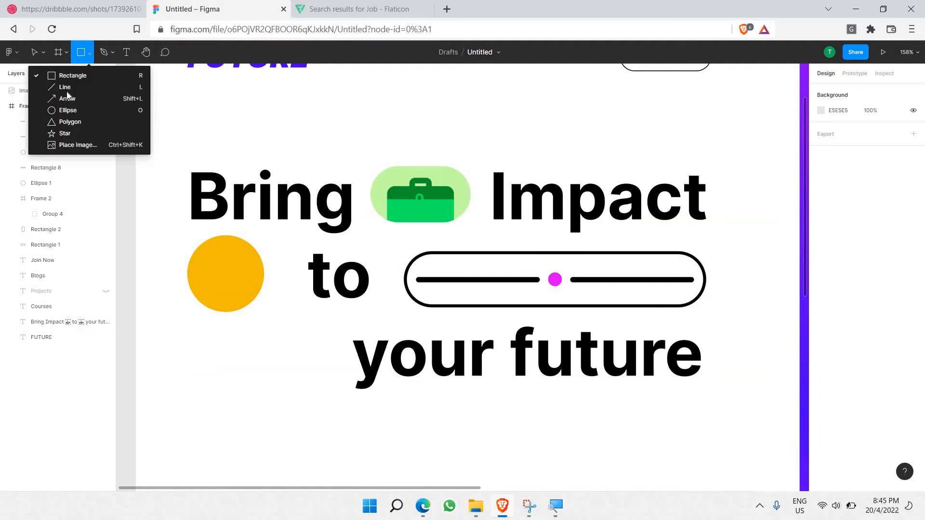
key("l")
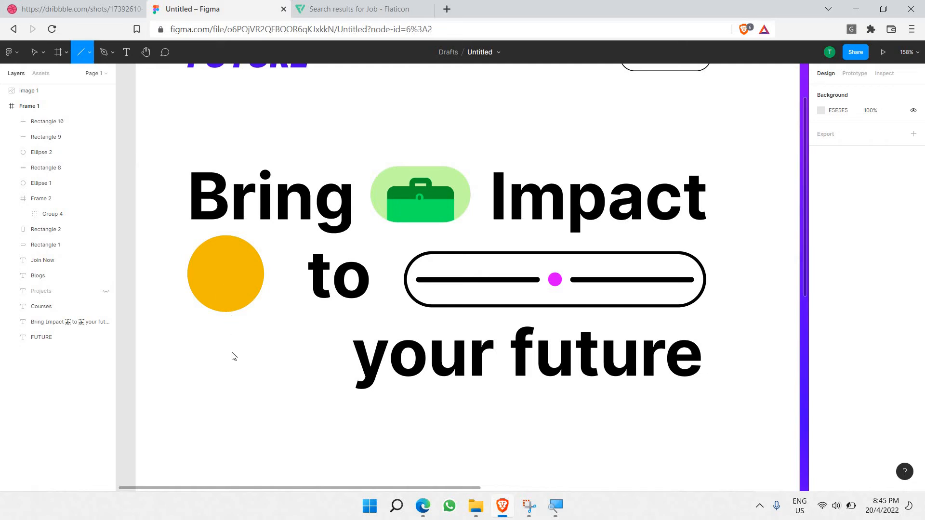
left_click_drag(226, 354, 226, 270)
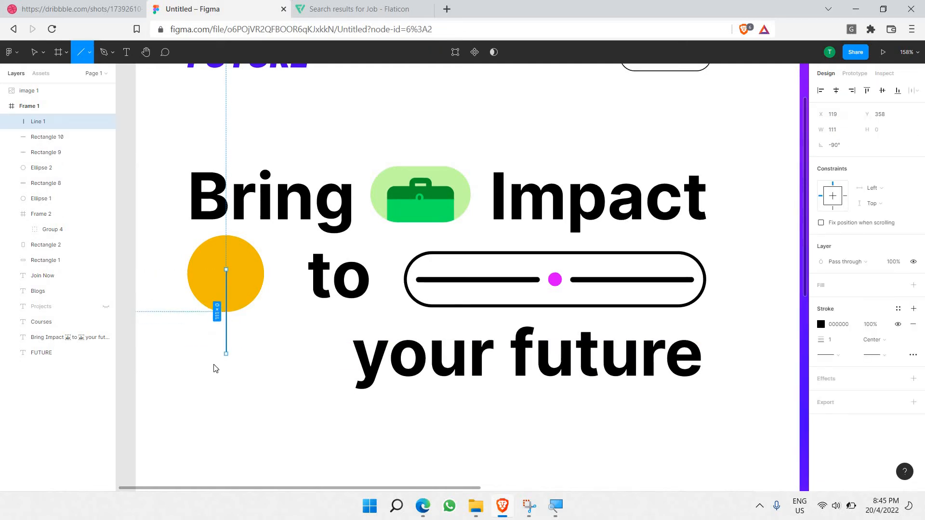
mouse_move(215, 368)
left_mouse_down()
mouse_move(218, 386)
mouse_move(220, 350)
mouse_move(227, 363)
left_mouse_up()
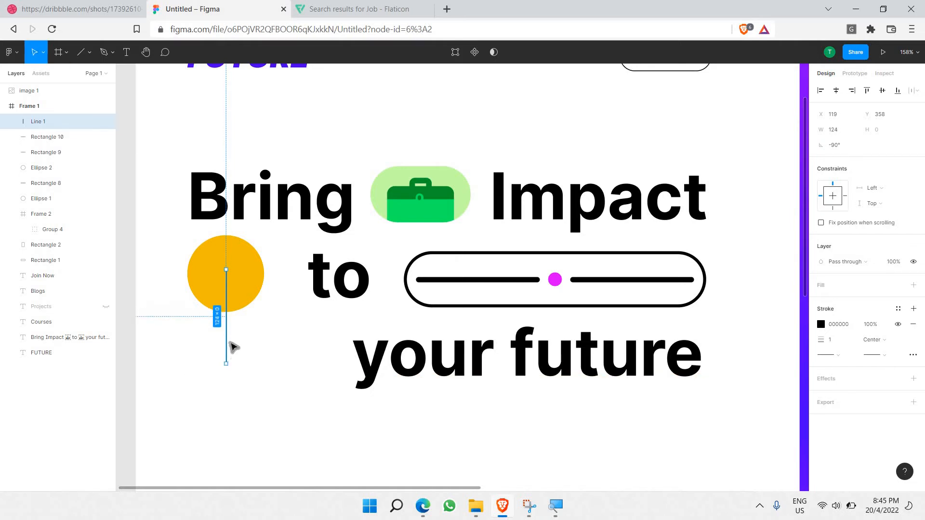
key("Escape")
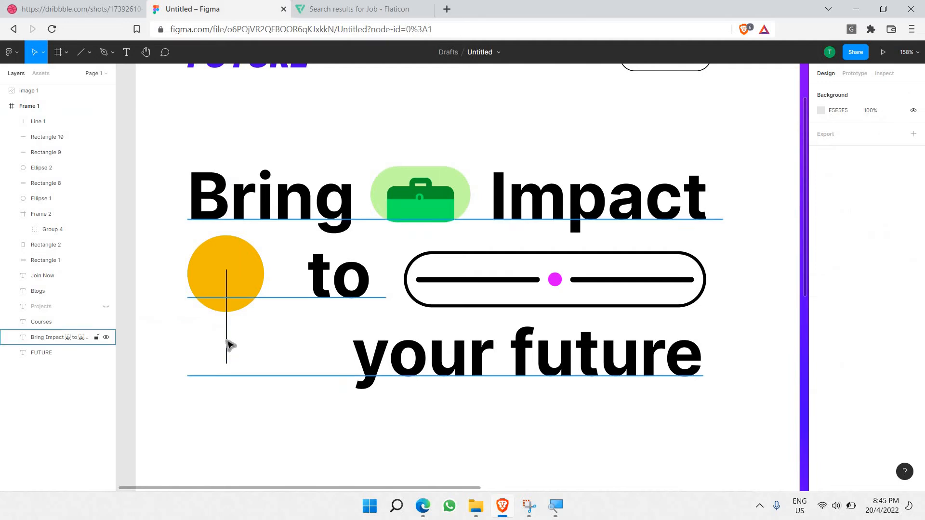
- Set the vertical line's stroke weight to 7 and its stroke style to Dash with round dash caps
left_click(227, 343)
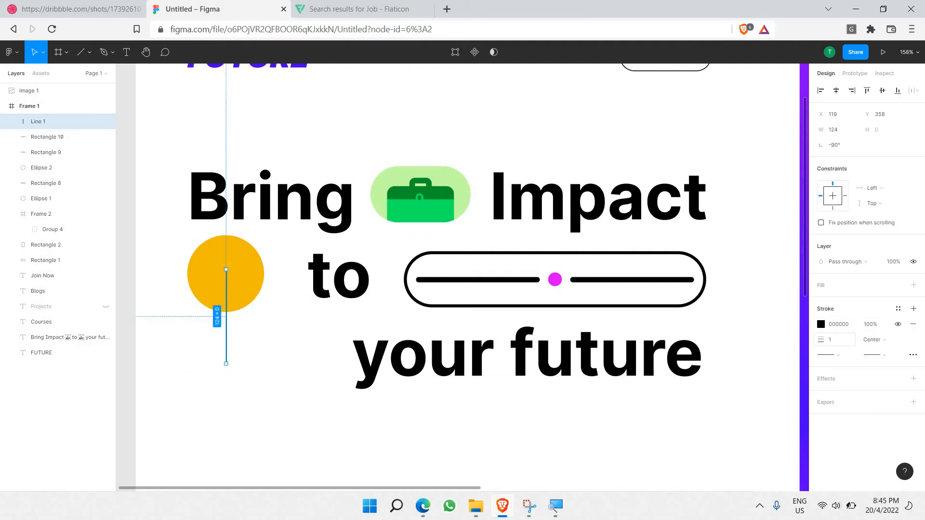
left_click_drag(821, 339, 839, 340)
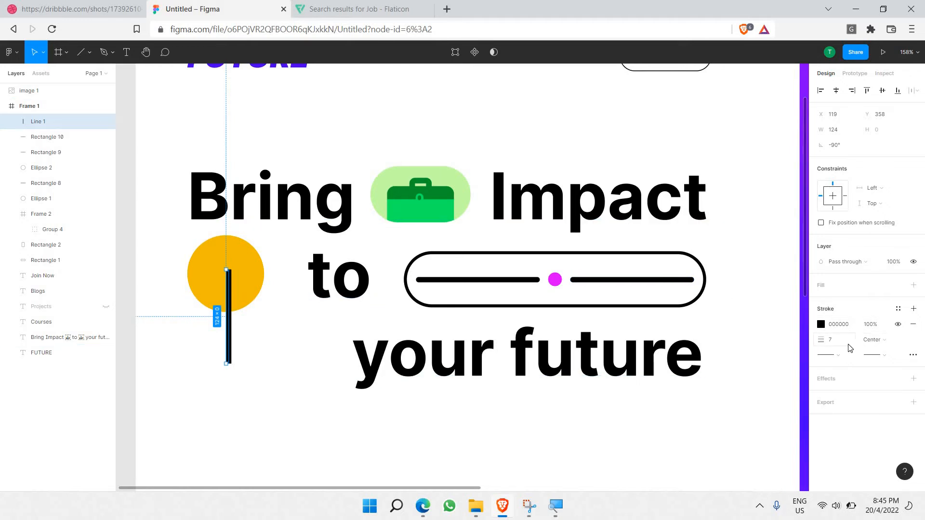
left_click(886, 345)
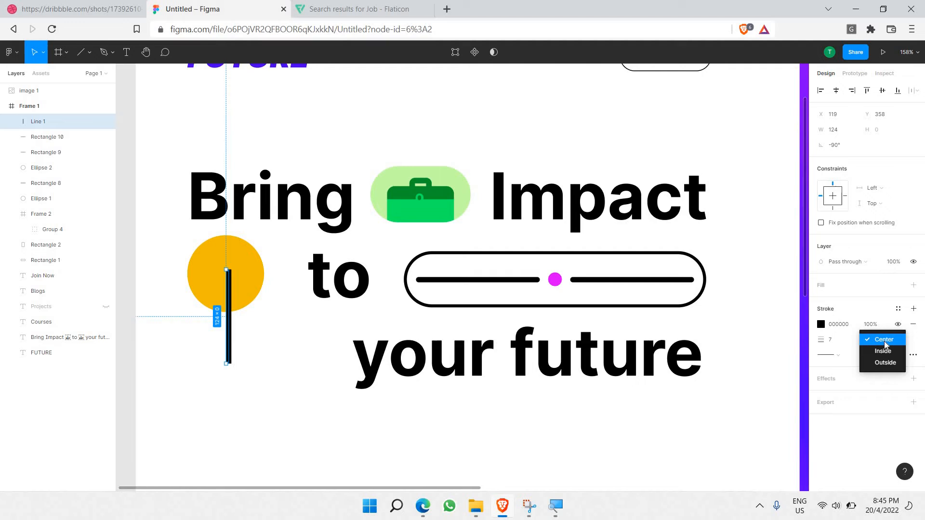
left_click(920, 332)
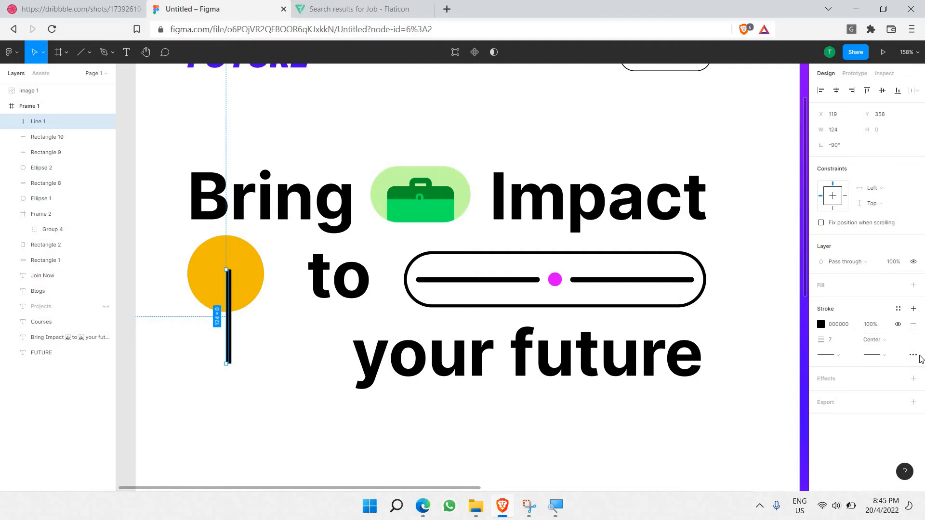
left_click(919, 356)
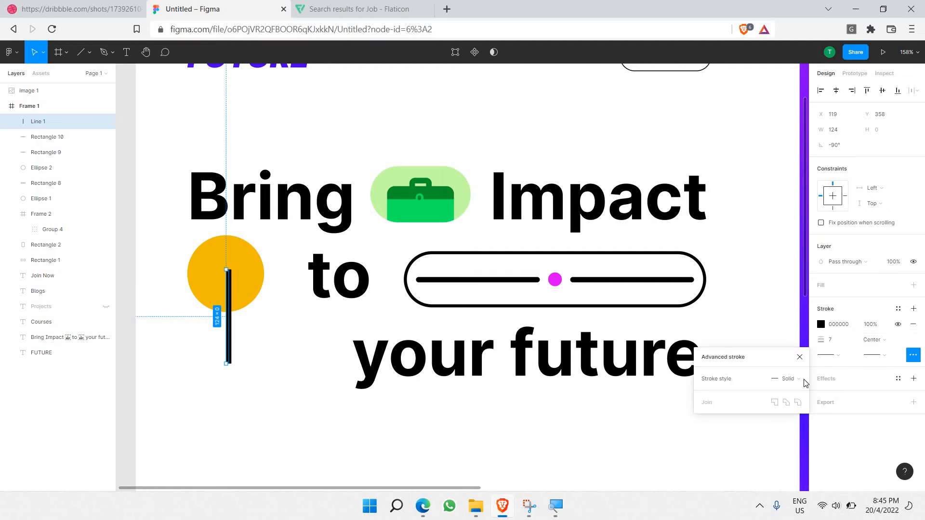
left_click(793, 379)
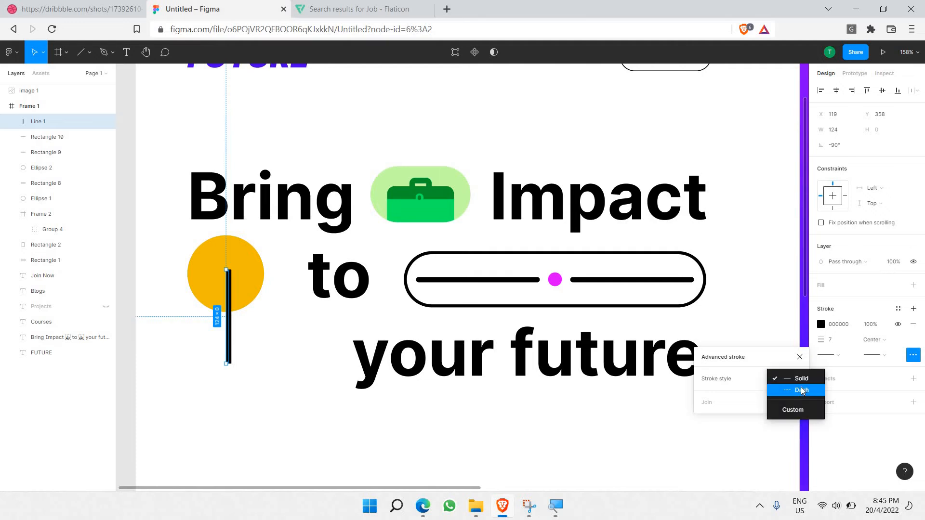
left_click(801, 390)
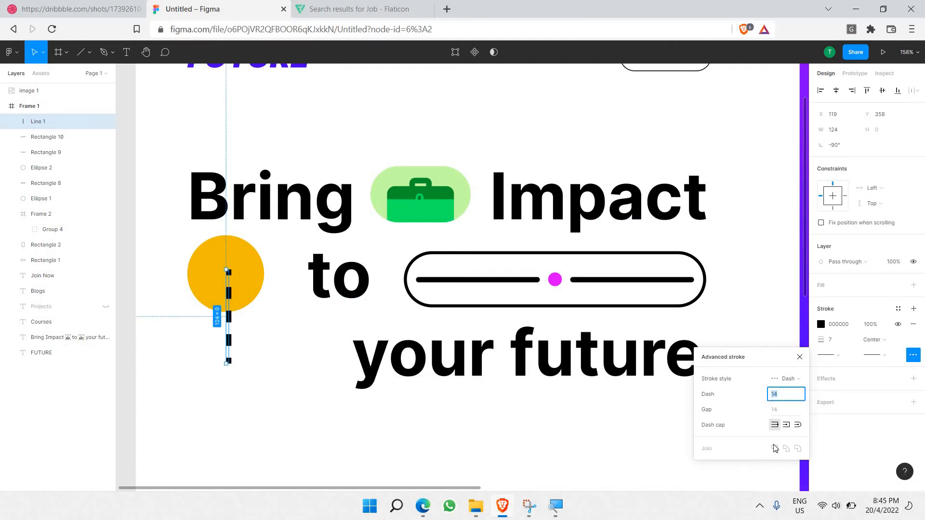
left_click(797, 426)
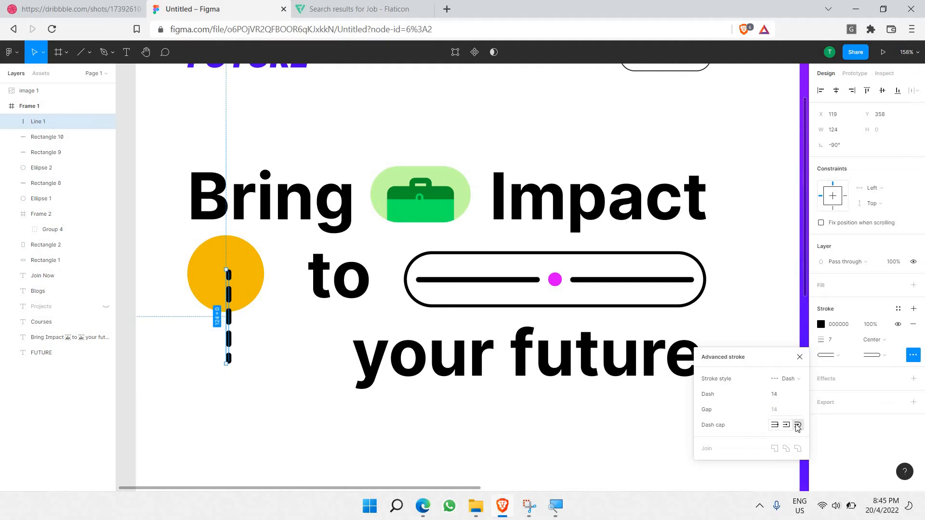
- Compare the dashed line with the Dribbble reference and delete it from the design
left_click(86, 9)
left_click(192, 6)
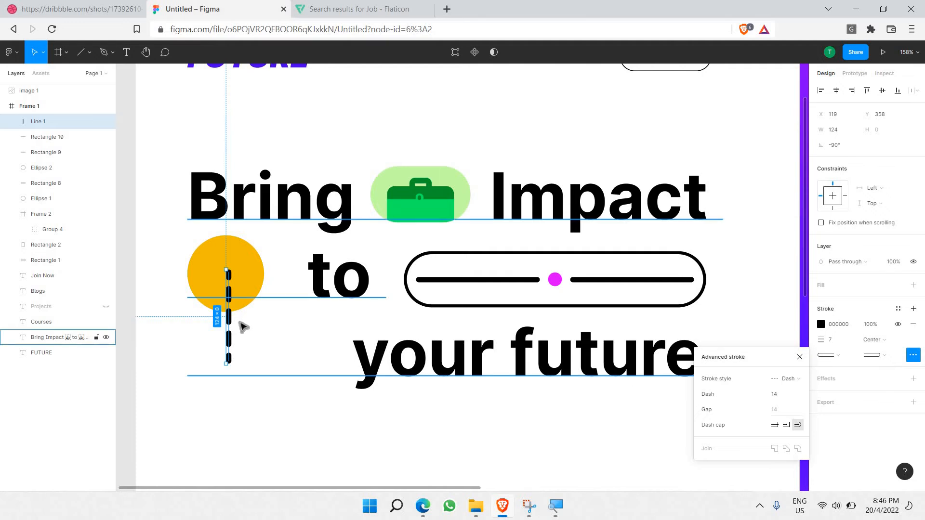
left_click(224, 320)
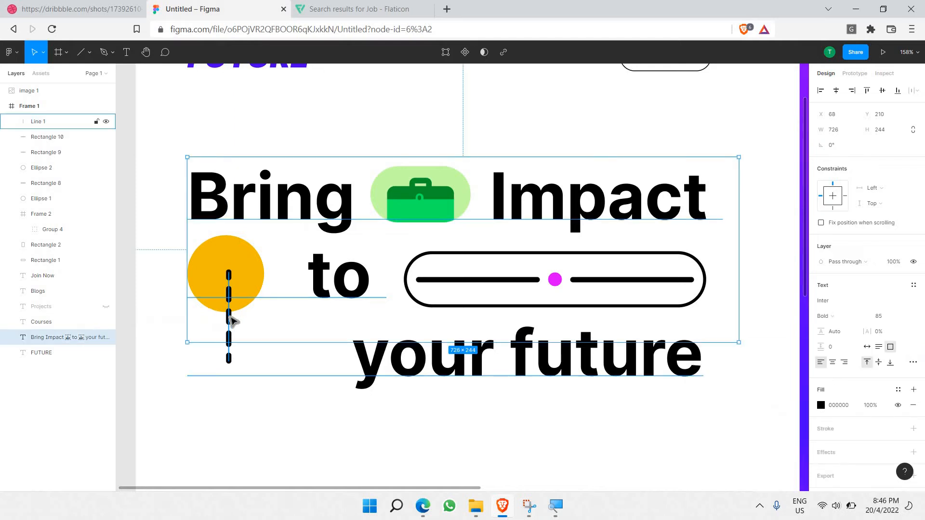
left_click(229, 319)
key("Delete")
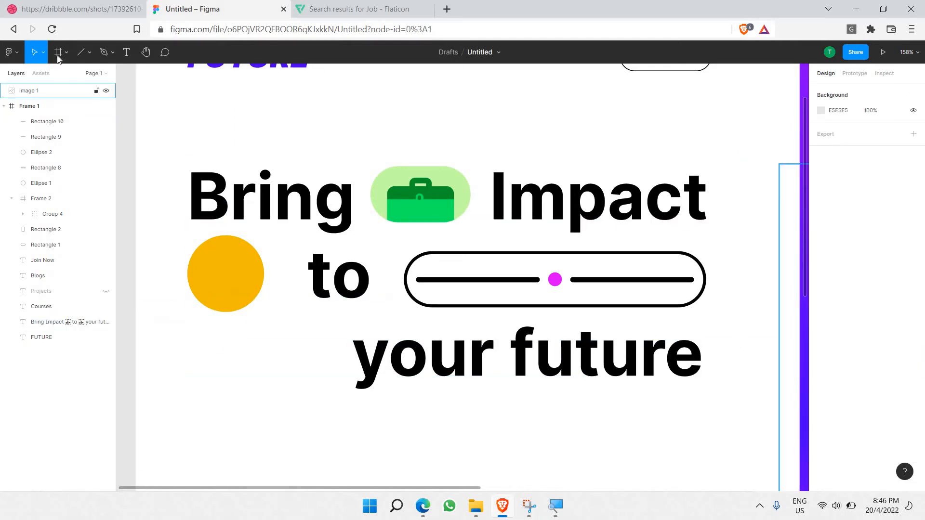
- Activate the Rectangle tool for drawing the connector at the yellow circle
left_click(88, 53)
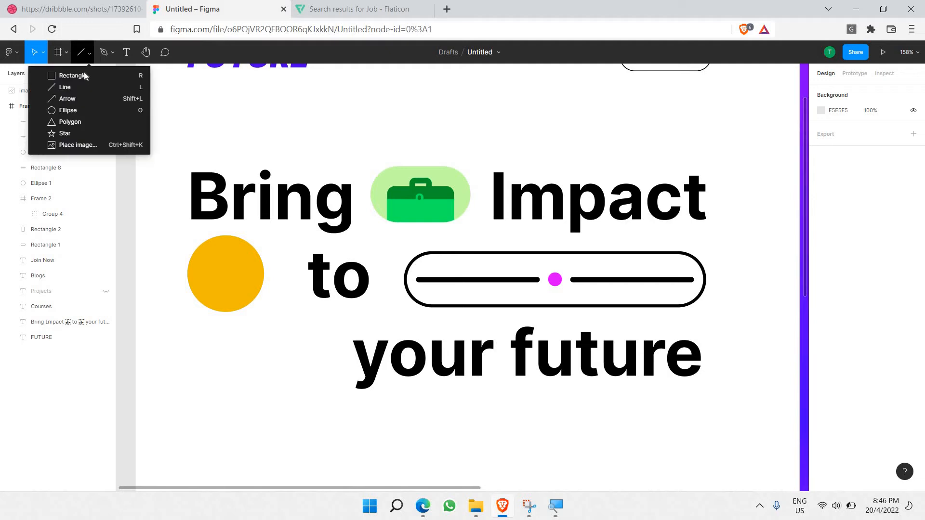
left_click(85, 75)
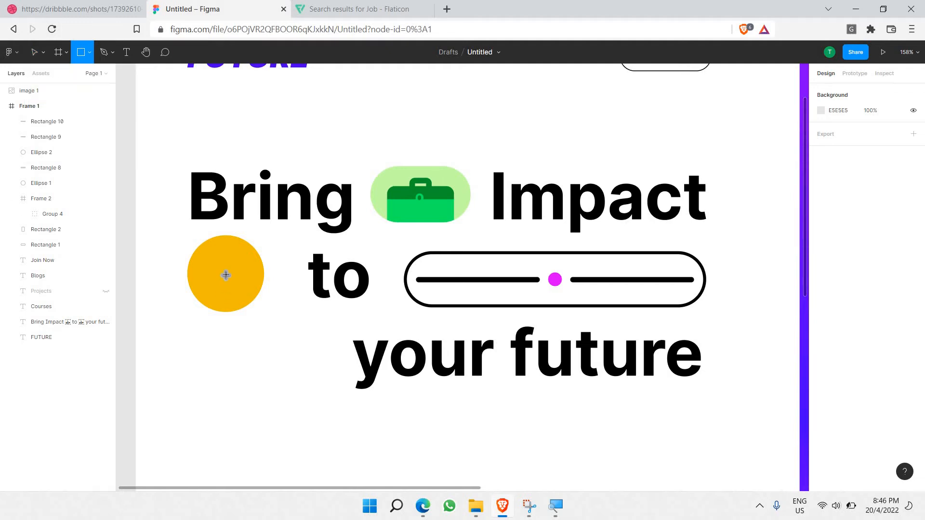
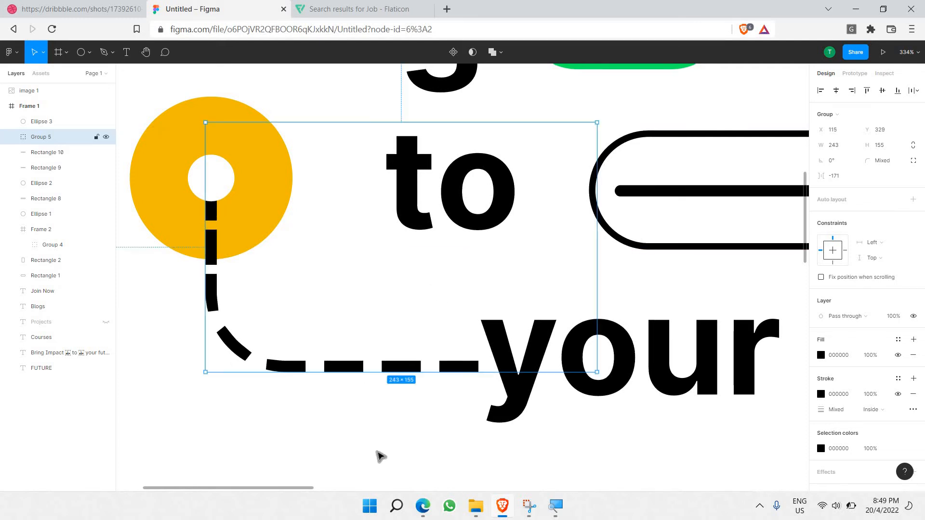
- Check the Dribbble reference and add a drop shadow to the white circle inside the yellow circle
key("Escape")
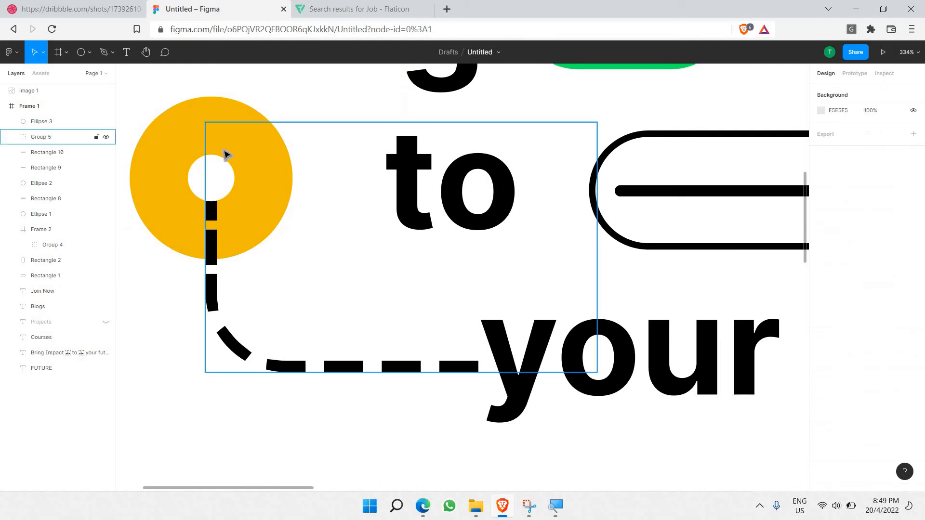
left_click(96, 4)
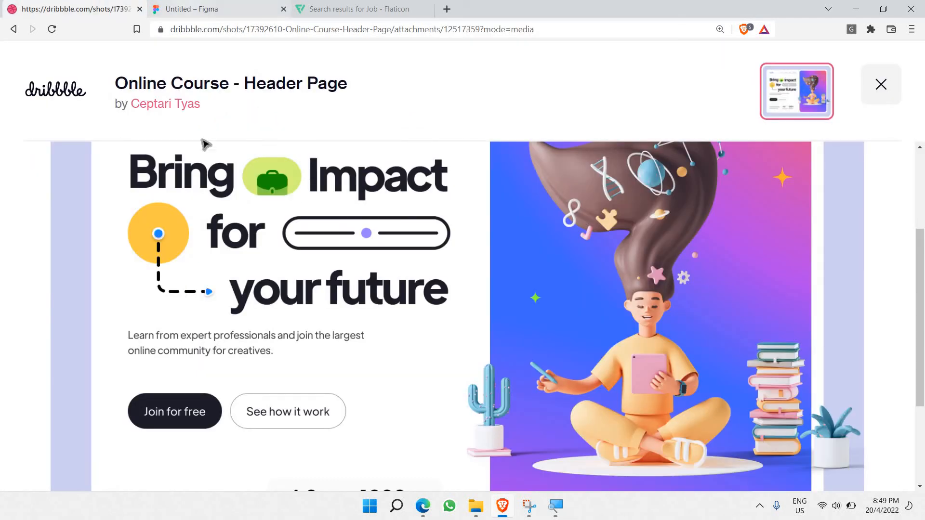
left_click(187, 5)
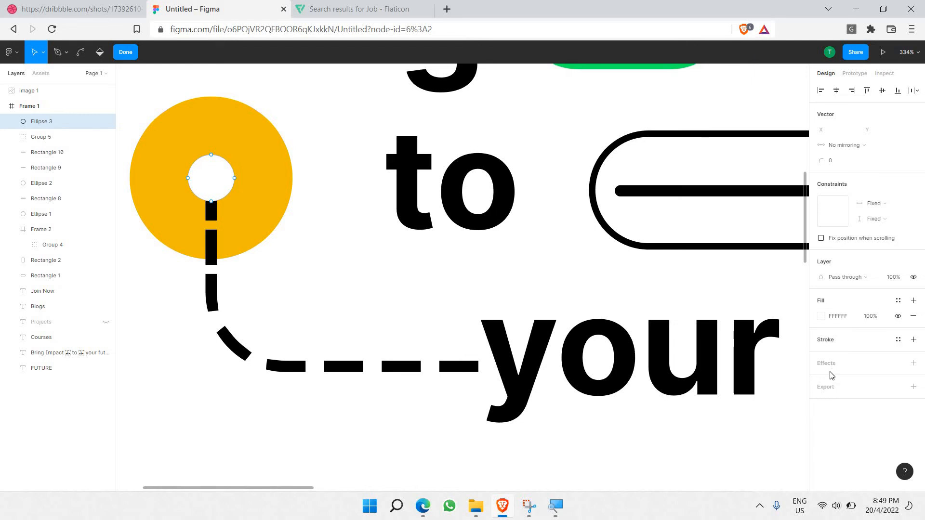
left_click(842, 367)
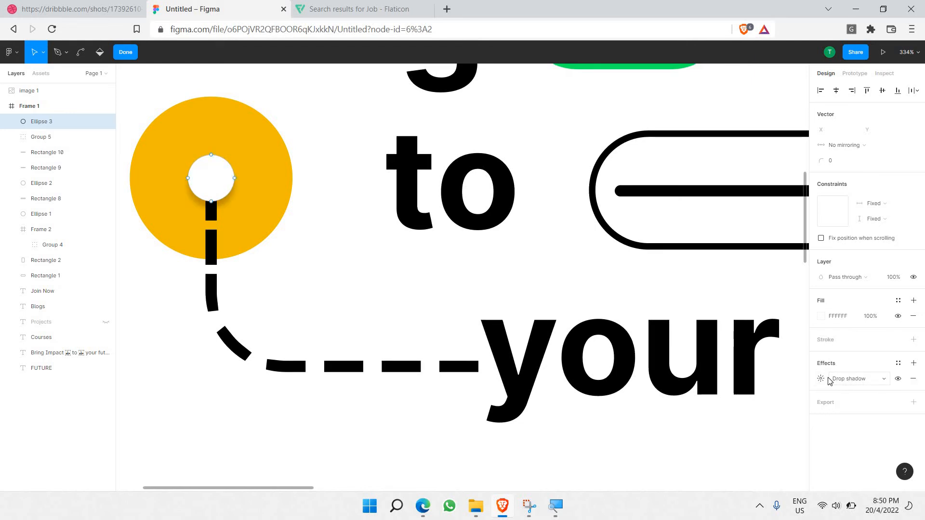
- Set the Y offset of the white circle's drop shadow to 1 and leave vector editing
left_click(820, 379)
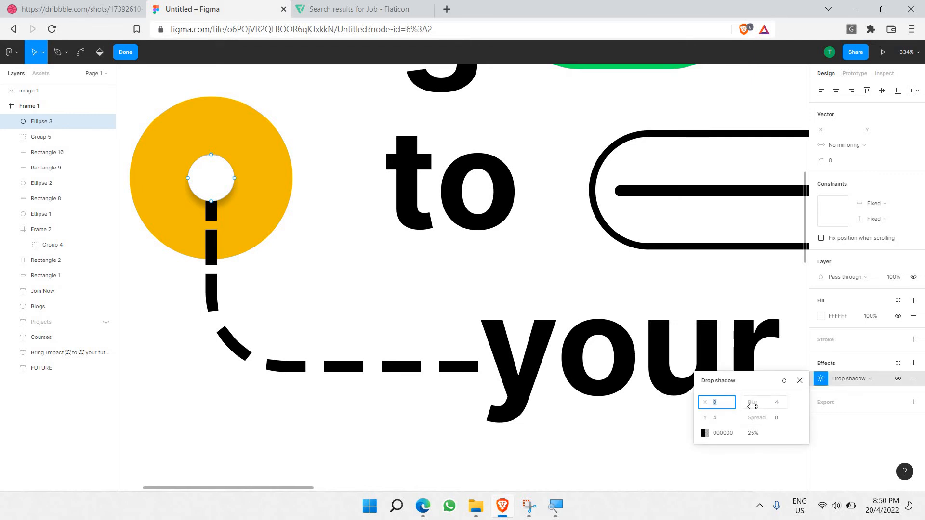
mouse_move(752, 402)
left_mouse_down()
mouse_move(776, 412)
mouse_move(855, 412)
mouse_move(753, 417)
left_mouse_up()
left_click(701, 419)
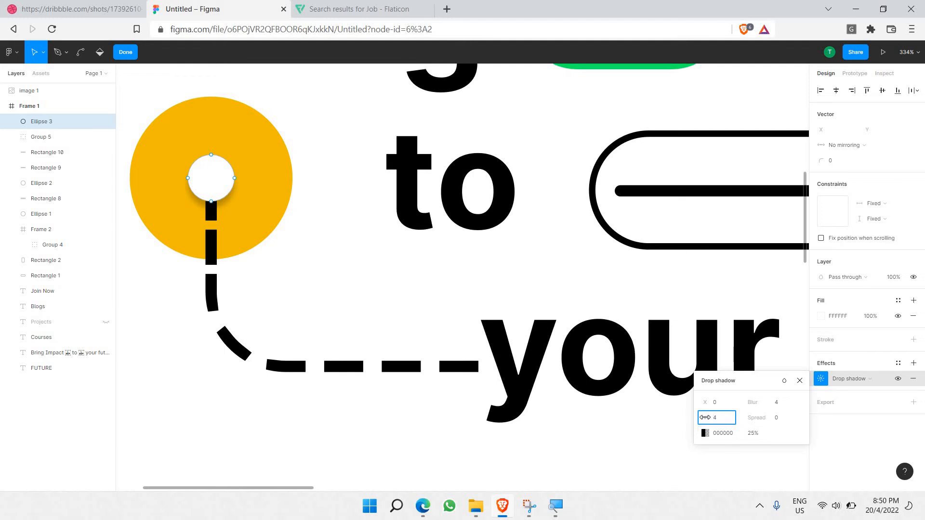
mouse_move(705, 417)
left_mouse_down()
mouse_move(682, 416)
mouse_move(704, 418)
left_mouse_up()
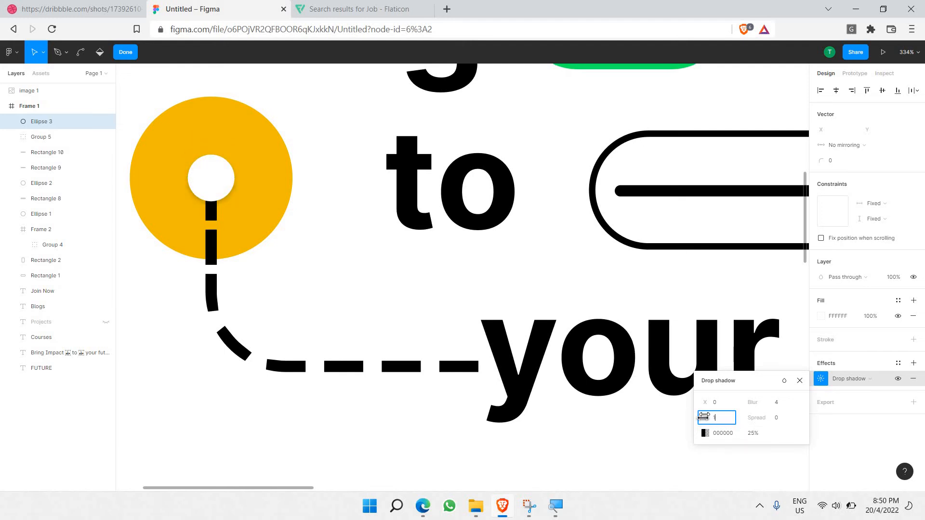
left_click(374, 258)
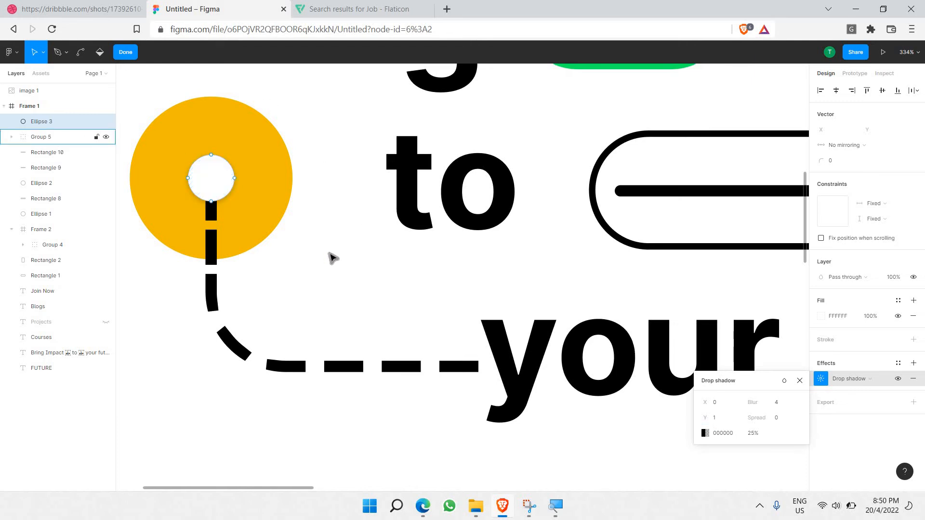
key("Escape")
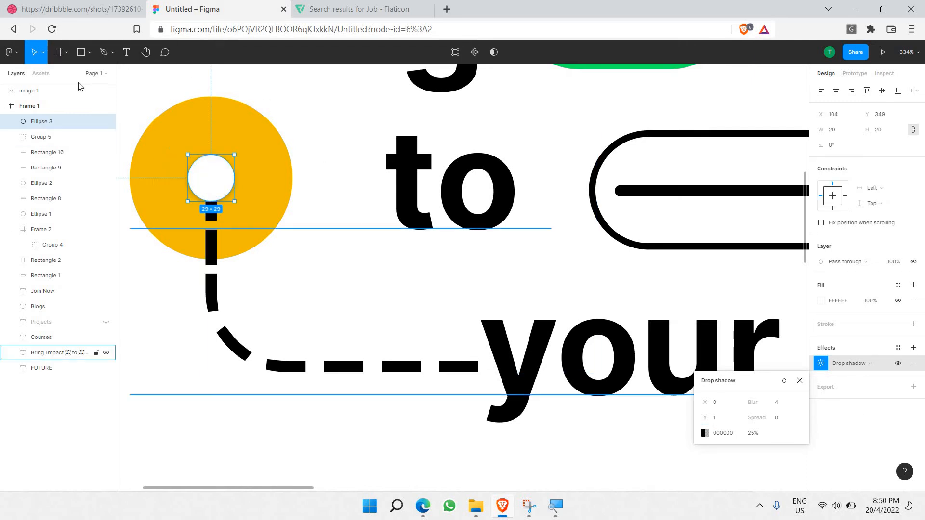
- Draw a 15 × 15 circle centered inside the white circle
left_click(89, 54)
left_click(72, 112)
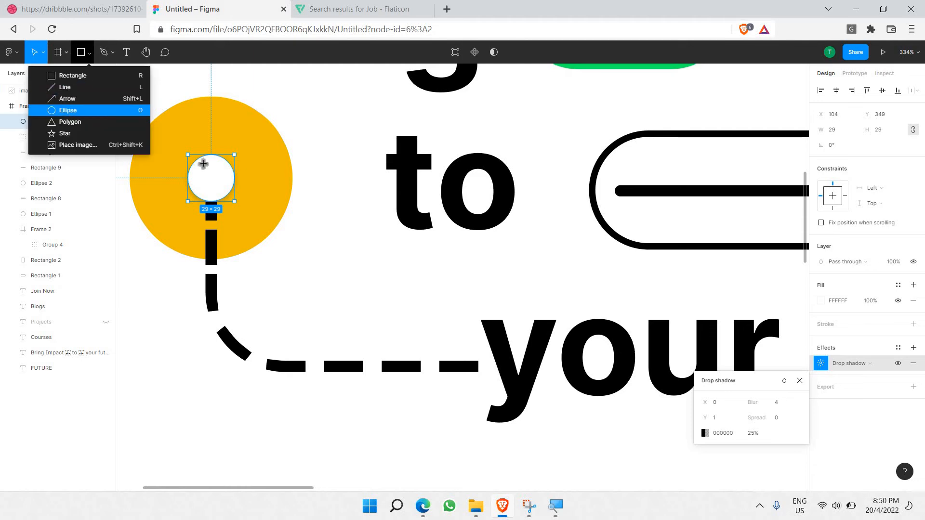
mouse_move(194, 168)
left_mouse_down()
mouse_move(218, 193)
mouse_move(208, 177)
left_mouse_up()
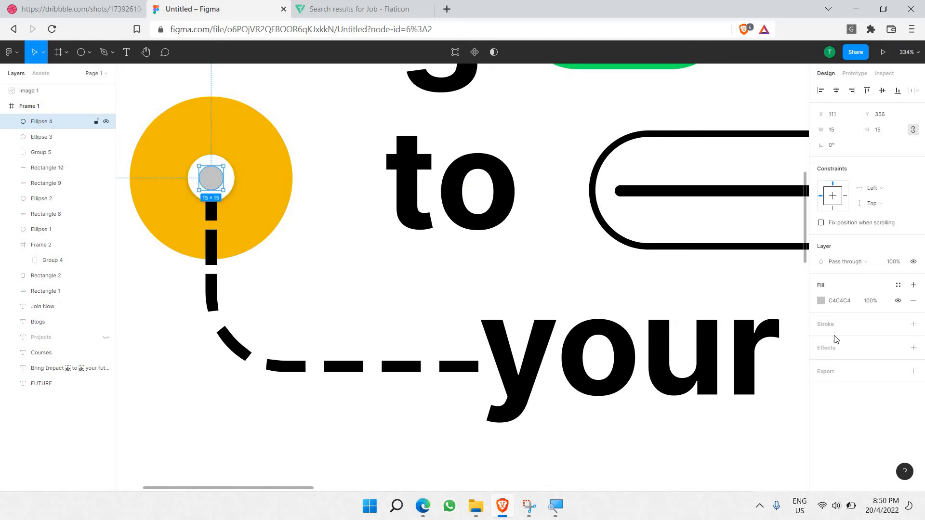
- Fill the small circle inside the white circle with blue 489CFF
left_click(821, 302)
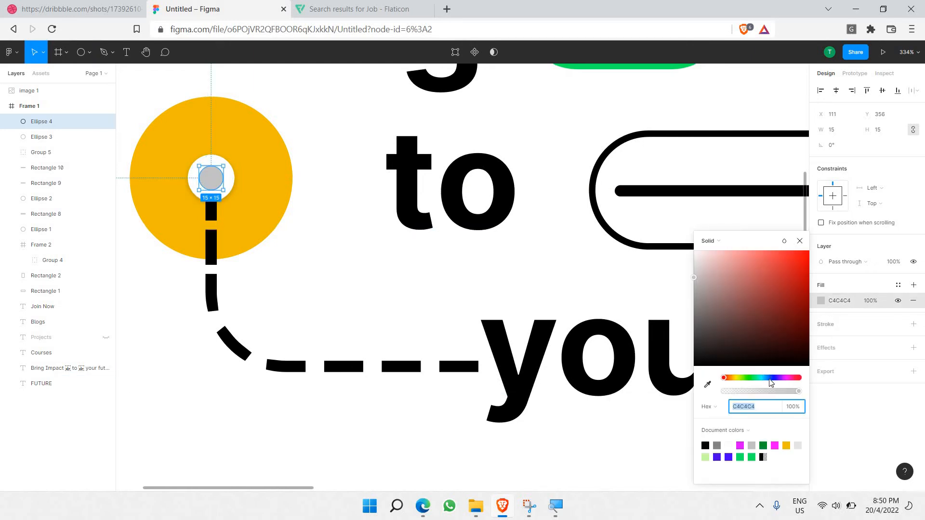
left_click(768, 378)
left_click_drag(803, 260, 897, 195)
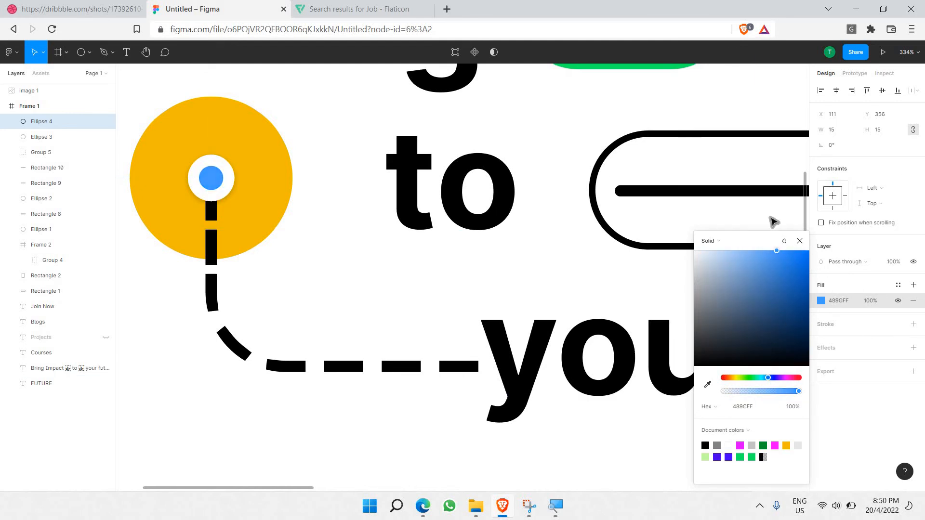
left_click(361, 258)
scroll(361, 258, "down", 5)
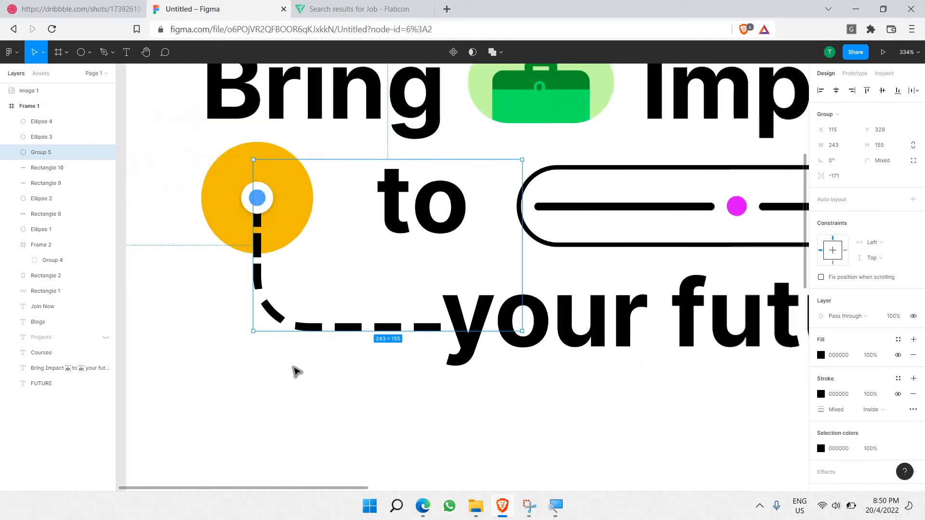
- Duplicate the white and blue circles from the yellow circle and place a 23 × 23 copy at the dashed connector's end beside "your"
left_click(299, 258)
left_click(265, 203, "shift")
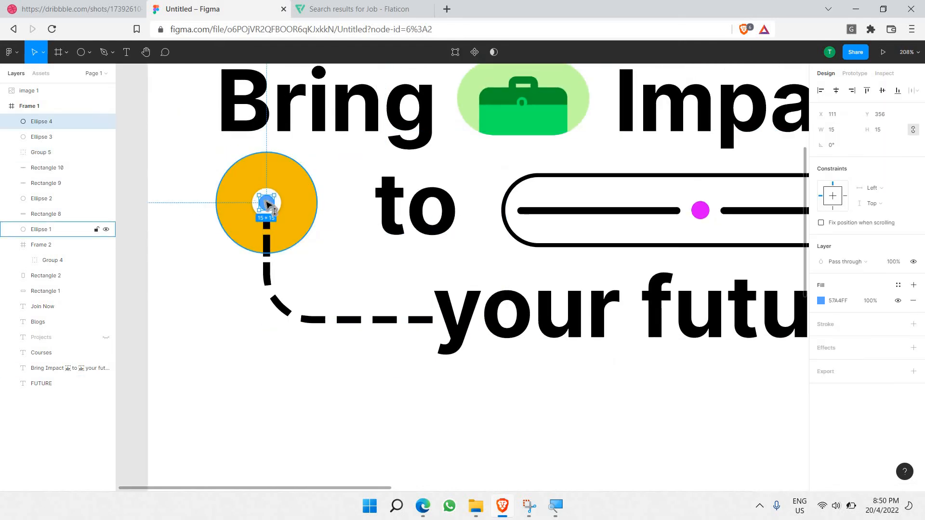
left_click(267, 192)
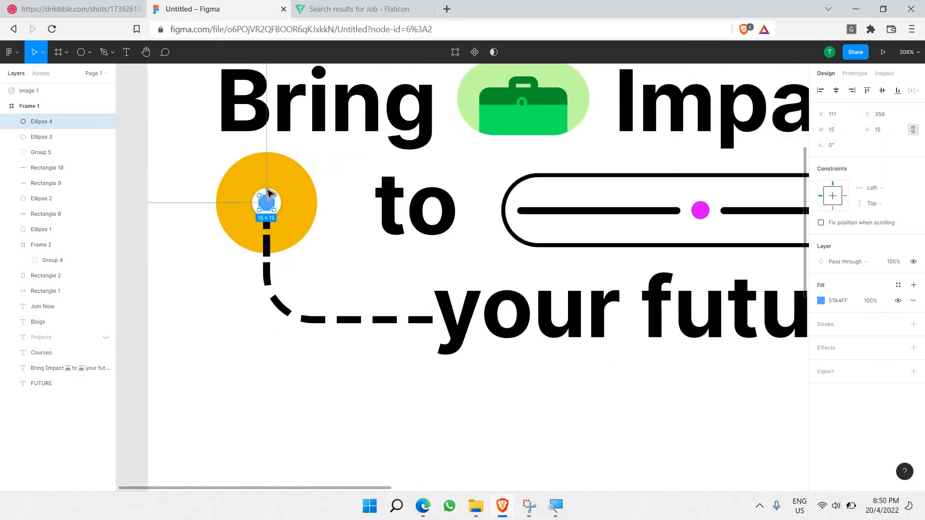
left_click(266, 188, "shift")
key("ctrl+c")
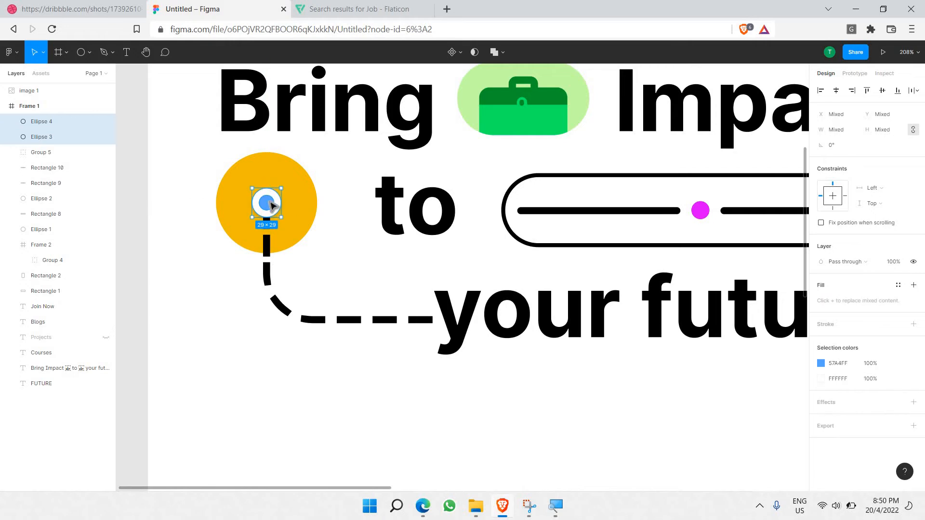
key("ctrl+v")
left_click_drag(271, 203, 431, 319)
scroll(442, 321, "up", 5)
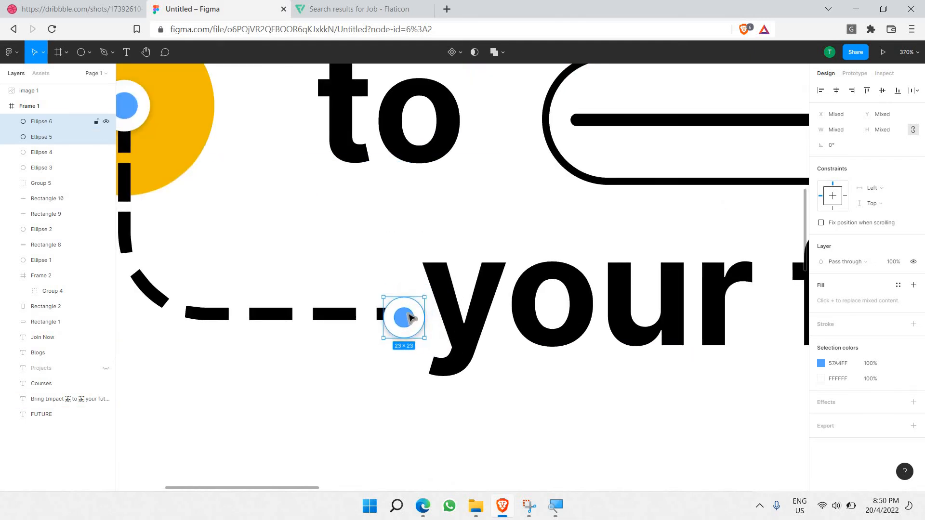
left_click_drag(409, 337, 386, 301)
key("ctrl+z")
key("ctrl+z")
key("ctrl+z")
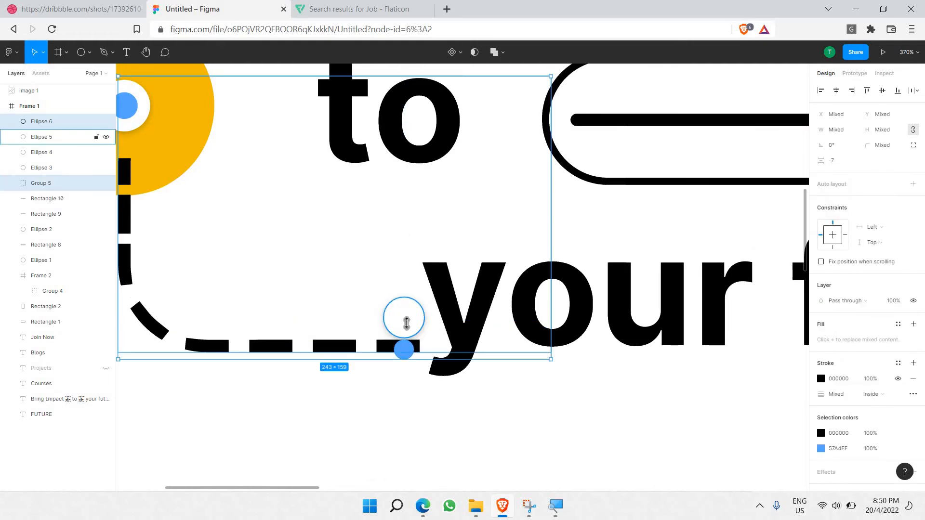
key("ctrl+shift+z")
key("ctrl+shift+z")
- Align the copied circle pair with the dashed connector's end and deselect it
left_click(403, 318, "shift")
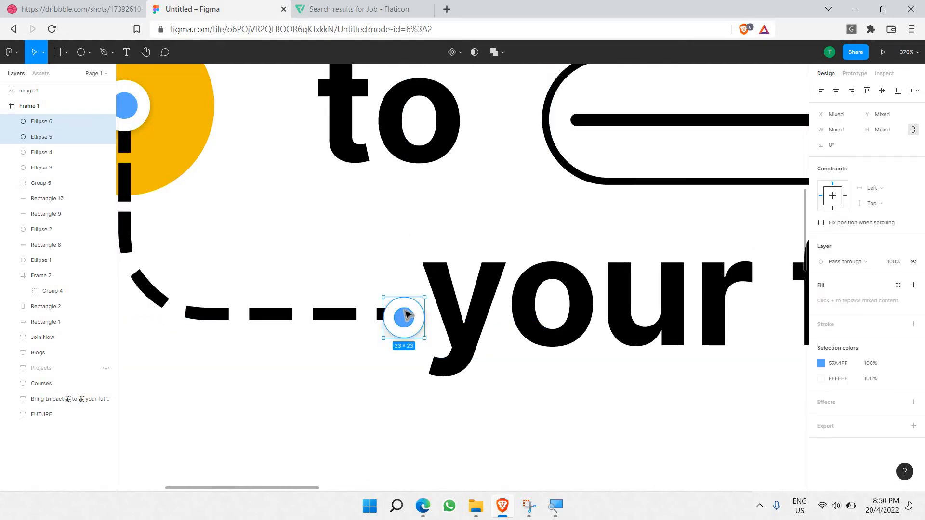
left_click_drag(403, 318, 408, 314)
left_click(392, 381)
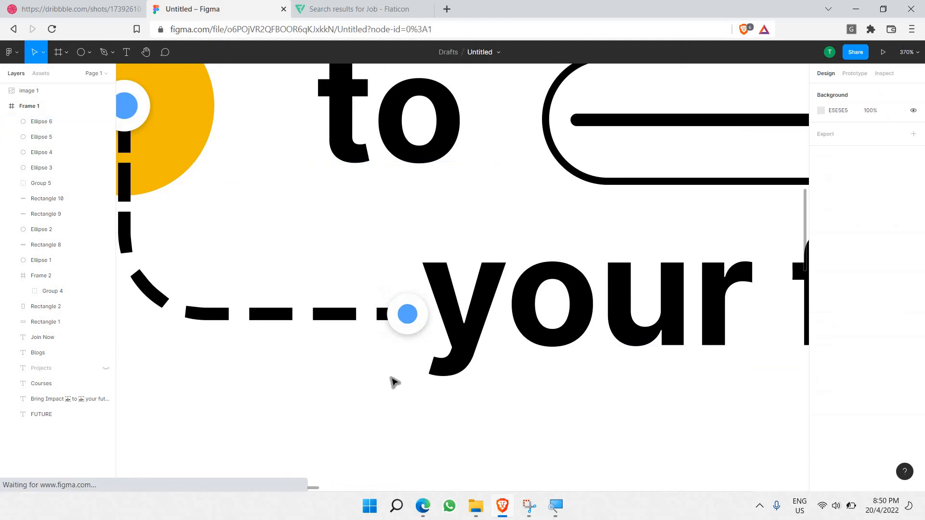
- Check the Dribbble reference and nudge the headline text block horizontally to X 70
scroll(392, 379, "down", 5)
scroll(330, 215, "down", 3)
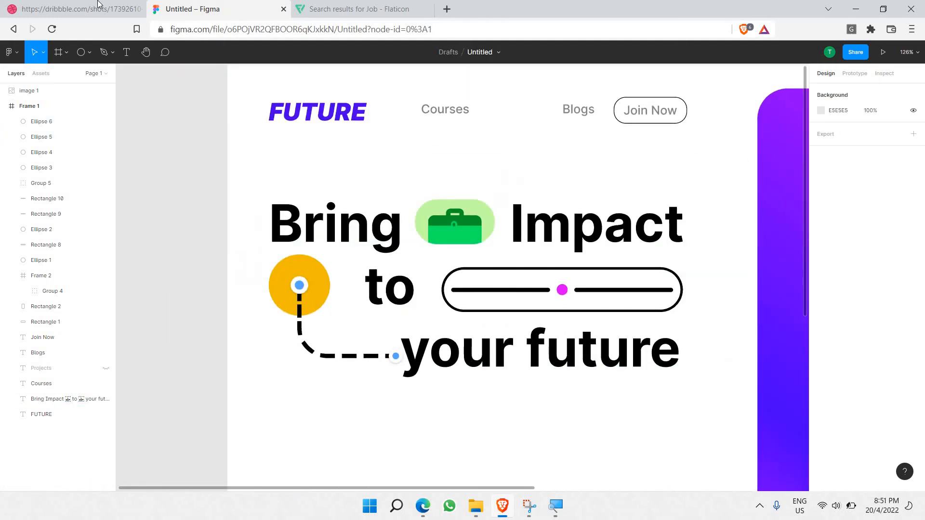
left_click(77, 9)
scroll(193, 299, "up", 3)
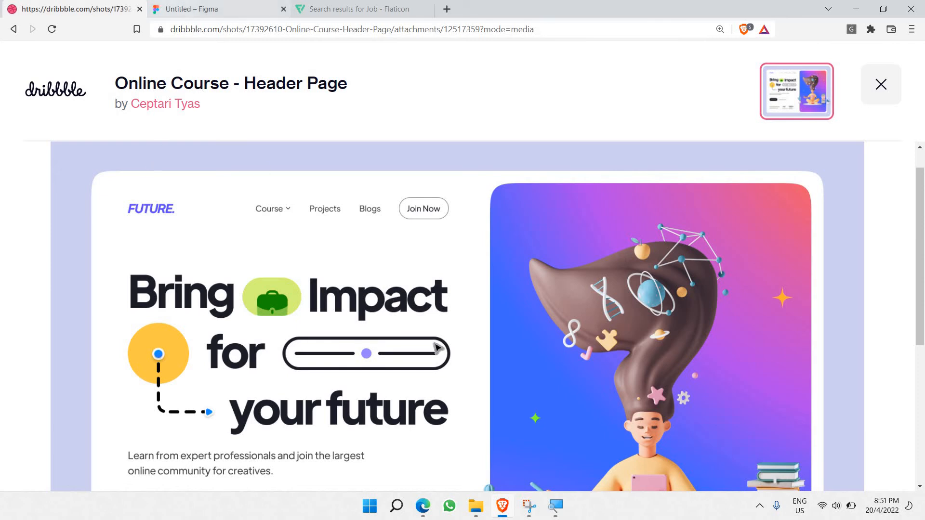
left_click(192, 8)
left_click(405, 362)
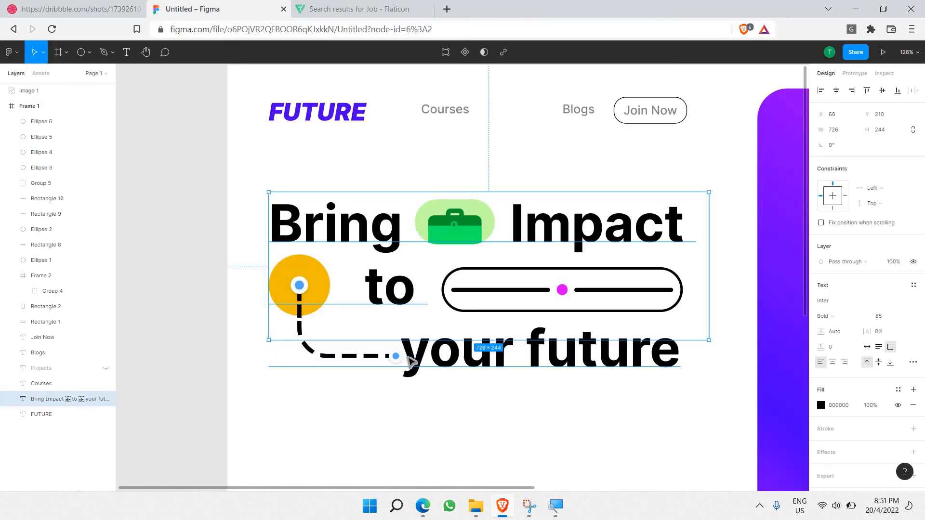
double_click(500, 365)
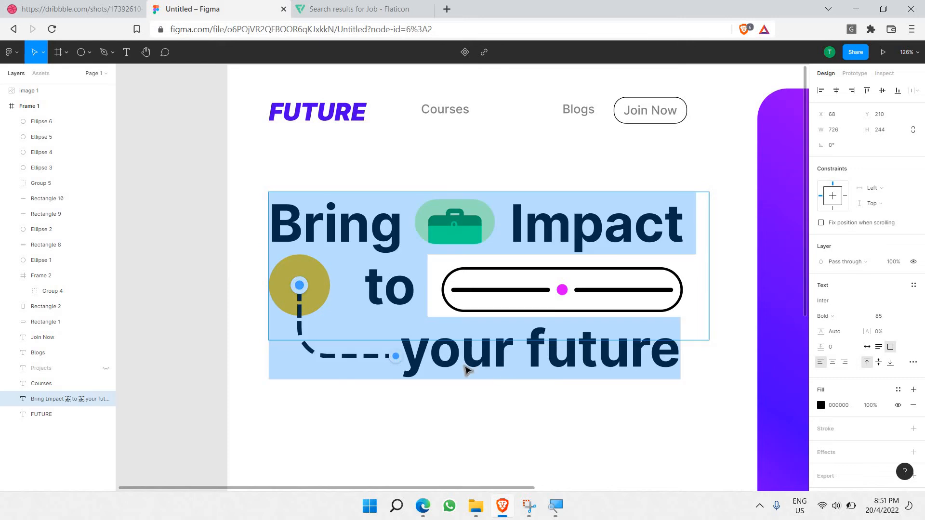
left_click(464, 365)
double_click(638, 371)
key("Escape")
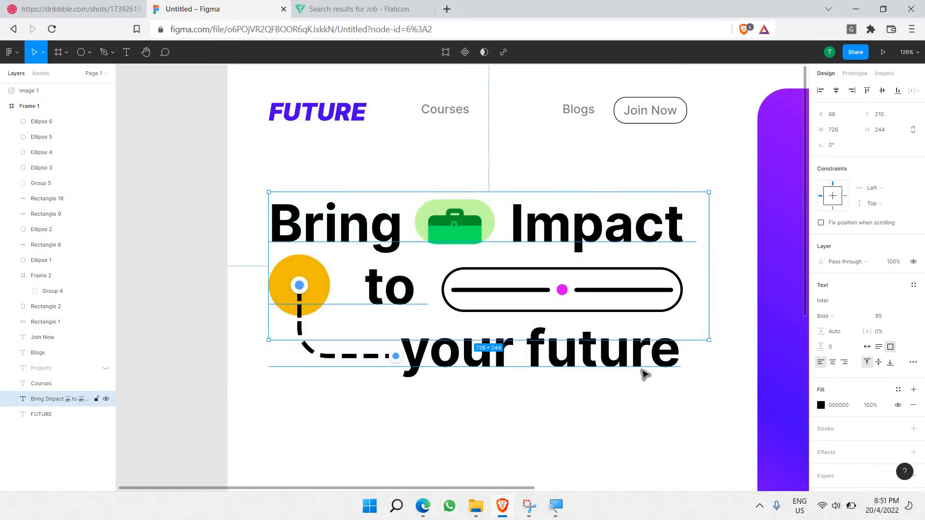
left_click_drag(643, 374, 634, 362)
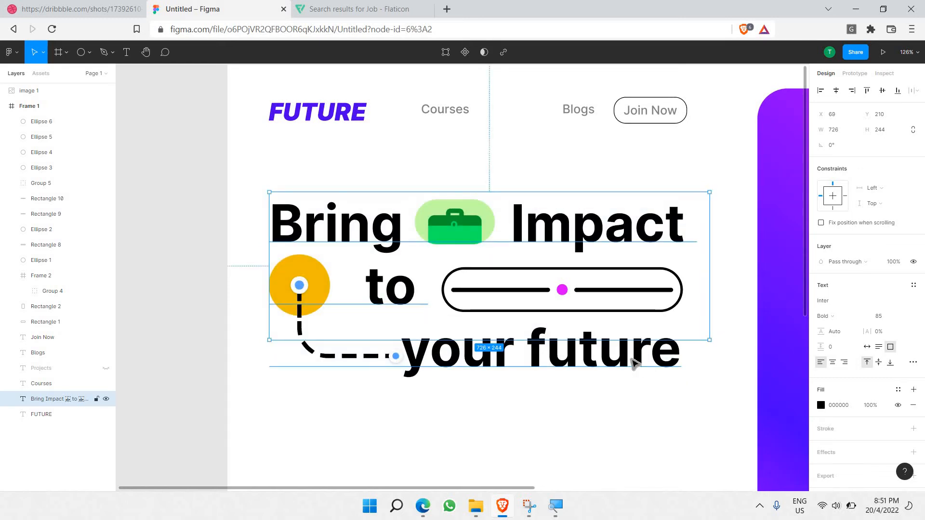
double_click(676, 365)
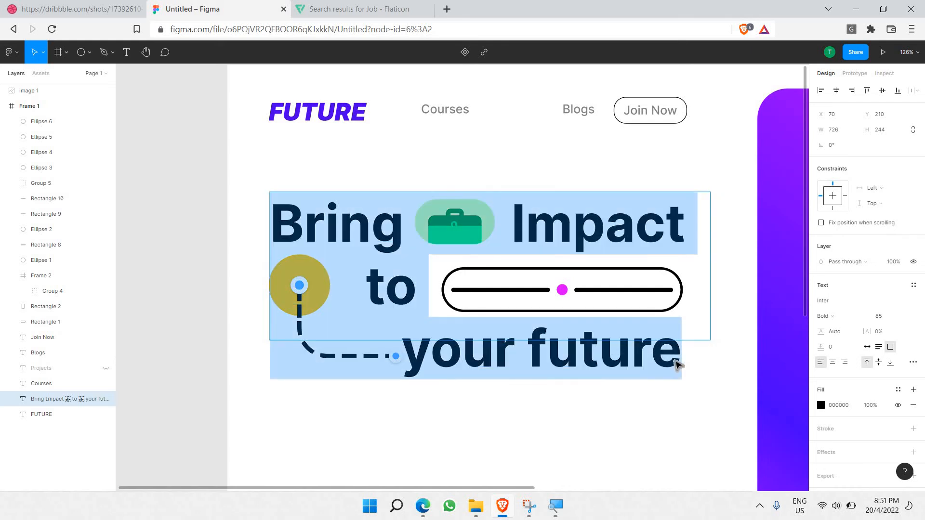
key("Escape")
- Add extra space before "your future" in the headline text layer's name
double_click(676, 365)
double_click(53, 400)
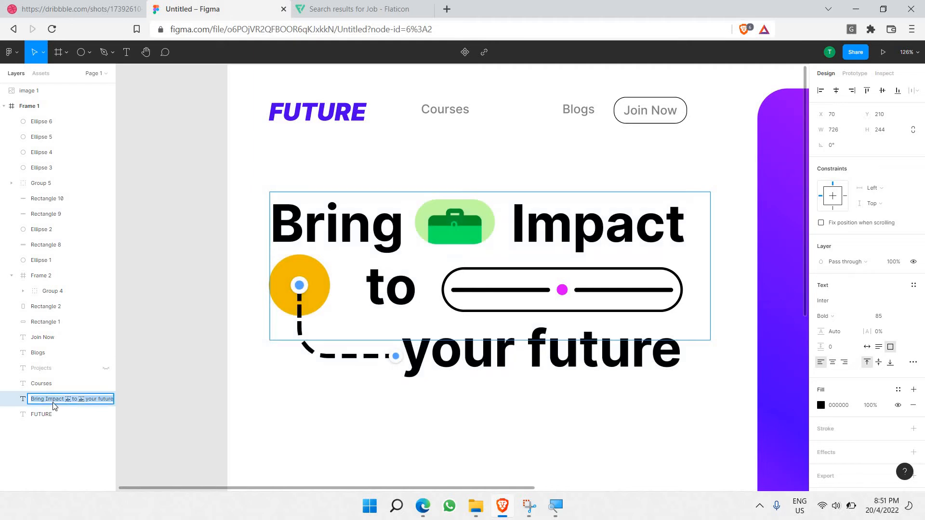
left_click(56, 399)
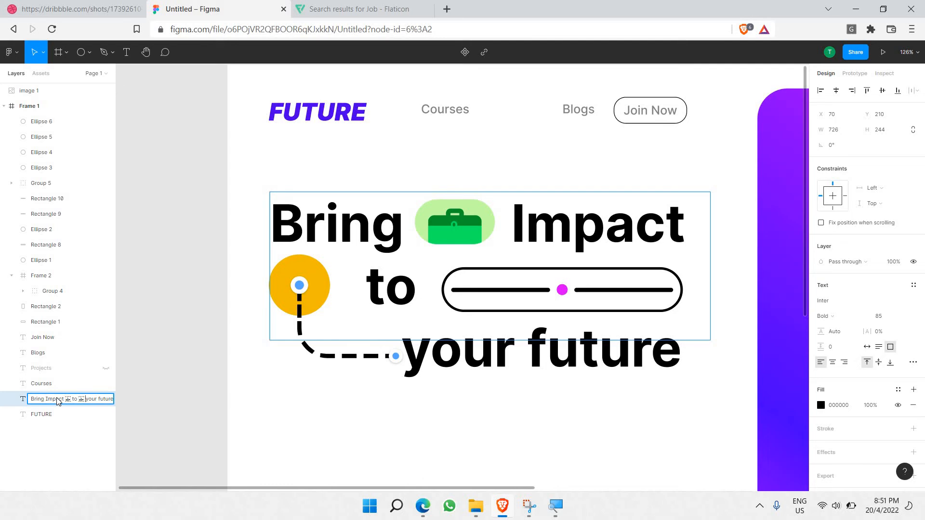
key("Return")
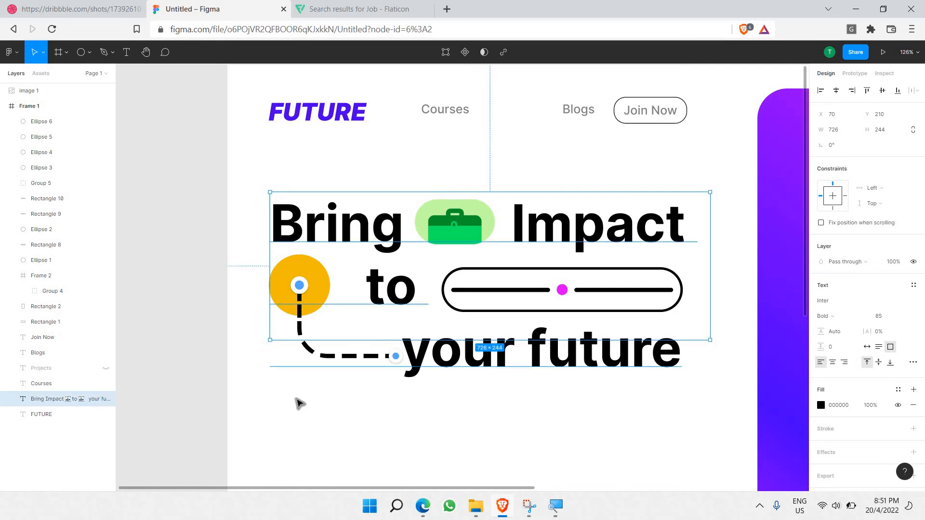
- Insert a space before "your future" in the headline text so the line clears the connector's end circle
key("Return")
key("Escape")
double_click(283, 206)
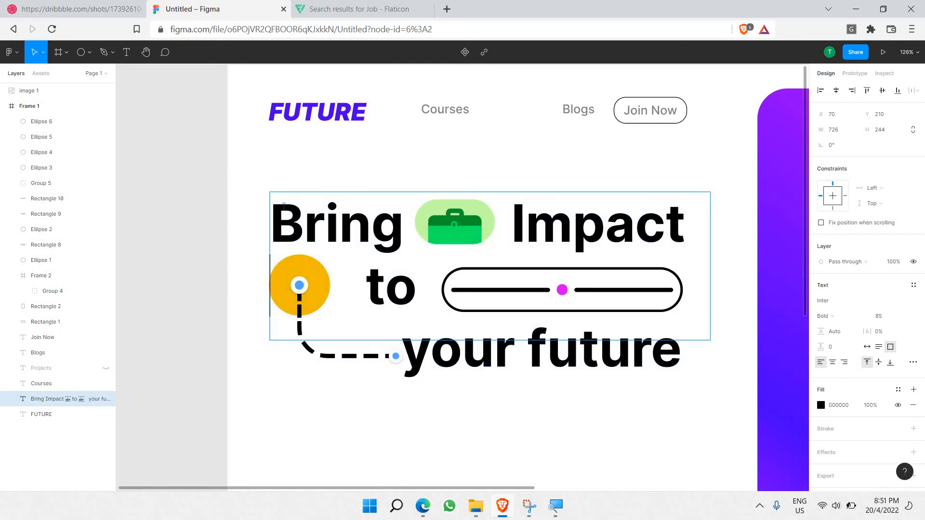
key("Down")
key("Right")
key("Right")
key("Right")
key("Right")
key("Right")
key("Right")
key("Right")
key("Right")
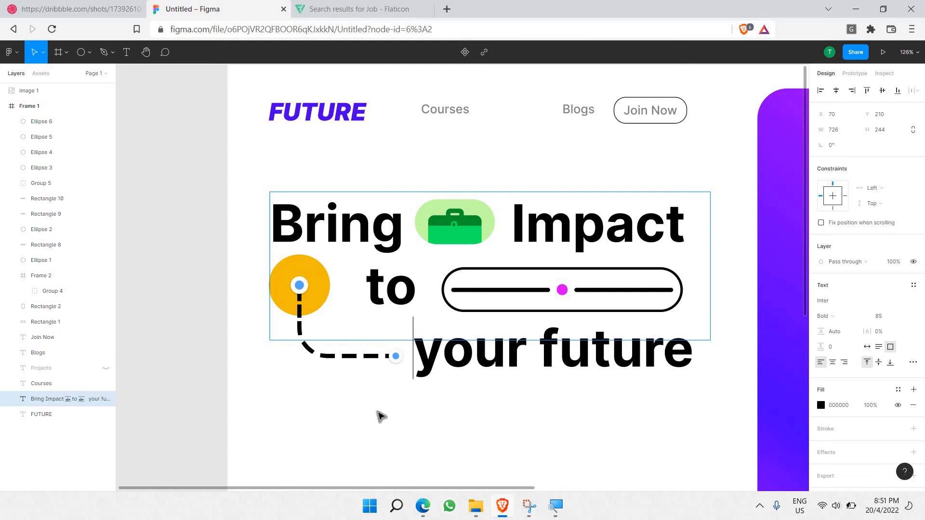
key("Escape")
key("Escape")
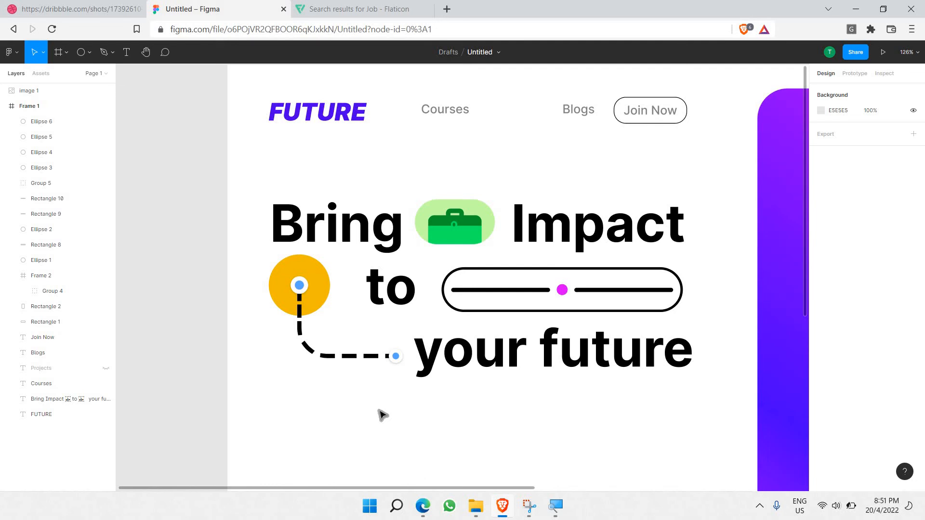
- Check the Dribbble reference and place a copy of the "Projects" menu text below the headline
scroll(422, 371, "down", 5)
left_click(88, 6)
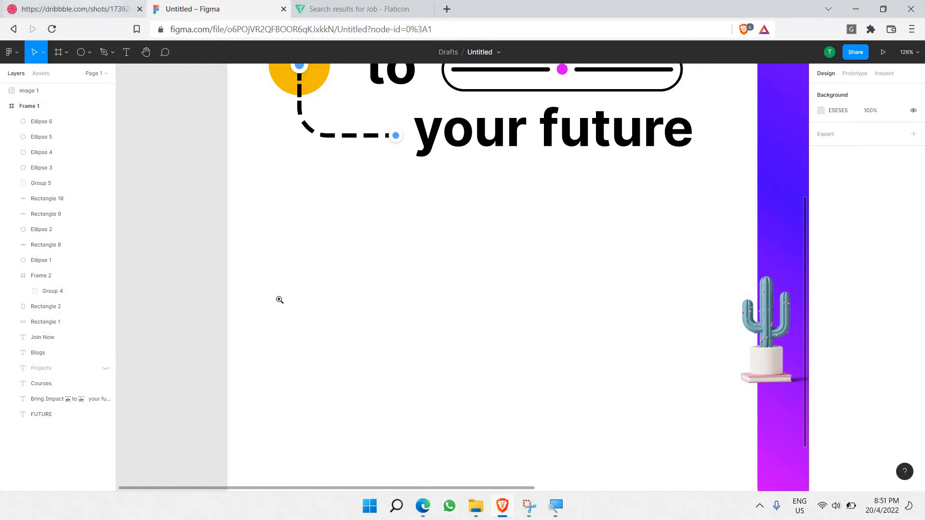
scroll(231, 251, "down", 5)
scroll(240, 298, "up", 2)
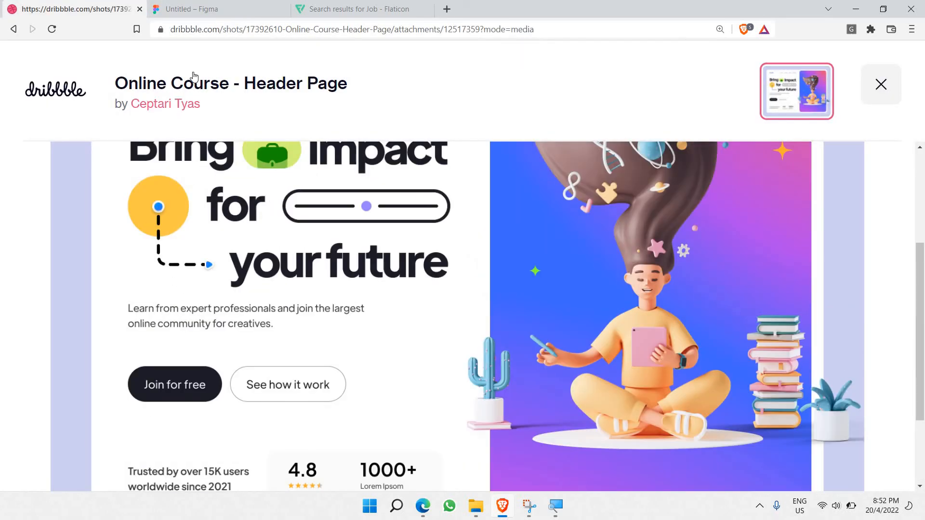
left_click(188, 7)
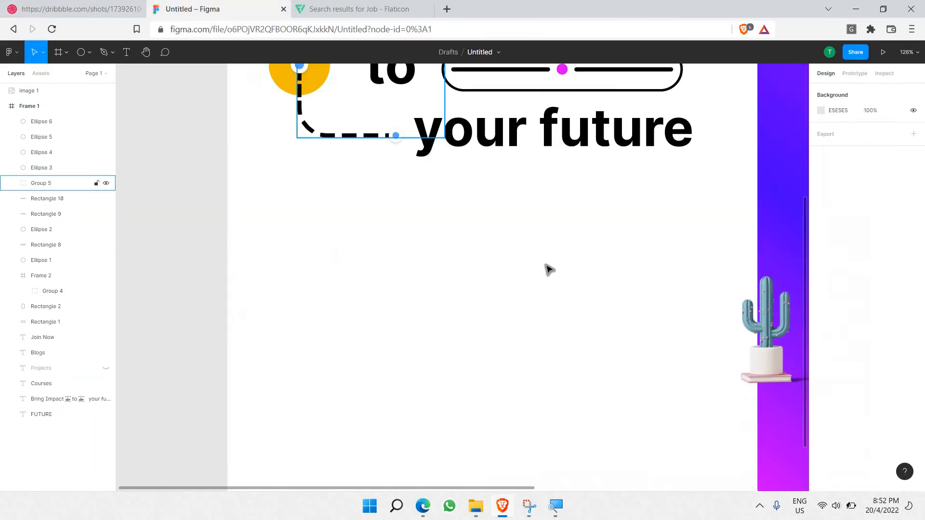
scroll(535, 207, "up", 2)
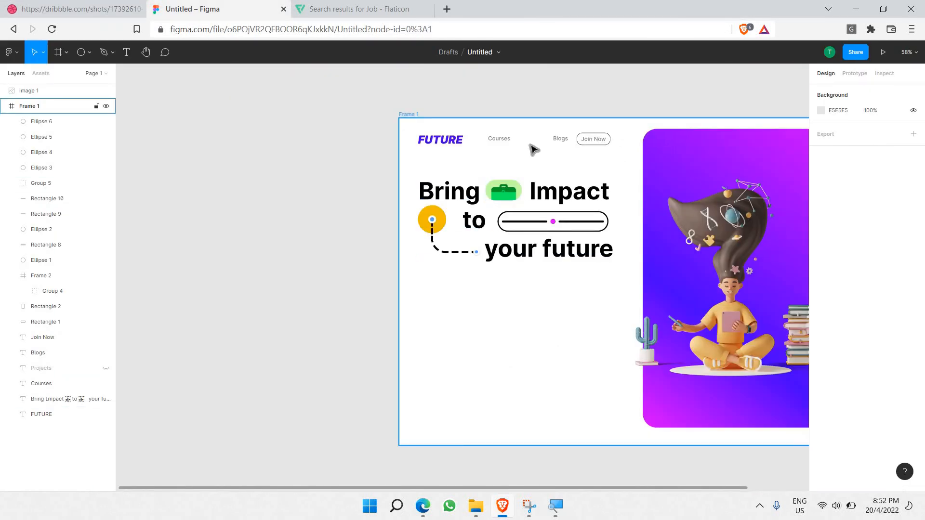
scroll(544, 136, "up", 5)
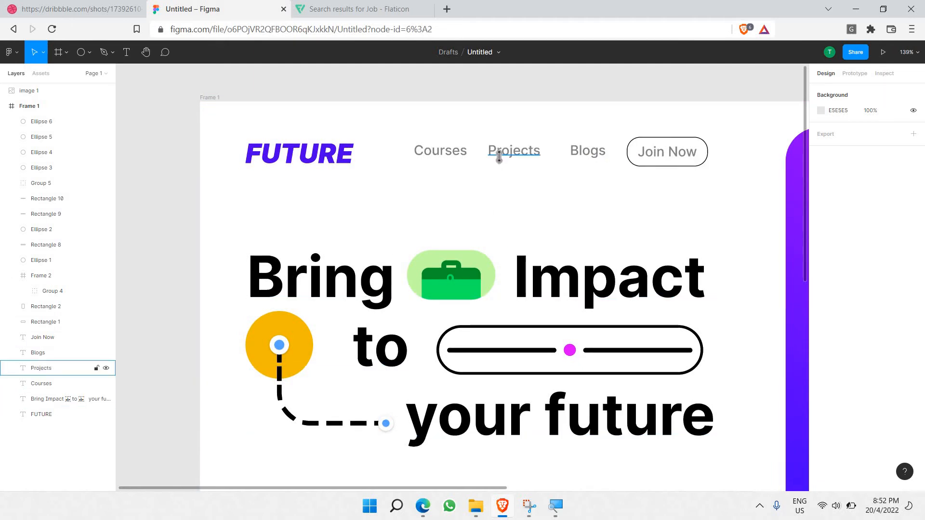
left_click(500, 157)
key("ctrl+c")
scroll(457, 232, "down", 7)
left_click(433, 217)
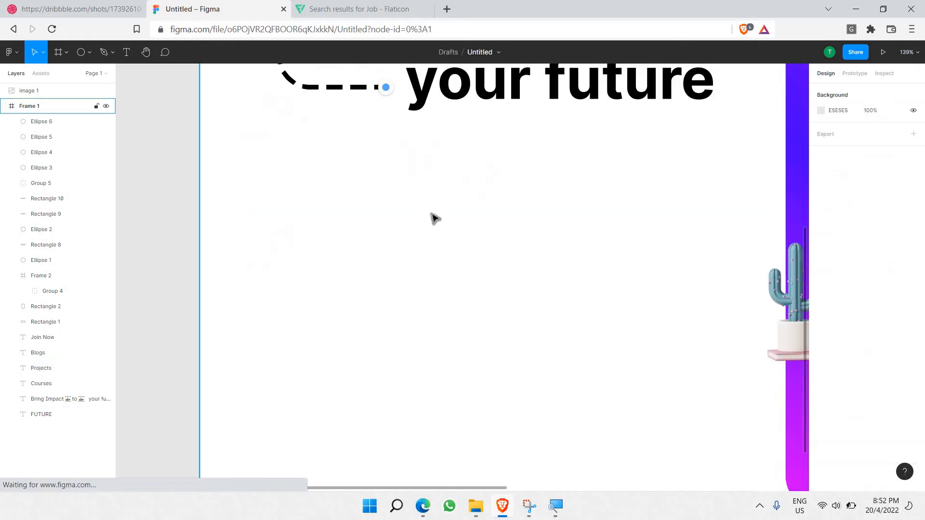
key("ctrl+v")
left_click_drag(485, 285, 336, 175)
- Check the reference paragraph on Dribbble and replace the copied "Projects" text with "Learn"
left_click(72, 9)
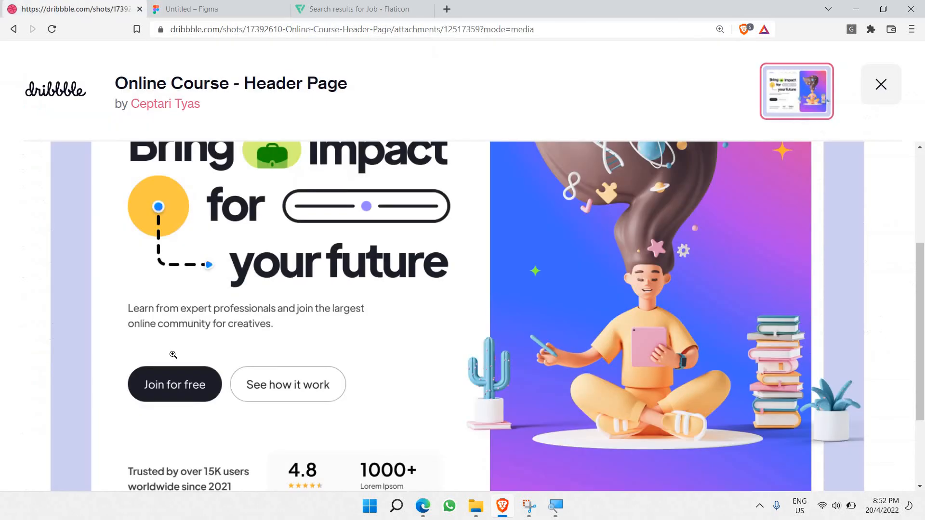
left_click(212, 9)
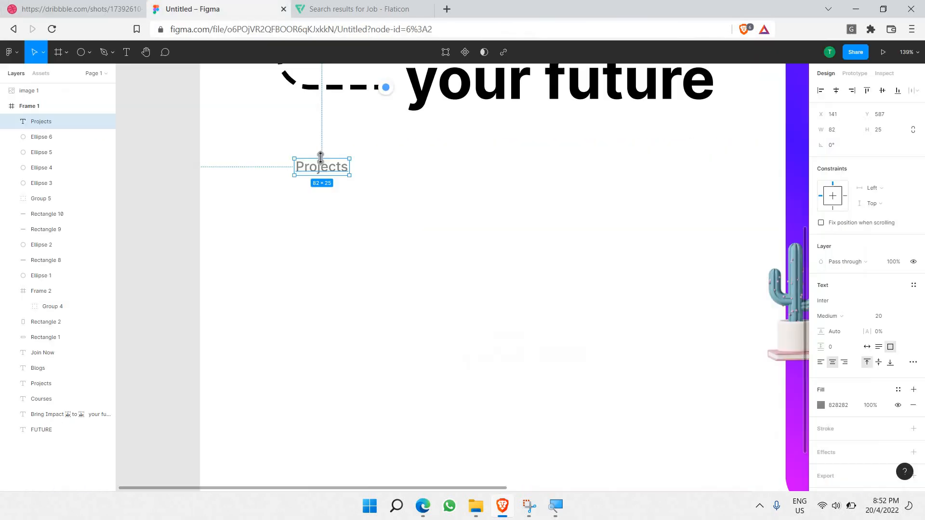
double_click(320, 170)
type("Learn")
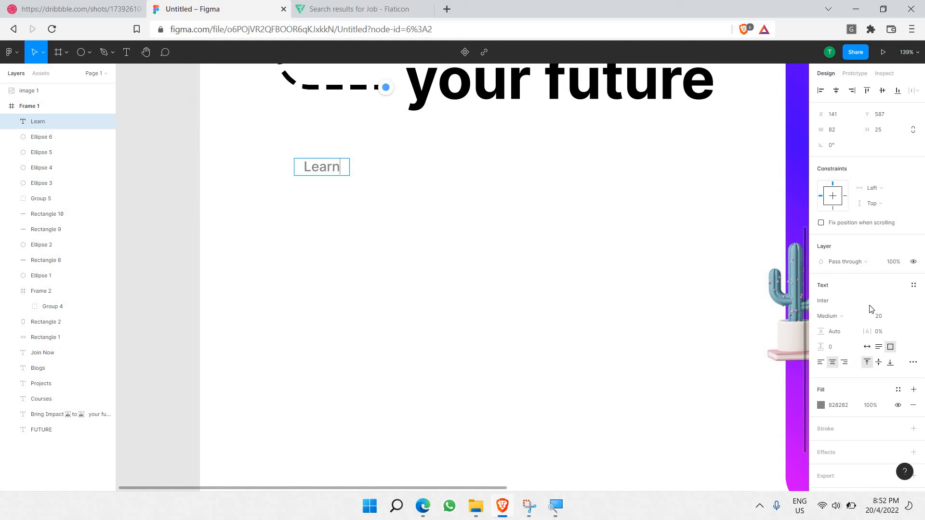
- Left-align the "Learn" text and widen its box to about 573 px
left_click(820, 362)
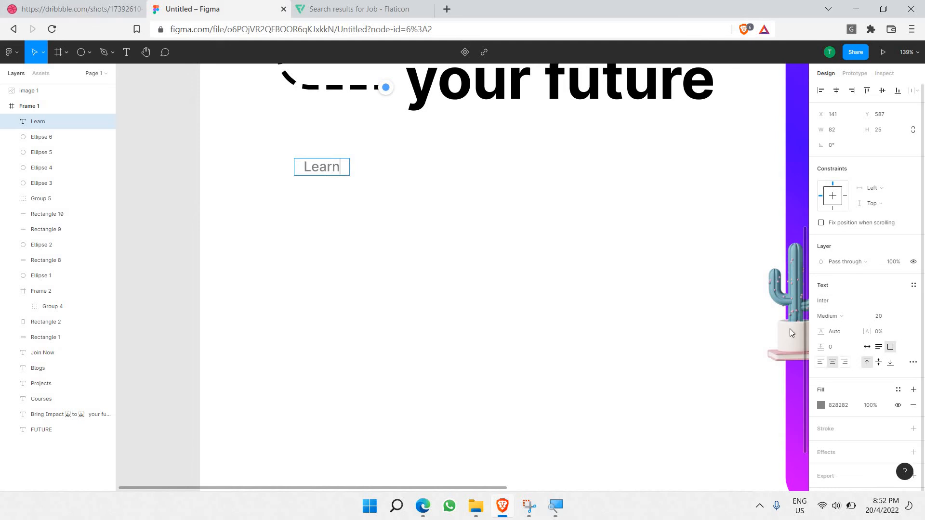
key("Escape")
left_click_drag(351, 165, 636, 183)
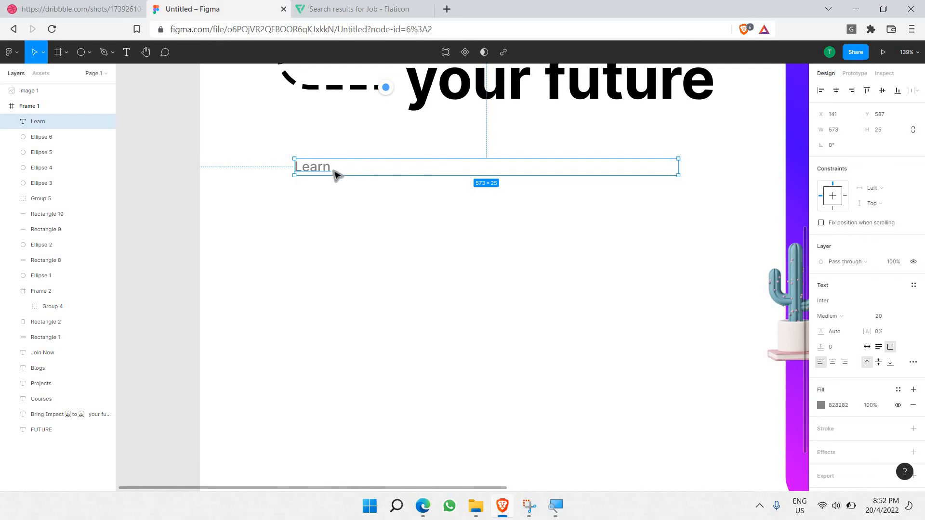
- Extend the "Learn" text to "Learn from expert professionals and join the largest", checking the wording against the Dribbble reference
left_click(314, 178)
double_click(340, 172)
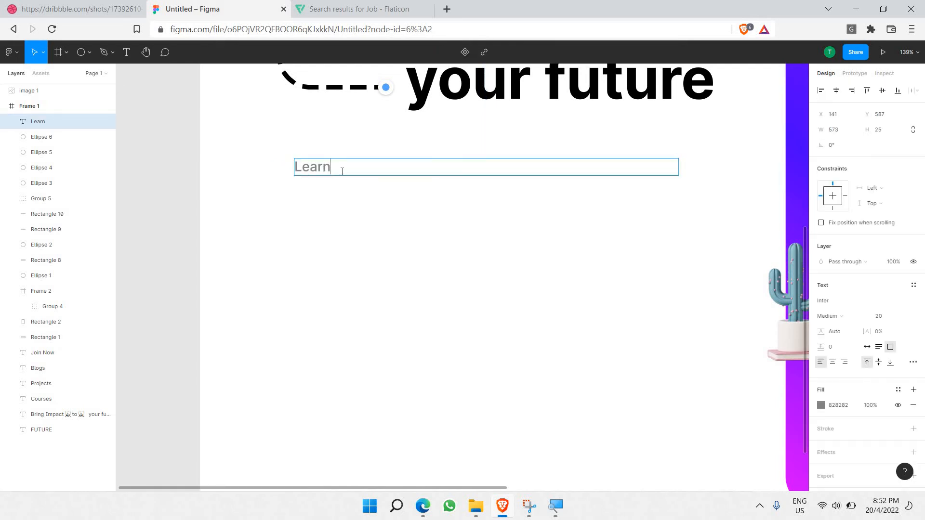
type("from expert pr")
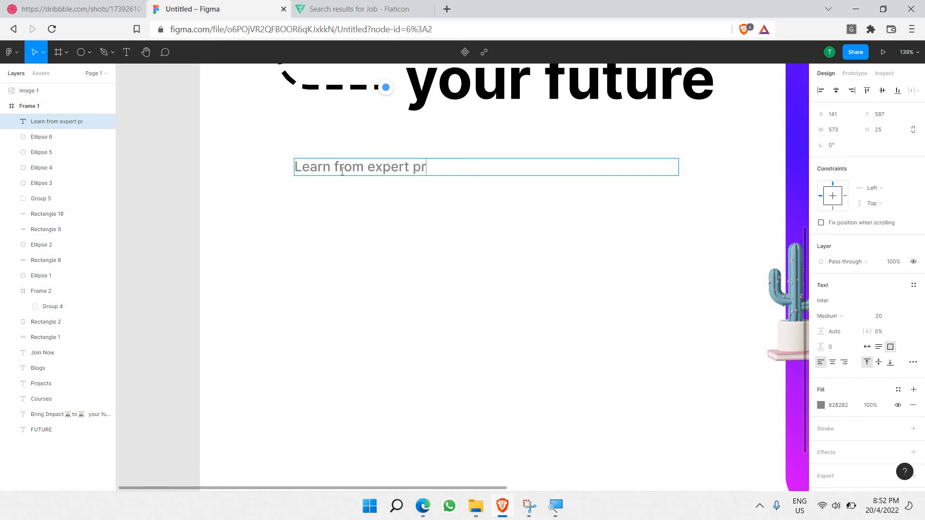
type("ofessiona")
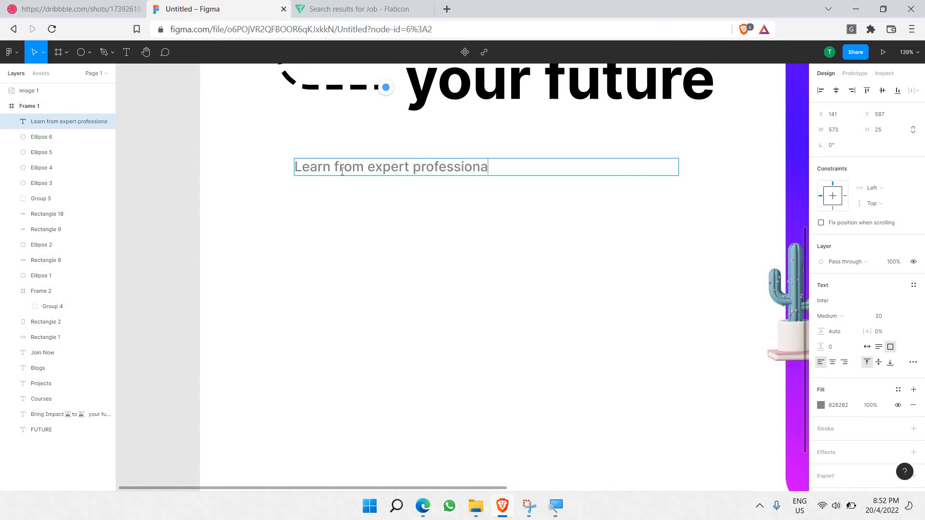
type("ls and")
left_click(38, 4)
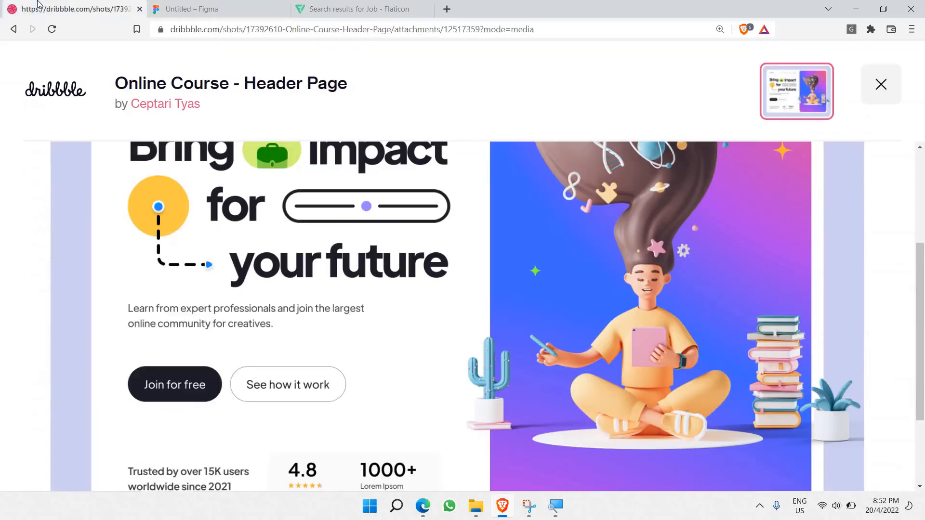
left_click(201, 4)
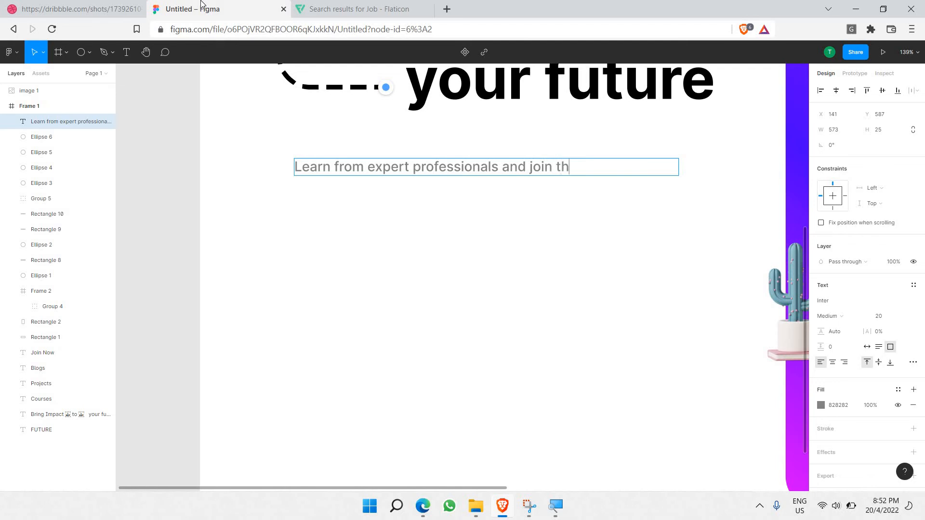
type("join the largest")
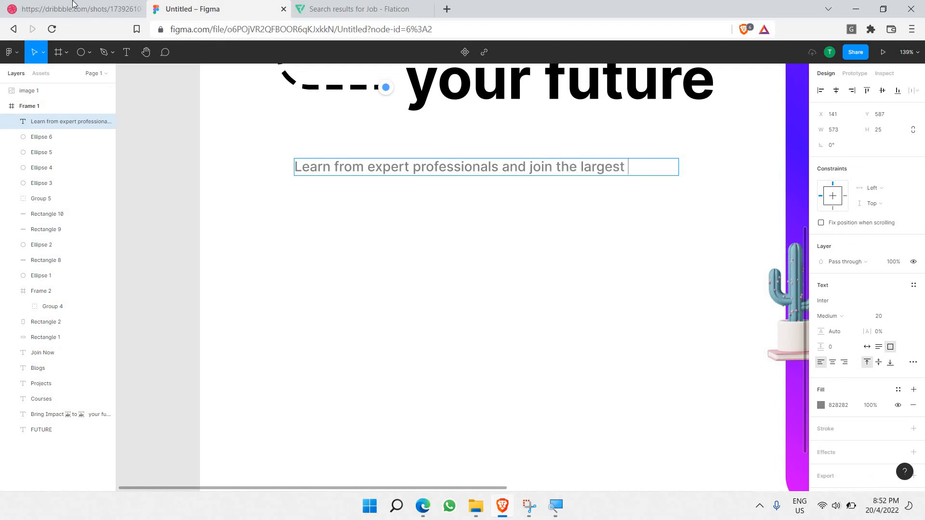
- Check the Dribbble reference again and finish the paragraph with "online community for creatives."
left_click(91, 11)
left_click(201, 3)
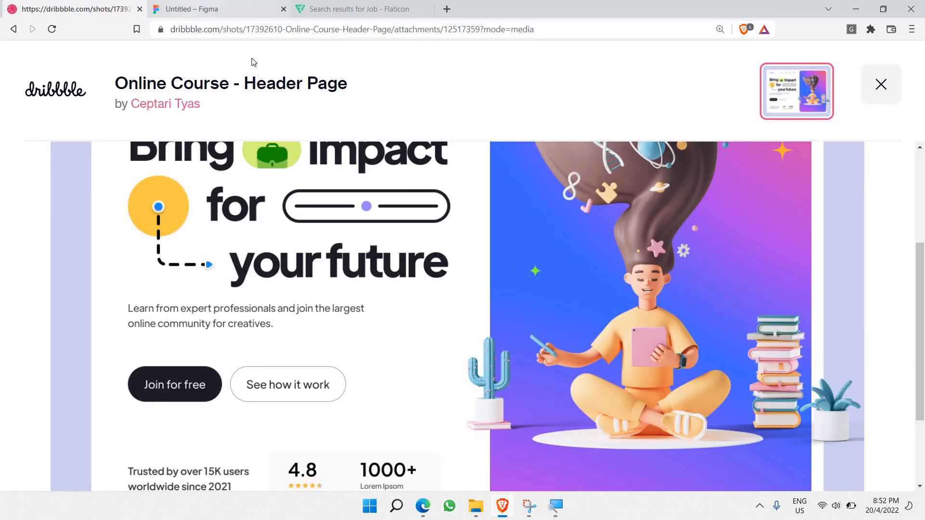
type("onlien")
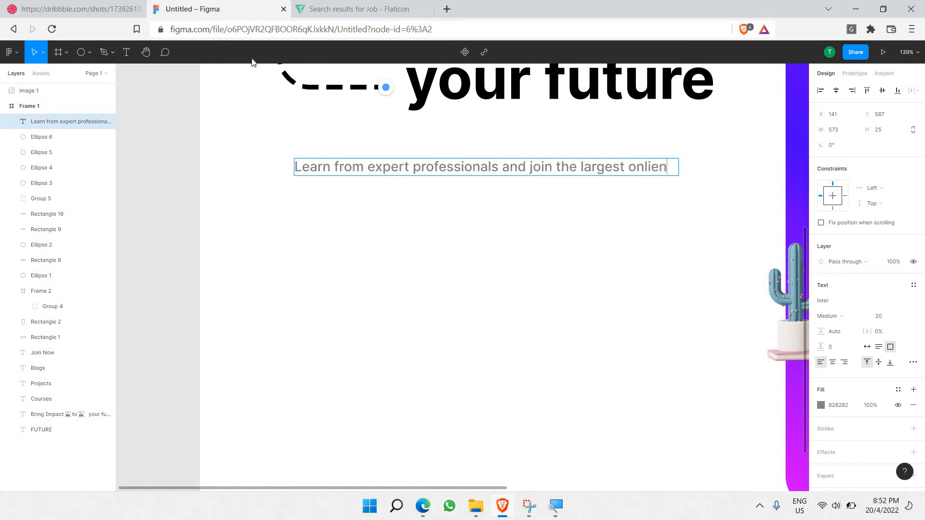
type("ne cre")
key("BackSpace")
key("BackSpace")
type("ommunit")
key("BackSpace")
key("BackSpace")
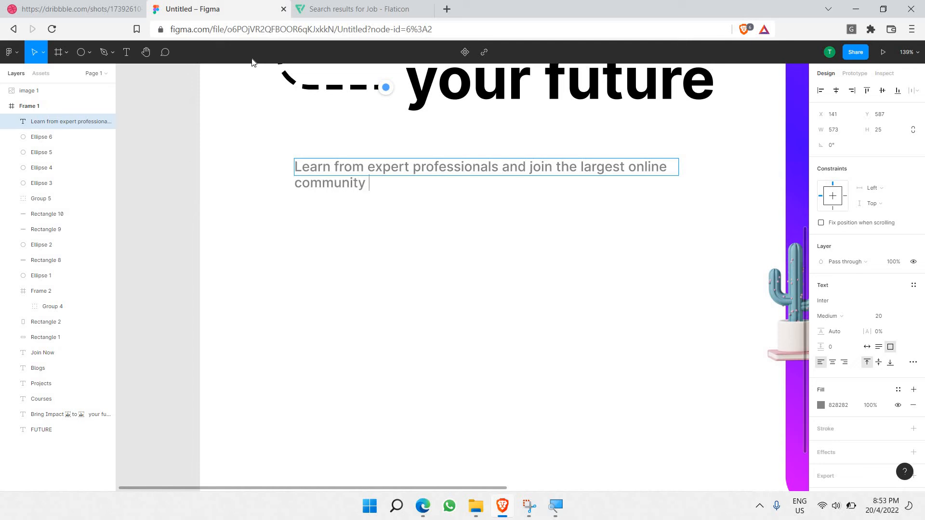
type("ity for creatives.")
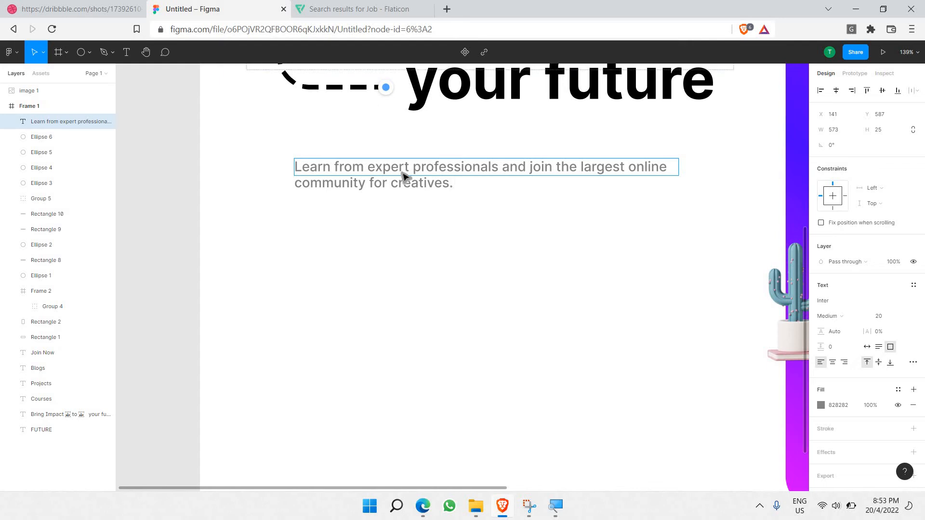
- Resize the paragraph's text box to about 696 × 73 px so it spans the headline's width
scroll(403, 164, "down", 5)
key("ctrl+a")
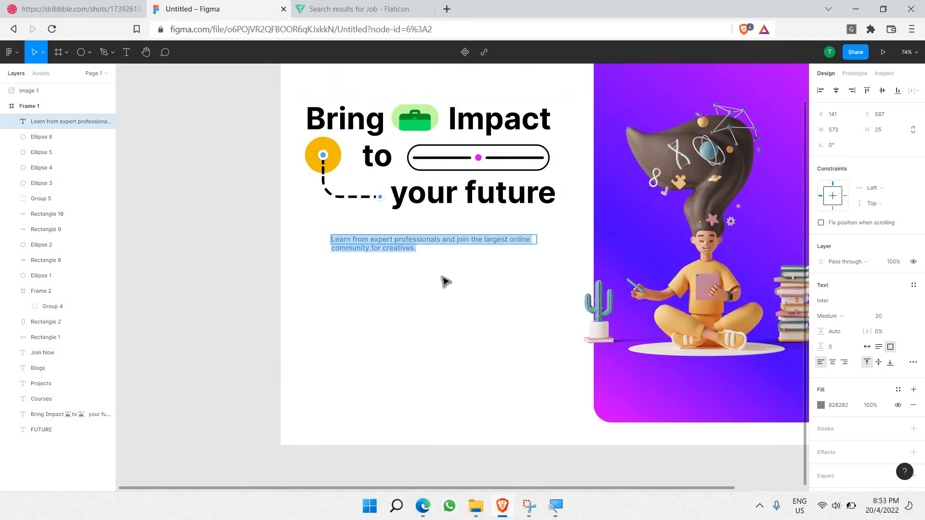
key("Escape")
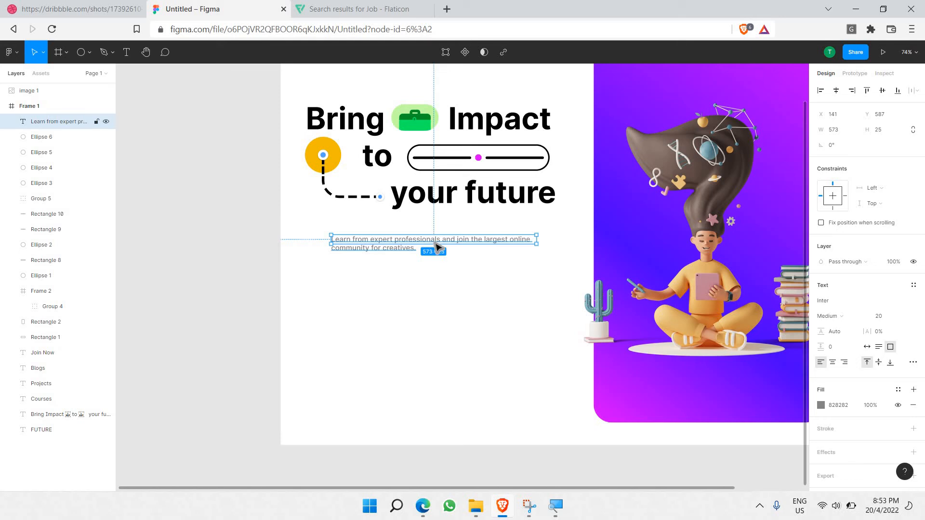
left_click_drag(437, 247, 436, 261)
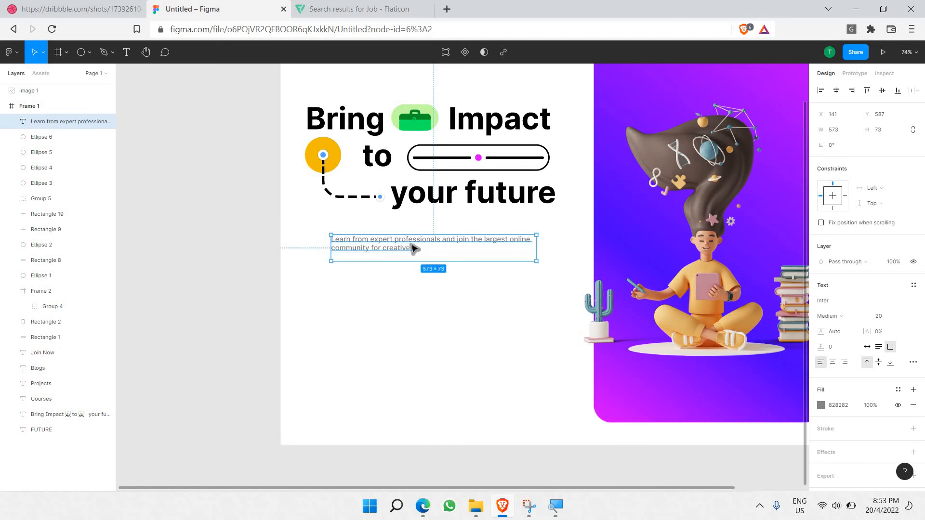
double_click(413, 245)
left_click_drag(329, 251, 308, 255)
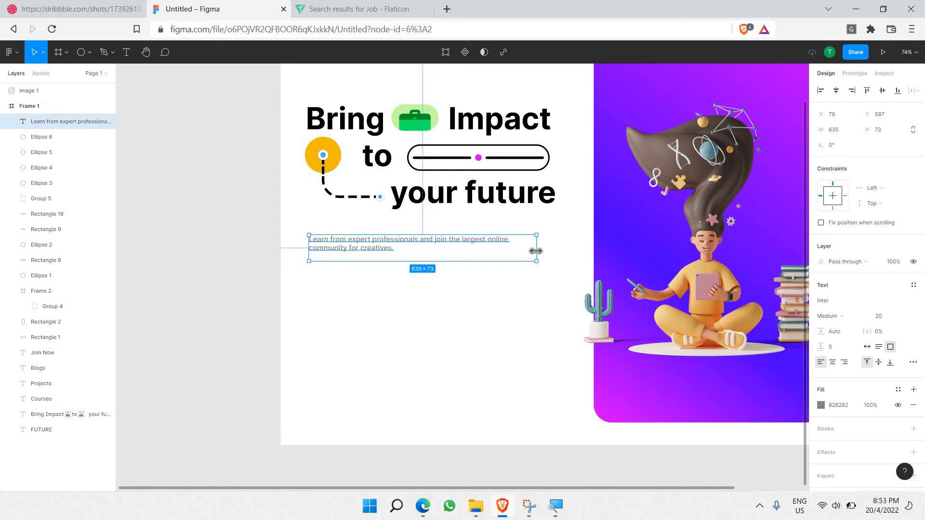
left_click_drag(536, 251, 558, 251)
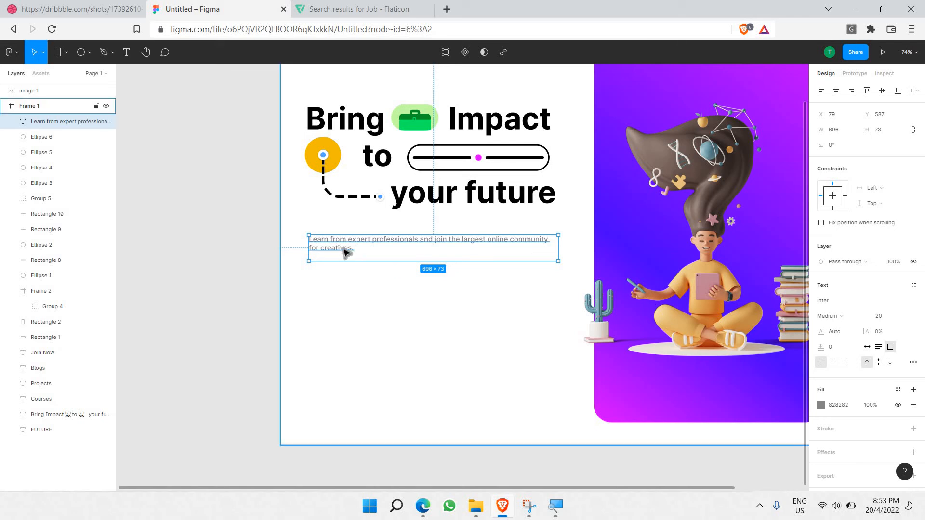
- Set the intro paragraph's font size to 32 and deselect it
key("Return")
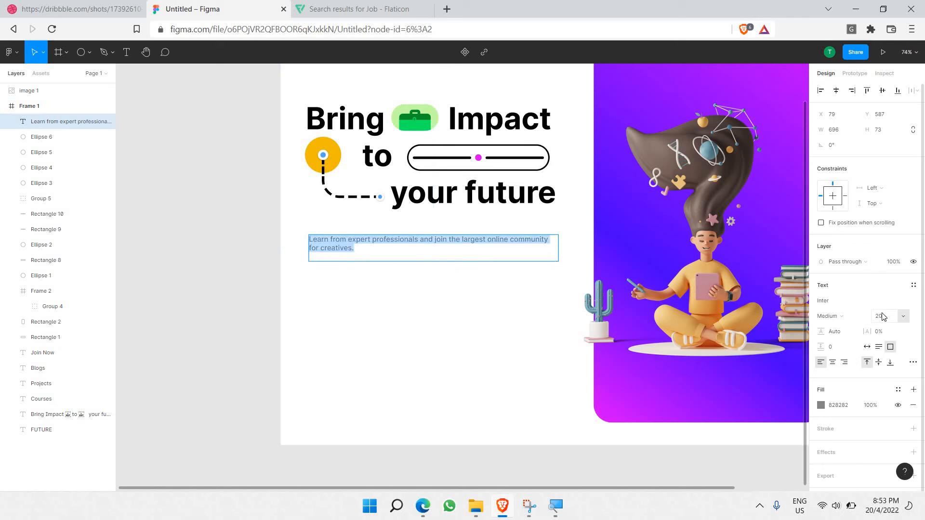
left_click(902, 317)
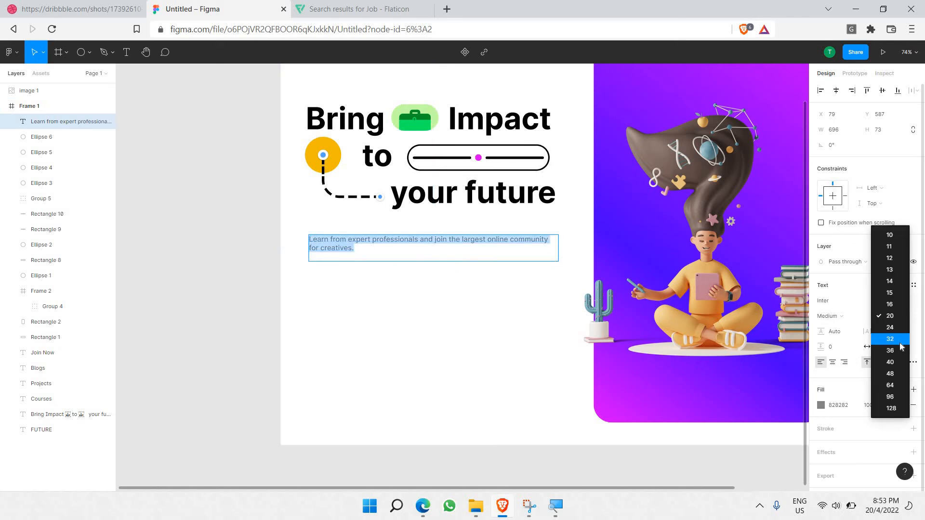
left_click(890, 340)
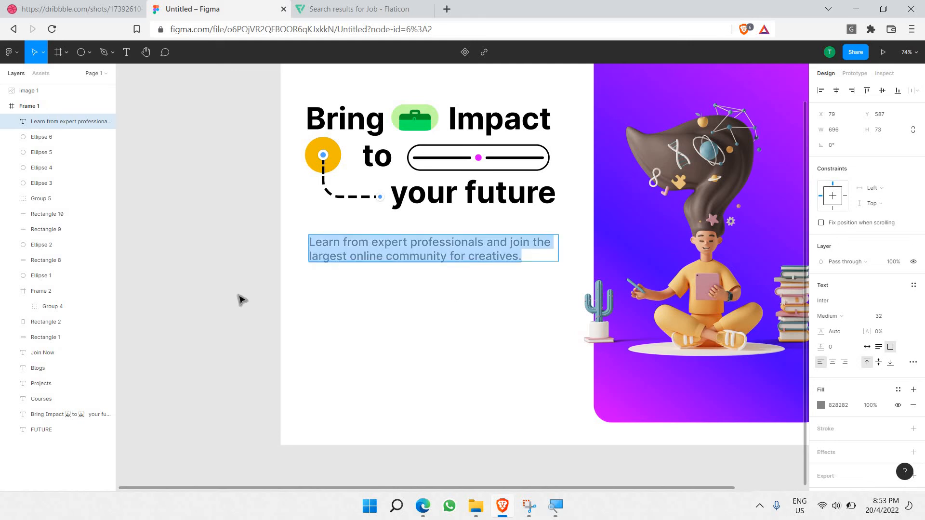
key("Escape")
scroll(236, 303, "up", 3)
left_click(155, 97)
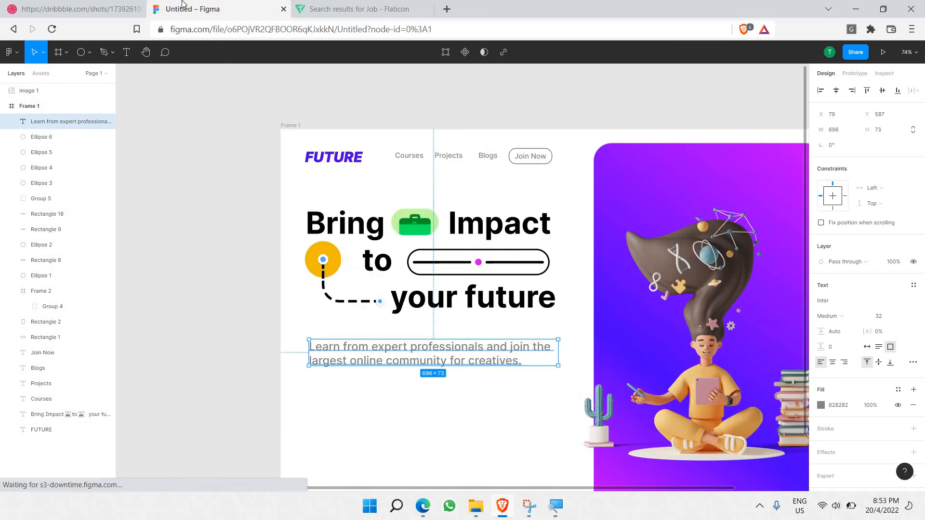
- Check the Dribbble buttons, then set the "Join Now" button's outline to colour 8E8E8E with a thickness of 2
key("ctrl+shift+Tab")
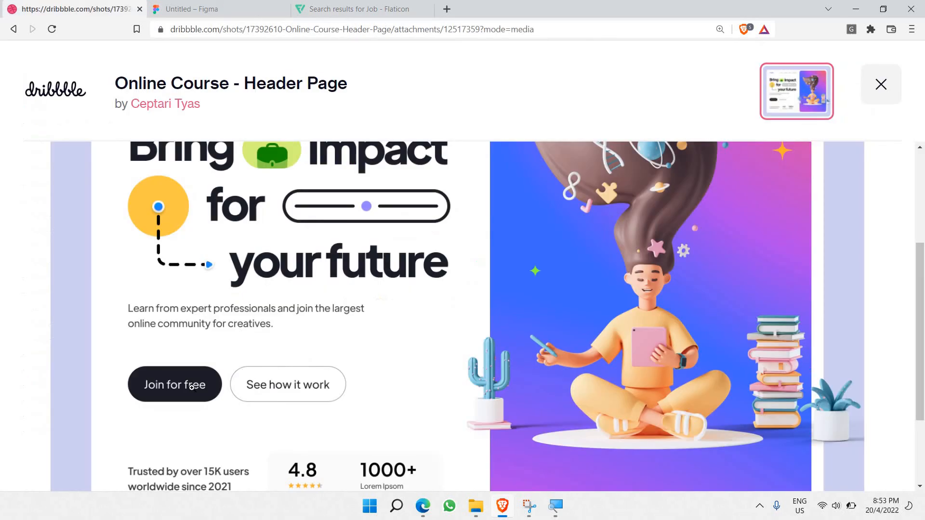
left_click(240, 7)
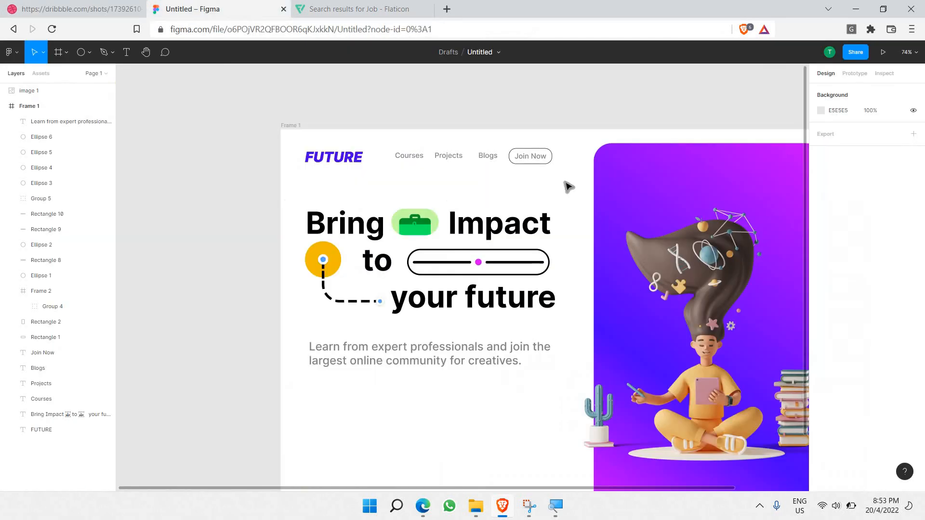
scroll(547, 157, "up", 5)
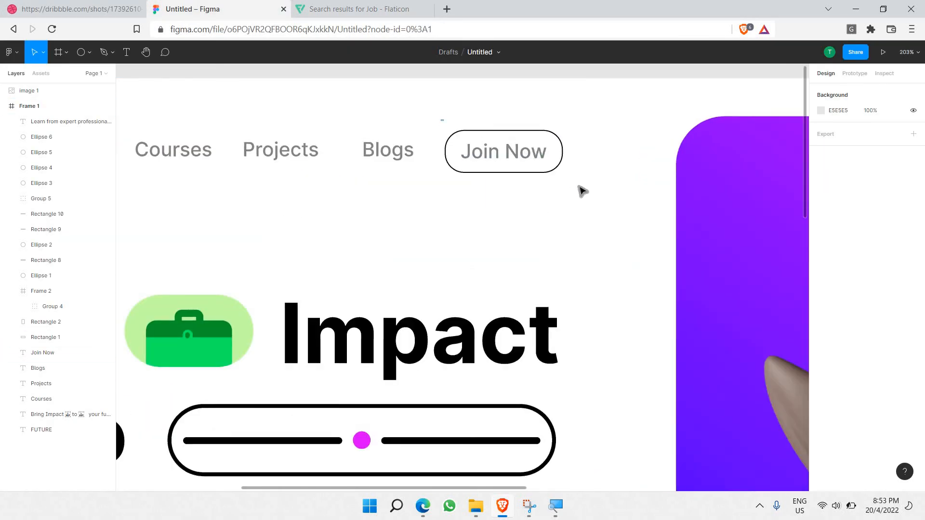
left_click_drag(440, 119, 574, 183)
left_click(565, 163)
left_click(529, 169)
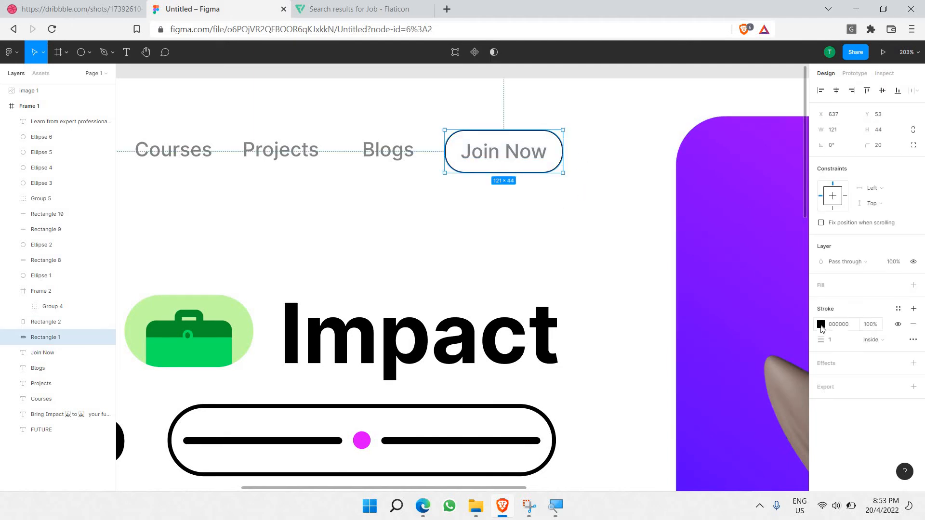
left_click(821, 326)
type("6D6D6D")
key("Return")
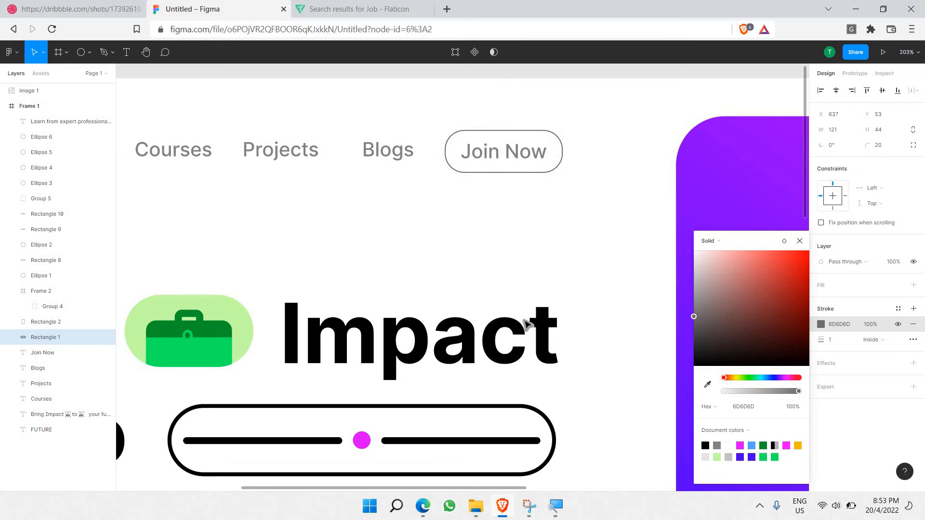
type("8E8E8E")
key("Return")
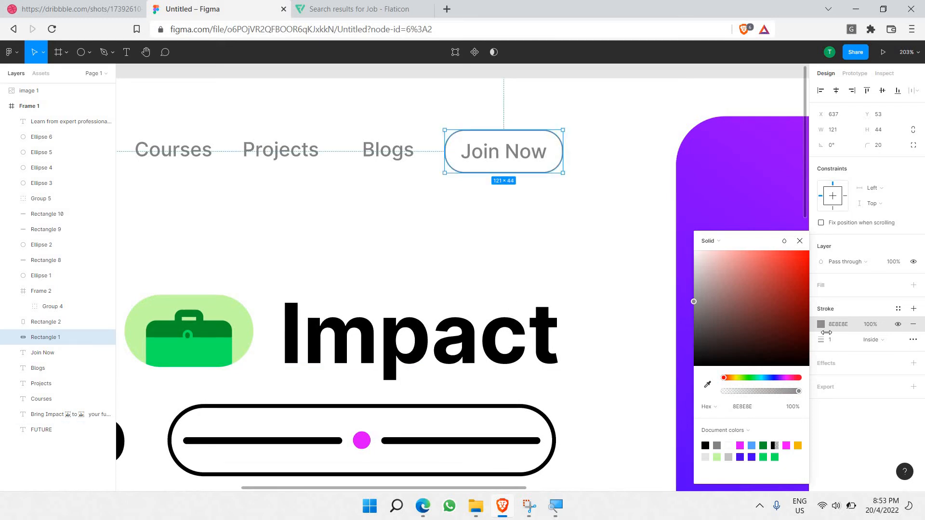
left_click_drag(826, 344, 827, 345)
left_click(438, 99)
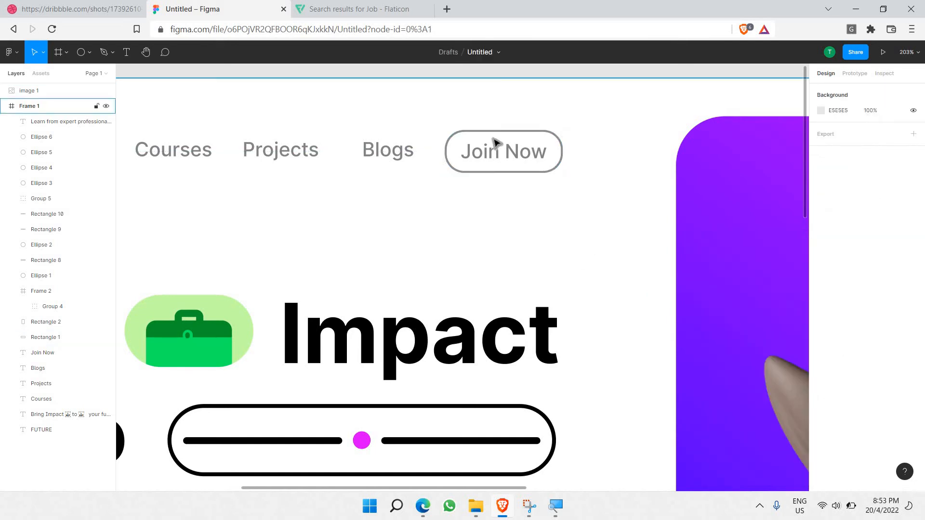
- Copy the "Join Now" text with its outline and place the copy below the paragraph, aligned with the headline's left edge
left_click_drag(433, 116, 588, 193)
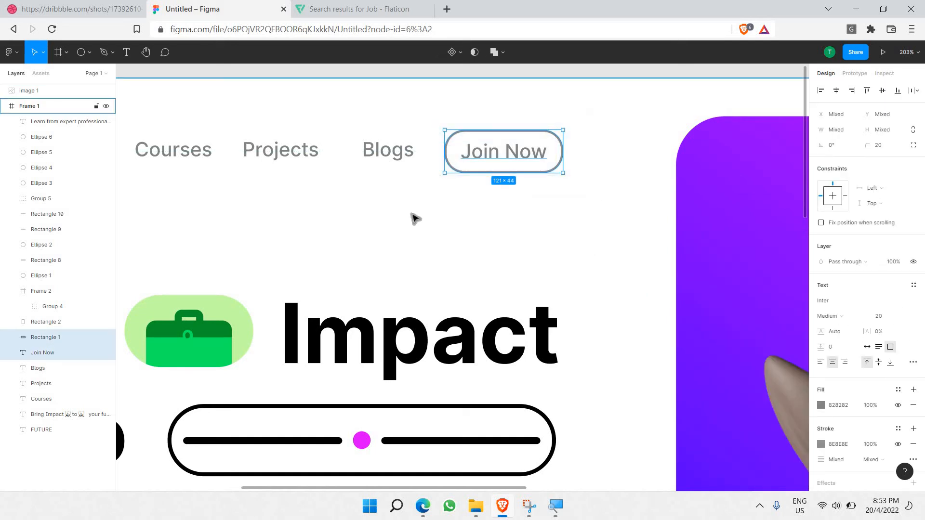
scroll(343, 231, "right", 5)
scroll(343, 231, "left", 2)
scroll(342, 231, "down", 5)
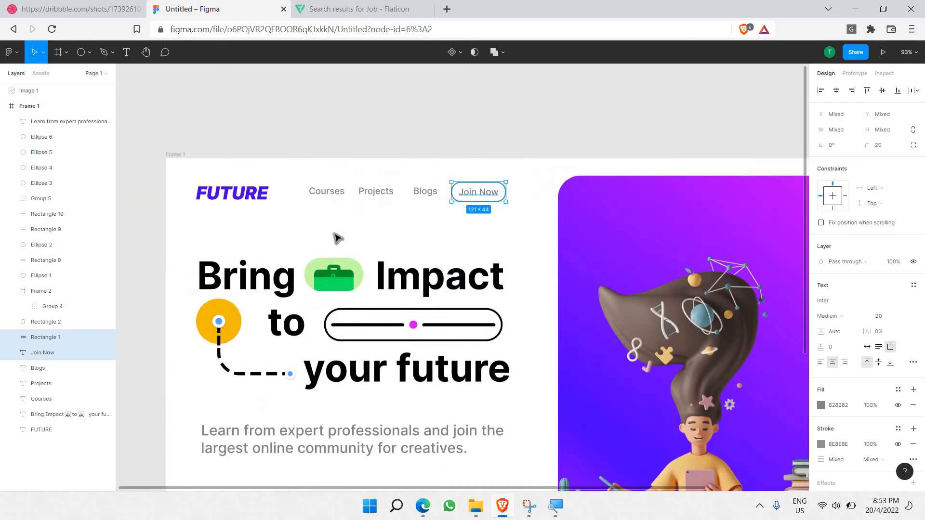
scroll(264, 341, "down", 4)
left_click(267, 342)
key("ctrl+v")
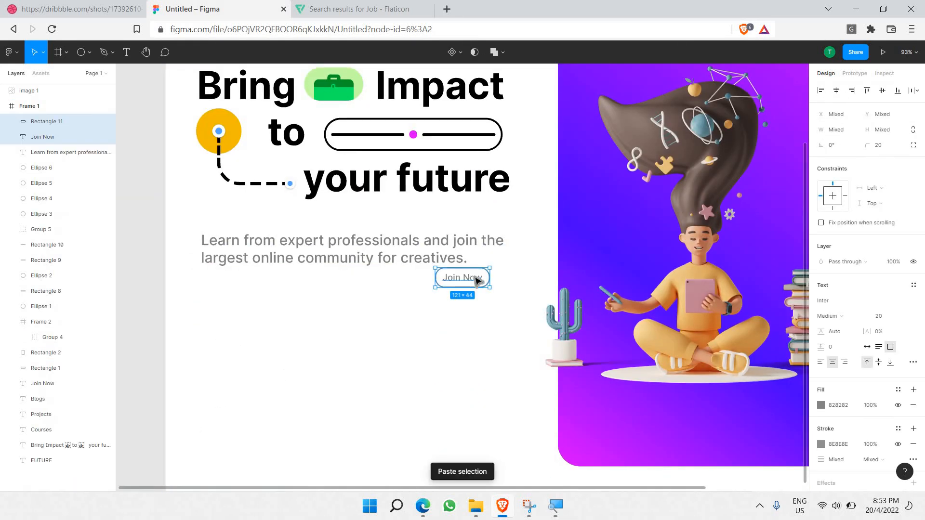
left_click_drag(485, 283, 250, 323)
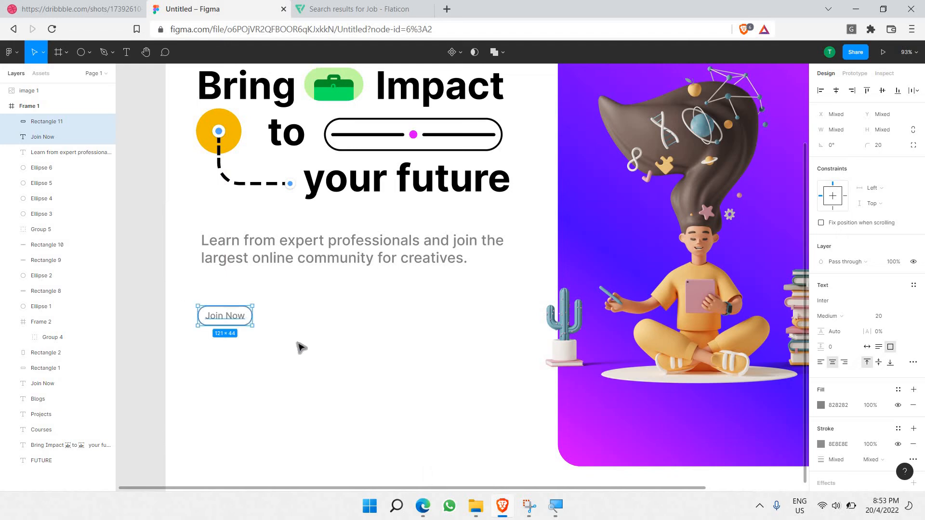
- Enlarge the copied button to about 211 × 74 px and set its "Join Now" text size to 36
mouse_move(188, 285)
left_mouse_down()
mouse_move(297, 344)
mouse_move(196, 294)
left_mouse_up()
left_click_drag(278, 340, 293, 340)
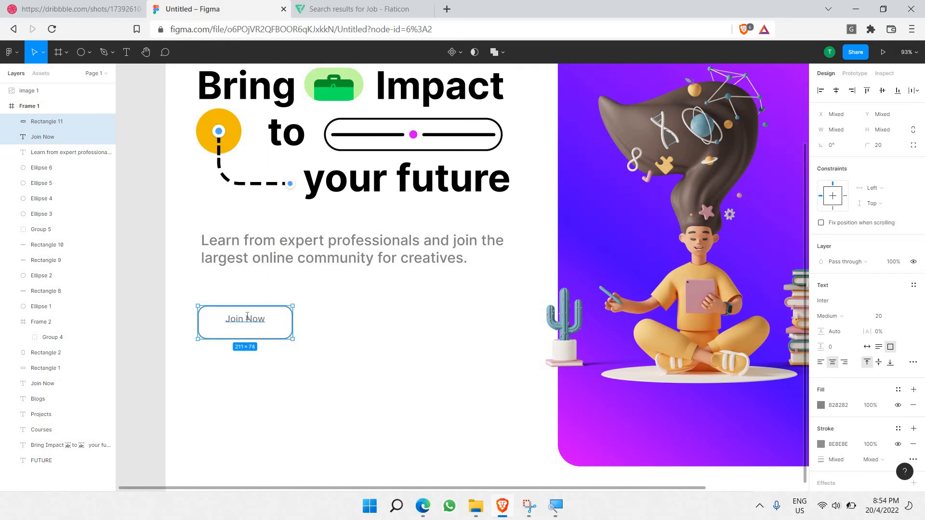
double_click(265, 332)
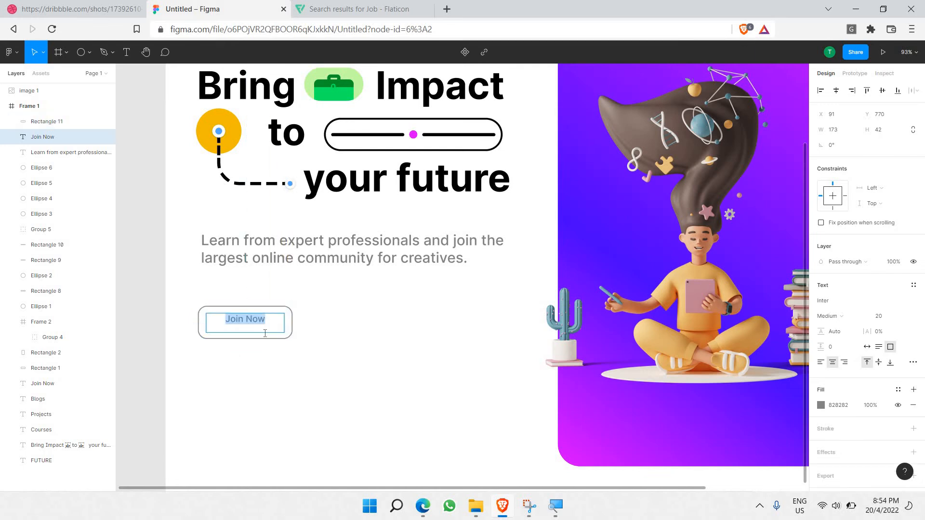
left_click(904, 316)
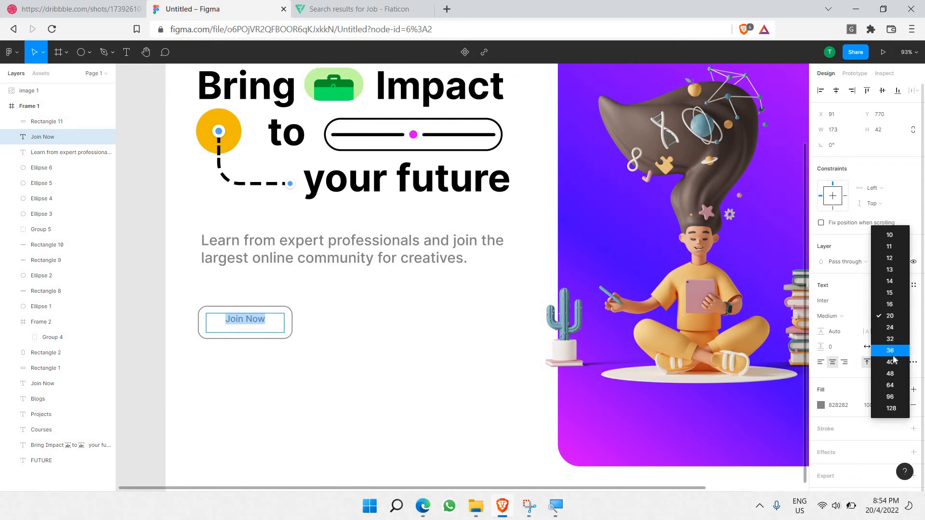
left_click(890, 355)
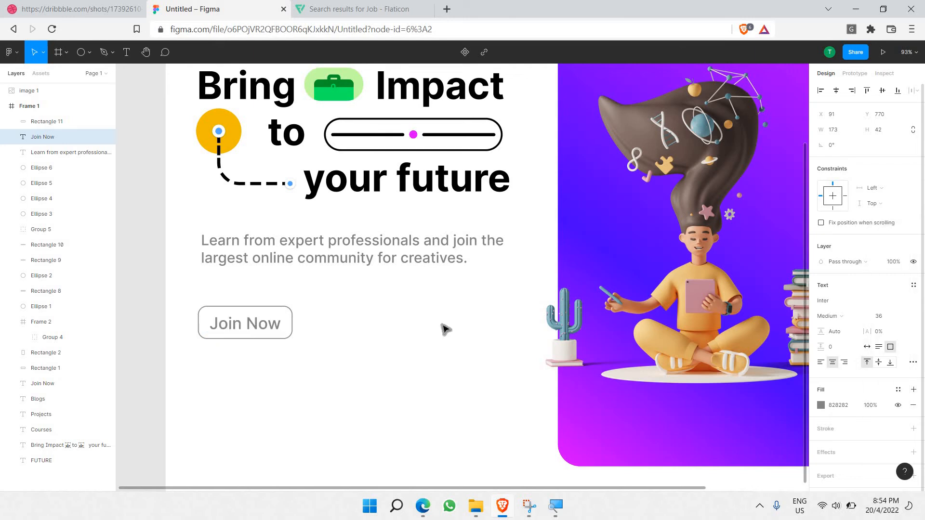
- Set the corner radius of the button outline below the paragraph to 40
left_click(295, 326)
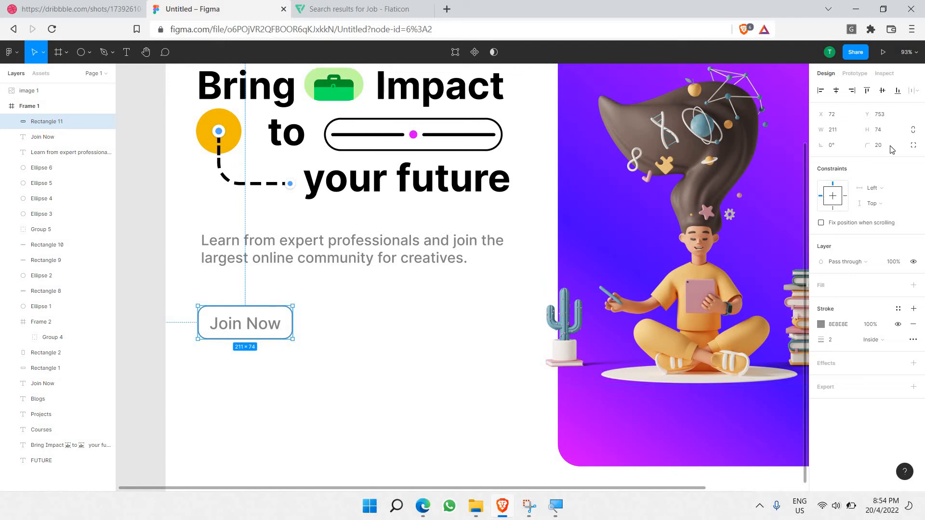
left_click(890, 149)
key("Return")
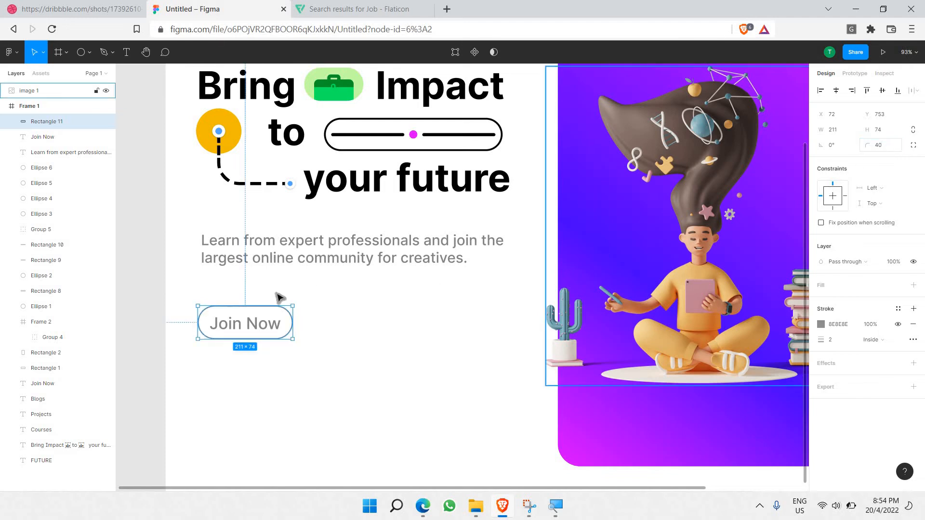
- Check the call-to-action wording in the Dribbble reference, then change the lower button's text to "Join for free"
left_click(85, 7)
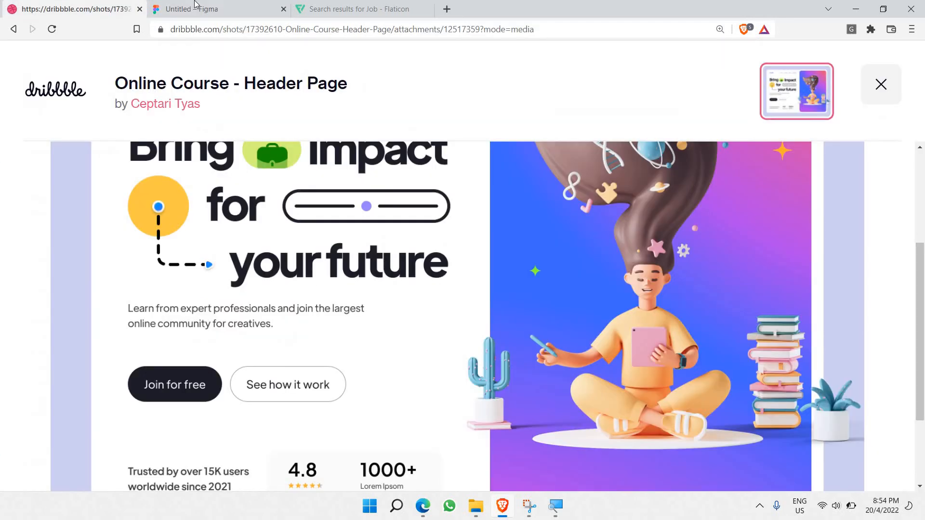
left_click(195, 5)
left_click(86, 8)
left_click(195, 8)
double_click(250, 322)
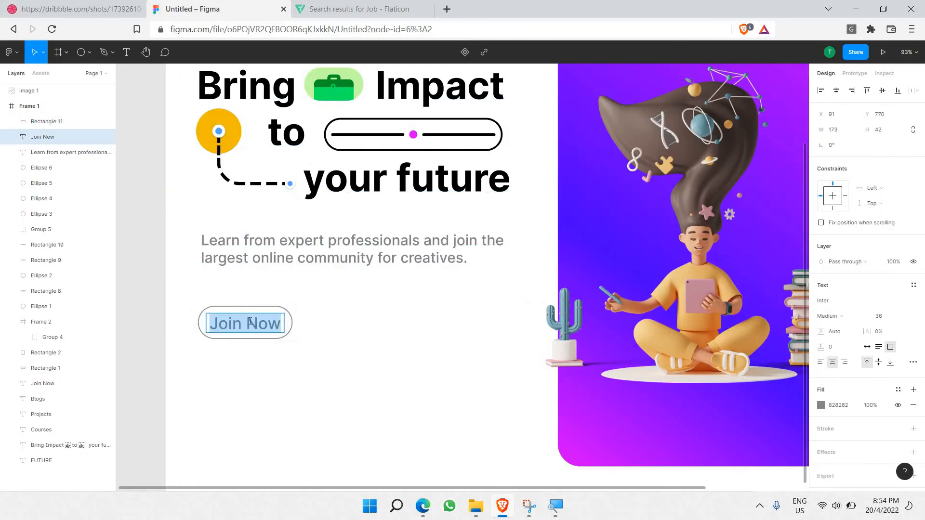
type("Join")
key("BackSpace")
type("n")
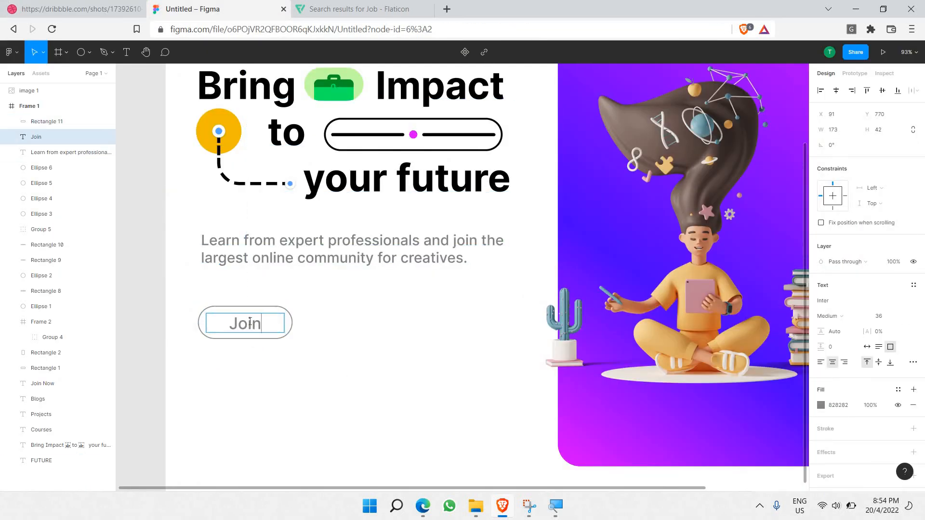
type(" for free")
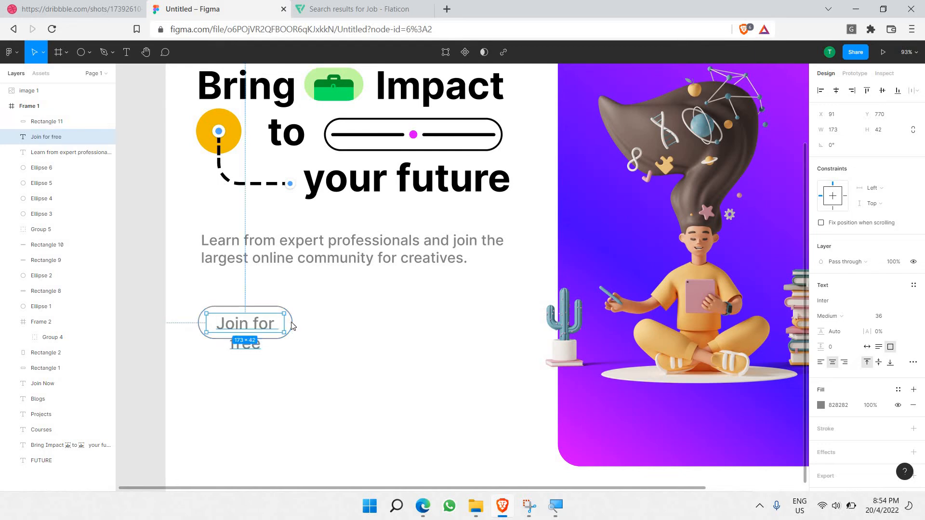
- Widen the lower button's outline to about 267 px and its text box to about 252 px so the label fits one line
left_click(296, 325)
double_click(294, 324)
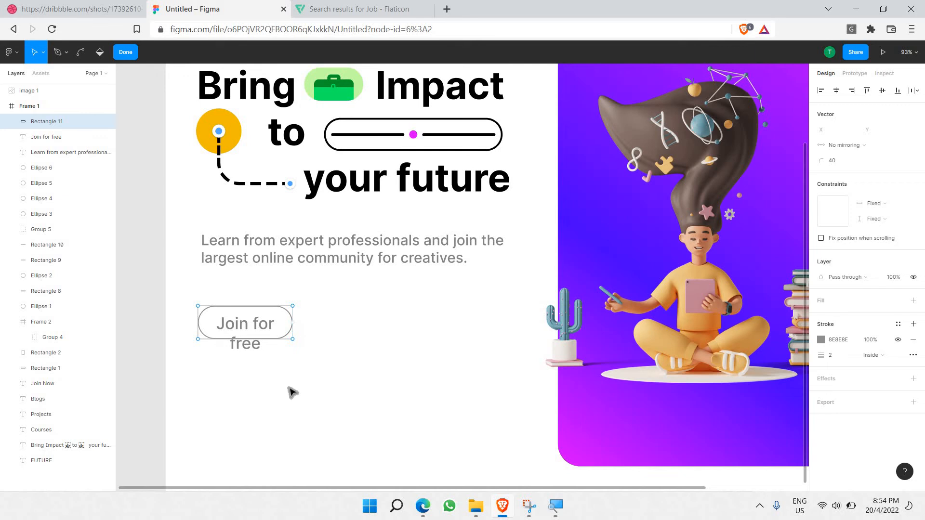
key("Escape")
key("Escape")
left_click(293, 326)
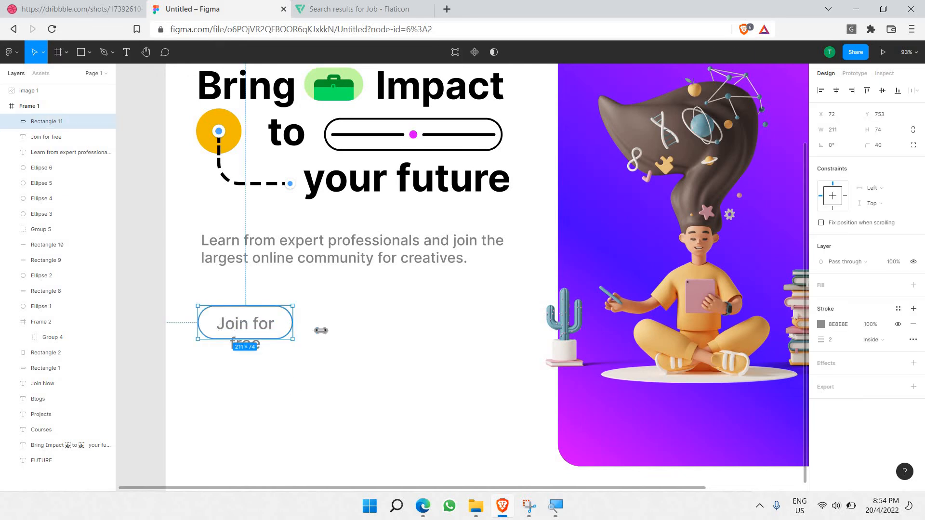
left_click_drag(332, 333, 292, 323)
left_click(278, 325)
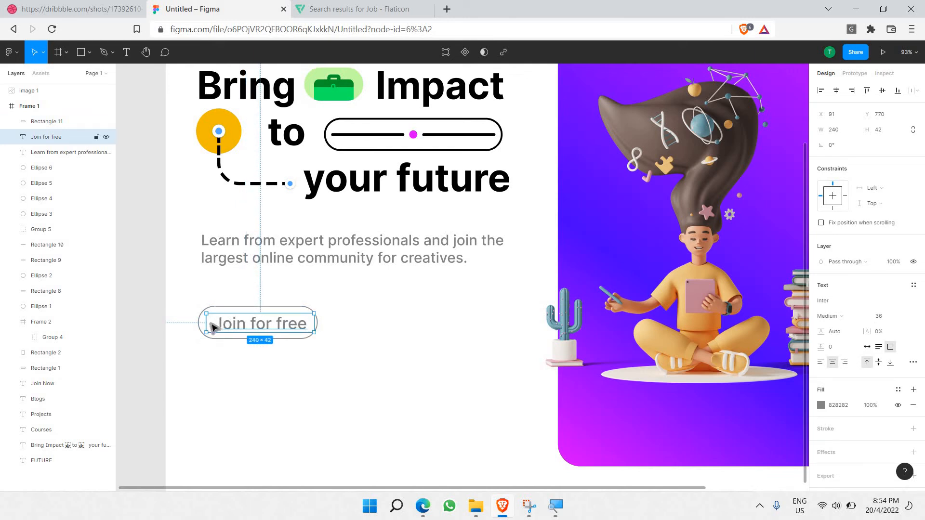
left_click_drag(201, 330, 196, 330)
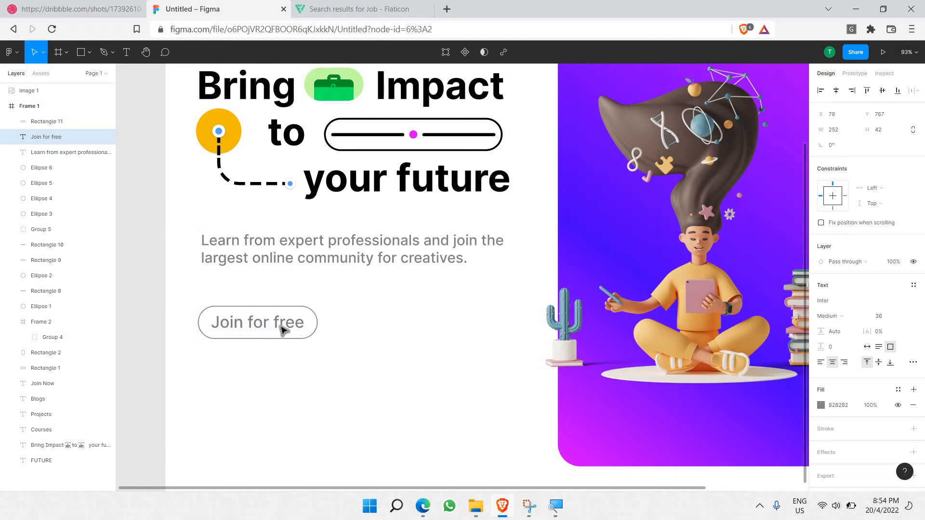
- Nudge the "Join for free" label until it sits centred inside its outline
left_click_drag(283, 331, 283, 330)
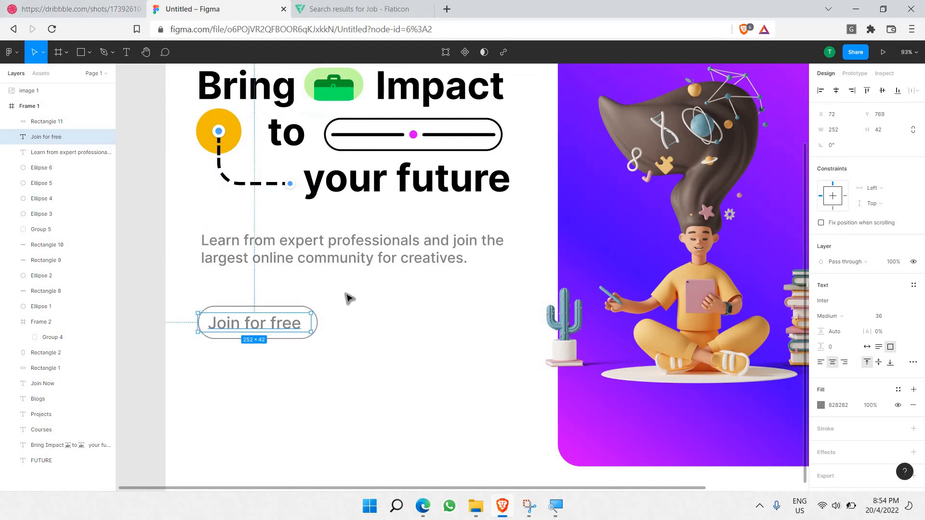
key("Left")
key("Left")
key("Left")
key("Left")
key("Left")
key("Right")
key("Right")
key("Right")
key("Right")
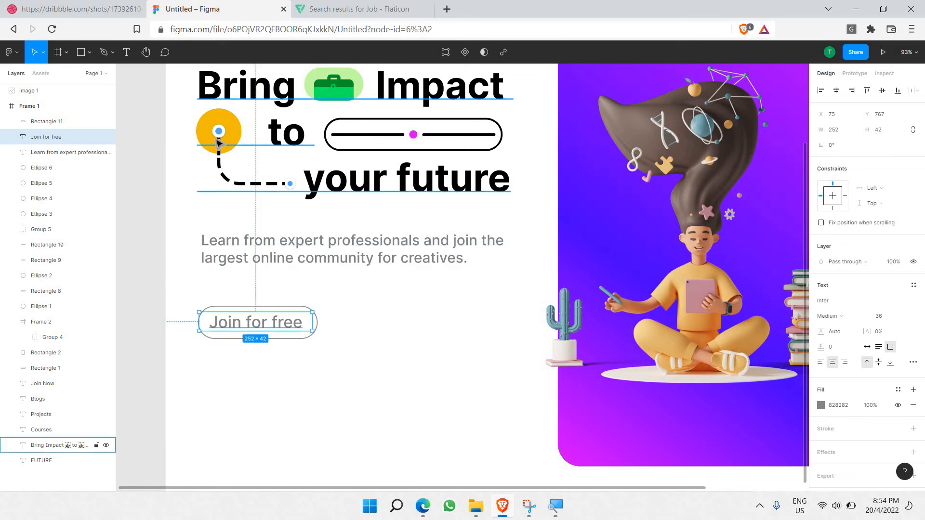
- Compare with the Dribbble buttons, set the "Join for free" font size to 32, recentre the label and deselect it
left_click(87, 4)
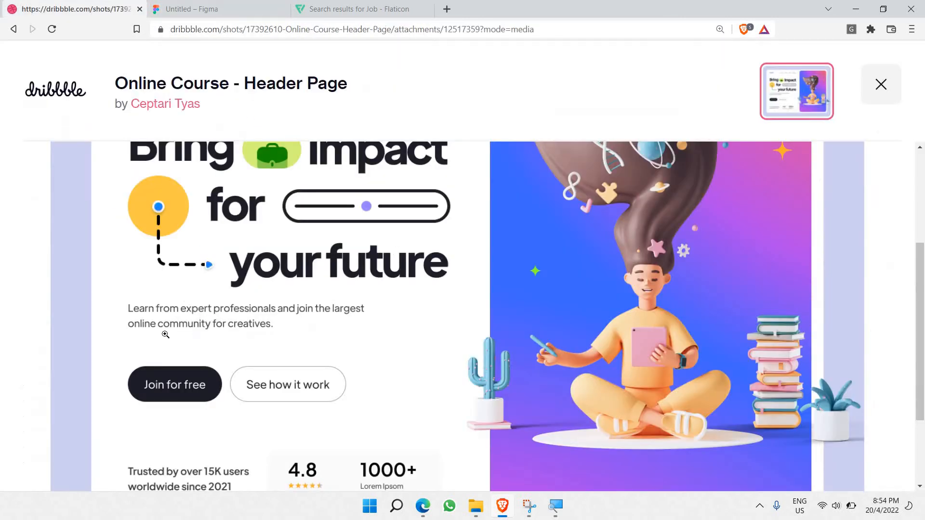
left_click(193, 9)
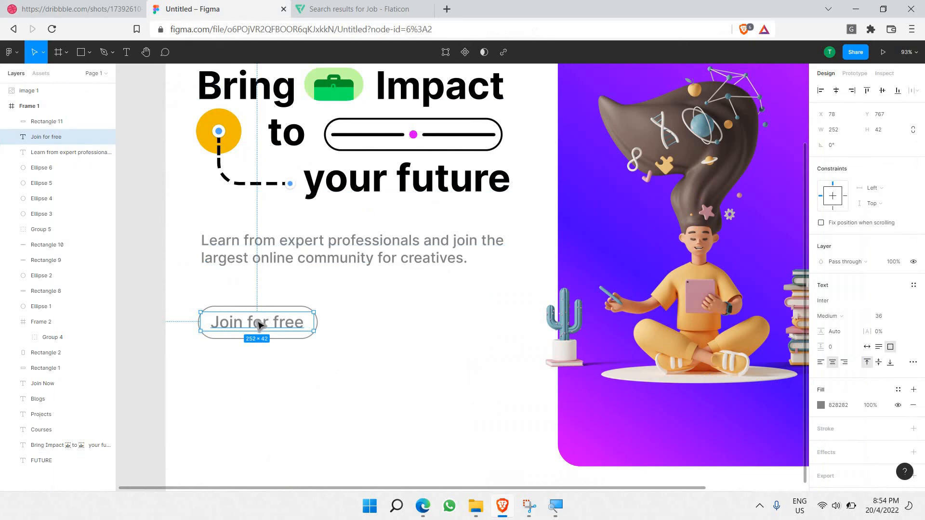
double_click(257, 322)
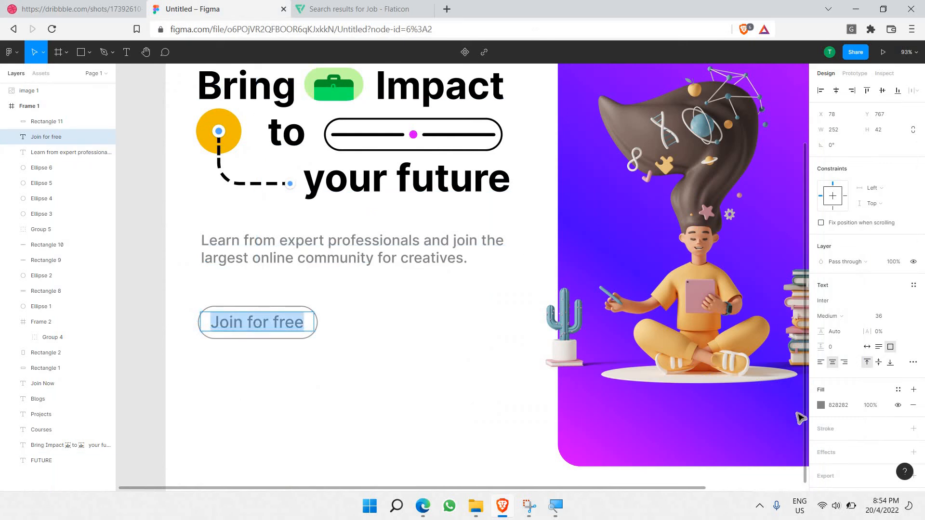
left_click(902, 318)
left_click(897, 303)
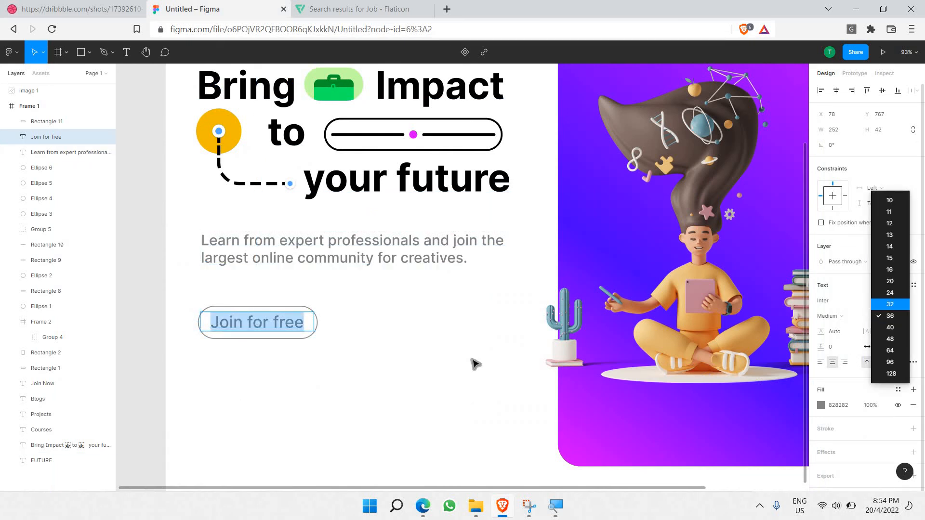
triple_click(289, 320)
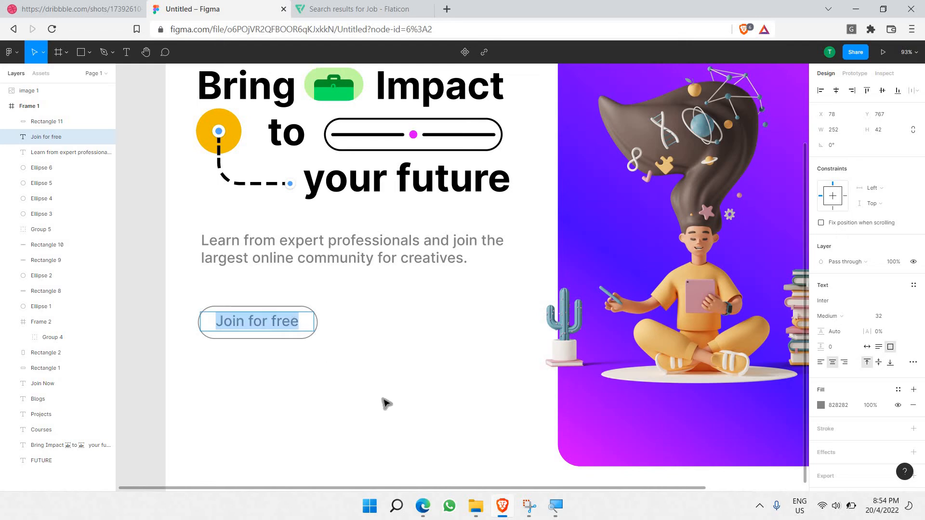
key("Escape")
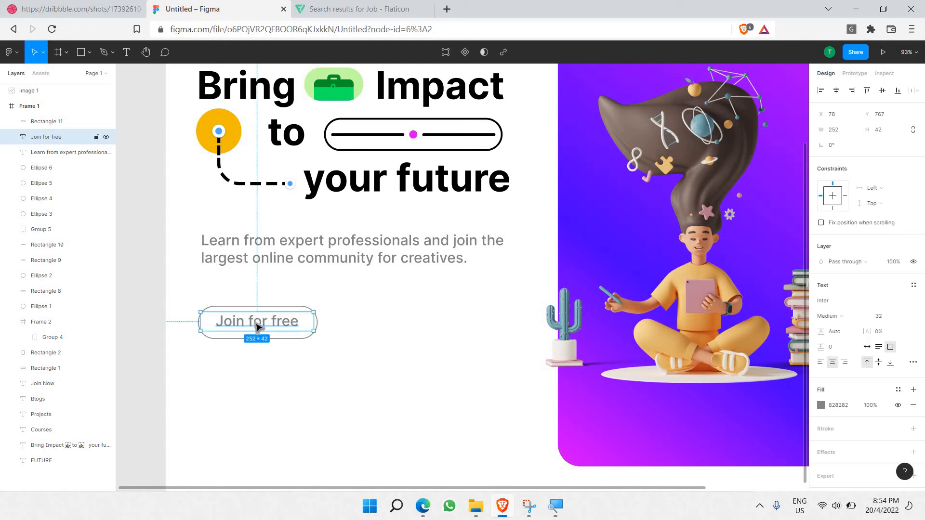
left_click(330, 362)
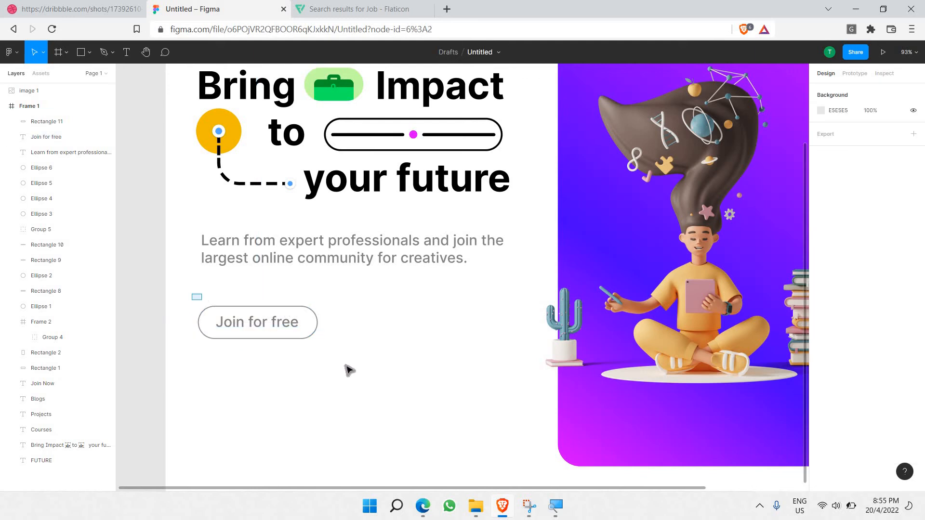
- Duplicate the "Join for free" label with its outline and place the copy to the right of the original, level with it
left_click_drag(192, 296, 348, 367)
key("ctrl+v")
left_click_drag(297, 327, 440, 324)
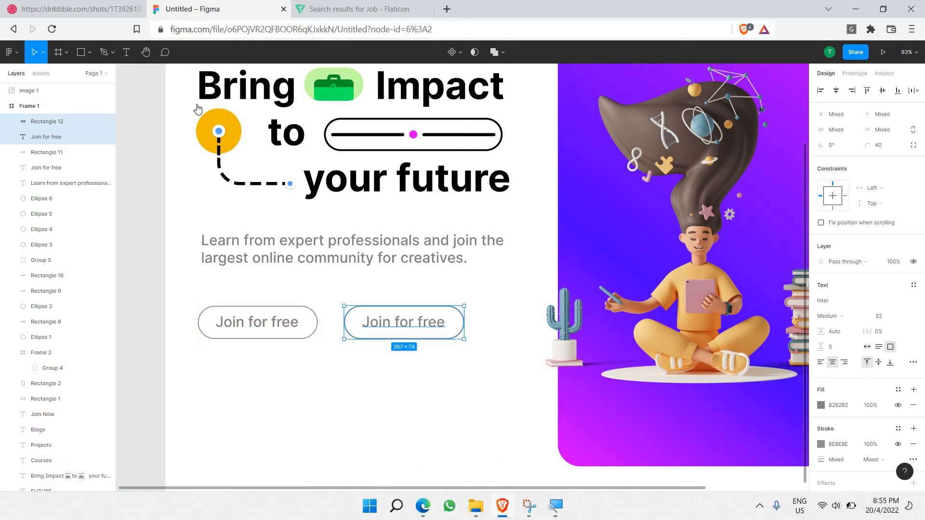
- Check the button proportions in the Dribbble reference, then extend both button outlines upward to a height of 92 px
left_click(77, 9)
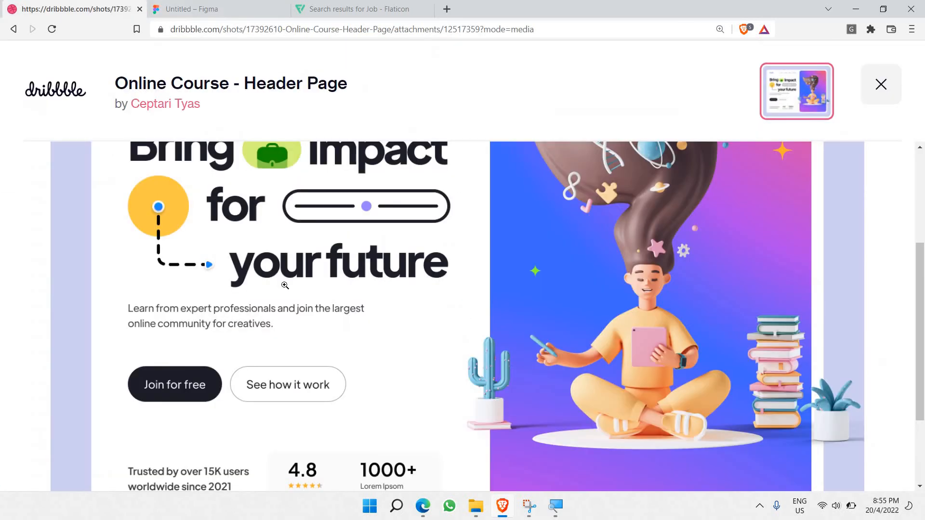
left_click(207, 8)
left_click(252, 306)
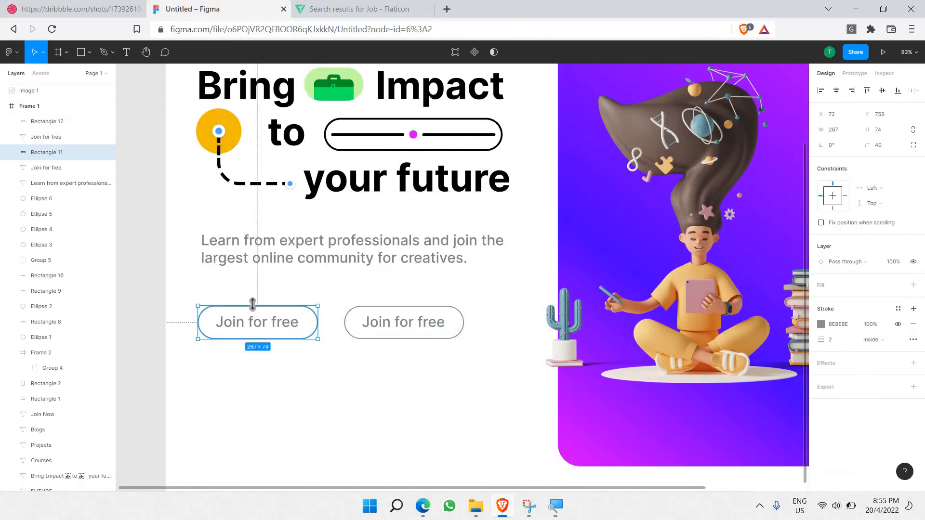
left_click_drag(253, 299, 253, 298)
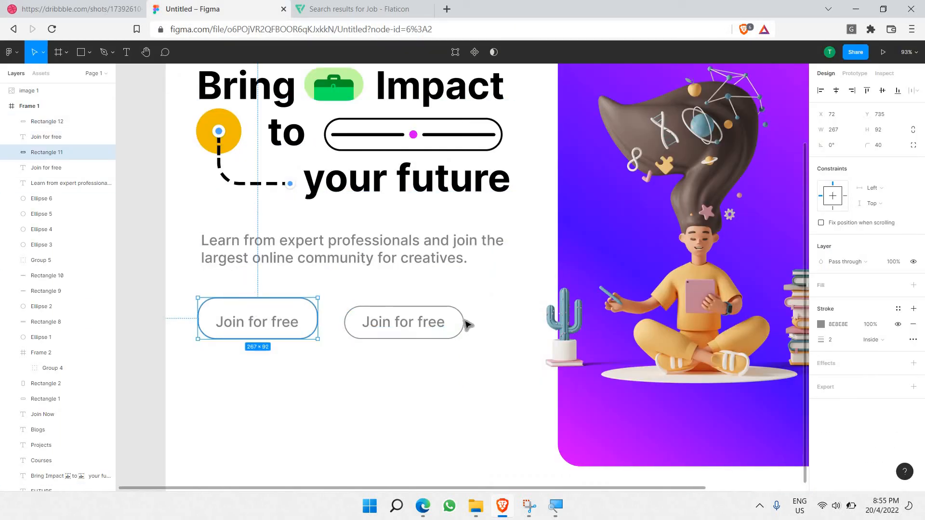
left_click(436, 311)
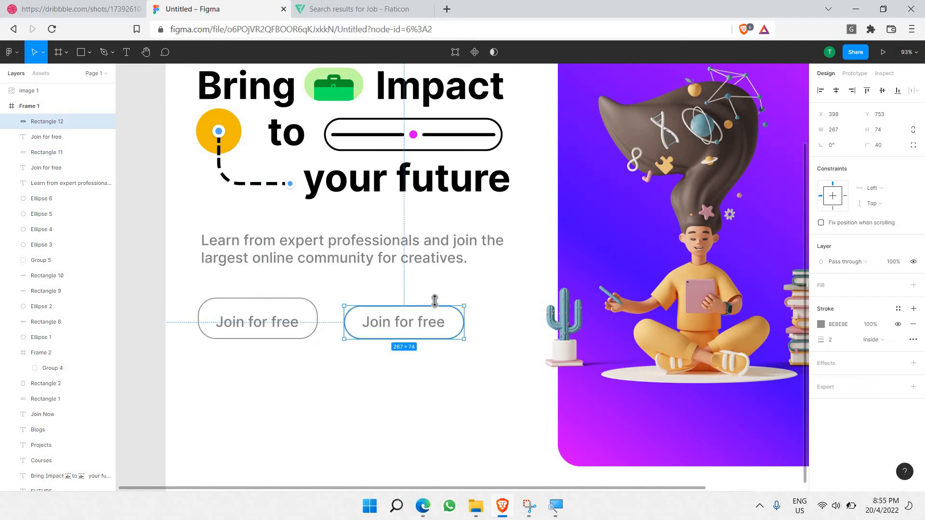
left_click_drag(435, 306, 434, 298)
- Move both "Join for free" labels up together to centre them vertically in their outlines, then deselect them
left_click(242, 326)
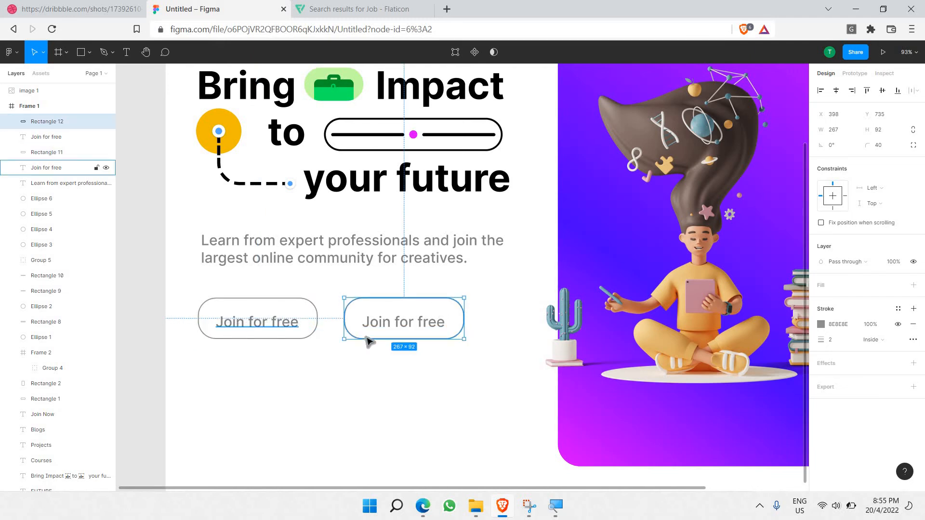
left_click(413, 319, "shift")
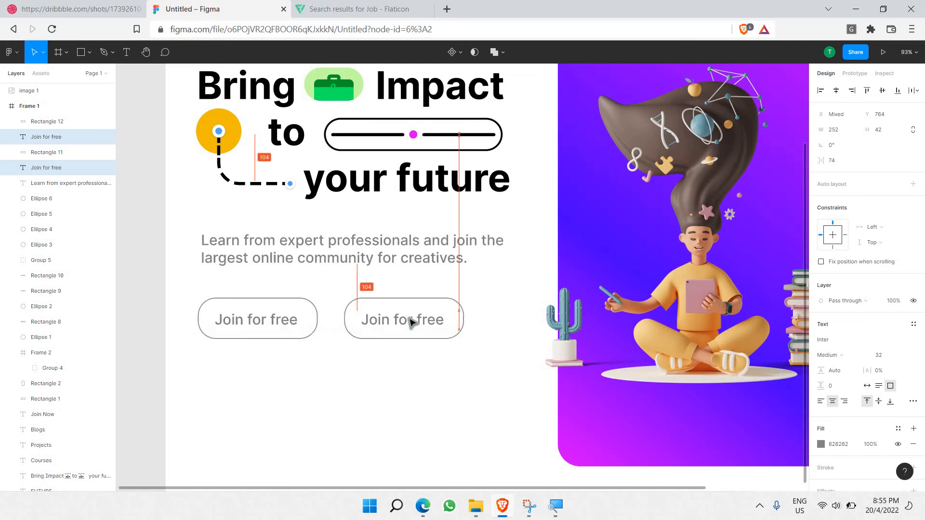
left_click_drag(411, 322, 409, 323)
left_click(402, 413)
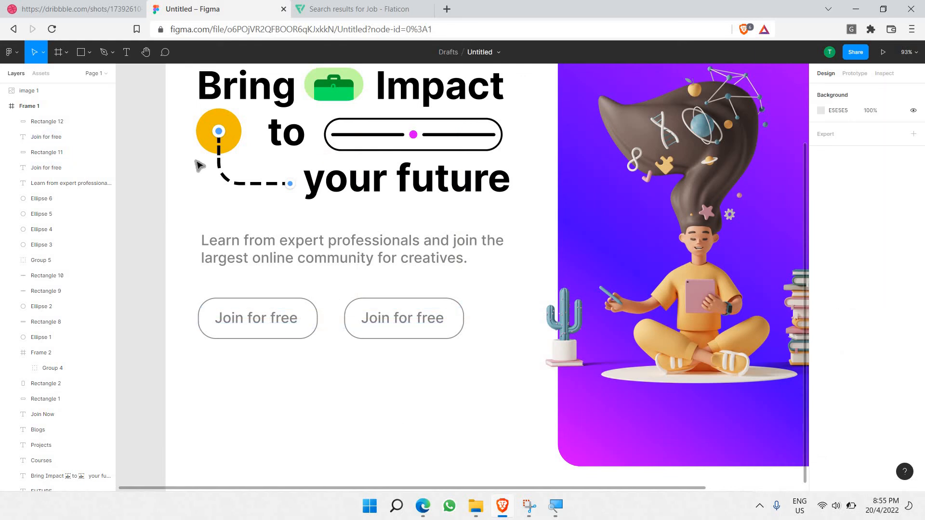
- Set the first button's "Join for free" text colour to FFFFFF and deselect it
double_click(257, 322)
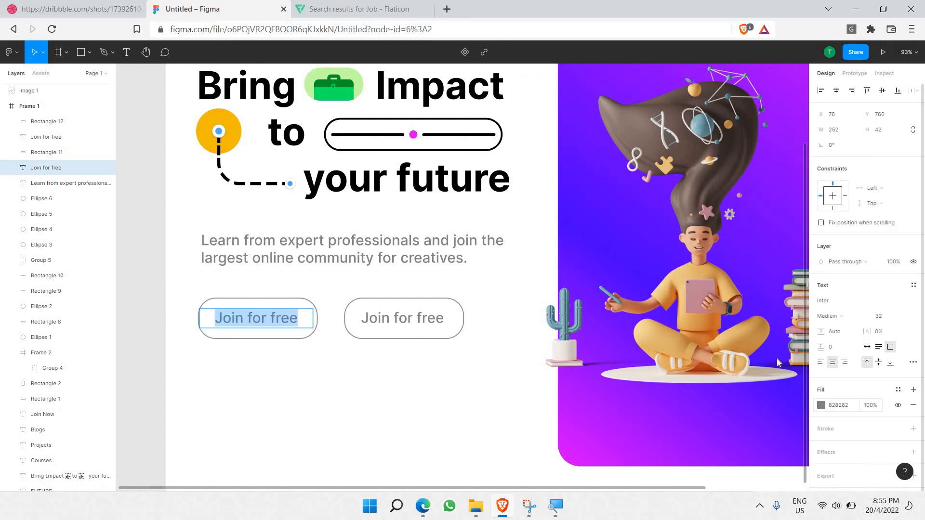
left_click(821, 405)
type("ffffff")
key("Return")
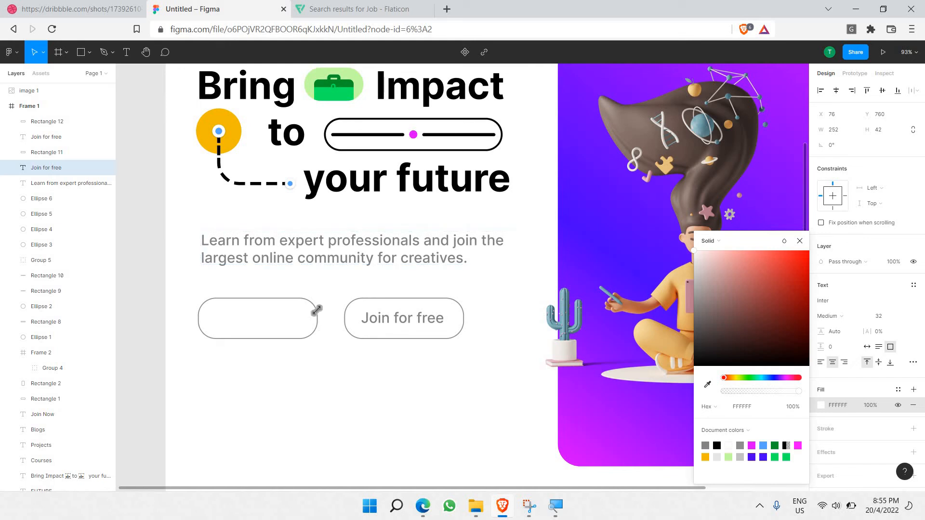
left_click(232, 335)
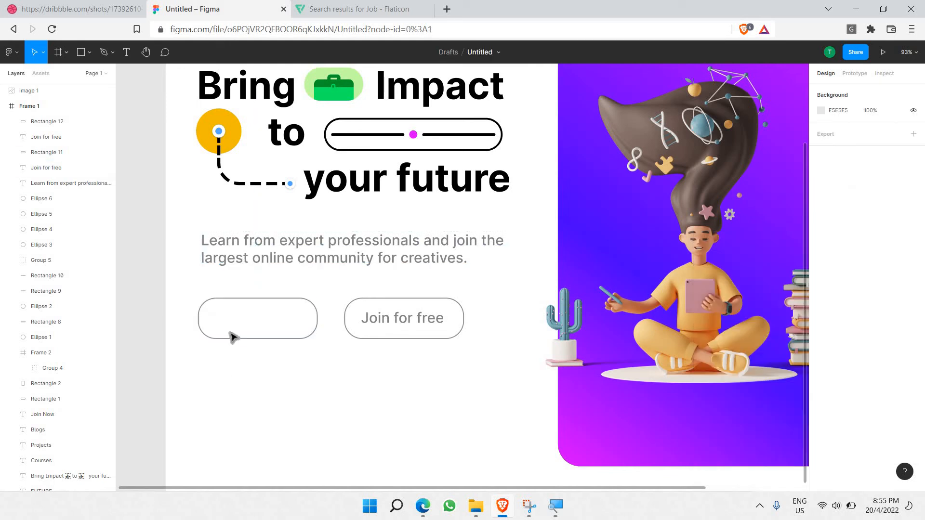
- Add a solid FFFFFF fill to the first button's rounded rectangle
left_click(232, 339)
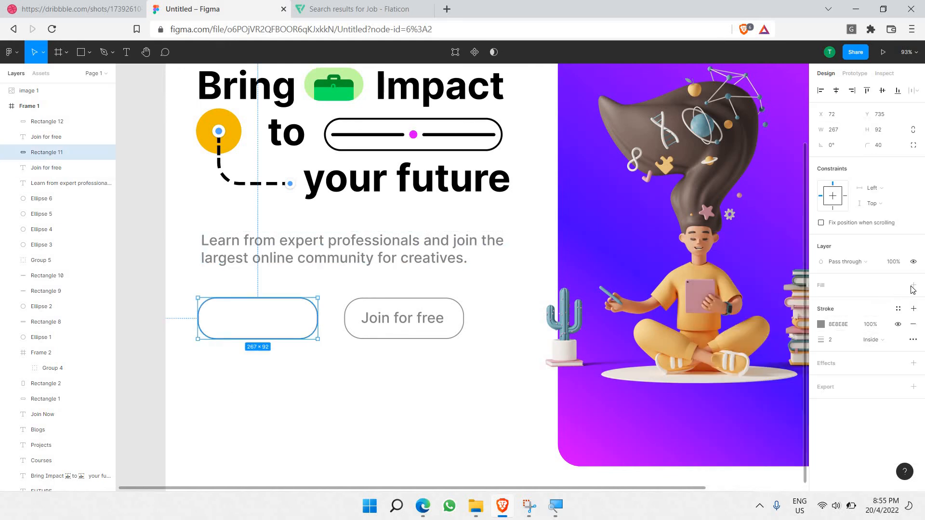
left_click(913, 285)
left_click(823, 303)
left_click_drag(764, 304, 516, 179)
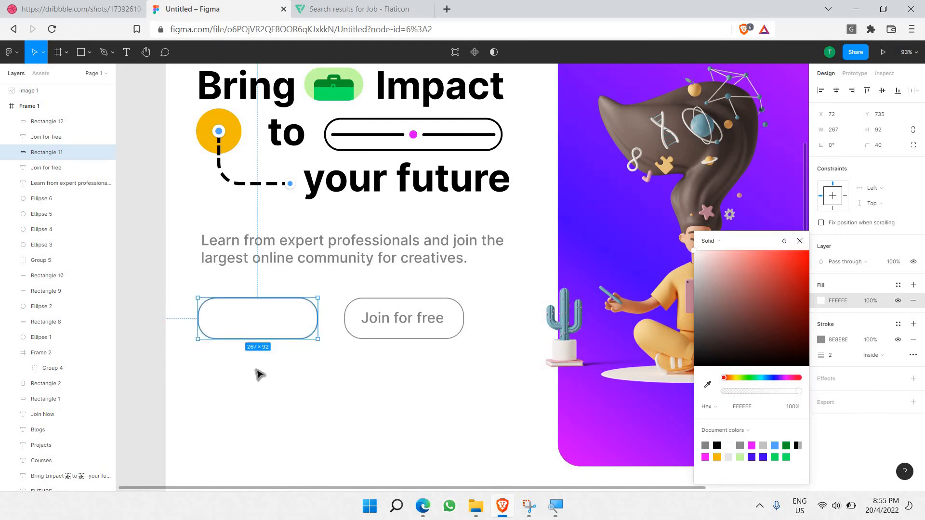
- Move the first button's label layer above its rounded rectangle in the layer order, then select the rectangle
double_click(249, 319)
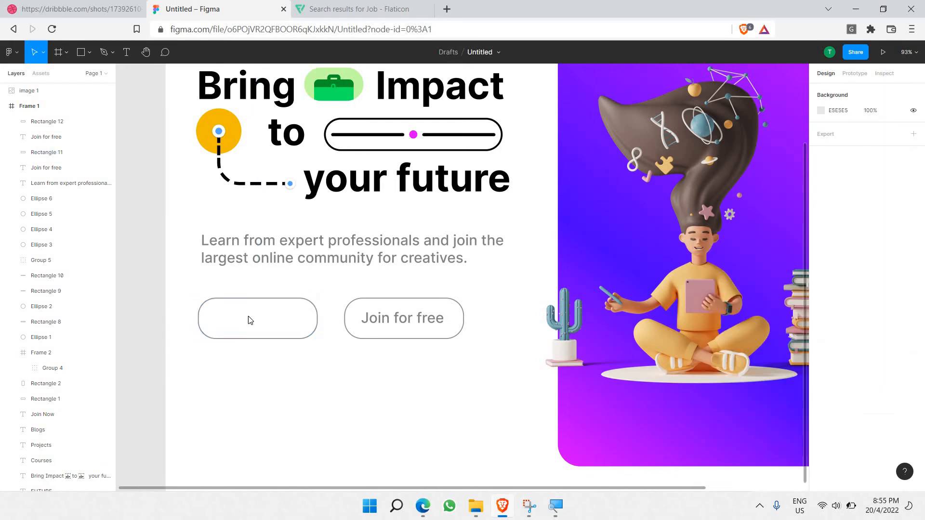
left_click(62, 170)
left_click_drag(60, 158, 63, 155)
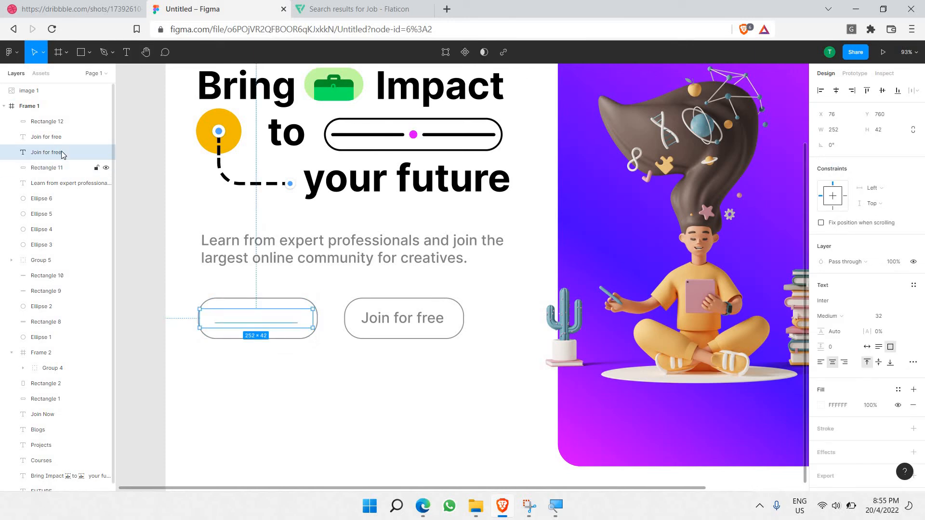
left_click(243, 305)
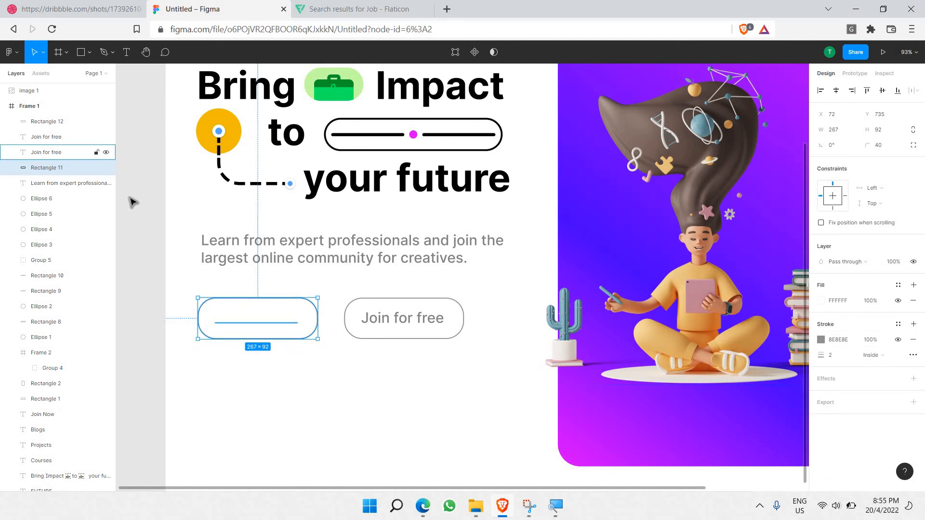
- Set the first button's rounded rectangle fill to 000000, remove its stroke, and deselect it
left_click(821, 301)
left_click_drag(751, 293, 408, 416)
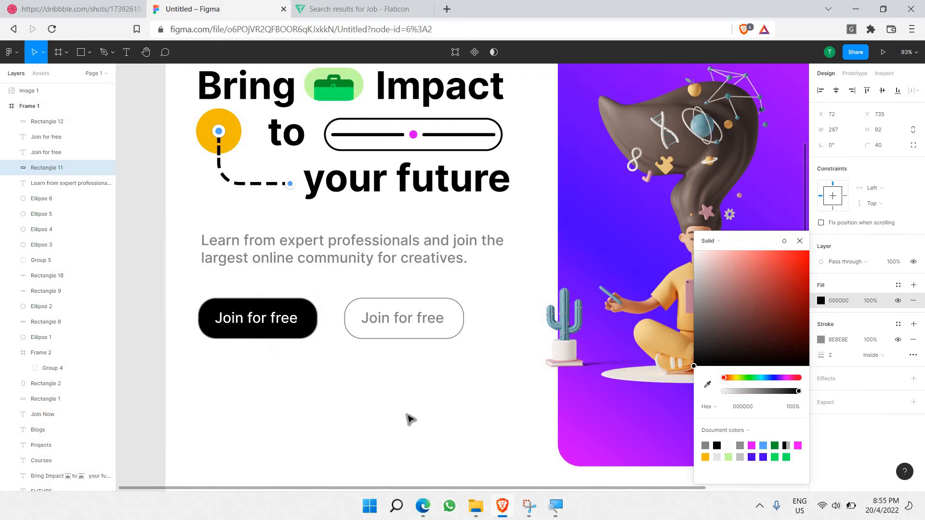
key("Escape")
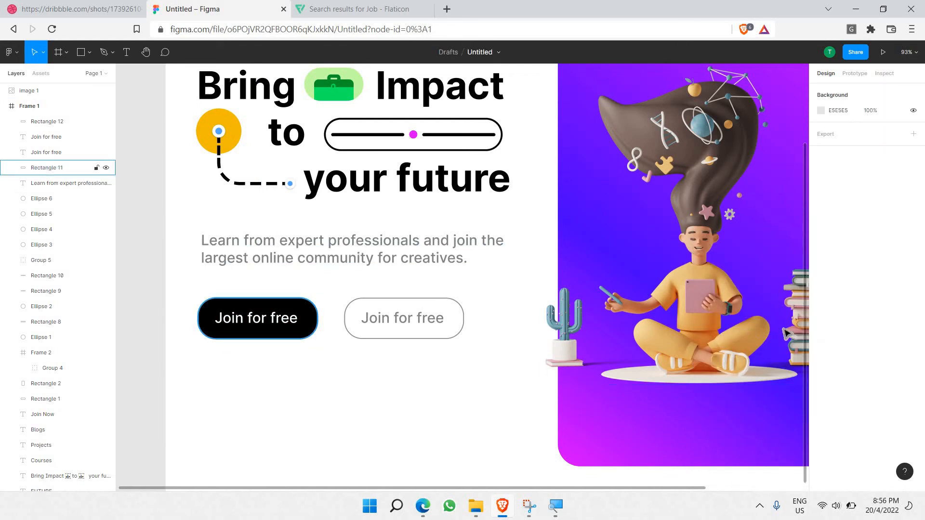
left_click(311, 321)
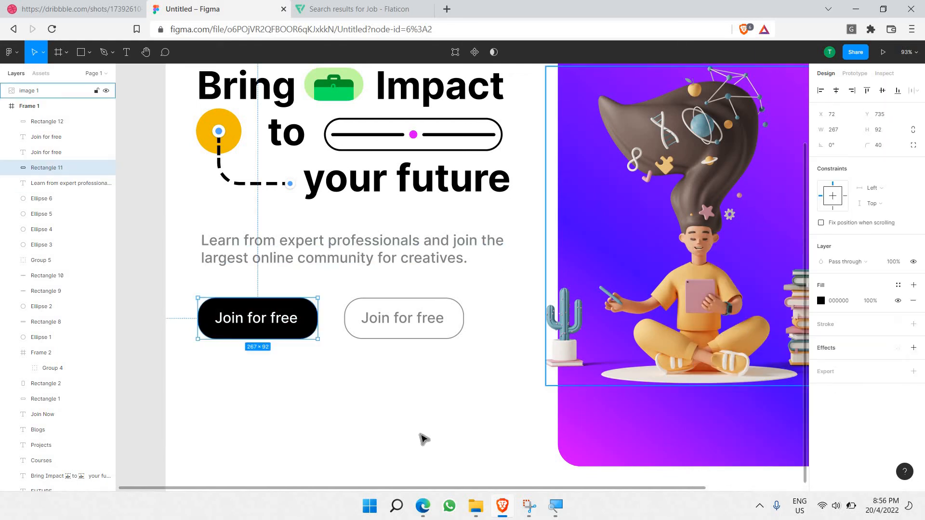
key("Escape")
- Set the font weight of the first button's "Join for free" label to Regular and deselect it
left_click(277, 326)
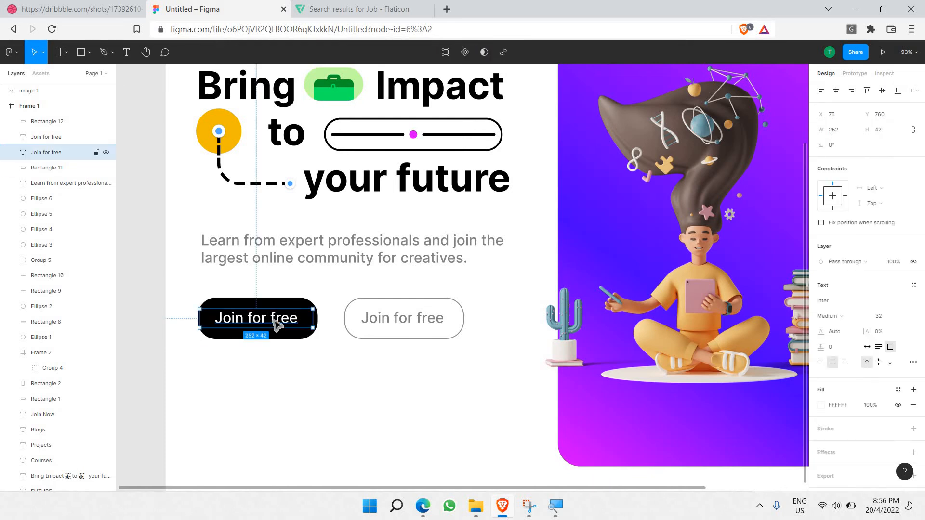
double_click(278, 324)
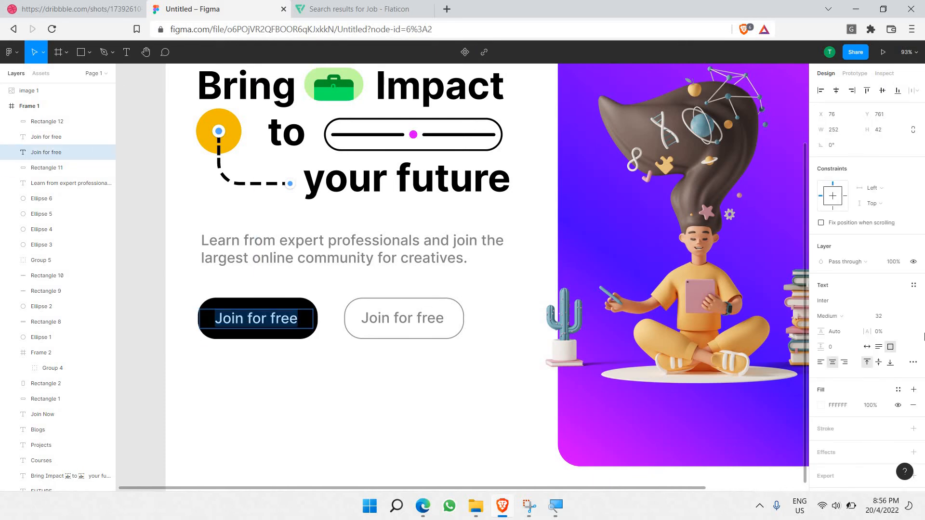
left_click(850, 316)
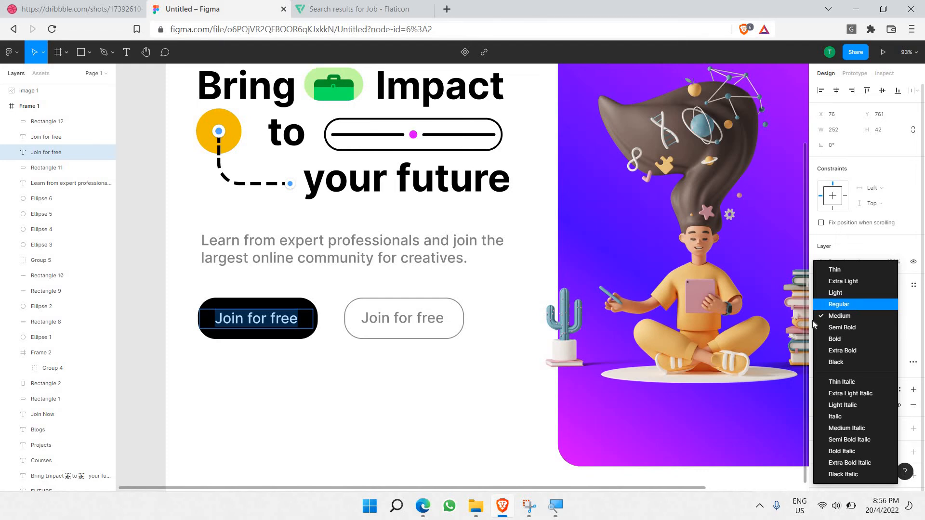
key("Escape")
left_click(347, 304)
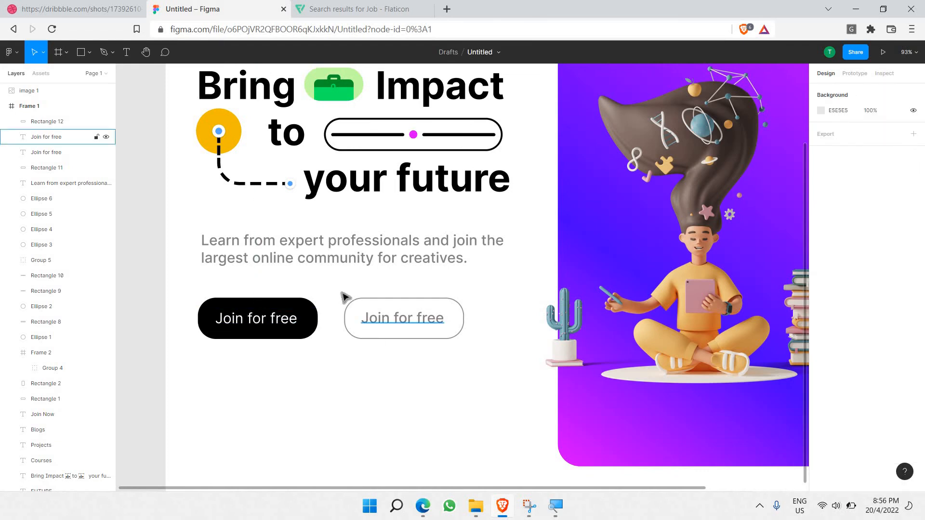
- Delete the outlined second button with its label and replace it with a copy of the black button placed beside the first
left_click_drag(337, 287, 484, 356)
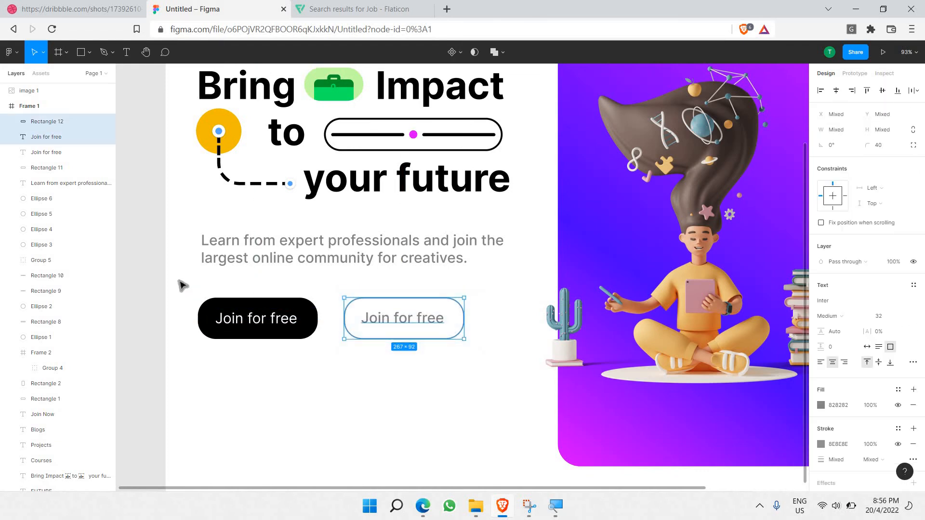
key("Delete")
left_click_drag(179, 282, 364, 375)
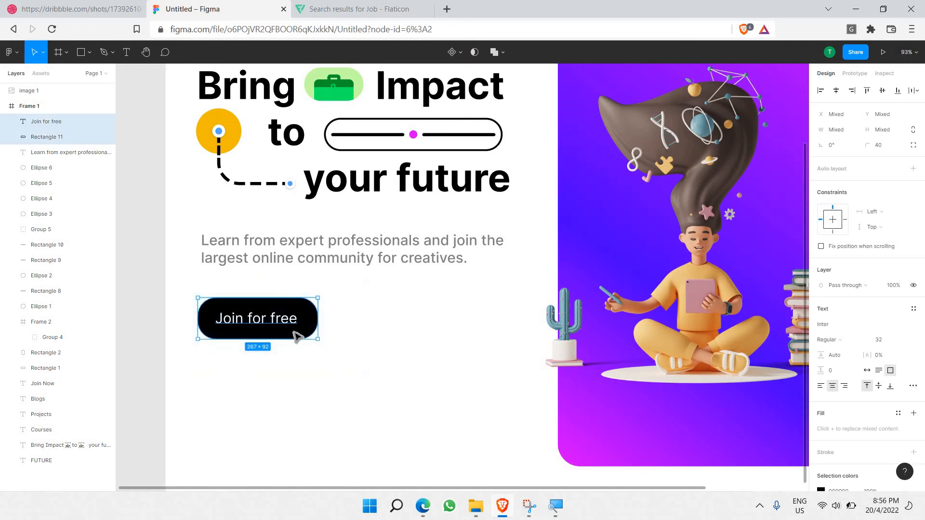
key("ctrl+c")
key("ctrl+v")
left_click_drag(289, 327, 417, 327)
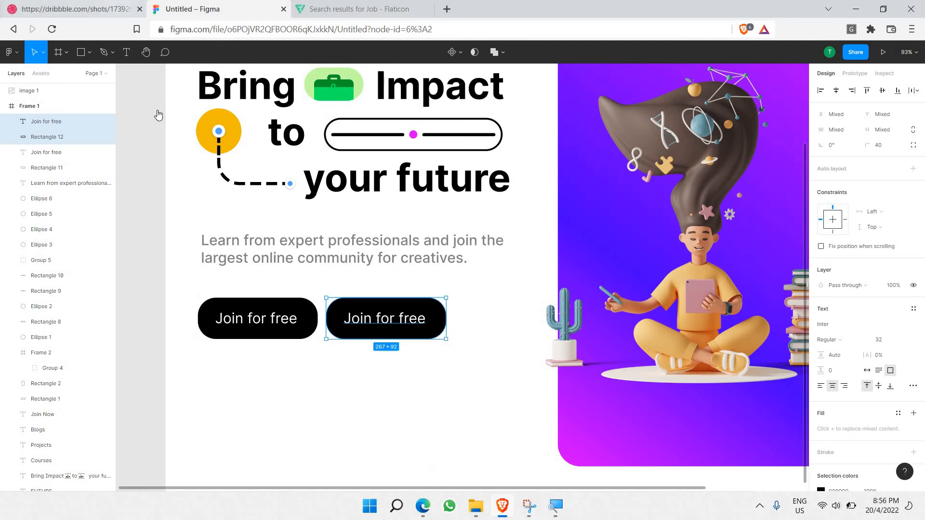
- Check the second button's wording in the Dribbble reference and change the copied button's label to "See how it works"
key("ctrl+shift+Tab")
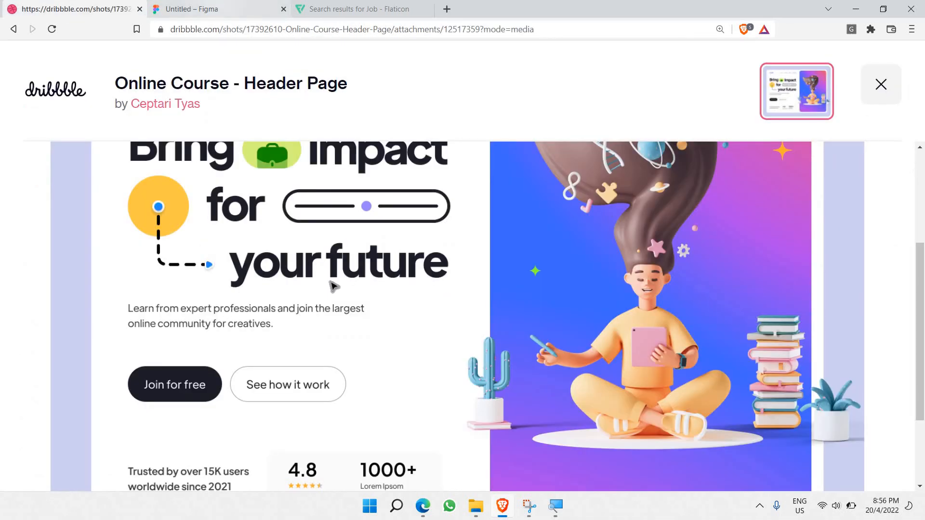
key("ctrl+Tab")
double_click(377, 321)
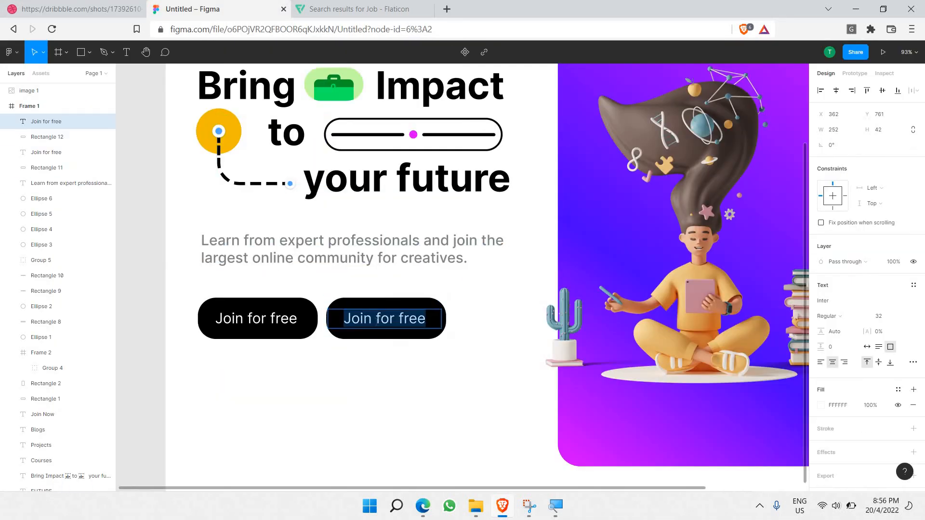
type("See ho")
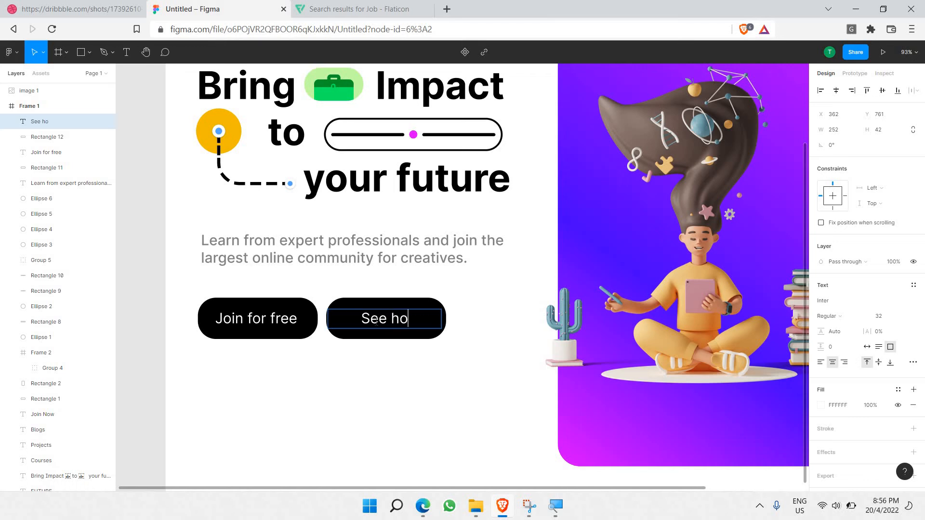
type("w it works")
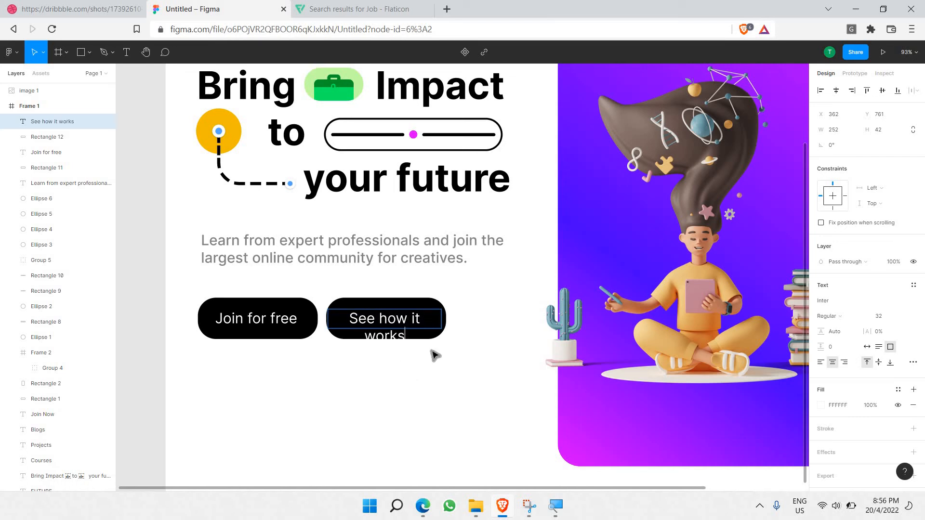
key("Escape")
left_click(458, 359)
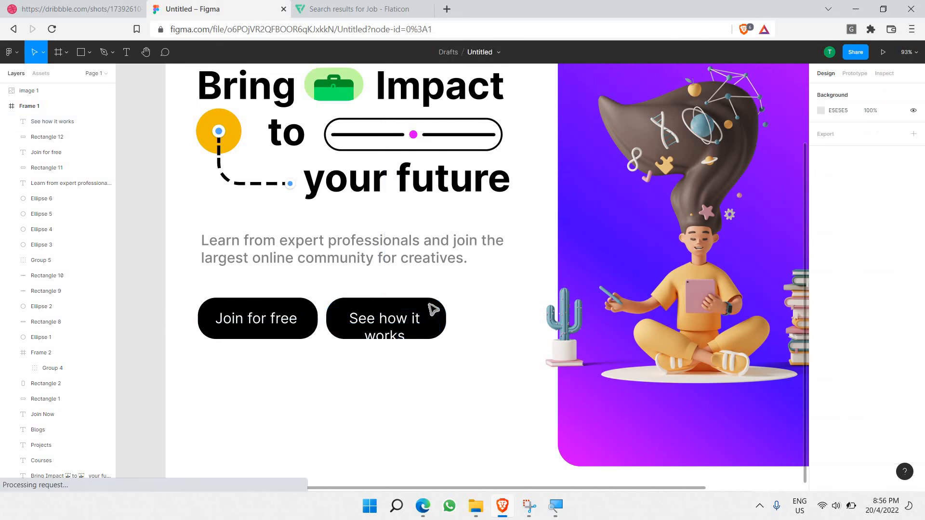
- Widen the second button's rectangle to about 315 and its label's text box to about 305 so the label fits on one line
left_click(443, 320)
left_click_drag(446, 320, 468, 319)
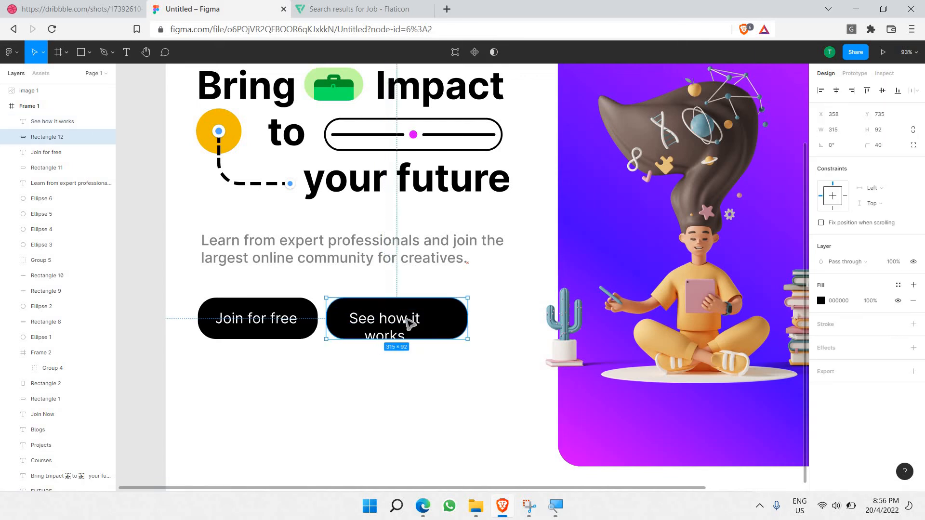
left_click(407, 319)
left_click(446, 321)
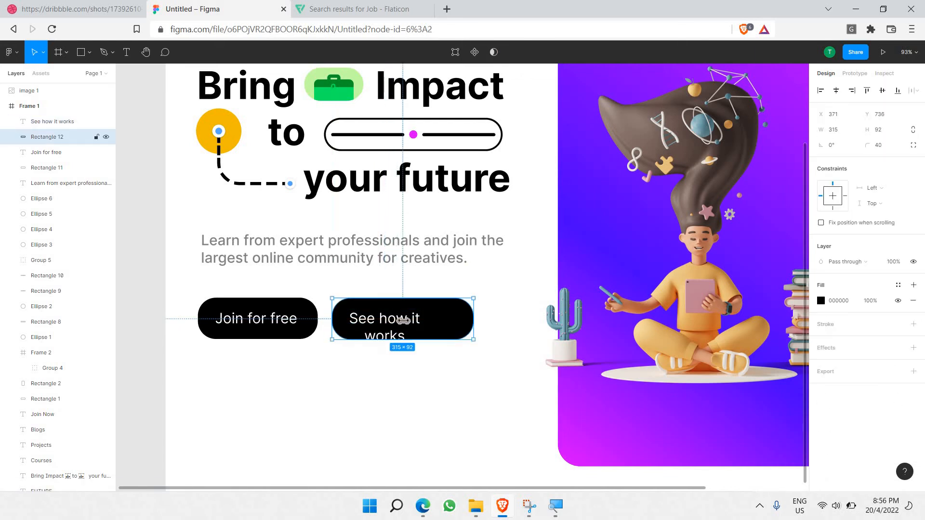
left_click(436, 322)
left_click_drag(461, 321, 463, 322)
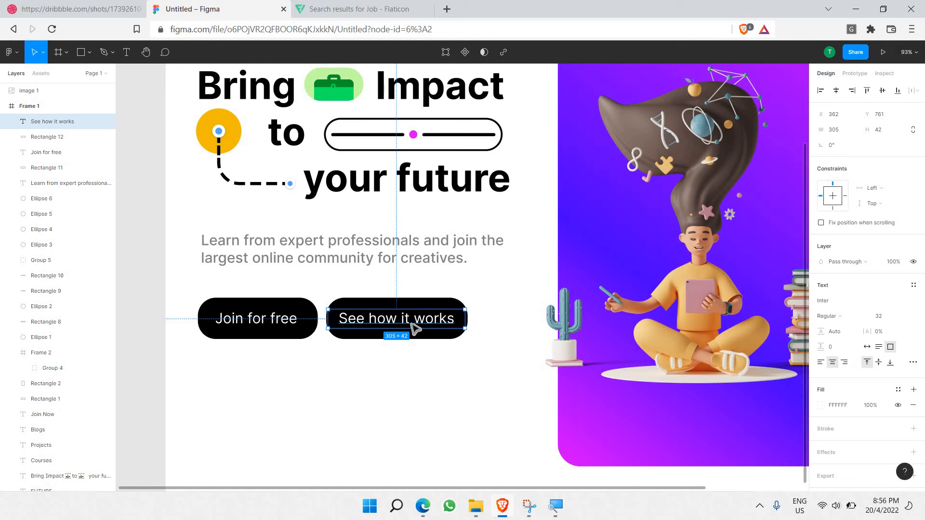
- Set the text colour of the "See how it works" label to 000000
key("Return")
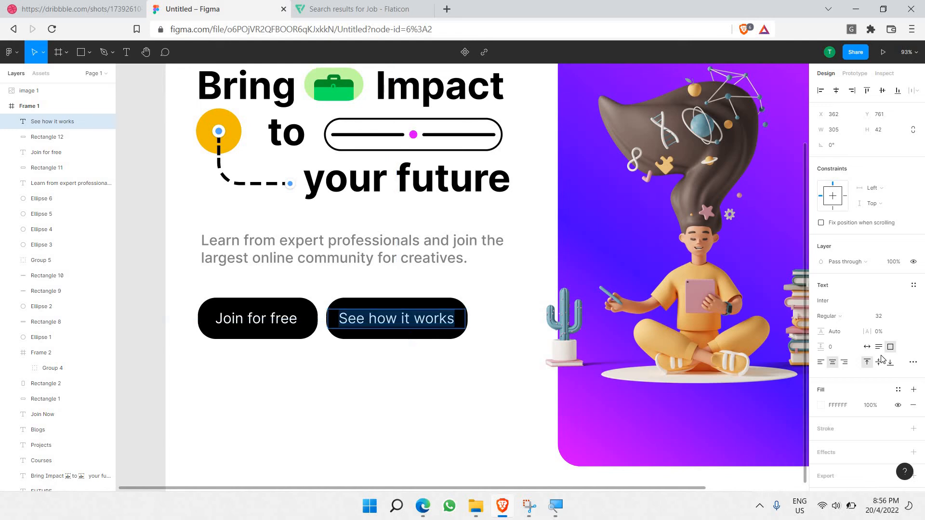
left_click(820, 405)
type("000000")
key("Return")
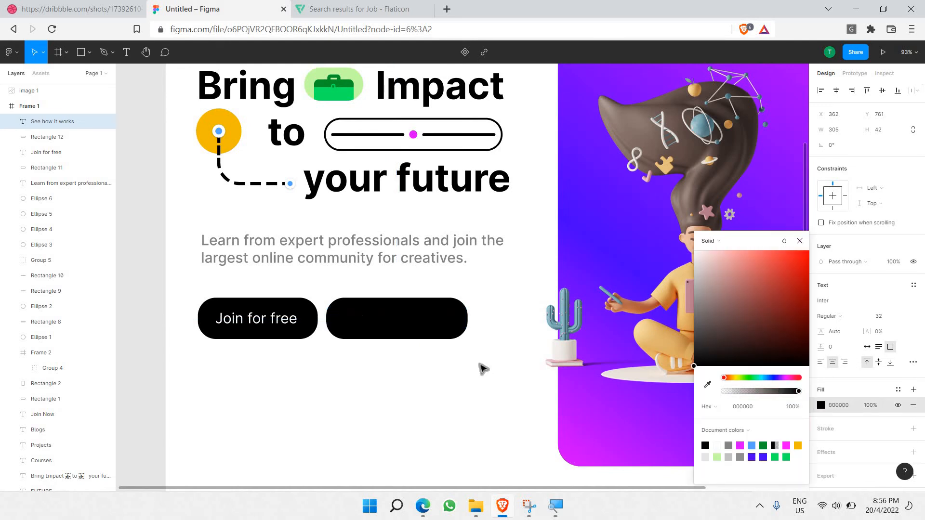
- Try a FFFFFF fill on the second button's rectangle and remove the fill entirely
left_click(451, 336)
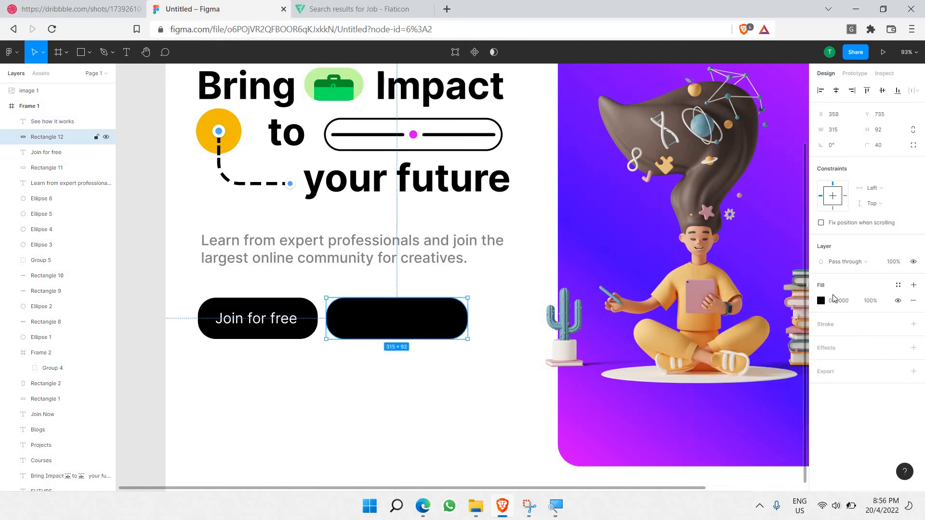
left_click(820, 300)
type("ffffff")
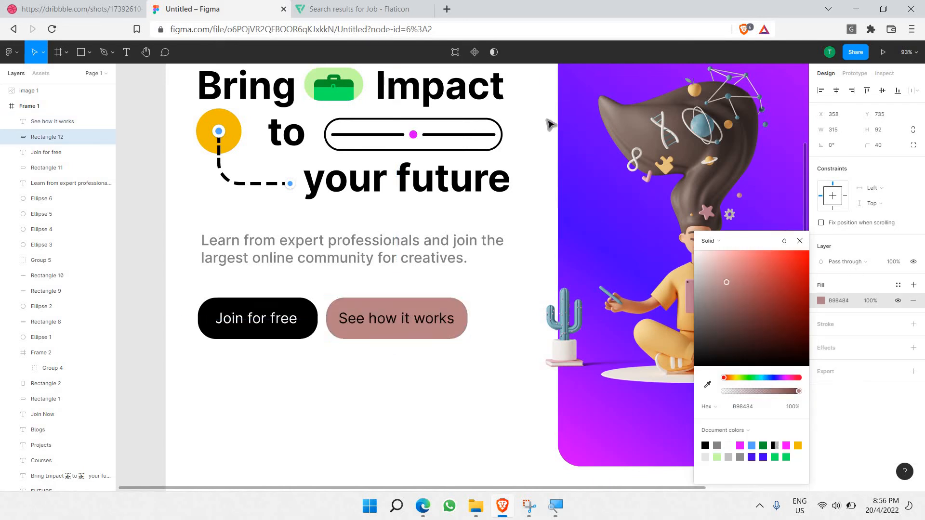
key("Return")
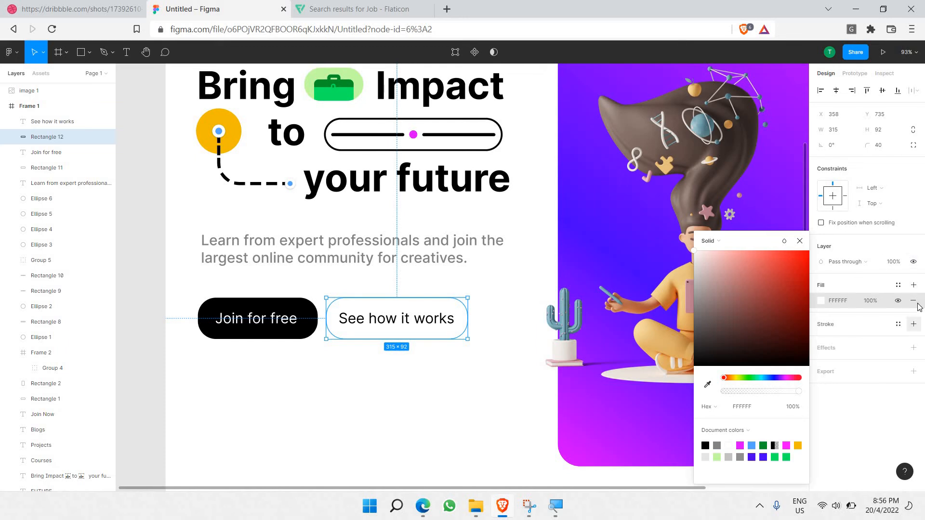
left_click(913, 300)
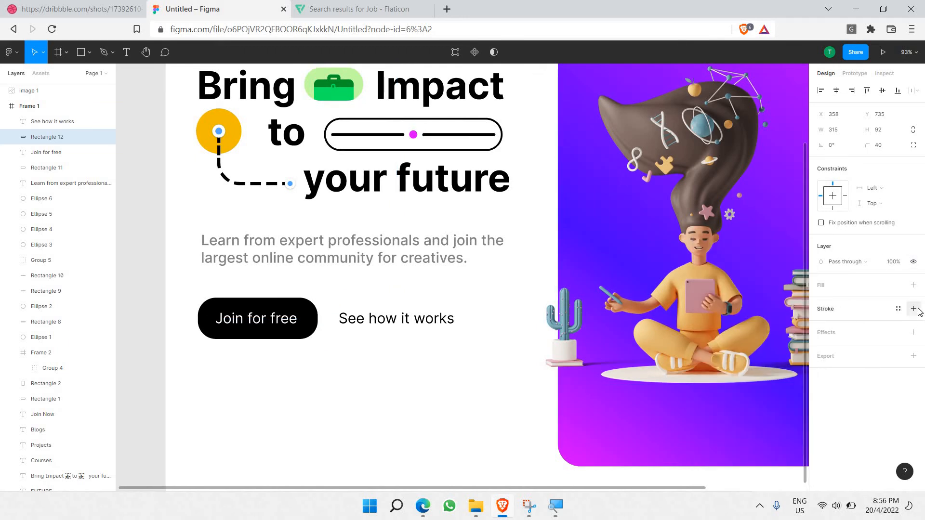
- Add a 000000 inside stroke of thickness 2 to the second button's rectangle and deselect it
left_click(913, 308)
left_click_drag(821, 339, 820, 339)
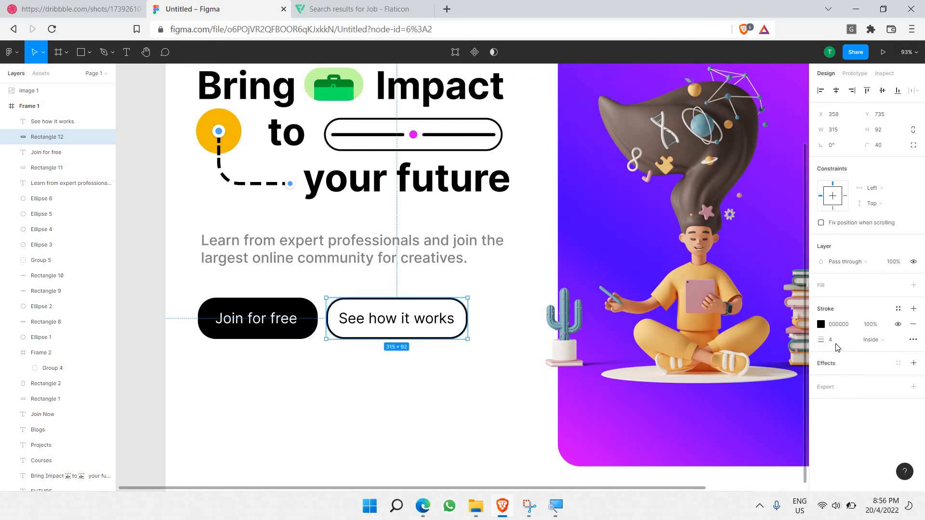
left_click(826, 340)
type("2")
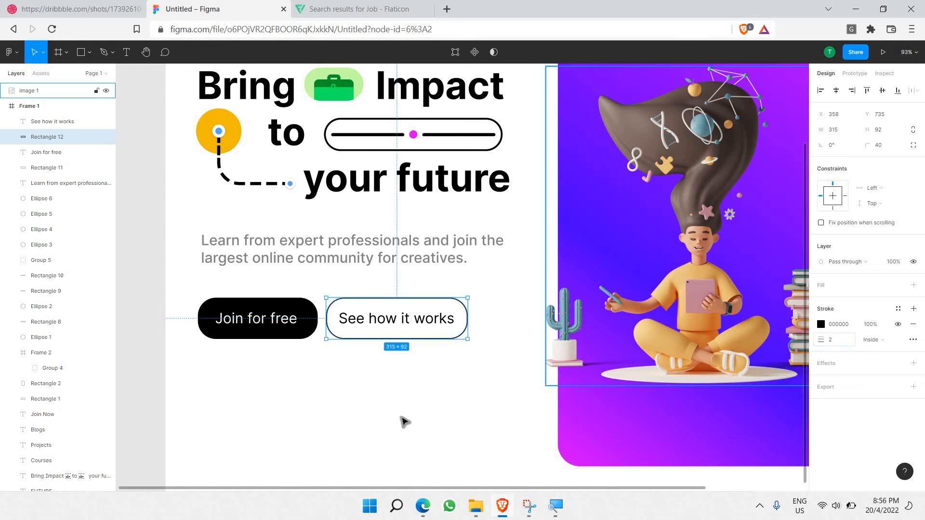
left_click(401, 421)
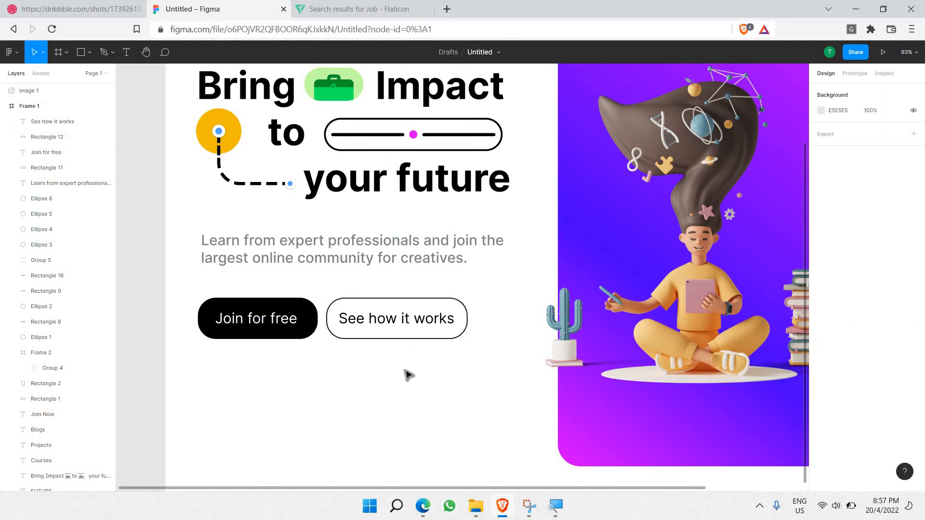
- Review the overall header layout and the appearance of the two call-to-action buttons within the frame
scroll(409, 376, "down", 3)
scroll(410, 377, "up", 2)
scroll(411, 378, "down", 2)
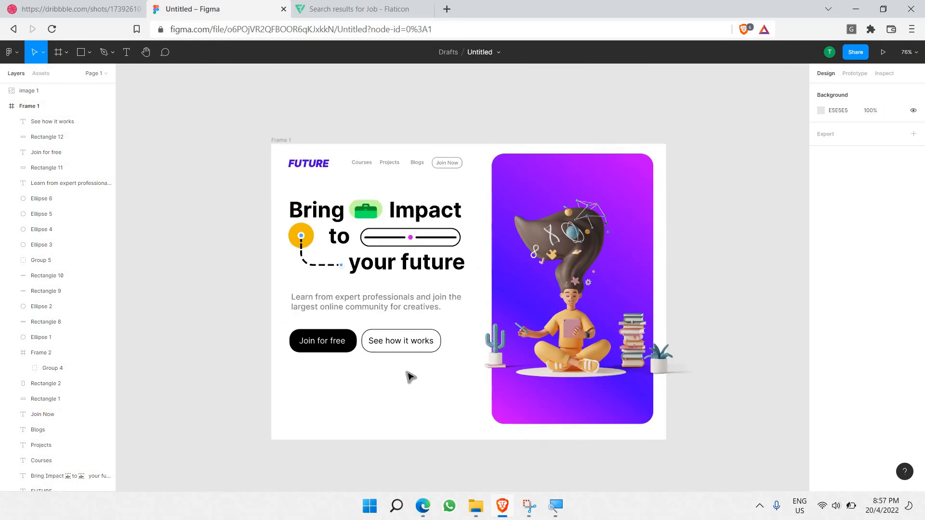
scroll(382, 376, "right", 1)
scroll(384, 377, "up", 3)
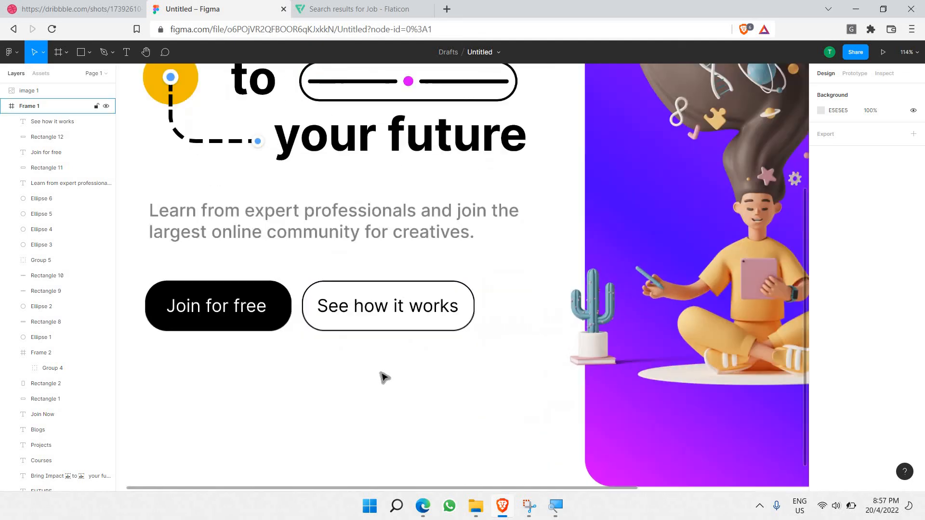
scroll(384, 377, "down", 4)
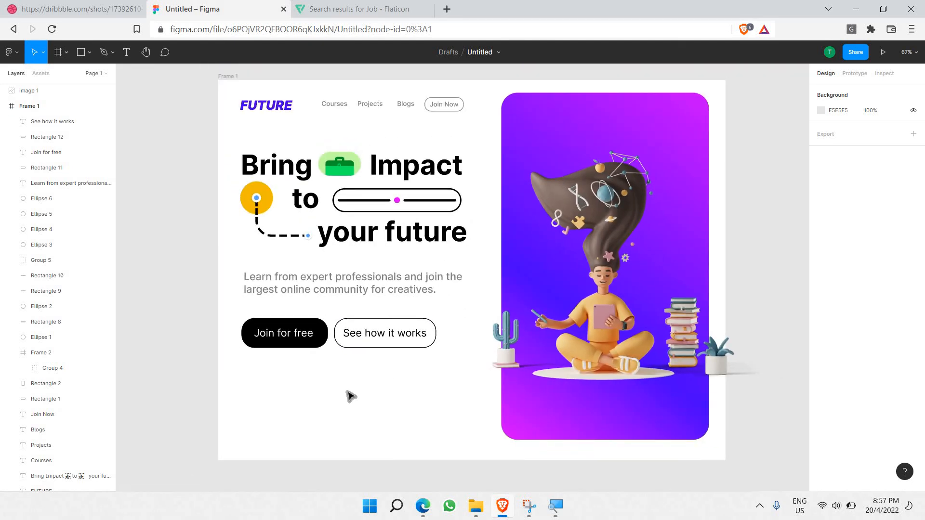
scroll(328, 399, "up", 3)
scroll(299, 404, "down", 2)
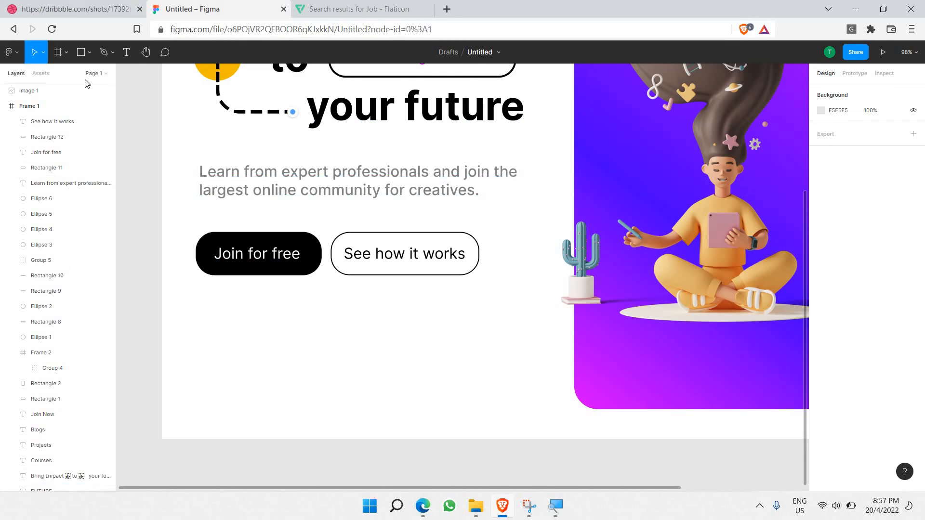
- Switch to the Dribbble reference and examine the trust text and rating statistics card below the buttons
left_click(73, 9)
scroll(396, 419, "down", 3)
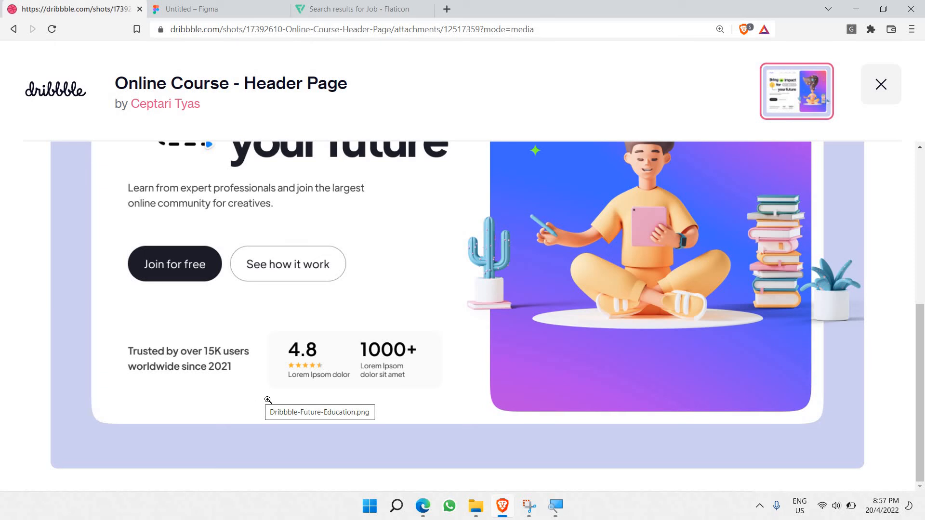
scroll(252, 319, "up", 1)
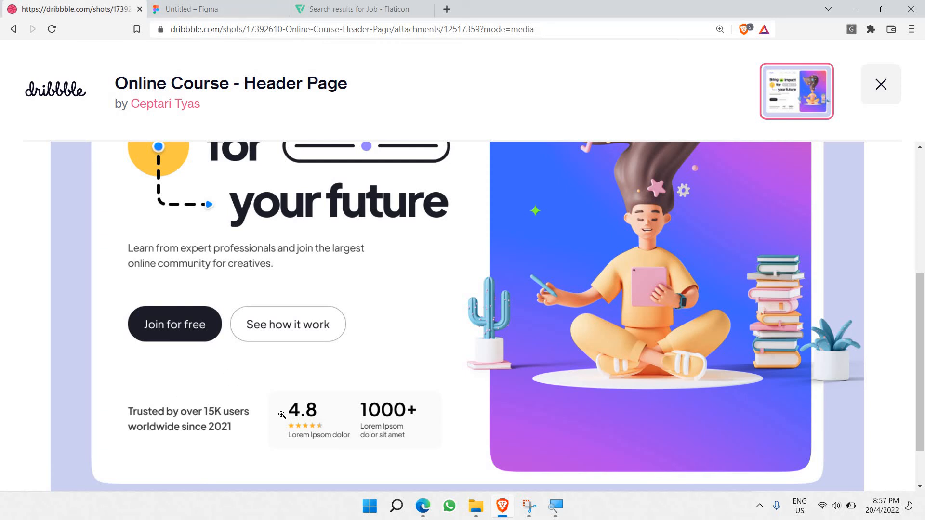
- Switch to the Figma file and place a copy of the grey description text below the buttons, at about X 73, Y 1000
left_click(198, 9)
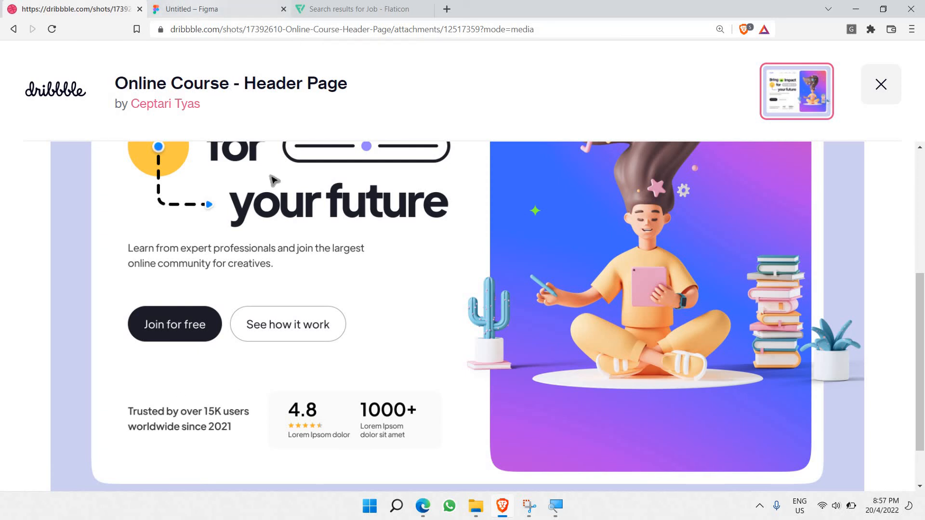
left_click(288, 189)
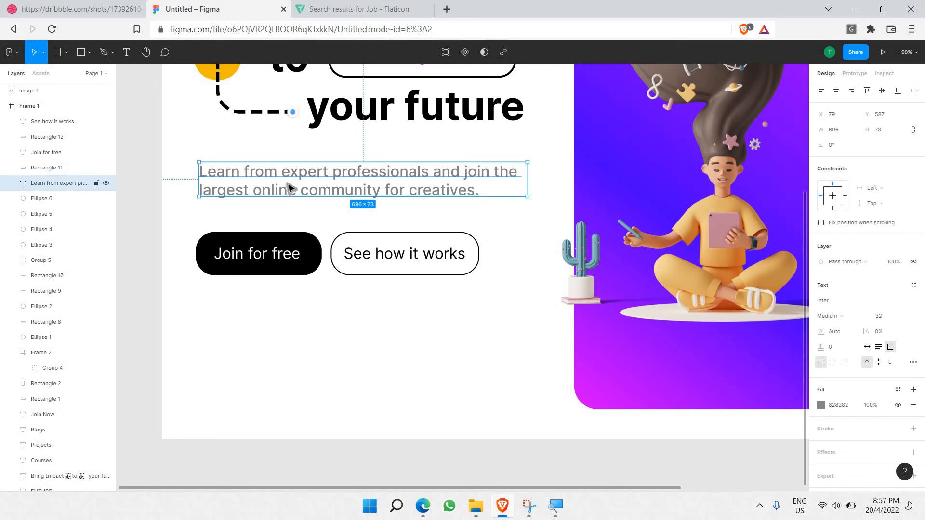
key("ctrl+v")
left_click_drag(288, 189, 287, 384)
- Replace the copied text with "Trusted by over 15k users" and "worldwide since 2021" on two lines, checking the wording against the Dribbble reference
double_click(500, 378)
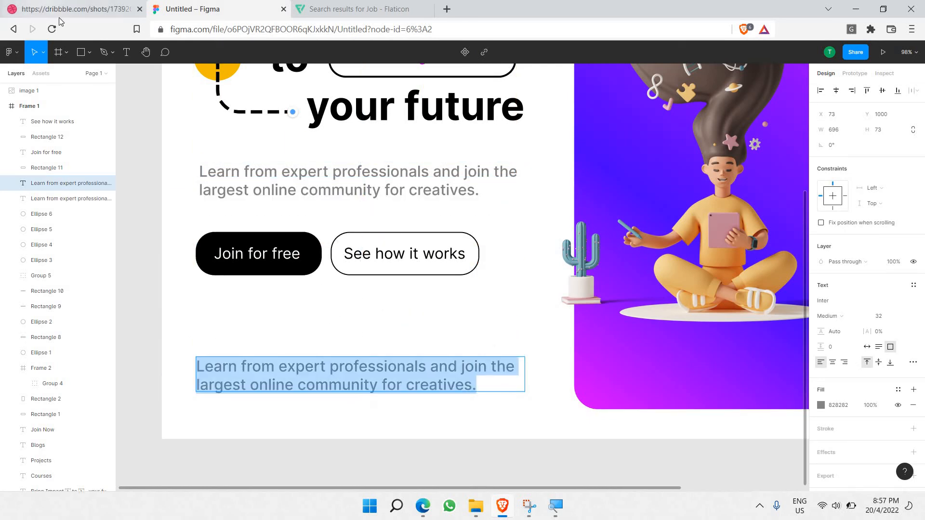
left_click(60, 10)
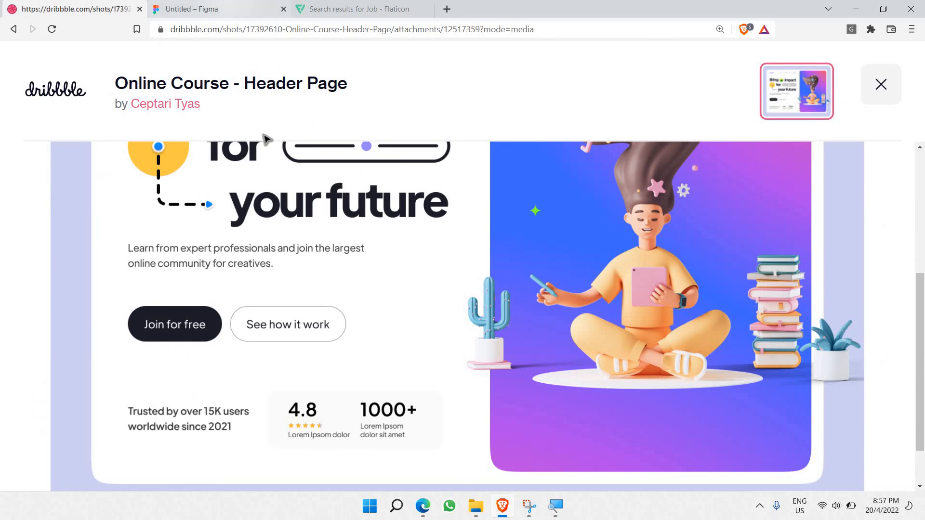
left_click(230, 5)
type("Tr")
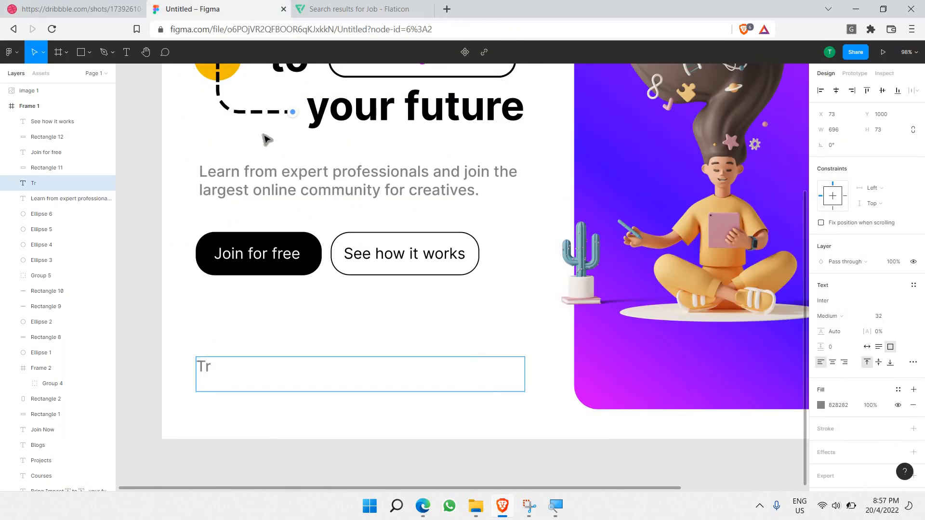
type("usted by ove")
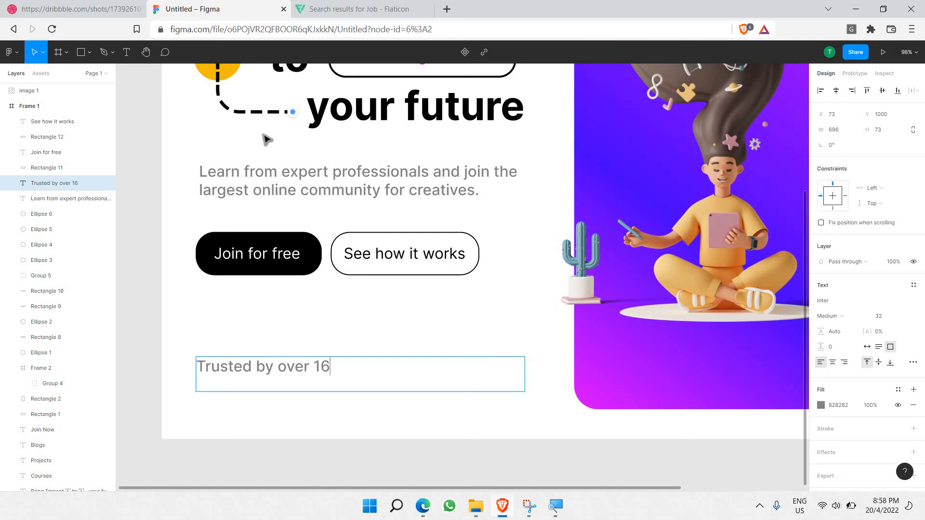
type("r 15k users")
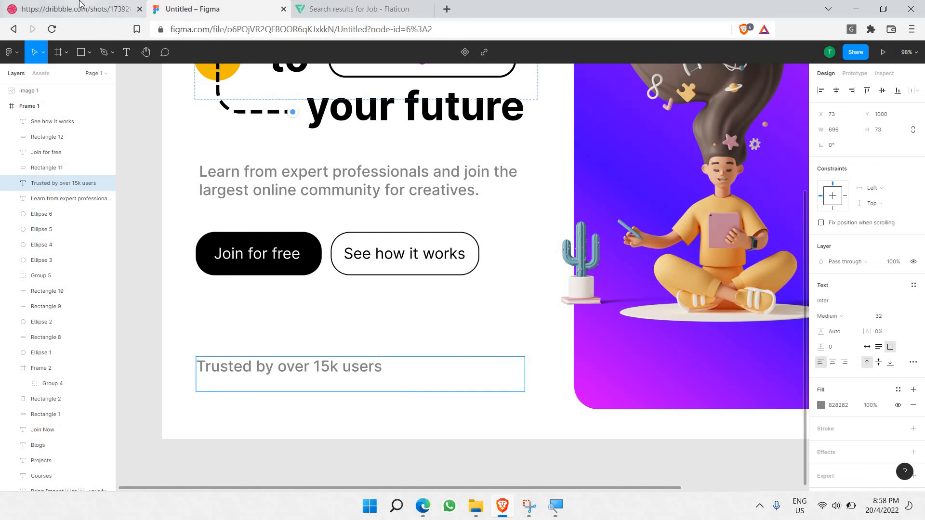
left_click(80, 4)
left_click(219, 4)
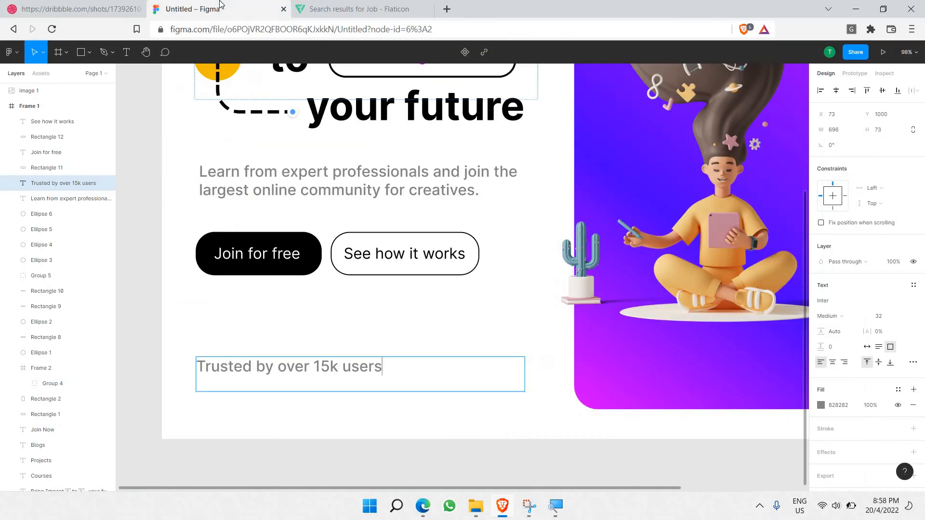
type("worldwide")
key("ctrl+shift+Tab")
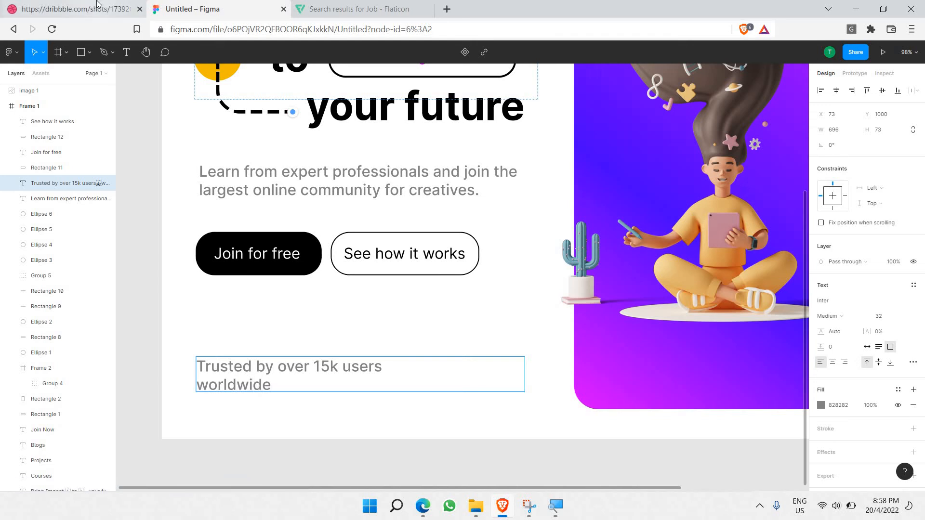
left_click(170, 5)
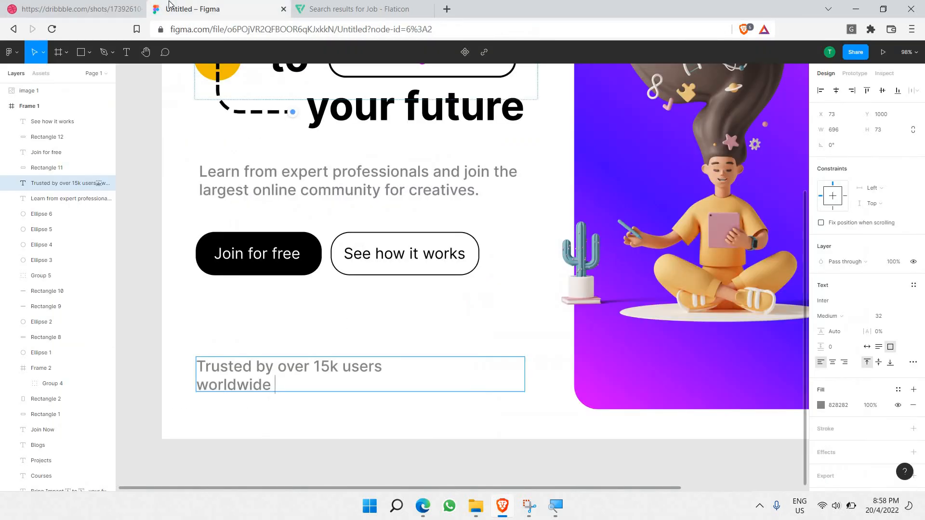
type("since 2021")
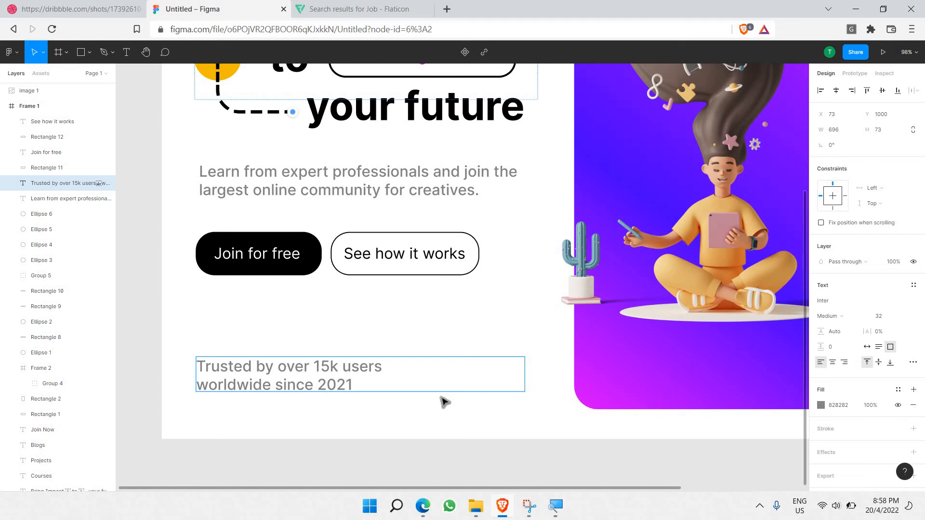
- Narrow the trust text box to about 321 wide and set its font size to 24
key("Escape")
left_click_drag(524, 374, 347, 389)
double_click(265, 382)
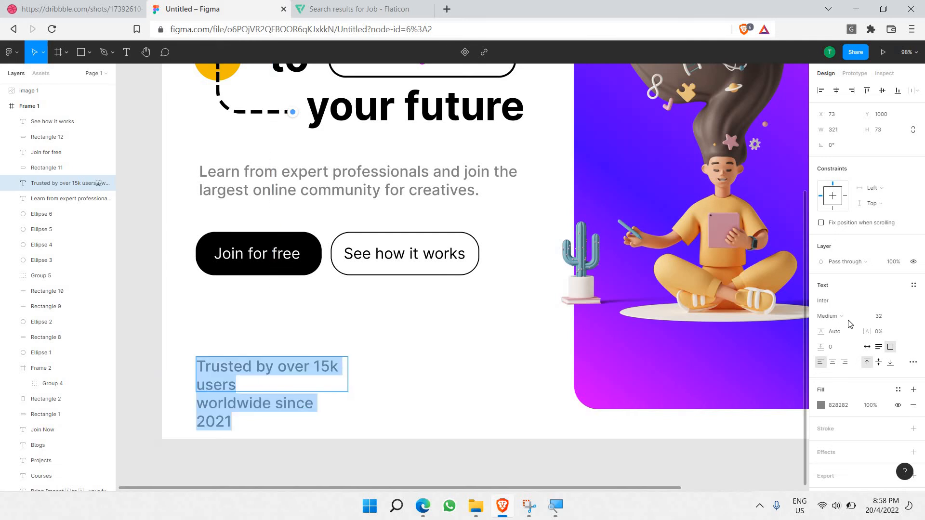
left_click(903, 316)
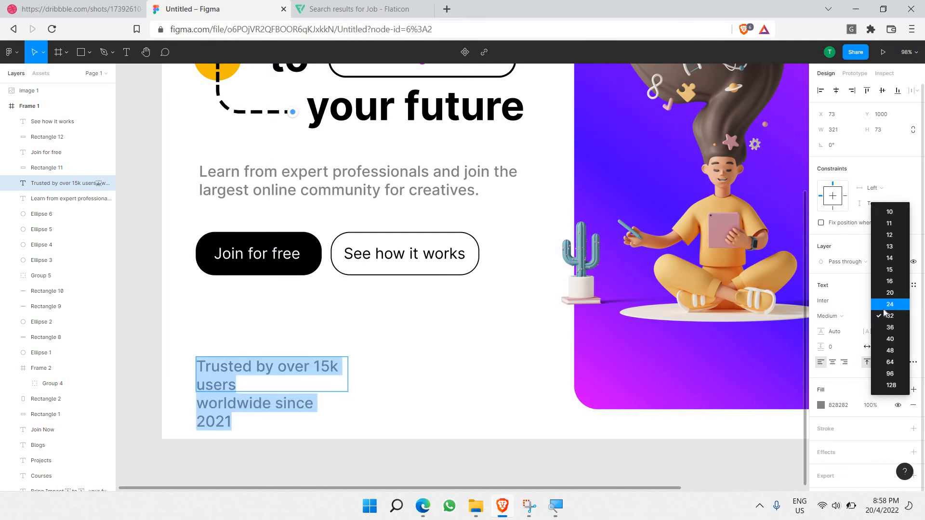
left_click(889, 304)
- Change the whole trust text's fill colour to 000000 and deselect it
double_click(271, 373)
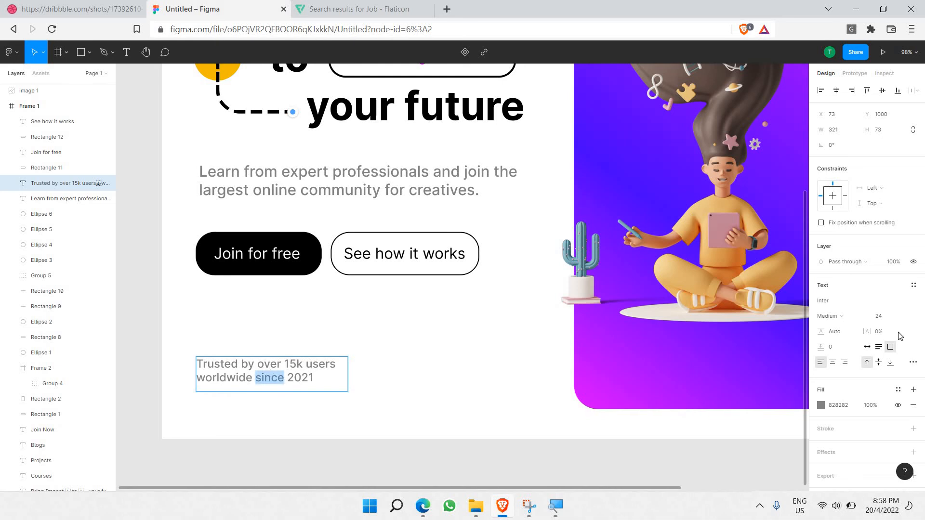
key("ctrl+a")
left_click(822, 407)
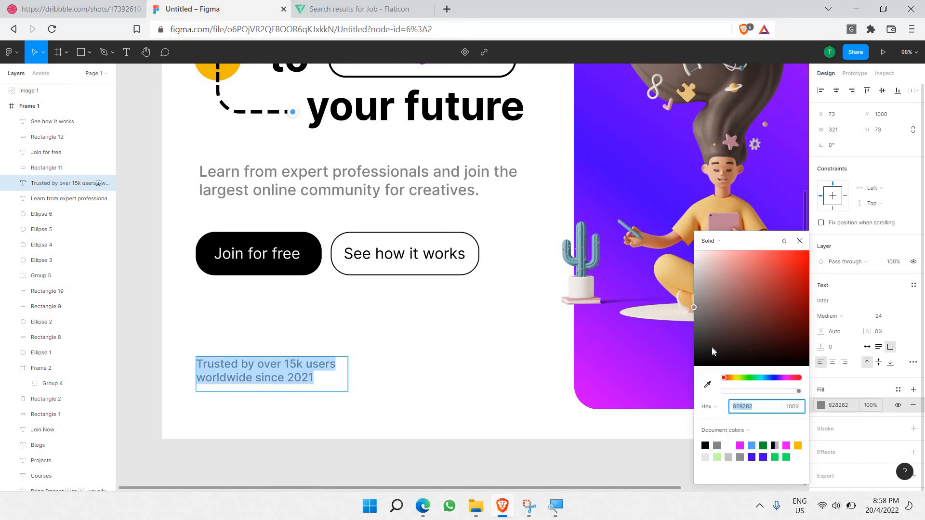
type("000000")
key("Return")
key("Escape")
left_click(376, 396)
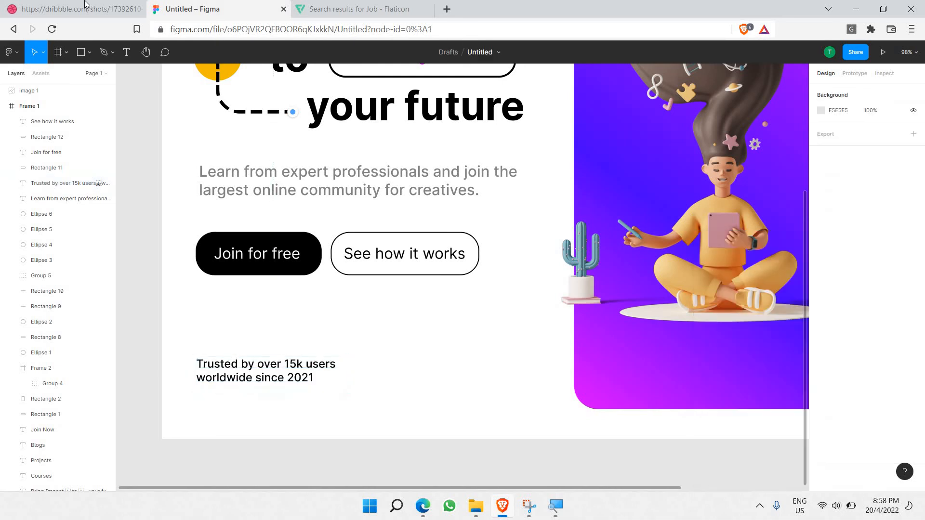
- Check the reference's statistics card, draw a rectangle about 367 × 107 beside the trust text and fill it with E6E6E6
left_click(77, 9)
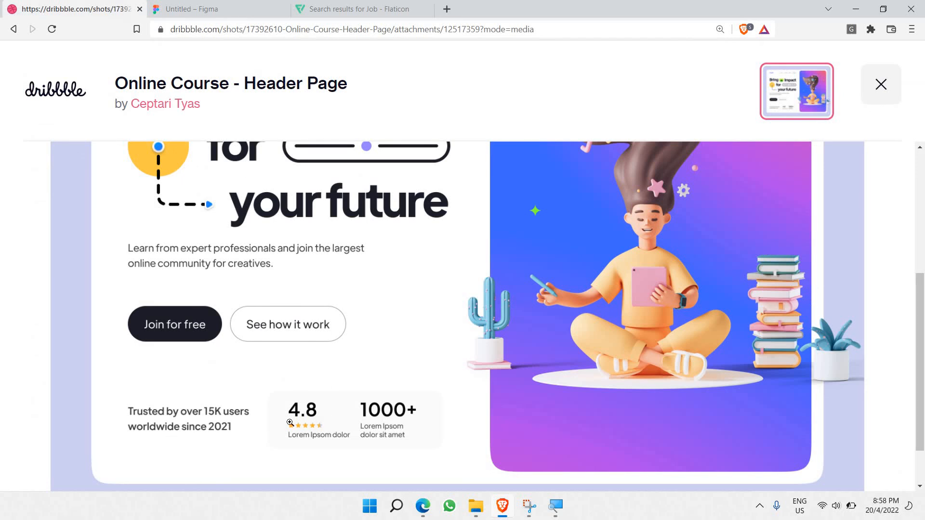
left_click(217, 5)
left_click(83, 57)
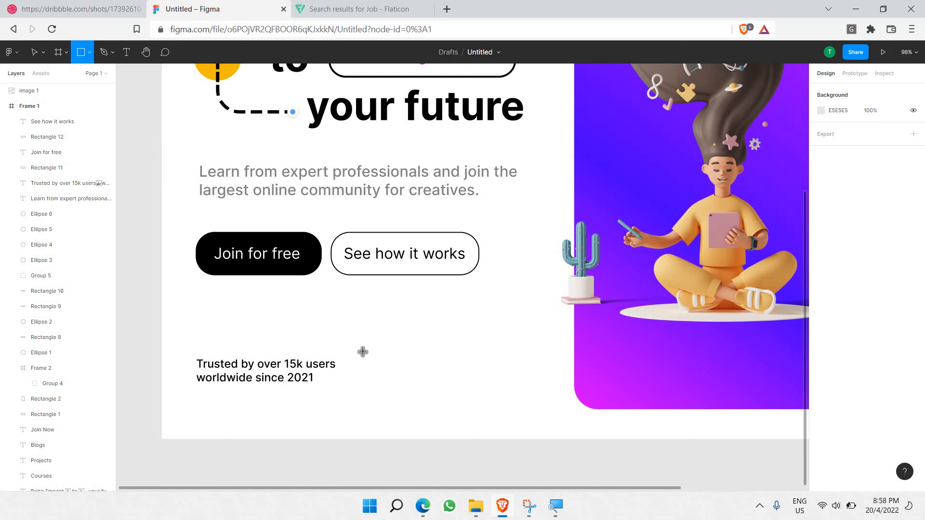
left_click_drag(354, 346, 529, 398)
left_click(821, 300)
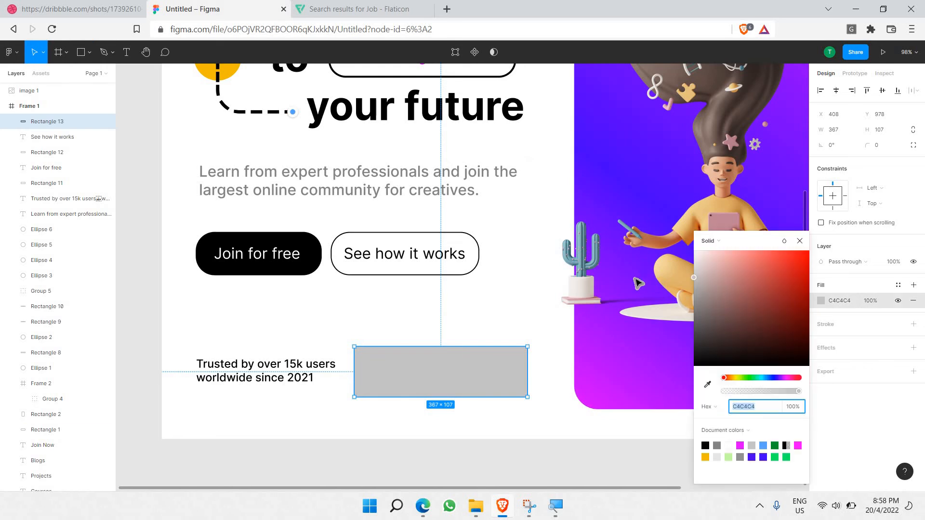
type("DDDDDD")
key("Return")
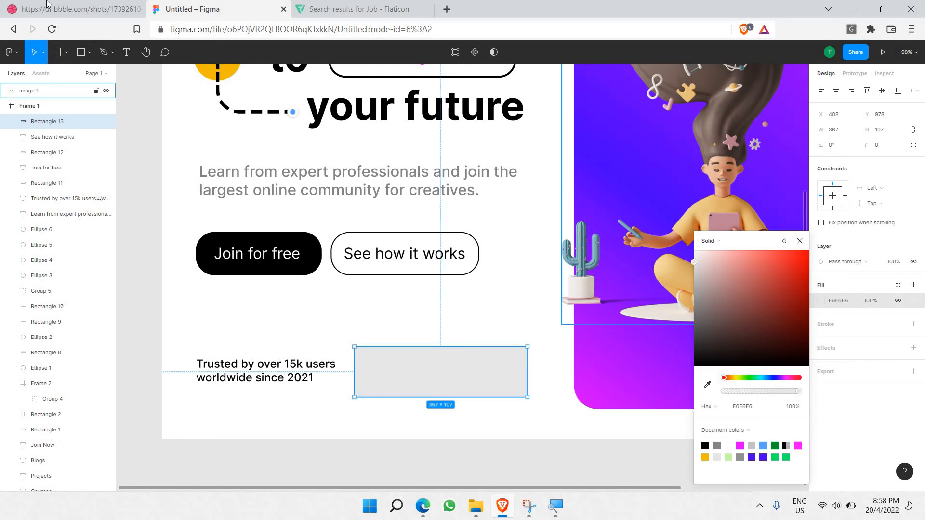
- Round the statistics card's corners to 15 and move it up slightly to about Y 969, consulting the reference
left_click(72, 8)
left_click(232, 6)
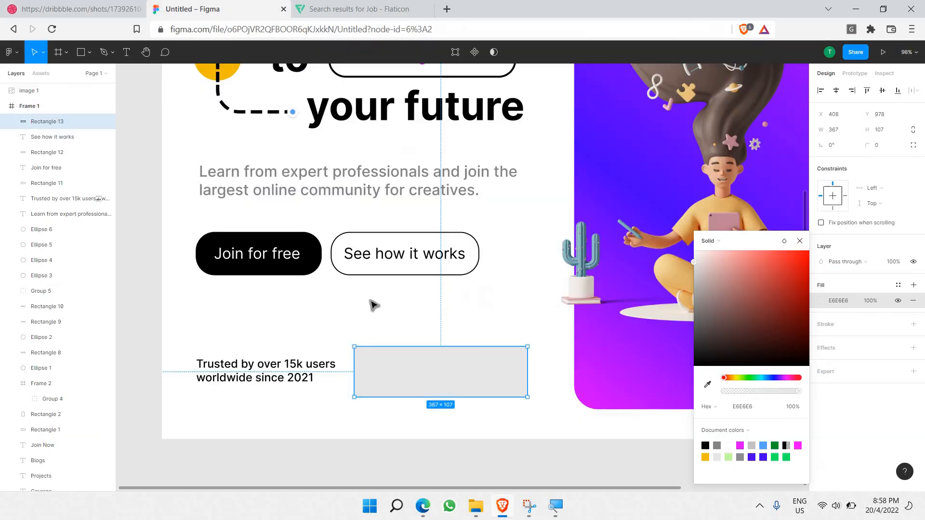
left_click(885, 150)
type("15")
left_click(449, 334)
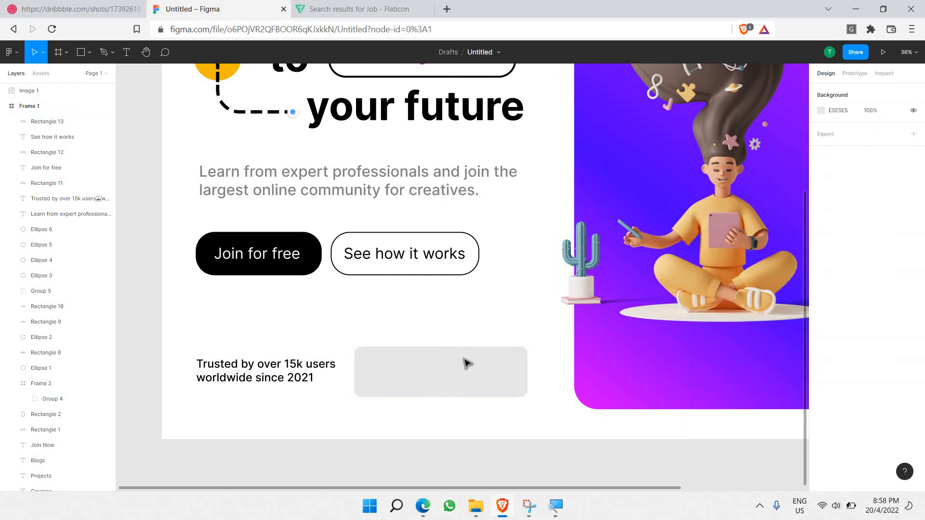
left_click(437, 388)
left_click_drag(438, 388, 439, 394)
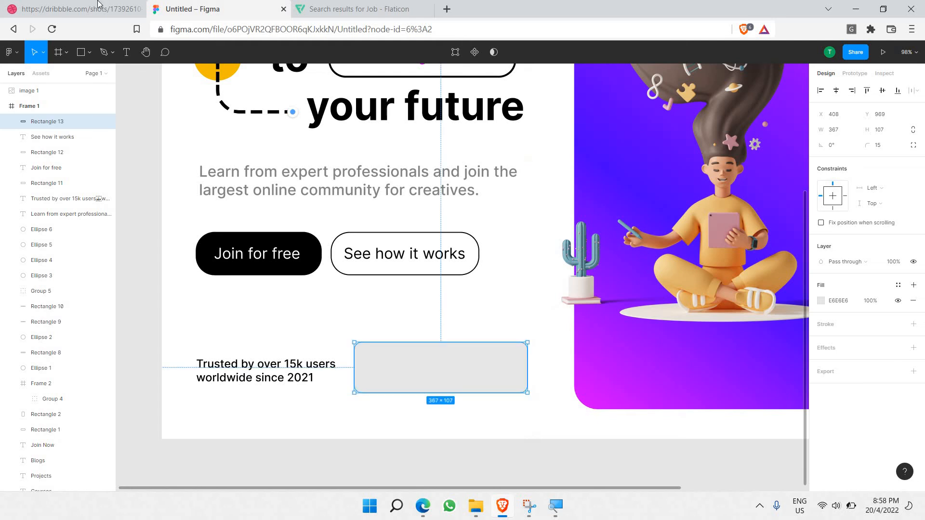
- Add a text box about 93 × 51 in the card's upper-left area reading "4.8", following the Dribbble reference
left_click(105, 9)
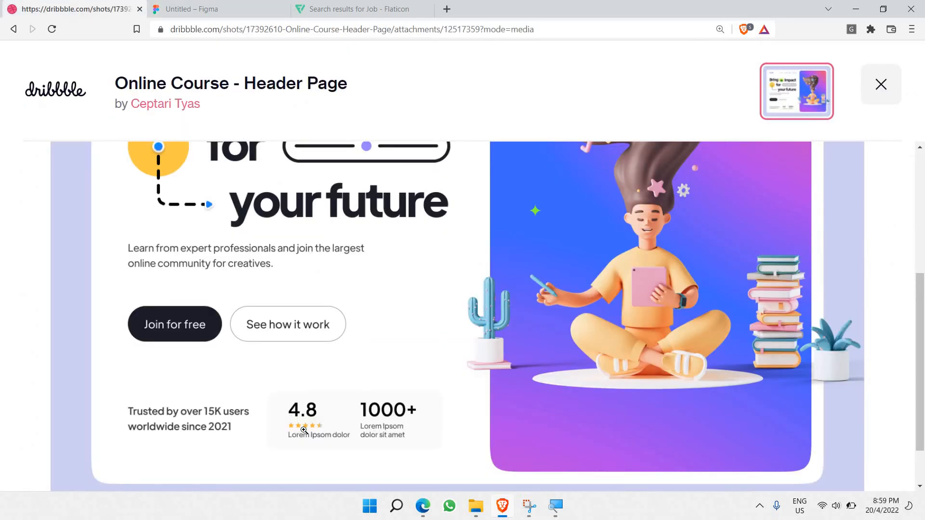
left_click(247, 6)
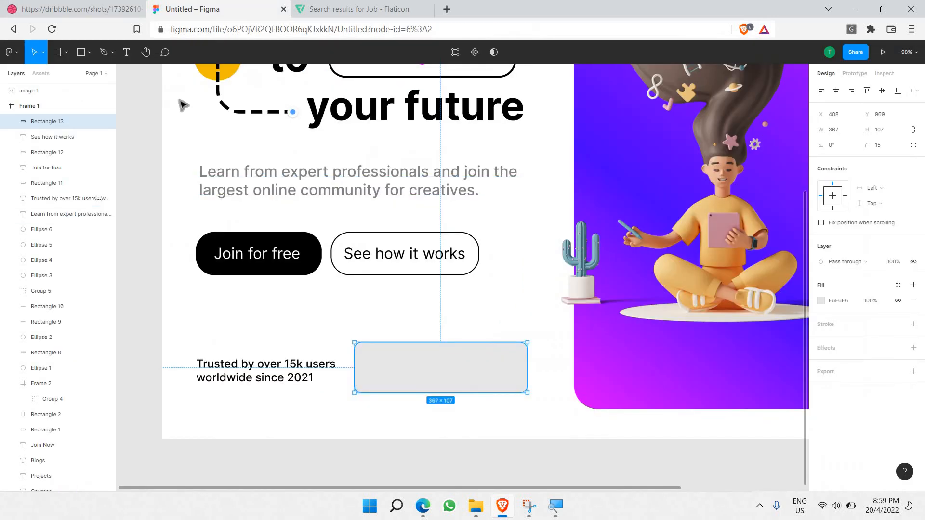
key("t")
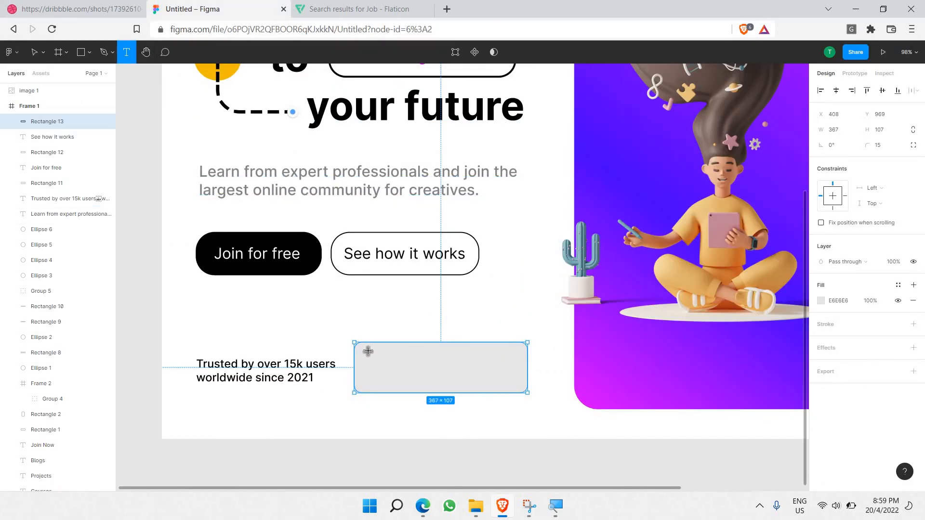
left_click_drag(367, 351, 411, 373)
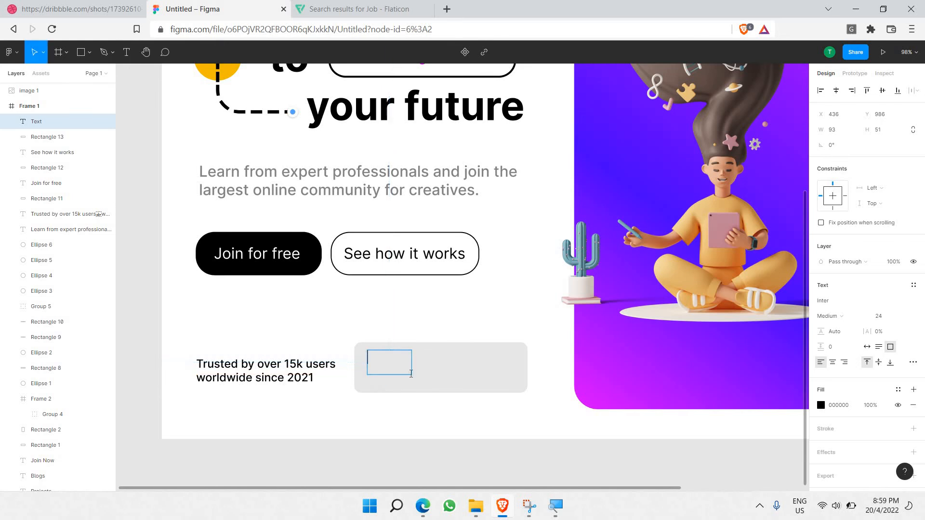
type("4,")
left_click(111, 7)
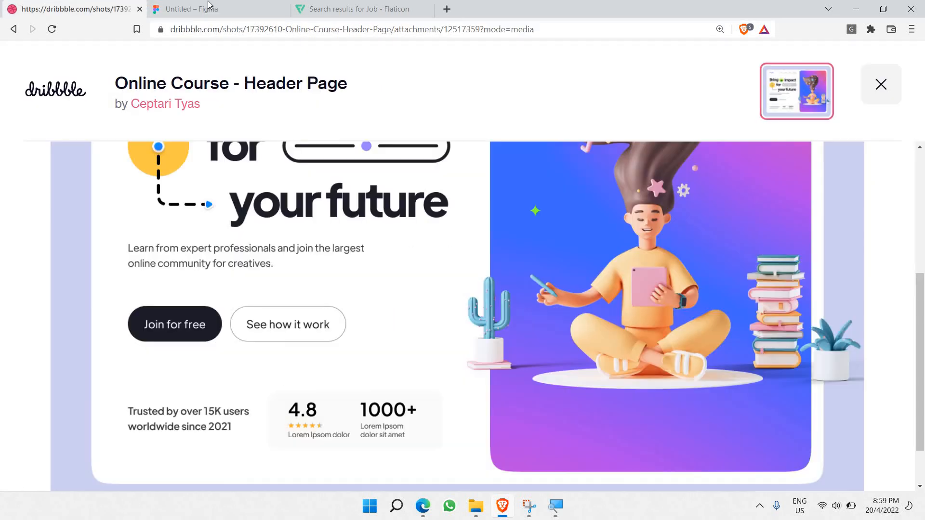
left_click(216, 8)
- Extend the statistics card's top edge upward to a height of about 121
scroll(396, 357, "up", 5)
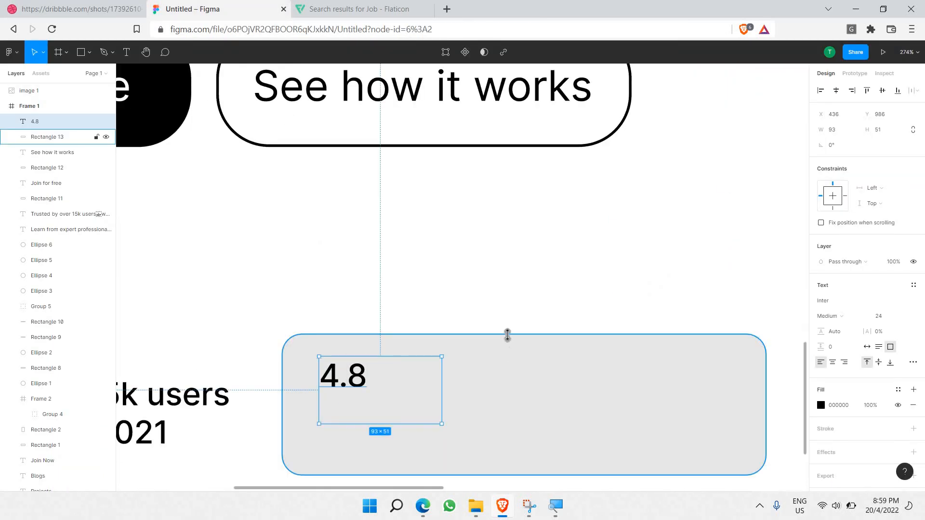
left_click(507, 339)
left_click_drag(502, 334, 503, 316)
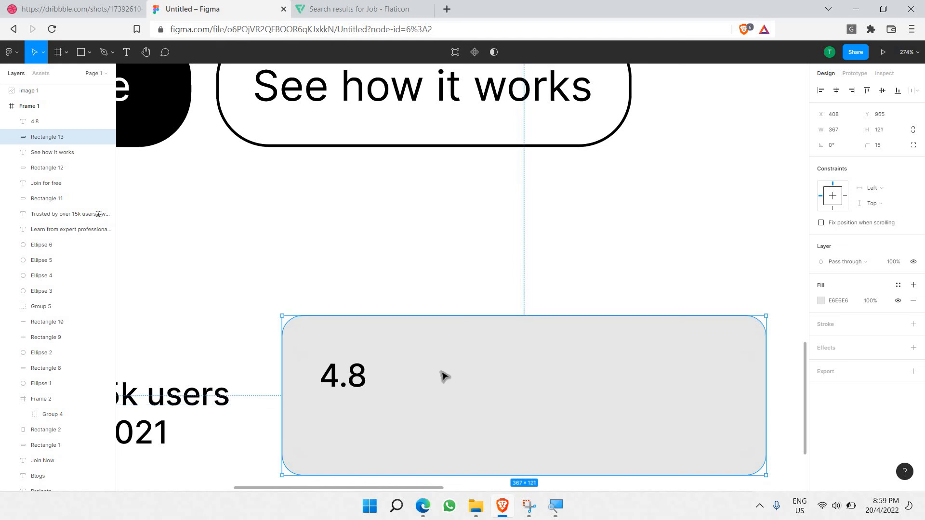
- Set the font size of the "4.8" rating text to 27
scroll(440, 371, "down", 3)
key("shift+Tab")
key("Return")
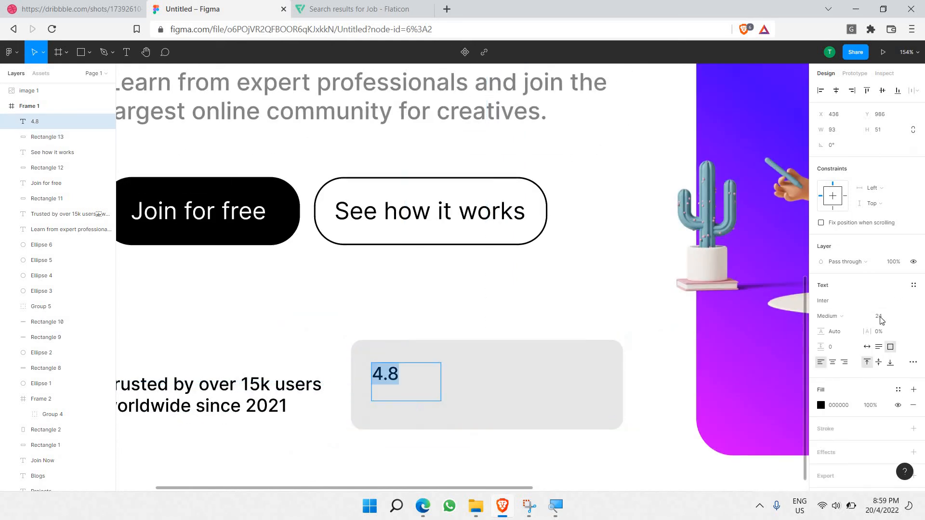
left_click(903, 319)
key("Escape")
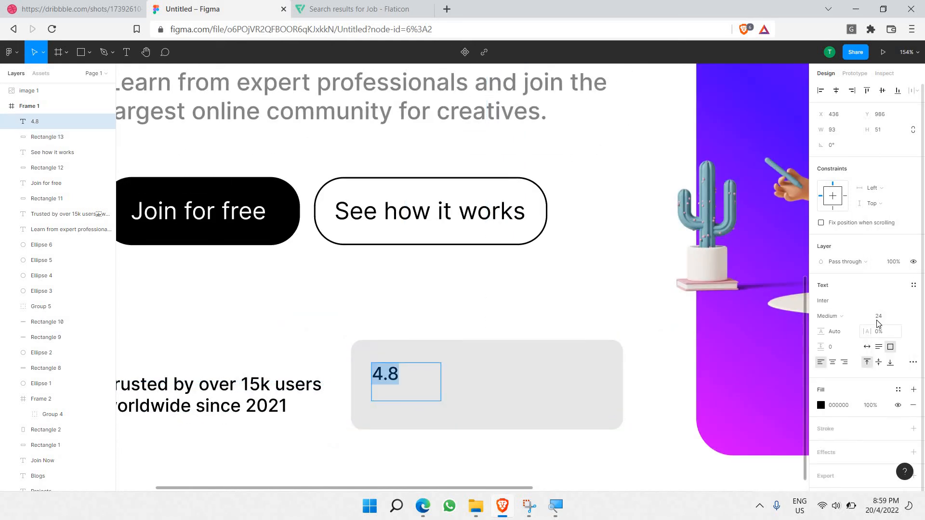
left_click(880, 321)
key("Return")
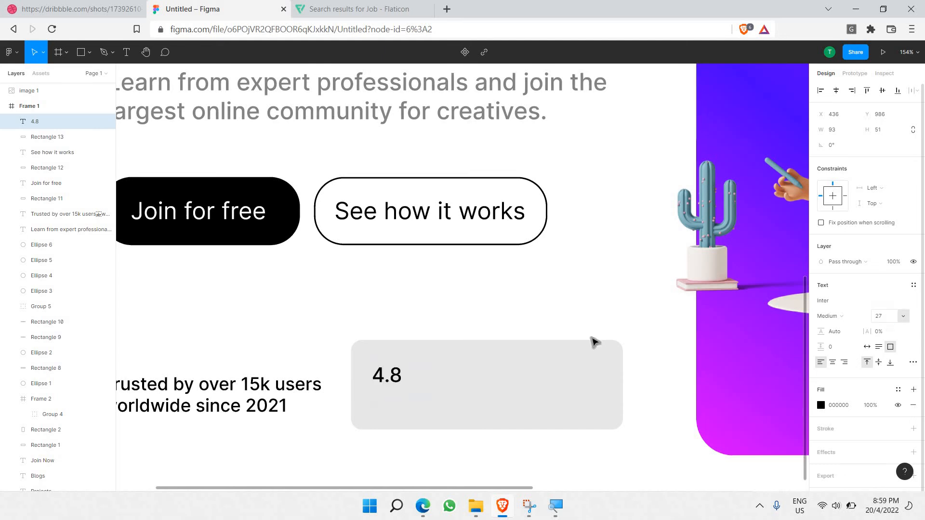
- Center the "4.8" rating text horizontally within its text box
left_click(383, 384)
key("Return")
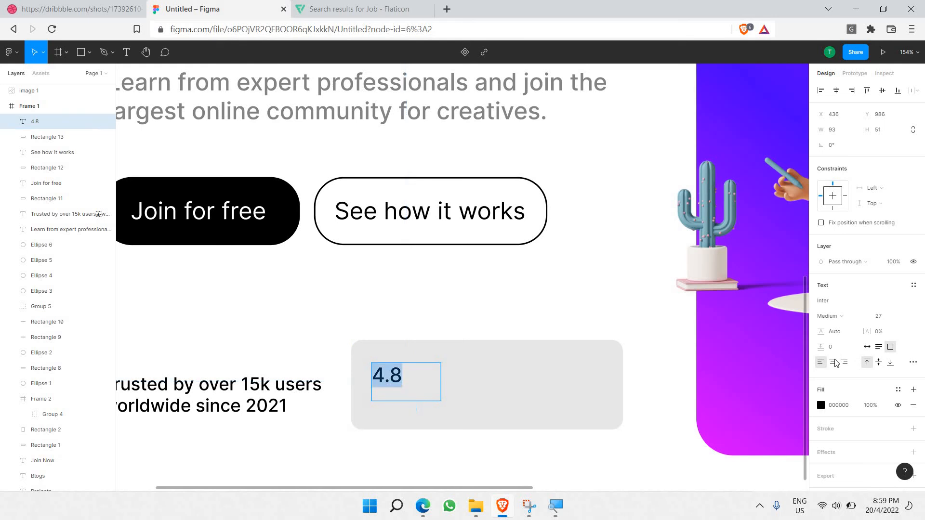
key("ctrl+alt+t")
key("Escape")
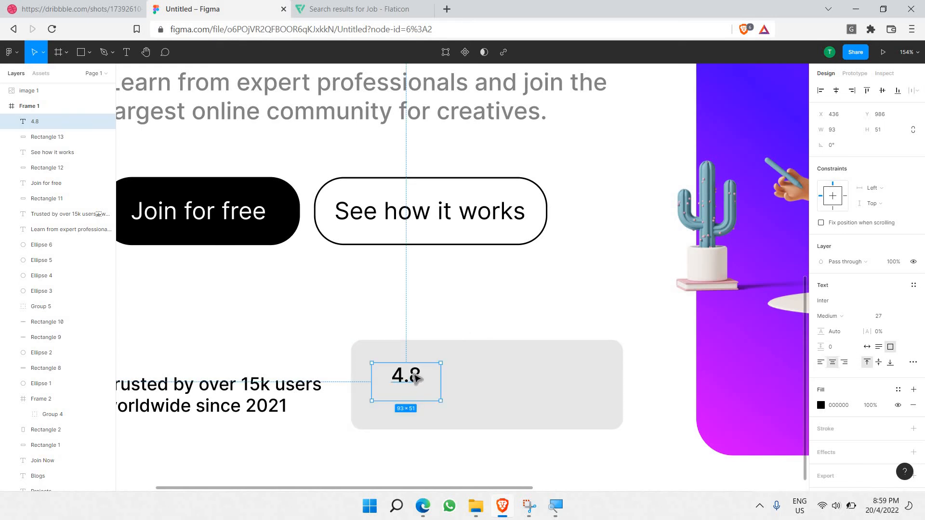
- Move the "4.8" rating text up to Y 972 within the statistics card and compare it with the Dribbble reference
mouse_move(413, 378)
left_mouse_down()
mouse_move(423, 378)
mouse_move(413, 381)
mouse_move(411, 371)
mouse_move(414, 378)
left_mouse_up()
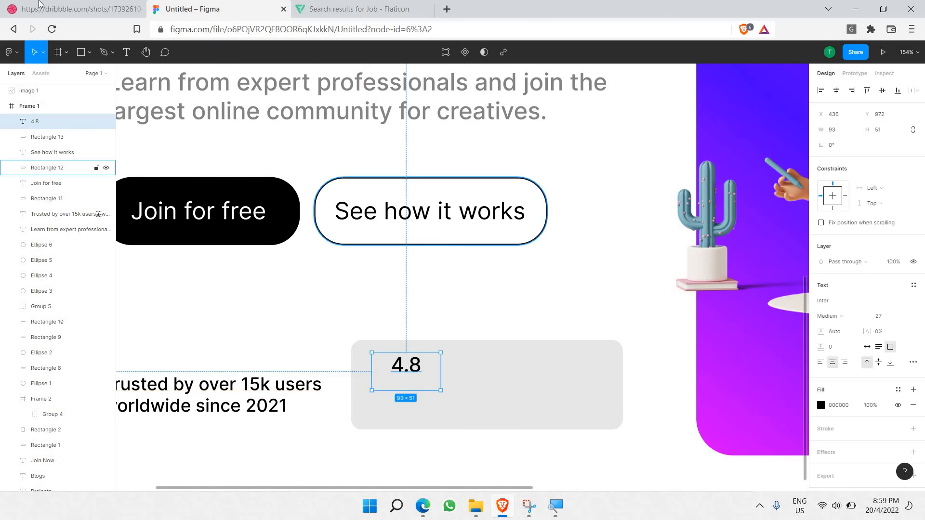
left_click(63, 8)
left_click(198, 10)
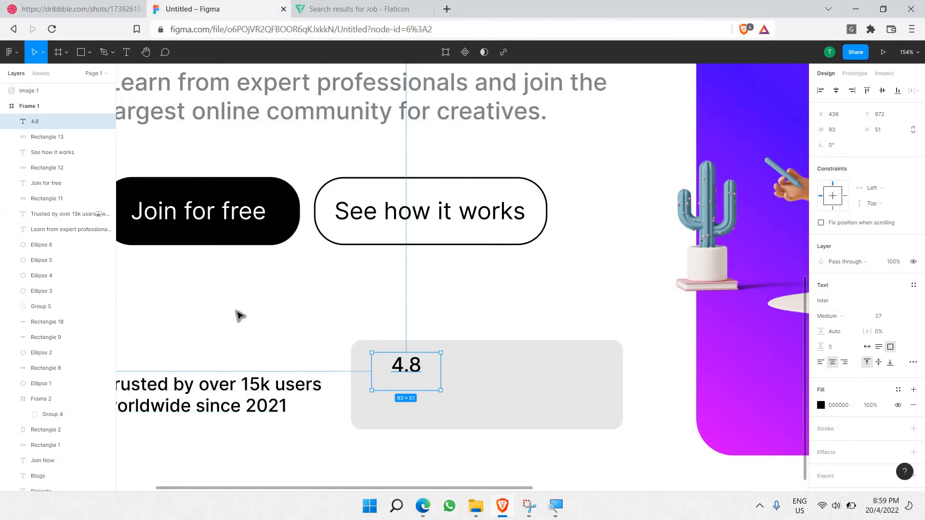
- Duplicate the "Trusted by over 15k users worldwide since 2021" text, place the copy below the statistics card and bring it to front
scroll(231, 364, "down", 5)
left_click(224, 344)
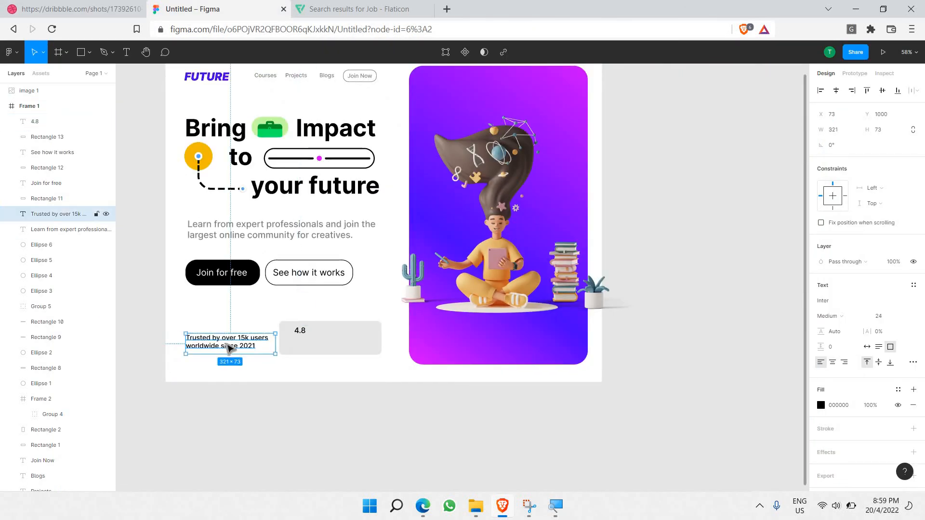
key("ctrl+v")
left_click_drag(318, 362, 320, 377)
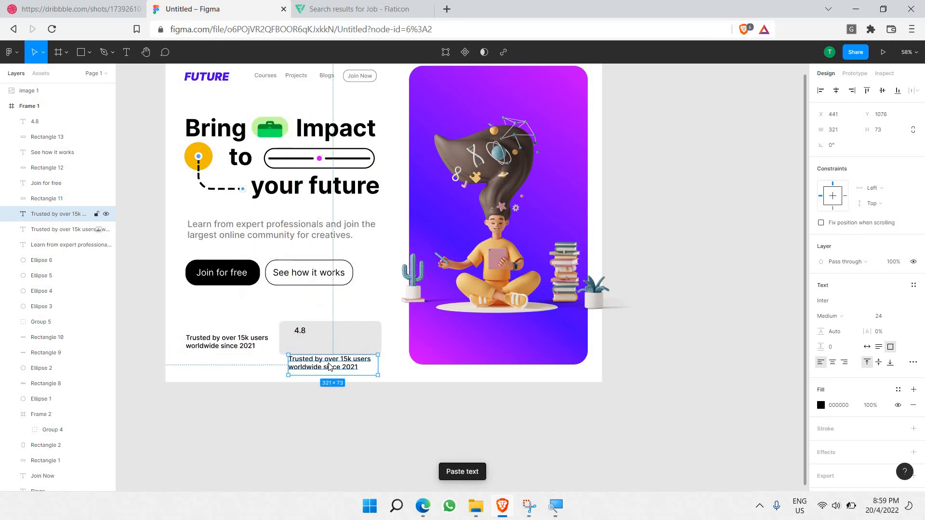
right_click(321, 378)
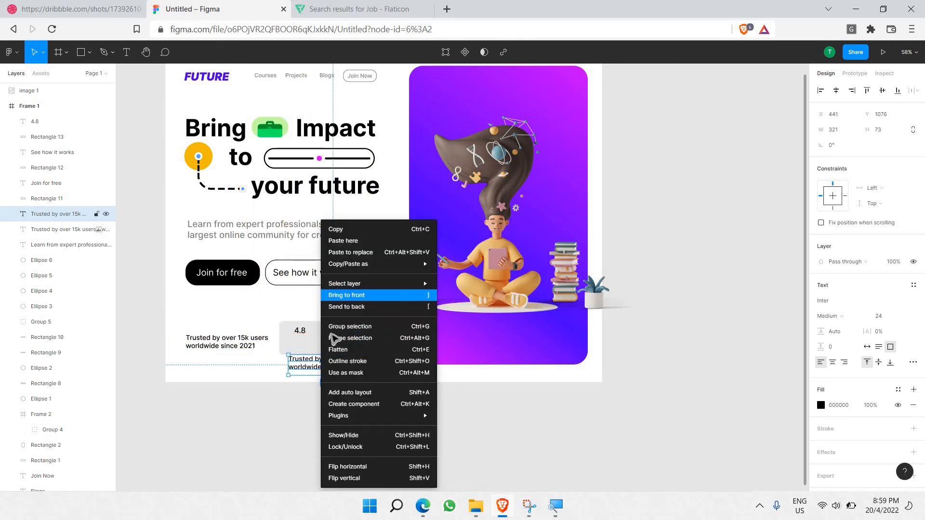
left_click(339, 295)
- Replace the copied text's content with "Lorem ipsum doler", after checking the Dribbble reference
scroll(348, 338, "up", 5)
key("Return")
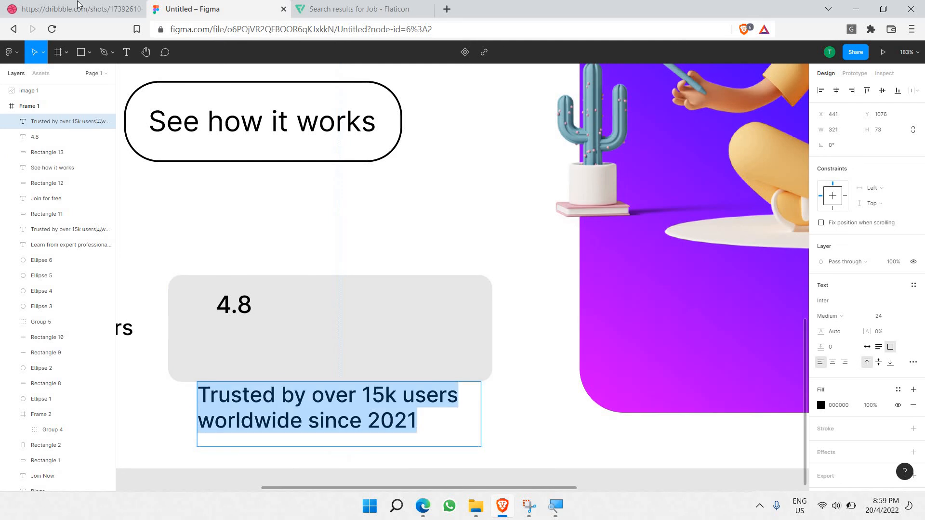
left_click(84, 7)
key("ctrl+Tab")
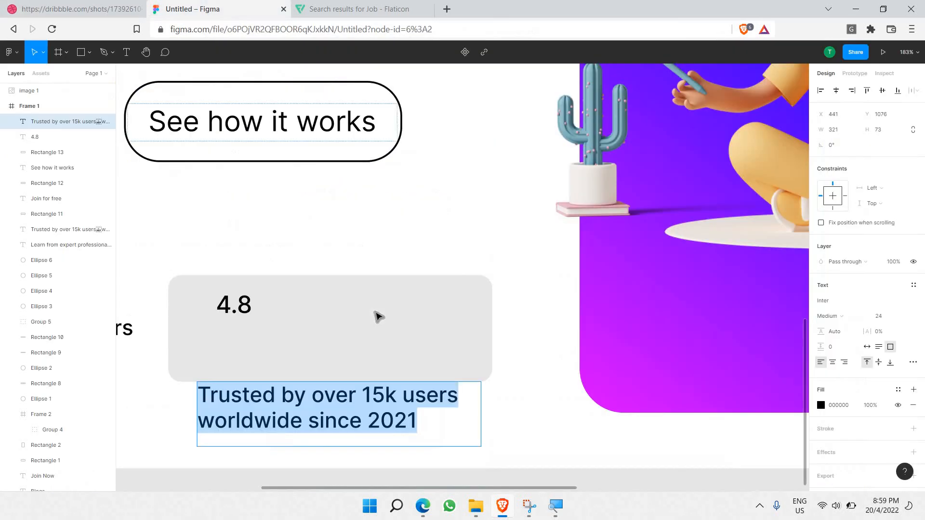
type("Lorem ip")
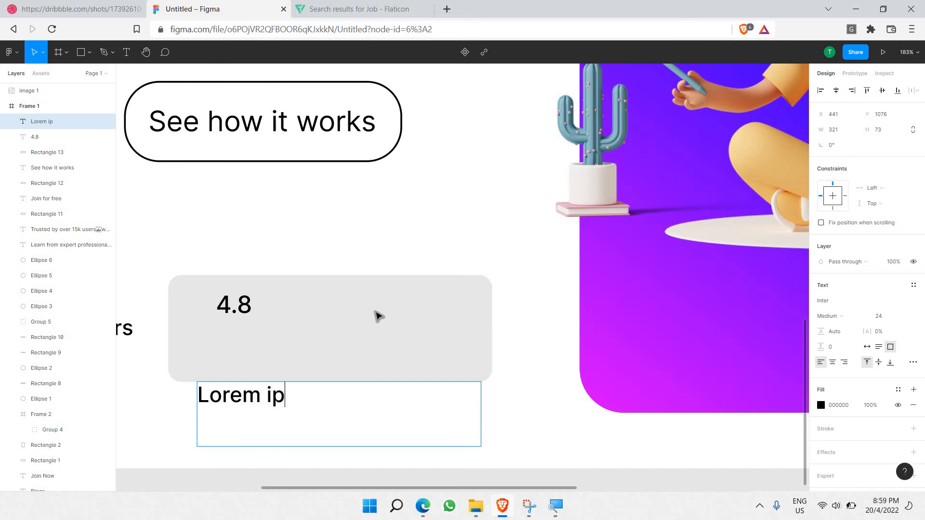
type("sum doler")
- Set the font size of the "Lorem ipsum doler" text to 18
key("ctrl+a")
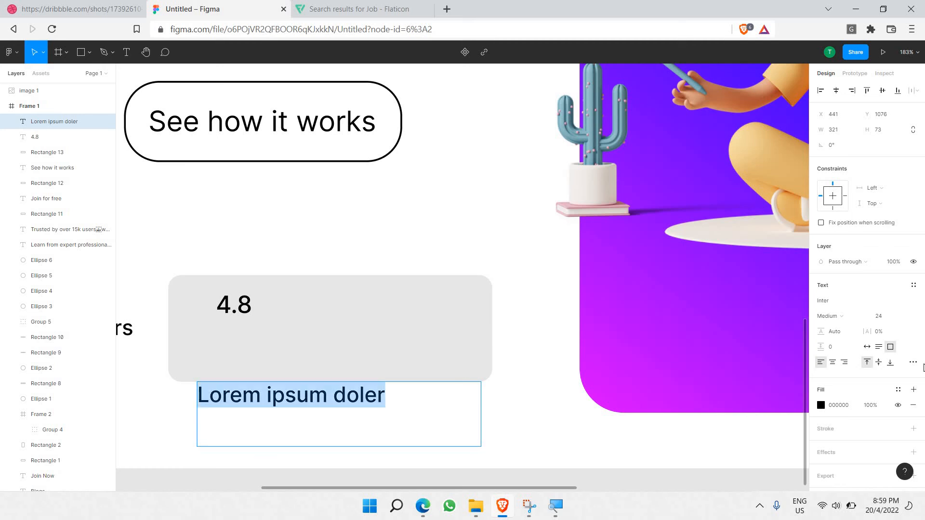
left_click(905, 316)
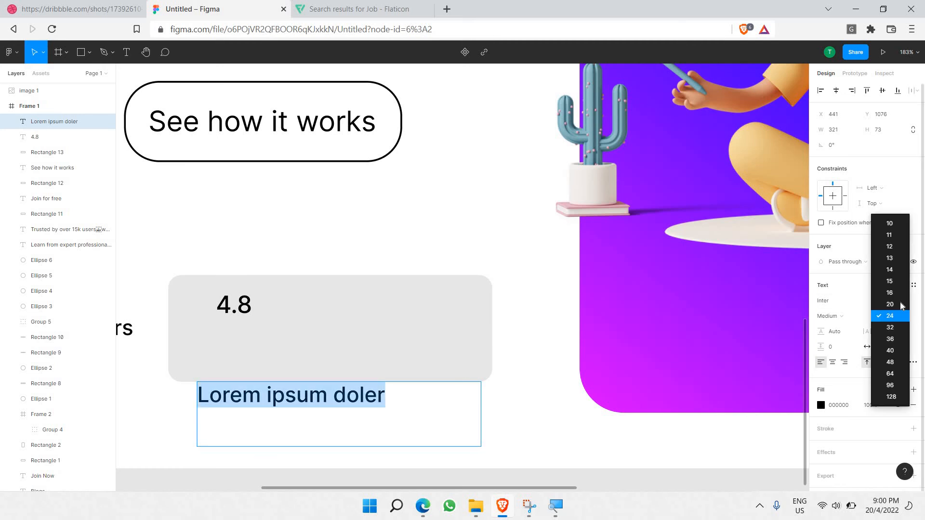
left_click(902, 303)
left_click(891, 321)
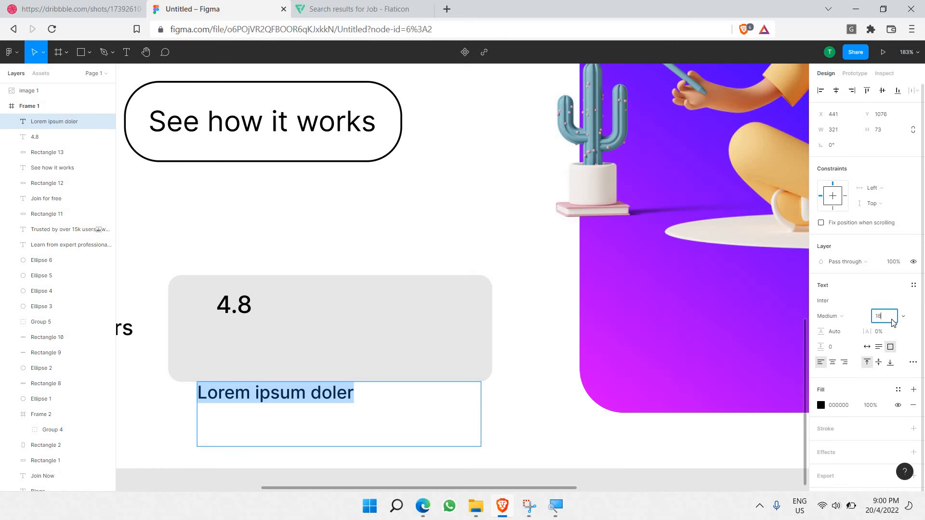
type("18")
key("Return")
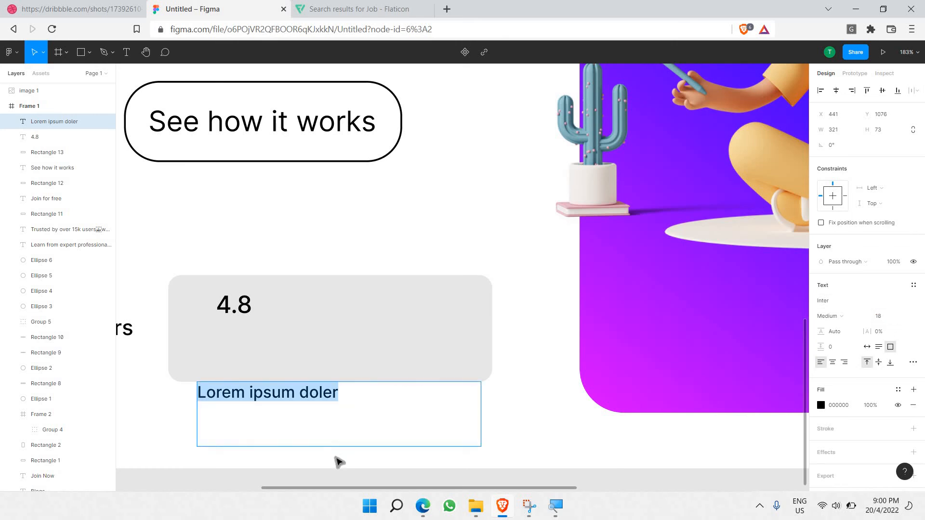
left_click(342, 448)
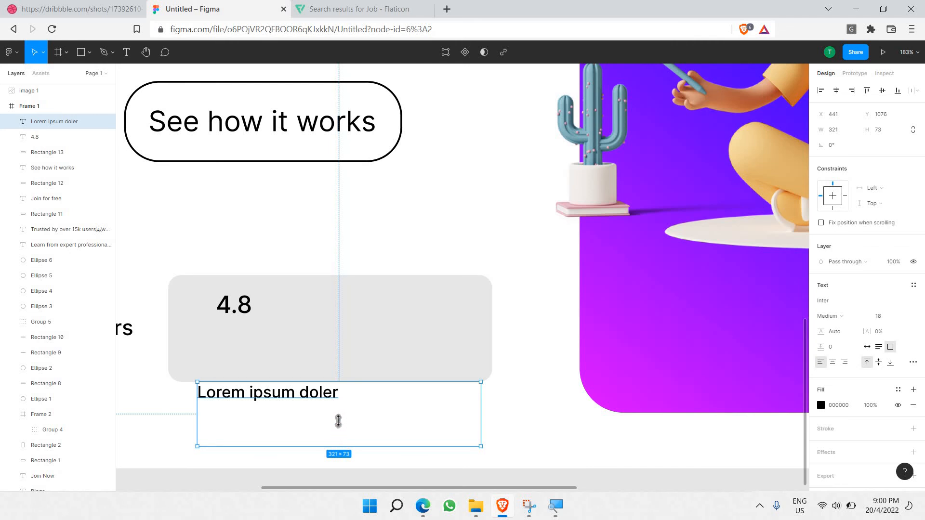
- Shrink the "Lorem ipsum doler" text box to about 122 × 31 and move it into the card beneath "4.8"
left_click_drag(338, 421, 347, 397)
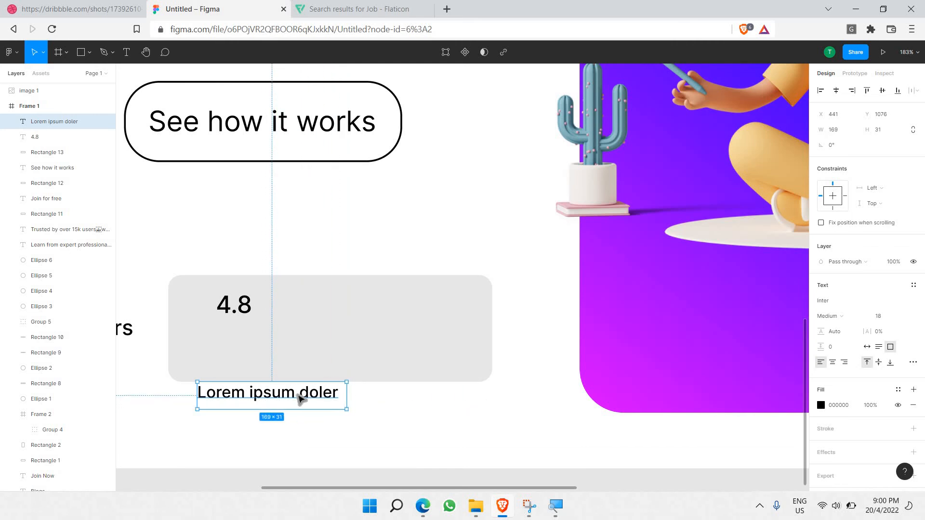
left_click_drag(265, 396, 246, 343)
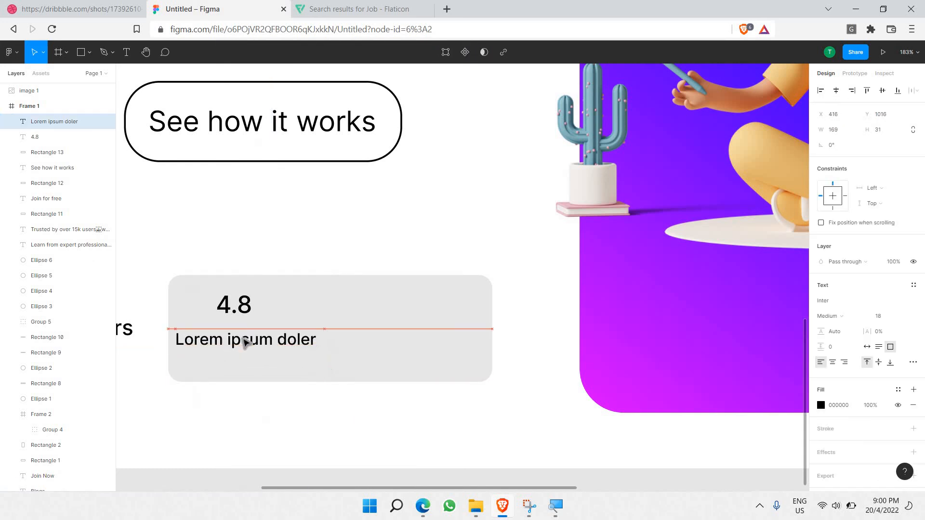
left_click_drag(323, 345, 248, 359)
- Set the font size of the "Lorem ipsum doler" text to 16
key("Return")
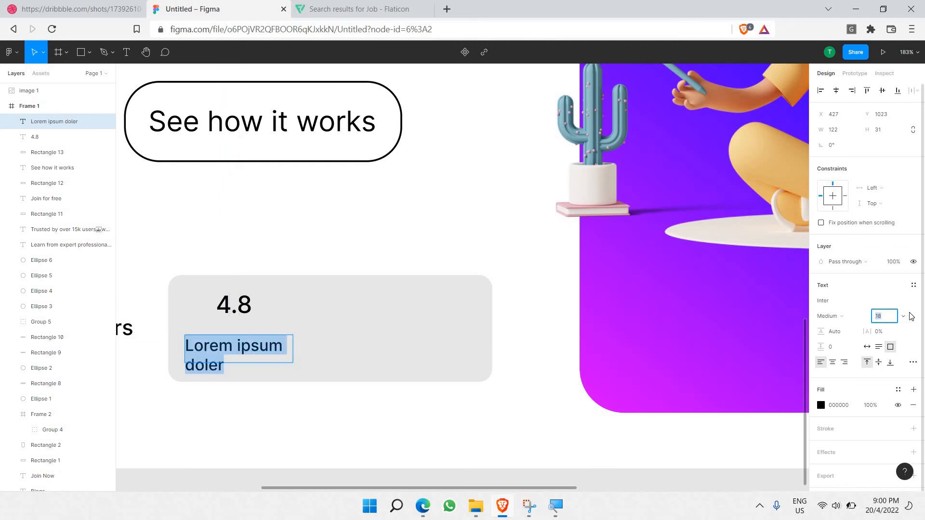
left_click(903, 315)
left_click(899, 374)
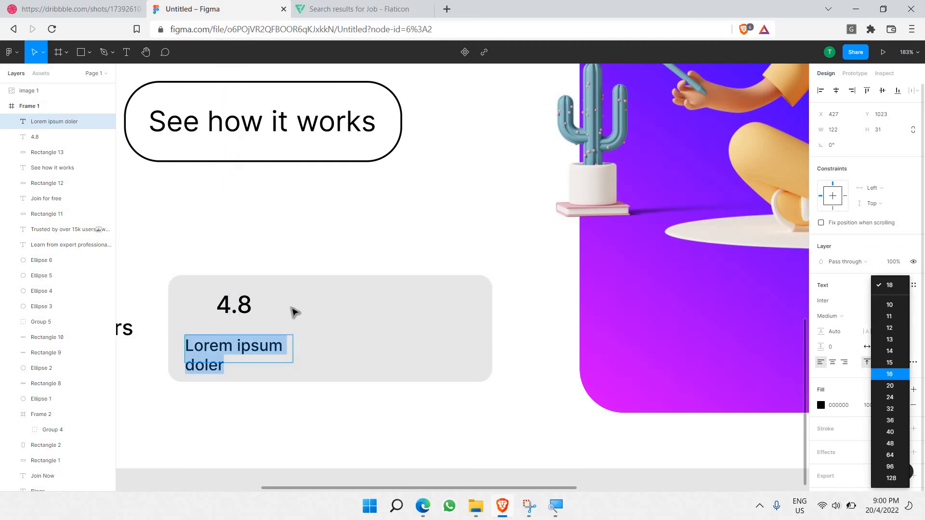
key("Escape")
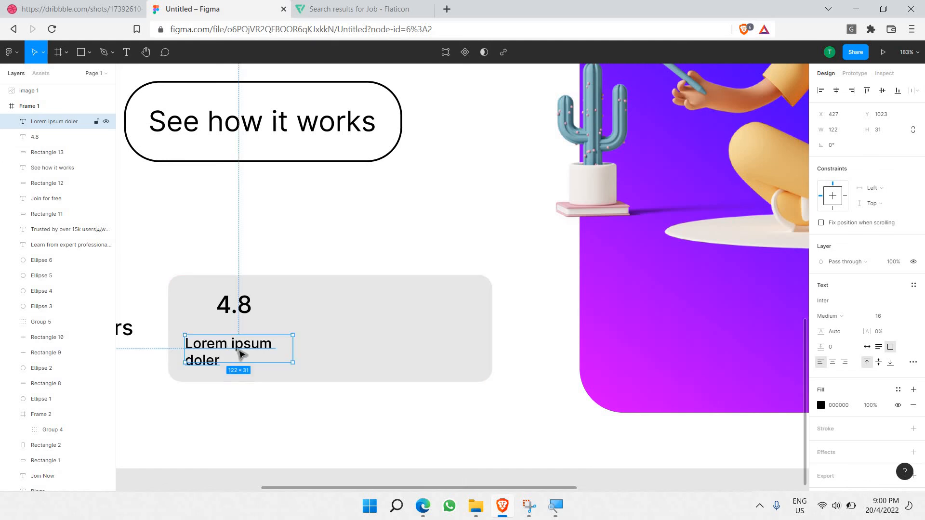
- Widen the "Lorem ipsum doler" text box to about 147 × 31 and place it at X 436 in the card's lower part, following the reference
left_click_drag(237, 351, 245, 354)
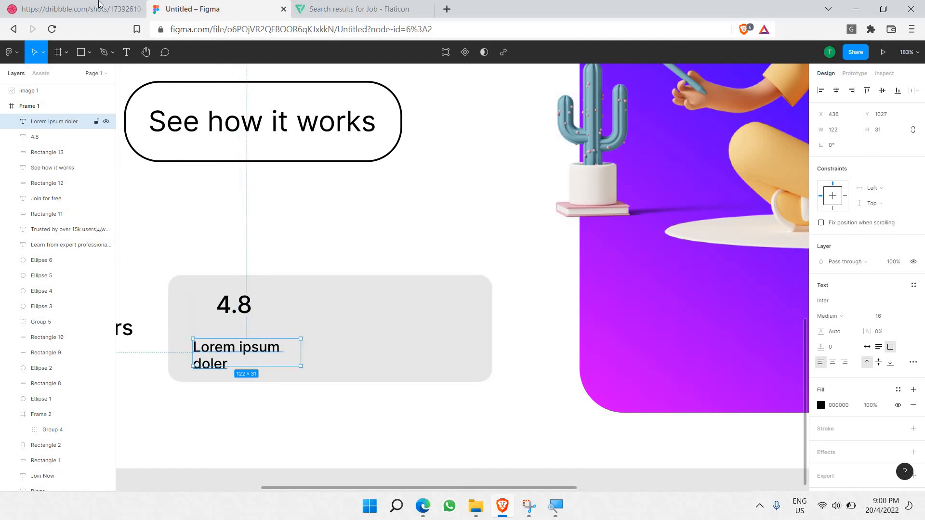
left_click(77, 9)
key("ctrl+Tab")
left_click_drag(309, 359, 331, 361)
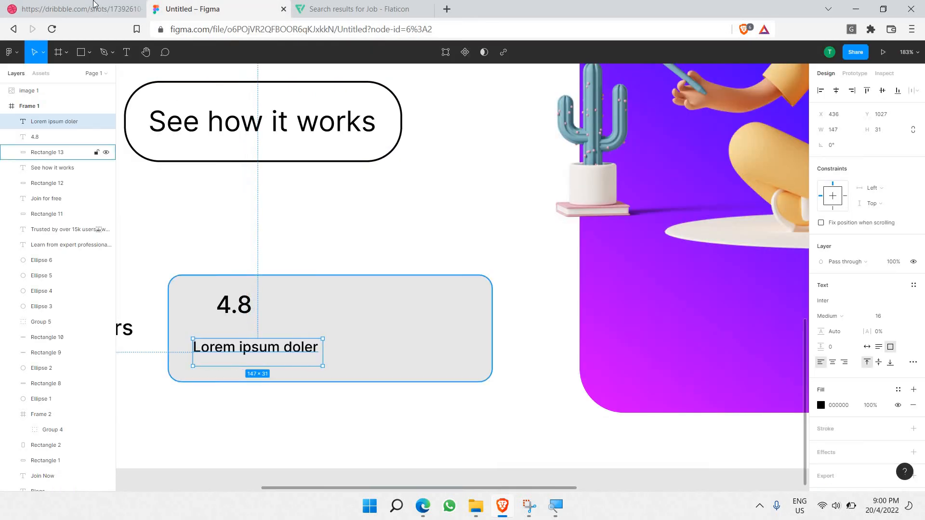
left_click(77, 8)
key("ctrl+Tab")
key("shift+Down")
- Left-align the "4.8" rating text within its box, keeping the box in line with the "Lorem ipsum doler" text below
left_click(234, 312)
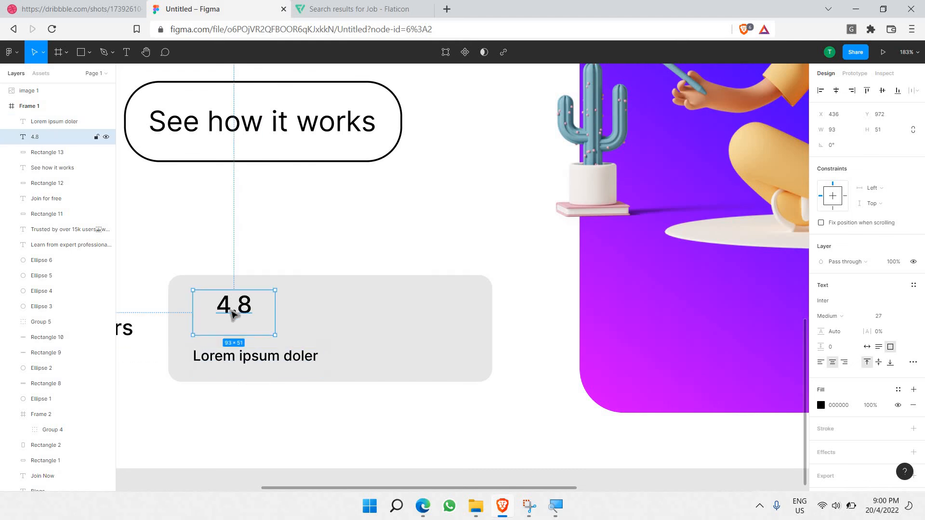
key("Left")
key("Left")
key("Left")
key("Left")
key("Left")
left_click_drag(236, 317, 240, 320)
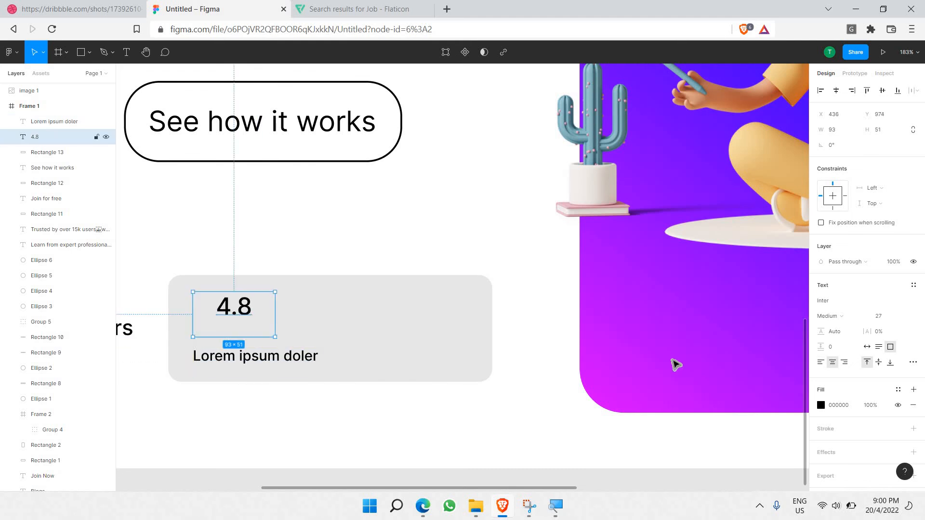
key("Return")
key("ctrl+alt+l")
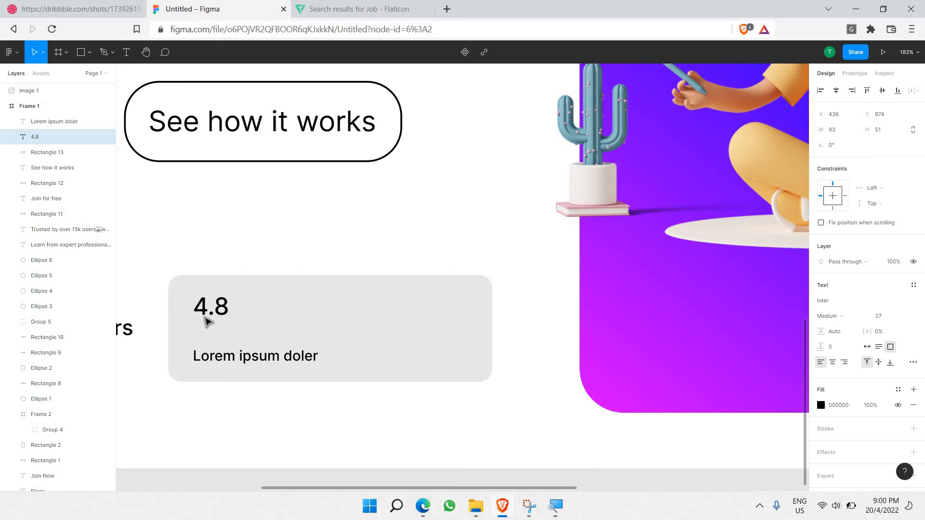
key("Escape")
- Reduce the "4.8" text box to about 93 × 26 and reposition it near the card's upper-left corner
left_click_drag(214, 319, 213, 319)
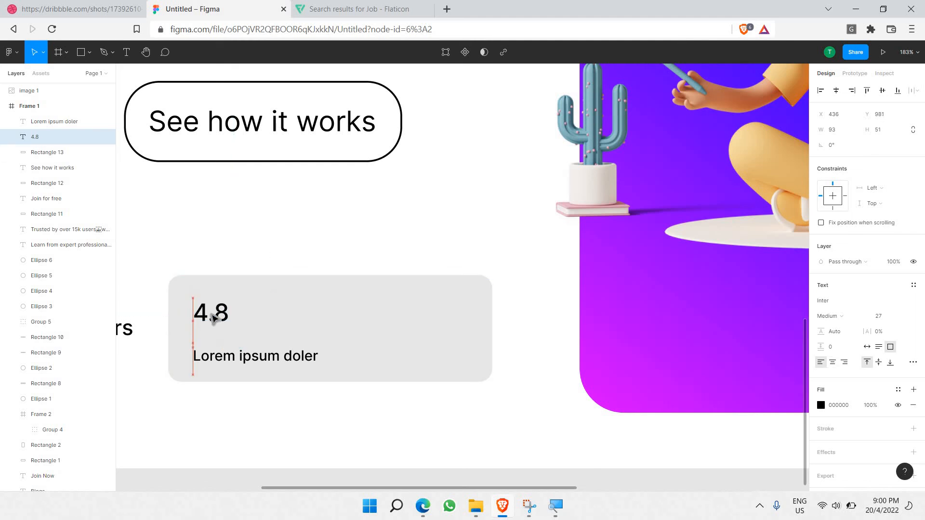
key("Escape")
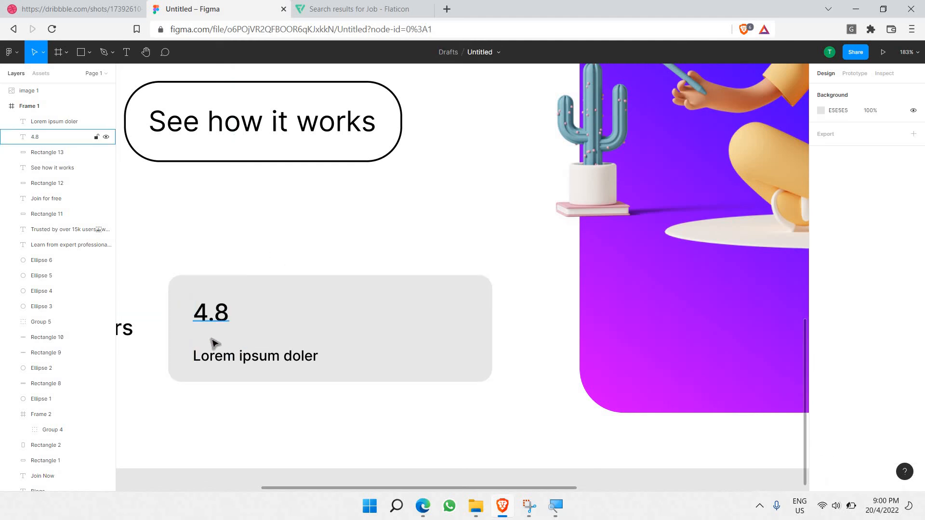
left_click(216, 342)
left_click_drag(219, 346, 206, 310)
left_click(275, 278)
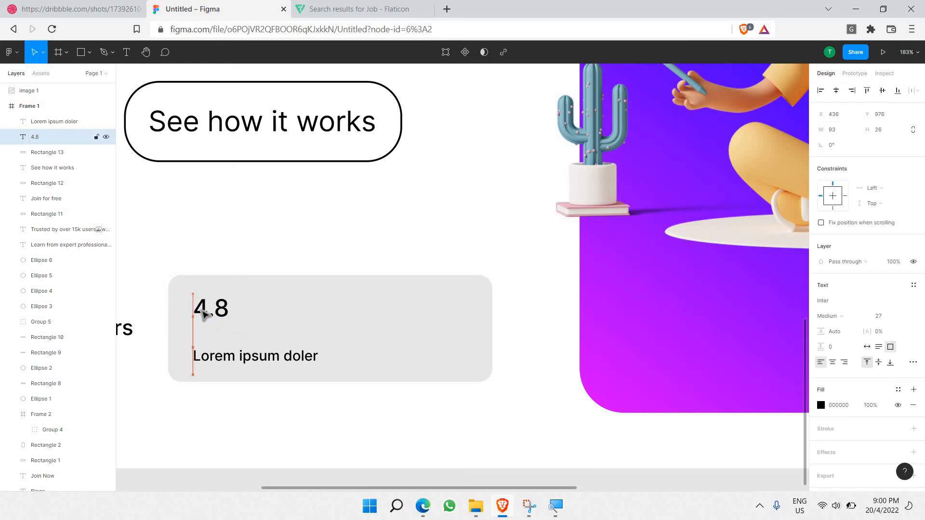
left_click(275, 218)
- Switch to Flaticon, close the opened suitcase icon and search the icons for "star"
left_click(364, 7)
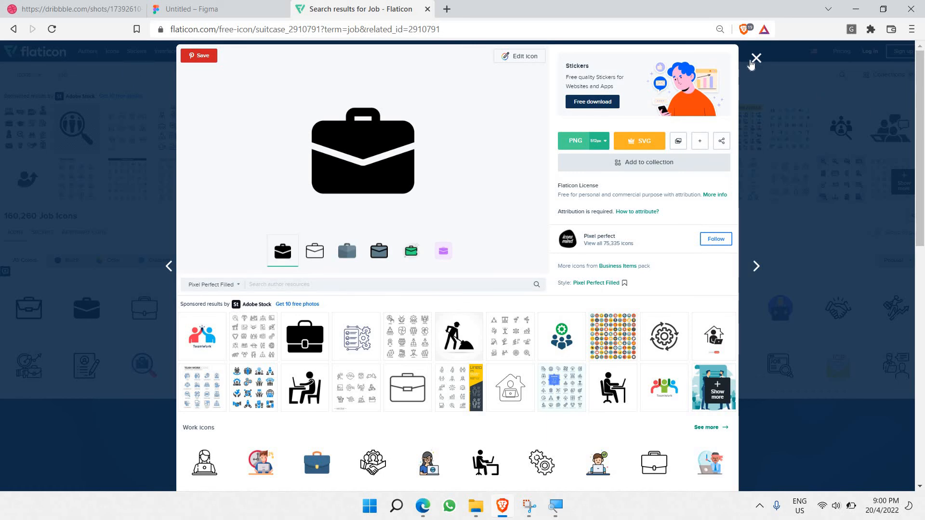
key("Escape")
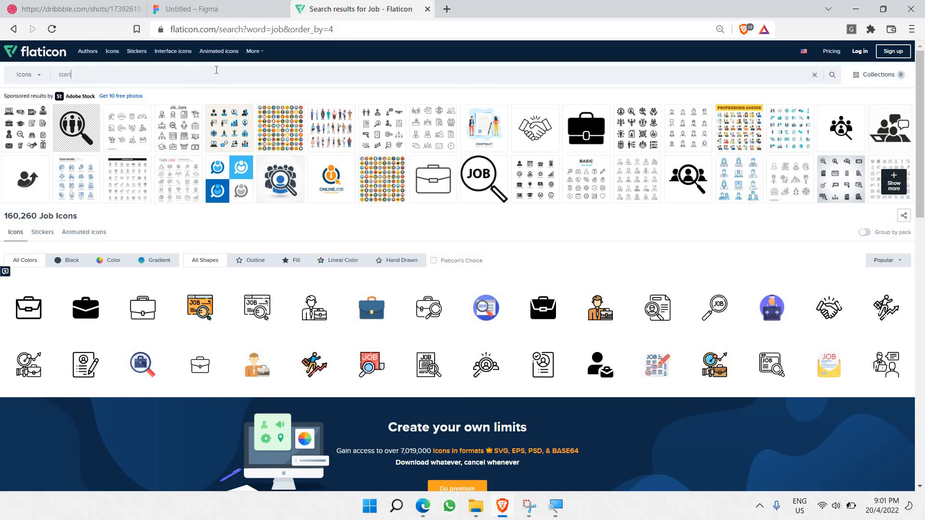
left_click(219, 70)
key("Return")
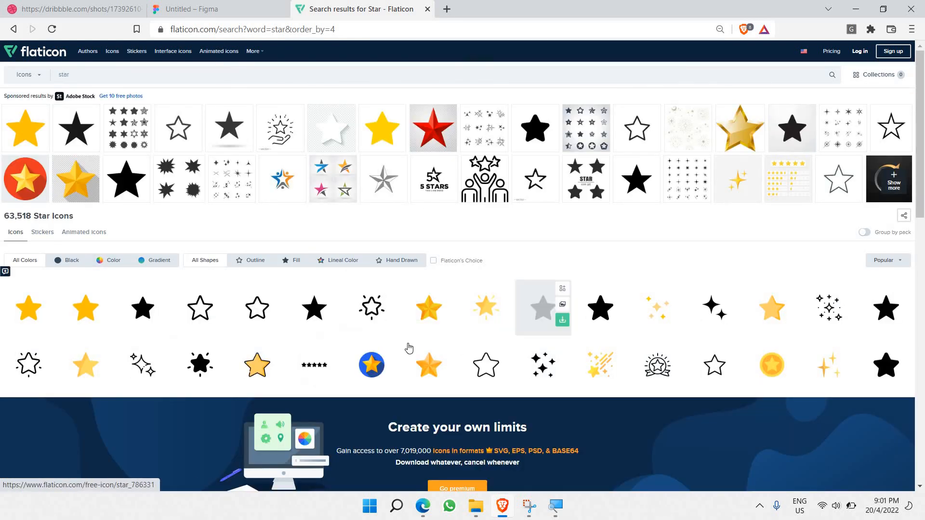
- Open the solid yellow star icon, copy its image and return to the Figma design
left_click(96, 314)
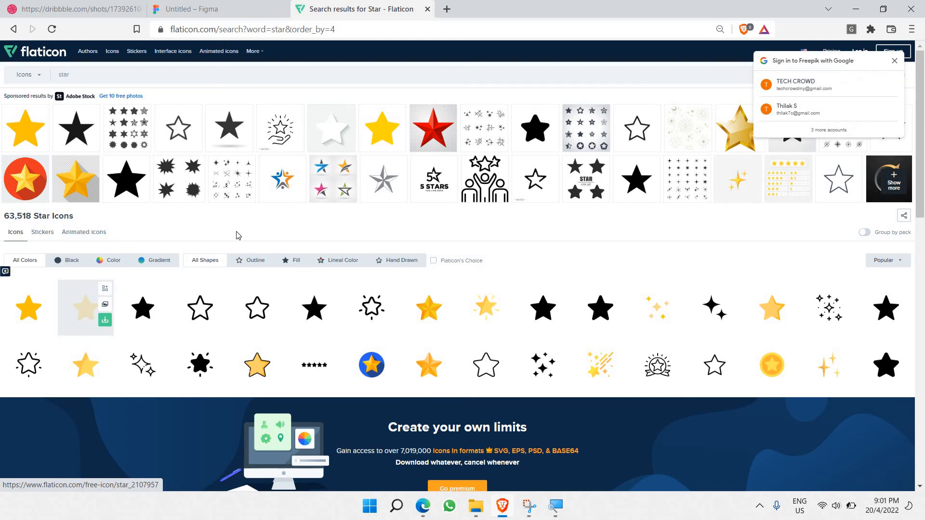
right_click(381, 182)
right_click(361, 170)
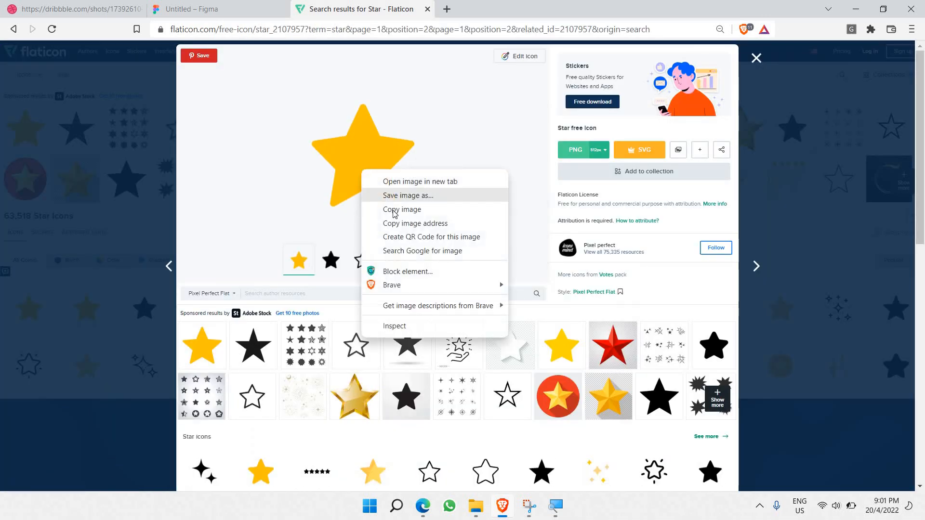
left_click(153, 4)
left_click(188, 9)
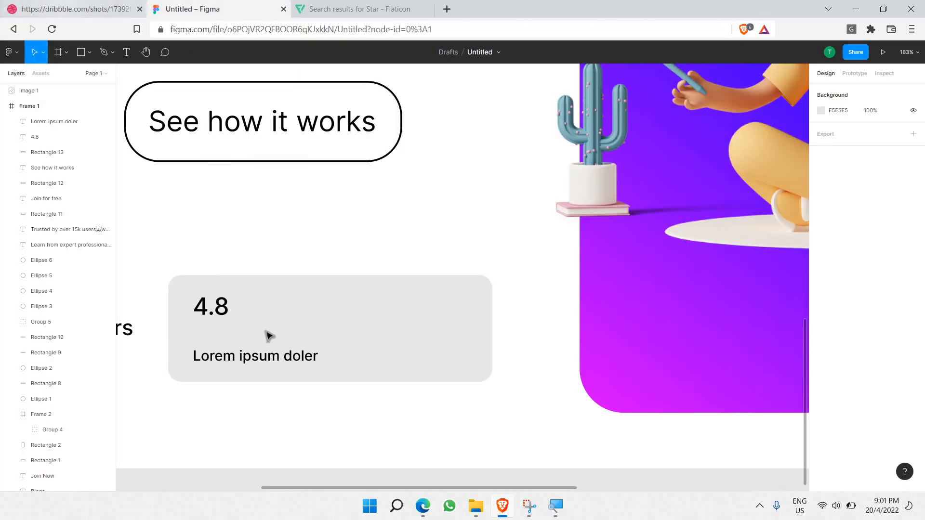
left_click(269, 336)
key("ctrl+v")
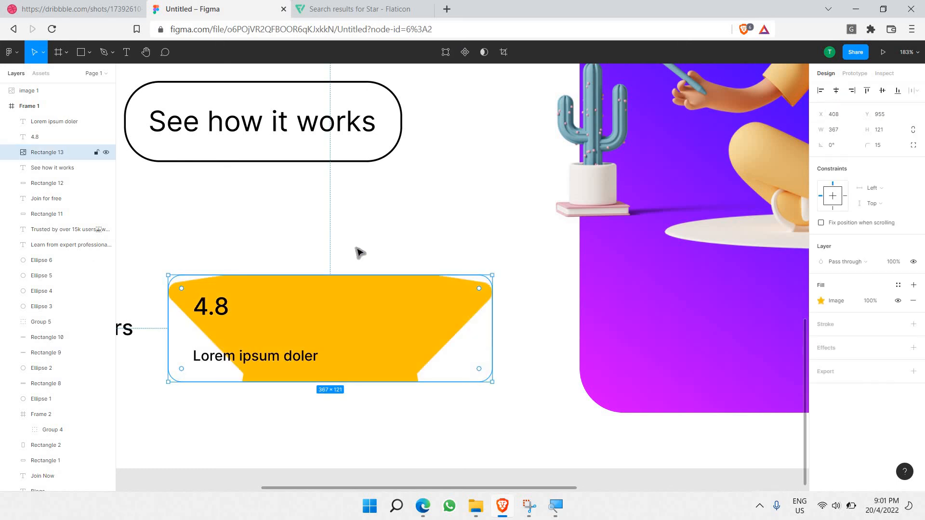
key("ctrl+z")
- Paste the yellow star image on the canvas, scale it to 18 × 18 and place it in the card between "4.8" and "Lorem ipsum doler"
left_click(409, 243)
key("ctrl+v")
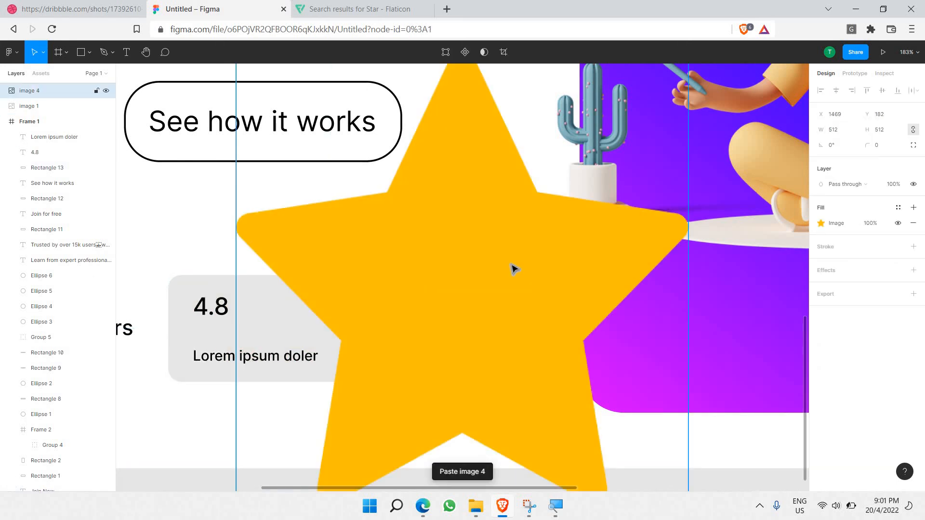
scroll(512, 268, "right", 1)
scroll(511, 266, "down", 4)
left_click_drag(571, 355, 438, 401)
scroll(423, 207, "up", 3)
scroll(375, 295, "up", 2)
scroll(357, 398, "up", 3)
- Add three copies of the 18 × 18 star in a row beside the first one, under the "4.8" rating
key("ctrl+v")
key("ctrl+v")
key("ctrl+v")
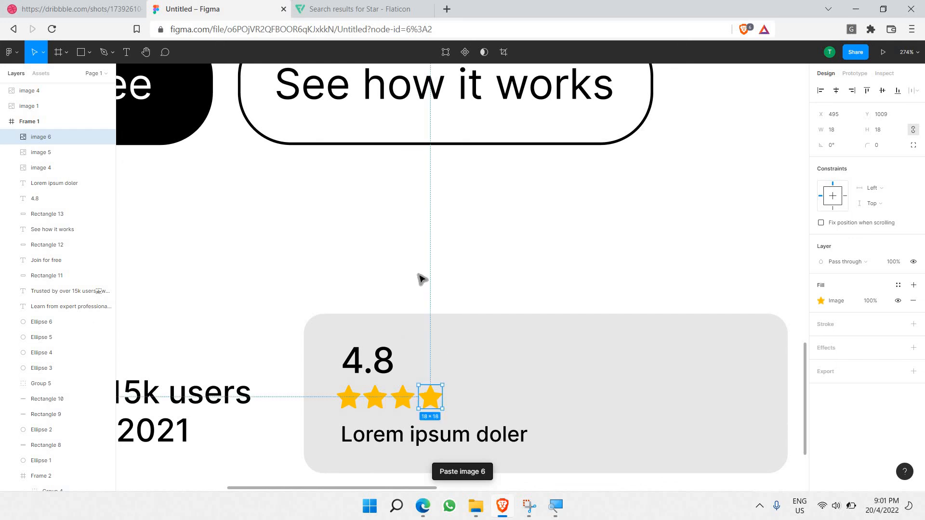
- Add a fifth 18 × 18 star at the end of the star row, at X 516 and Y 1009
left_click(418, 276)
left_click(439, 404)
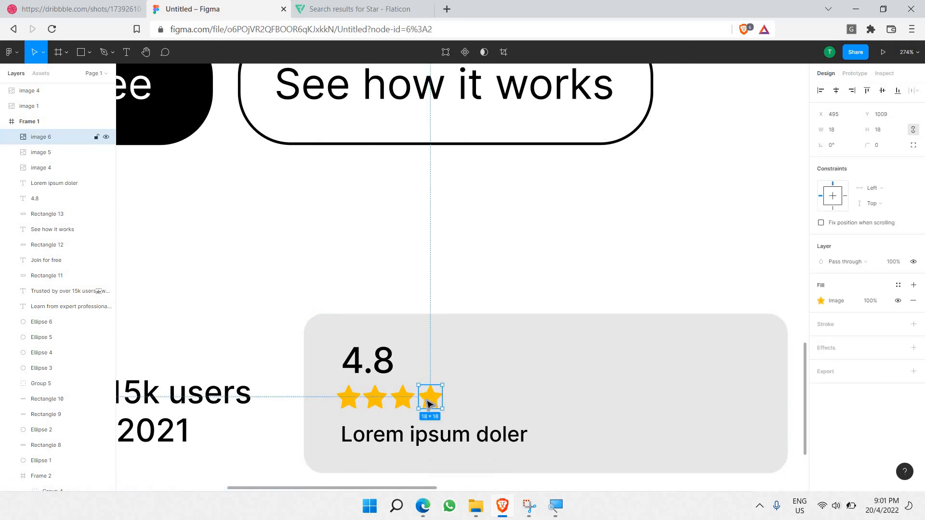
key("ctrl+v")
left_click_drag(434, 403, 455, 403)
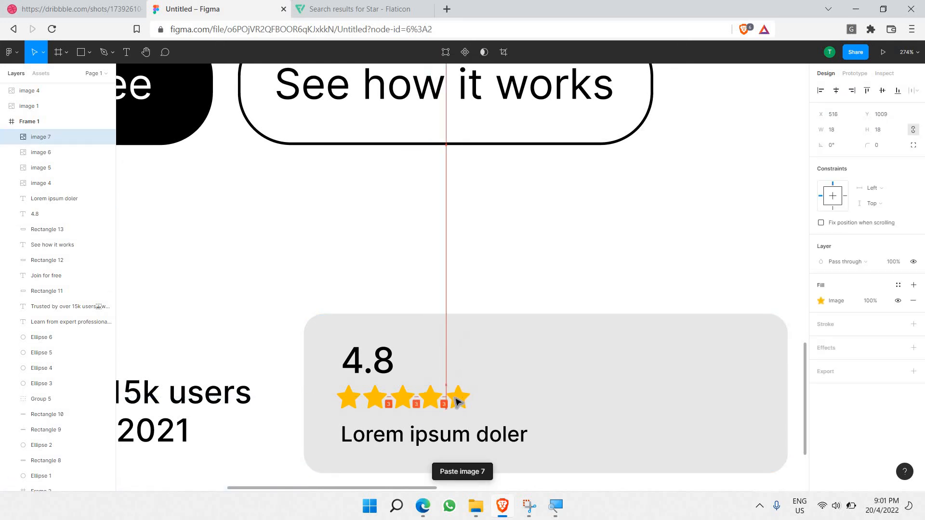
left_click(480, 375)
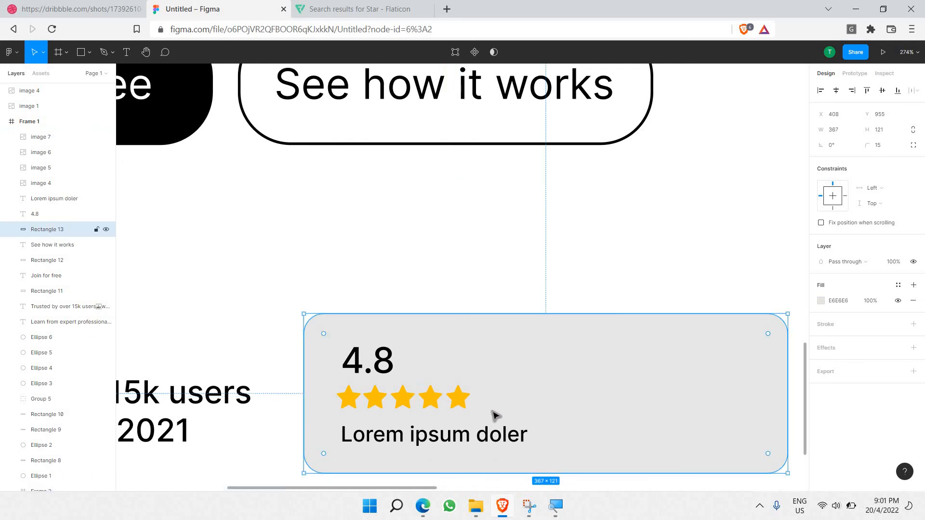
- Turn the fifth star into a mask and draw a grey rectangle of about 25 × 24 over it
scroll(495, 414, "up", 5)
right_click(390, 374)
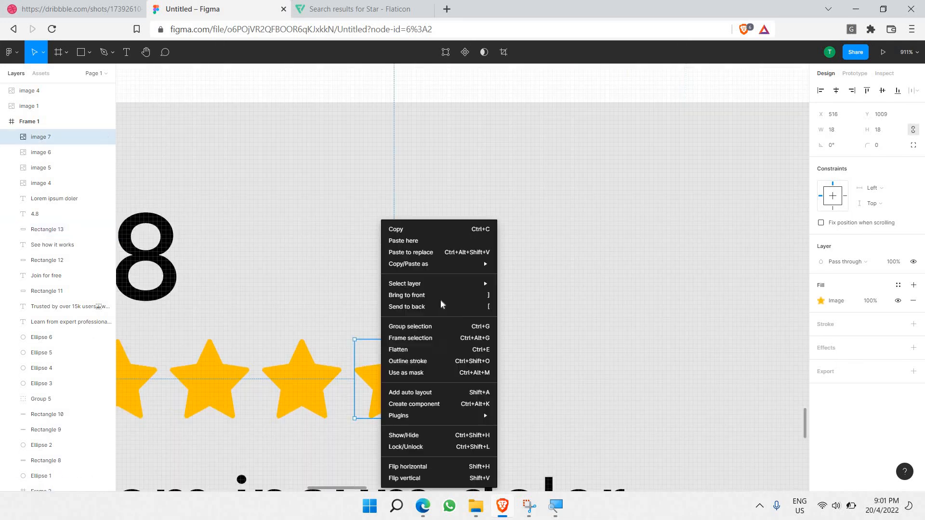
left_click(432, 374)
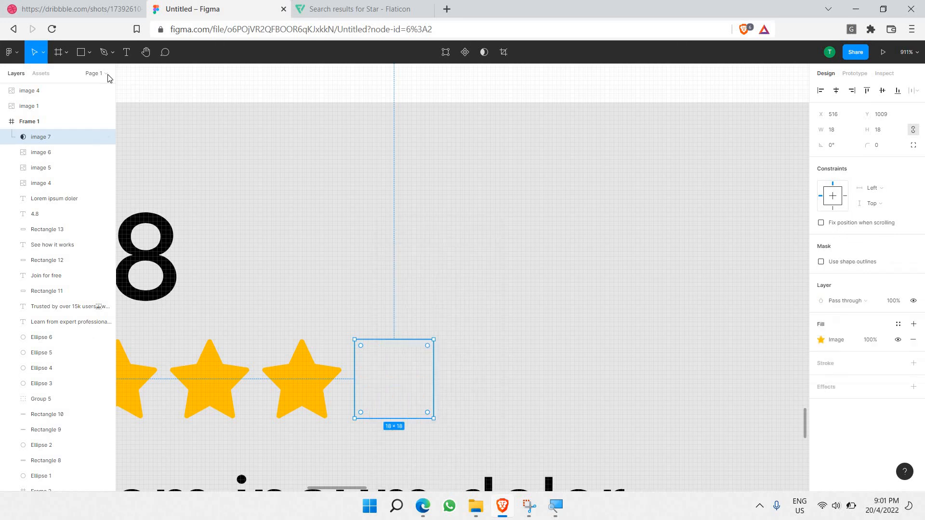
left_click(89, 52)
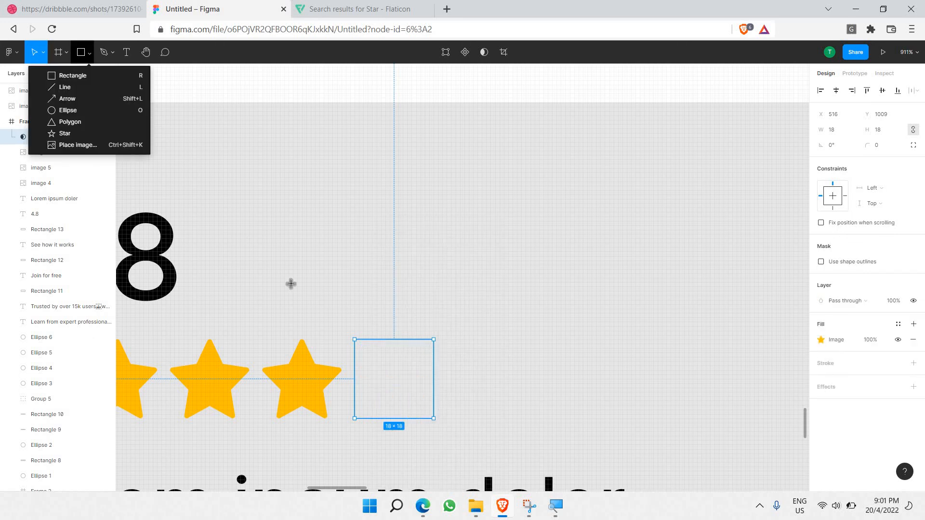
key("r")
left_click_drag(341, 327, 450, 432)
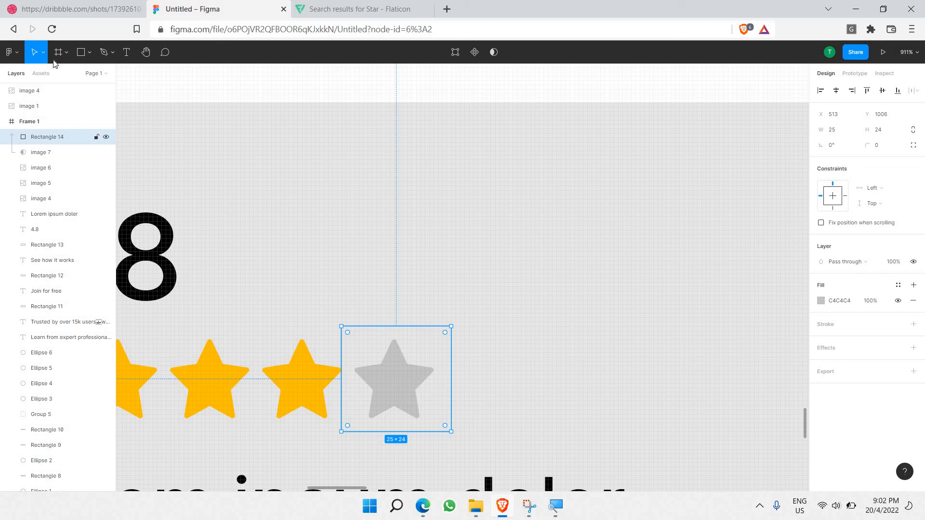
- Draw a second rectangle of about 25 × 28 over the masked star and fill it with the neighbouring star's yellow, FFC107
left_click(81, 52)
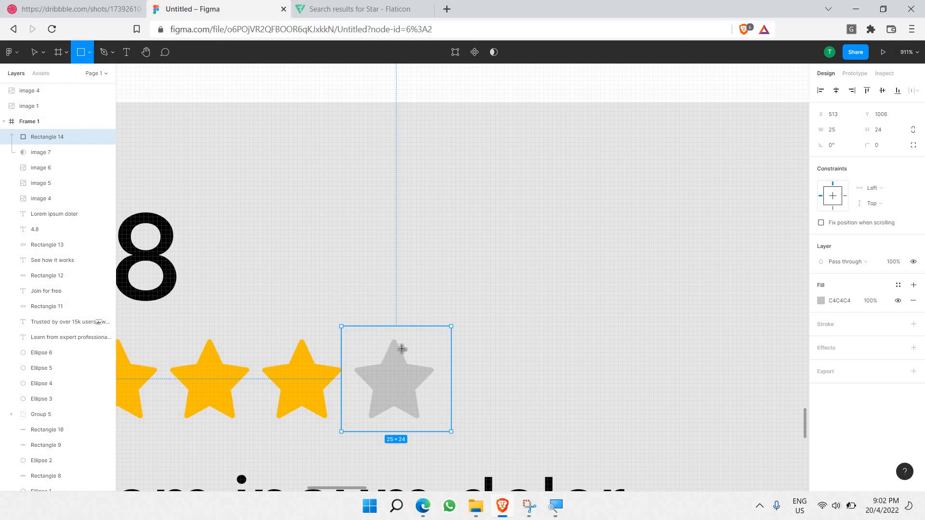
mouse_move(460, 313)
left_mouse_down()
mouse_move(354, 421)
mouse_move(350, 435)
left_mouse_up()
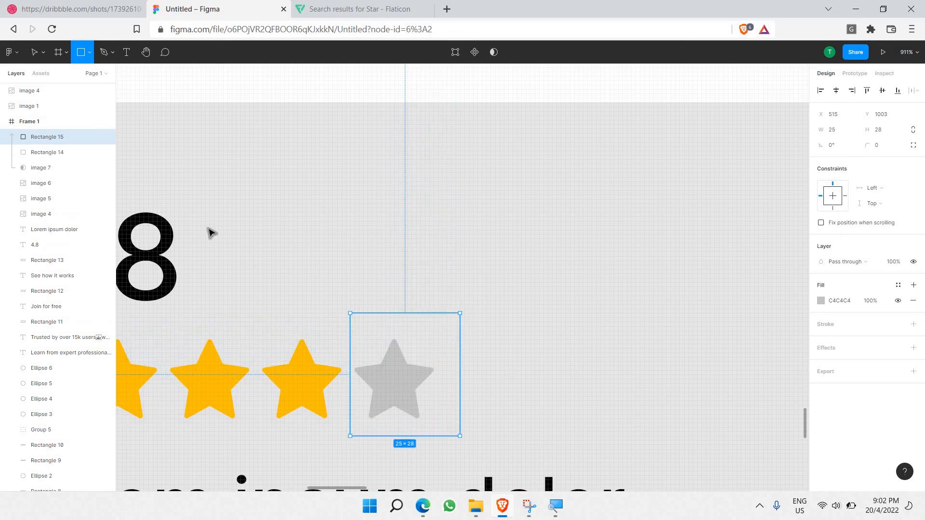
left_click(820, 301)
left_click(708, 385)
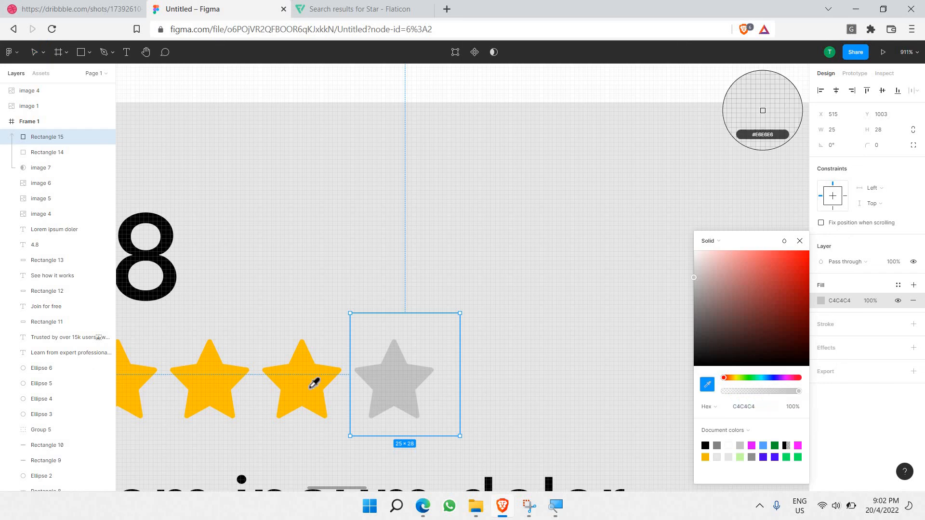
left_click(314, 383)
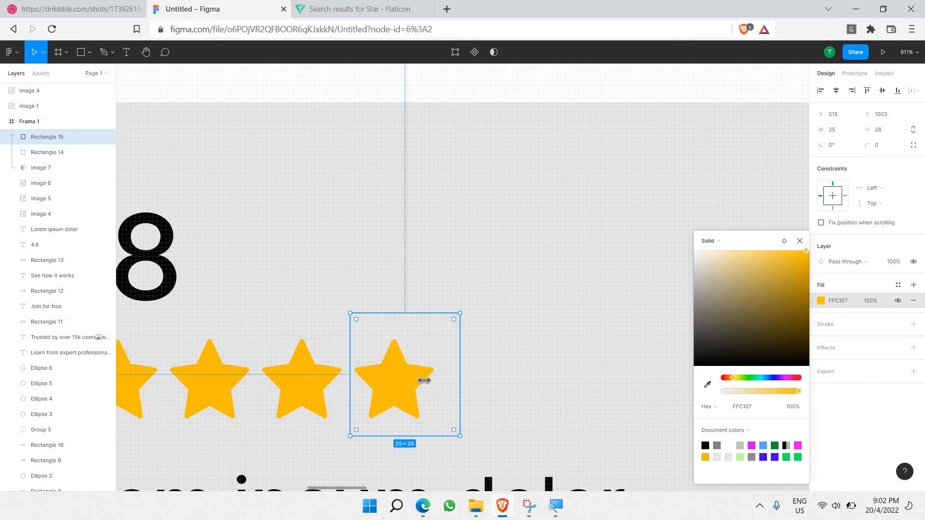
- Narrow the yellow rectangle from its right side so it covers only about the left two-thirds of the fifth star
left_click_drag(418, 382, 409, 383)
left_click(440, 366)
left_click(429, 370)
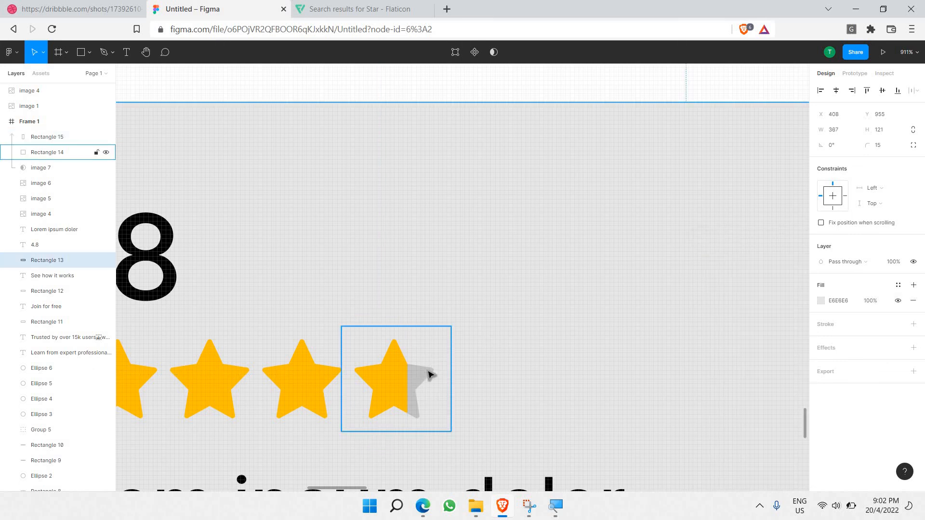
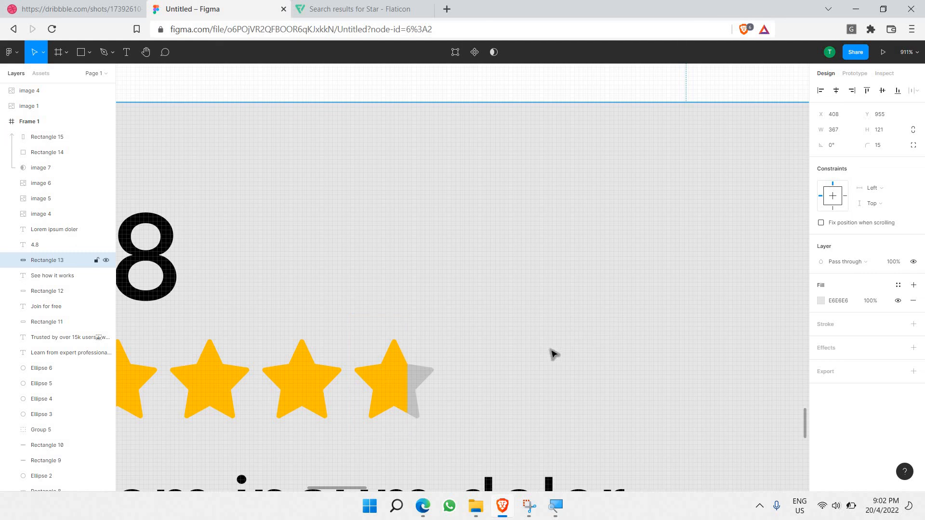
- Check the Dribbble reference, duplicate the "4.8" text into the right half of the card and change the copy to "1000+"
scroll(553, 354, "down", 5)
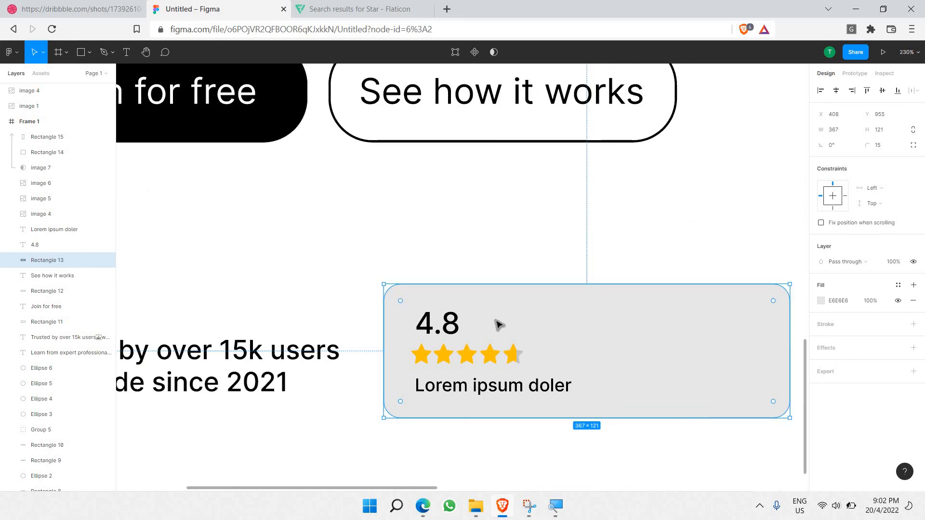
scroll(496, 264, "right", 2)
left_click(77, 8)
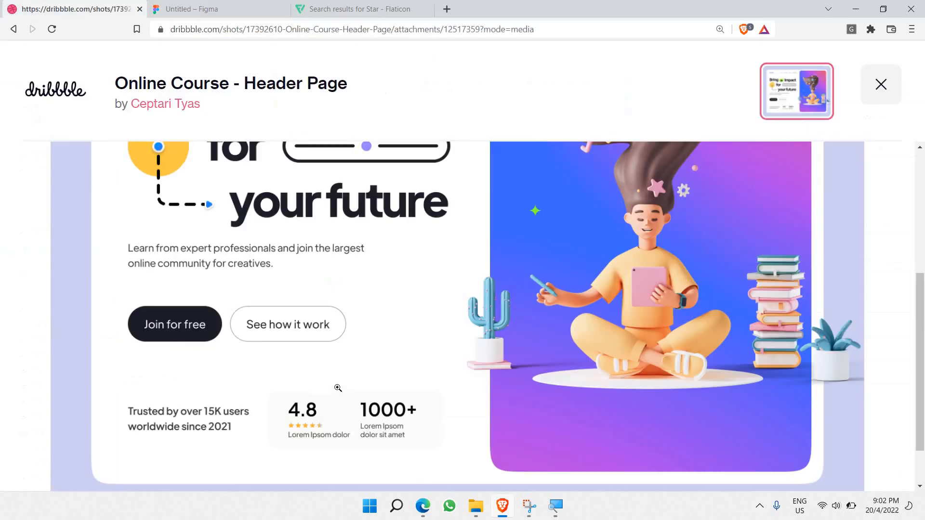
left_click(202, 4)
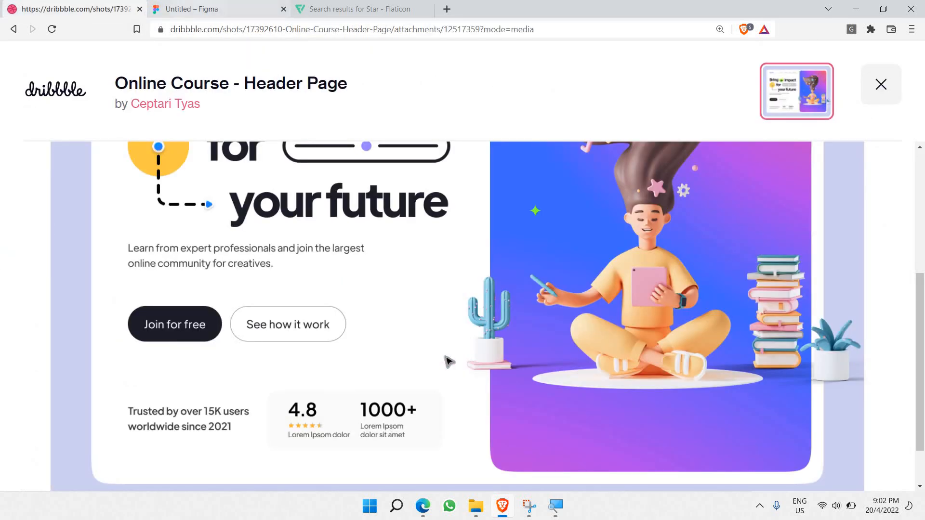
left_click(380, 329)
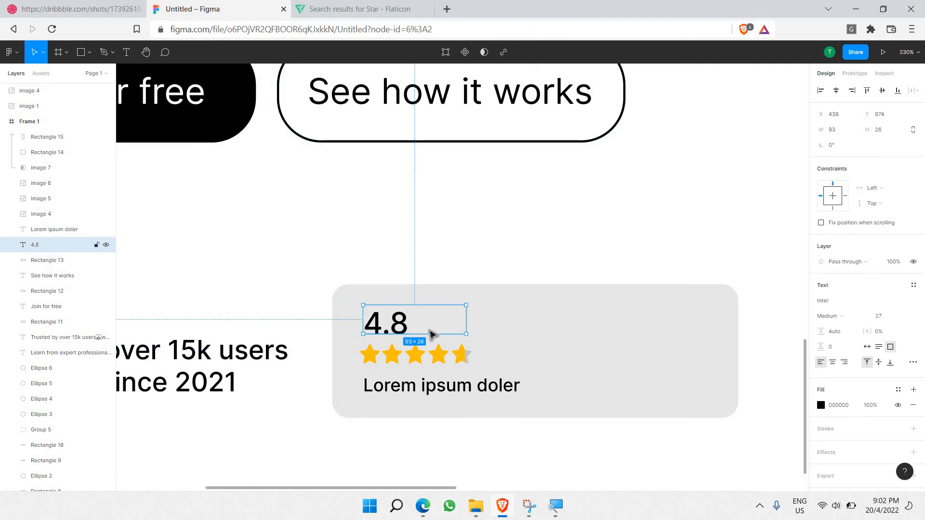
key("ctrl+v")
left_click_drag(411, 324, 610, 329)
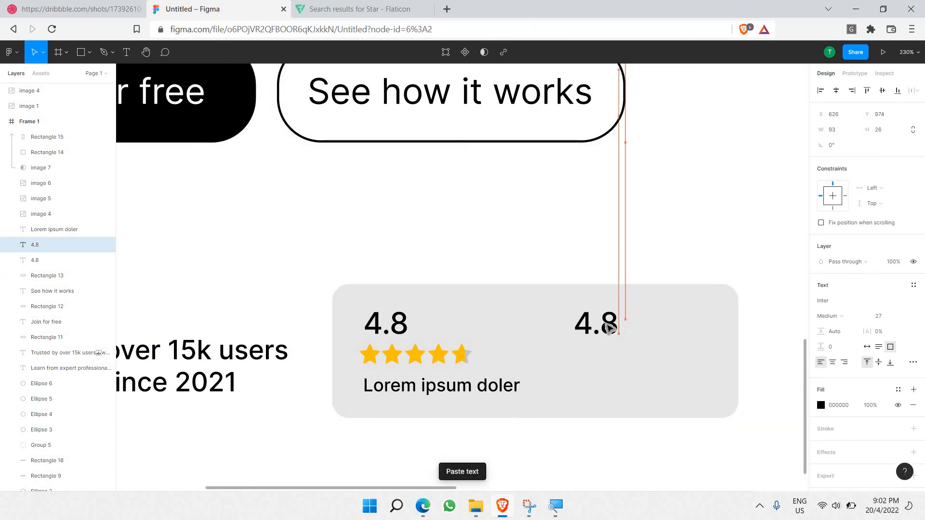
double_click(608, 325)
type("1000")
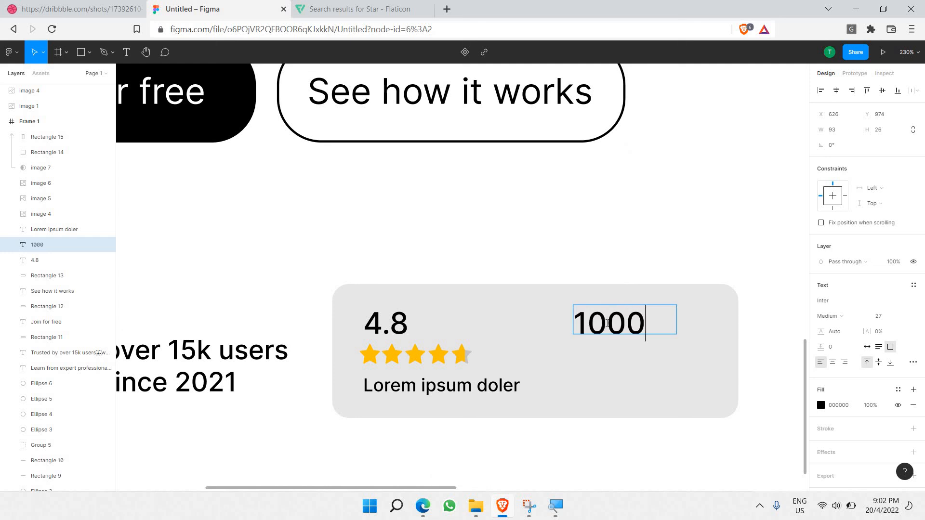
type("+")
left_click(418, 382)
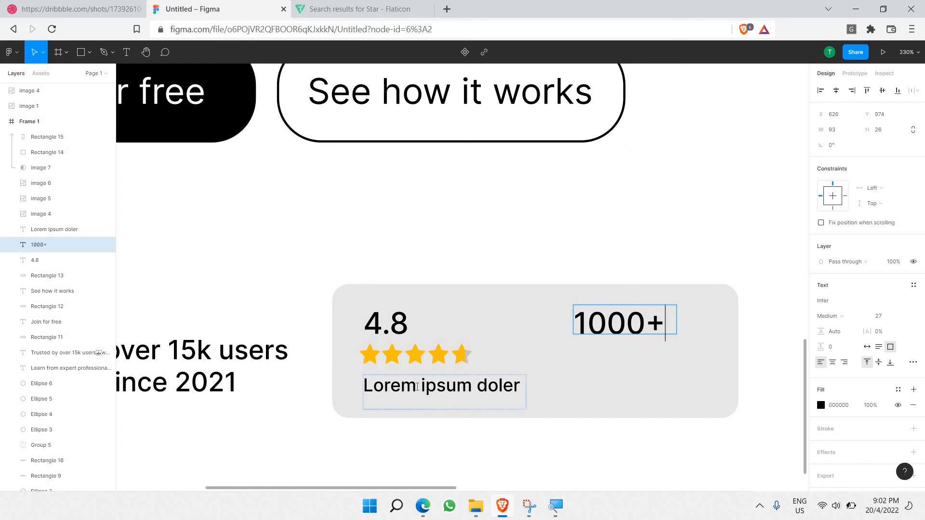
key("Escape")
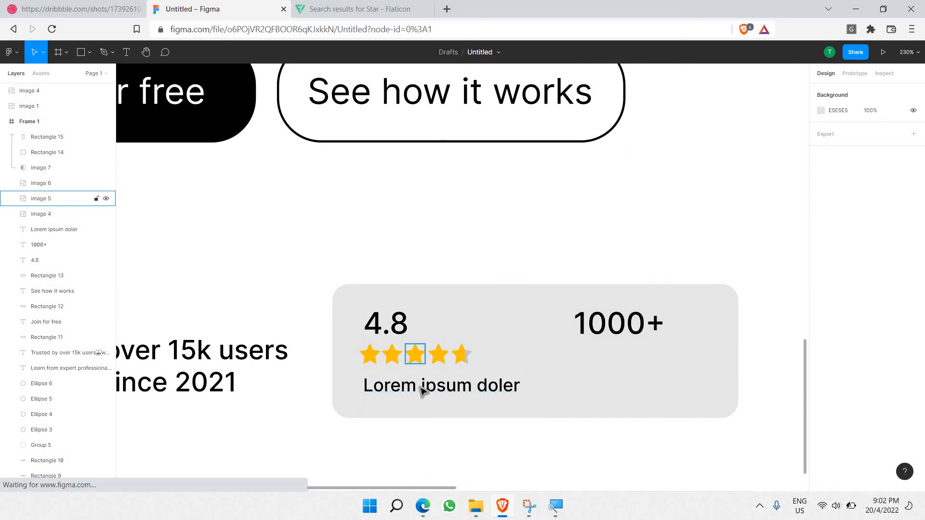
- Duplicate the "Lorem ipsum doler" caption beneath "1000+" and shift "1000+" left to line up with it
left_click(425, 388)
key("ctrl+c")
key("ctrl+v")
left_click_drag(428, 392, 624, 361)
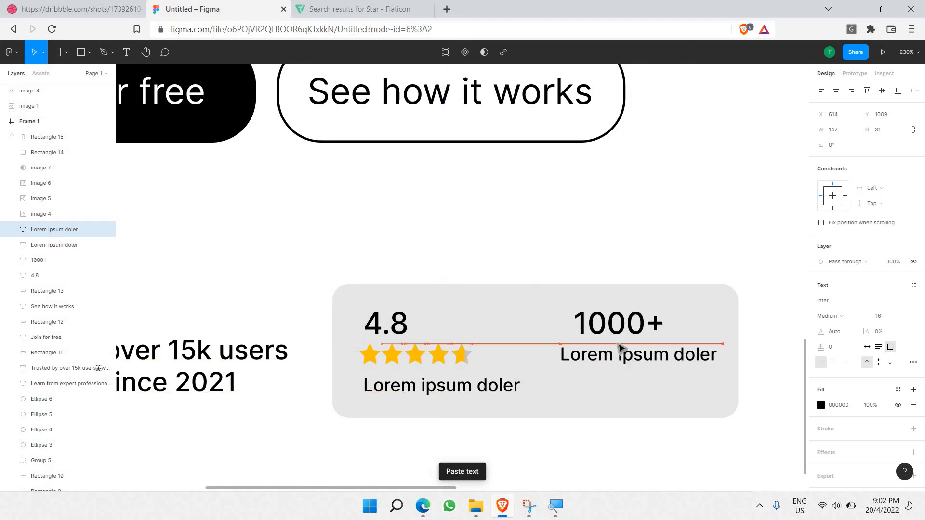
left_click(611, 329)
left_click_drag(610, 330, 606, 331)
- Compare with the Dribbble reference and break the caption under "1000+" into two lines before "doler"
left_click(116, 10)
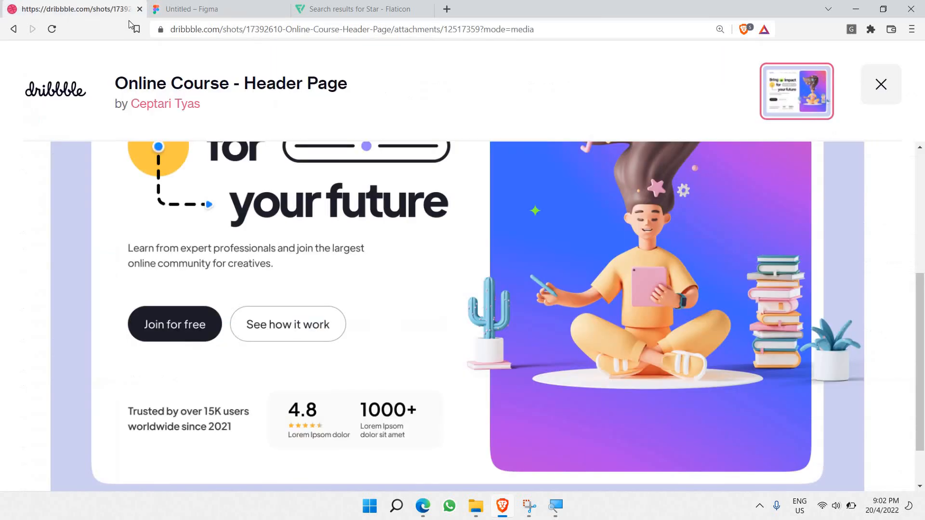
left_click(249, 5)
left_click(675, 356)
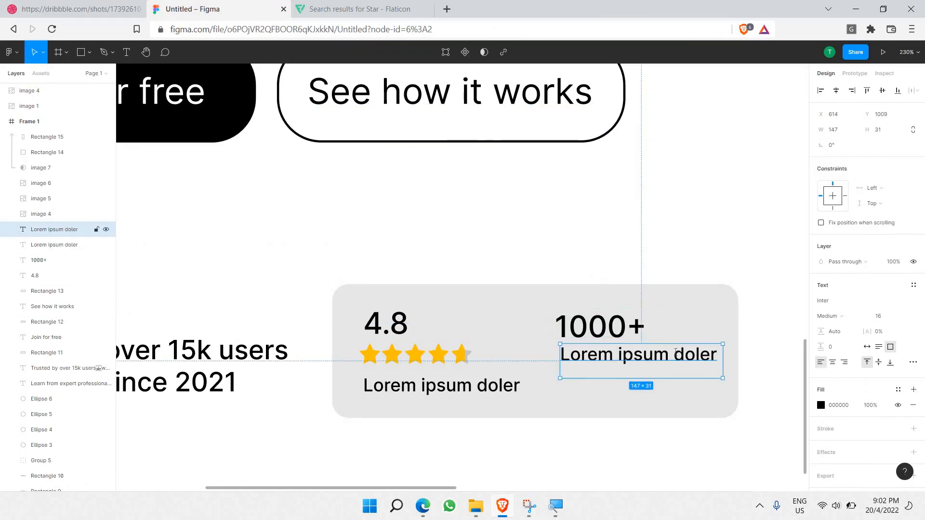
double_click(675, 352)
key("Return")
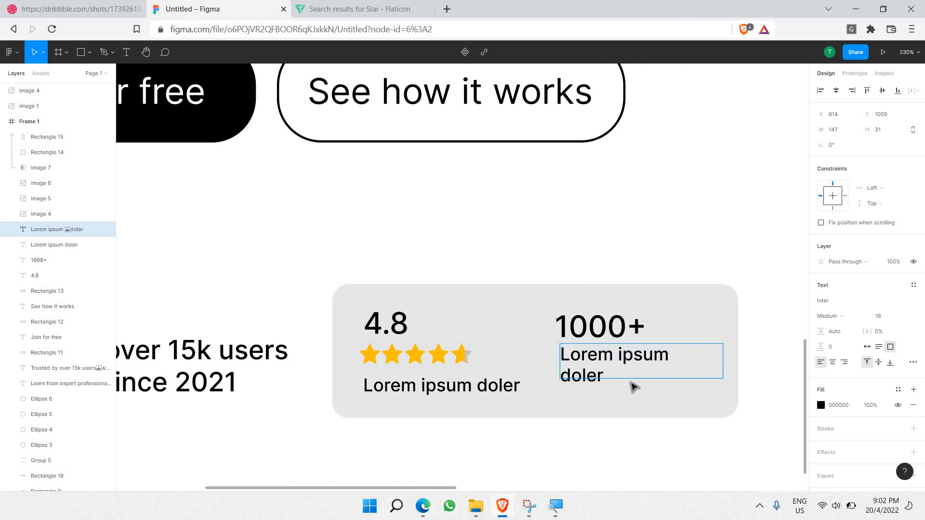
key("Escape")
- Following the Dribbble reference, append "sit amet" to the caption's second line and extend its text box to a height of 43
left_click(79, 4)
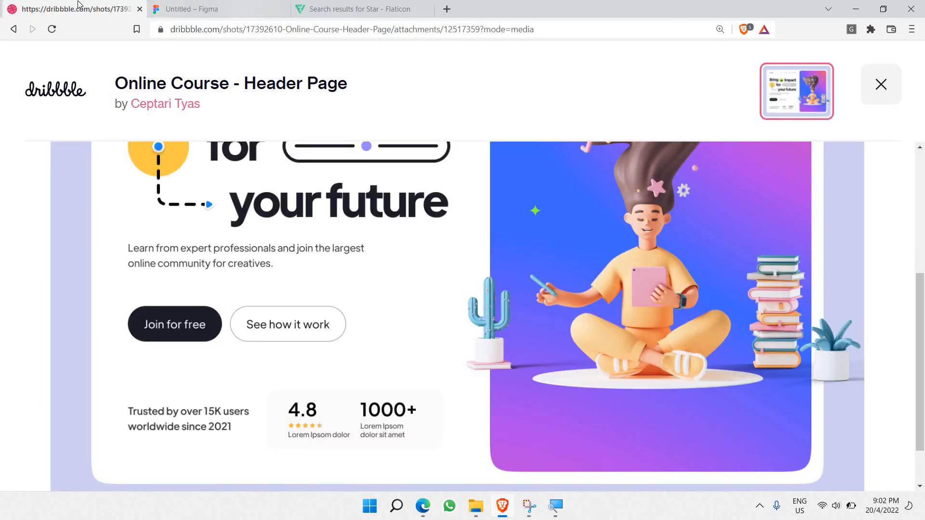
left_click(175, 5)
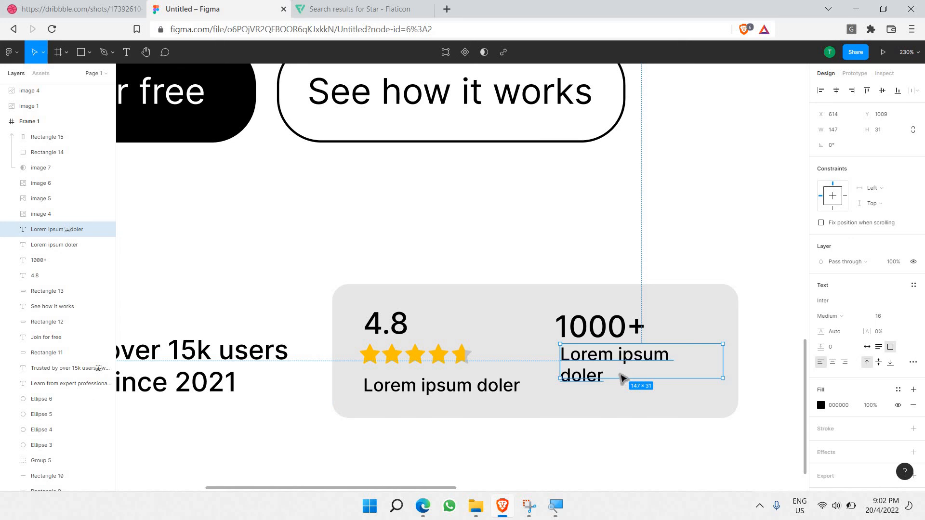
left_click(606, 375)
double_click(604, 374)
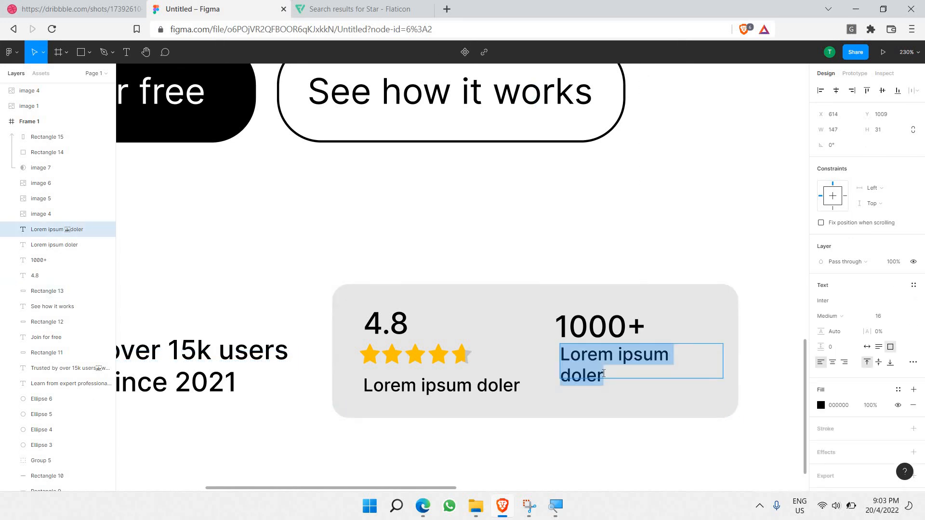
key("BackSpace")
key("ctrl+z")
left_click(603, 374)
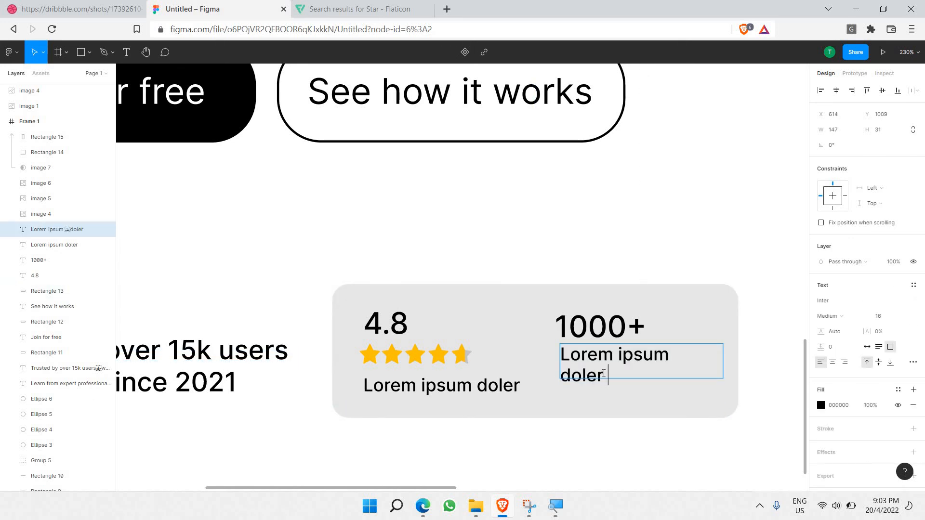
type("sit amet")
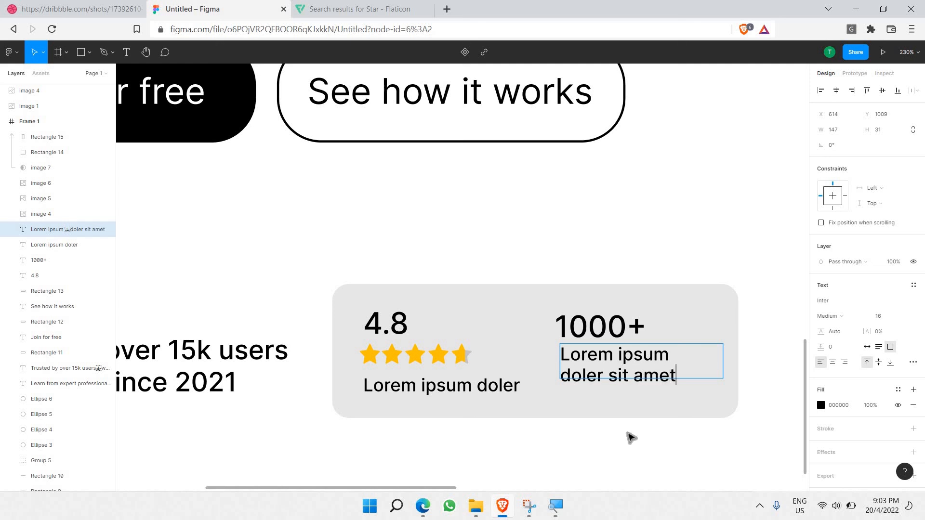
key("Escape")
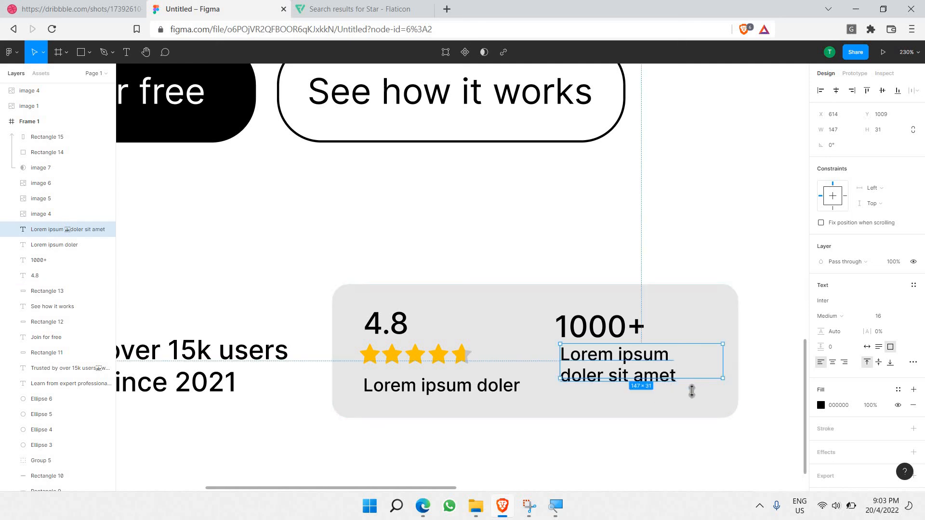
left_click_drag(692, 391, 692, 391)
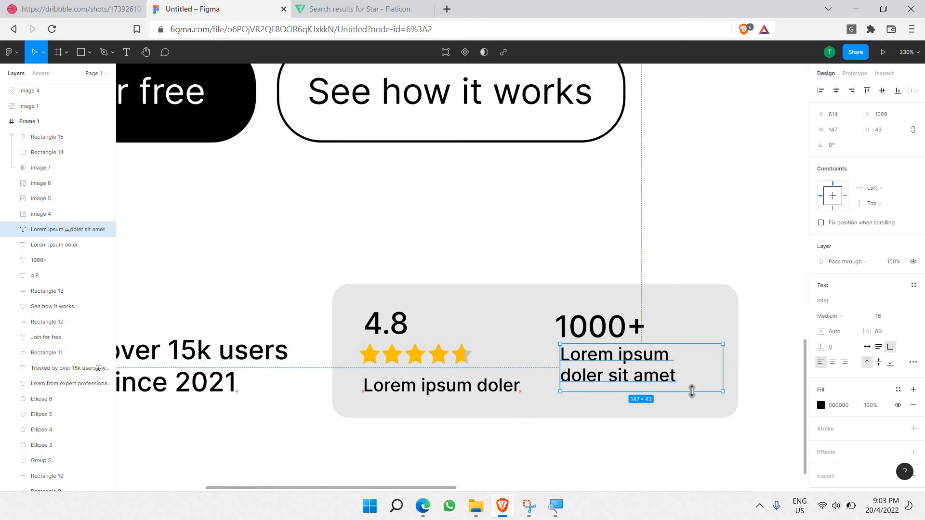
- Recheck the Dribbble reference, move the two-line caption down to Y 1018 beneath "1000+" and open its text for editing
left_click(117, 6)
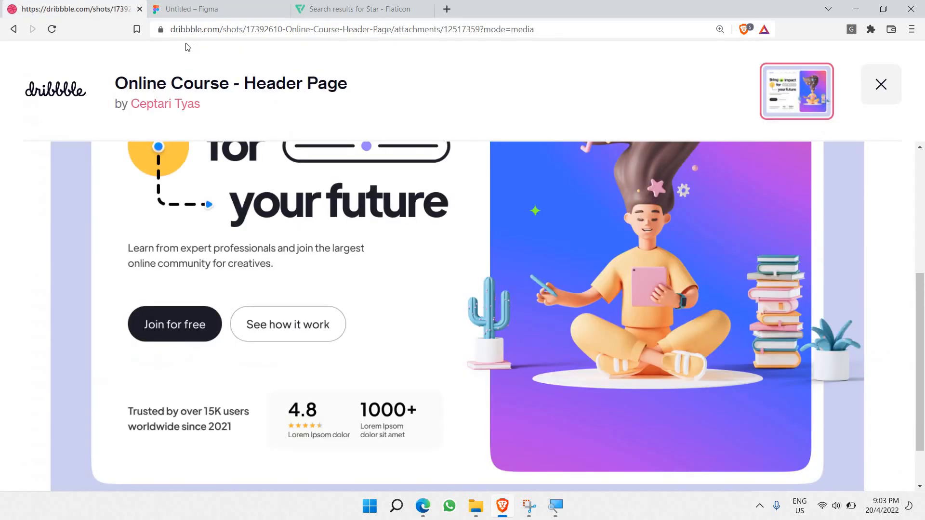
left_click(243, 7)
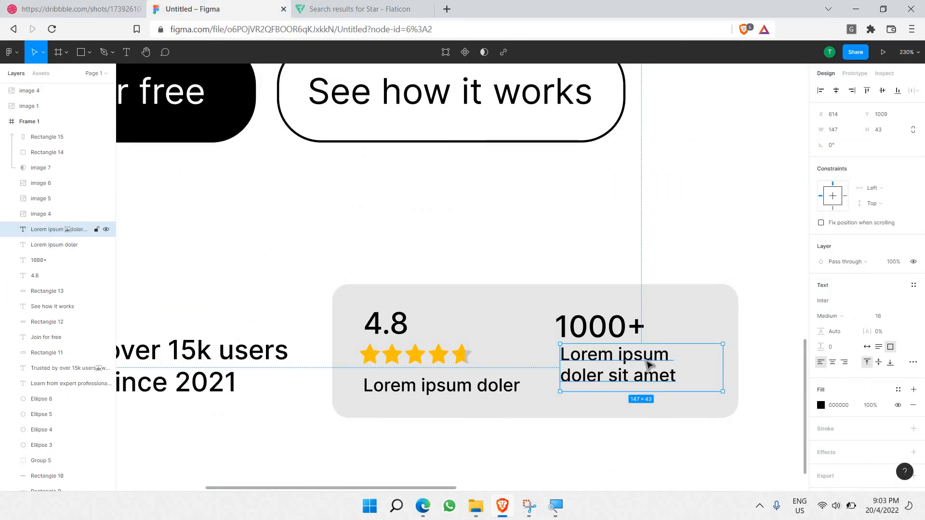
left_click_drag(654, 374, 646, 369)
double_click(646, 368)
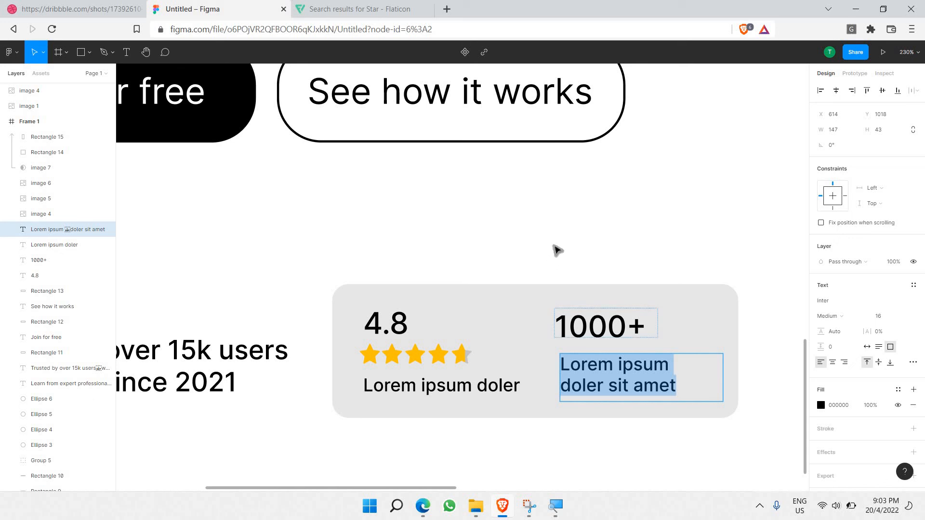
- Lower "1000+" to Y 983 and shrink the whole star rating row to about 80 × 21
key("Escape")
left_click_drag(594, 332, 594, 333)
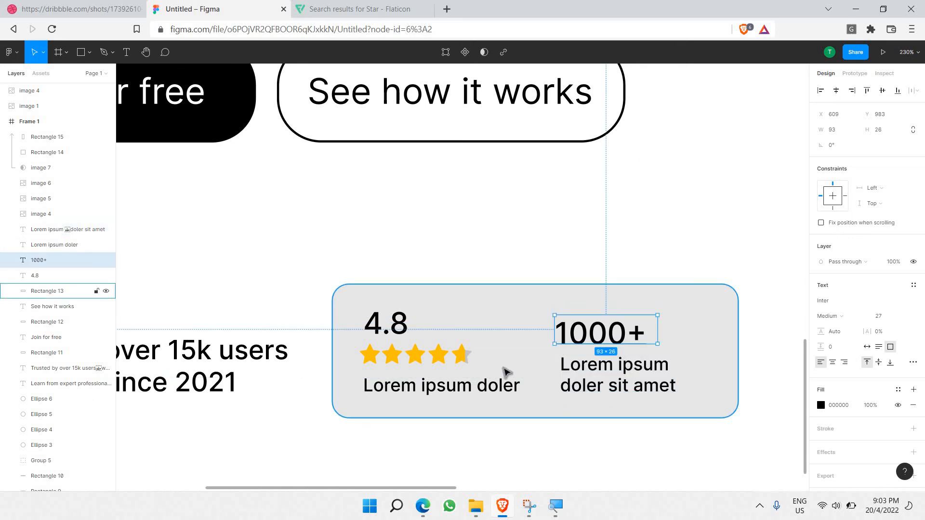
left_click_drag(504, 368, 449, 349)
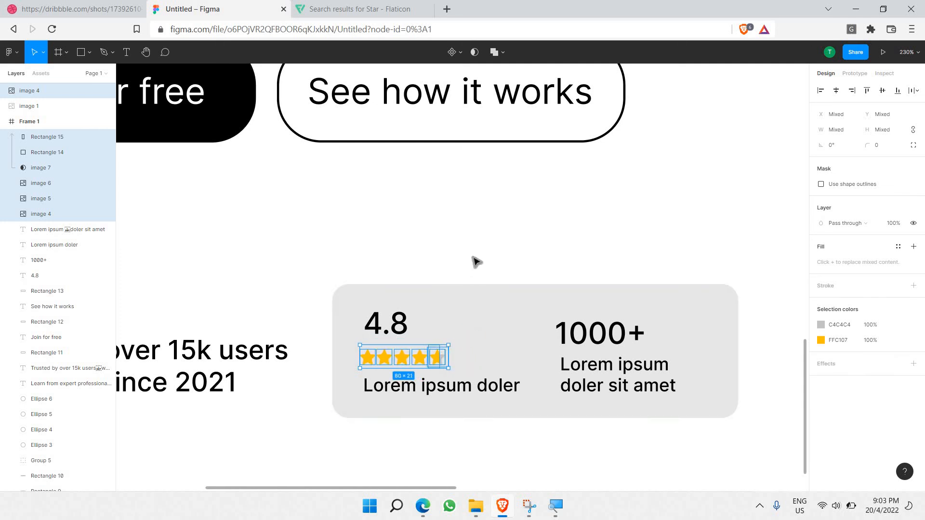
left_click(475, 265)
- Raise "1000+" to Y 978 and place "4.8" level with it at X 433, Y 978 above the stars
left_click(605, 337)
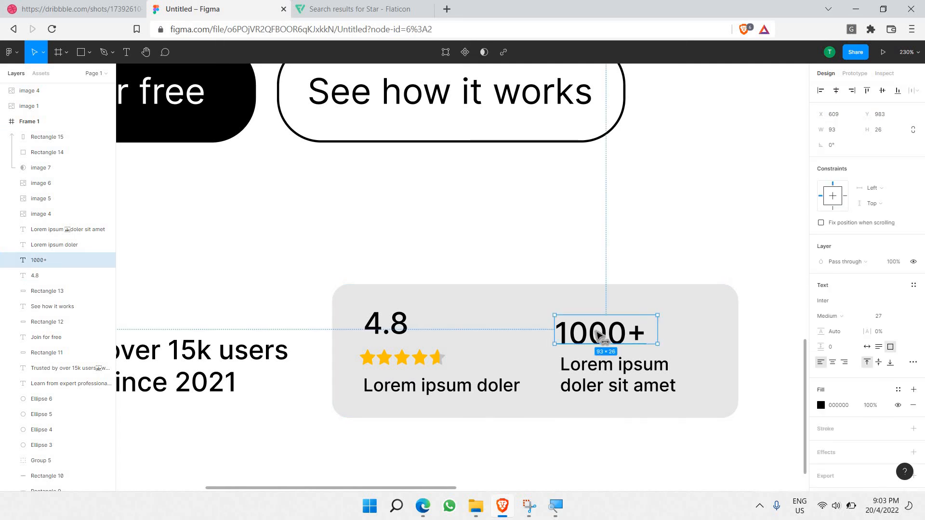
left_click_drag(597, 335, 599, 328)
left_click_drag(378, 327, 391, 331)
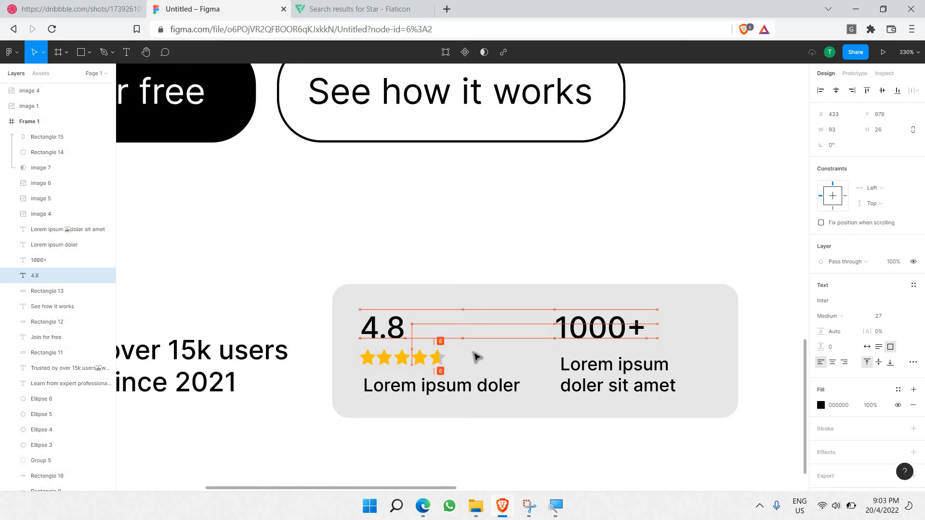
left_click(527, 373)
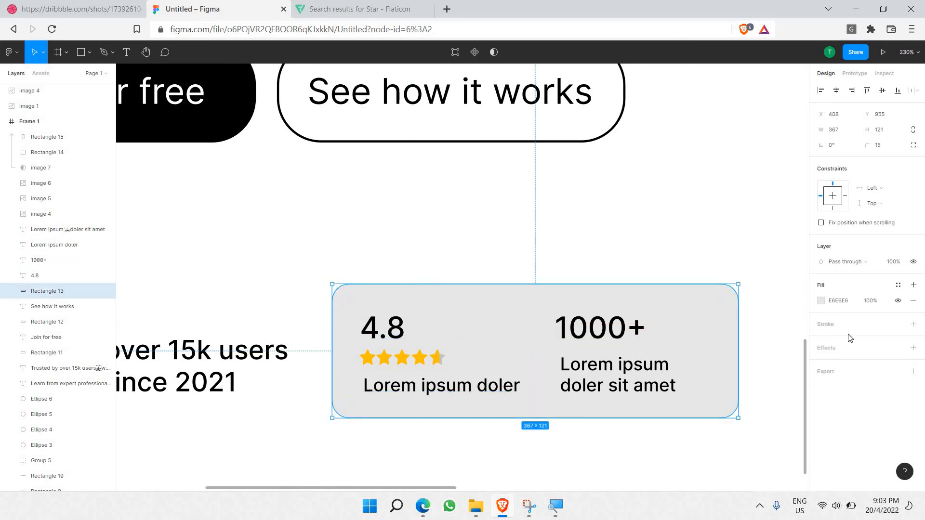
- Set the font size of the "Lorem ipsum doler" caption beneath the stars to 15
double_click(475, 387)
left_click(903, 316)
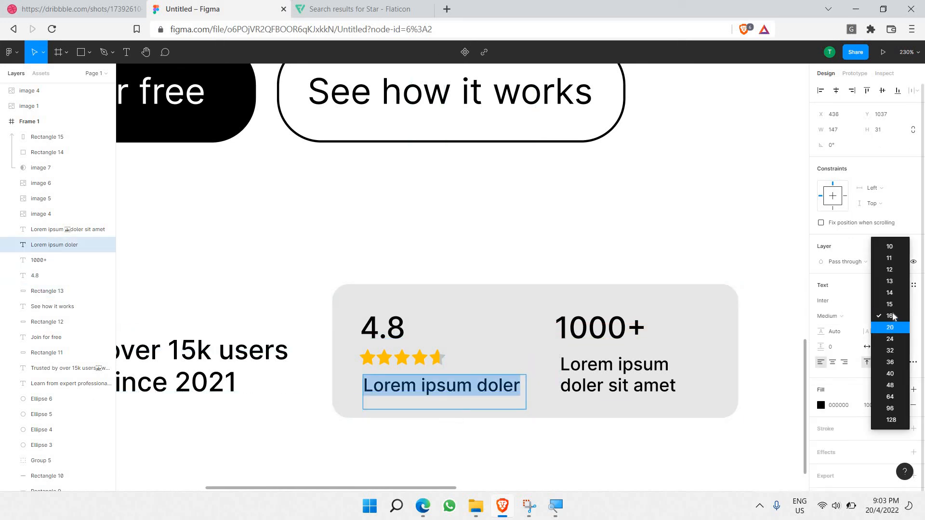
left_click(887, 311)
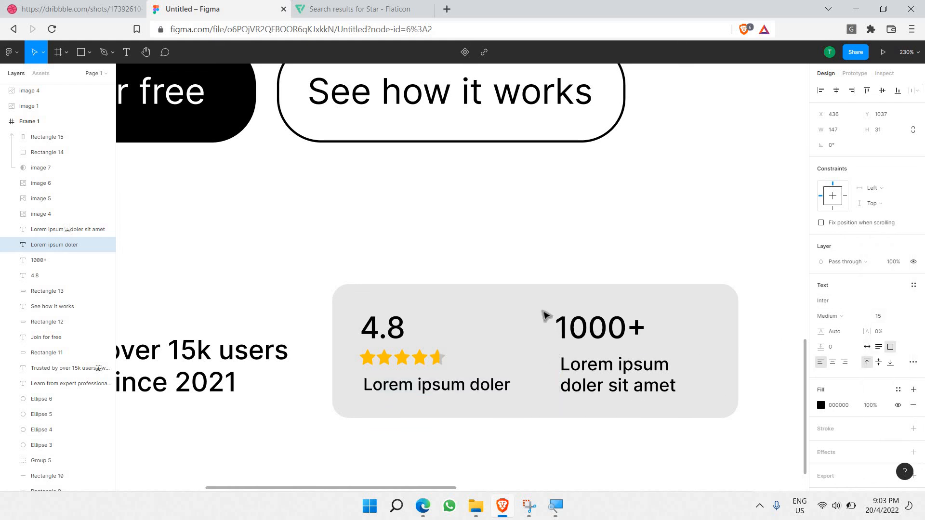
- Nudge "1000+" across to X 614 so it lines up with the left edge of its two-line caption
double_click(590, 320)
key("Escape")
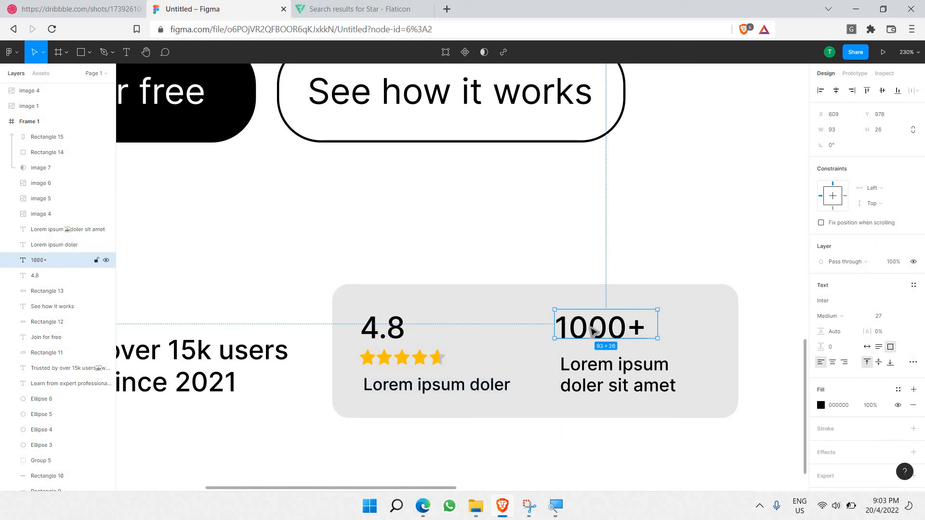
key("Right")
key("Right")
key("Right")
key("Right")
key("Right")
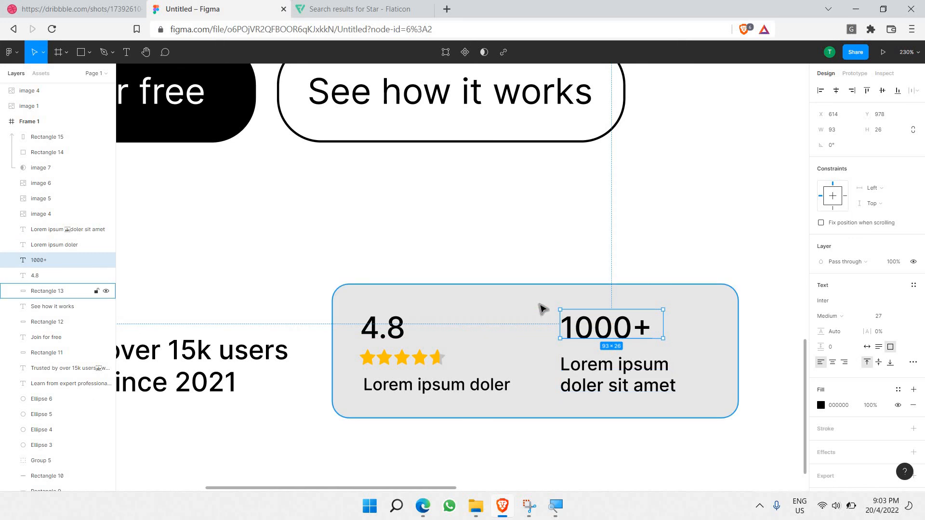
left_click(540, 306, "shift")
key("Up")
key("ctrl+z")
key("ctrl+z")
left_click_drag(545, 318, 559, 319)
key("ctrl+z")
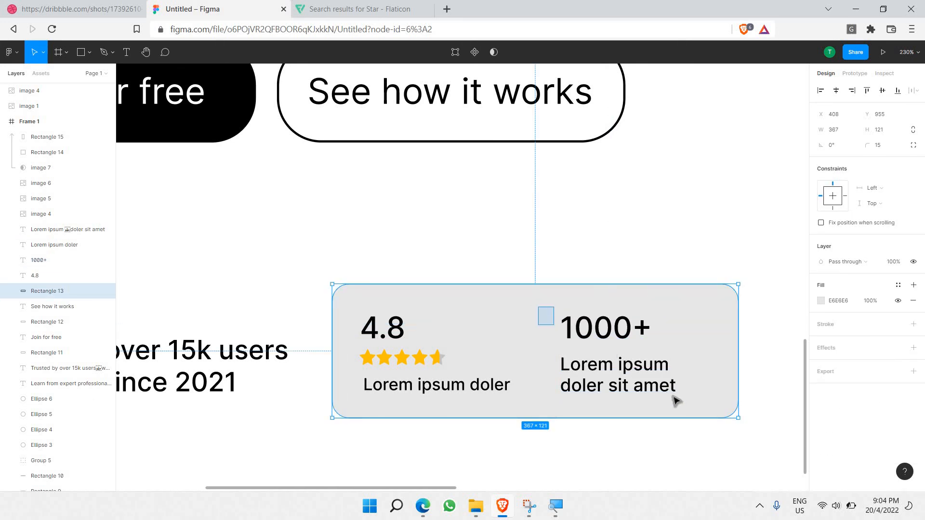
- Select "1000+" together with its two-line caption and nudge both left to X 589, closer to the rating column
left_click(696, 382, "shift")
key("Left")
key("Left")
key("Left")
key("shift+Left")
key("shift+Left")
key("Left")
key("Left")
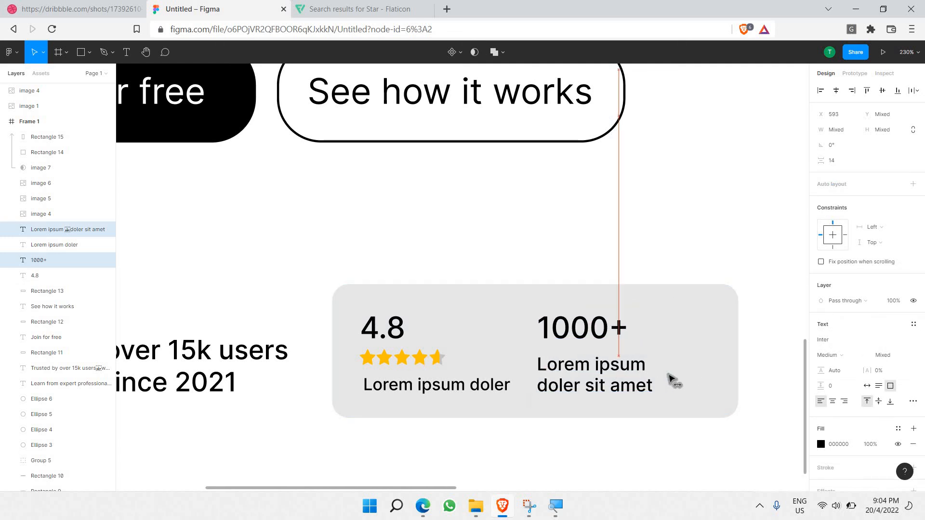
left_click(510, 250)
- Check the column spacing against the Dribbble reference and reposition "1000+" and its caption together at X 593
left_click(103, 6)
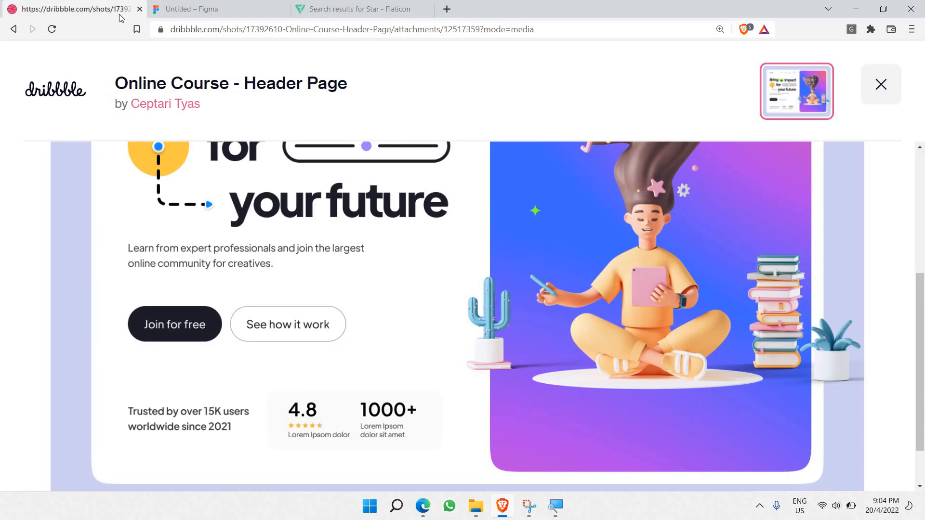
key("ctrl+Tab")
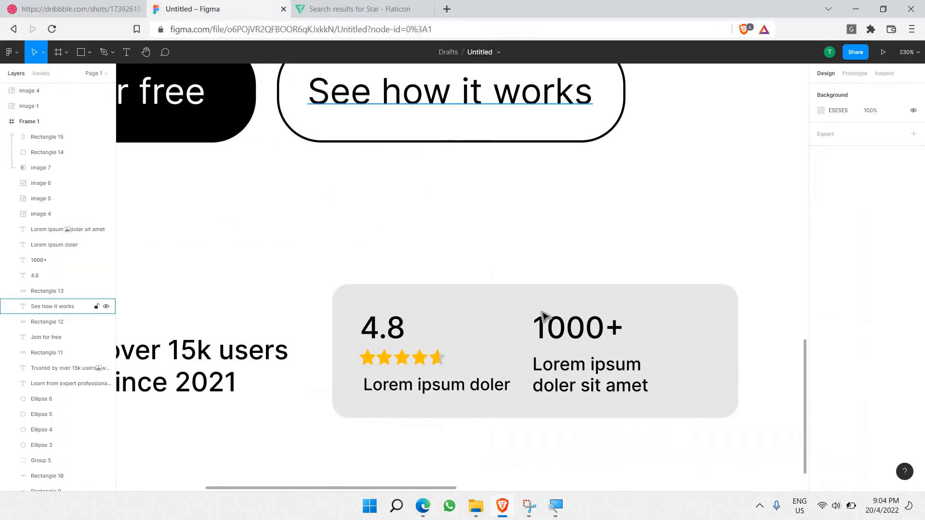
left_click(539, 327)
left_click(571, 369, "shift")
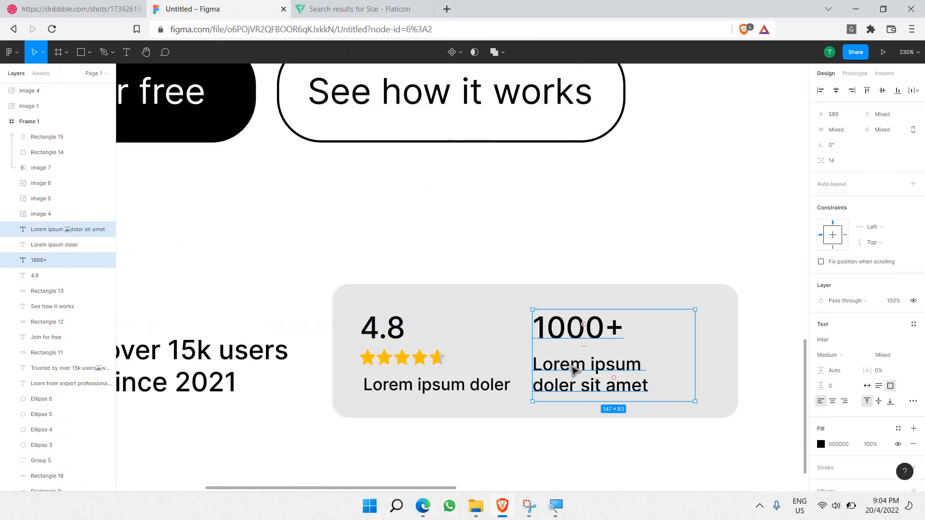
left_click_drag(581, 369, 588, 370)
left_click(606, 364)
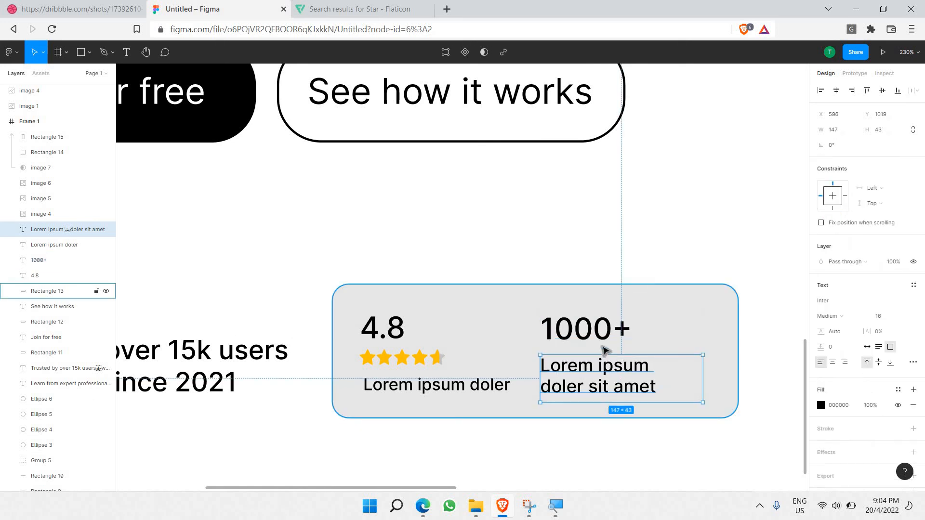
left_click(602, 345, "shift")
left_click_drag(621, 358, 615, 352)
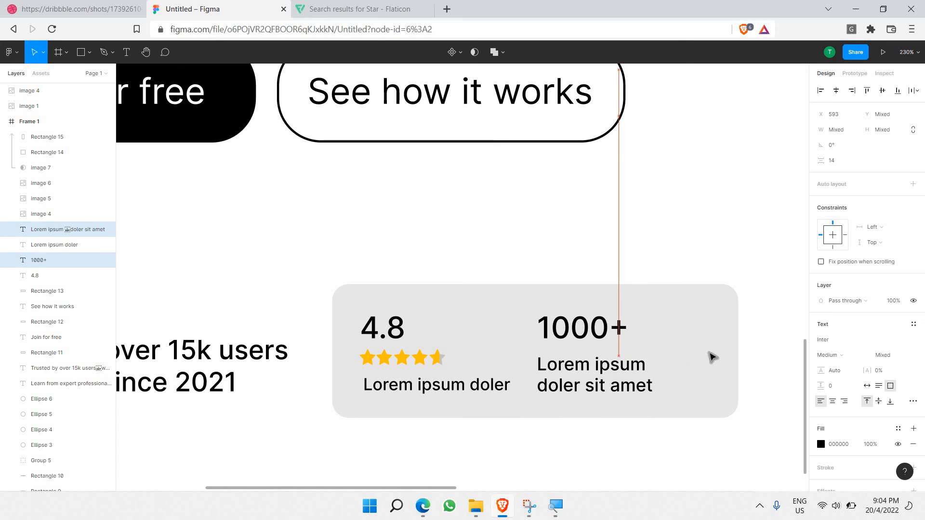
- Narrow the text boxes of "1000+" and its caption, and widen the "1000+" box so the plus sign fits on its line
left_click_drag(701, 350, 596, 340)
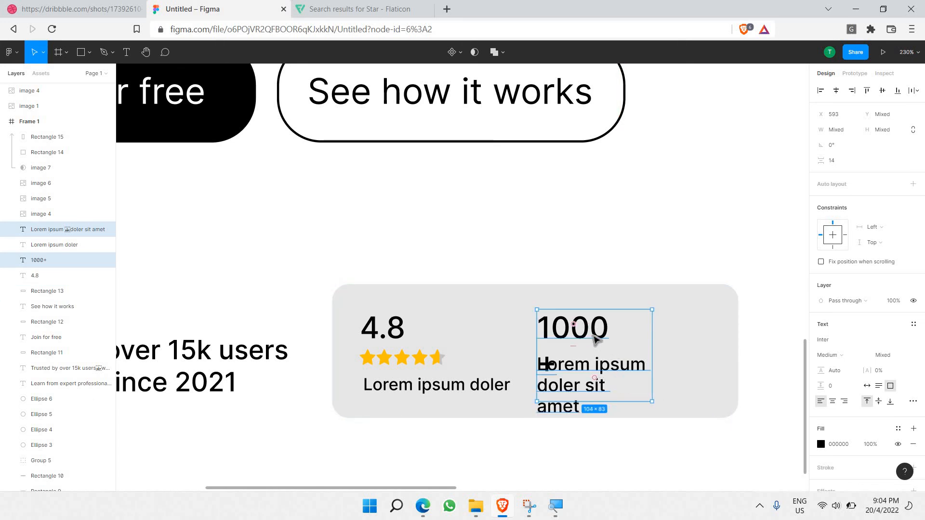
double_click(606, 331)
key("Escape")
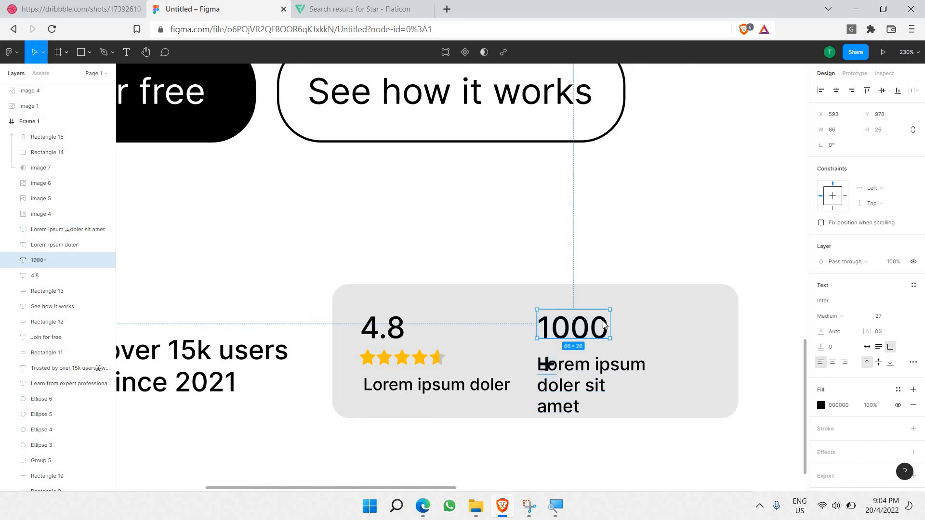
key("Escape")
left_click(611, 327)
mouse_move(625, 323)
left_mouse_down()
mouse_move(669, 327)
mouse_move(633, 327)
left_mouse_up()
- Widen the caption's text box under "1000+" to 112 so "doler sit amet" fits on one line
left_click(630, 378)
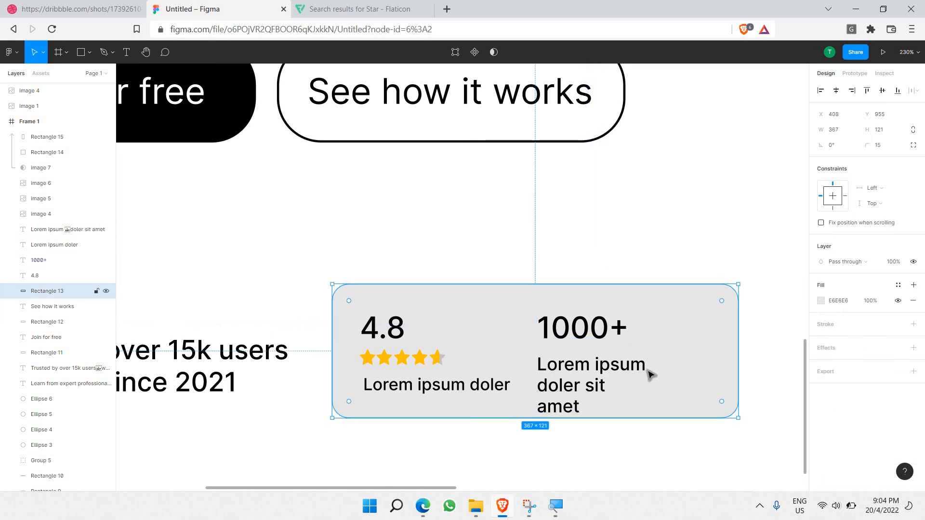
left_click(626, 375)
left_click_drag(660, 368, 669, 369)
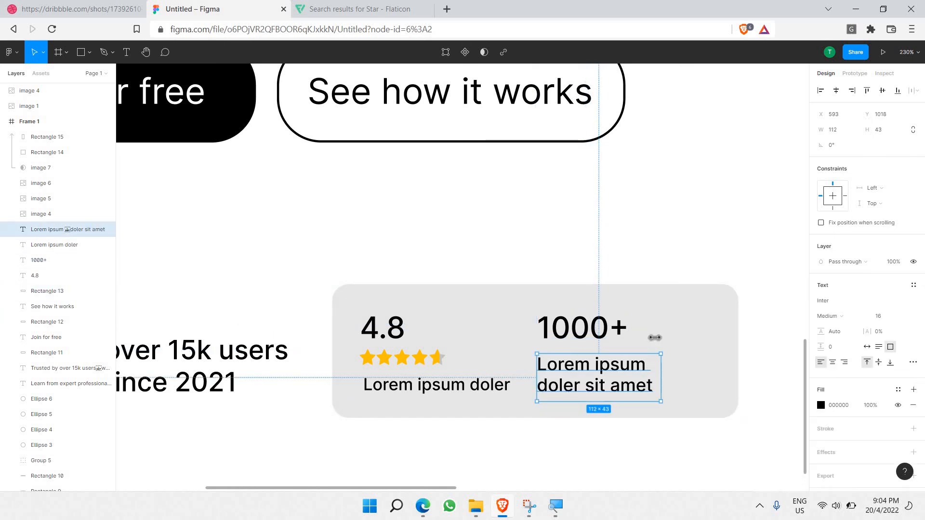
left_click(623, 247)
- Narrow the grey statistics card from its right edge to a width of 329
left_click(714, 343)
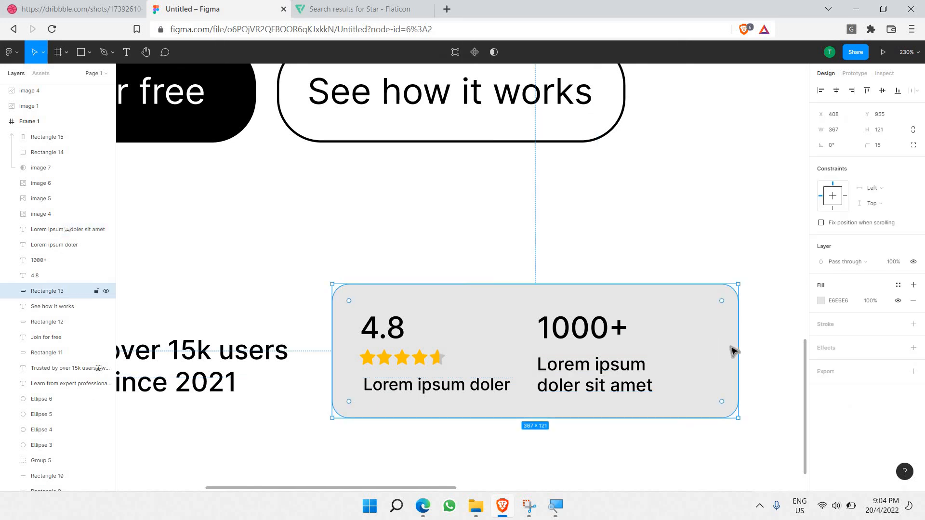
left_click_drag(735, 346, 696, 365)
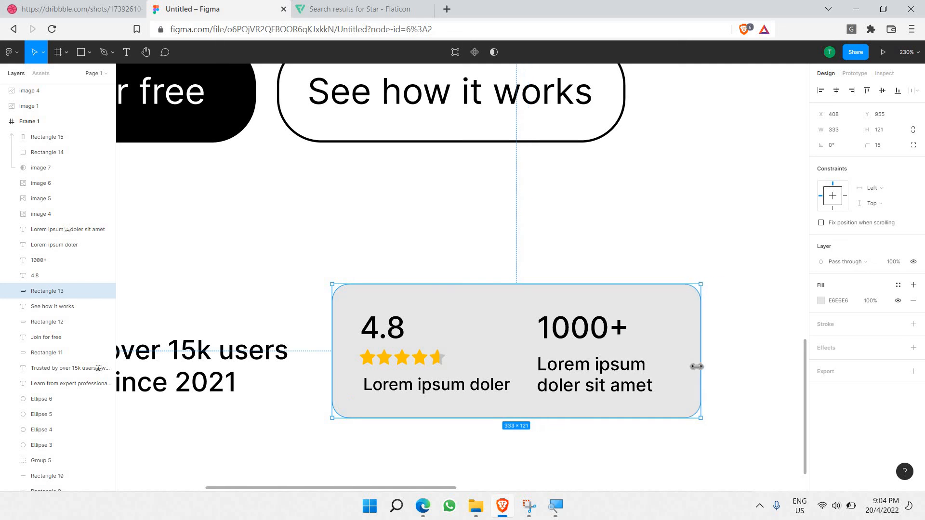
left_click(717, 332)
- Lighten the statistics card's fill to a near-white grey, about FBFBFB
scroll(602, 312, "down", 3, "ctrl")
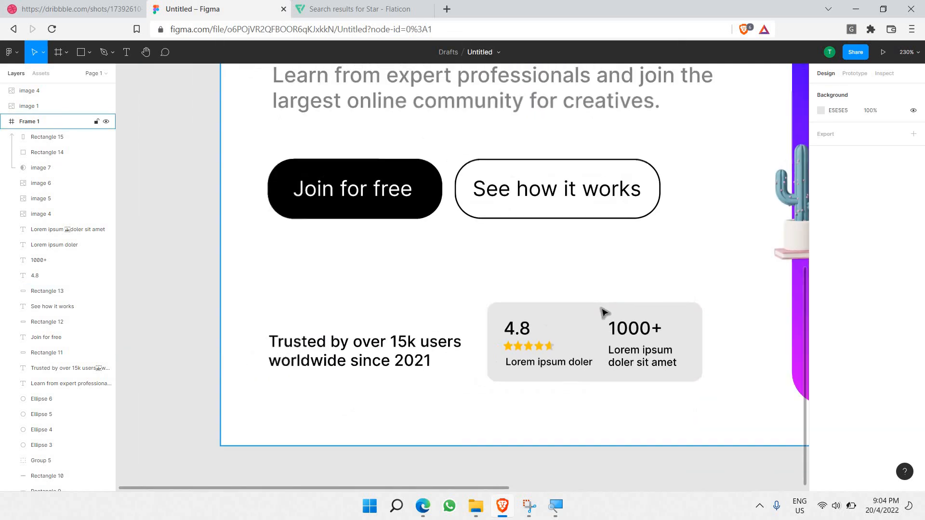
scroll(590, 302, "down", 4, "ctrl")
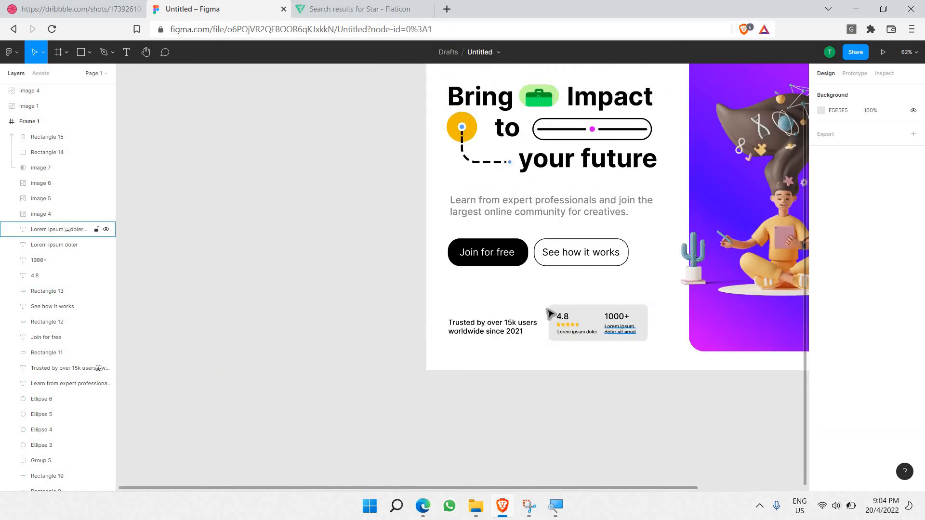
scroll(641, 332, "up", 5, "ctrl")
left_click(514, 296)
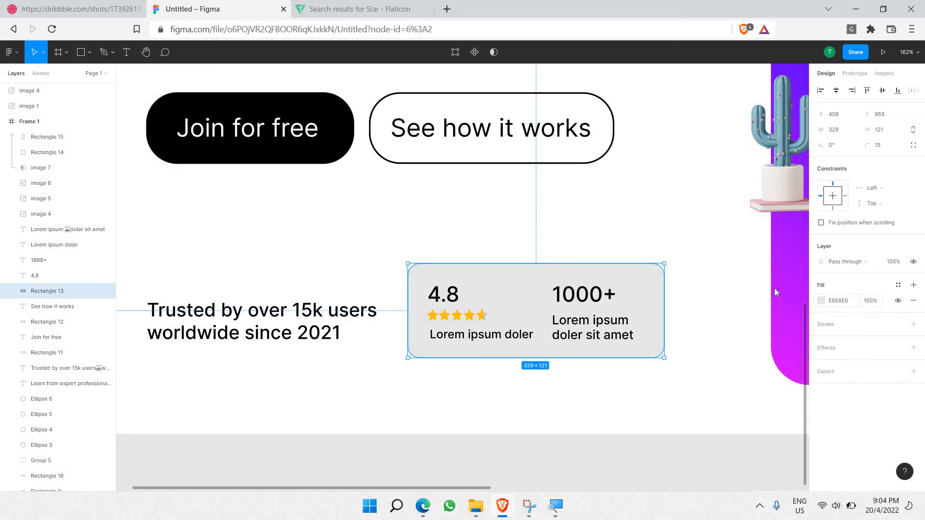
left_click(821, 300)
left_click_drag(701, 259, 661, 255)
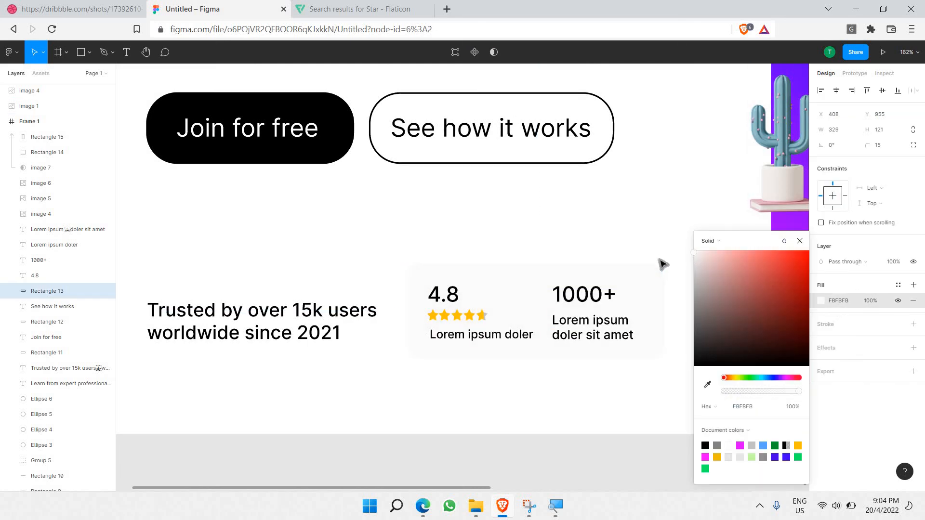
left_click(647, 231)
- Review the entire header frame, examining the headline, buttons, statistics card and illustration together
scroll(646, 232, "down", 3, "ctrl")
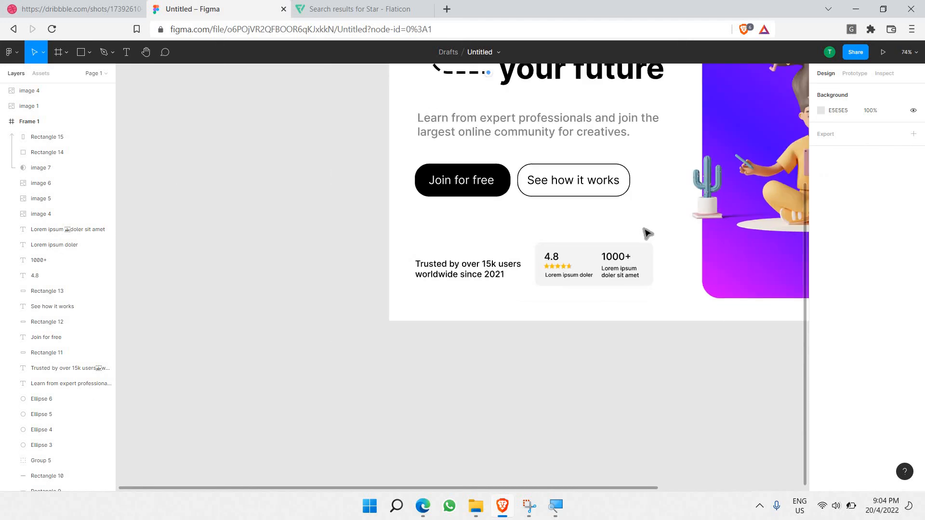
scroll(647, 234, "up", 2)
scroll(647, 233, "right", 2)
scroll(645, 237, "left", 1)
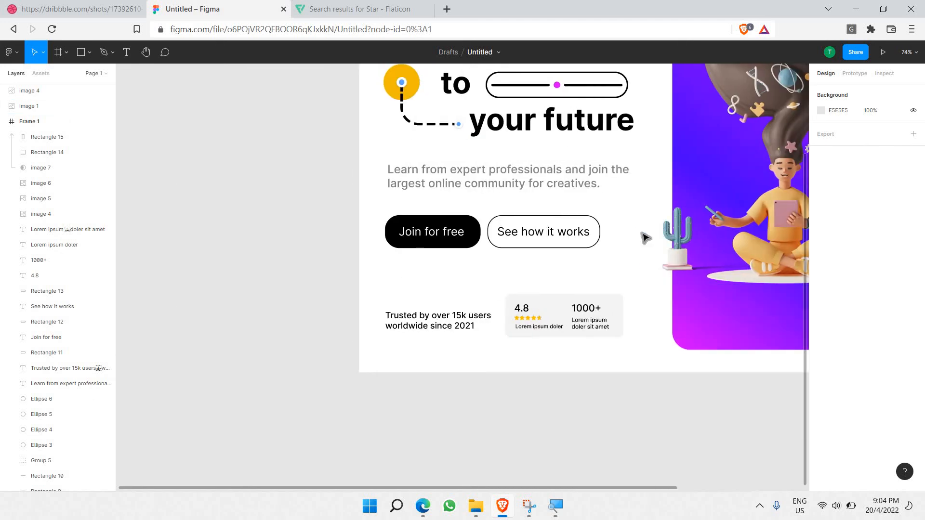
scroll(645, 237, "right", 3)
scroll(554, 232, "down", 3, "ctrl")
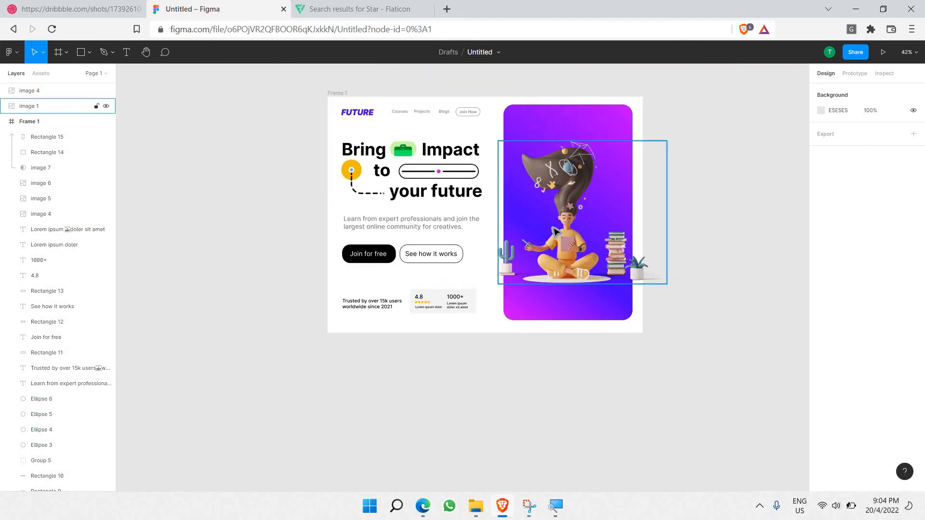
scroll(554, 232, "up", 2, "ctrl")
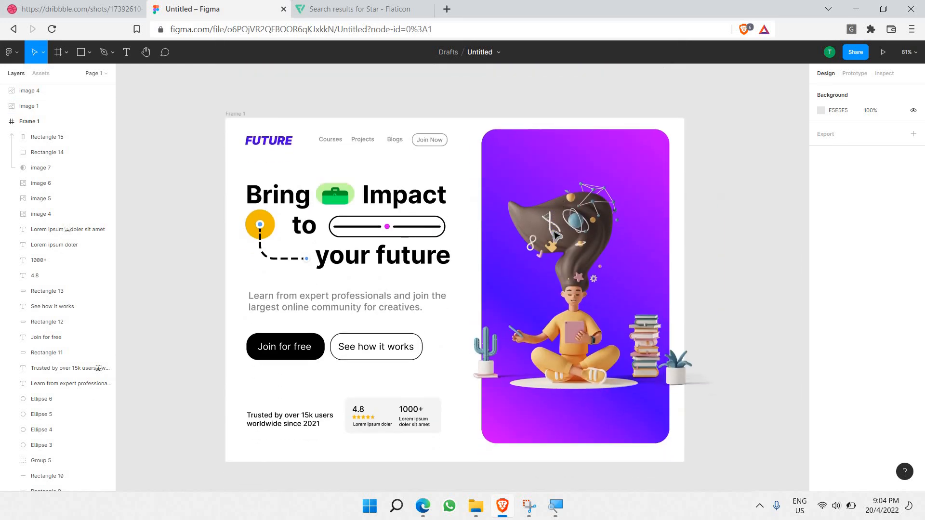
scroll(554, 234, "right", 1)
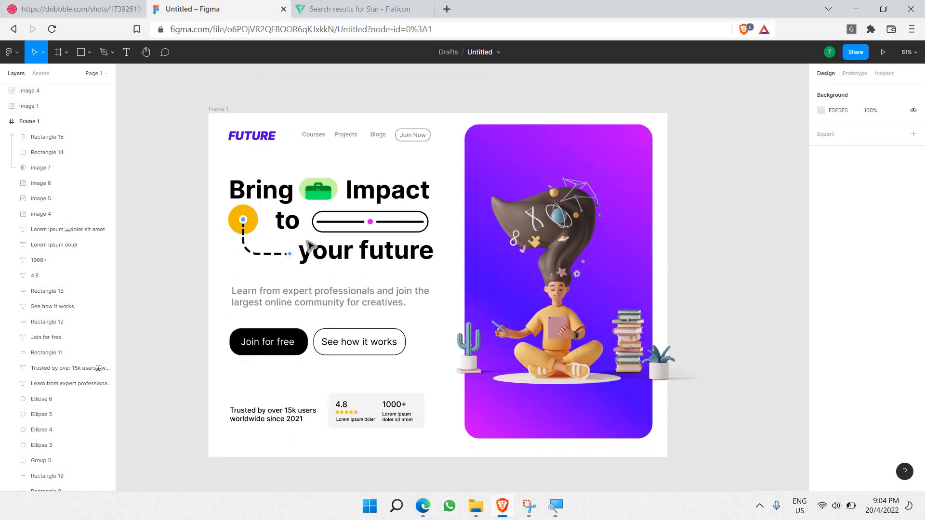
- View the Dribbble reference at 80% zoom and return to its shot page to compare the full layout with the recreated header
left_click(76, 9)
key("ctrl+0")
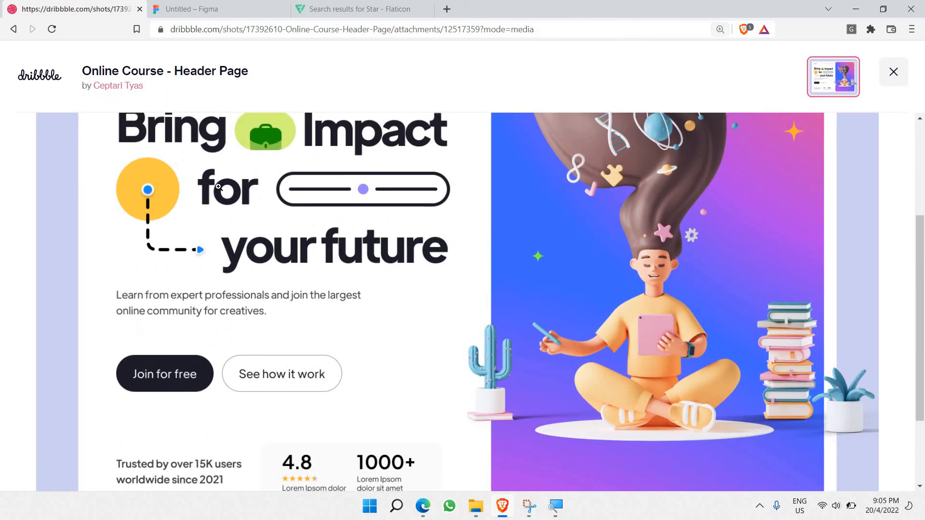
key("ctrl+minus")
key("ctrl+minus")
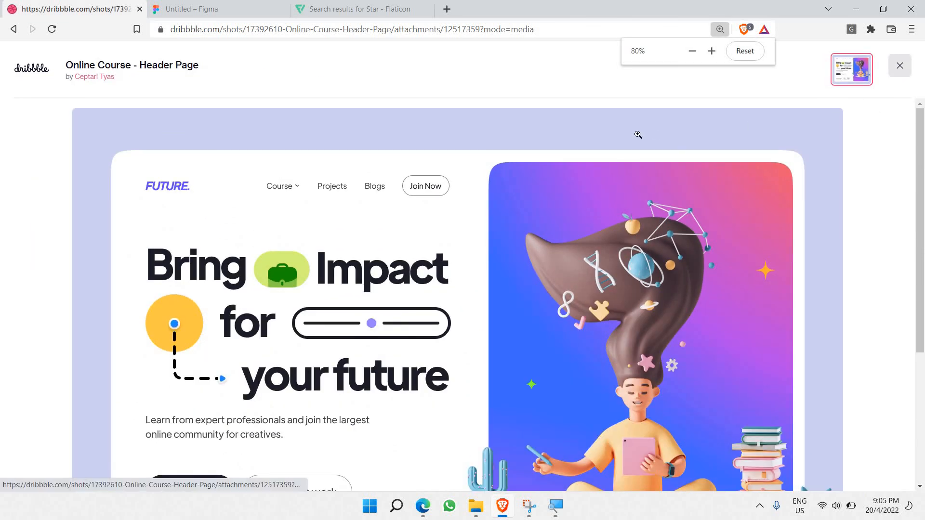
left_click(639, 135)
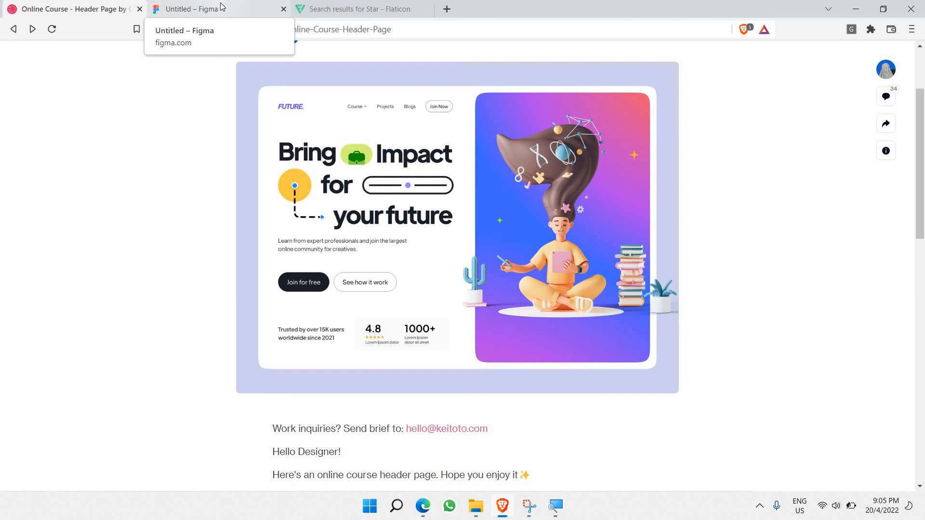
scroll(233, 98, "up", 1)
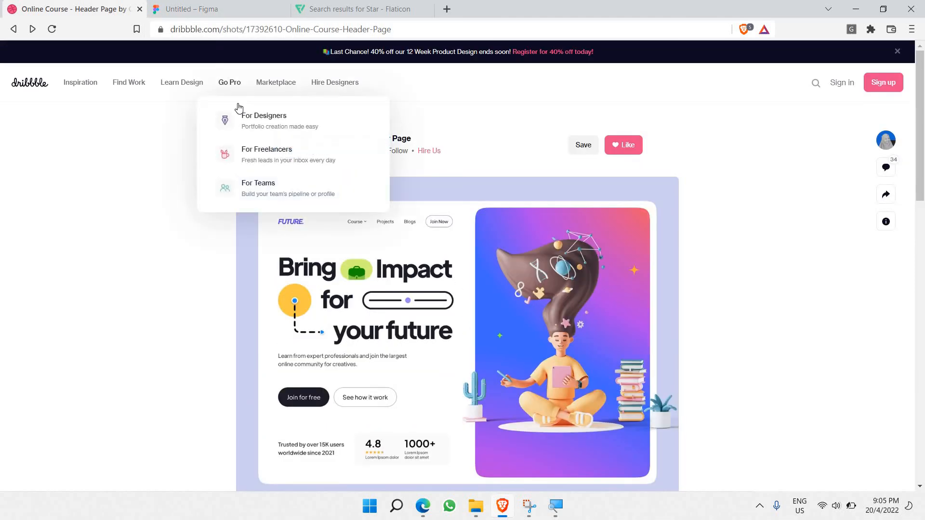
- Examine the Dribbble reference shot and its description, comparing the headline, buttons, statistics card and illustration with the recreated header
scroll(135, 130, "down", 1)
scroll(135, 130, "up", 1)
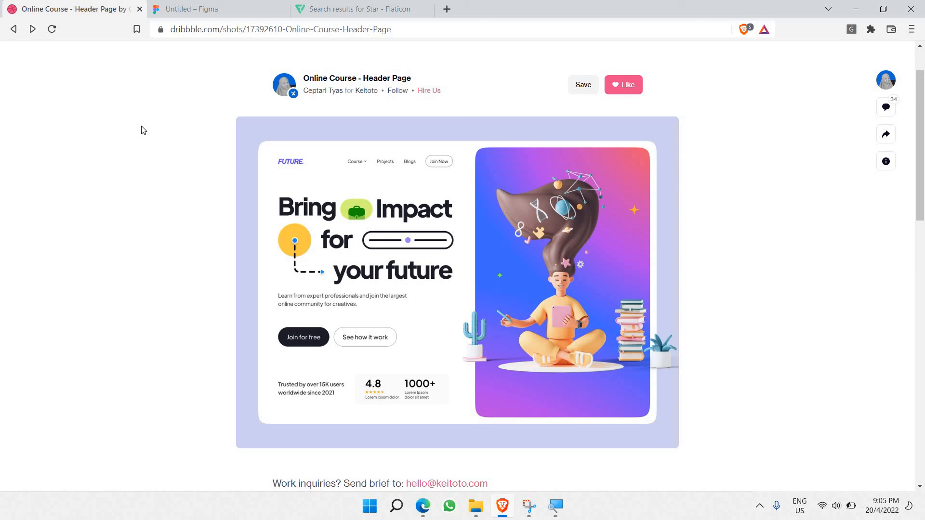
scroll(190, 163, "down", 1)
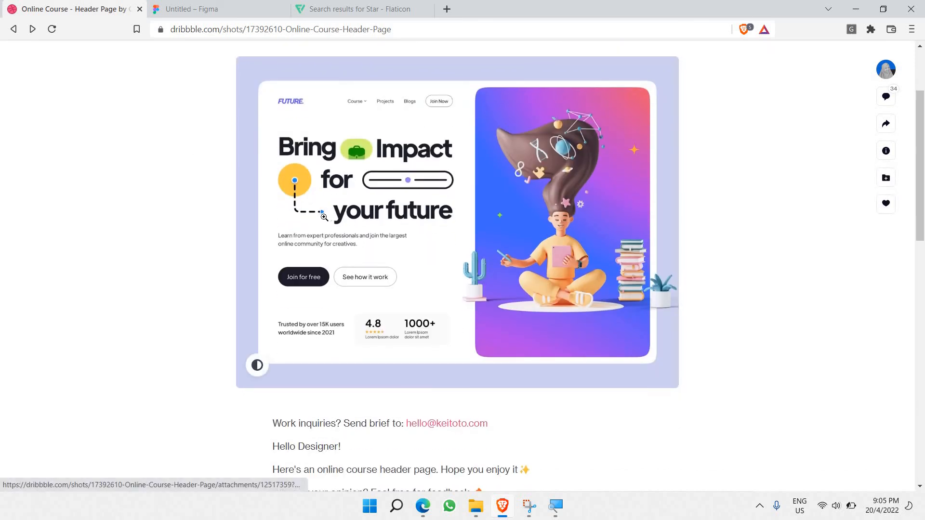
scroll(317, 169, "up", 2)
scroll(391, 235, "down", 4)
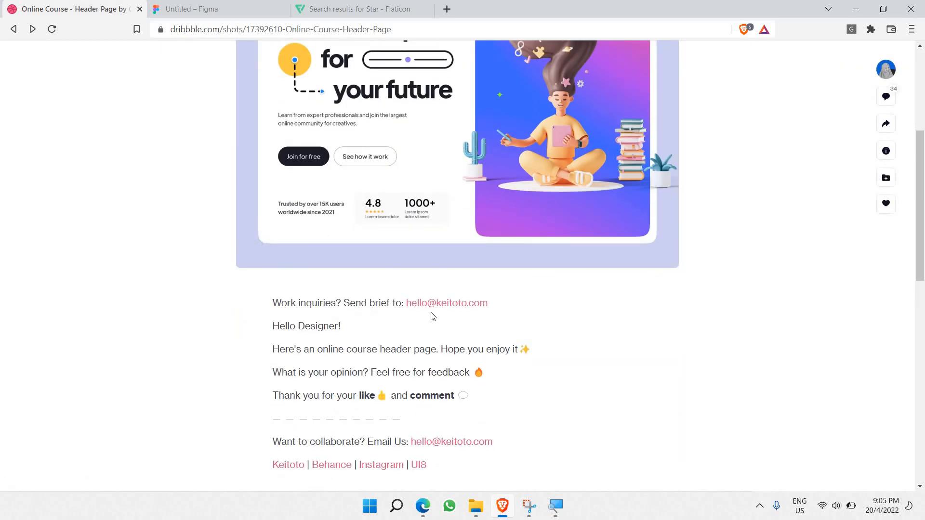
scroll(423, 311, "down", 1)
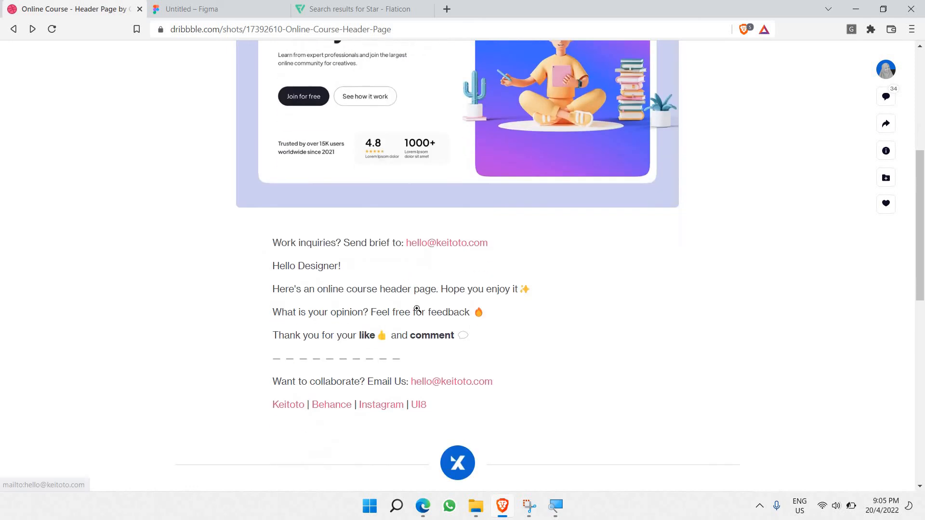
scroll(427, 311, "up", 5)
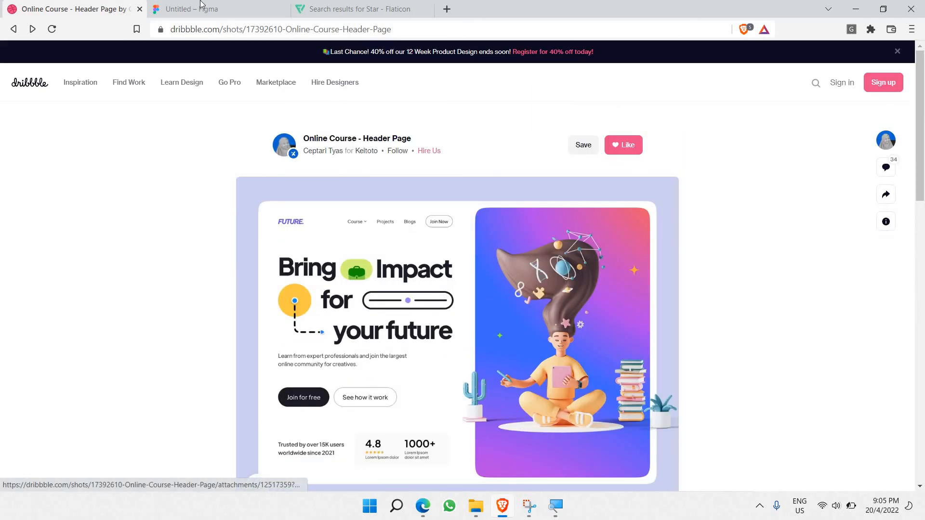
- Switch back to the Figma design and move the "Trusted by over 15k users worldwide since 2021" text slightly up beside the statistics card
left_click(202, 6)
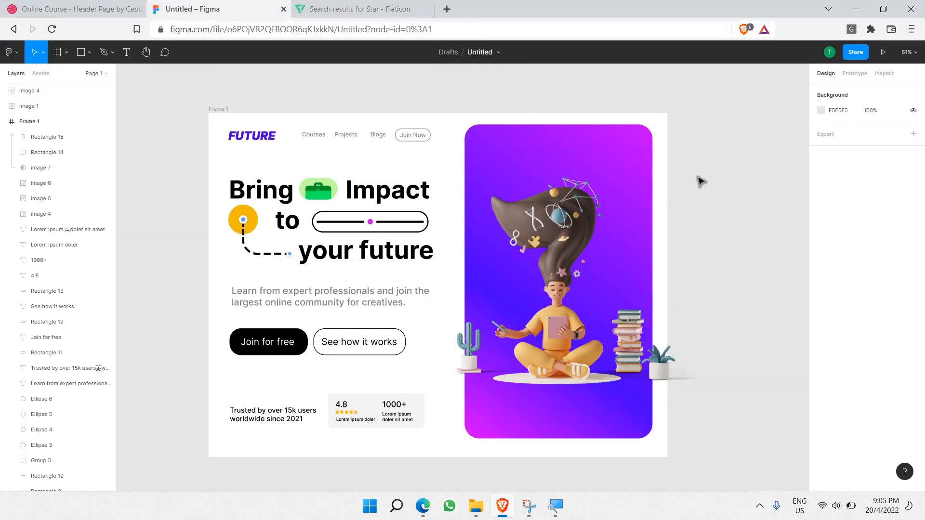
scroll(699, 183, "down", 1)
scroll(511, 145, "left", 1)
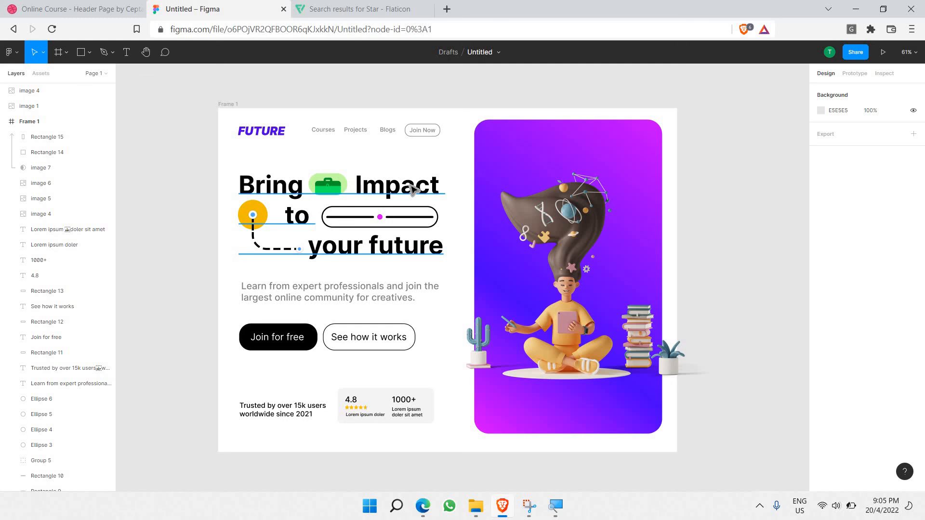
left_click(278, 417)
key("shift+Up")
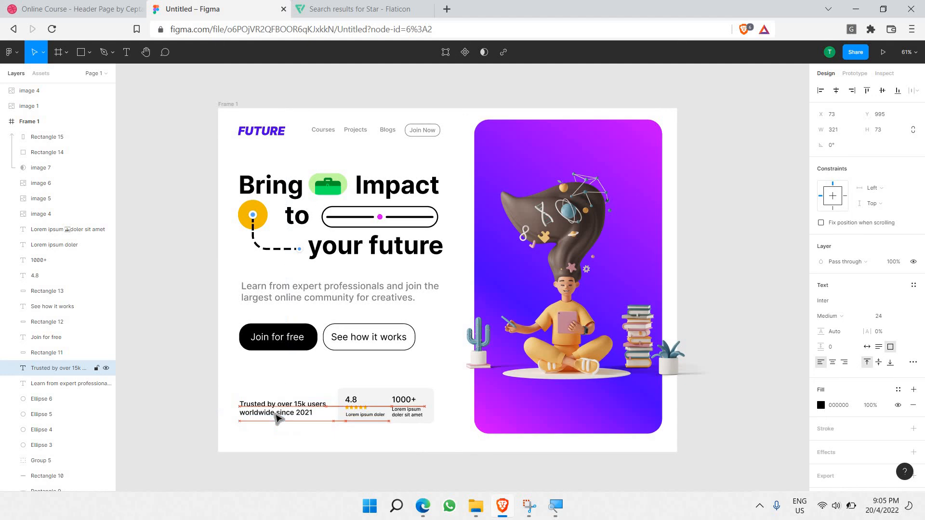
left_click(193, 383)
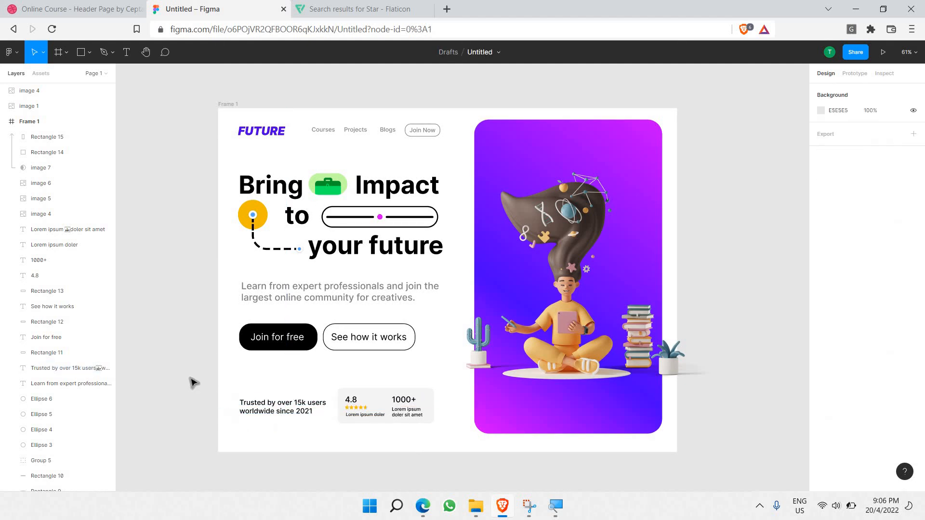